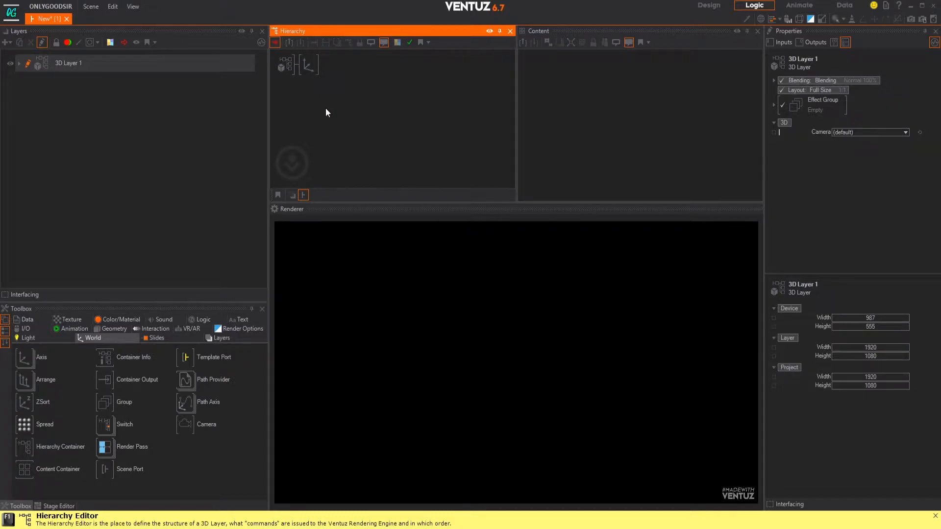
# - Add a 2D Color layer and place it above 3D Layer 1 in the layer stack
pyautogui.click(308, 65)
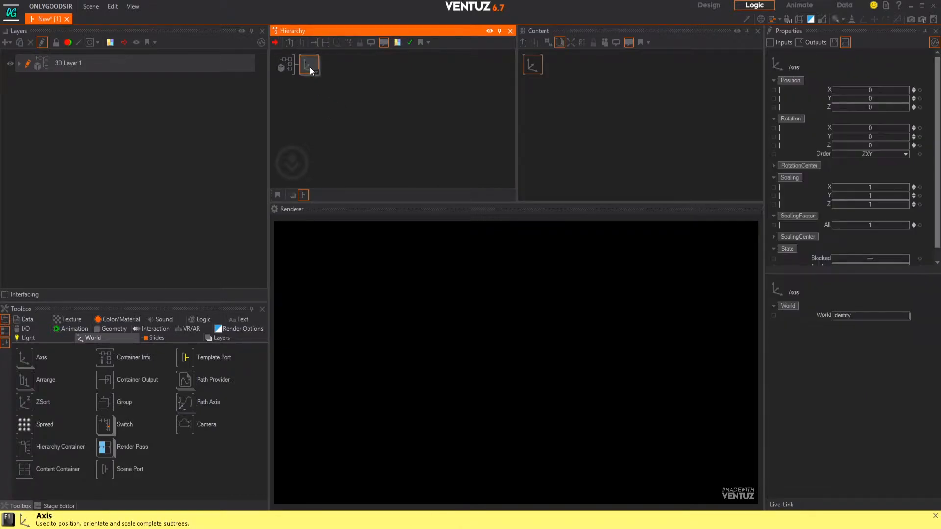
pyautogui.click(7, 42)
pyautogui.moveTo(89, 92)
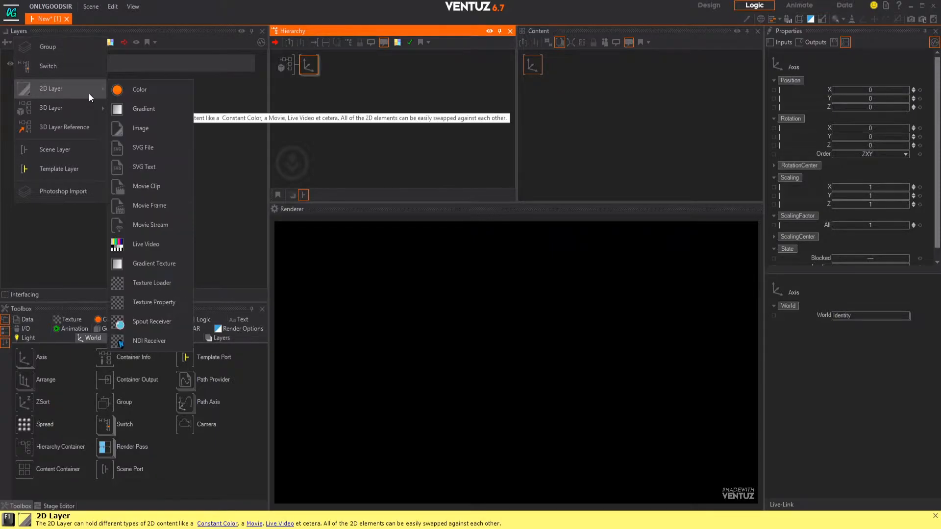
pyautogui.click(145, 90)
pyautogui.moveTo(114, 78); pyautogui.dragTo(115, 59)
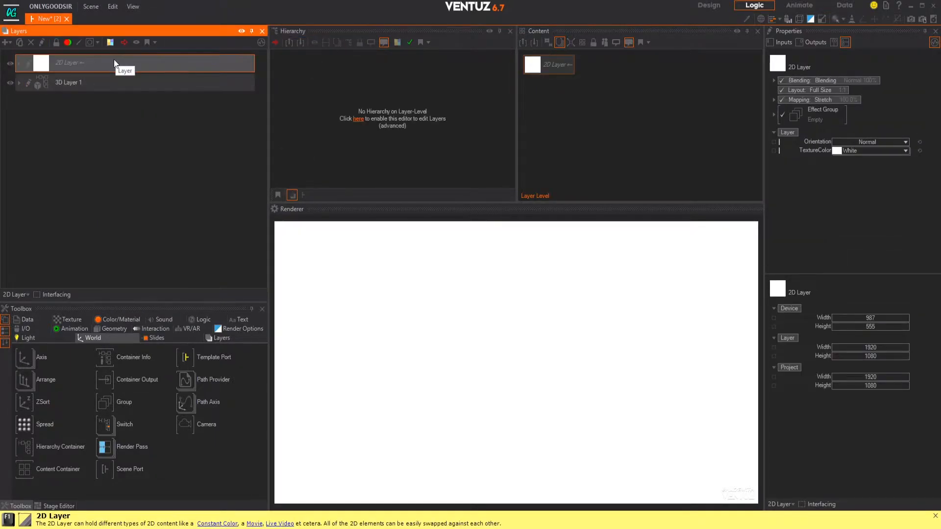
# - Set the 2D layer's texture color to dark green (32, 63, 53) and open 3D Layer 1 for editing
pyautogui.click(905, 154)
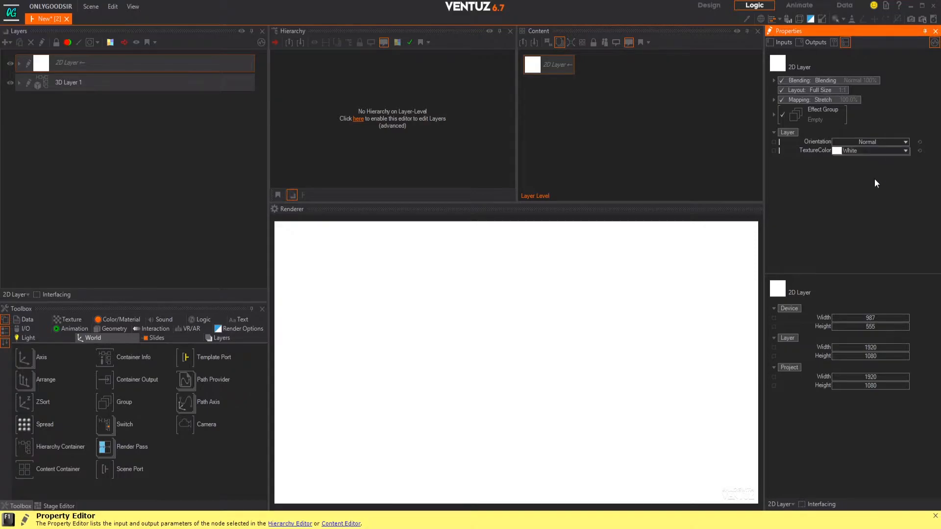
pyautogui.click(905, 152)
pyautogui.click(848, 177)
pyautogui.moveTo(877, 172); pyautogui.dragTo(872, 197)
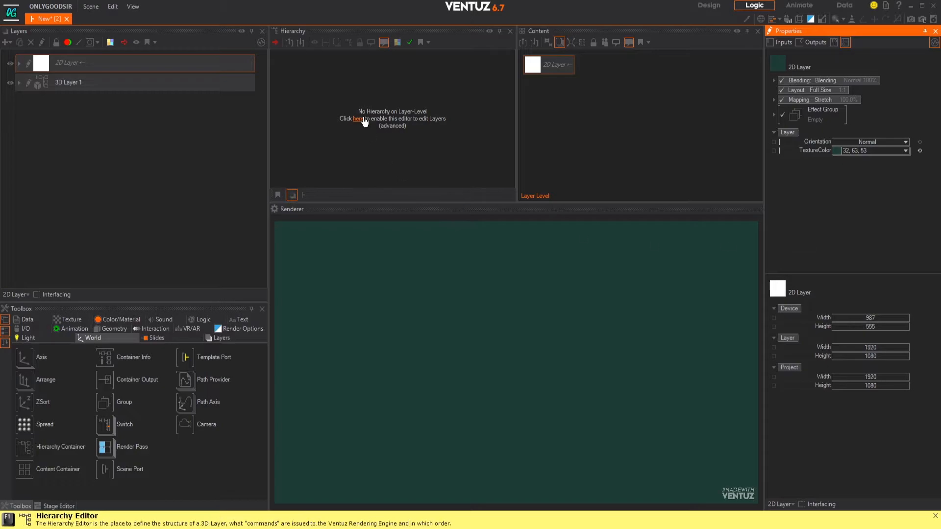
pyautogui.click(27, 85)
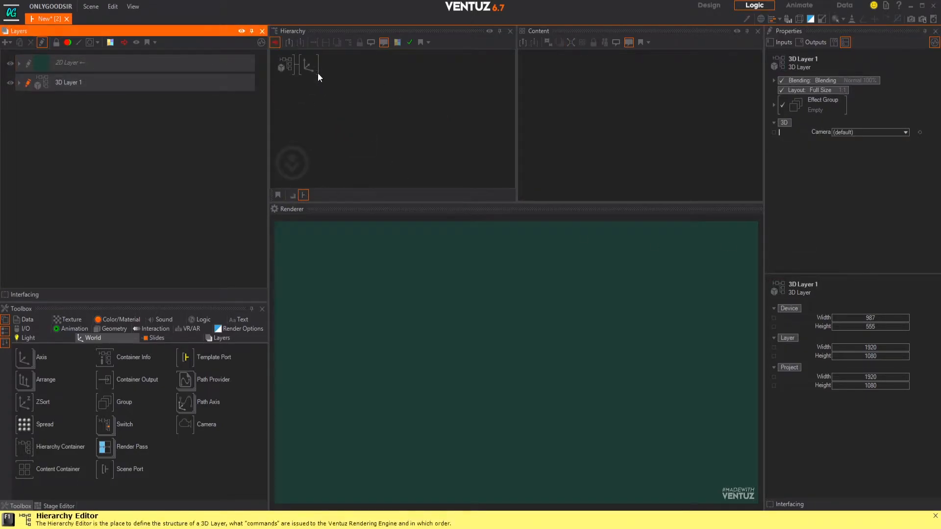
pyautogui.press('space')
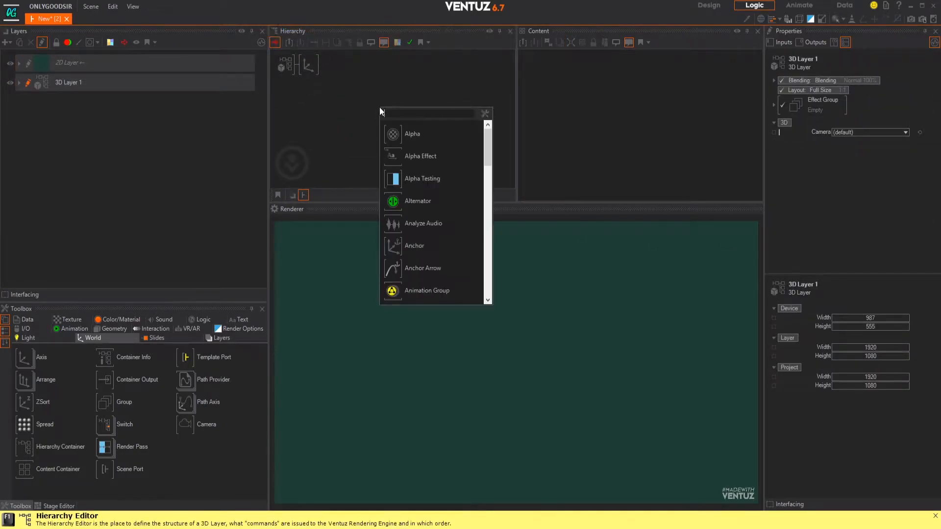
pyautogui.write('ax')
pyautogui.click(314, 125)
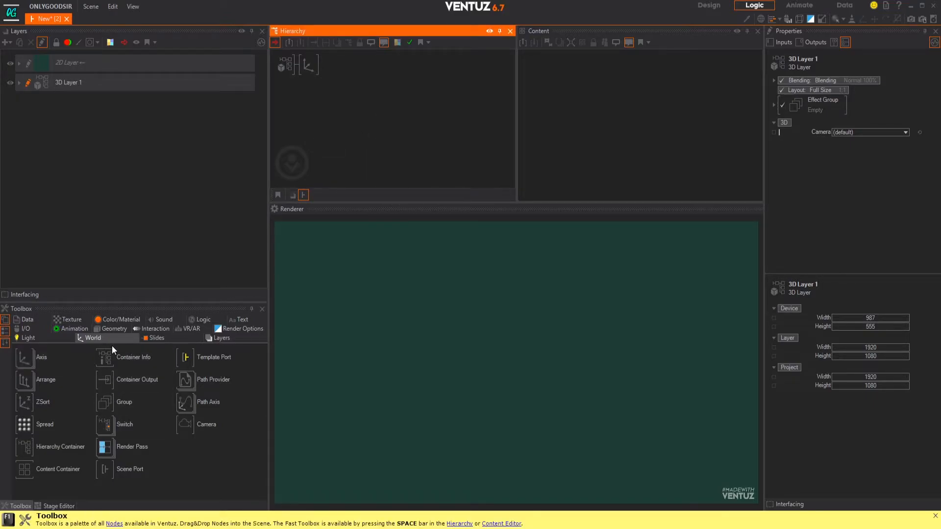
# - Attach a Circle geometry to the 3D layer's axis and set the axis's overall scaling factor to 12
pyautogui.click(114, 329)
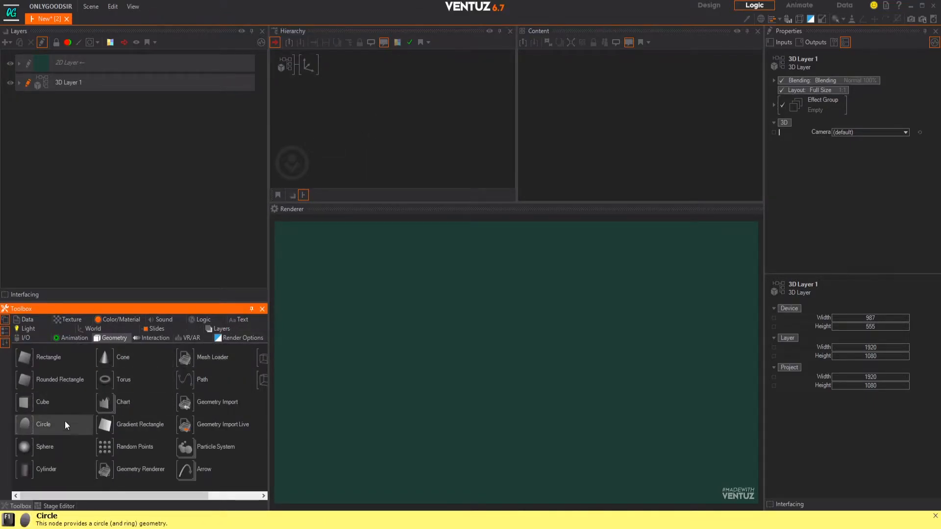
pyautogui.moveTo(26, 427); pyautogui.dragTo(334, 71)
pyautogui.click(308, 65)
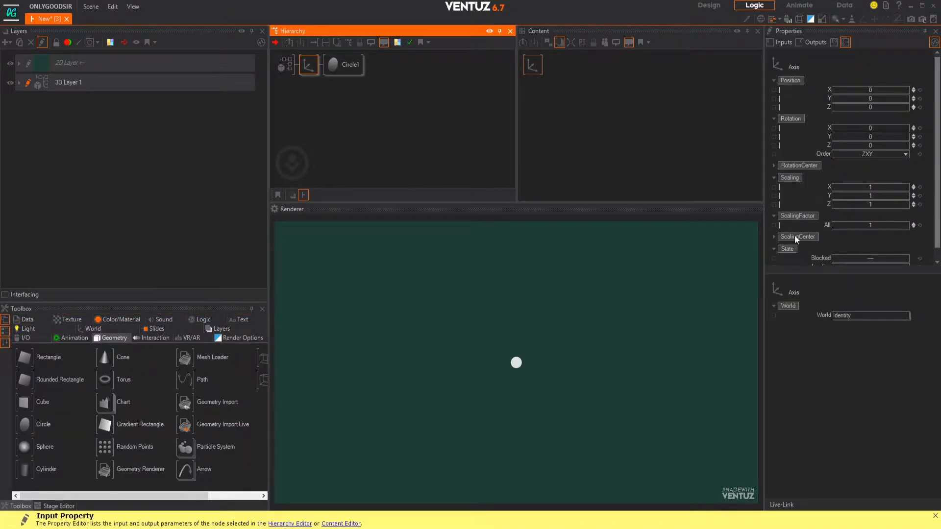
pyautogui.moveTo(876, 226); pyautogui.dragTo(904, 224)
pyautogui.doubleClick(887, 226)
pyautogui.write('122')
pyautogui.press('Return')
pyautogui.doubleClick(881, 226)
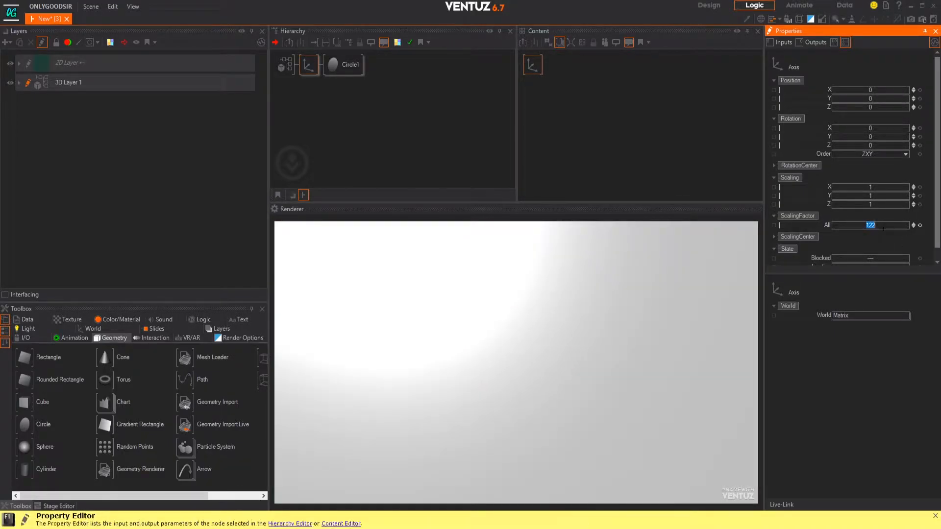
pyautogui.write('12')
pyautogui.press('Return')
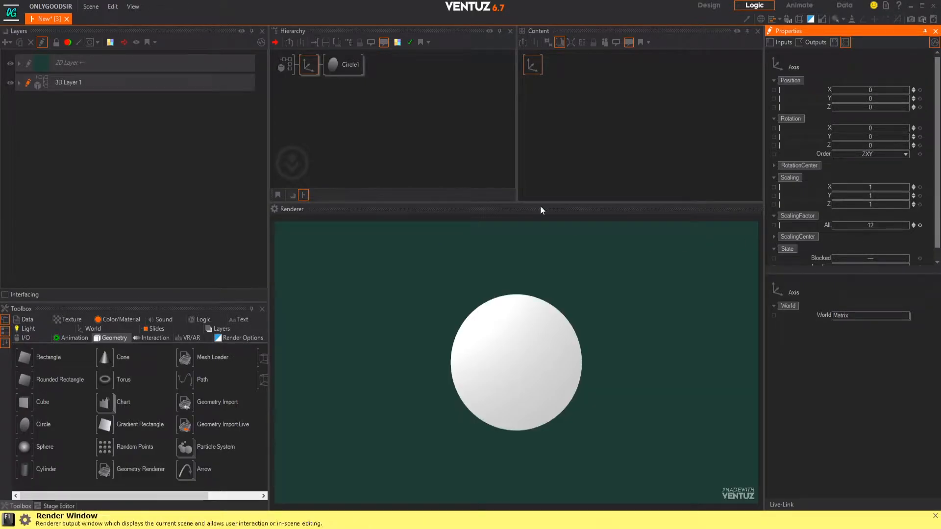
# - Set the circle's Hole to about 0.958 to form a thin ring and rename its axis as RING1
pyautogui.click(359, 64)
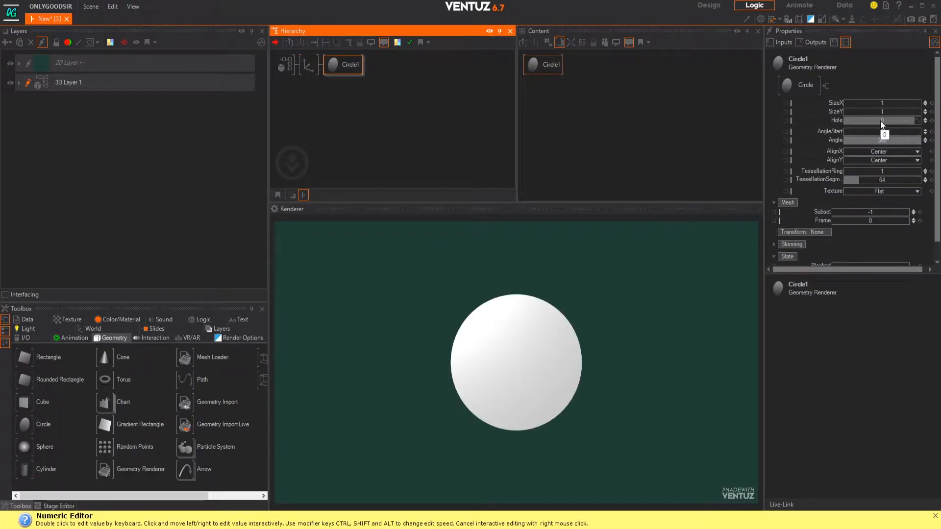
pyautogui.moveTo(882, 124); pyautogui.dragTo(908, 122)
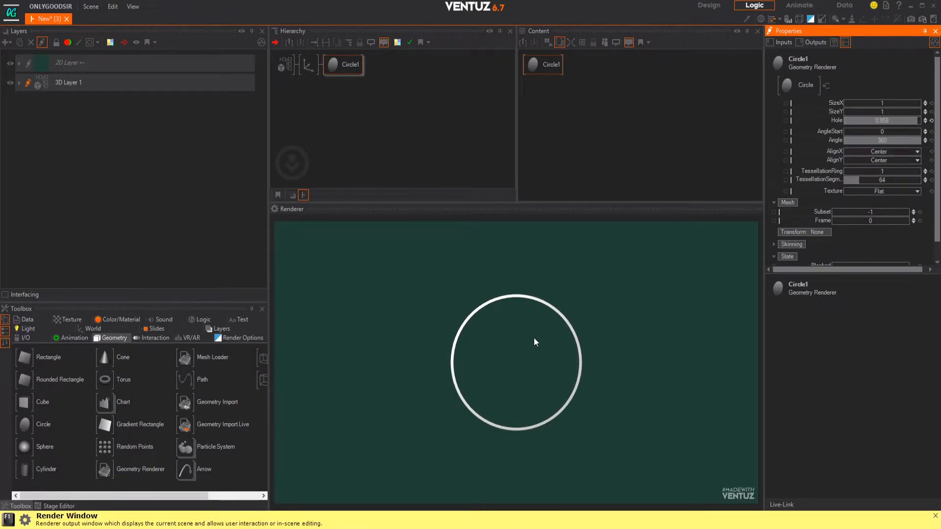
pyautogui.doubleClick(315, 98)
pyautogui.click(306, 63)
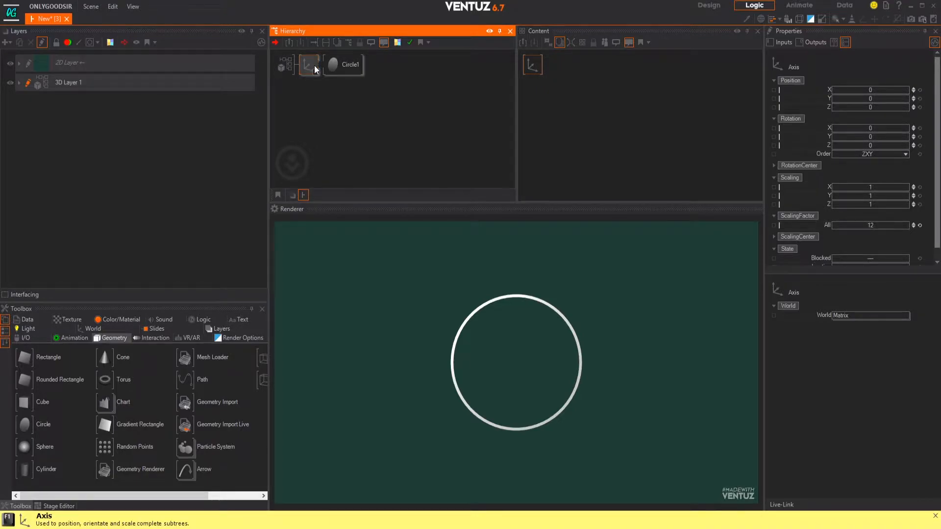
pyautogui.write('1')
pyautogui.press('Return')
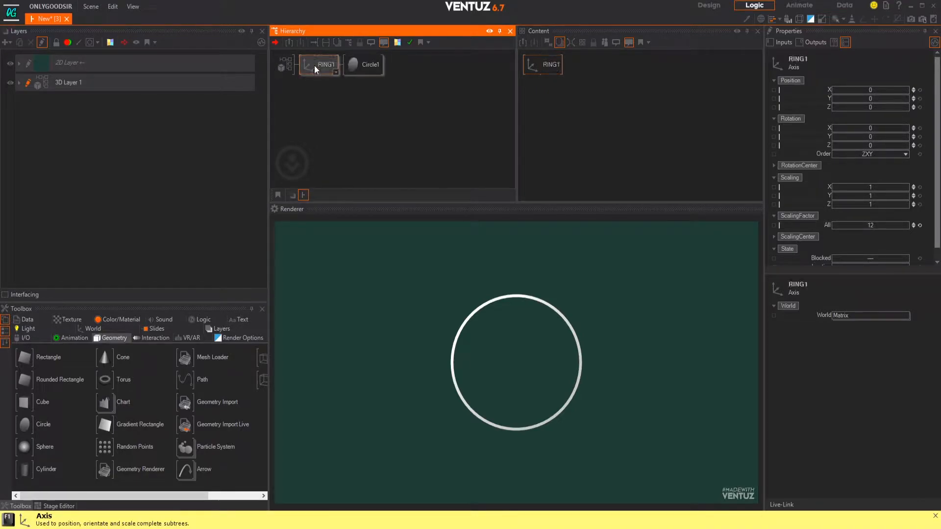
# - Add a second axis under the 3D layer root, below RING1, and attach a Rectangle geometry to it
pyautogui.click(315, 93)
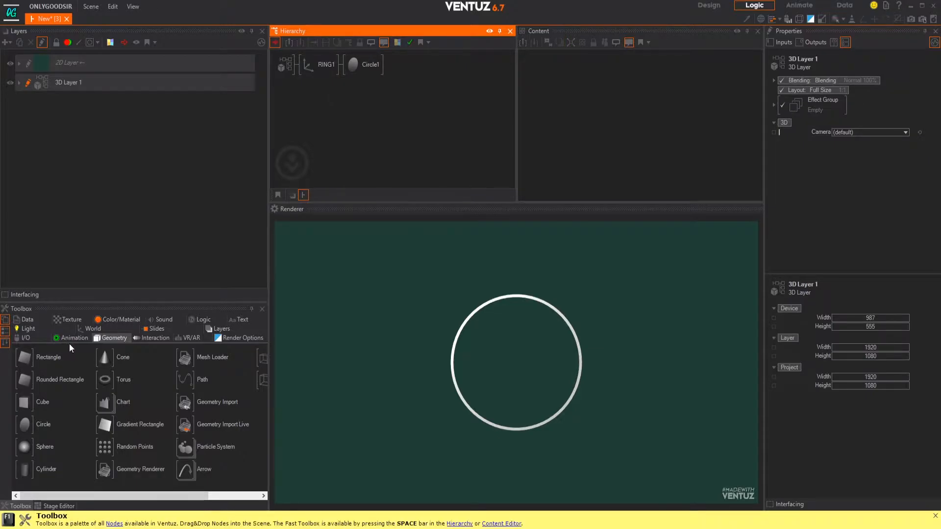
pyautogui.click(84, 329)
pyautogui.moveTo(41, 357); pyautogui.dragTo(313, 72)
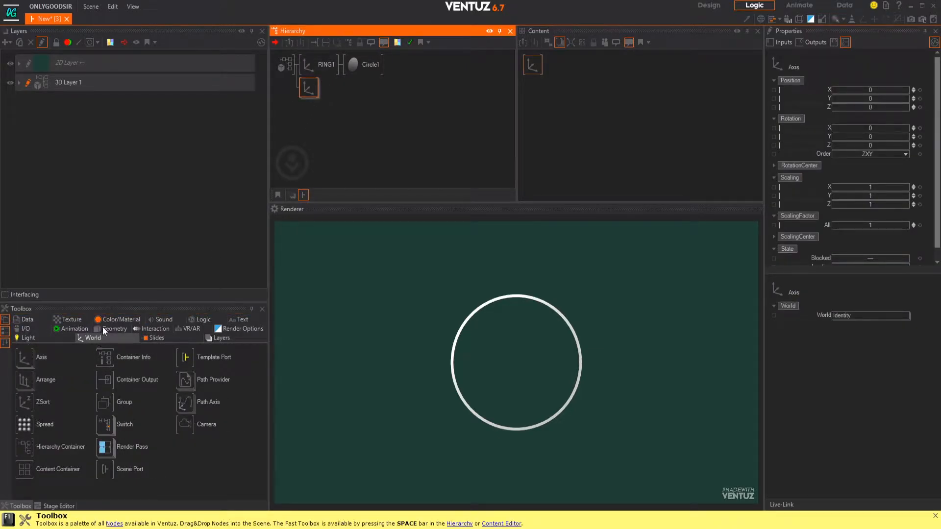
pyautogui.click(102, 327)
pyautogui.moveTo(27, 359); pyautogui.dragTo(321, 89)
pyautogui.click(305, 90)
pyautogui.click(337, 88)
# - Set the overall scaling factor of the rectangle's axis to 7
pyautogui.click(308, 88)
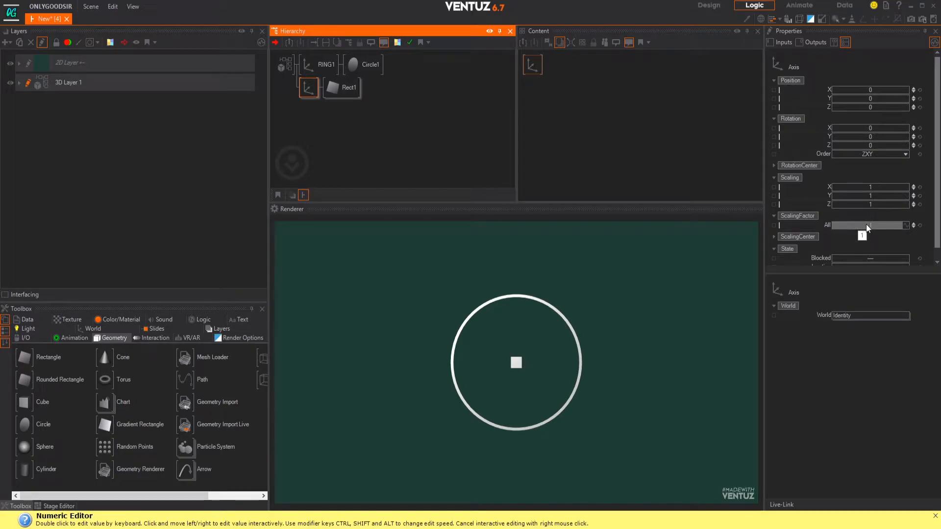
pyautogui.moveTo(870, 225); pyautogui.dragTo(886, 226)
pyautogui.doubleClick(889, 225)
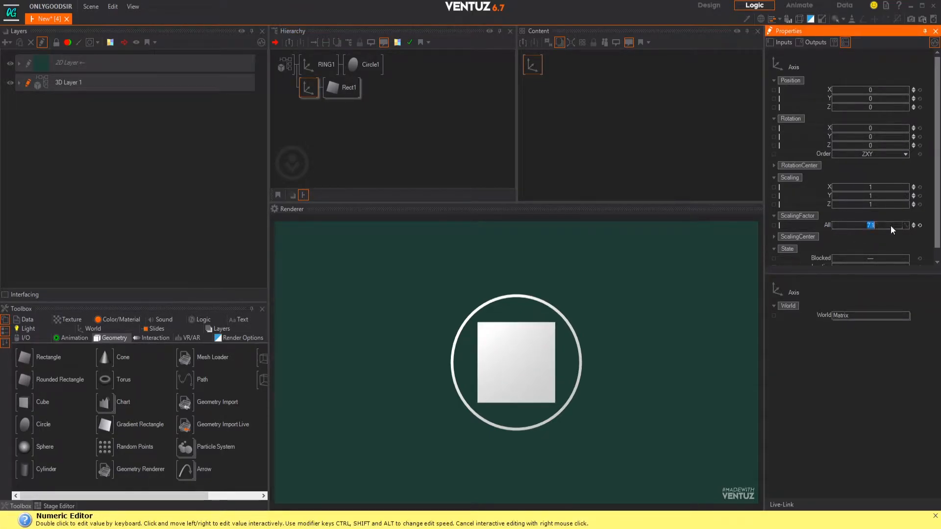
pyautogui.write('7')
pyautogui.press('Return')
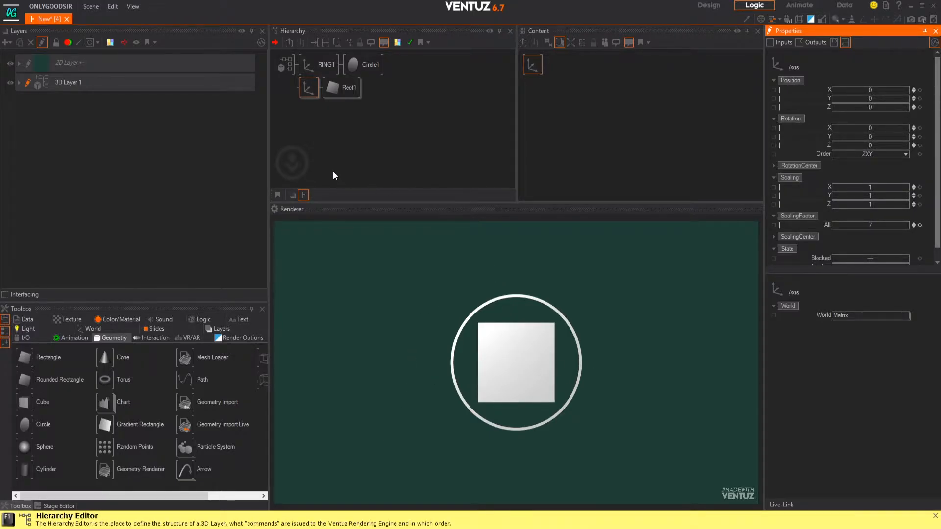
# - Insert a Color Solid node in front of both the rectangle and the circle in the hierarchy
pyautogui.click(108, 319)
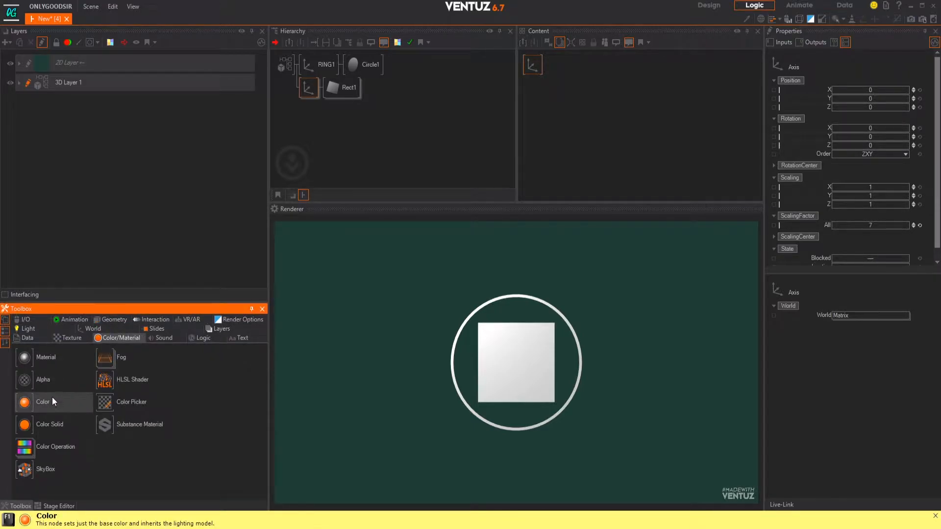
pyautogui.moveTo(337, 109); pyautogui.dragTo(333, 89)
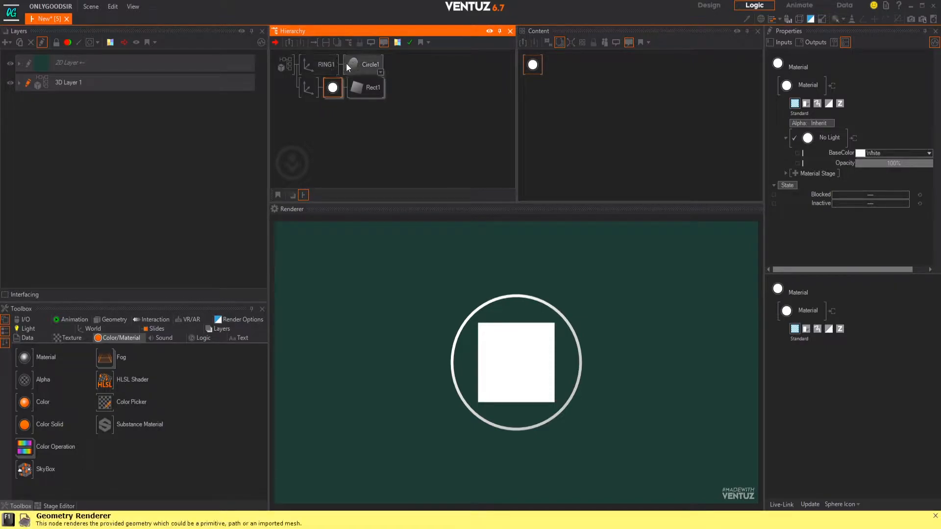
pyautogui.moveTo(30, 425); pyautogui.dragTo(353, 66)
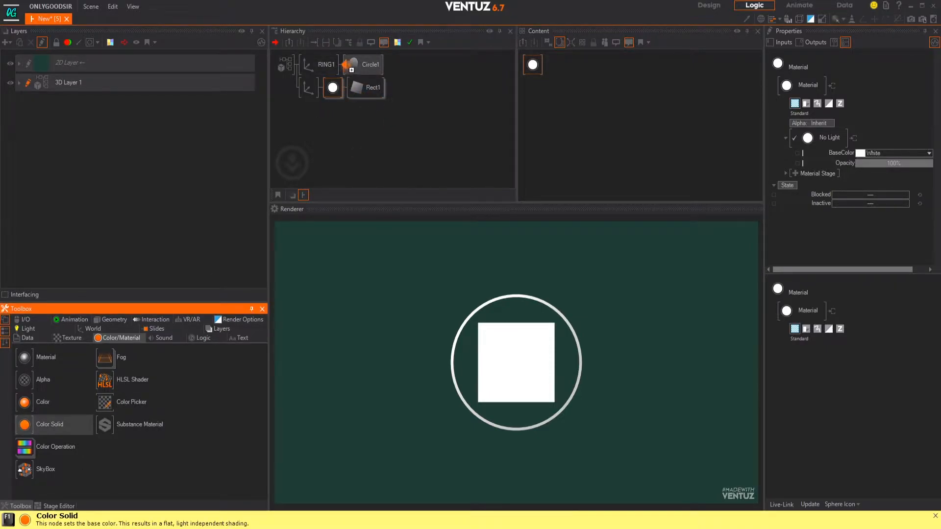
# - Add a Base + Alpha texture stage to the rectangle's material
pyautogui.click(332, 88)
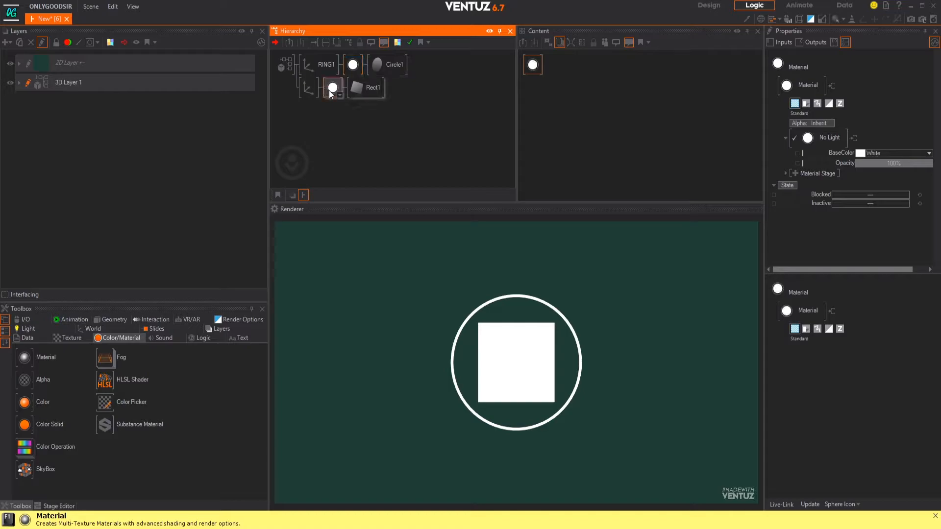
pyautogui.click(795, 173)
pyautogui.moveTo(778, 174)
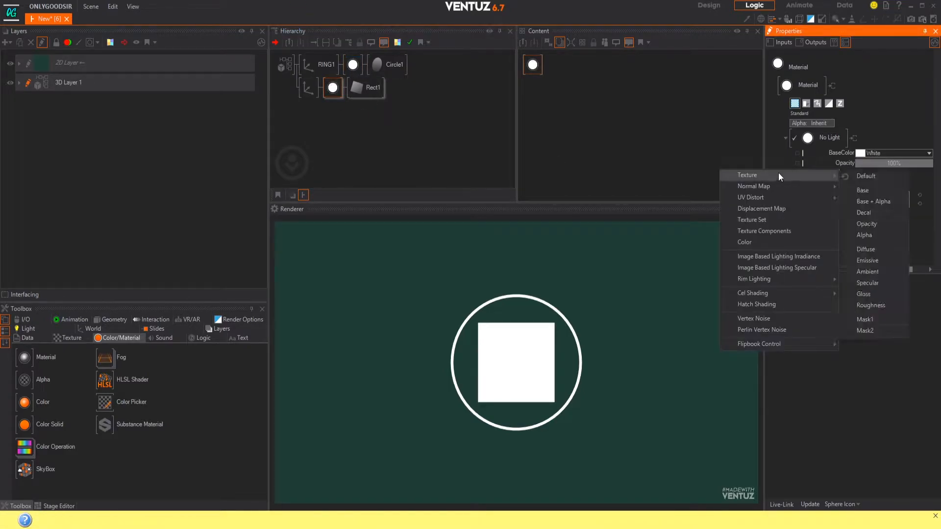
pyautogui.click(863, 201)
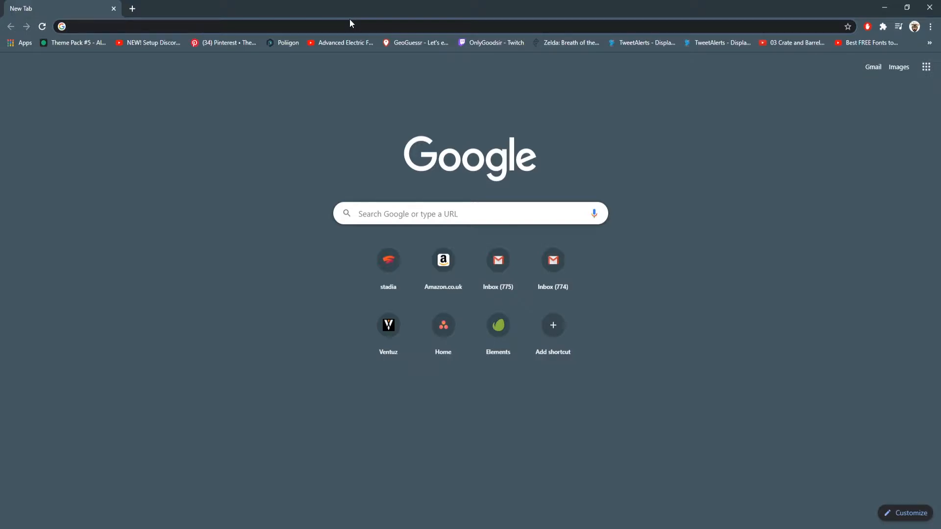
# - Switch to the web browser and search Google Images for "icons white png"
pyautogui.write('icons')
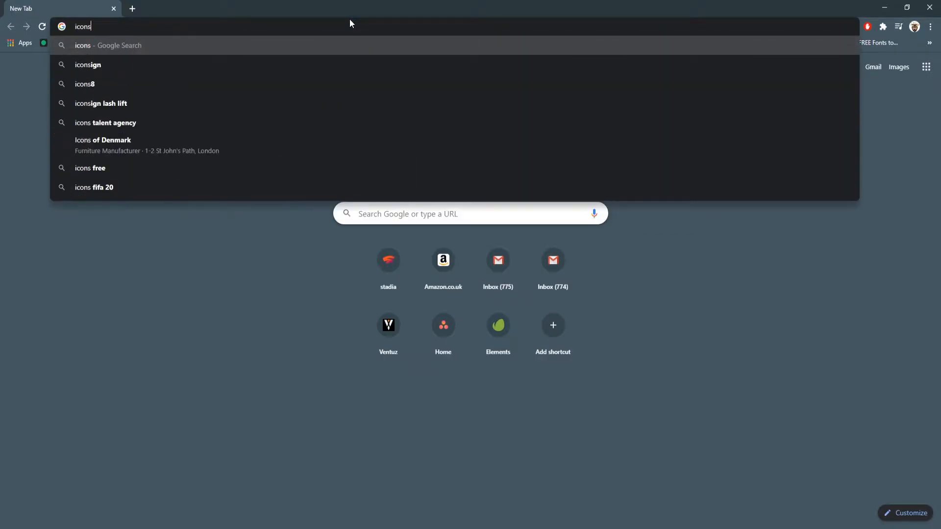
pyautogui.press('Return')
pyautogui.click(145, 90)
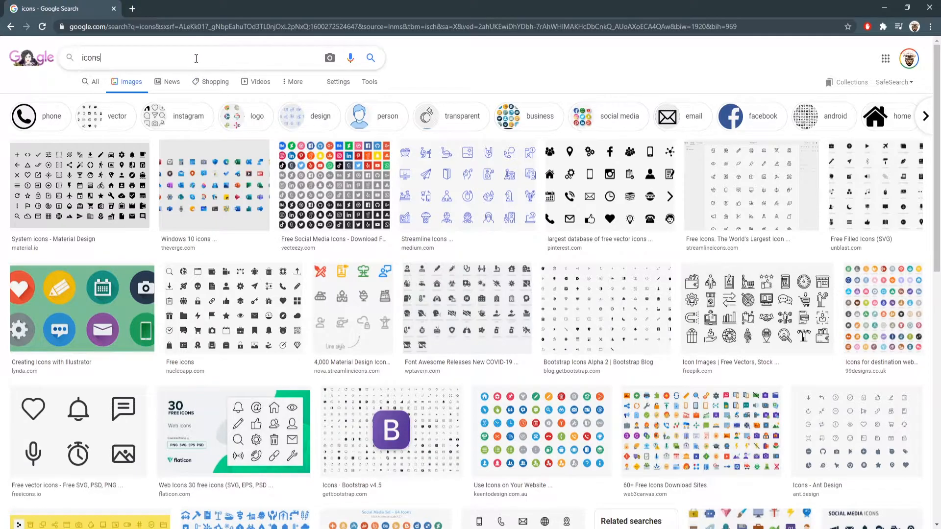
pyautogui.write('white')
pyautogui.press('Down')
pyautogui.press('Down')
pyautogui.press('Down')
pyautogui.press('Down')
pyautogui.press('Return')
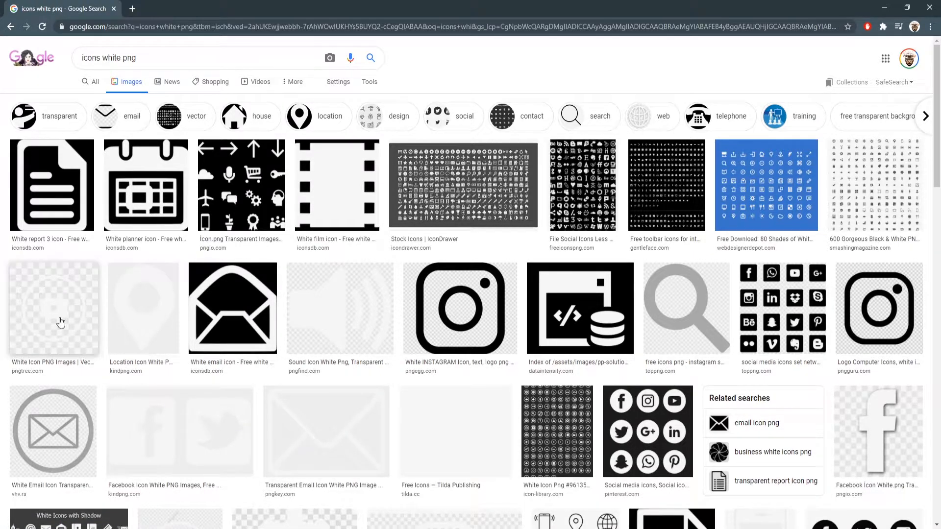
# - Preview the Pngtree white icon image and browse the other white icon images
pyautogui.click(31, 289)
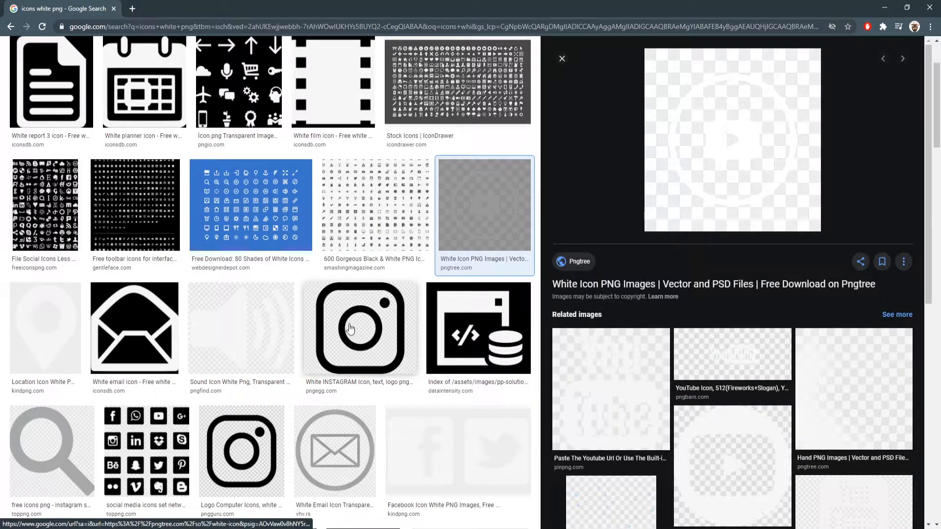
pyautogui.scroll(-3, 345, 324)
pyautogui.scroll(1, 343, 309)
pyautogui.scroll(1, 343, 310)
pyautogui.scroll(-3, 262, 302)
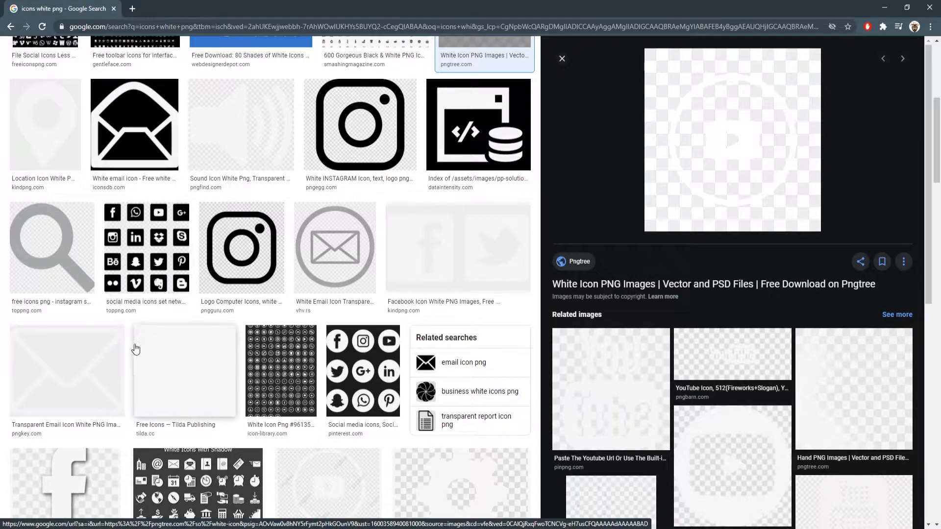
# - Open the white email icon from the PNGkey image result and download its 640x480 transparent PNG
pyautogui.click(59, 397)
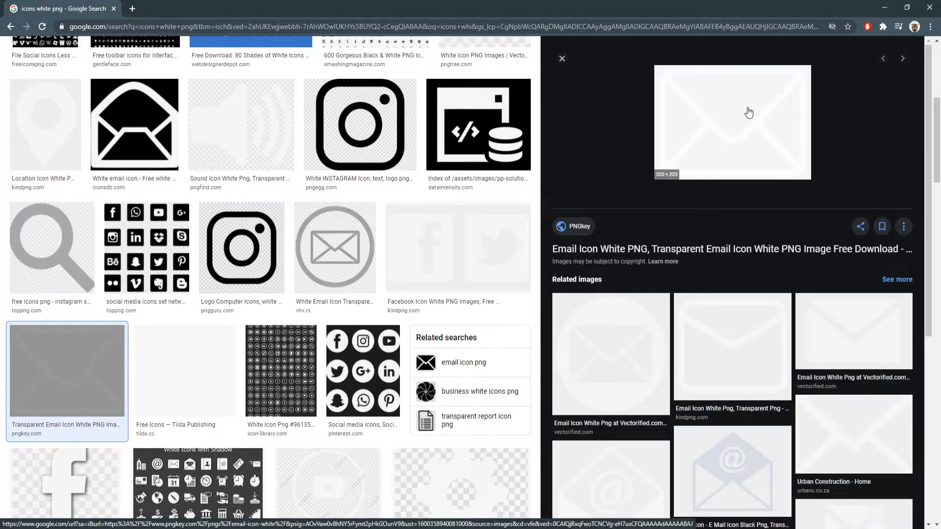
pyautogui.click(740, 125)
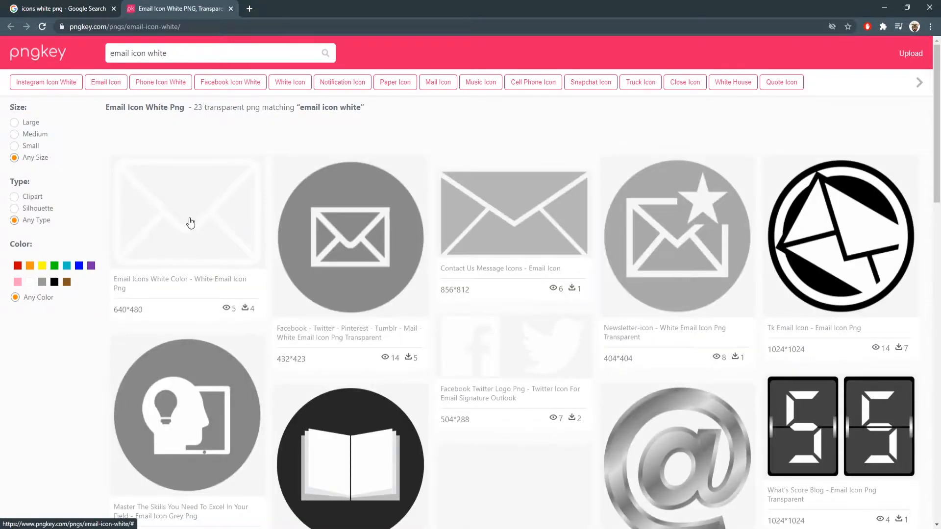
pyautogui.click(184, 237)
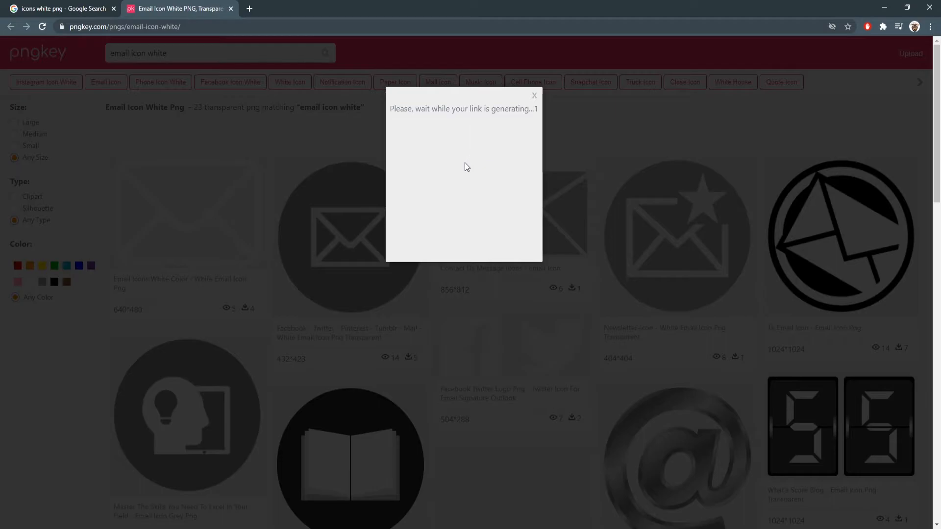
pyautogui.click(434, 294)
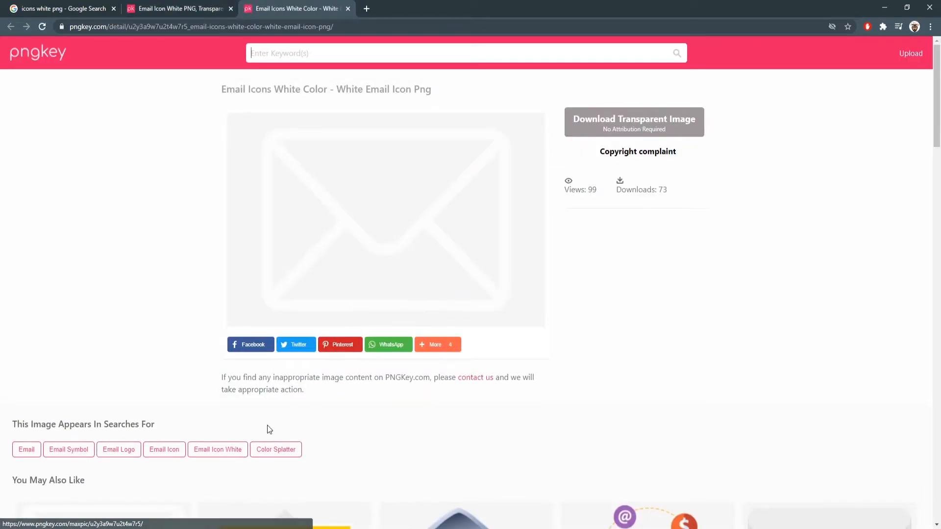
pyautogui.click(651, 123)
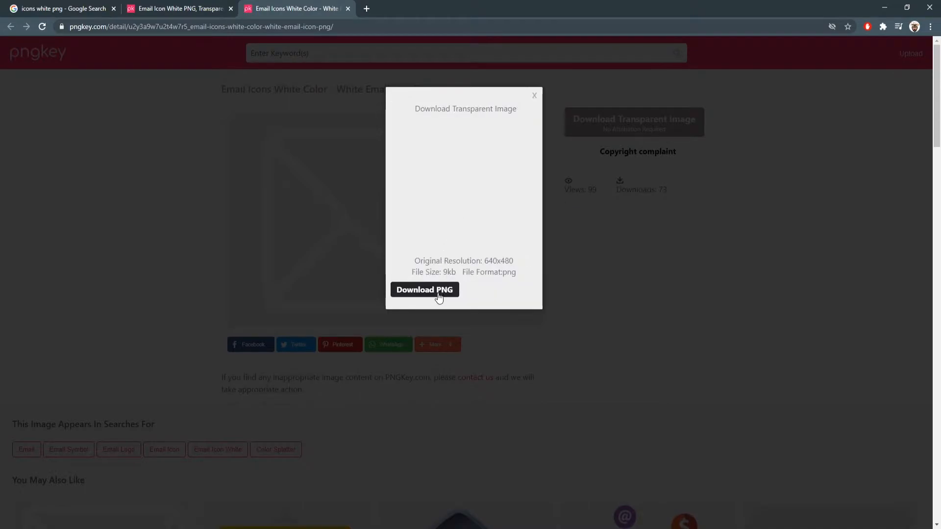
pyautogui.click(440, 292)
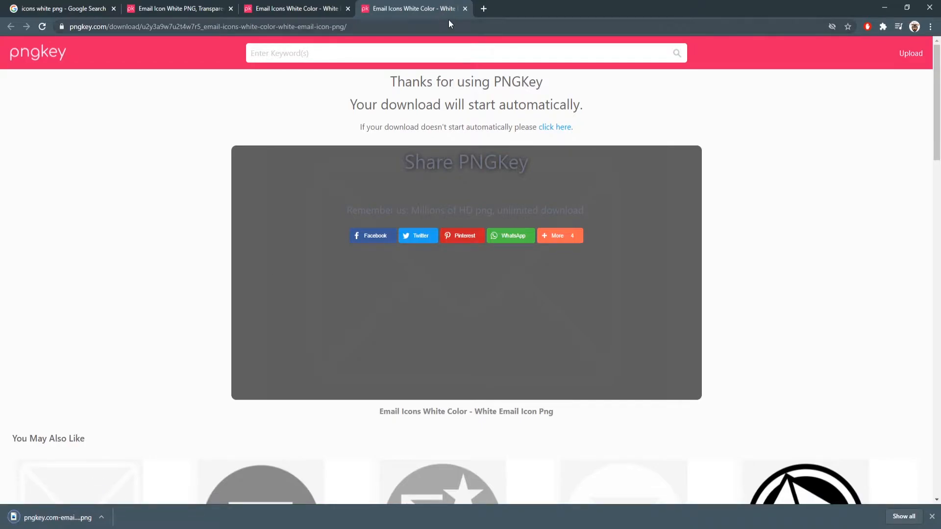
# - Close the three PNGkey pages to return to the image search results
pyautogui.click(465, 8)
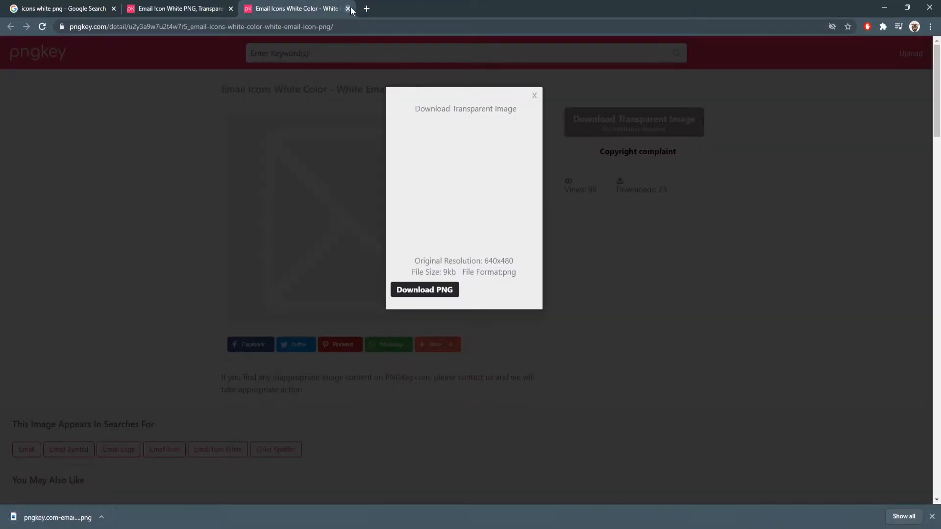
pyautogui.click(348, 9)
pyautogui.click(230, 9)
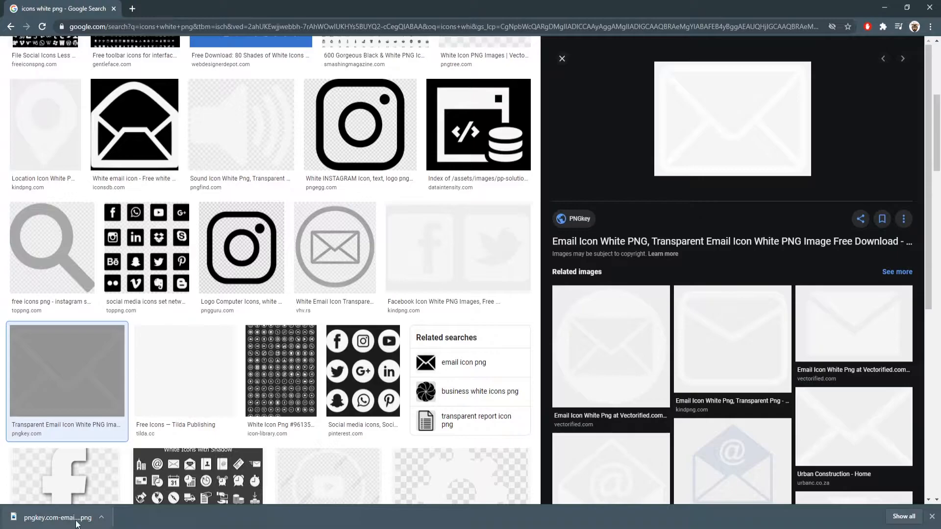
# - Bring the downloaded email icon PNG into Ventuz and apply it as a texture on the rectangle's material
pyautogui.moveTo(46, 522); pyautogui.dragTo(637, 482)
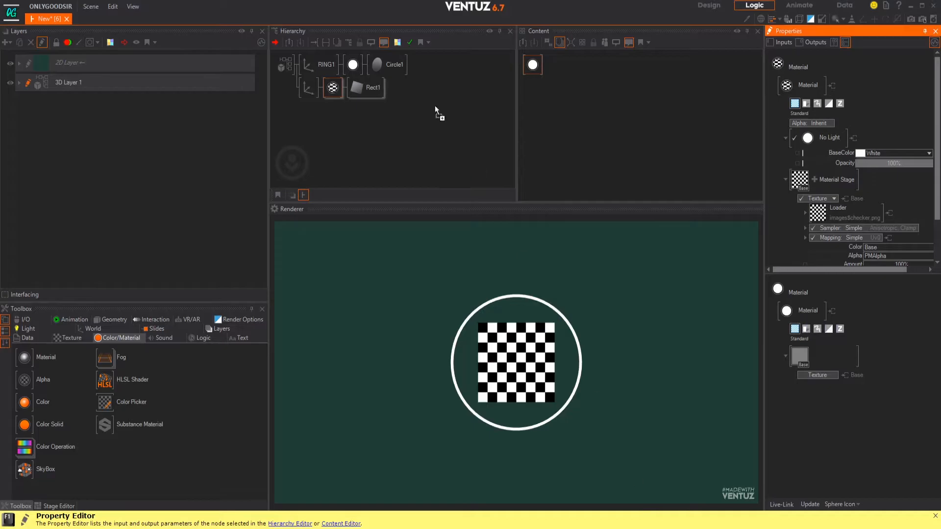
pyautogui.moveTo(435, 111); pyautogui.dragTo(332, 89)
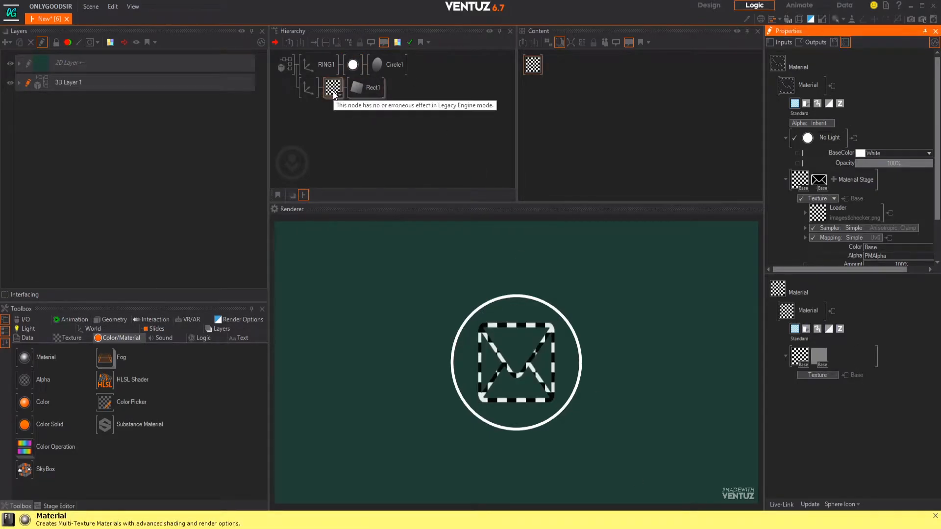
pyautogui.click(331, 89)
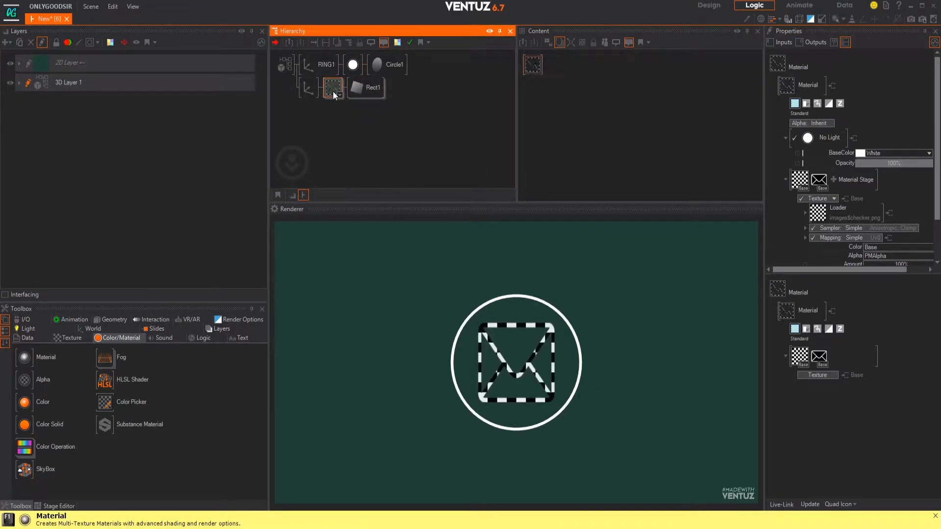
# - Delete the checker texture stage from the rectangle's material and select the email icon stage
pyautogui.click(814, 183)
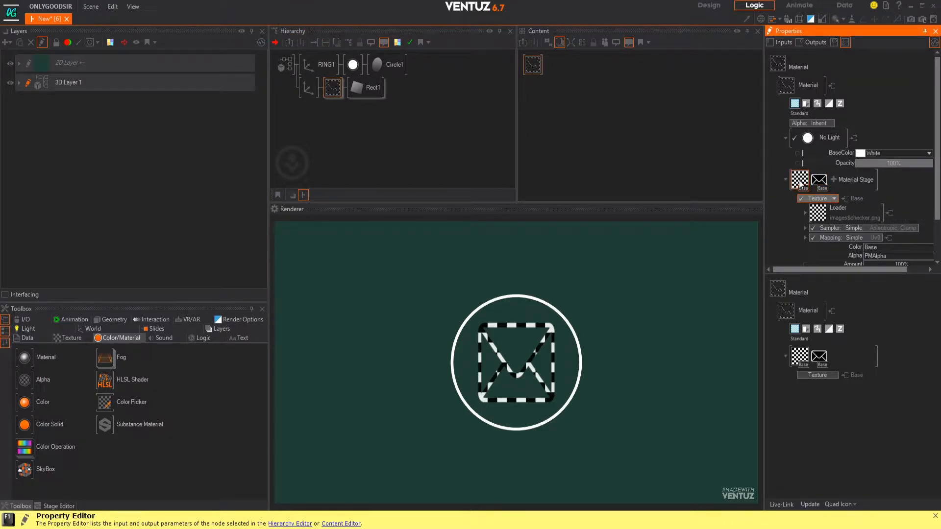
pyautogui.press('Delete')
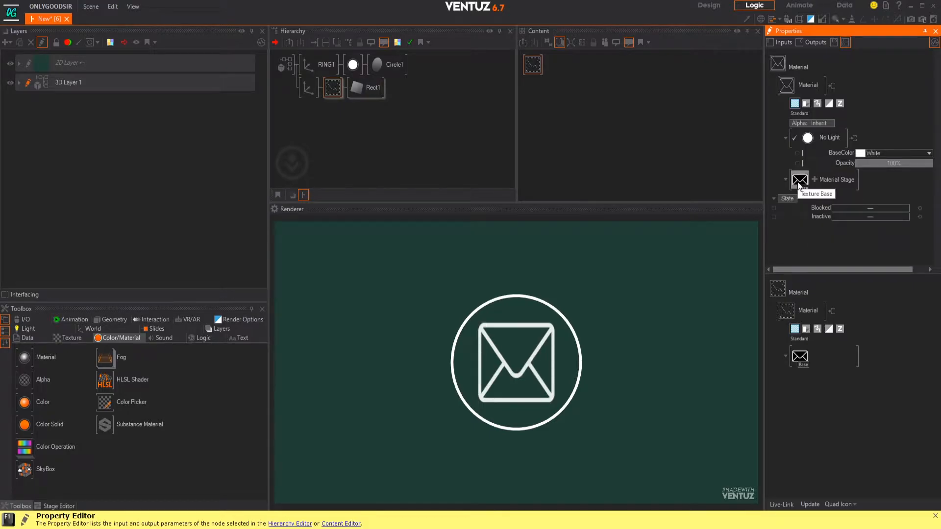
pyautogui.click(799, 183)
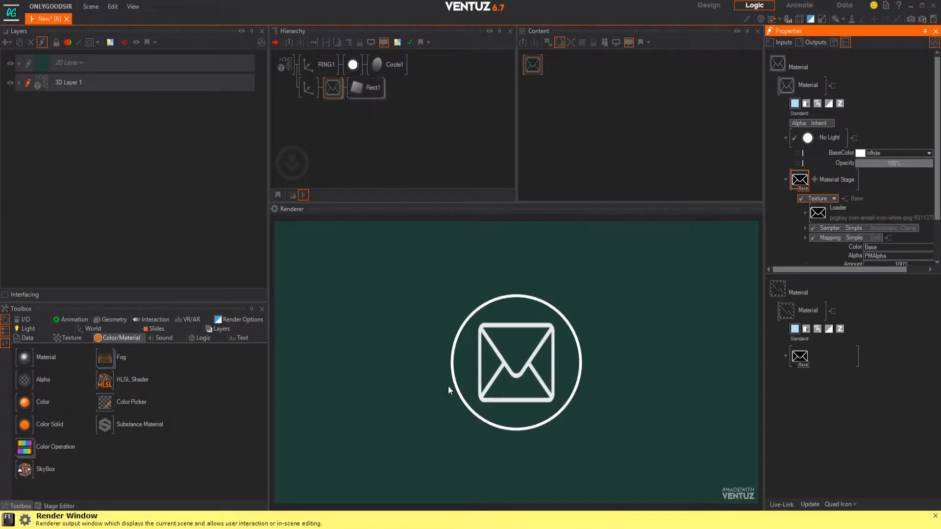
# - Resize the icon rectangle to SizeX 0.91 and SizeY 0.68
pyautogui.click(308, 88)
pyautogui.click(366, 89)
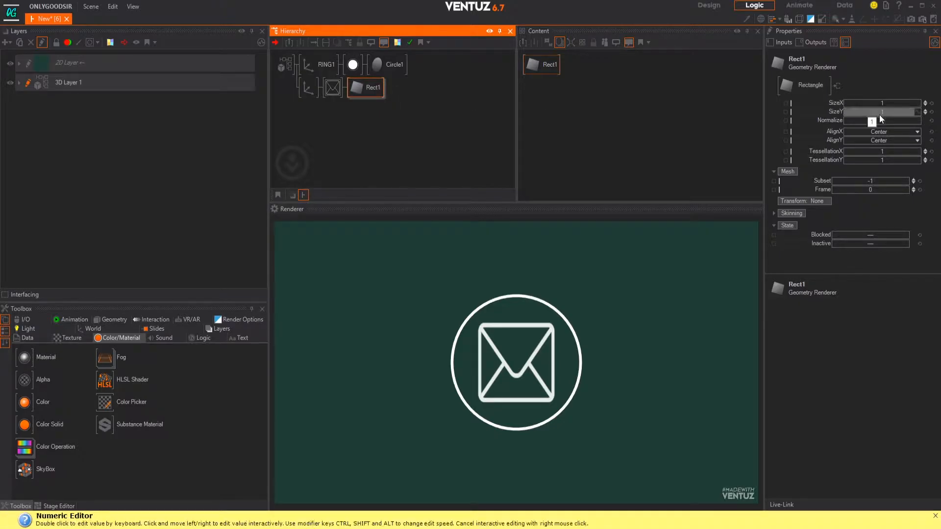
pyautogui.moveTo(881, 111)
pyautogui.mouseDown()
pyautogui.moveTo(903, 107)
pyautogui.moveTo(889, 112)
pyautogui.mouseUp()
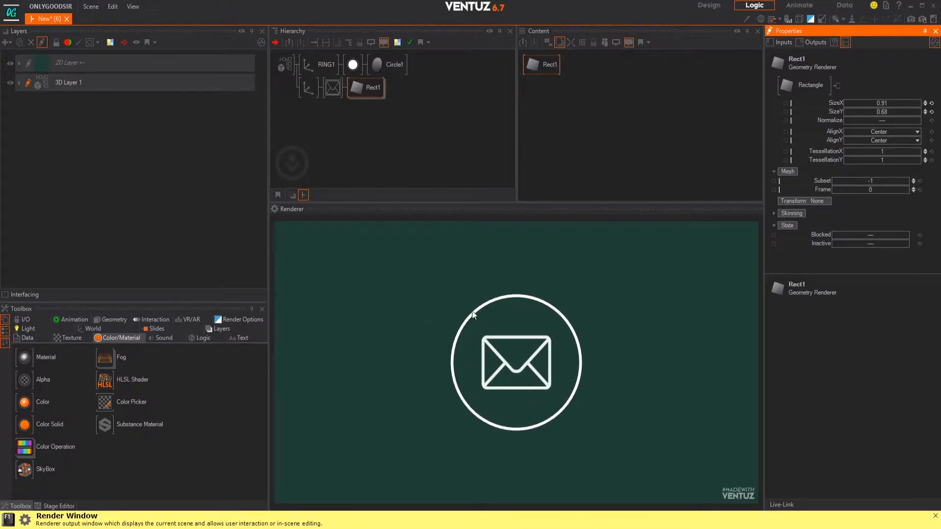
# - Set the overall scaling factor of the rectangle's axis to 5
pyautogui.click(310, 86)
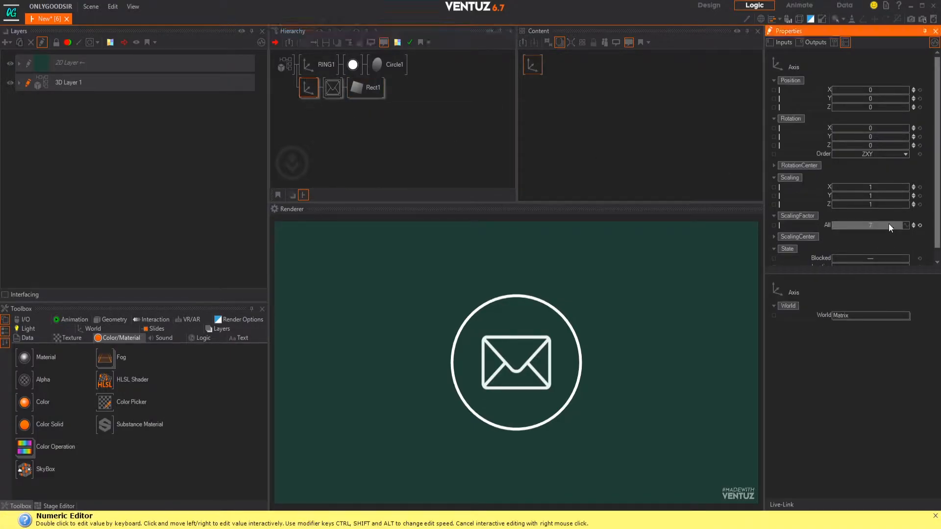
pyautogui.write('5')
pyautogui.press('Return')
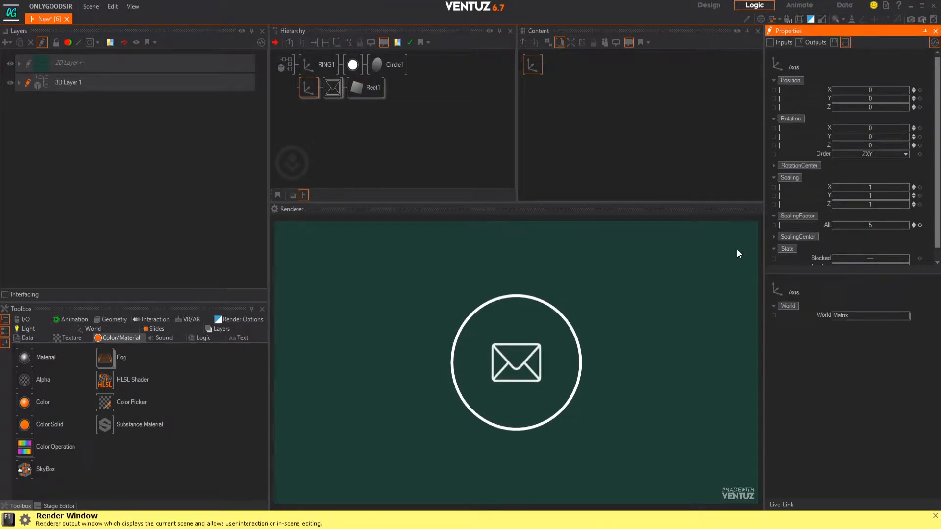
# - Set the overall scaling factor of the RING1 axis to 11
pyautogui.click(305, 68)
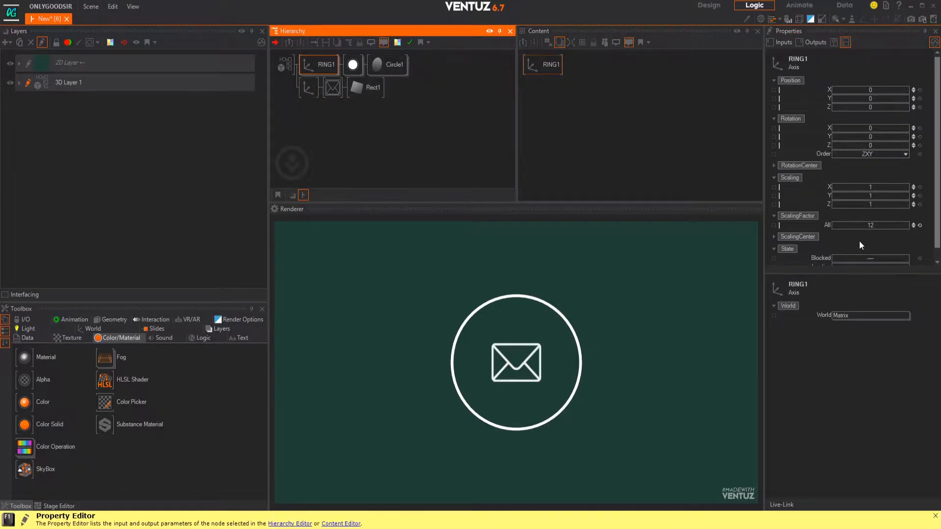
pyautogui.click(886, 225)
pyautogui.write('11')
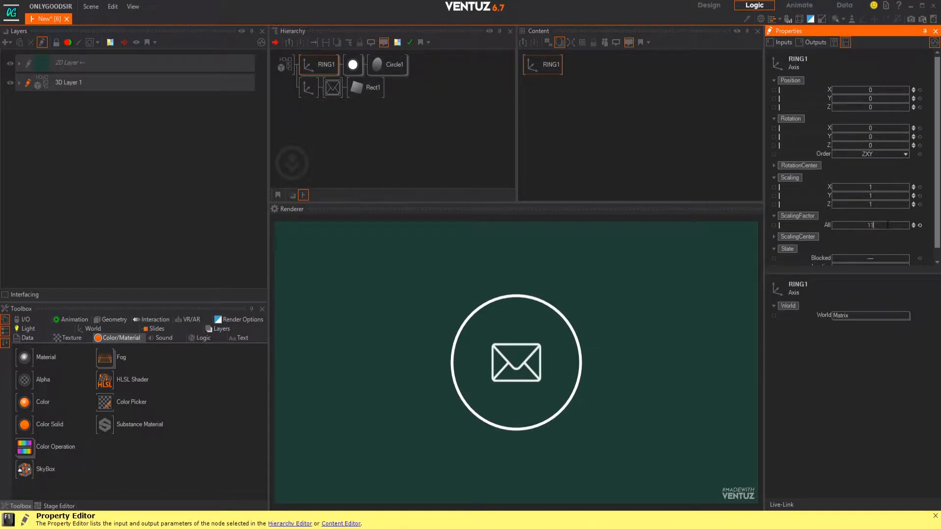
pyautogui.press('Return')
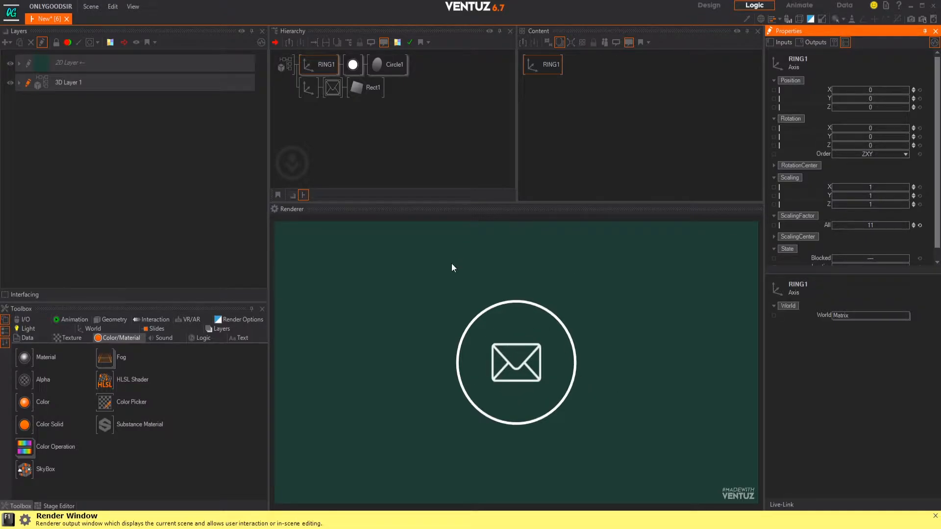
# - Rename the rectangle's axis as ICON and clear the selection in the hierarchy
pyautogui.click(306, 105)
pyautogui.click(307, 91)
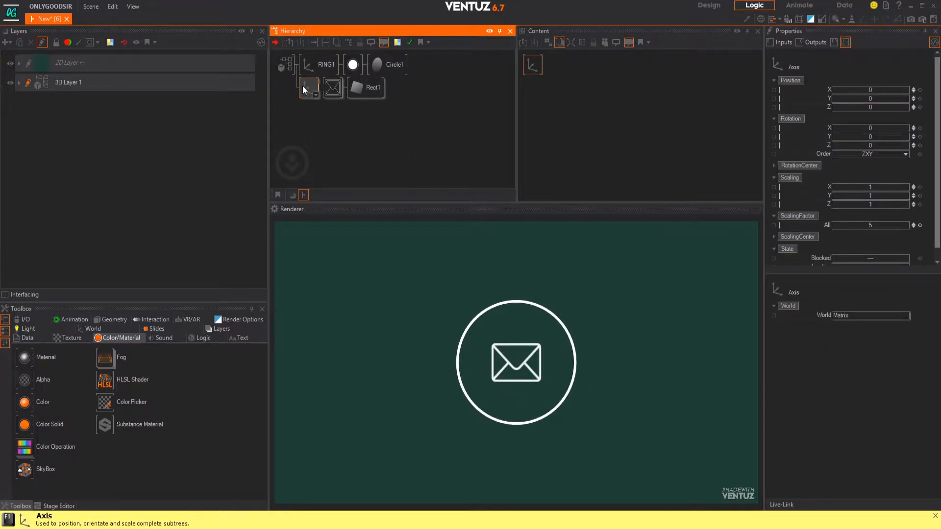
pyautogui.write('ICON')
pyautogui.press('Return')
pyautogui.click(313, 122)
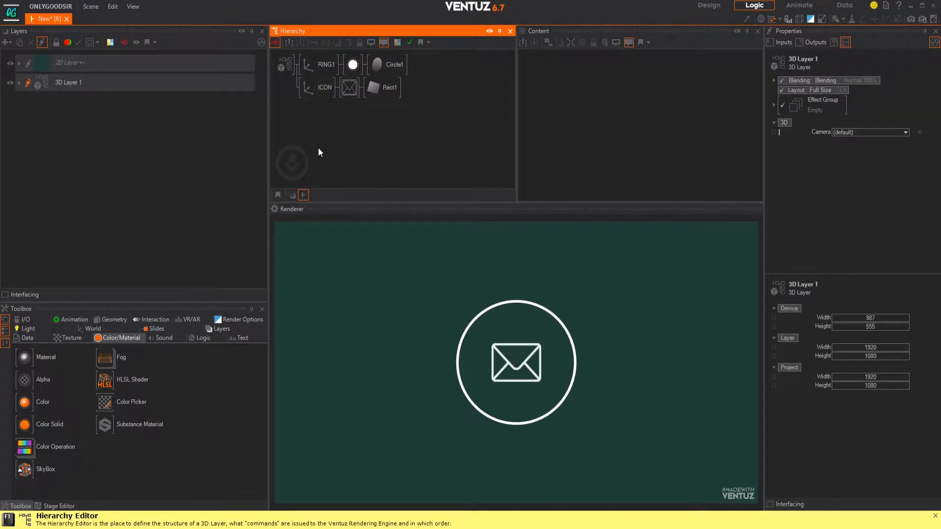
# - Add a new Axis below ICON in the hierarchy and attach a Circle to it
pyautogui.click(88, 329)
pyautogui.moveTo(22, 354); pyautogui.dragTo(311, 110)
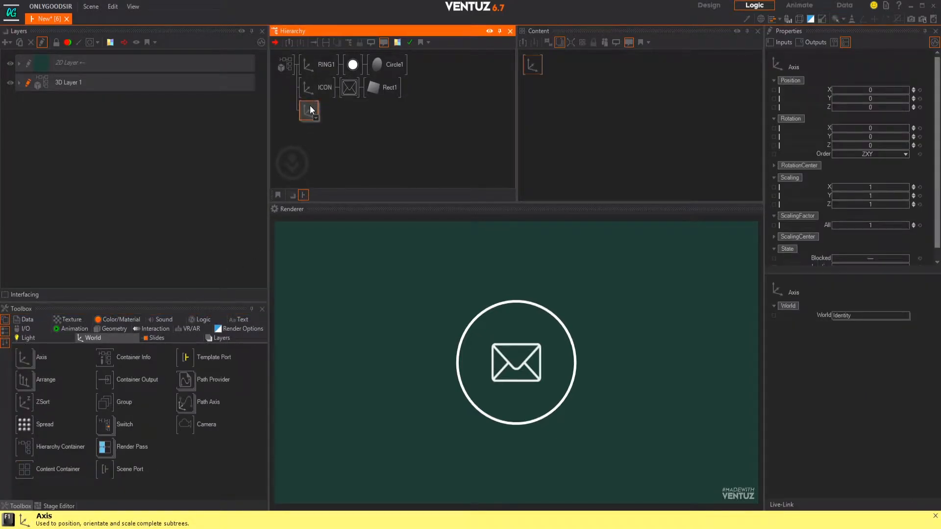
pyautogui.click(104, 328)
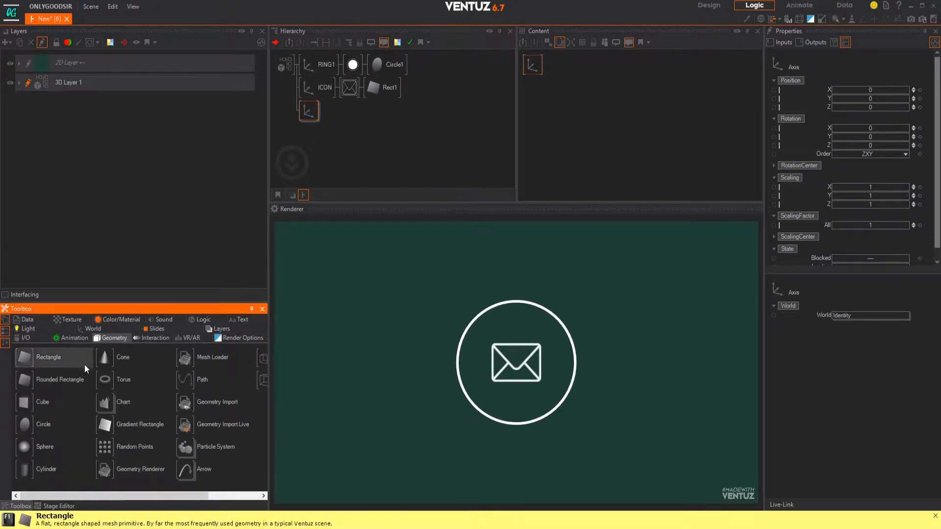
pyautogui.moveTo(24, 424); pyautogui.dragTo(333, 118)
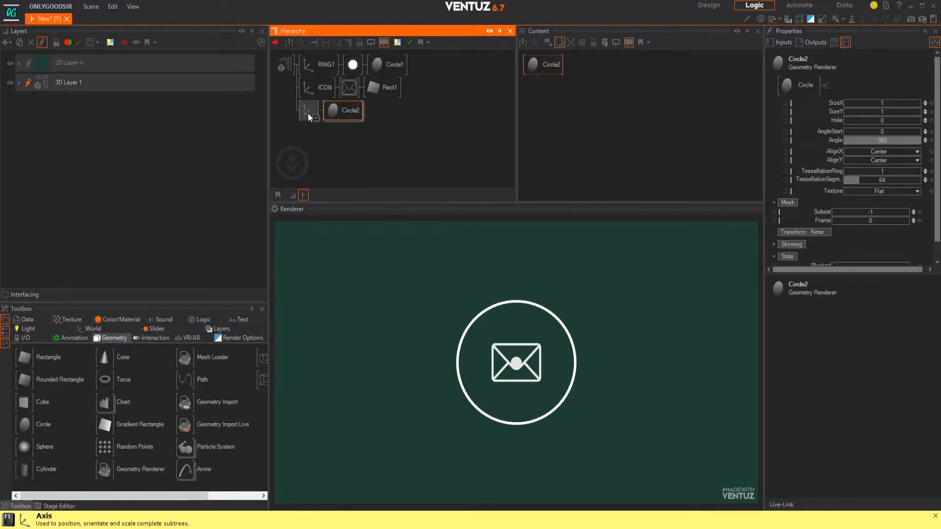
# - Move the new circle's axis to Y position -5.4 and set its overall scaling factor to 2.19
pyautogui.click(304, 110)
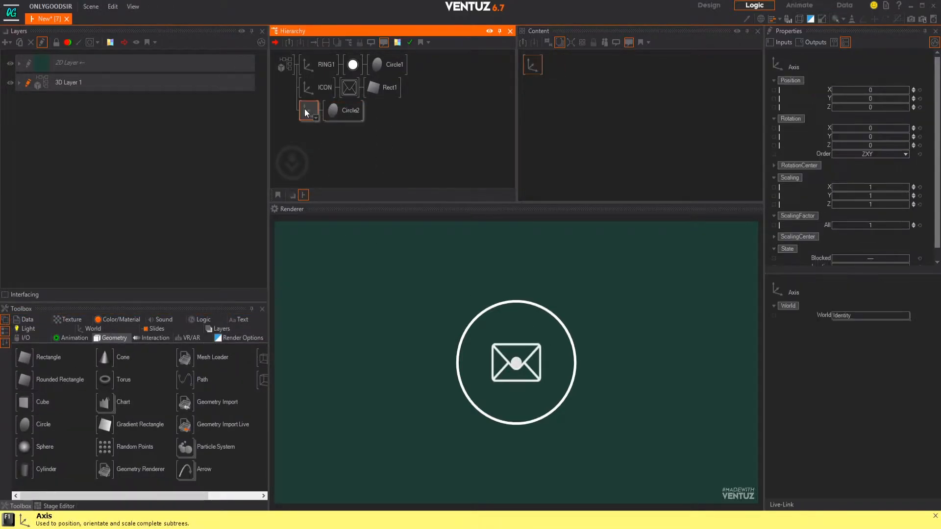
pyautogui.moveTo(873, 101); pyautogui.dragTo(857, 100)
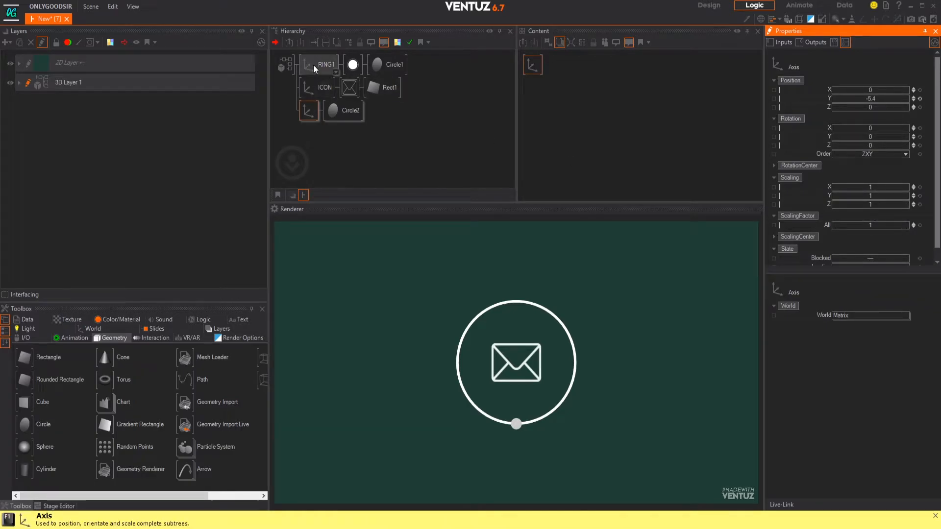
pyautogui.moveTo(871, 225); pyautogui.dragTo(908, 225)
pyautogui.click(397, 66)
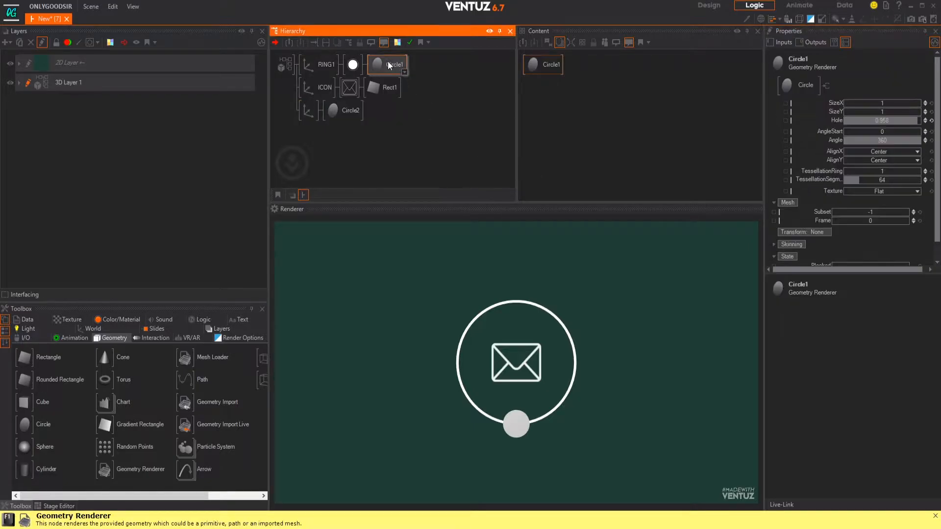
pyautogui.click(308, 66)
pyautogui.click(308, 111)
pyautogui.moveTo(871, 226); pyautogui.dragTo(865, 227)
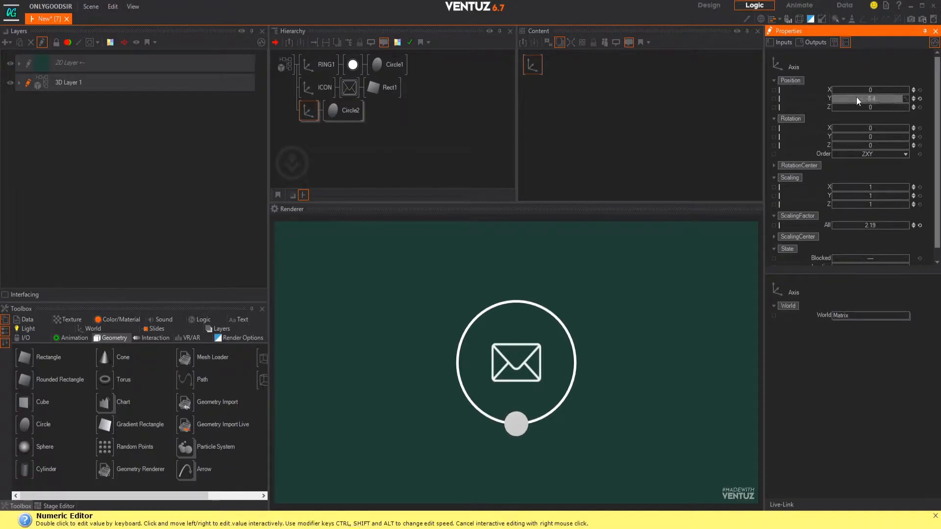
# - Set the Y position of the small circle's axis to -5.5 and select the circle itself
pyautogui.click(318, 68)
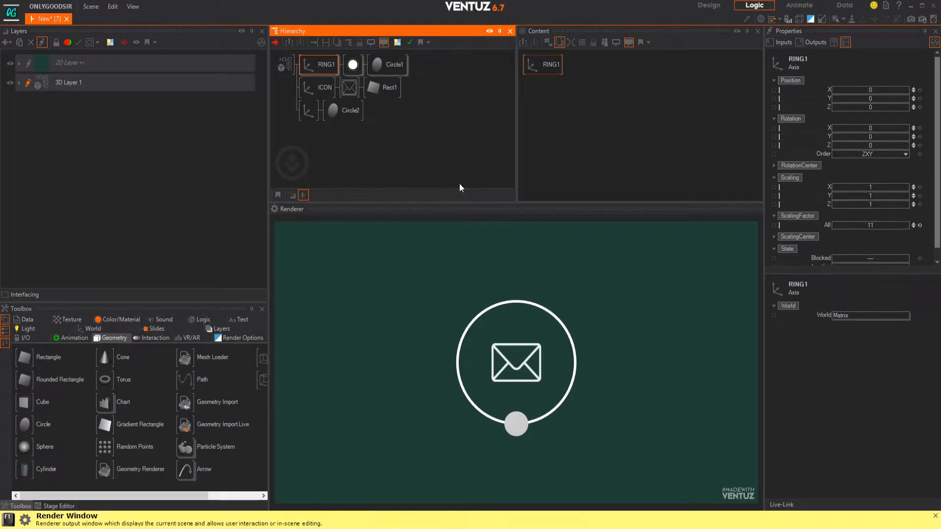
pyautogui.click(308, 110)
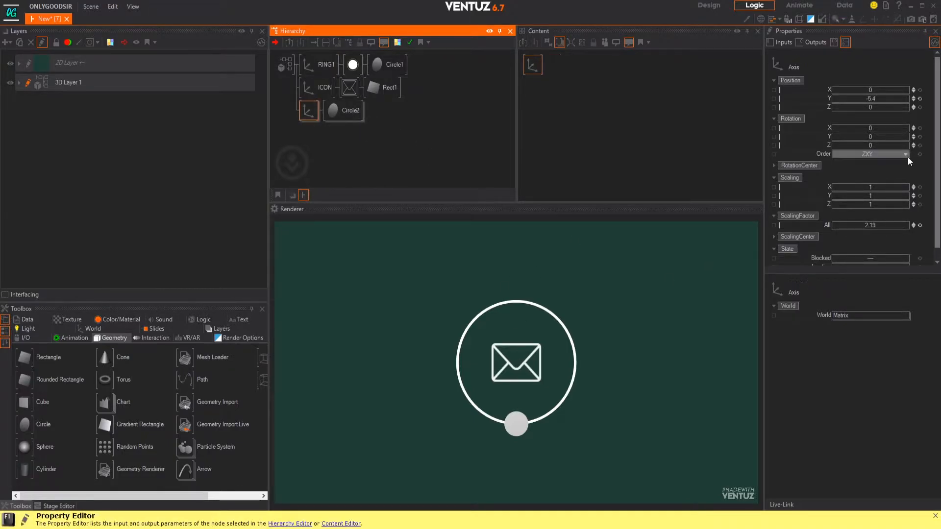
pyautogui.doubleClick(876, 99)
pyautogui.press('BackSpace')
pyautogui.write('-5.5')
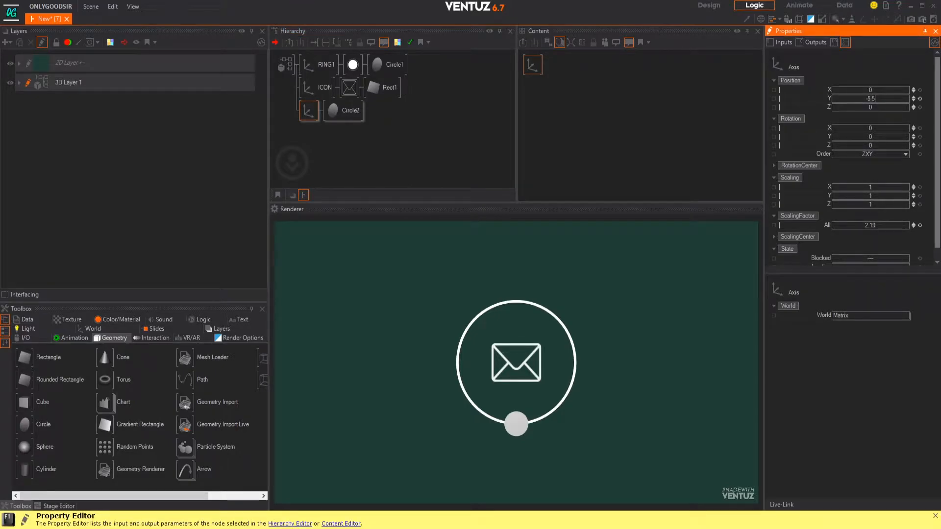
pyautogui.press('Return')
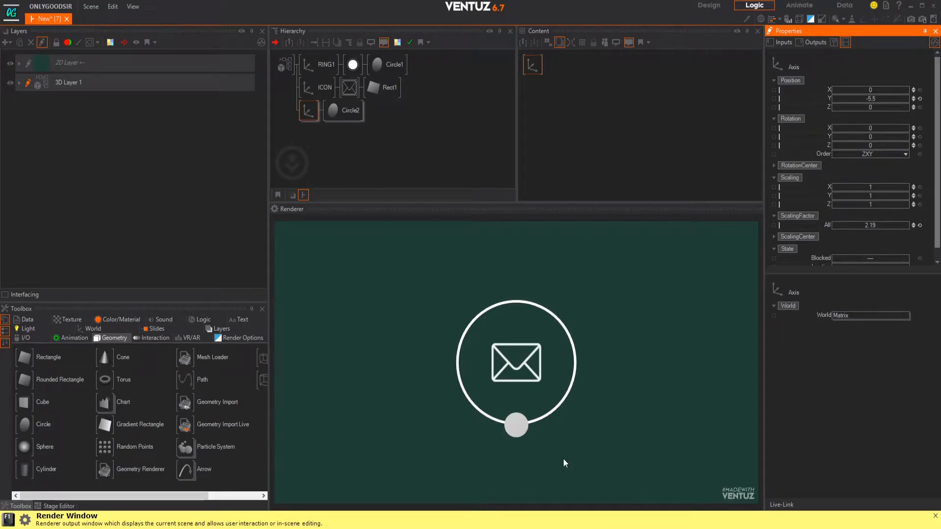
pyautogui.click(336, 114)
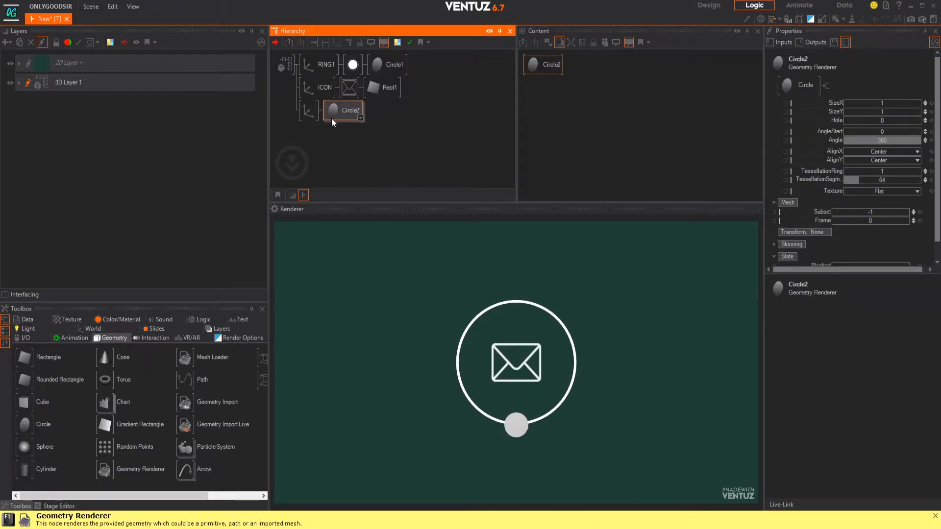
# - Insert a white Color Solid material in front of the small circle, Circle2, in the hierarchy
pyautogui.click(117, 319)
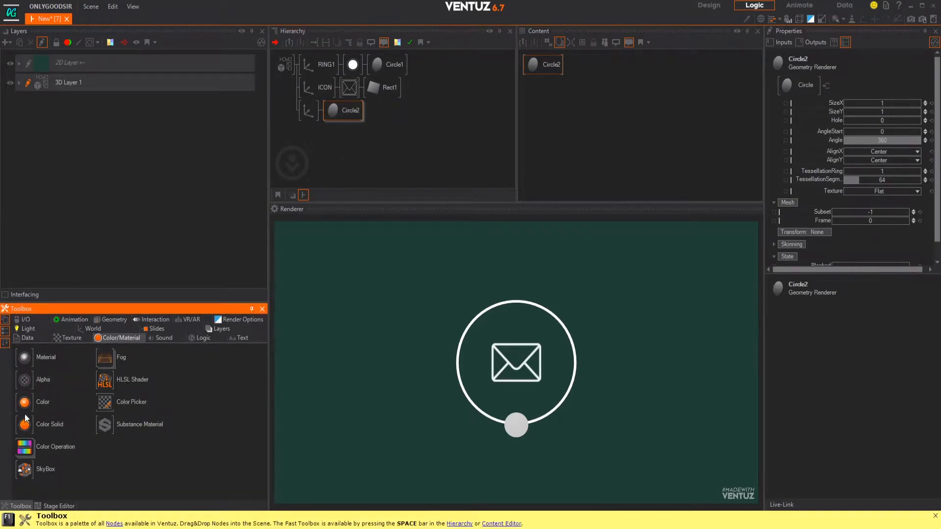
pyautogui.moveTo(27, 427); pyautogui.dragTo(327, 116)
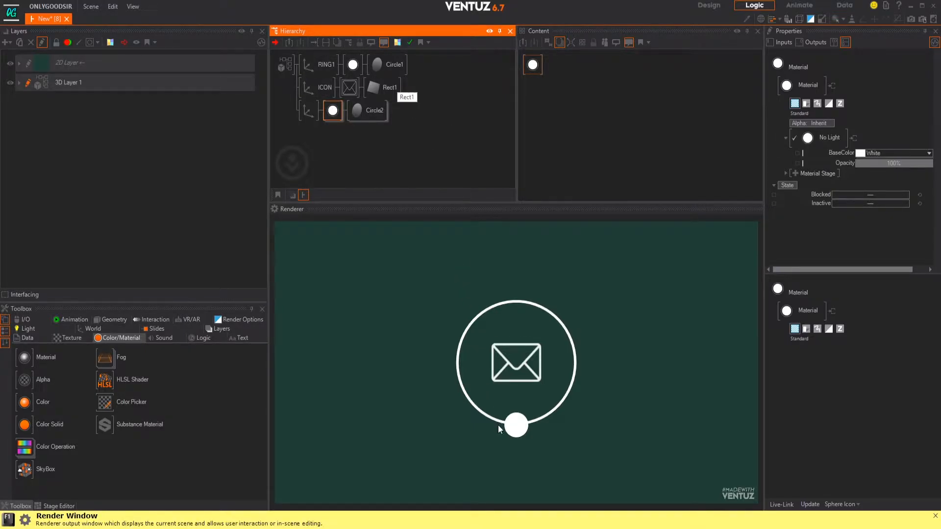
# - Open a gap in the ring around the small circle by setting Circle1's AngleStart to about 283.5 and Angle to about 333.2
pyautogui.click(380, 64)
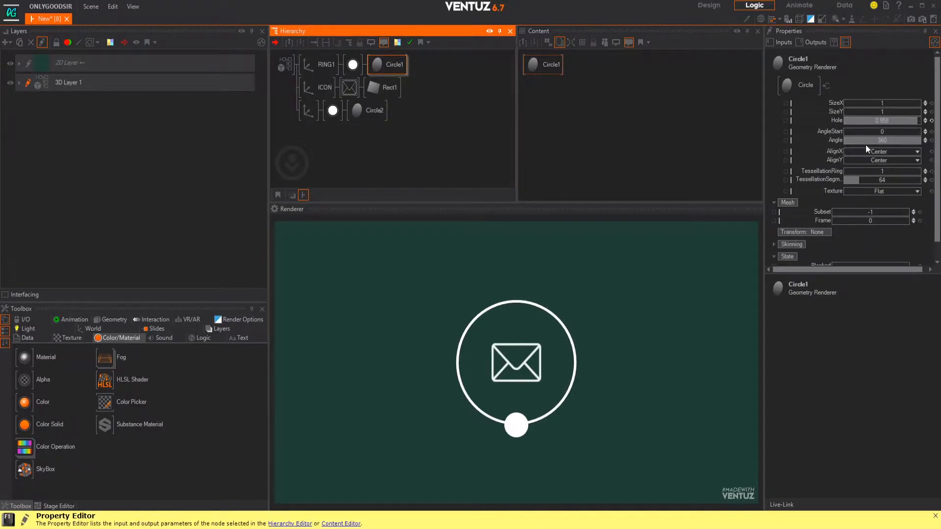
pyautogui.click(854, 132)
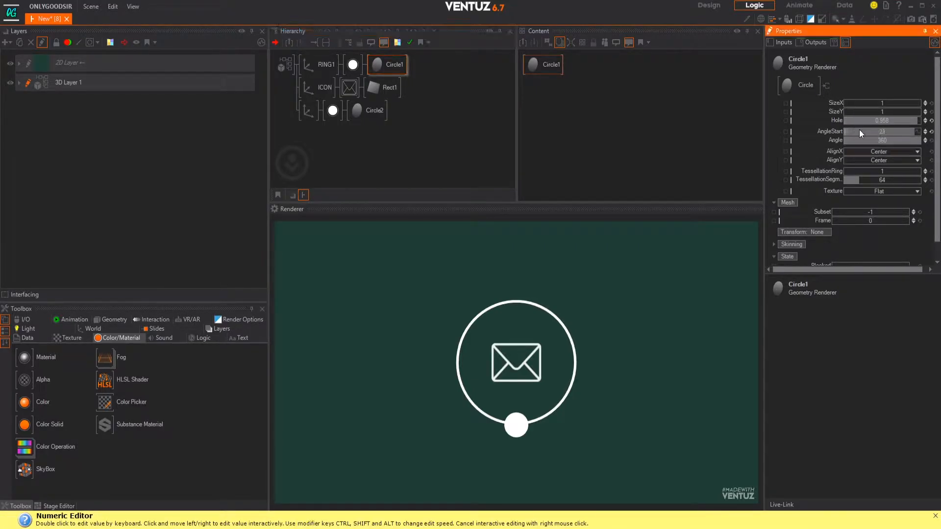
pyautogui.moveTo(908, 143)
pyautogui.mouseDown()
pyautogui.moveTo(876, 131)
pyautogui.moveTo(915, 130)
pyautogui.mouseUp()
pyautogui.moveTo(915, 131); pyautogui.dragTo(914, 131)
pyautogui.moveTo(763, 147); pyautogui.dragTo(724, 147)
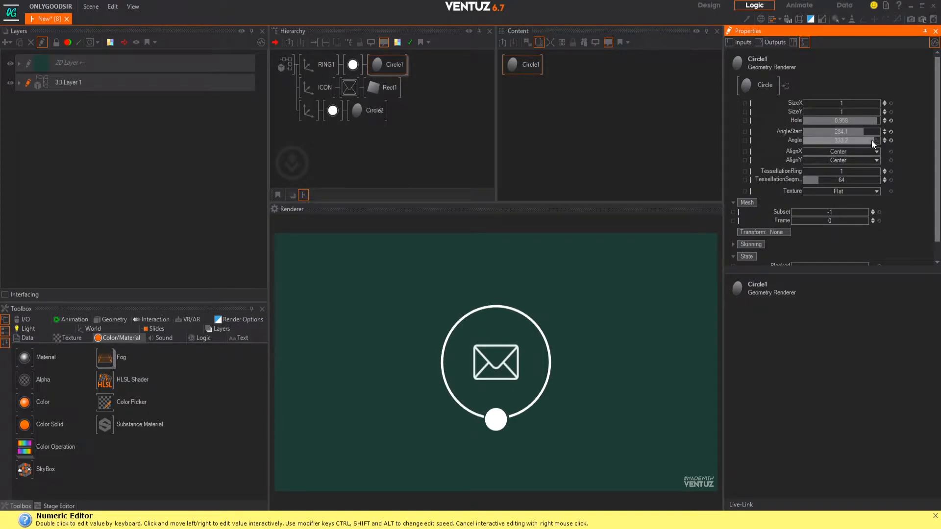
pyautogui.moveTo(851, 132); pyautogui.dragTo(848, 132)
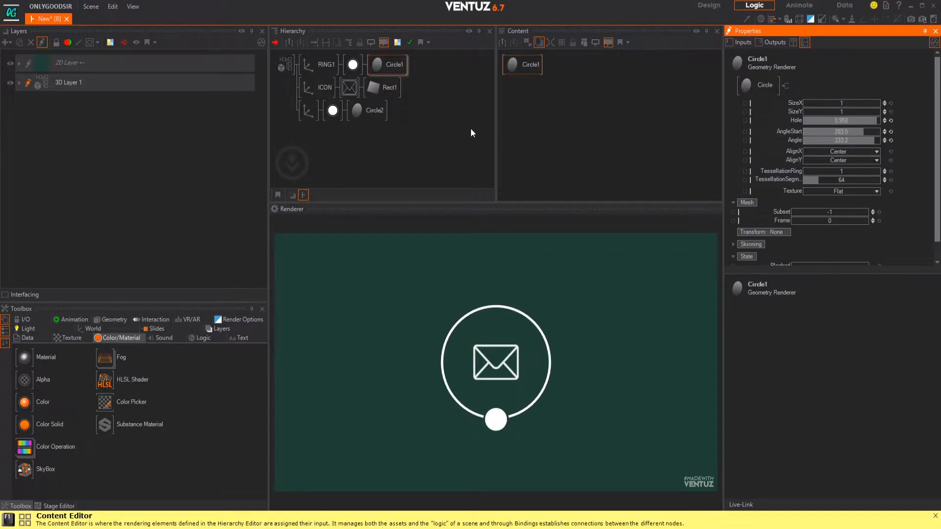
# - Try shifting the small circle's axis upward and restore its Y position to -5.5
pyautogui.click(302, 116)
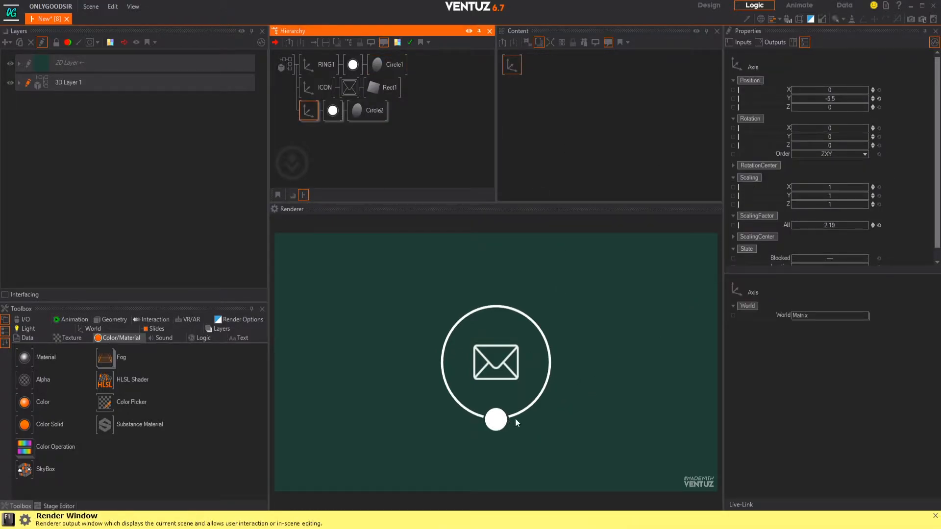
pyautogui.moveTo(833, 98); pyautogui.dragTo(838, 98)
pyautogui.doubleClick(839, 99)
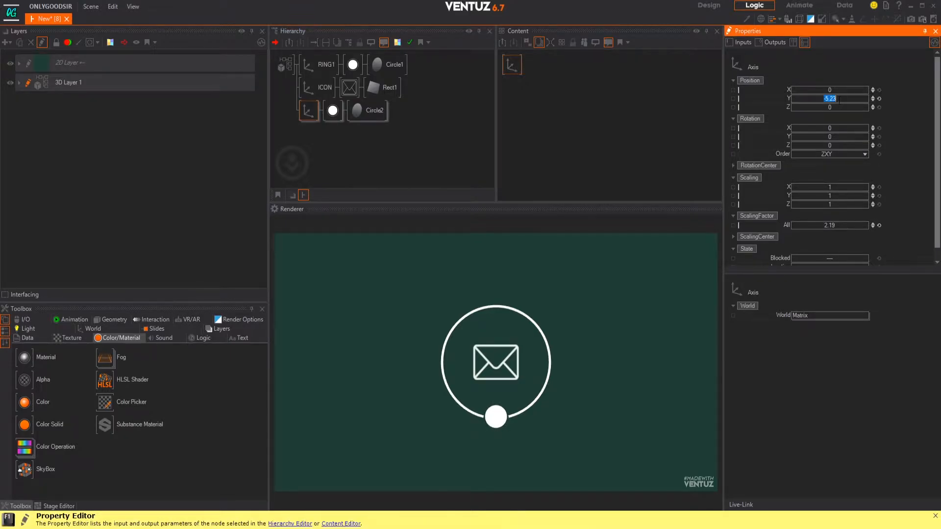
pyautogui.write('-5.5')
pyautogui.press('Return')
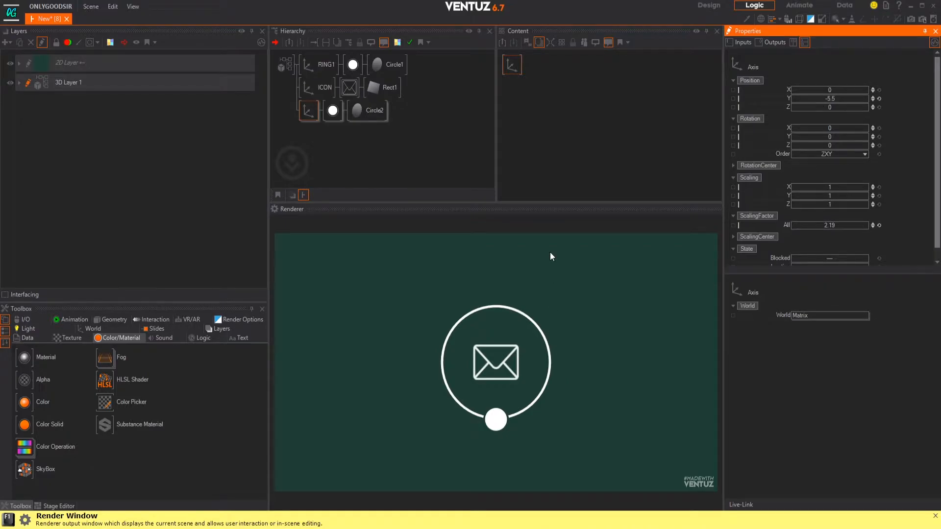
pyautogui.click(331, 122)
pyautogui.click(308, 109)
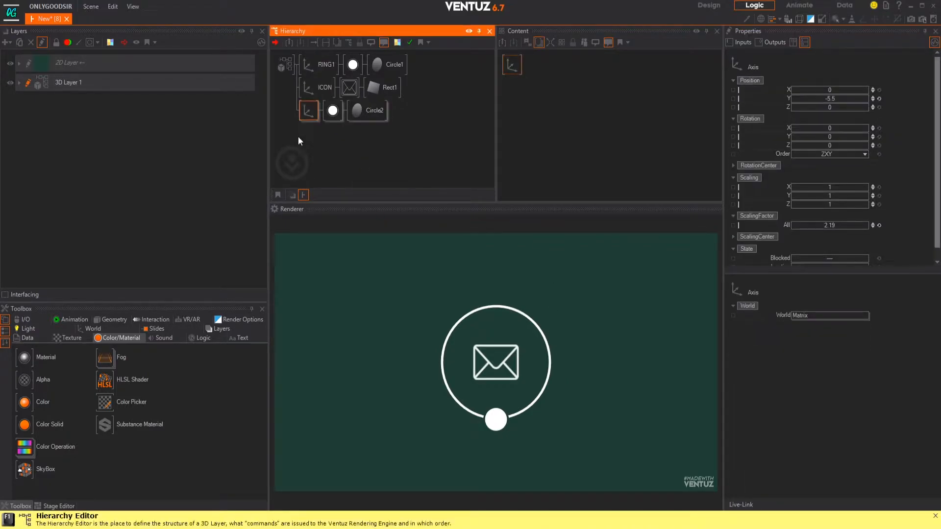
pyautogui.doubleClick(299, 141)
pyautogui.write('gr')
pyautogui.click(280, 153)
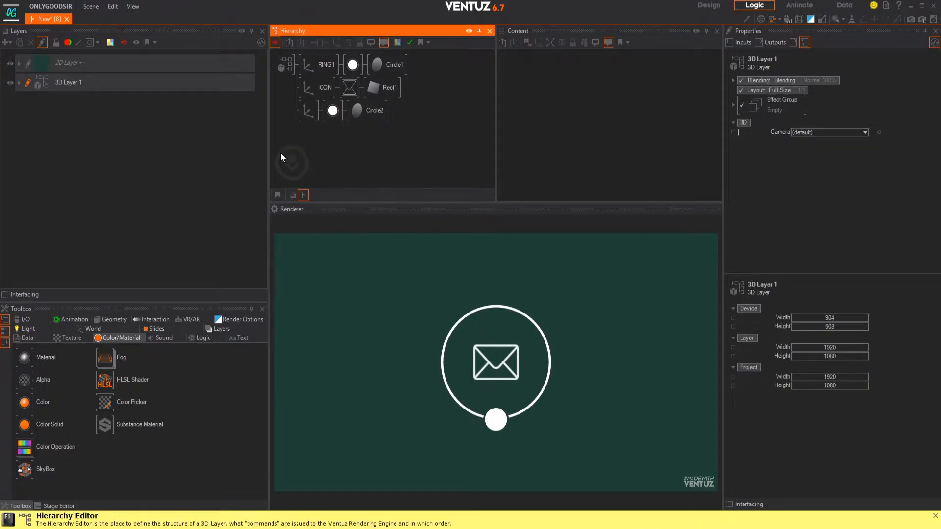
pyautogui.doubleClick(331, 139)
pyautogui.write('g')
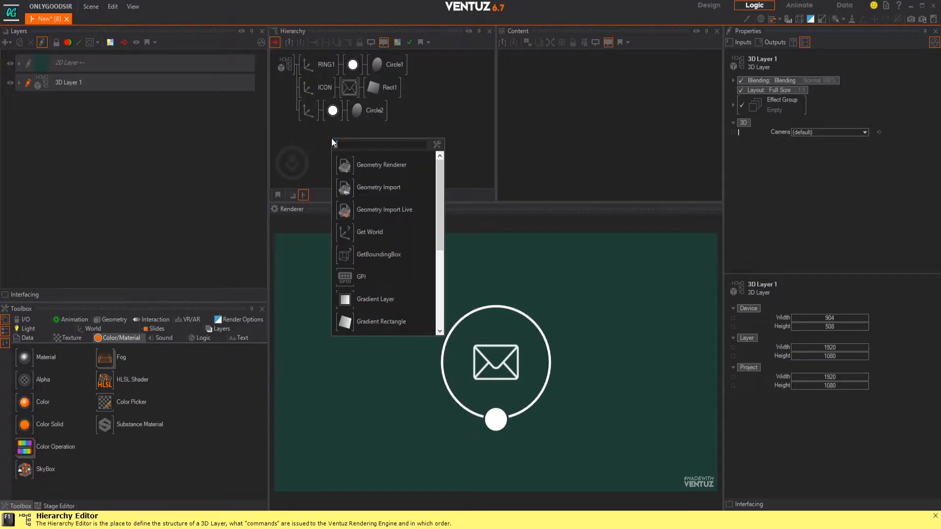
pyautogui.write('roup')
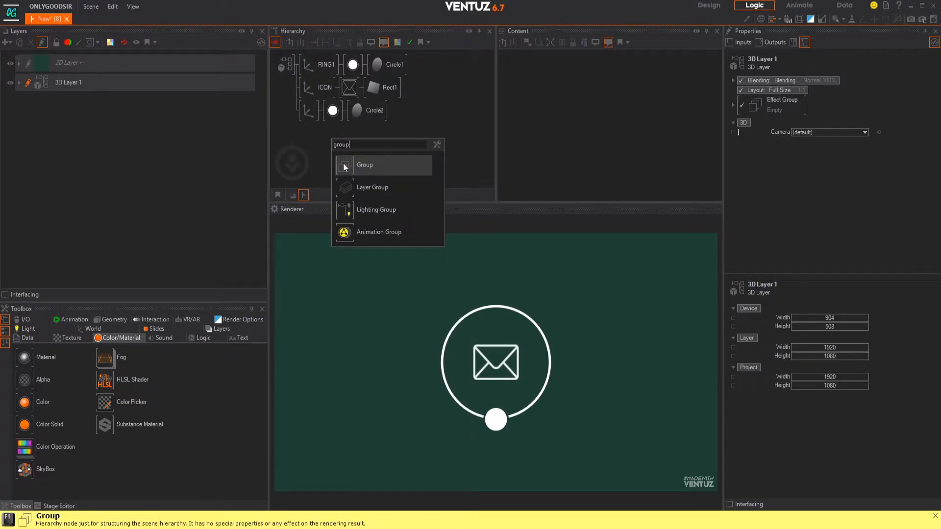
# - Insert a Group node in front of the small circle's axis in the hierarchy
pyautogui.click(93, 328)
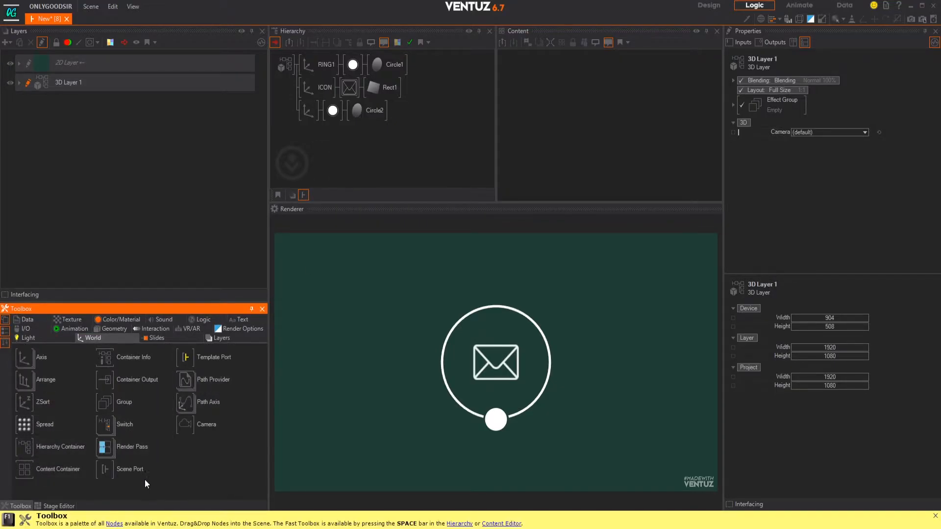
pyautogui.moveTo(100, 398); pyautogui.dragTo(303, 112)
pyautogui.click(330, 135)
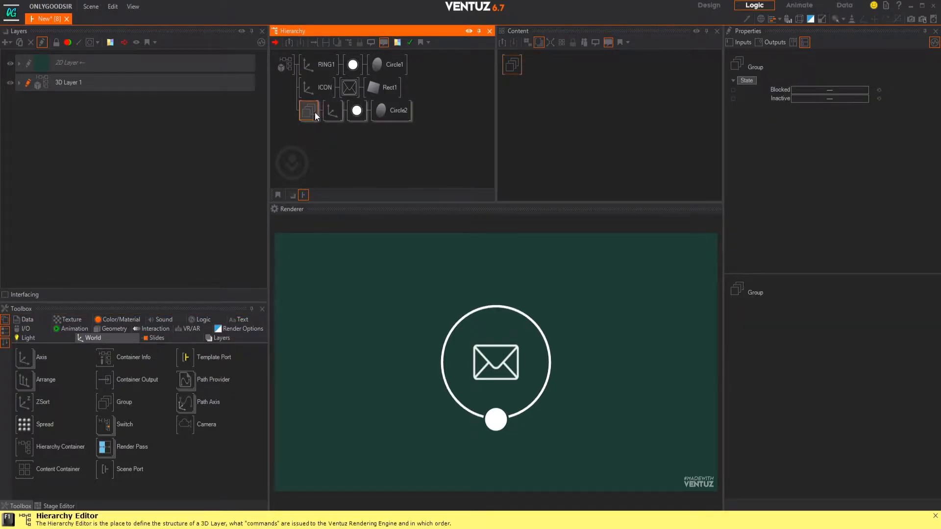
# - Rename the small circle's axis as BTN_PLATE and its parent group as BTN
pyautogui.click(333, 110)
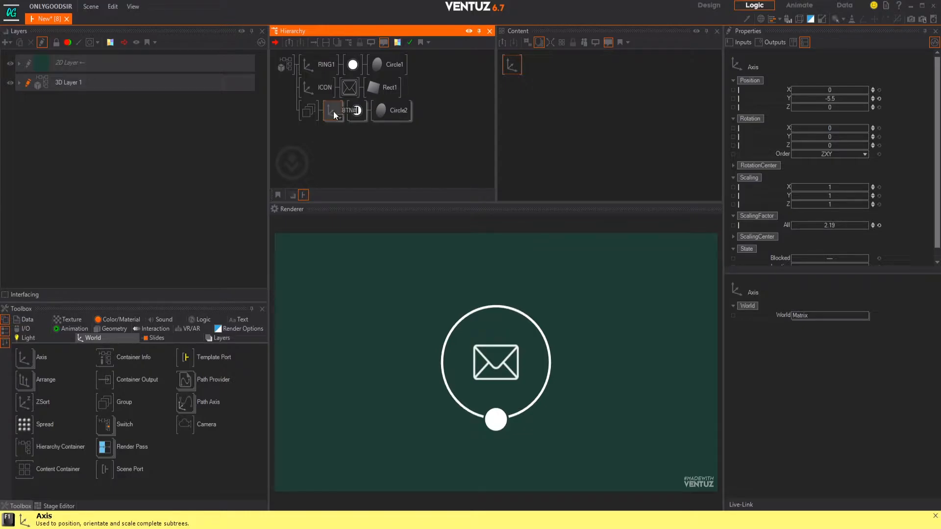
pyautogui.write('BTN_PLATE')
pyautogui.press('Return')
pyautogui.click(307, 111)
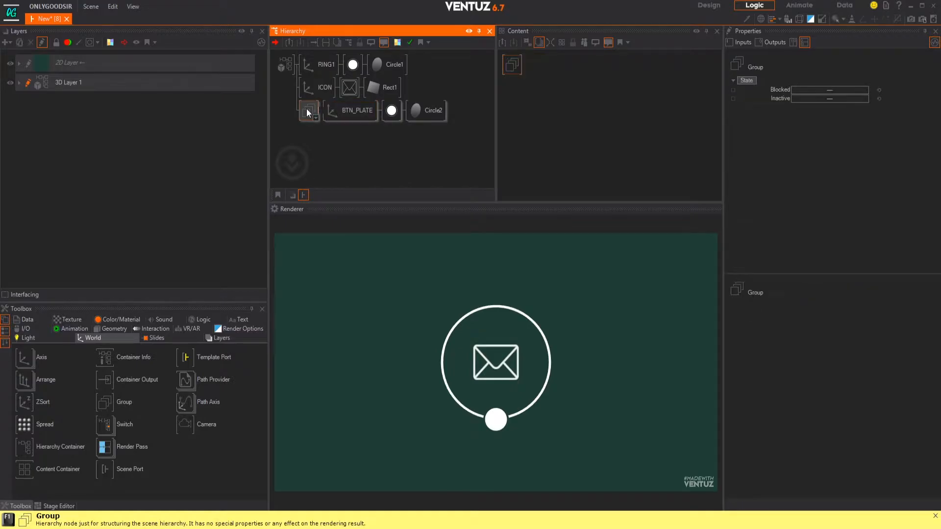
pyautogui.write('BRT')
pyautogui.press('Return')
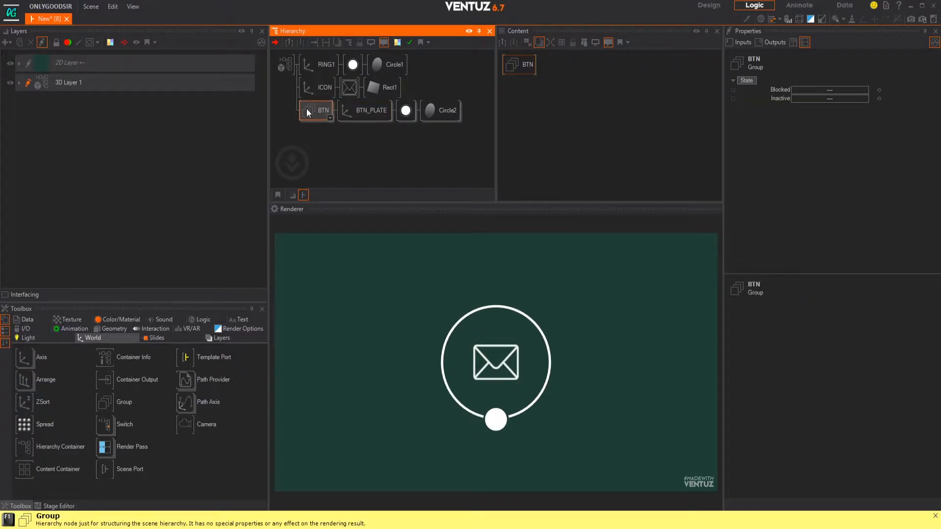
pyautogui.click(364, 144)
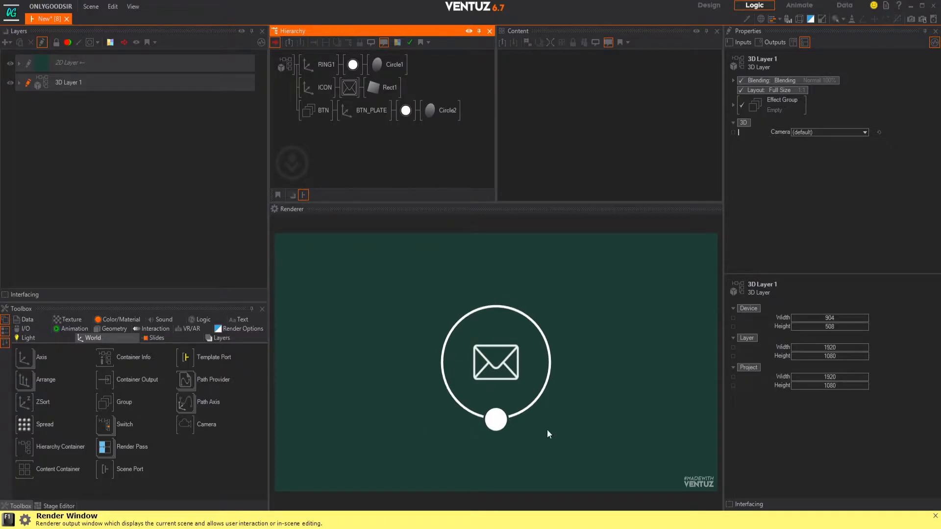
# - Reduce the opacity of the email icon's material to about 31.4%
pyautogui.click(348, 89)
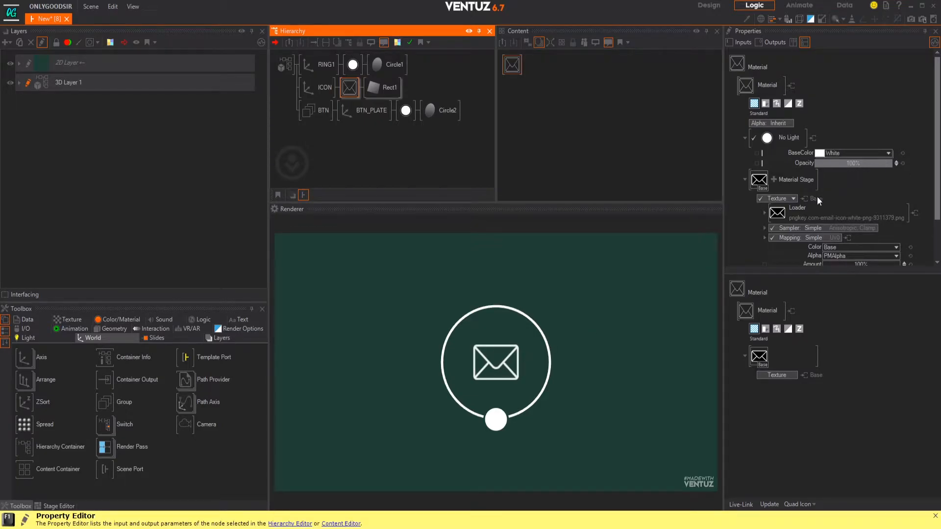
pyautogui.click(874, 164)
pyautogui.moveTo(873, 163); pyautogui.dragTo(848, 165)
pyautogui.moveTo(817, 166)
pyautogui.mouseDown()
pyautogui.moveTo(839, 164)
pyautogui.moveTo(831, 164)
pyautogui.mouseUp()
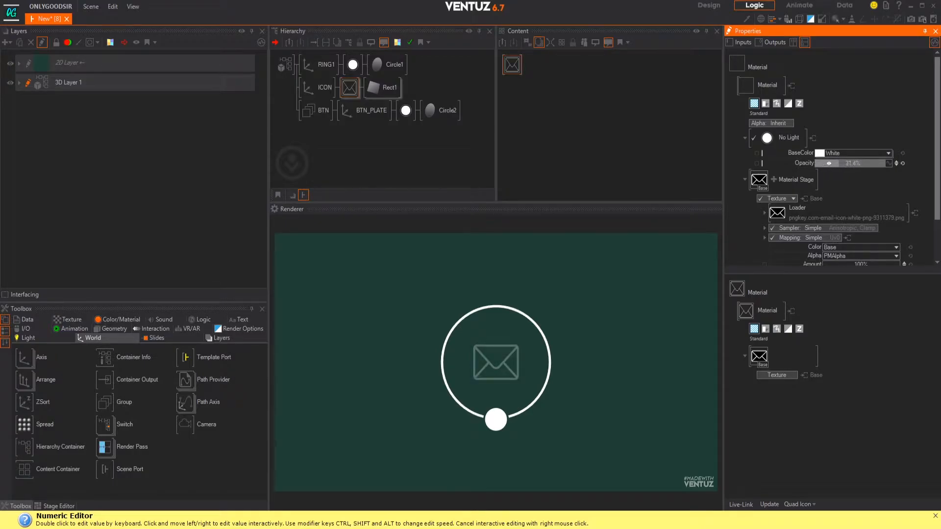
pyautogui.click(334, 142)
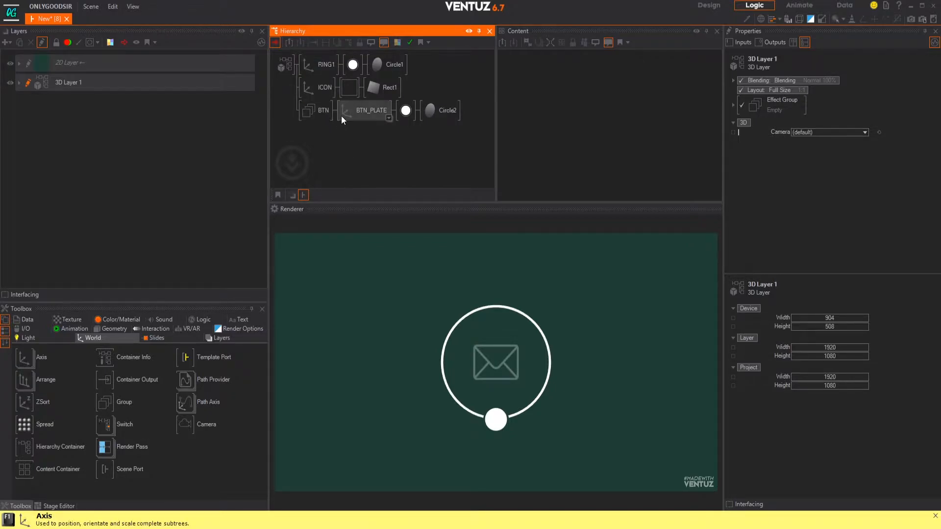
# - Add a new Axis under the BTN group below BTN_PLATE and attach a Rounded Rectangle to it
pyautogui.click(367, 110)
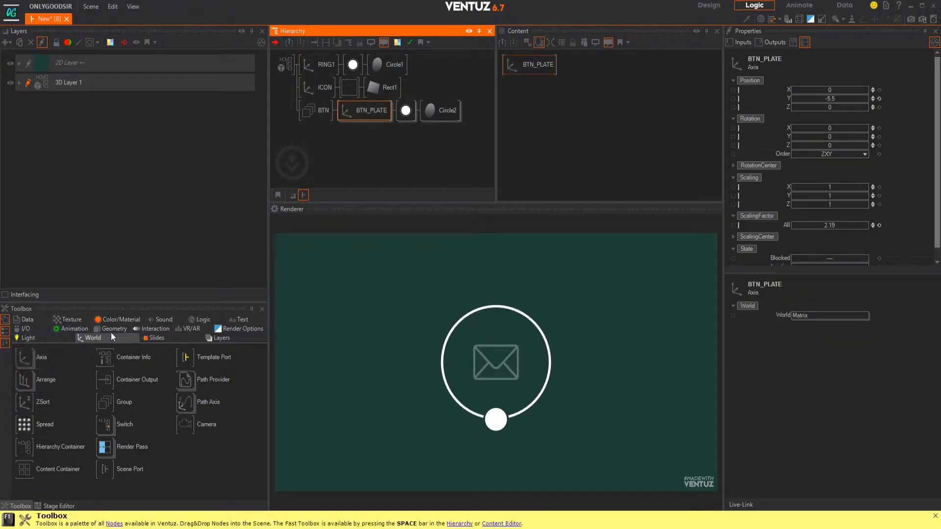
pyautogui.moveTo(24, 358); pyautogui.dragTo(353, 139)
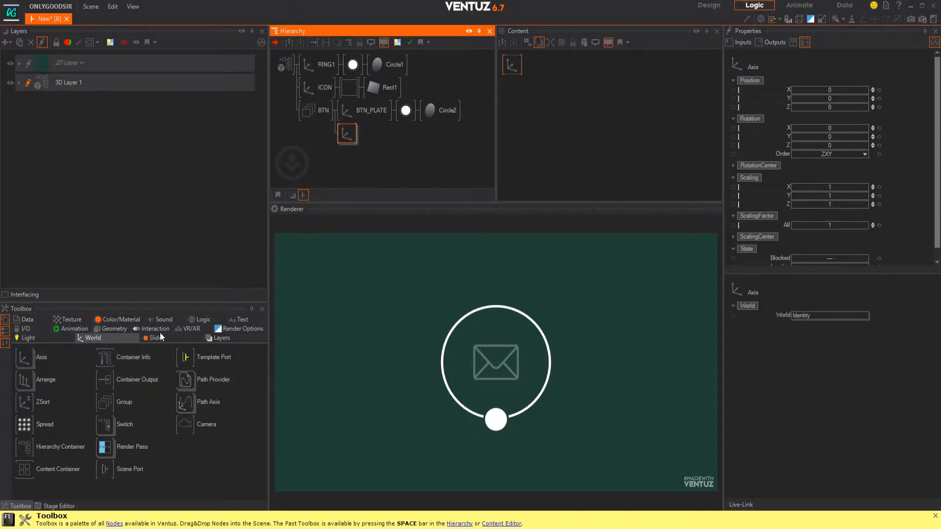
pyautogui.click(102, 329)
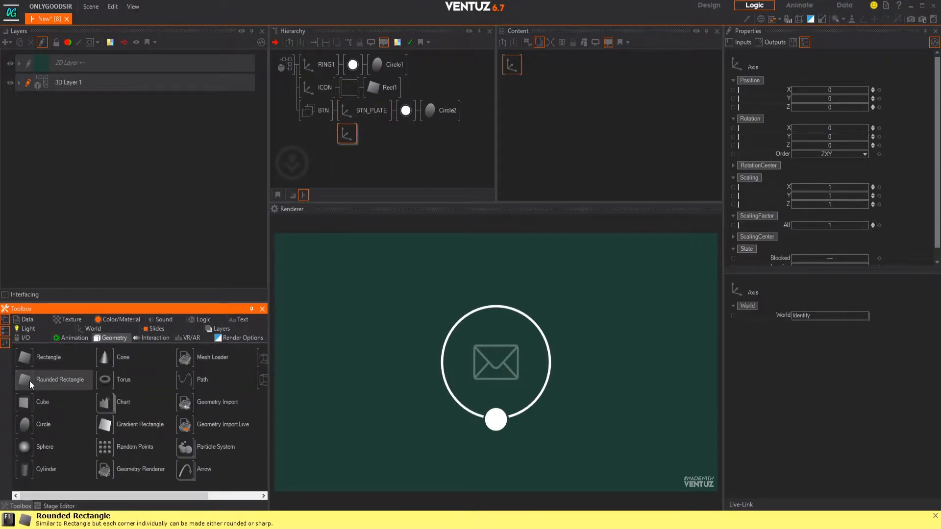
pyautogui.moveTo(25, 379); pyautogui.dragTo(353, 134)
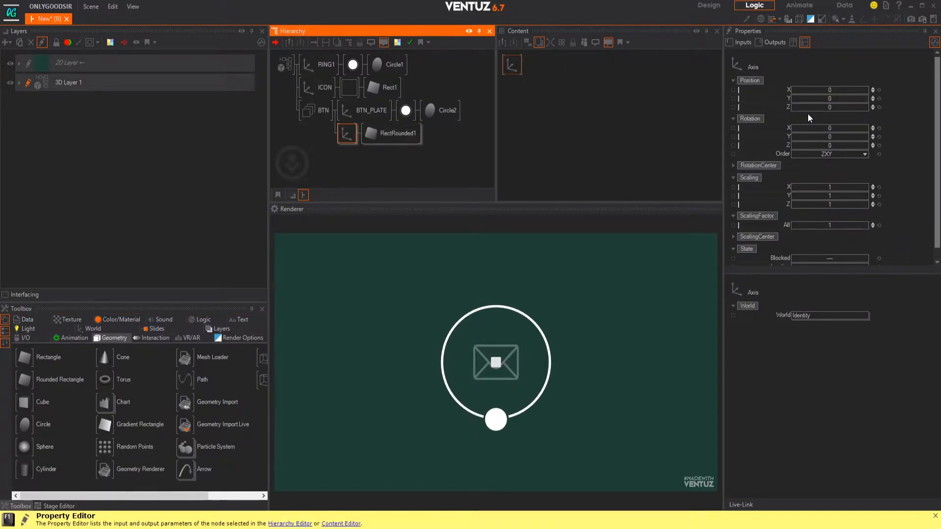
# - Shape the rounded rectangle into a bar with SizeX 2.85, SizeY 0.77 and RoundedSize 0.298
pyautogui.click(395, 133)
pyautogui.moveTo(843, 105)
pyautogui.mouseDown()
pyautogui.moveTo(881, 100)
pyautogui.moveTo(835, 116)
pyautogui.mouseUp()
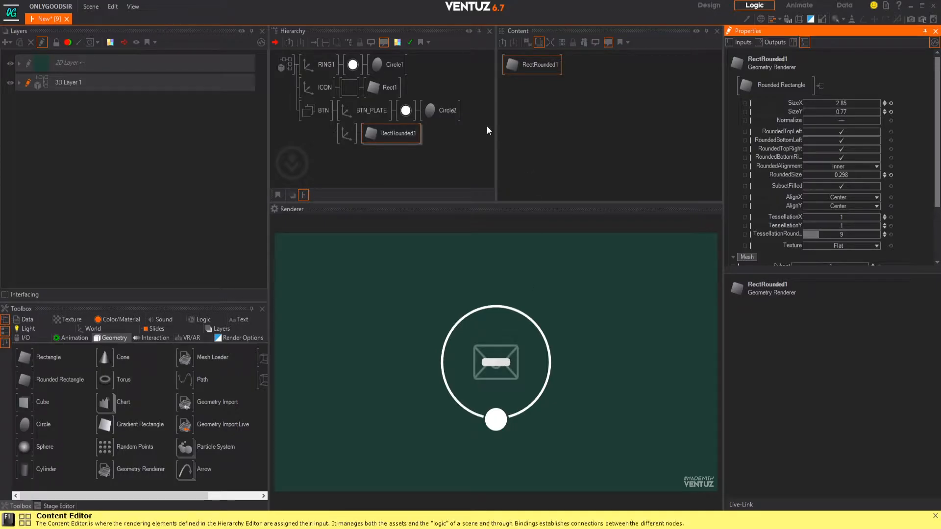
pyautogui.click(365, 159)
# - Duplicate the rounded bar with its axis under BTN and set the copy's Z rotation to -90 to form a plus sign
pyautogui.click(346, 137)
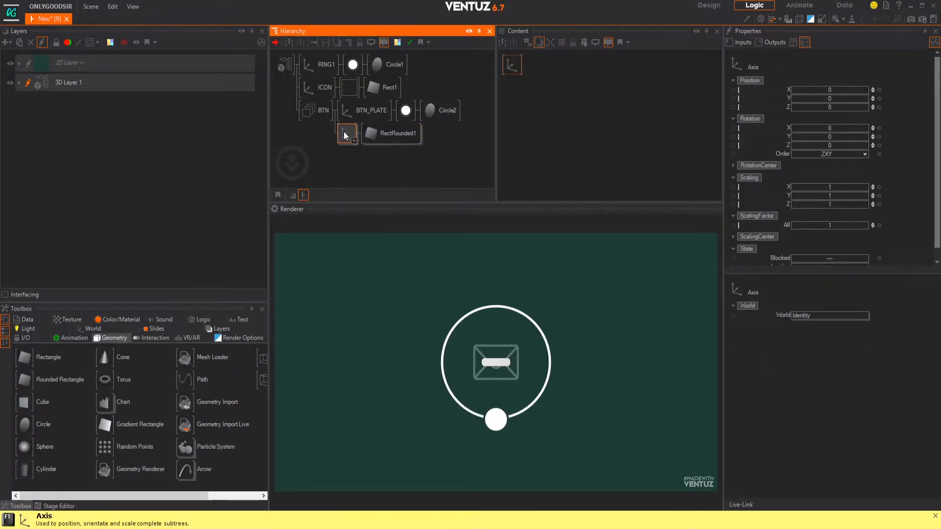
pyautogui.keyDown('ctrl'); pyautogui.moveTo(346, 137); pyautogui.dragTo(346, 160); pyautogui.keyUp('ctrl')
pyautogui.moveTo(841, 147); pyautogui.dragTo(829, 148)
pyautogui.doubleClick(829, 146)
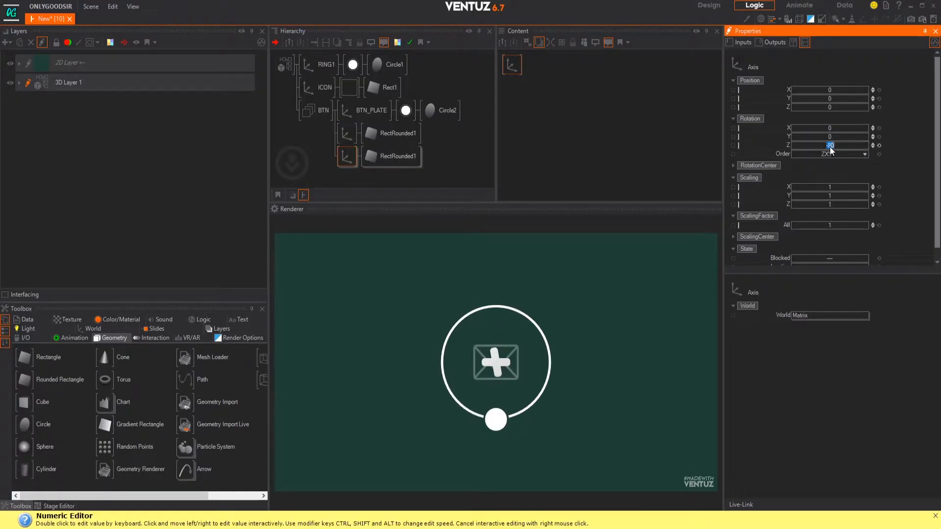
pyautogui.write('-90')
pyautogui.press('Return')
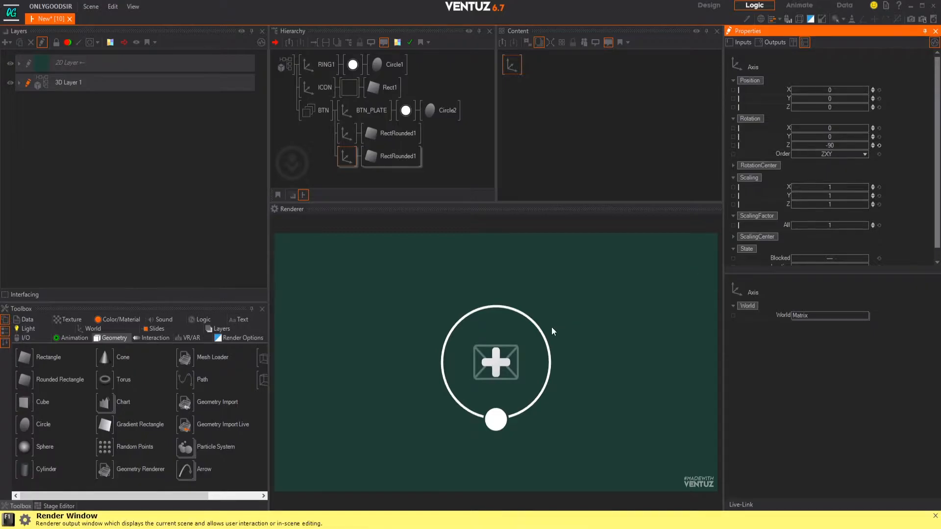
pyautogui.doubleClick(306, 158)
pyautogui.write('ax')
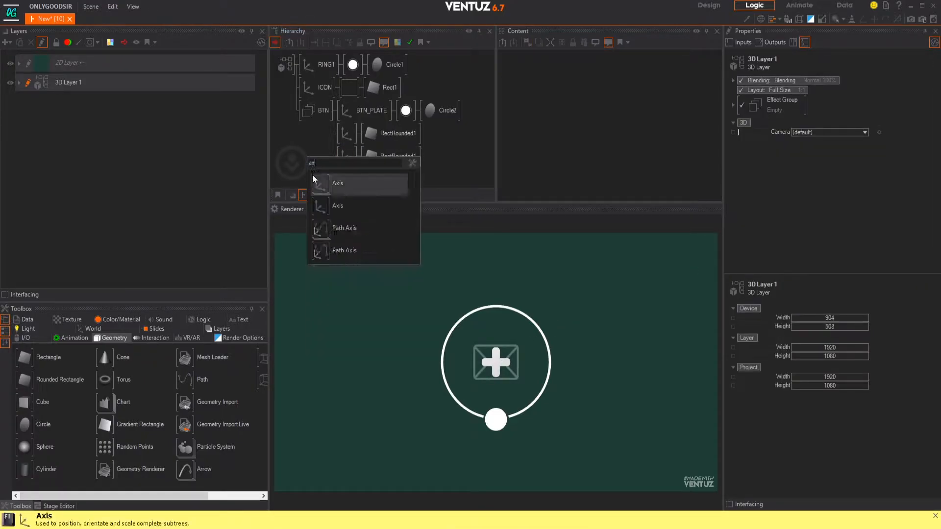
pyautogui.click(304, 155)
# - Insert a white Color Solid material in front of both rounded-bar axes so it covers the whole plus sign
pyautogui.click(117, 319)
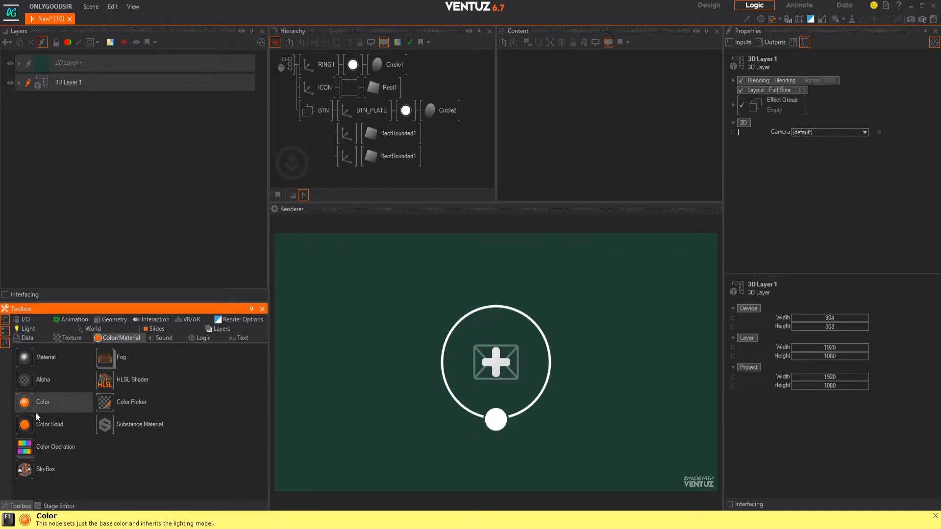
pyautogui.moveTo(25, 425); pyautogui.dragTo(370, 141)
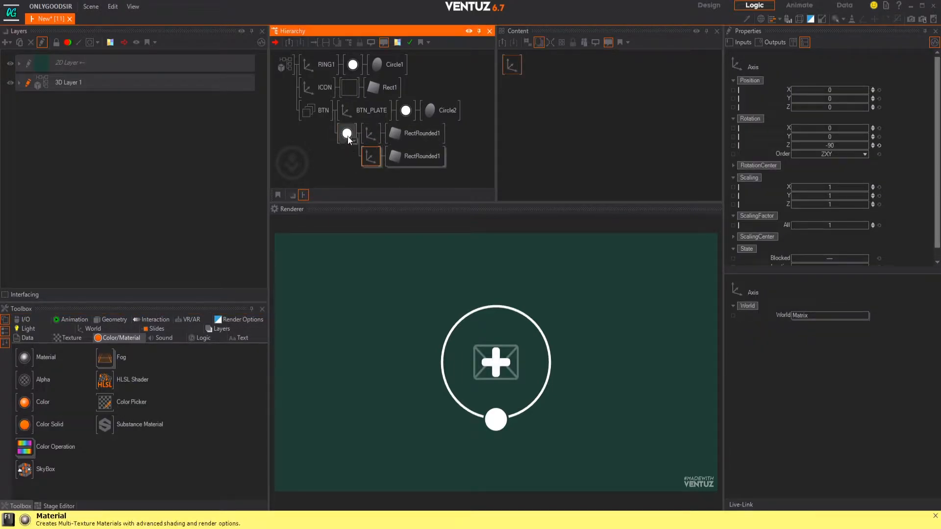
pyautogui.click(347, 133)
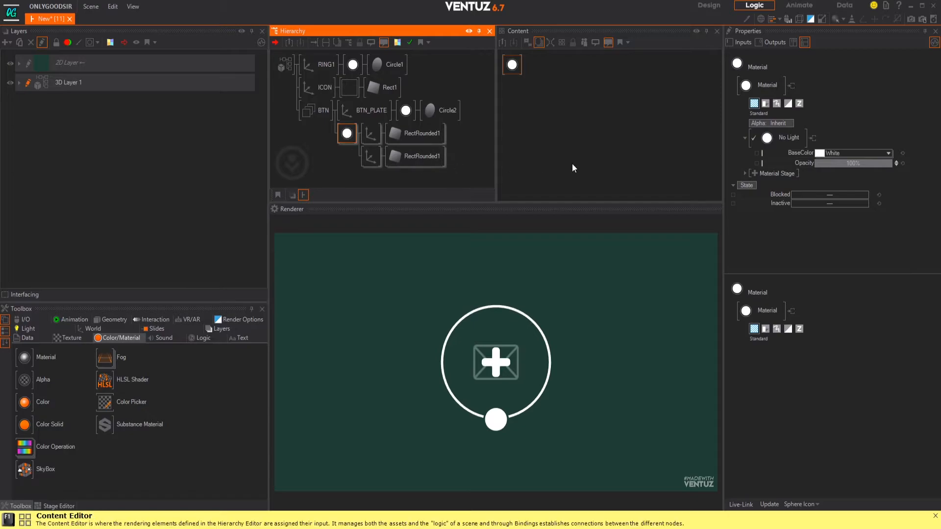
# - Change the BaseColor of the BTN_PLATE circle's material to teal with RGB 0, 209, 184
pyautogui.click(406, 110)
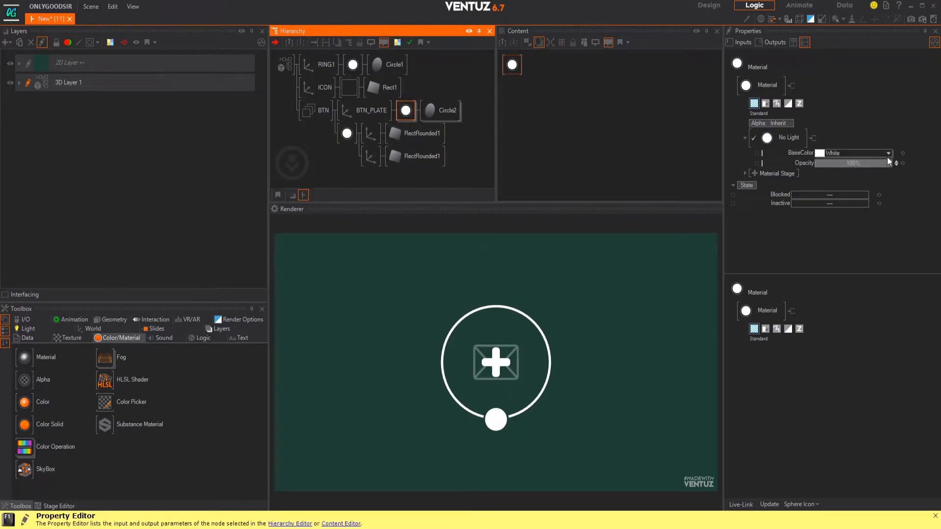
pyautogui.click(833, 153)
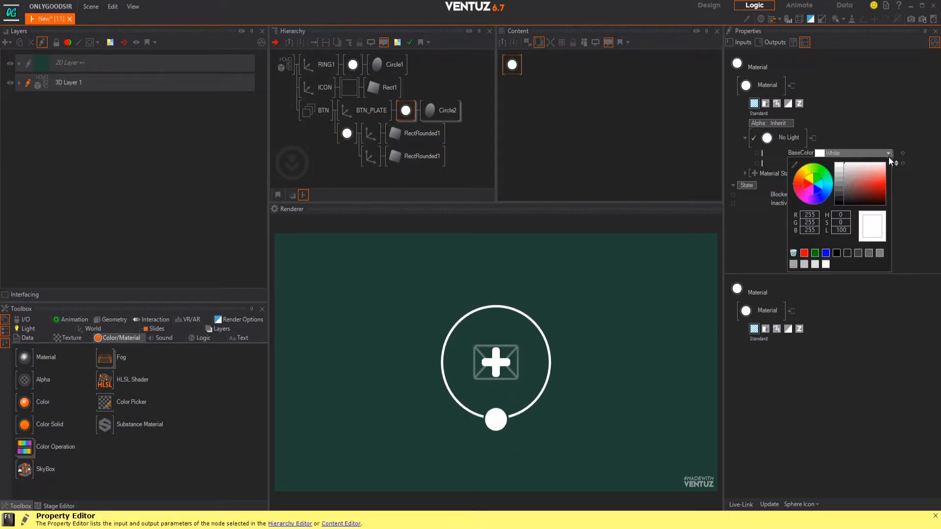
pyautogui.click(826, 179)
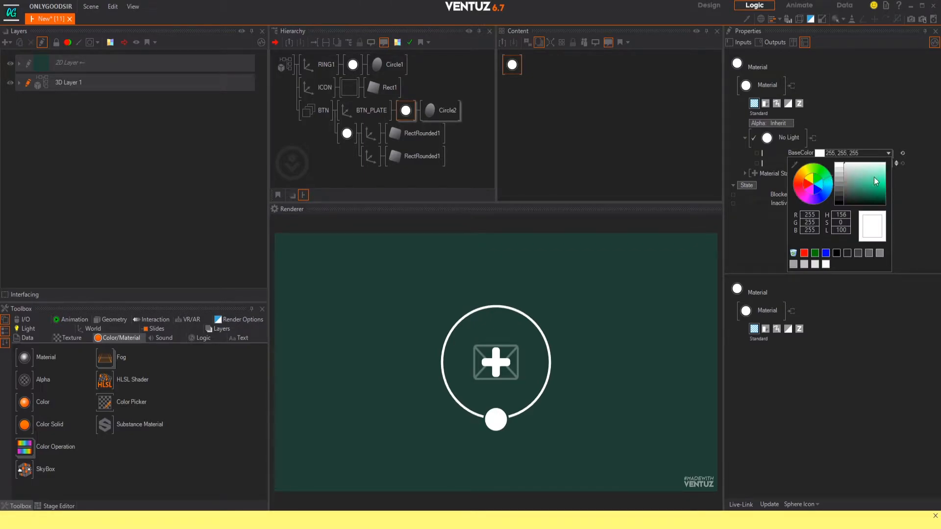
pyautogui.moveTo(874, 178); pyautogui.dragTo(887, 182)
pyautogui.click(876, 124)
pyautogui.moveTo(820, 154); pyautogui.dragTo(586, 290)
pyautogui.click(886, 154)
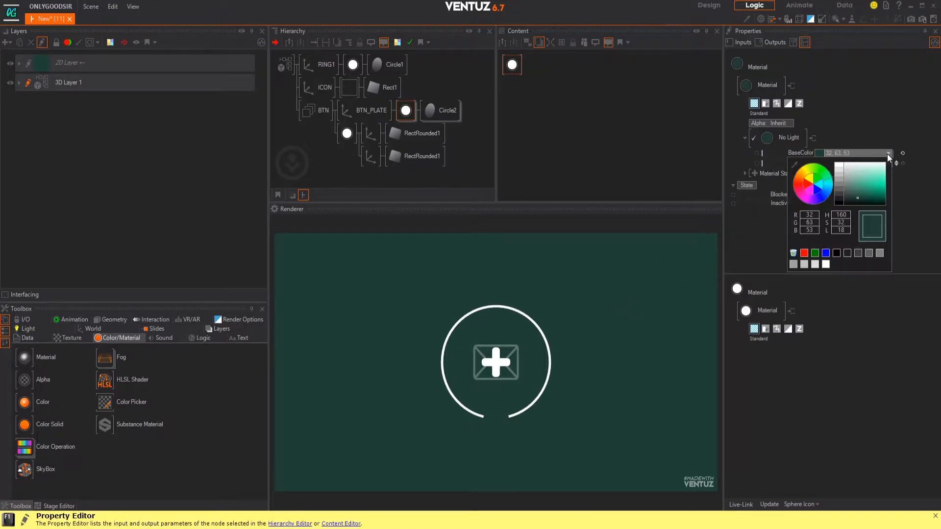
pyautogui.moveTo(829, 178); pyautogui.dragTo(887, 189)
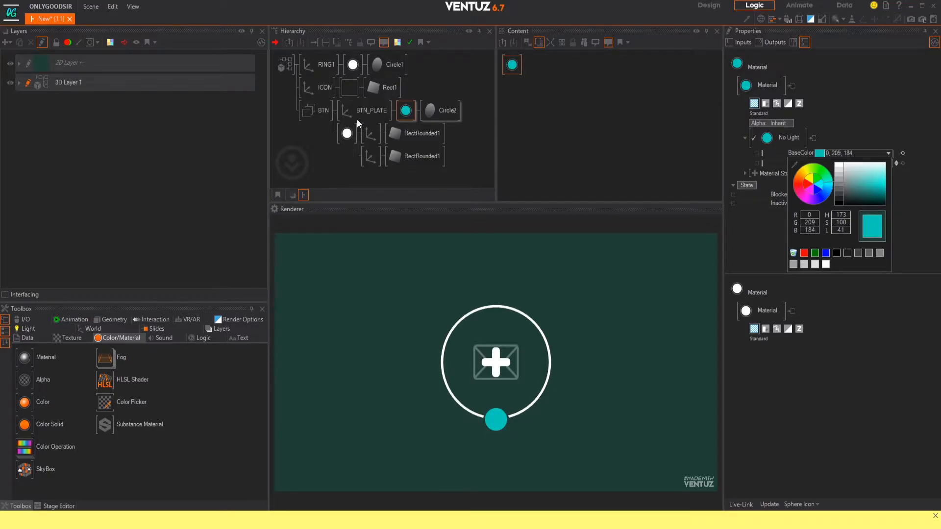
pyautogui.click(333, 175)
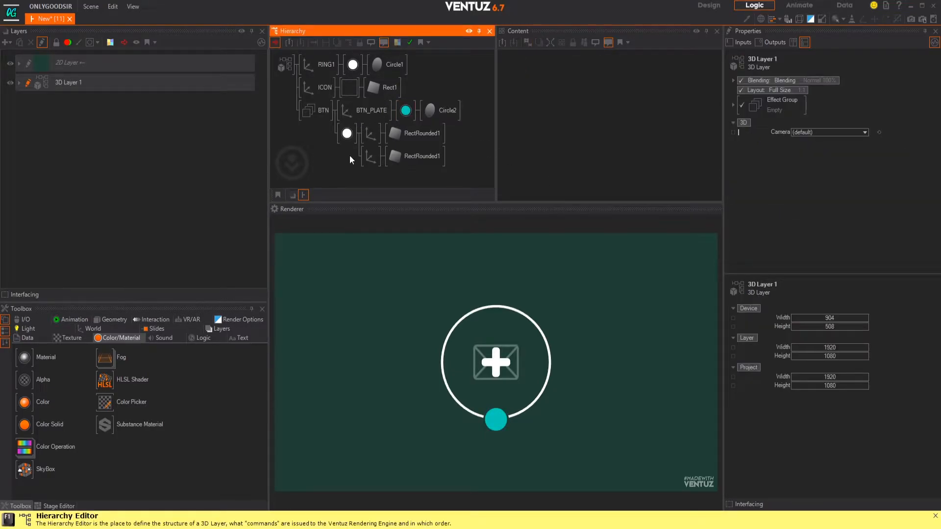
# - Insert an Axis in front of the plus sign's white material and rename it BTN_ICON
pyautogui.click(346, 134)
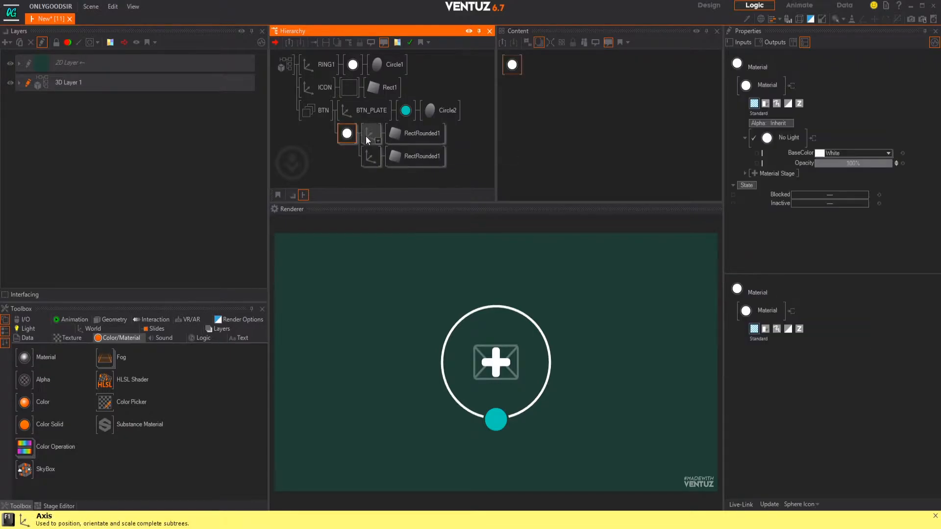
pyautogui.click(337, 164)
pyautogui.doubleClick(345, 175)
pyautogui.write('ax')
pyautogui.moveTo(356, 203); pyautogui.dragTo(347, 136)
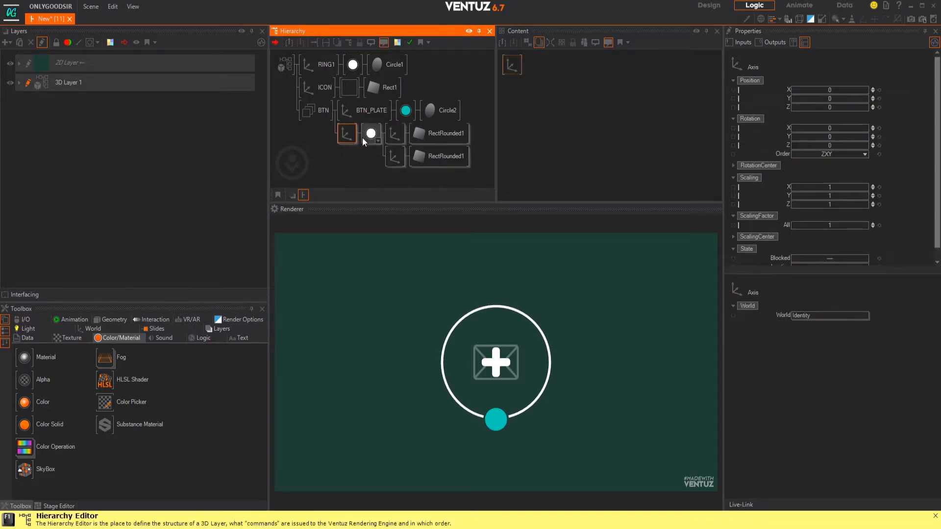
pyautogui.click(366, 138)
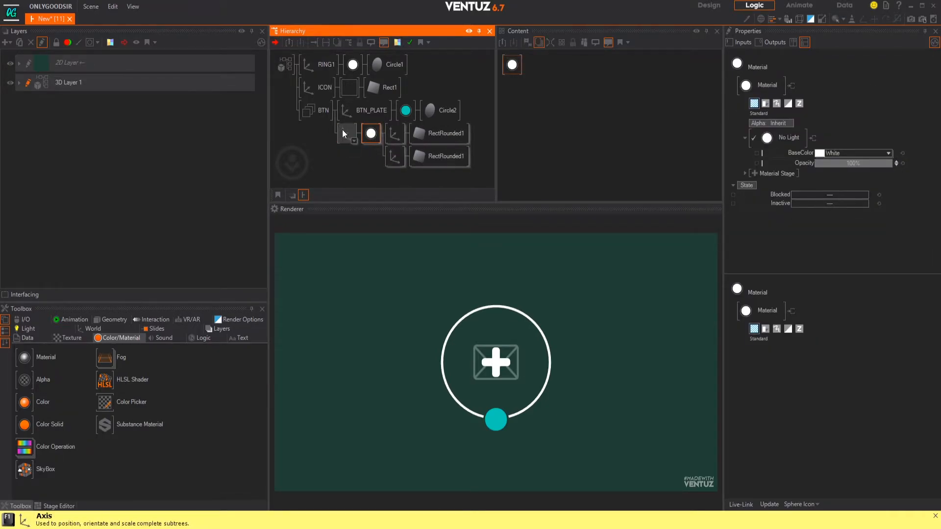
pyautogui.click(344, 134)
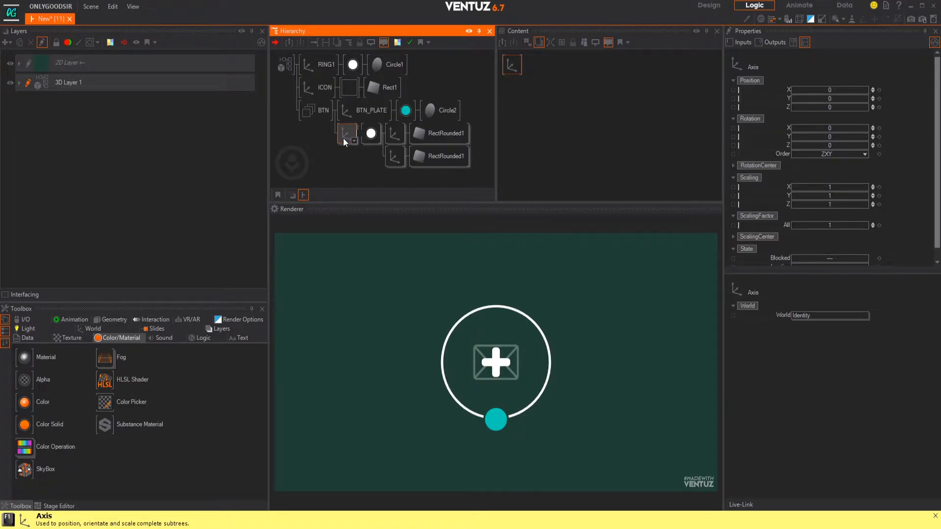
pyautogui.write('BTN_ICON')
pyautogui.press('Return')
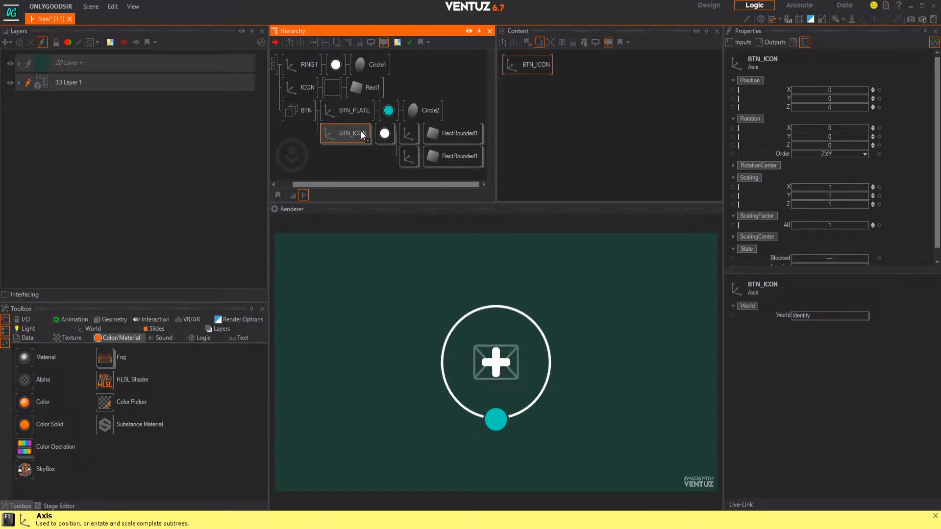
# - Place the plus sign on the button plate by setting BTN_ICON's Y position to -5.5 and its overall scaling factor to 0.45
pyautogui.moveTo(830, 98); pyautogui.dragTo(793, 97)
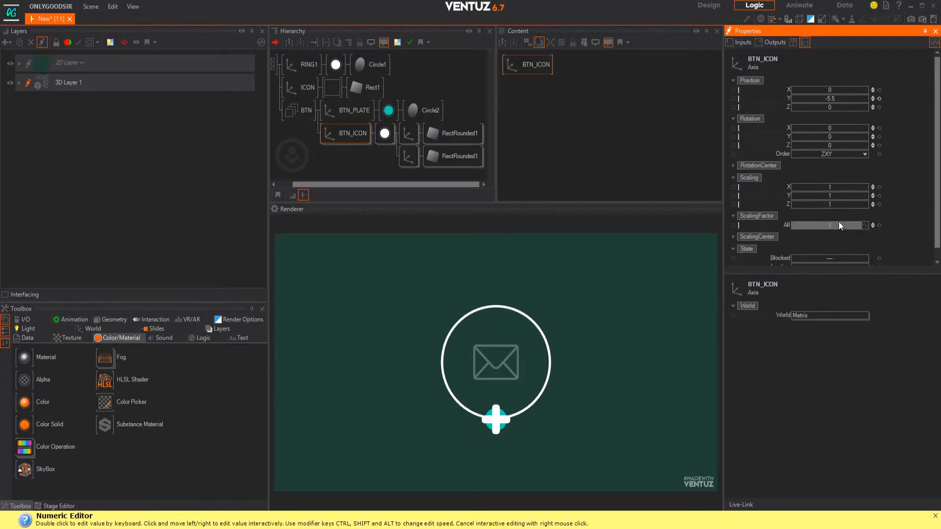
pyautogui.moveTo(838, 226); pyautogui.dragTo(813, 226)
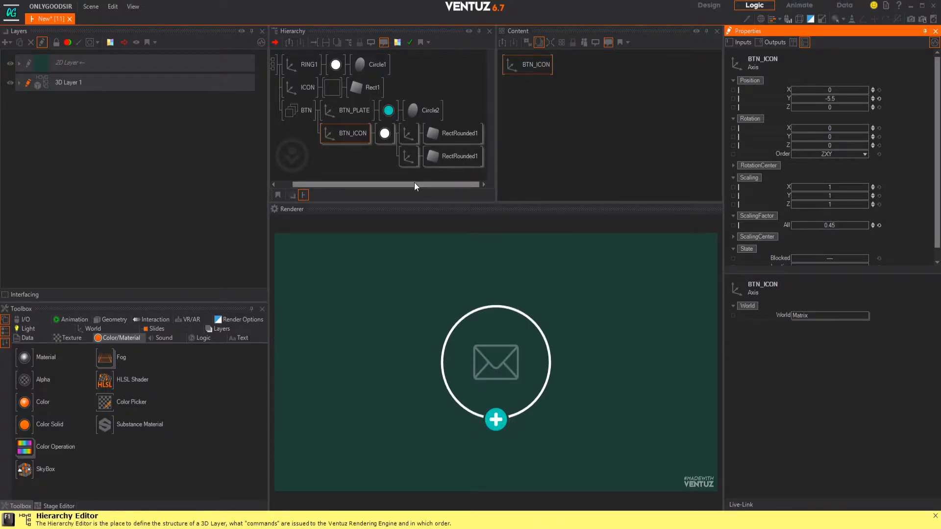
pyautogui.click(336, 140)
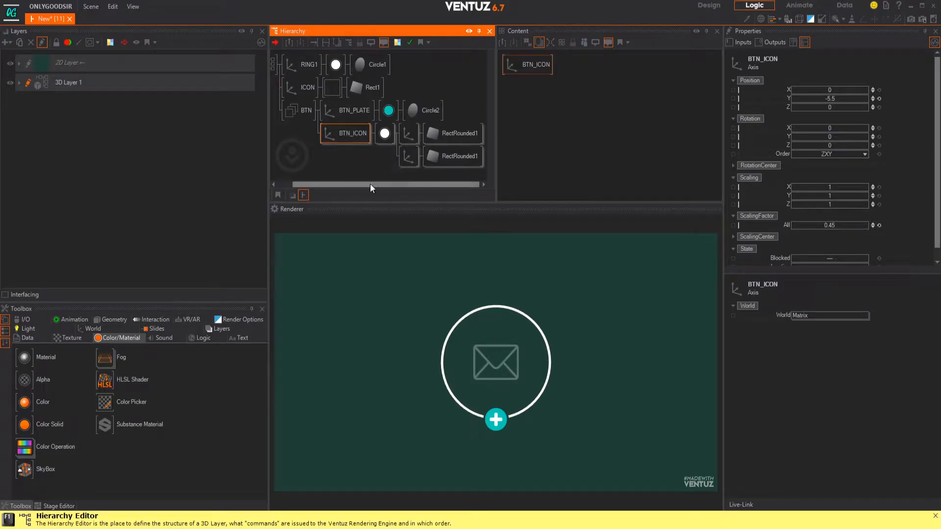
pyautogui.moveTo(268, 176); pyautogui.dragTo(201, 167)
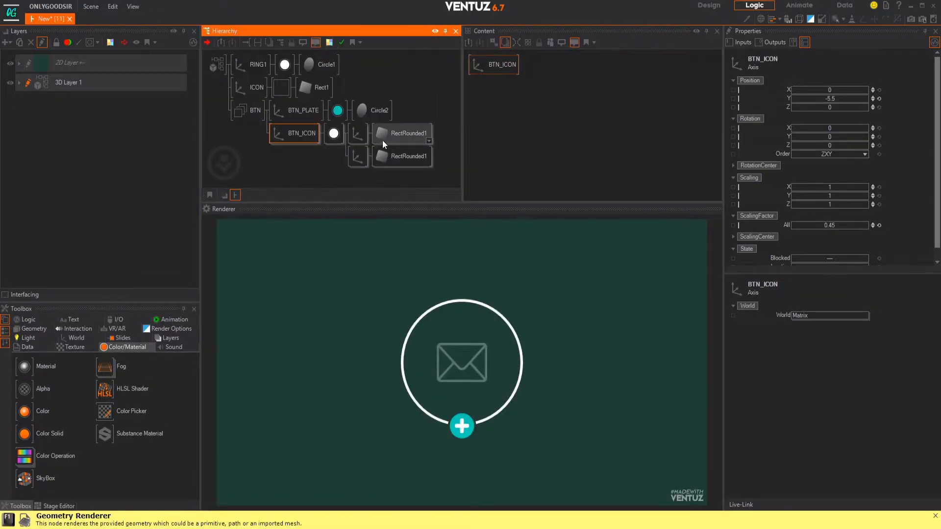
# - Try other Z rotations on the second rounded bar's axis and reset the value to -90
pyautogui.click(360, 154)
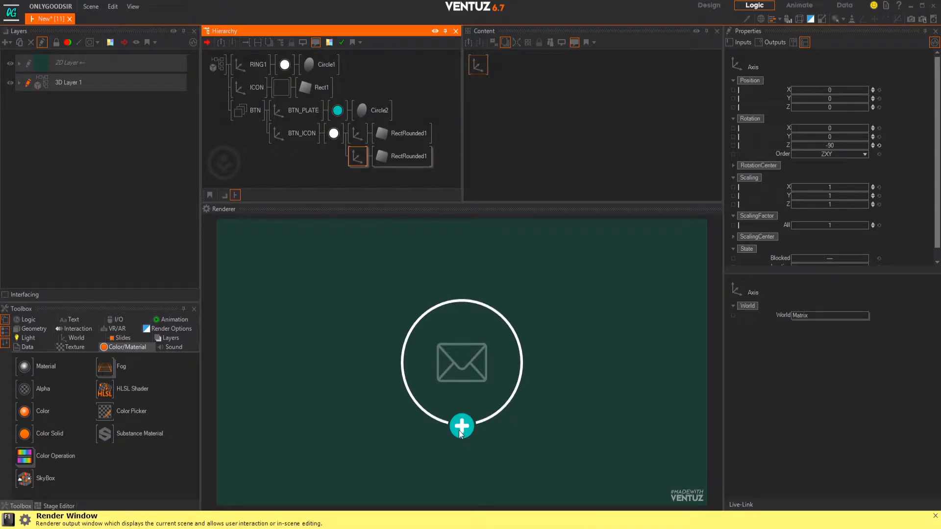
pyautogui.moveTo(833, 147)
pyautogui.mouseDown()
pyautogui.moveTo(860, 146)
pyautogui.moveTo(834, 146)
pyautogui.mouseUp()
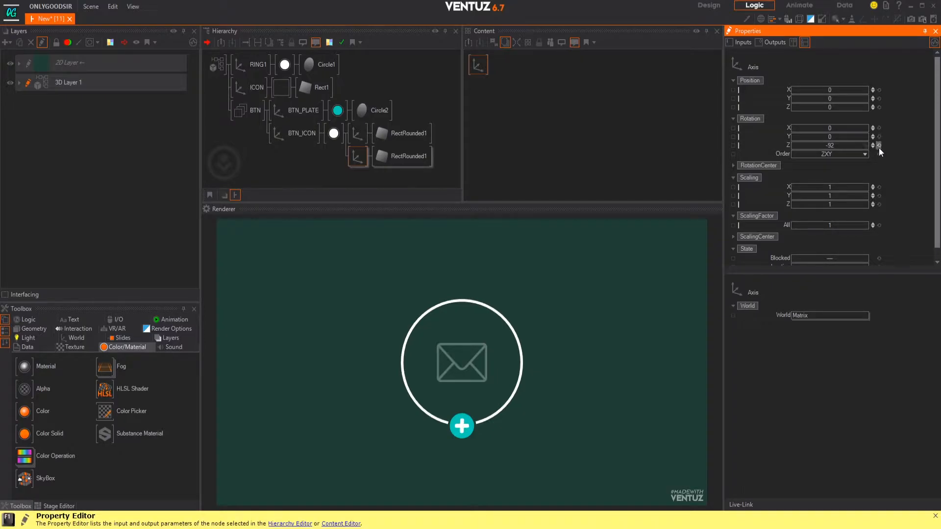
pyautogui.doubleClick(850, 145)
pyautogui.write('-90')
pyautogui.press('Return')
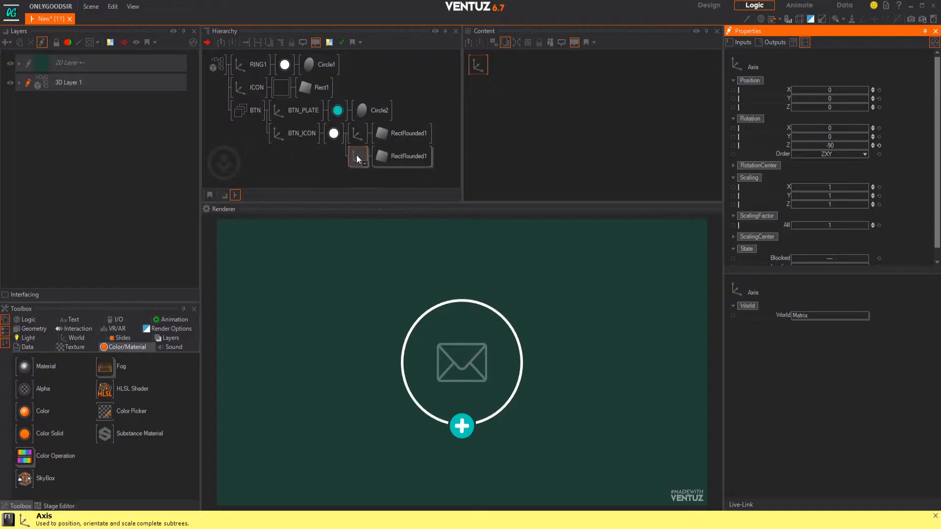
# - Add a Keyframe Animation node to the content of the second rounded bar's axis and place the axis node beside it
pyautogui.doubleClick(546, 134)
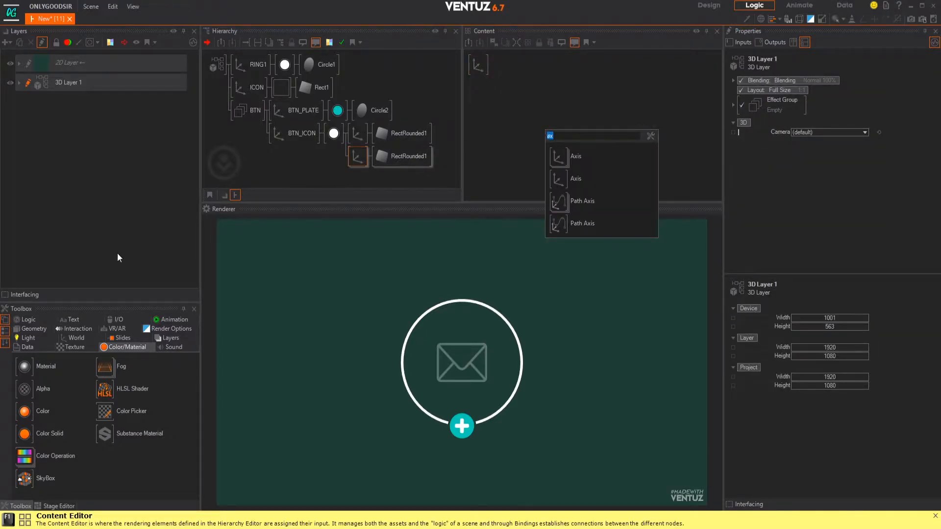
pyautogui.click(158, 318)
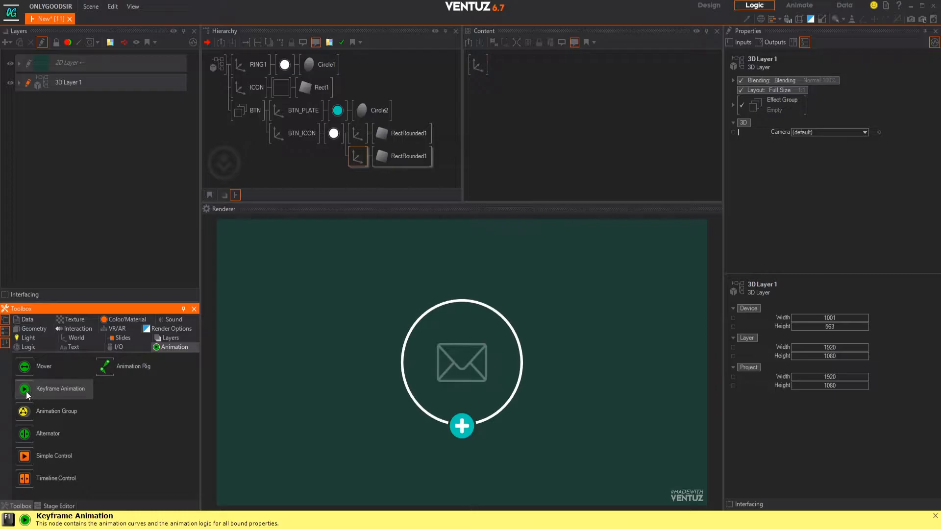
pyautogui.moveTo(30, 390); pyautogui.dragTo(558, 116)
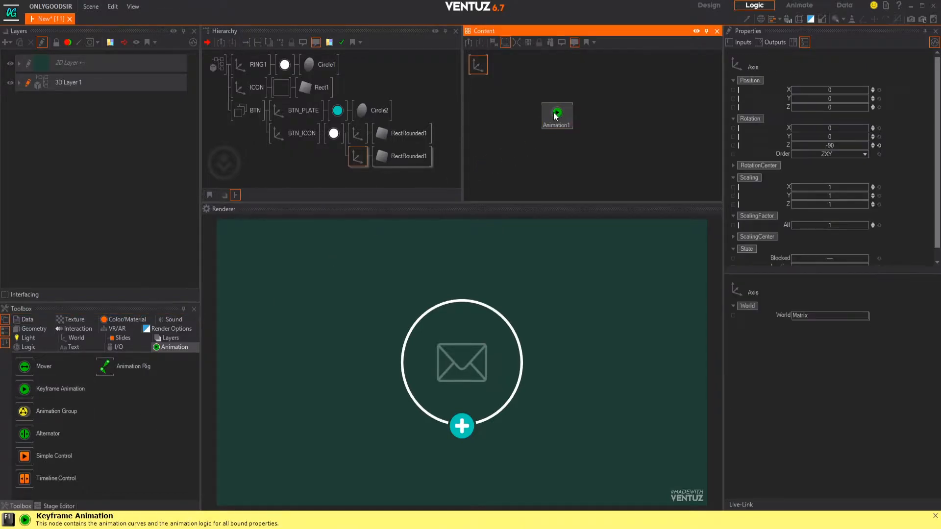
pyautogui.moveTo(479, 62); pyautogui.dragTo(502, 110)
# - Bind the Z rotation of the second rounded bar's axis to the Animation1 node
pyautogui.click(351, 160)
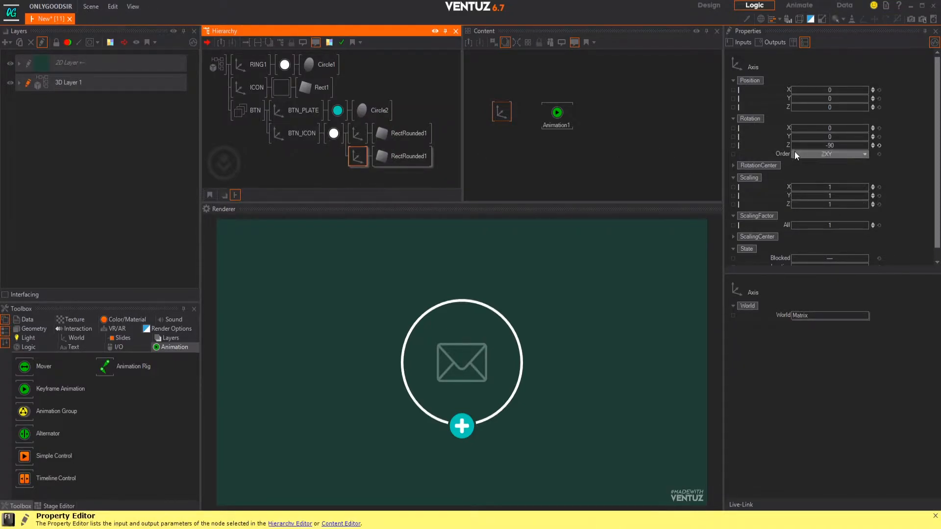
pyautogui.moveTo(779, 145); pyautogui.dragTo(563, 122)
pyautogui.click(560, 123)
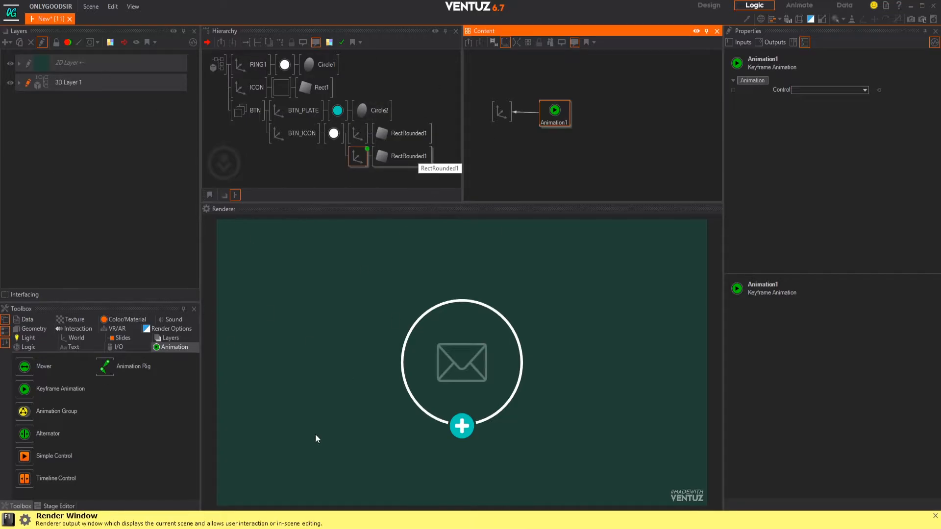
# - Open the Animation editor for Animation1, dock it together with the Toolbox and widen that area
pyautogui.click(132, 6)
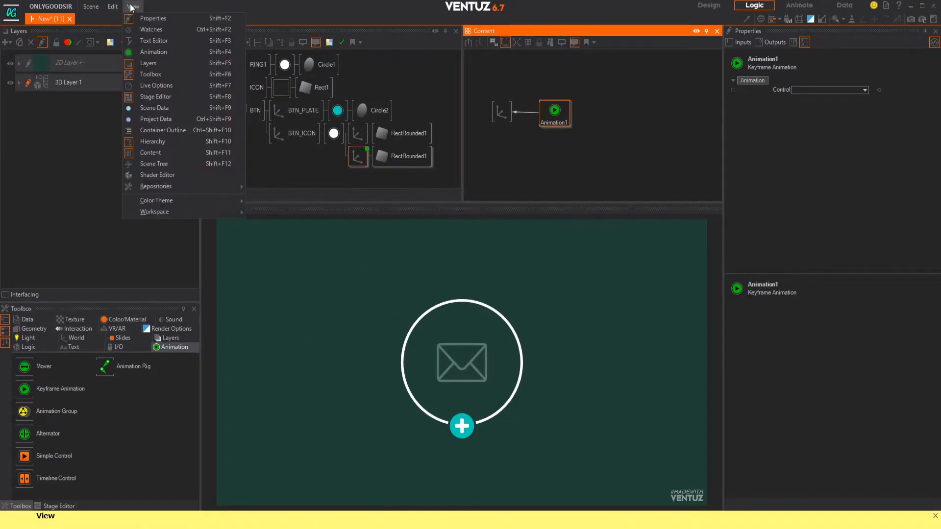
pyautogui.click(136, 6)
pyautogui.click(137, 6)
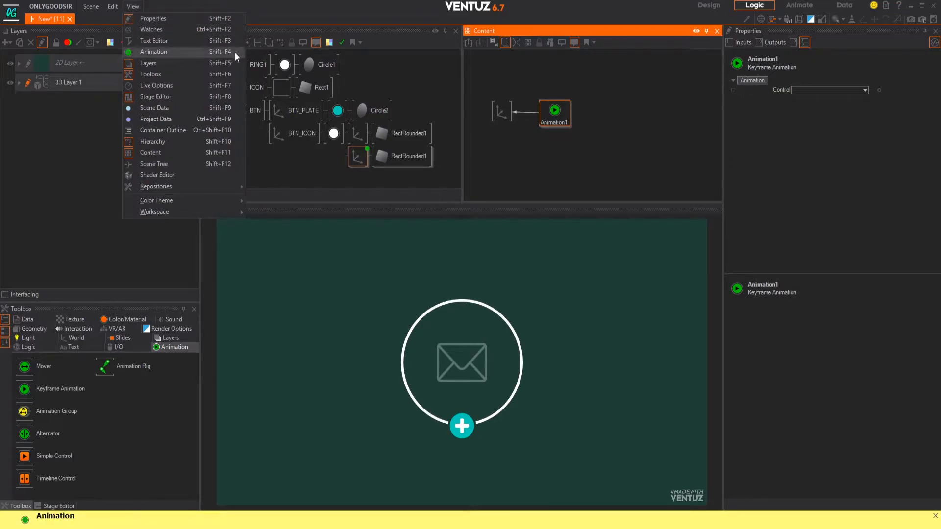
pyautogui.click(215, 52)
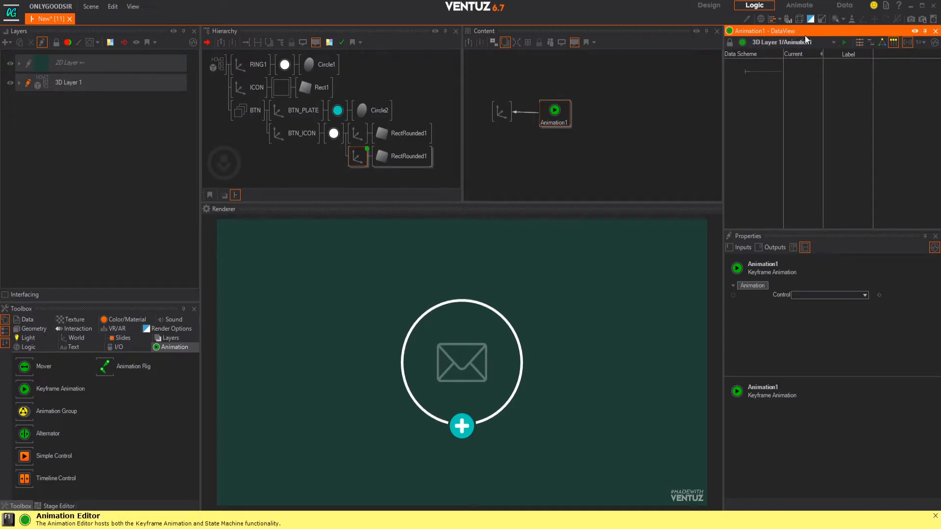
pyautogui.moveTo(801, 33); pyautogui.dragTo(98, 409)
pyautogui.moveTo(200, 371); pyautogui.dragTo(287, 362)
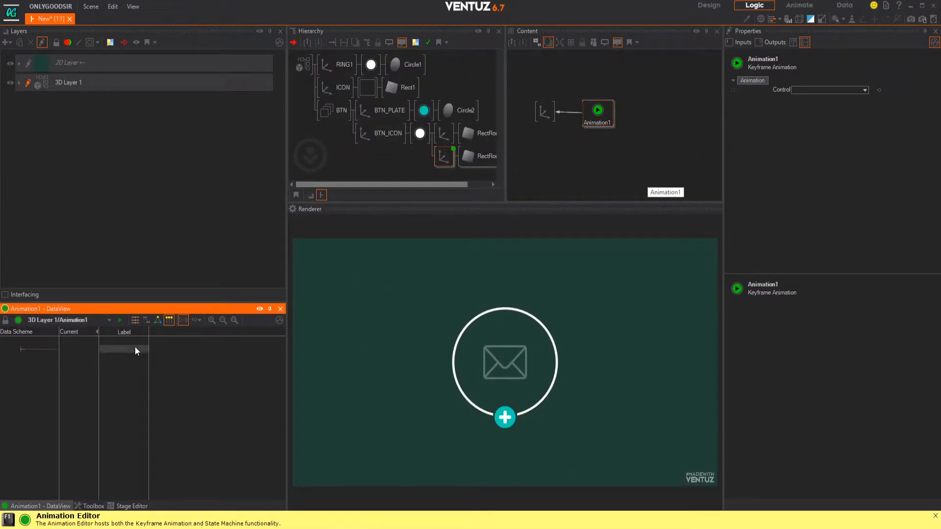
# - Show Animation1's timeline in Time view and add a -90 keyframe for the Z rotation at time 0
pyautogui.click(134, 322)
pyautogui.click(135, 322)
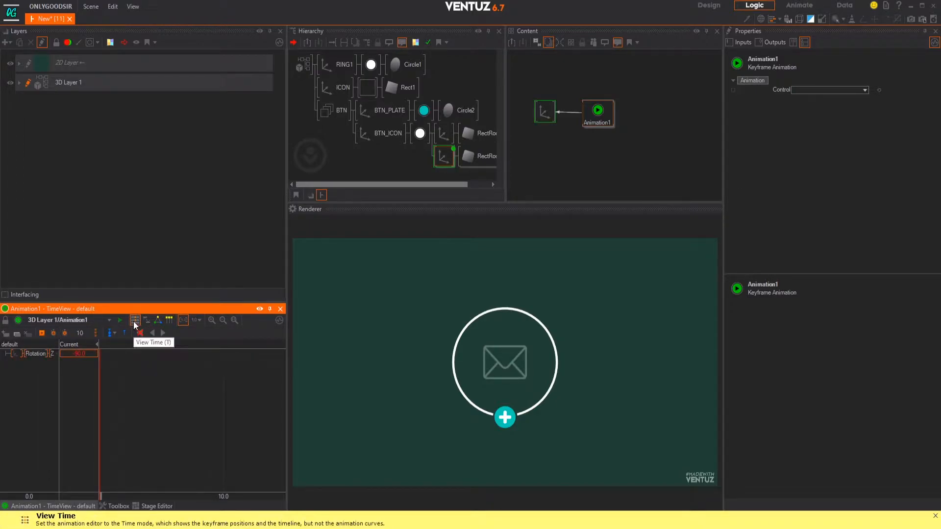
pyautogui.moveTo(161, 431); pyautogui.dragTo(197, 426, button='middle')
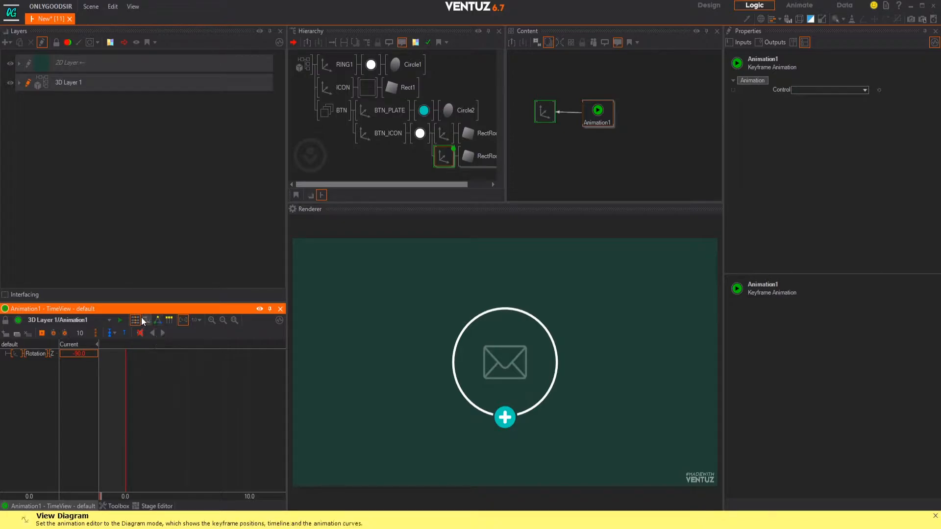
pyautogui.moveTo(205, 389); pyautogui.dragTo(133, 393, button='middle')
pyautogui.moveTo(199, 408); pyautogui.dragTo(142, 420, button='middle')
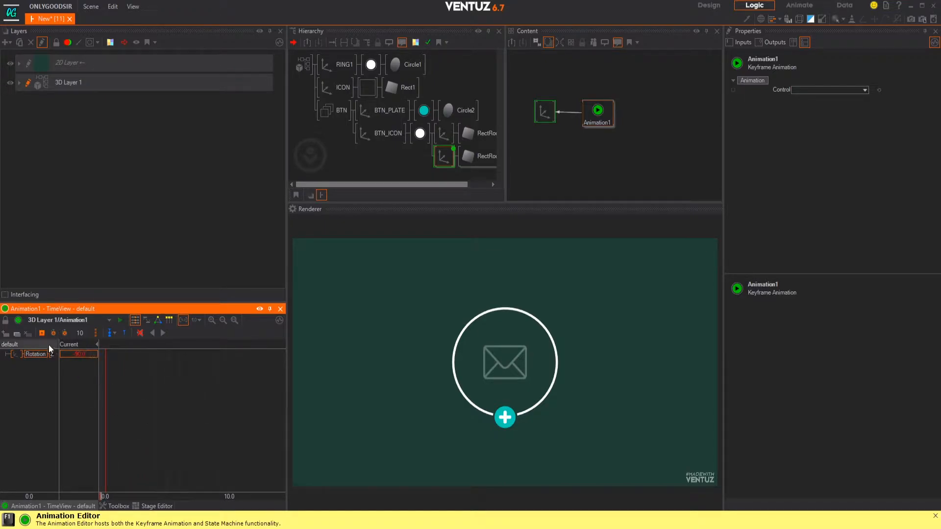
pyautogui.click(42, 333)
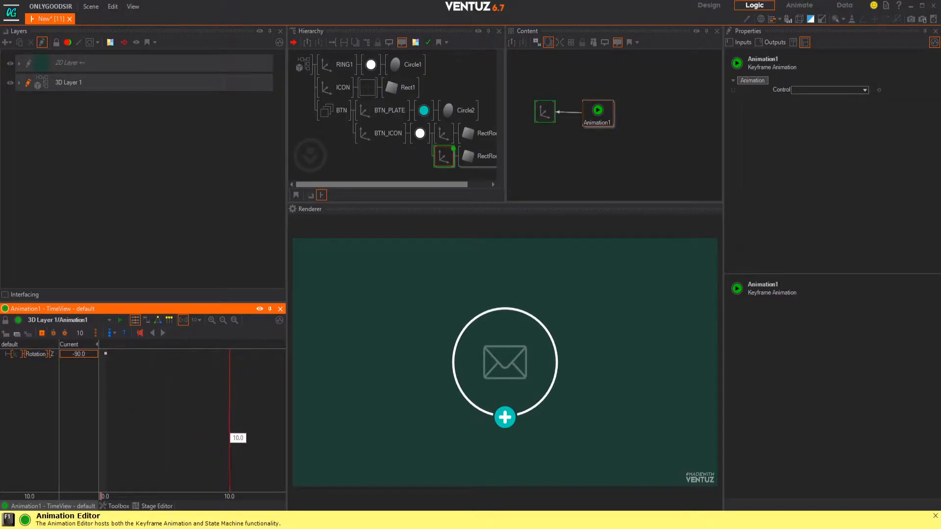
# - Set the animation timeline's time units to 1 Second
pyautogui.click(197, 320)
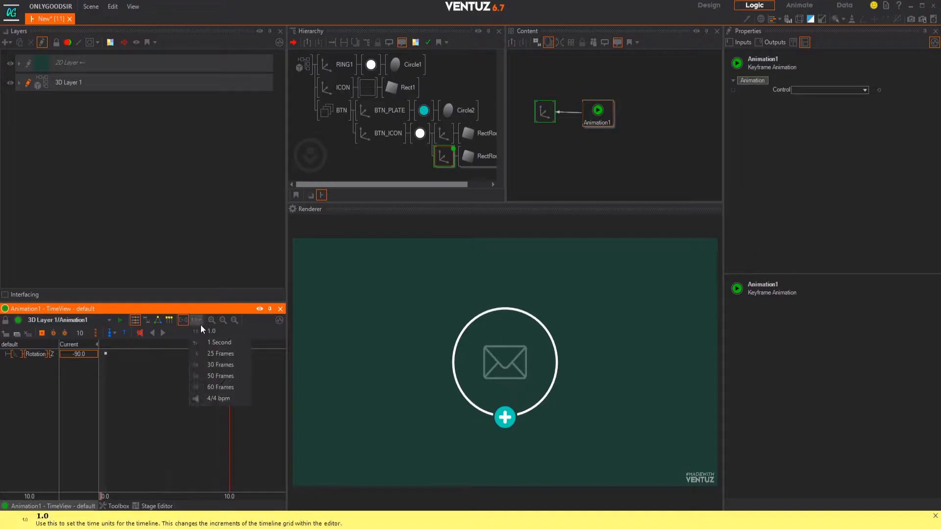
pyautogui.click(220, 341)
pyautogui.click(197, 320)
pyautogui.click(198, 320)
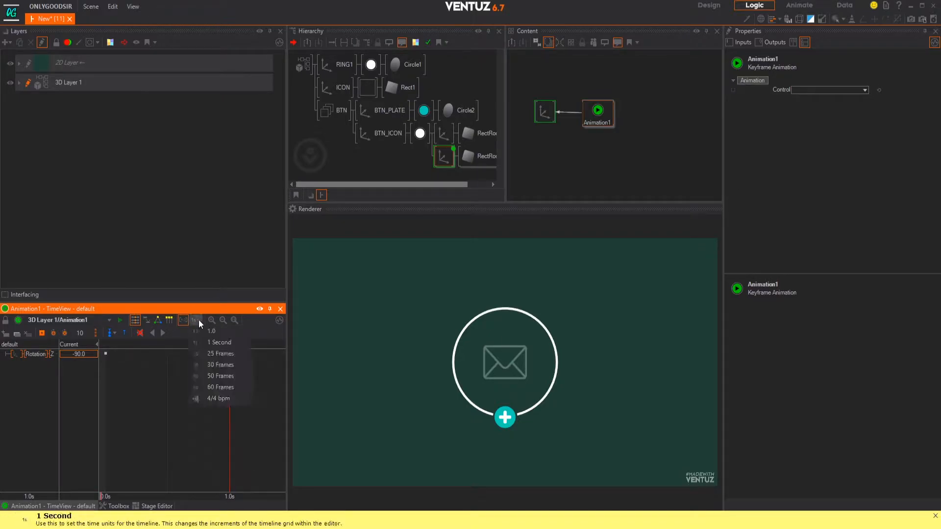
pyautogui.click(219, 345)
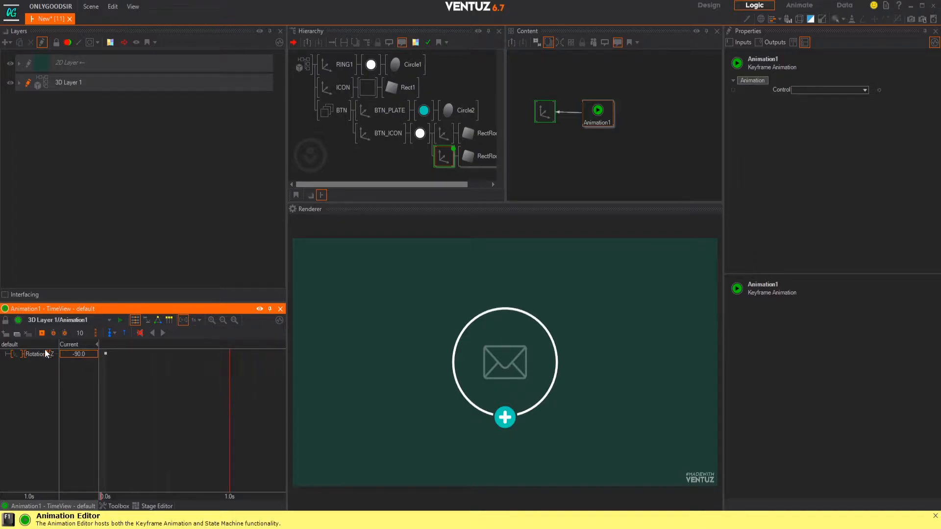
# - Add a second Z rotation keyframe with the value 0 at 1.0 s
pyautogui.doubleClick(87, 355)
pyautogui.write('0')
pyautogui.click(41, 333)
# - Preview the bar's rotation by scrubbing between the two keyframes and return to 0 s
pyautogui.moveTo(222, 404); pyautogui.dragTo(105, 399)
pyautogui.click(162, 336)
pyautogui.moveTo(108, 439); pyautogui.dragTo(105, 392)
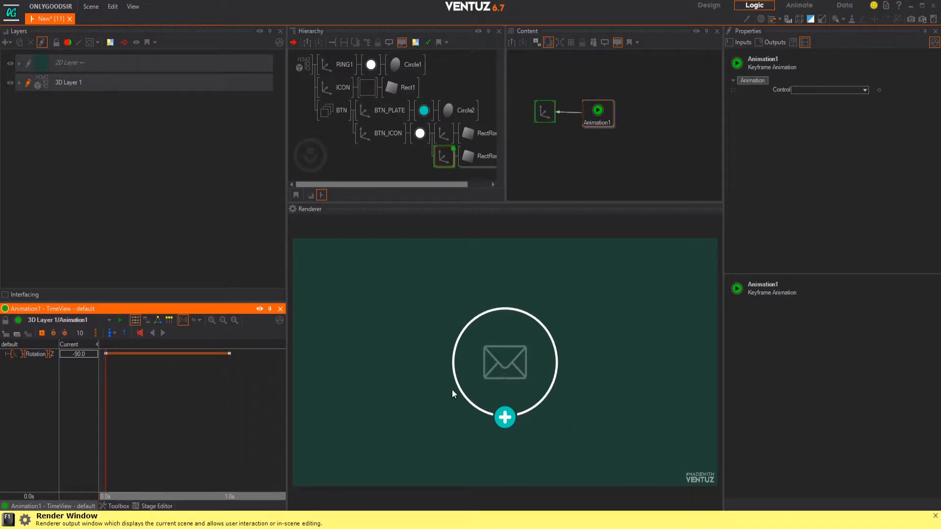
# - Add soft states to Animation1's timeline at 0.0 s and 1.0 s and return the time marker to the first state
pyautogui.moveTo(216, 431); pyautogui.dragTo(105, 412)
pyautogui.moveTo(286, 190); pyautogui.dragTo(217, 192)
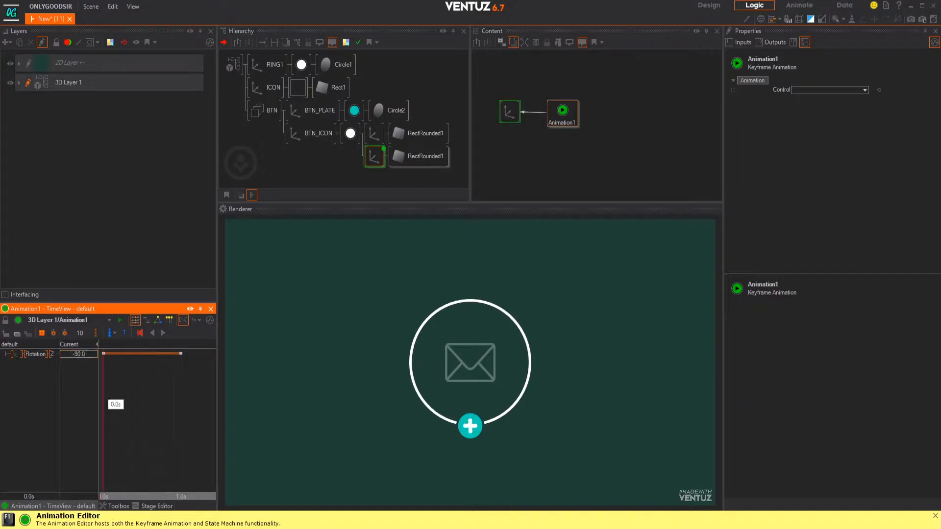
pyautogui.click(113, 334)
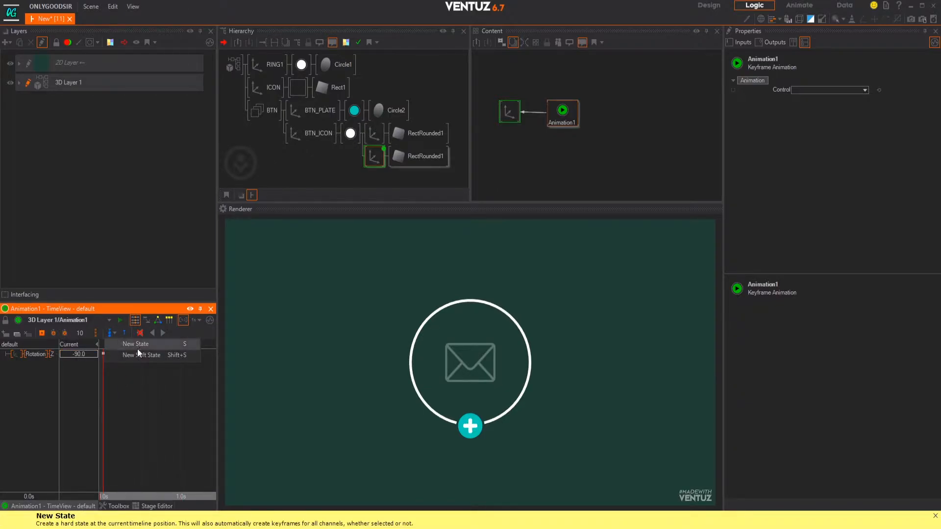
pyautogui.click(141, 355)
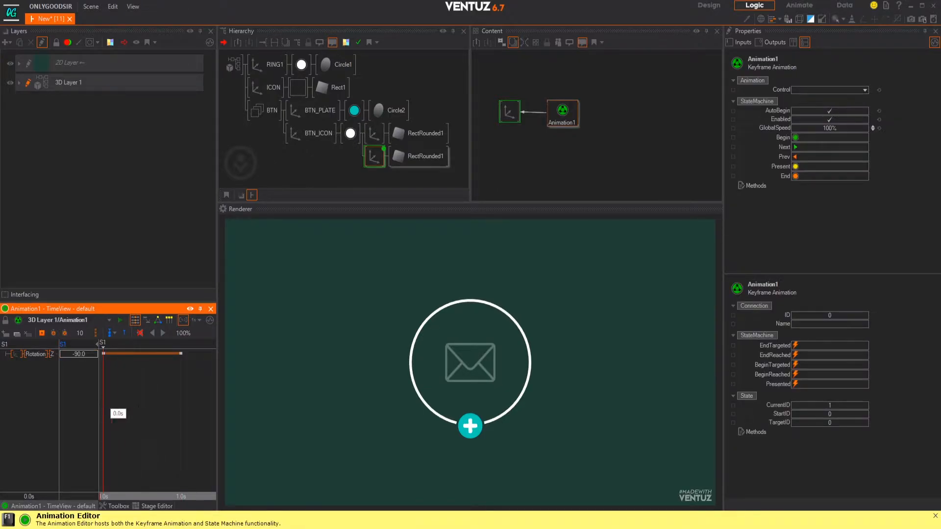
pyautogui.moveTo(100, 405); pyautogui.dragTo(176, 410)
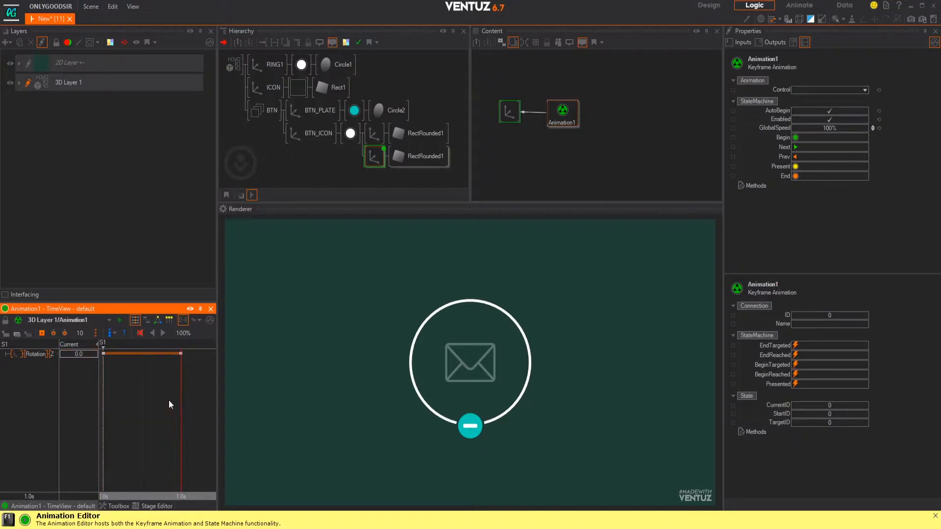
pyautogui.click(113, 334)
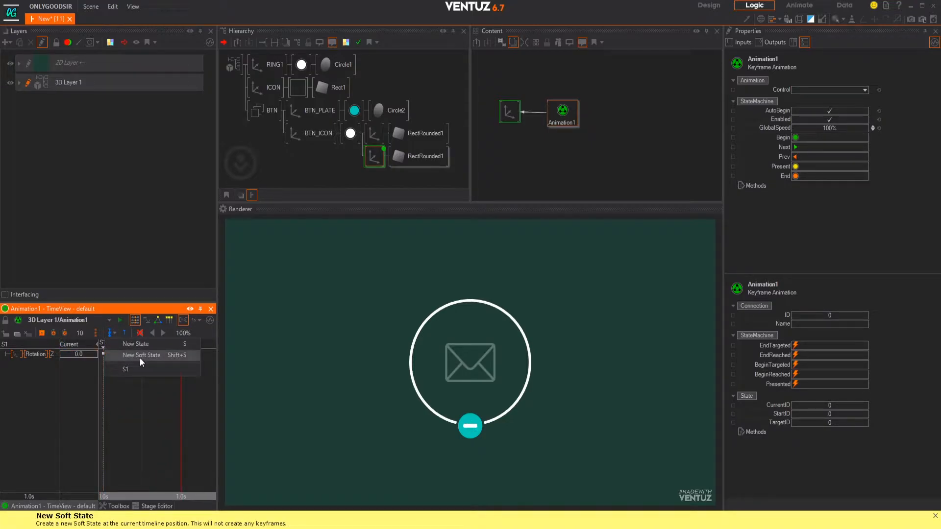
pyautogui.click(140, 358)
pyautogui.moveTo(171, 393); pyautogui.dragTo(94, 390)
pyautogui.moveTo(109, 365); pyautogui.dragTo(125, 360, button='middle')
pyautogui.click(112, 343)
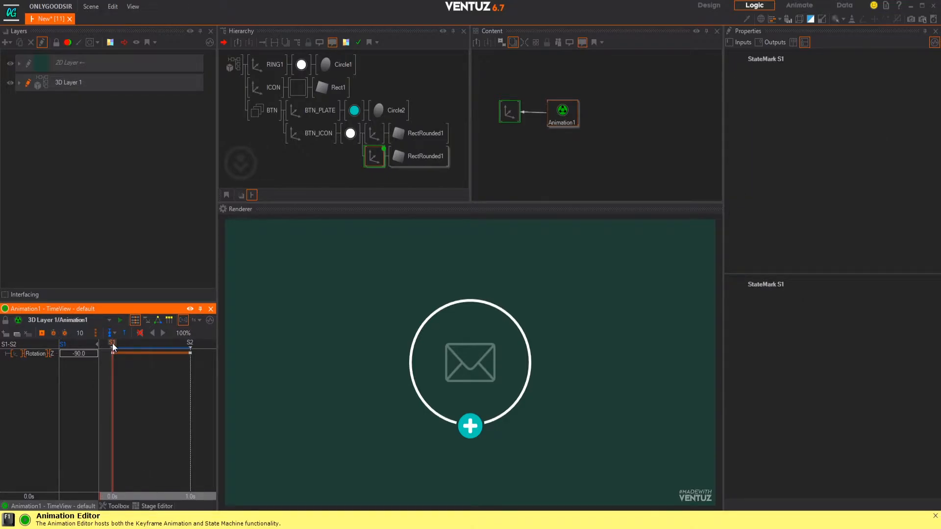
# - In Logic view, rename state S1 to PLUS and S2 to MINUS, then return to Time view
pyautogui.click(158, 320)
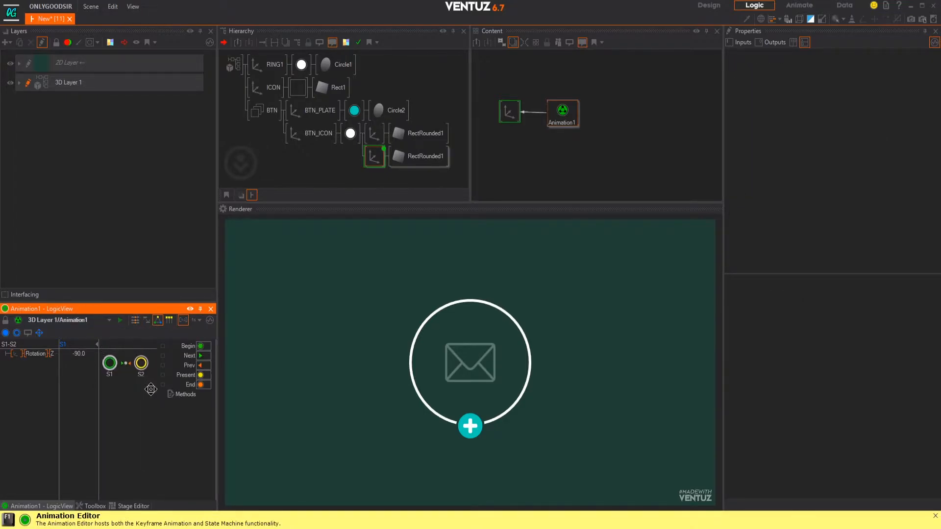
pyautogui.moveTo(115, 379); pyautogui.dragTo(115, 395)
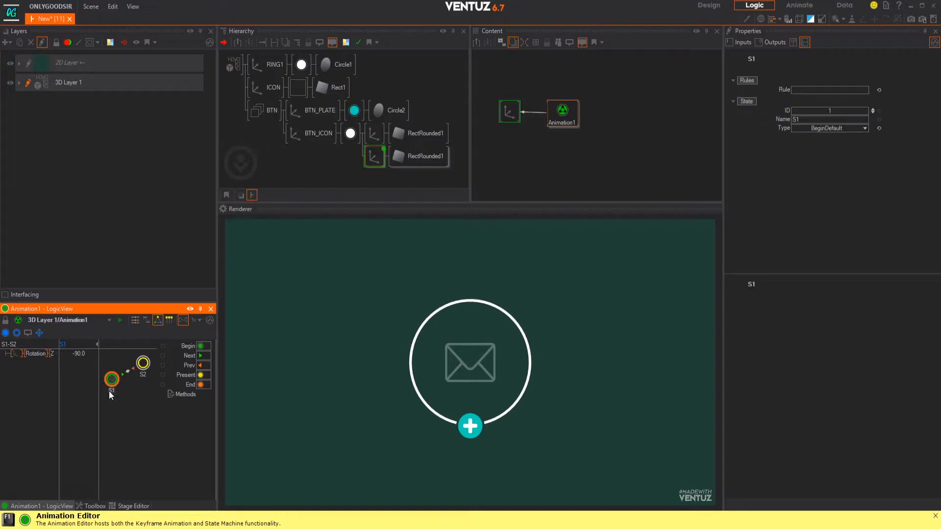
pyautogui.click(113, 397)
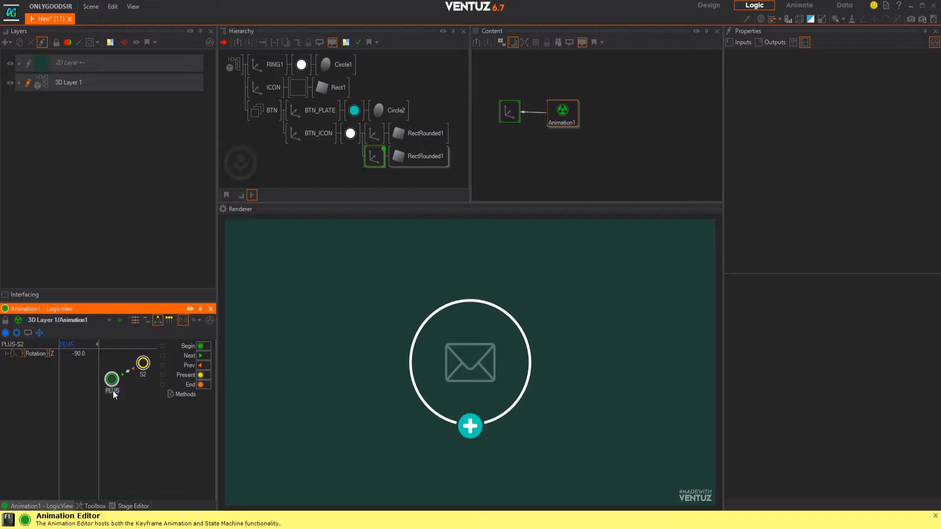
pyautogui.doubleClick(144, 374)
pyautogui.write('MINUS')
pyautogui.click(134, 321)
pyautogui.moveTo(182, 362); pyautogui.dragTo(116, 376)
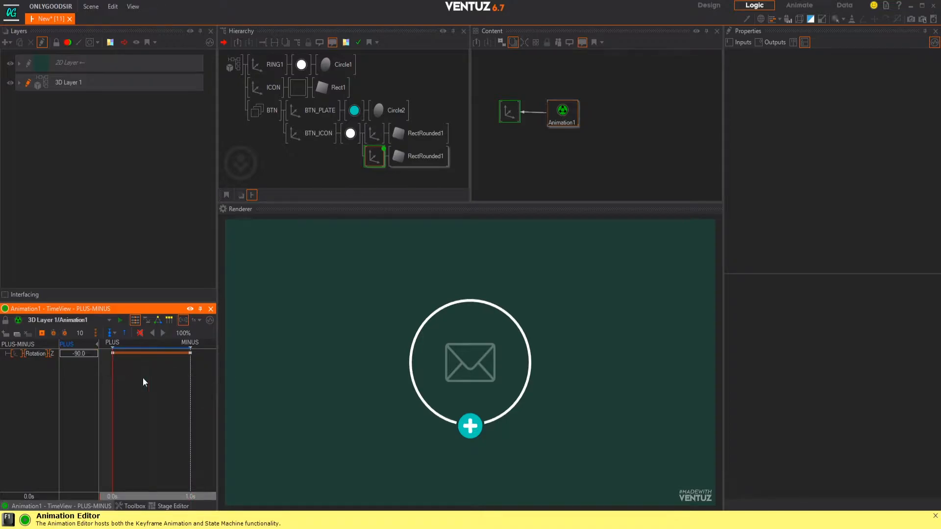
# - Rearrange the MINUS state node beside PLUS in Animation1's Logic view and switch back to Time view
pyautogui.click(566, 120)
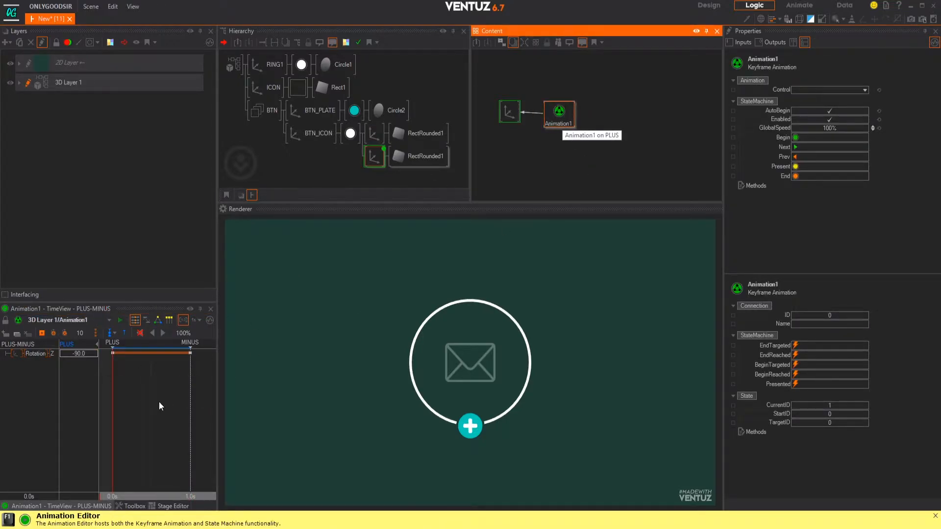
pyautogui.click(157, 320)
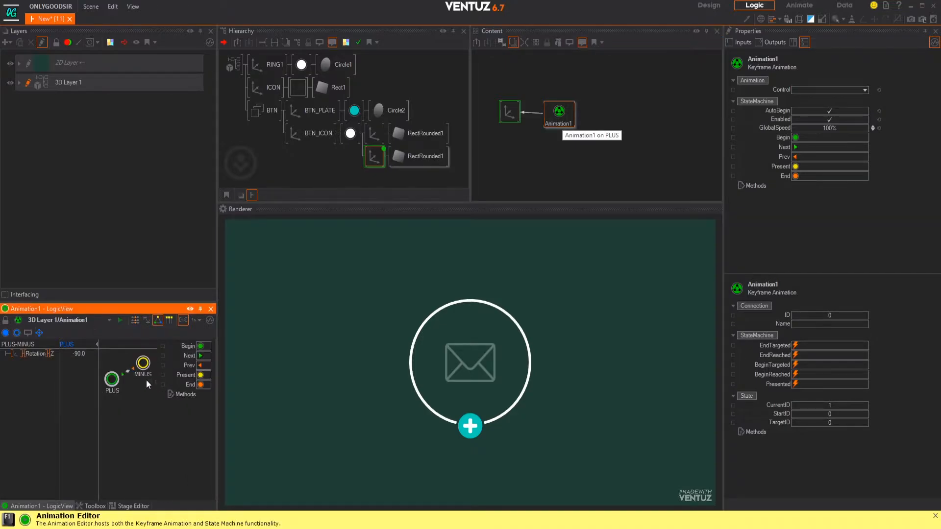
pyautogui.click(143, 387)
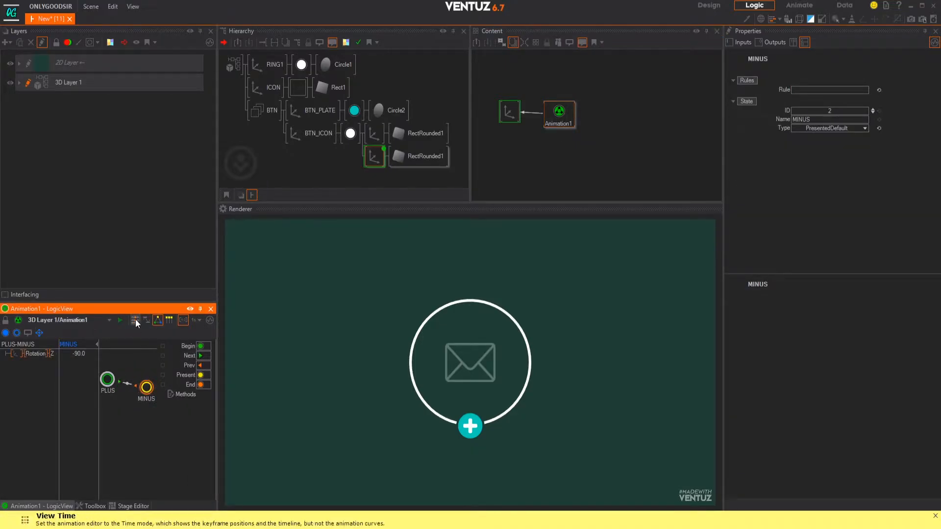
pyautogui.click(135, 320)
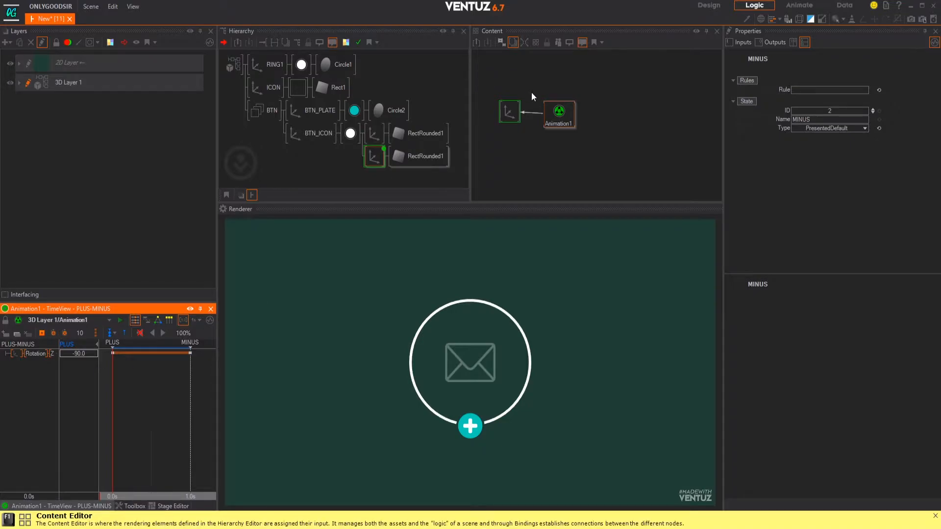
# - Test Animation1 by triggering its Next and Prev methods to switch between the PLUS and MINUS states
pyautogui.moveTo(559, 113); pyautogui.dragTo(556, 115)
pyautogui.click(795, 147)
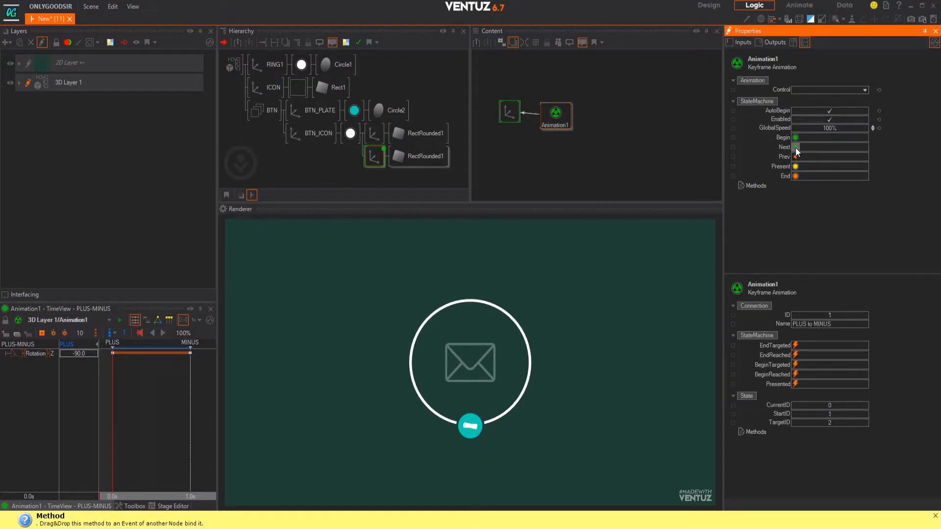
pyautogui.click(795, 158)
pyautogui.click(794, 147)
pyautogui.click(794, 158)
pyautogui.click(795, 147)
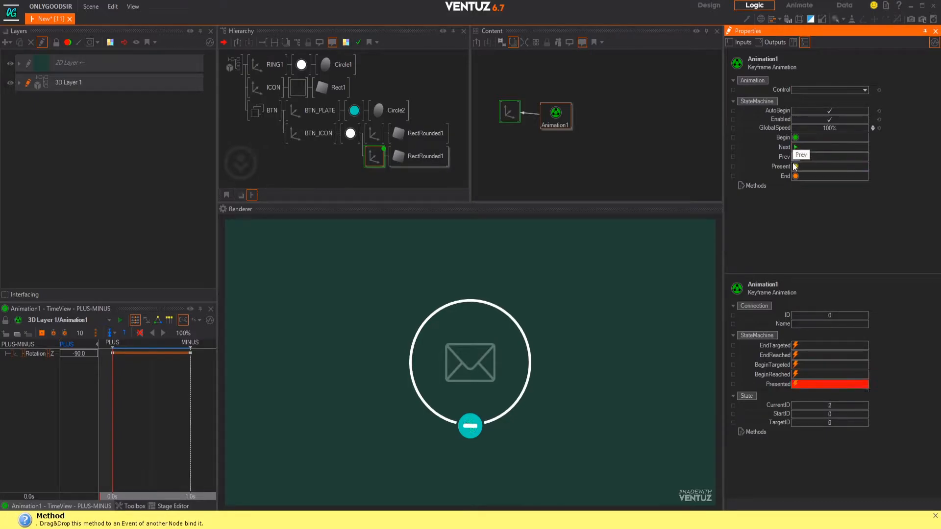
# - Move the last Z rotation keyframe and the MINUS state to 0.5 s and replay Animation1 in both directions
pyautogui.moveTo(190, 353); pyautogui.dragTo(151, 353)
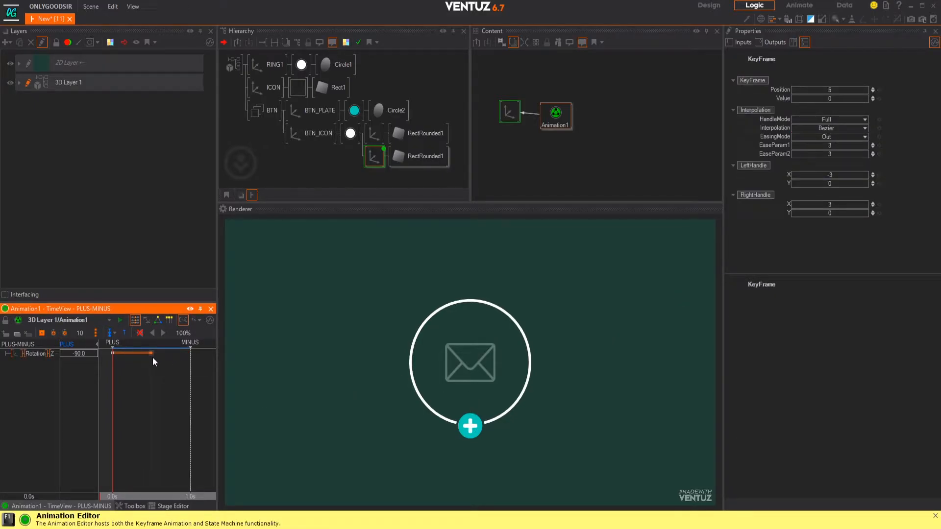
pyautogui.click(555, 116)
pyautogui.click(795, 147)
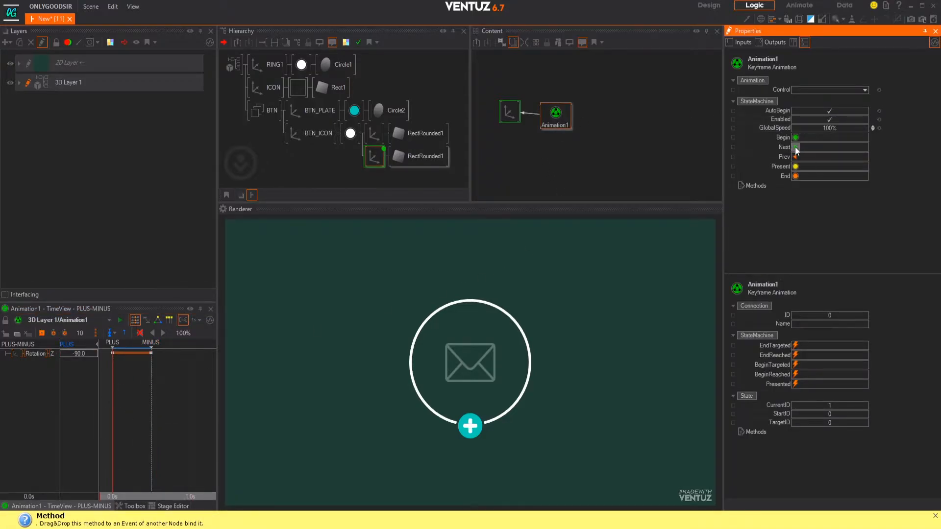
pyautogui.click(796, 155)
pyautogui.click(796, 147)
pyautogui.click(794, 157)
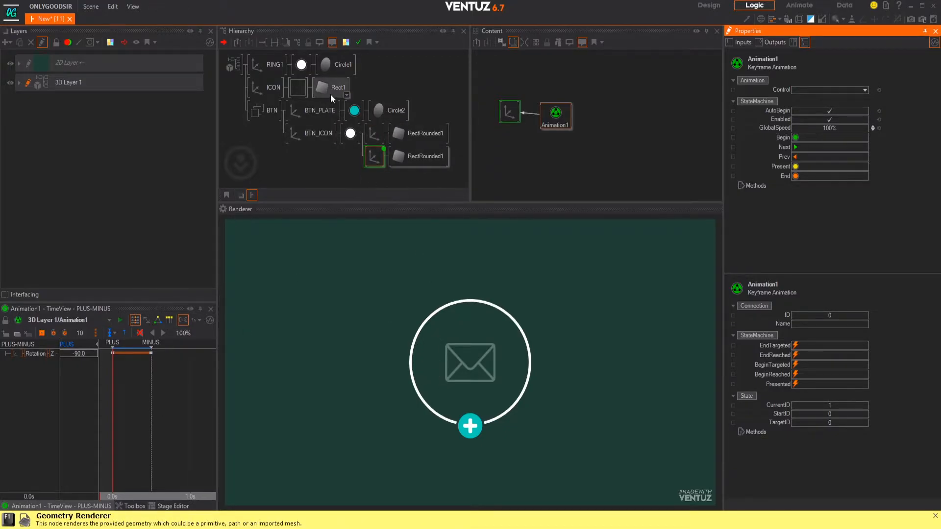
# - Give the RING1 material the same teal base color, 0, 209, 184, as the BTN_PLATE material
pyautogui.click(302, 65)
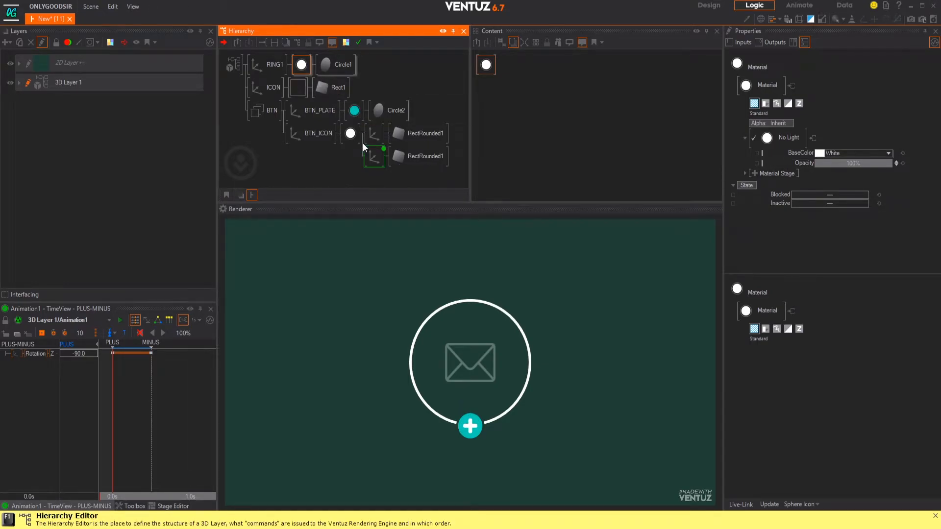
pyautogui.click(353, 111)
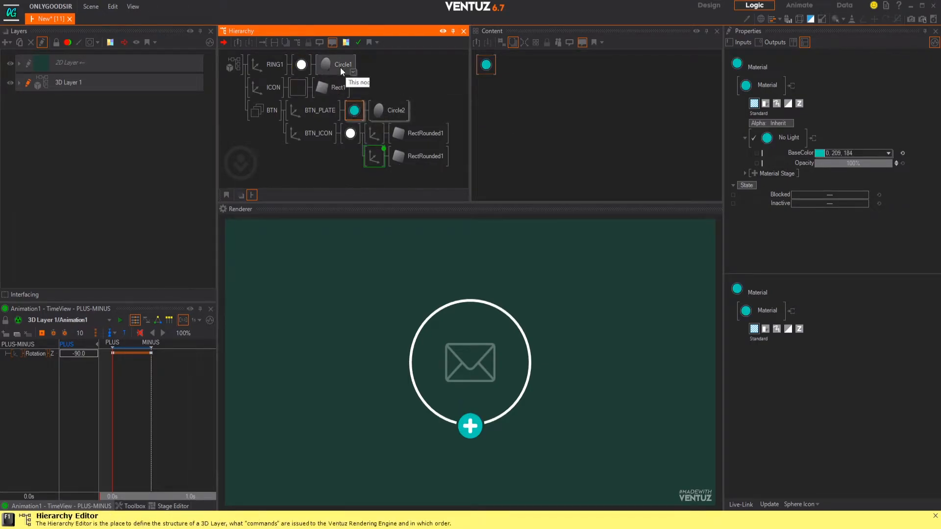
pyautogui.click(308, 65)
pyautogui.moveTo(819, 153); pyautogui.dragTo(356, 112)
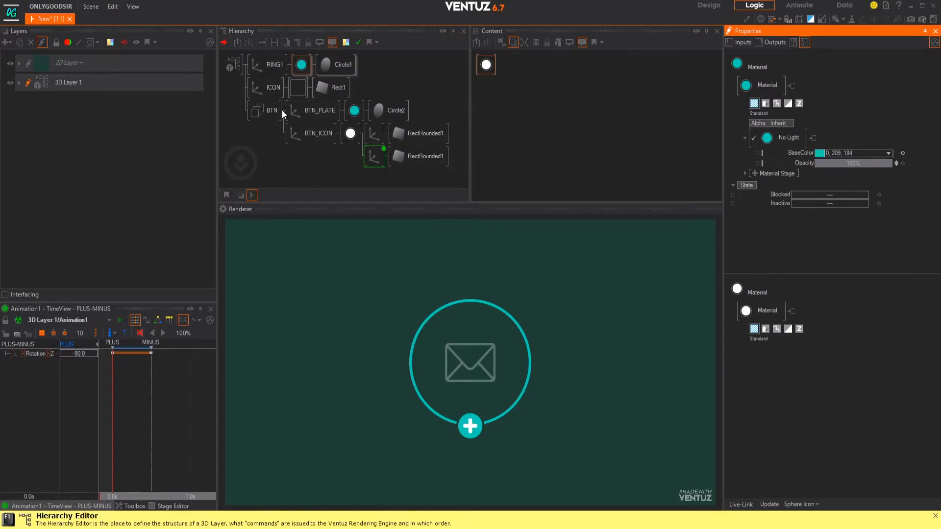
# - Show the RING1 and BTN_PLATE materials, the bar's axis and Animation1 together in the Content editor, arrange the nodes and select both materials
pyautogui.click(271, 143)
pyautogui.click(302, 64)
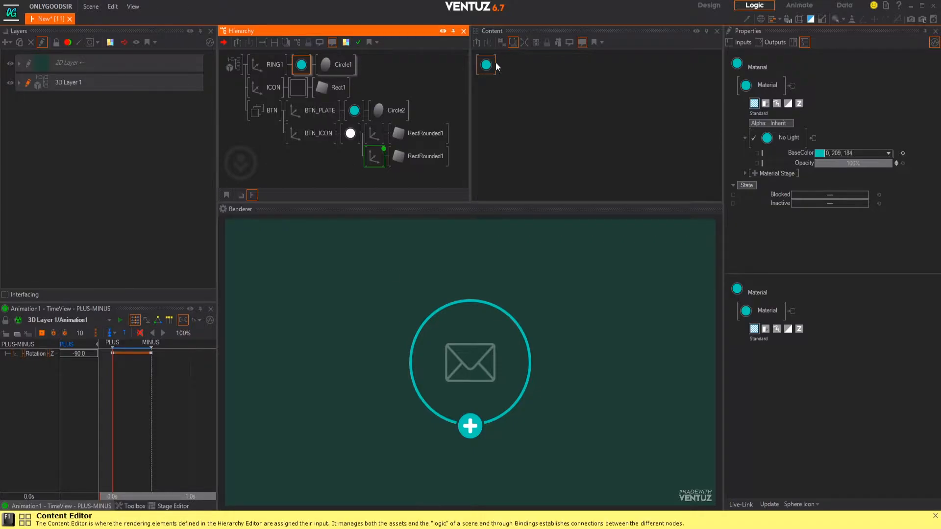
pyautogui.moveTo(491, 64); pyautogui.dragTo(504, 76)
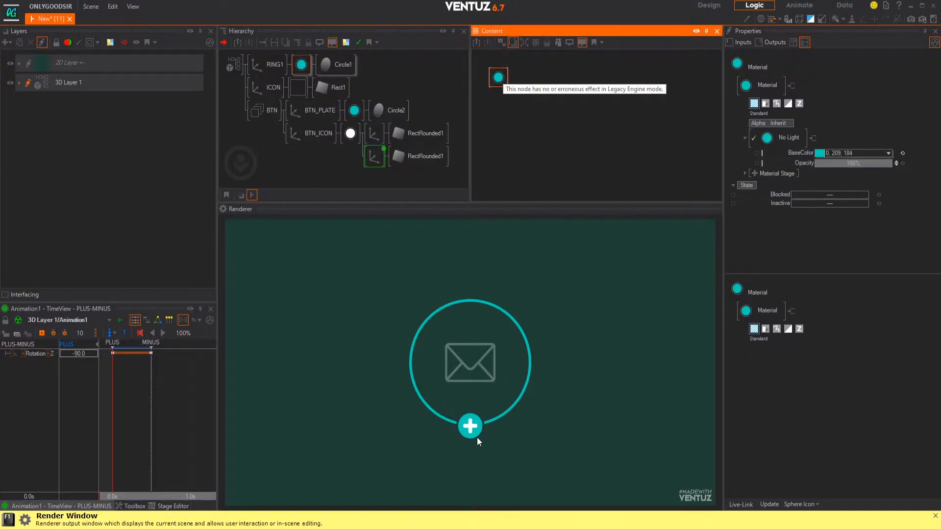
pyautogui.moveTo(354, 110); pyautogui.dragTo(493, 83)
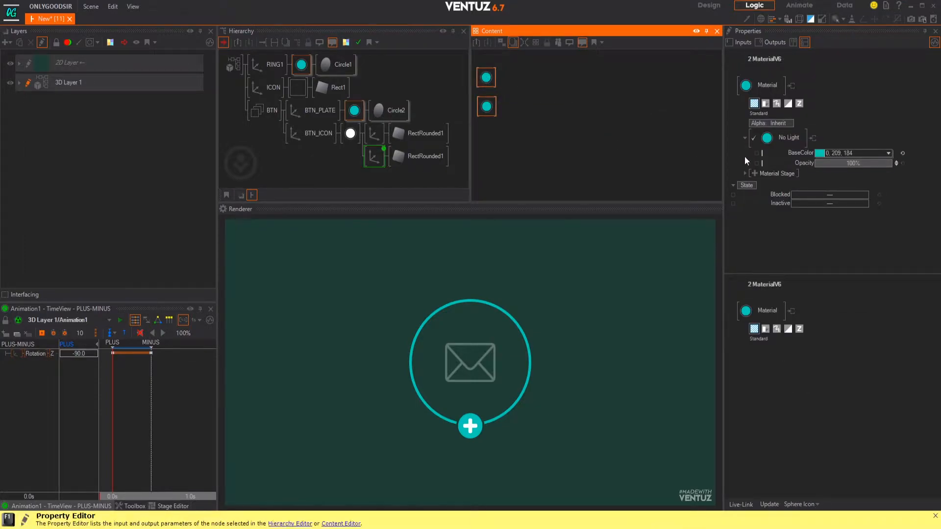
pyautogui.doubleClick(370, 163)
pyautogui.click(523, 163)
pyautogui.moveTo(510, 111); pyautogui.dragTo(549, 164)
pyautogui.moveTo(562, 125)
pyautogui.mouseDown()
pyautogui.moveTo(582, 138)
pyautogui.moveTo(572, 129)
pyautogui.mouseUp()
pyautogui.click(484, 83)
pyautogui.keyDown('ctrl'); pyautogui.click(492, 109); pyautogui.keyUp('ctrl')
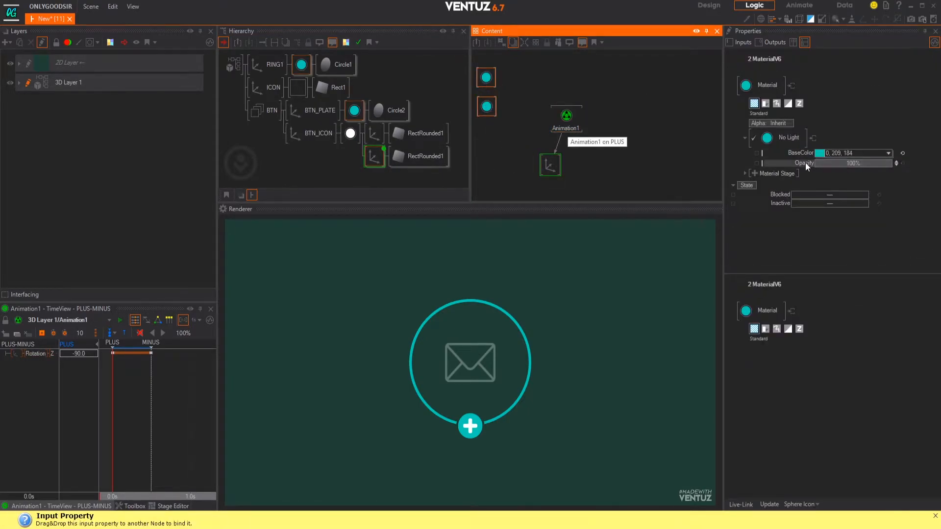
# - Add a Material Provider node with its Alpha option enabled and bind it to the RING1 and BTN_PLATE materials
pyautogui.rightClick(513, 100)
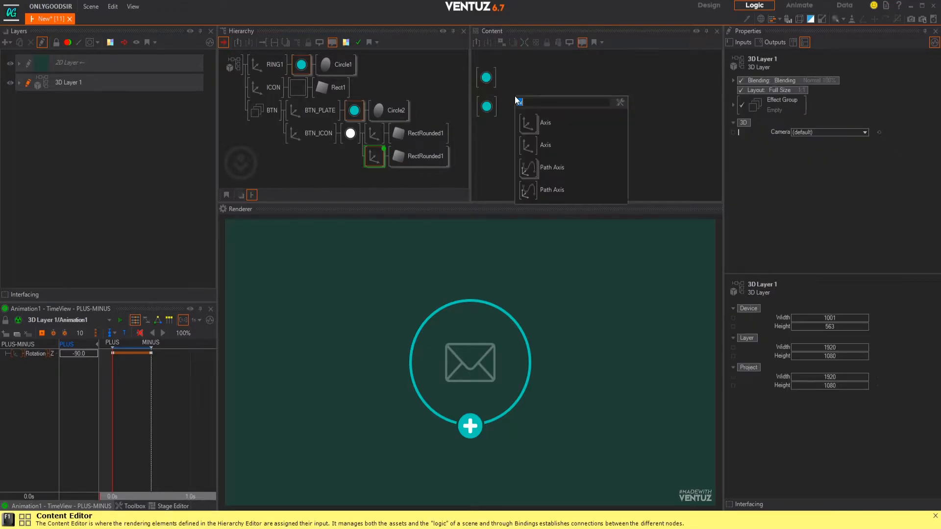
pyautogui.click(510, 116)
pyautogui.press('Tab')
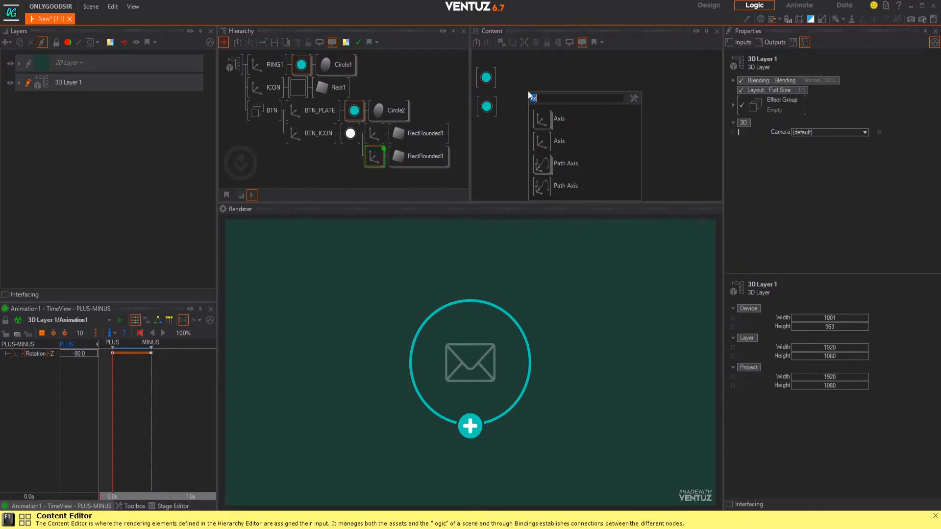
pyautogui.write('a')
pyautogui.press('Down')
pyautogui.press('Return')
pyautogui.click(532, 98)
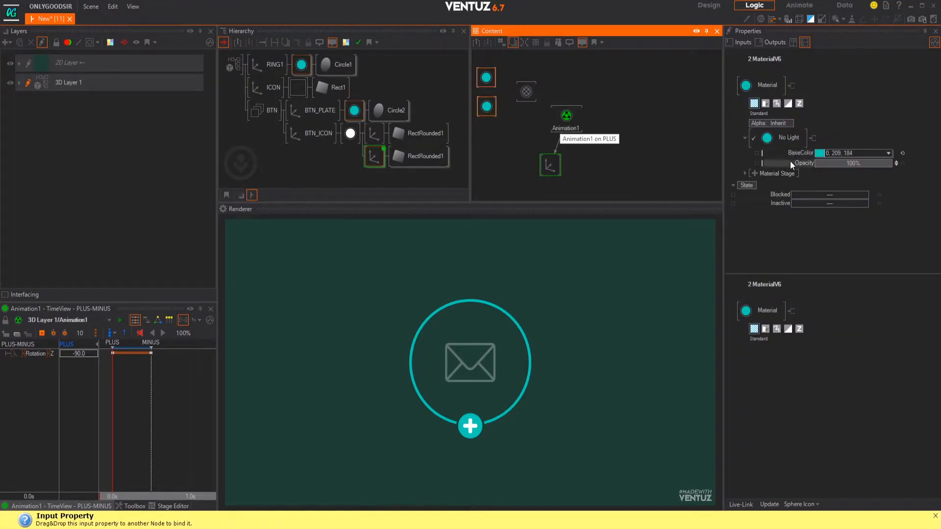
pyautogui.click(521, 97)
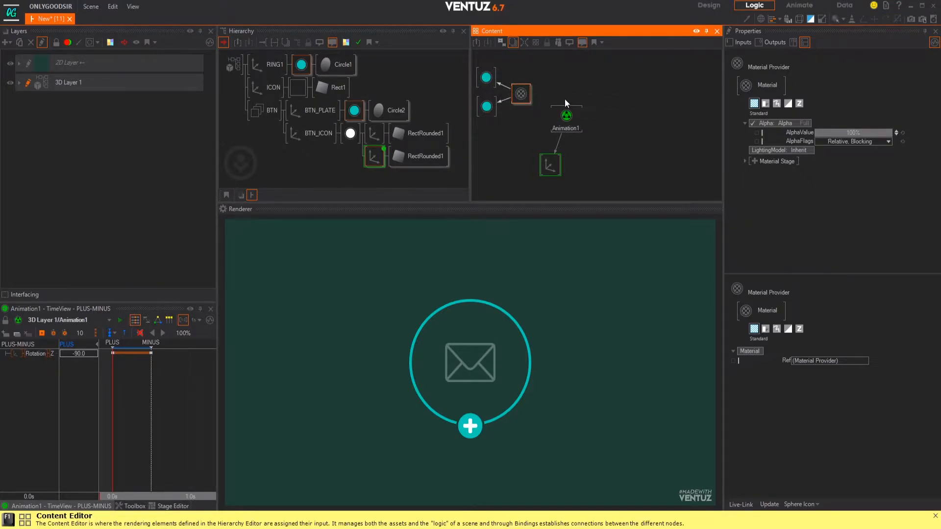
# - Bind the Material Provider's AlphaValue to Animation1 and add a MaterialAlpha keyframe of 40 at the PLUS state
pyautogui.moveTo(799, 133); pyautogui.dragTo(566, 120)
pyautogui.click(566, 121)
pyautogui.moveTo(114, 390)
pyautogui.mouseDown()
pyautogui.moveTo(137, 390)
pyautogui.moveTo(113, 392)
pyautogui.mouseUp()
pyautogui.doubleClick(76, 363)
pyautogui.write('-50')
pyautogui.press('Return')
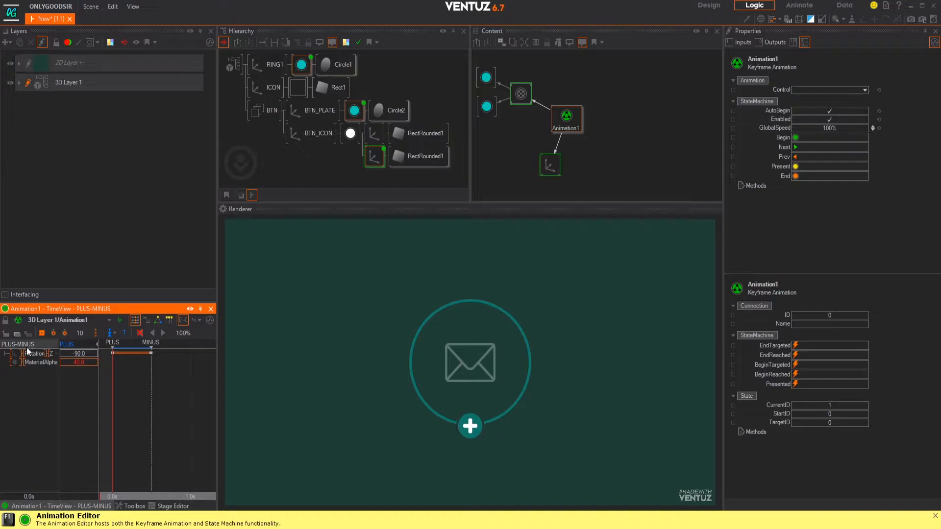
pyautogui.click(41, 333)
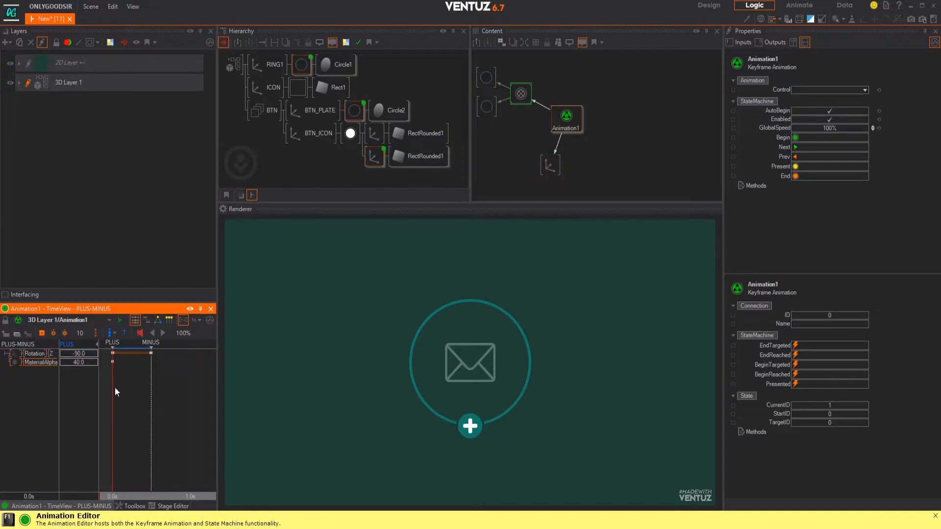
# - Add a MaterialAlpha keyframe of 100 at the MINUS state (0.5 s), return to 0.0 s and select Animation1
pyautogui.moveTo(116, 391); pyautogui.dragTo(159, 387)
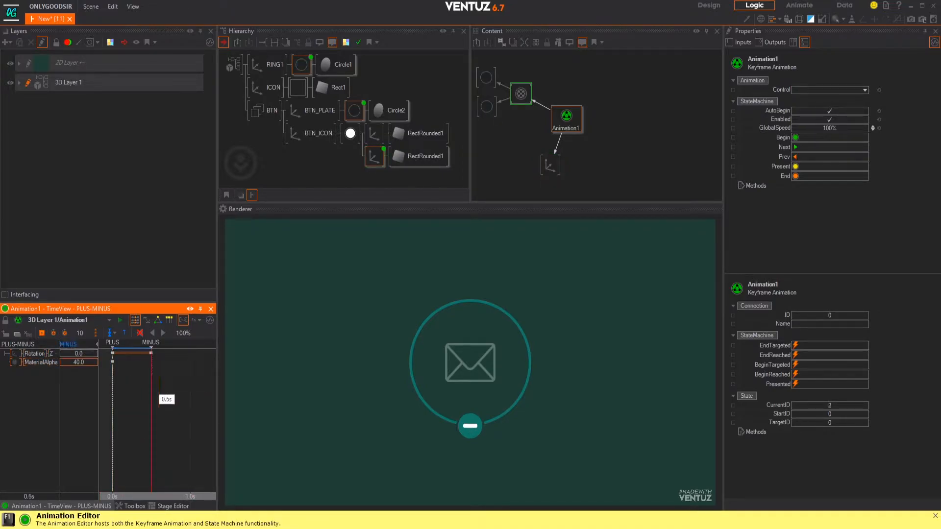
pyautogui.doubleClick(81, 361)
pyautogui.write('100')
pyautogui.press('Return')
pyautogui.click(67, 344)
pyautogui.moveTo(153, 375); pyautogui.dragTo(100, 384)
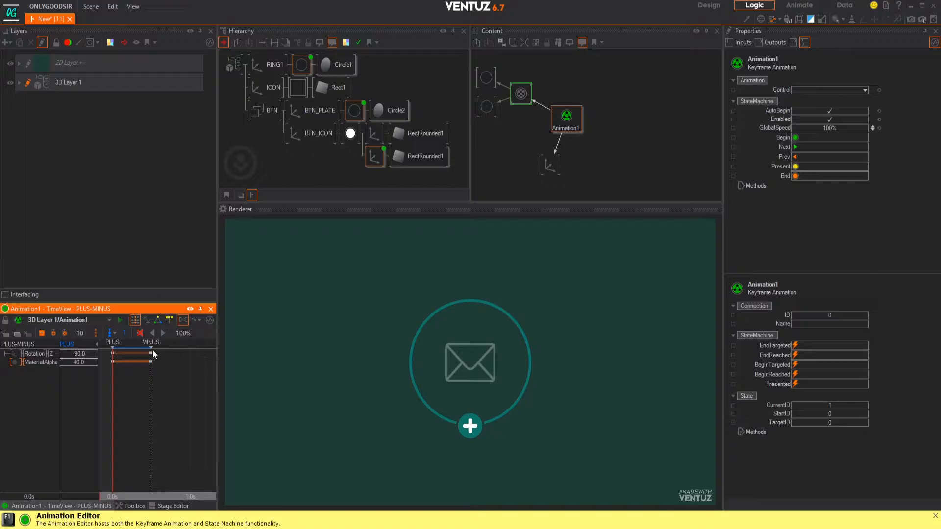
pyautogui.click(562, 121)
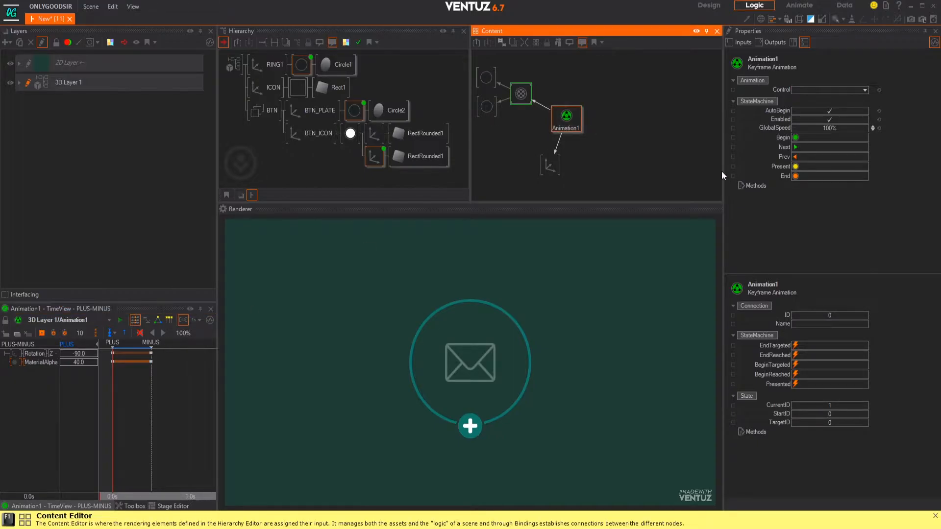
# - Trigger Animation1's Next and Prev methods alternately to preview the rotation and opacity transitions between PLUS and MINUS
pyautogui.click(795, 147)
pyautogui.click(795, 157)
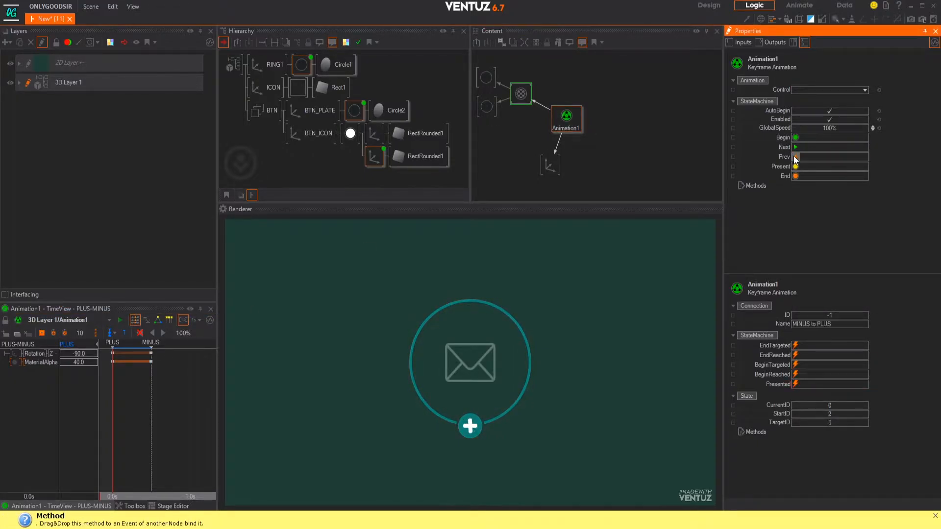
pyautogui.click(796, 145)
pyautogui.click(796, 155)
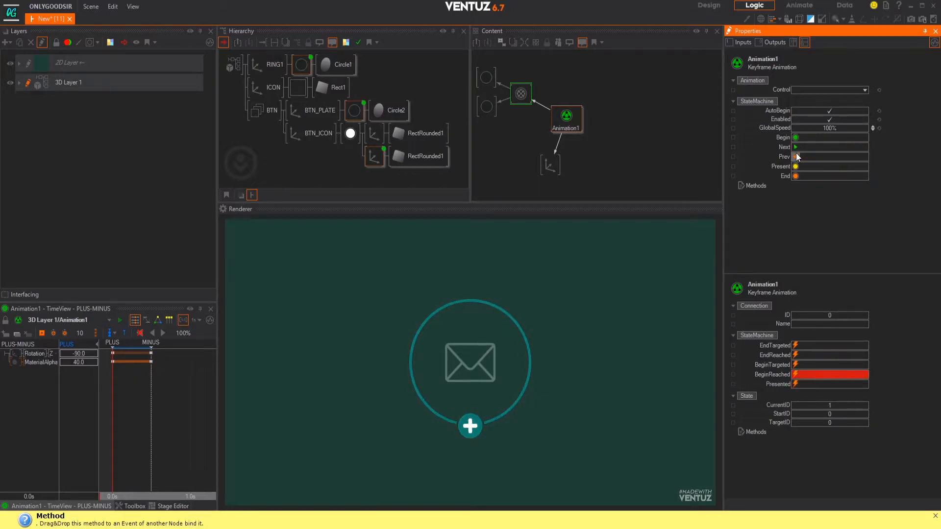
pyautogui.click(796, 149)
pyautogui.click(796, 157)
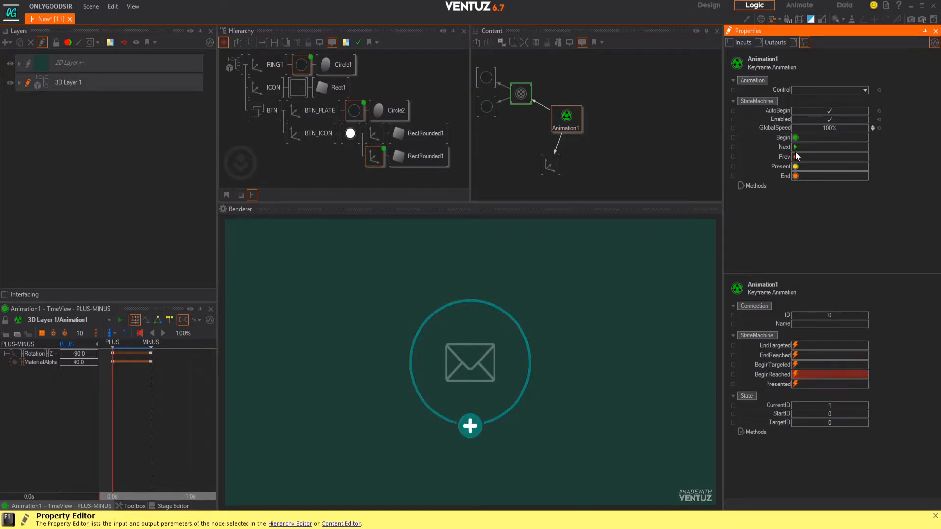
pyautogui.click(797, 148)
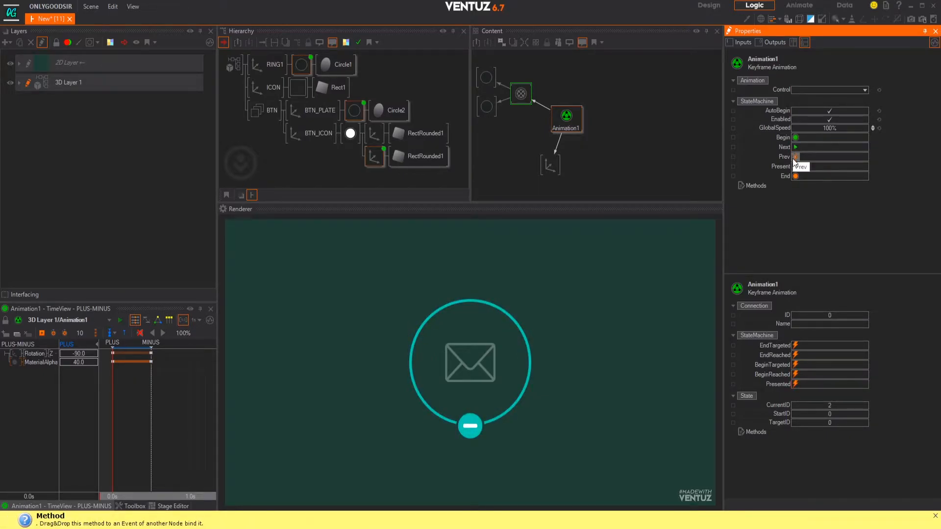
pyautogui.click(794, 157)
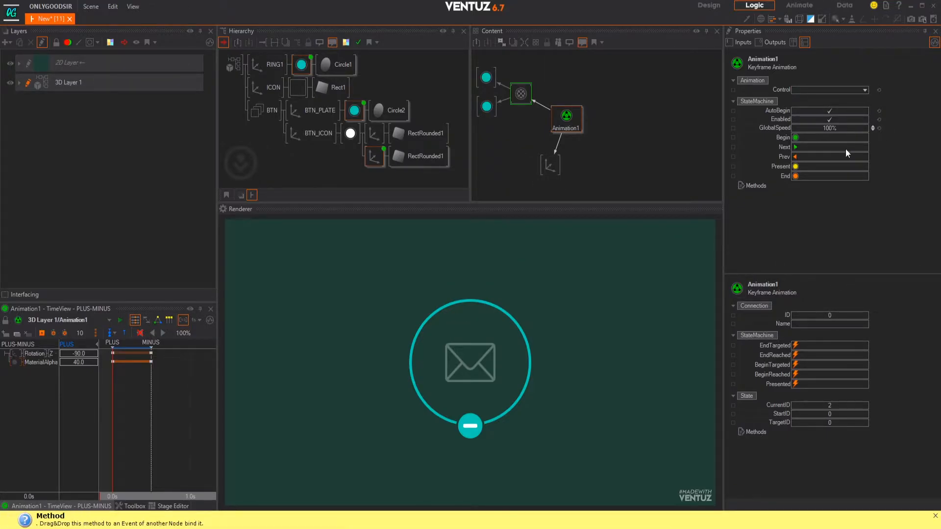
pyautogui.click(795, 157)
pyautogui.click(795, 148)
pyautogui.click(796, 148)
pyautogui.click(795, 157)
pyautogui.click(796, 148)
pyautogui.click(795, 157)
pyautogui.click(795, 148)
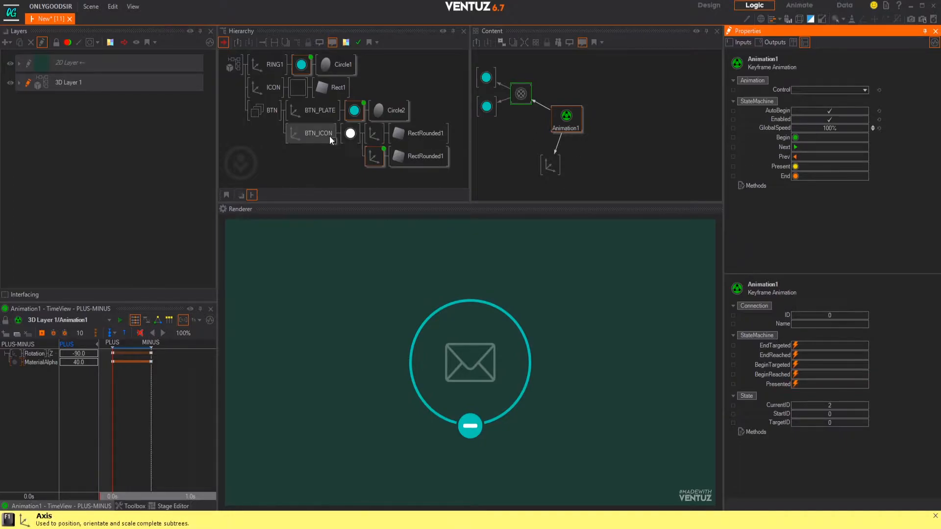
# - Add a Touch Button interaction node inside the BTN group, ahead of BTN_PLATE and BTN_ICON, and name it BTN
pyautogui.click(307, 161)
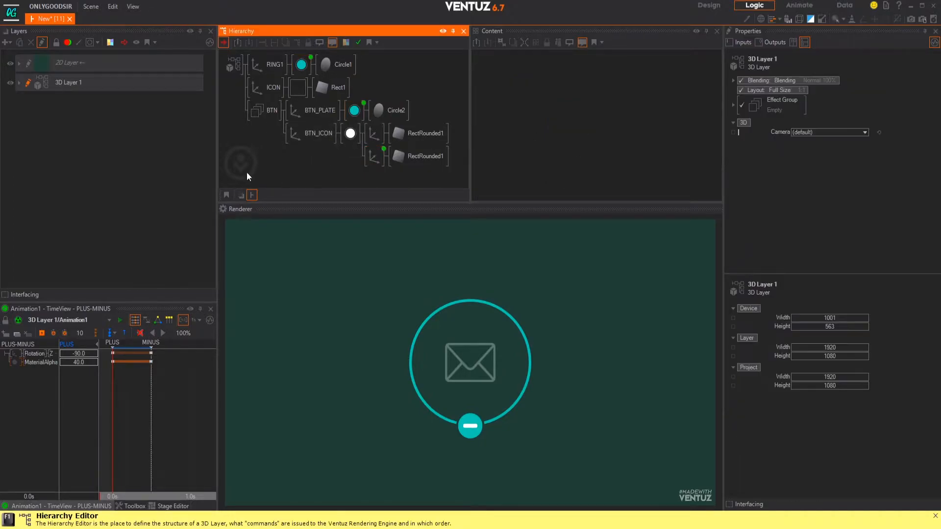
pyautogui.click(132, 506)
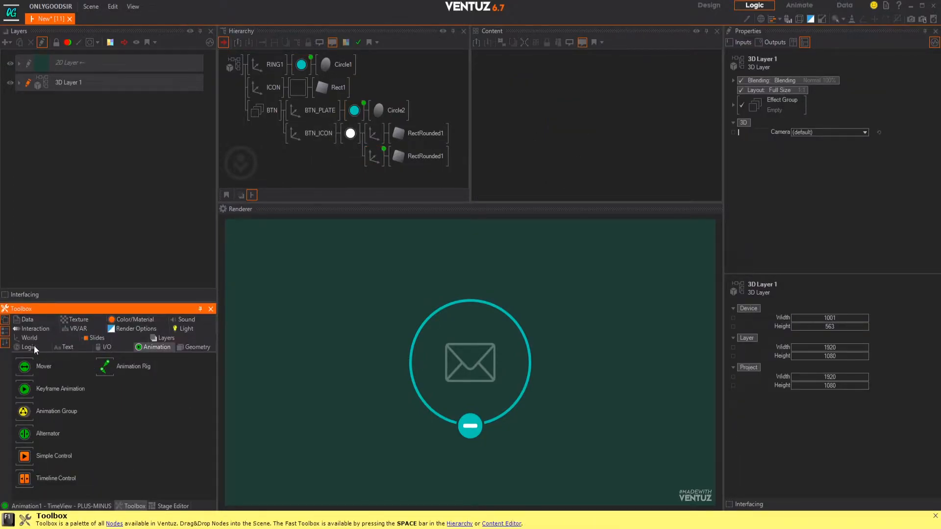
pyautogui.click(35, 330)
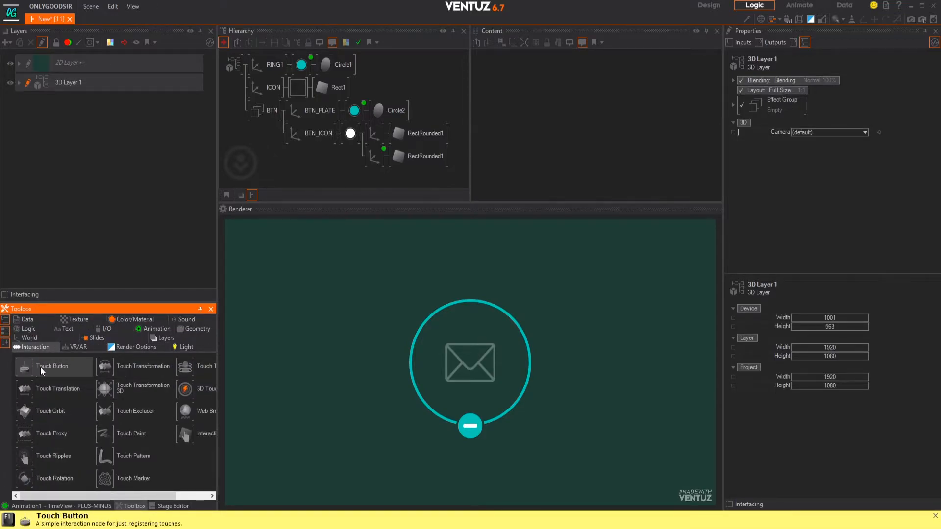
pyautogui.moveTo(288, 125); pyautogui.dragTo(259, 113)
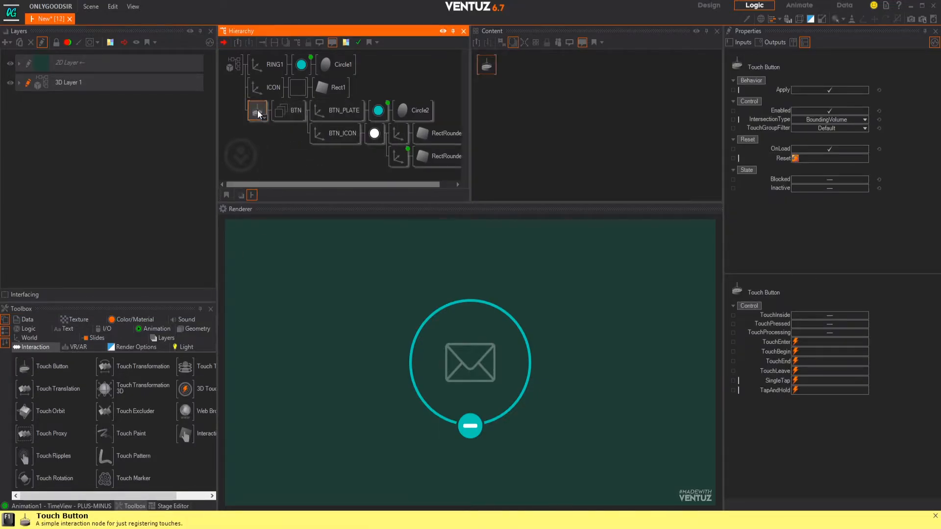
pyautogui.moveTo(259, 111); pyautogui.dragTo(284, 118)
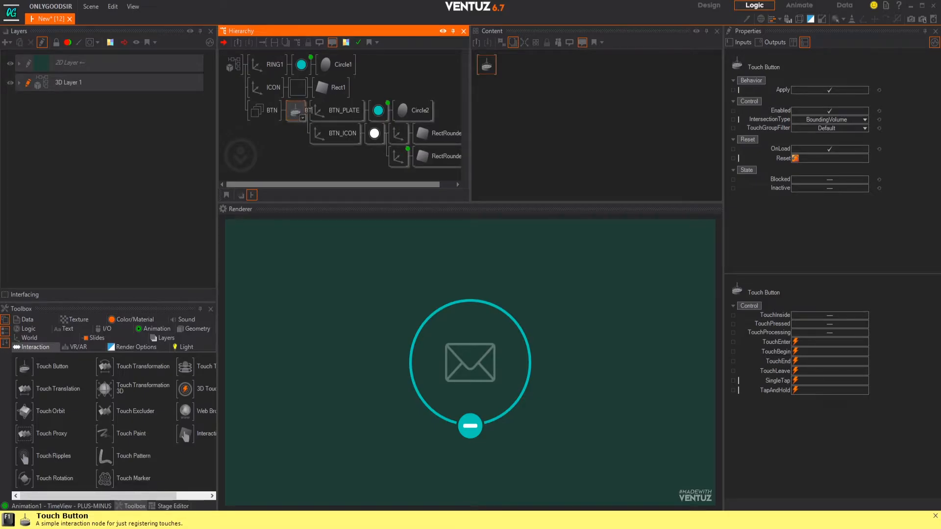
pyautogui.press('Return')
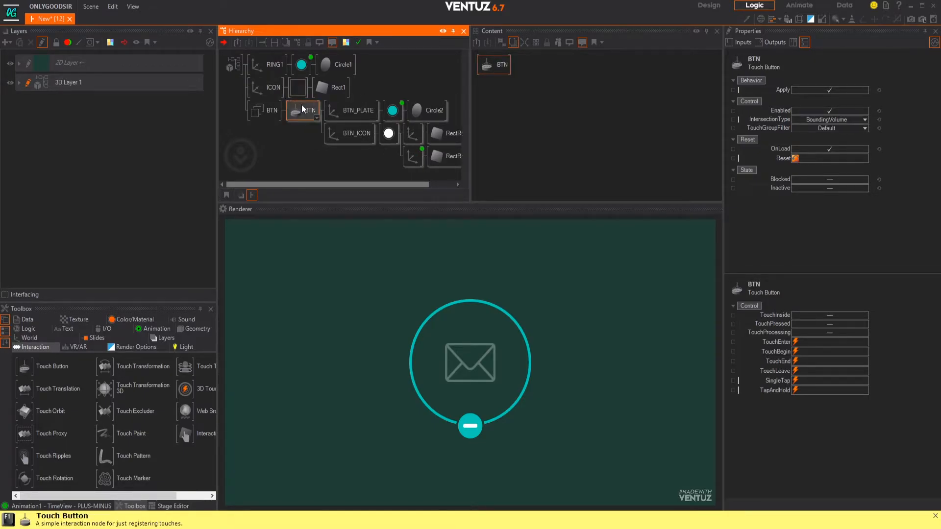
pyautogui.moveTo(304, 137); pyautogui.dragTo(282, 110, button='middle')
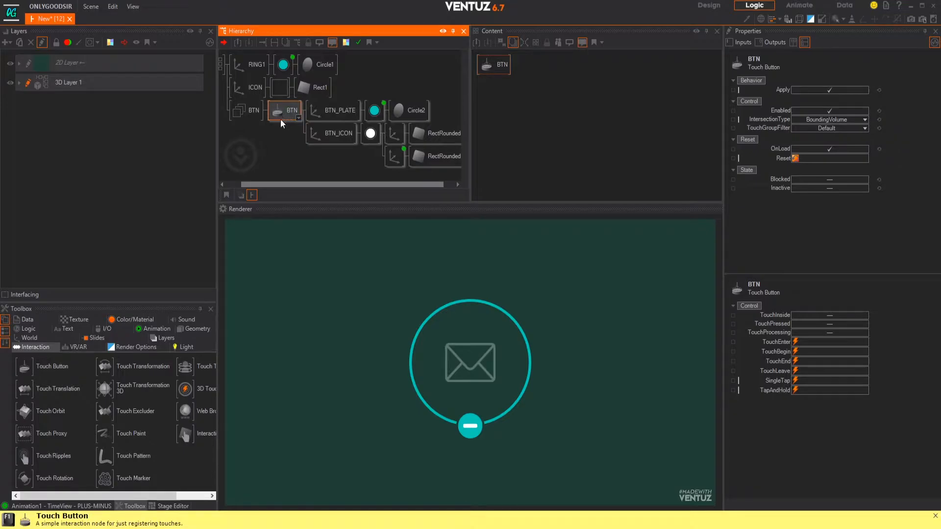
# - Show the BTN touch button together with the bar's axis in the Content editor, place it beside Animation1 and select Animation1
pyautogui.click(390, 153)
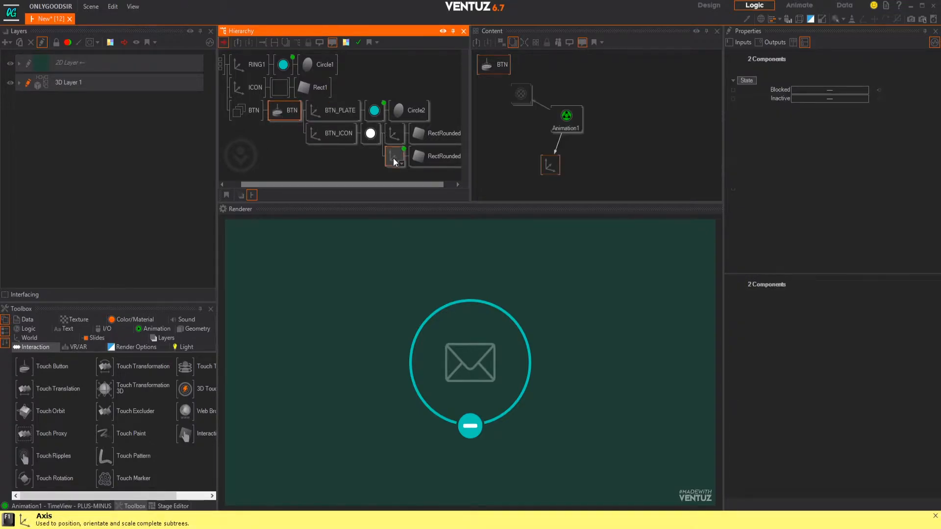
pyautogui.moveTo(487, 64); pyautogui.dragTo(633, 122)
pyautogui.doubleClick(529, 93)
pyautogui.click(635, 109)
pyautogui.click(564, 124)
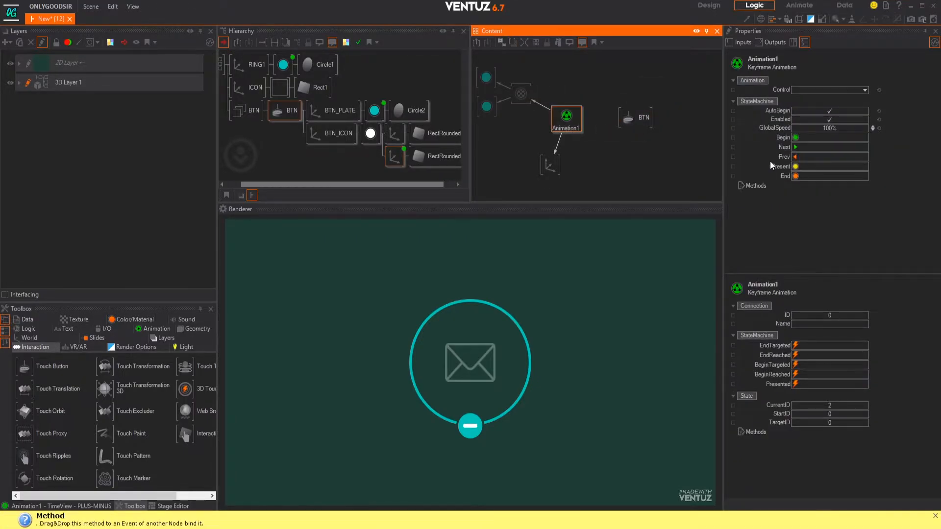
# - Test Animation1's Next and Prev methods, including triggering Next several times in a row
pyautogui.click(797, 147)
pyautogui.click(797, 157)
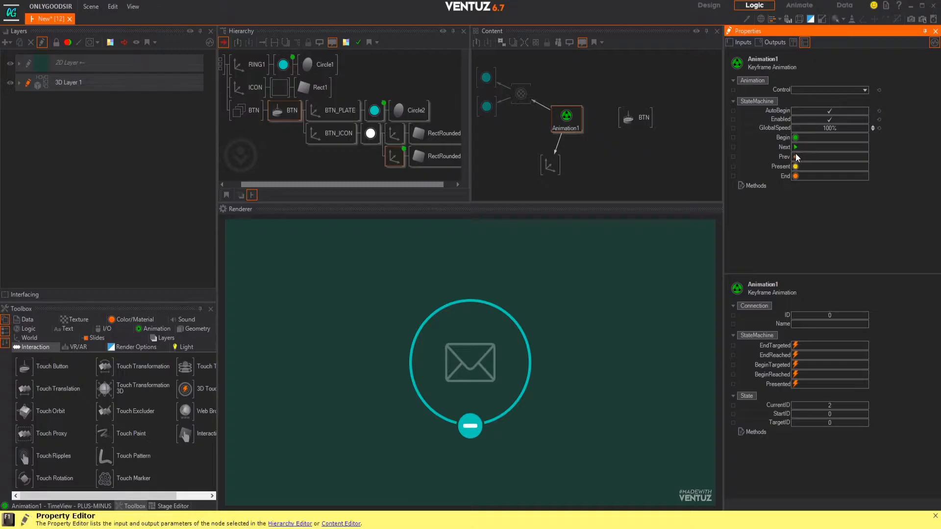
pyautogui.click(797, 147)
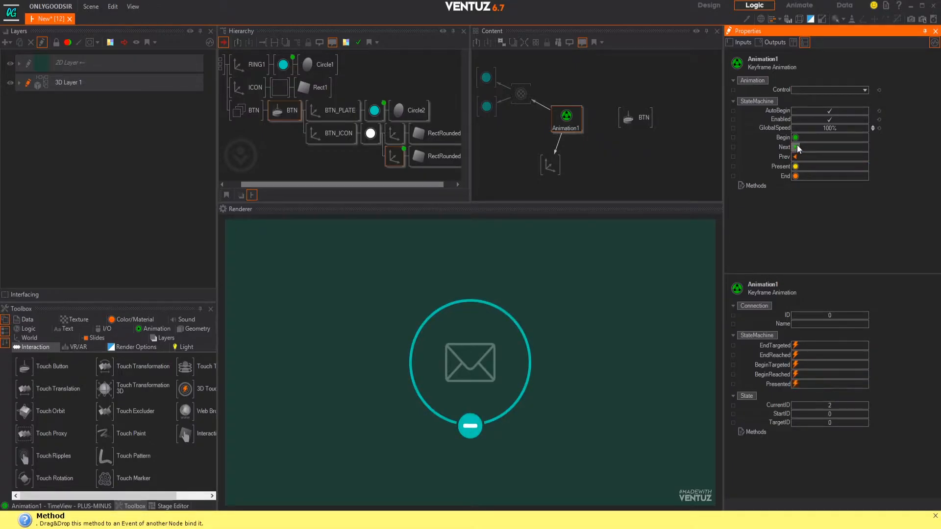
pyautogui.click(795, 148)
pyautogui.click(795, 147)
pyautogui.click(795, 148)
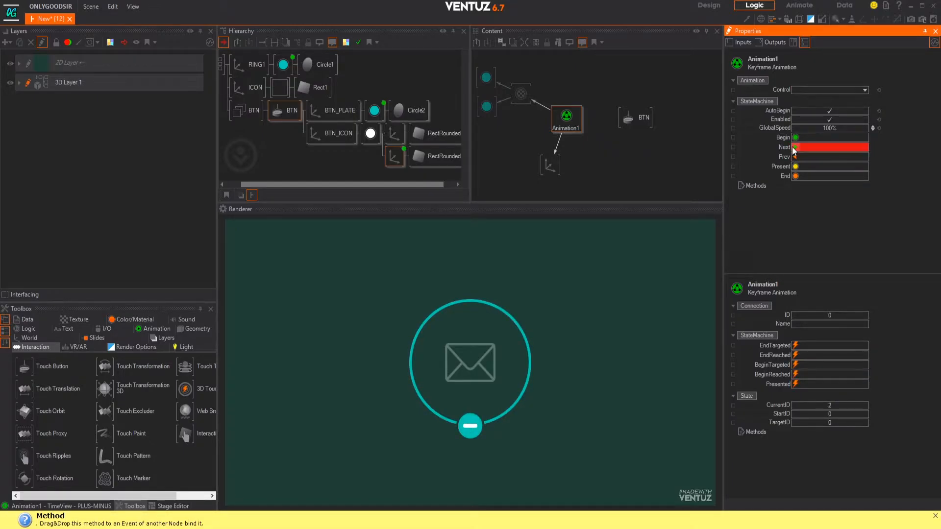
# - Bind Animation1's Next method to the BTN touch button's SingleTap event and try a tap on the rendered button
pyautogui.moveTo(776, 148); pyautogui.dragTo(632, 118)
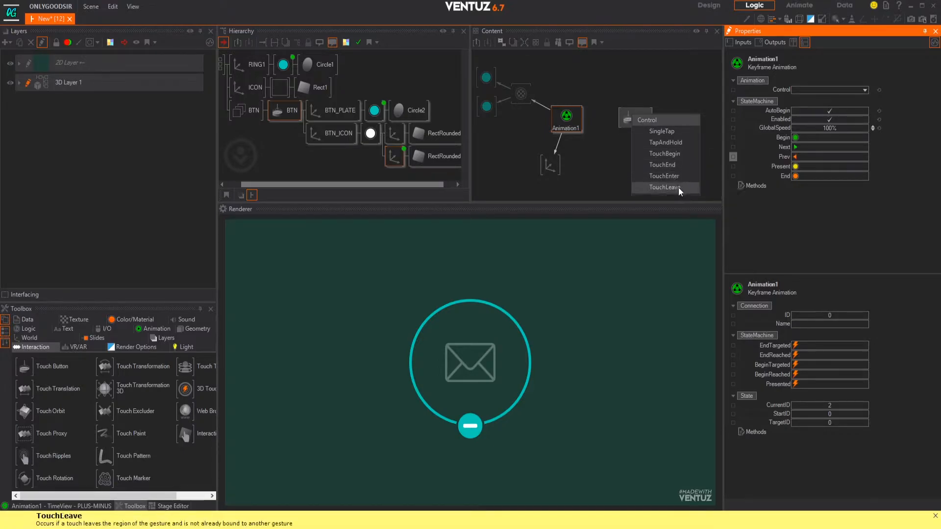
pyautogui.click(665, 134)
pyautogui.click(634, 124)
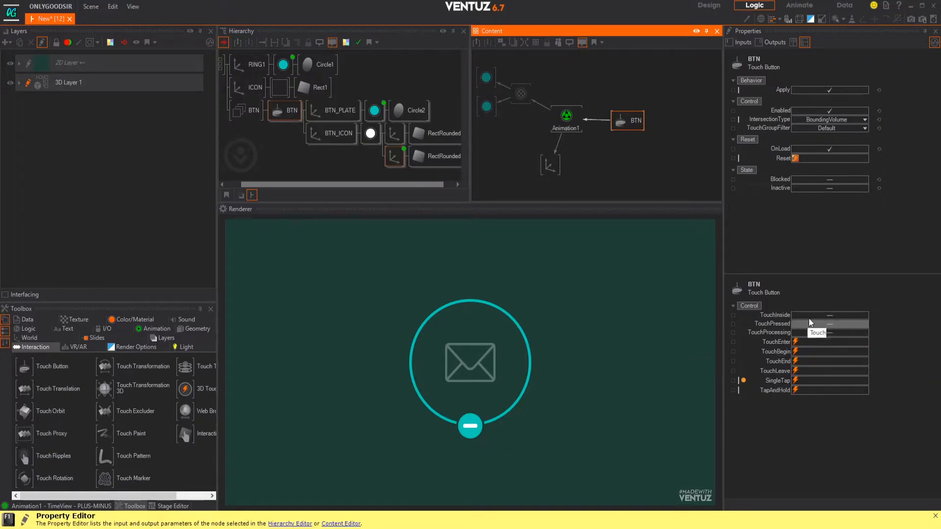
pyautogui.click(474, 433)
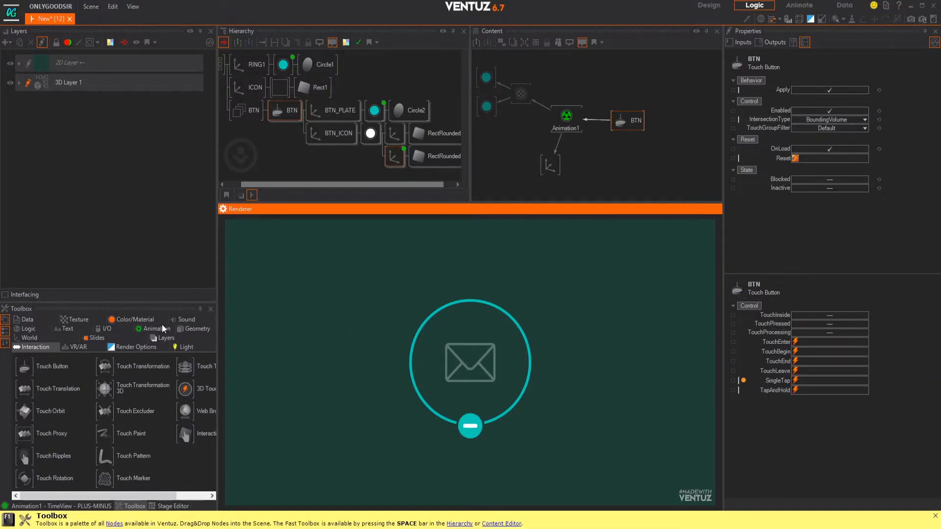
# - Spread the PLUS and MINUS states apart in Animation1's logic view and assign Next as the trigger from MINUS to PLUS
pyautogui.click(83, 505)
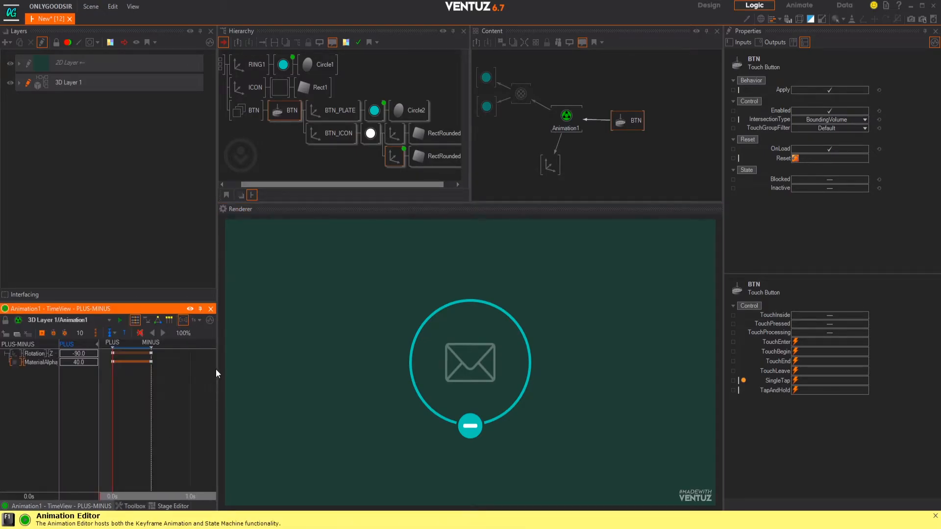
pyautogui.moveTo(216, 368); pyautogui.dragTo(308, 369)
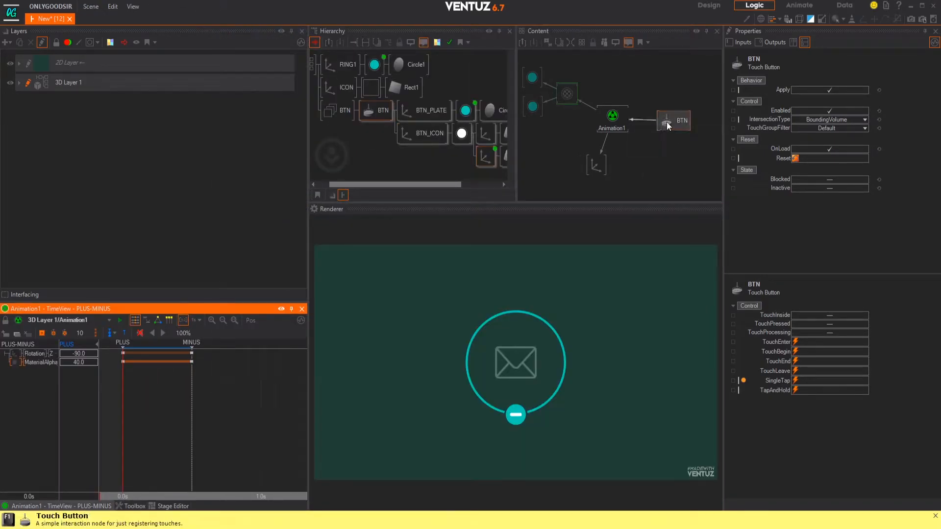
pyautogui.click(158, 319)
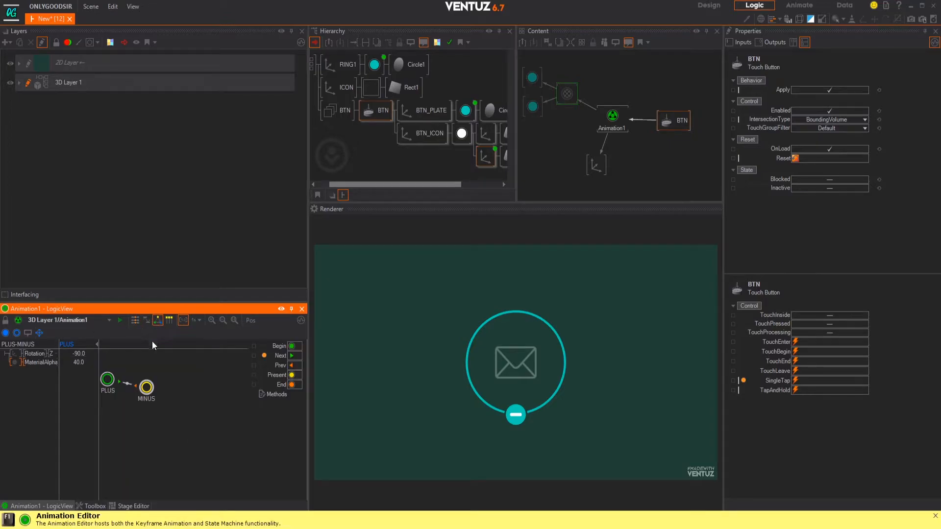
pyautogui.moveTo(146, 391); pyautogui.dragTo(178, 382)
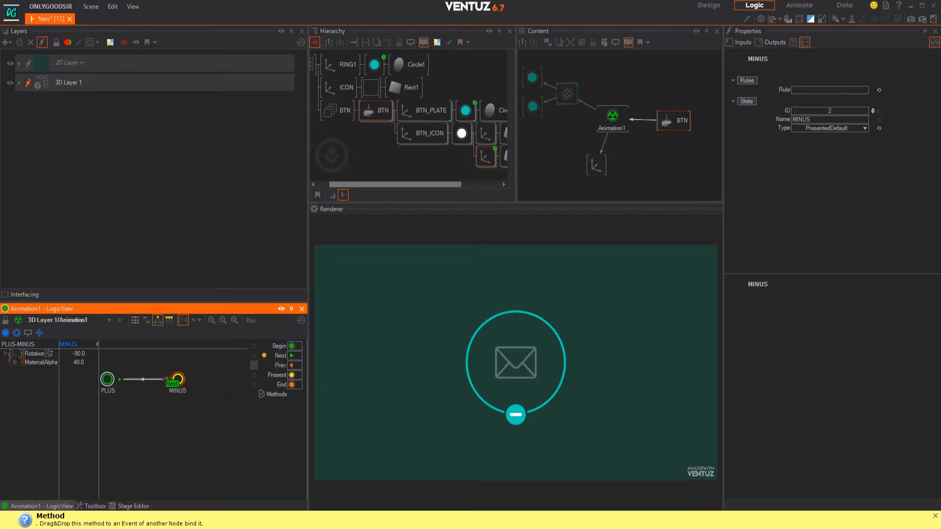
# - Select Animation1 and tap the rendered button repeatedly to test toggling between the PLUS and MINUS states
pyautogui.click(611, 117)
pyautogui.click(519, 420)
pyautogui.click(518, 417)
pyautogui.click(518, 416)
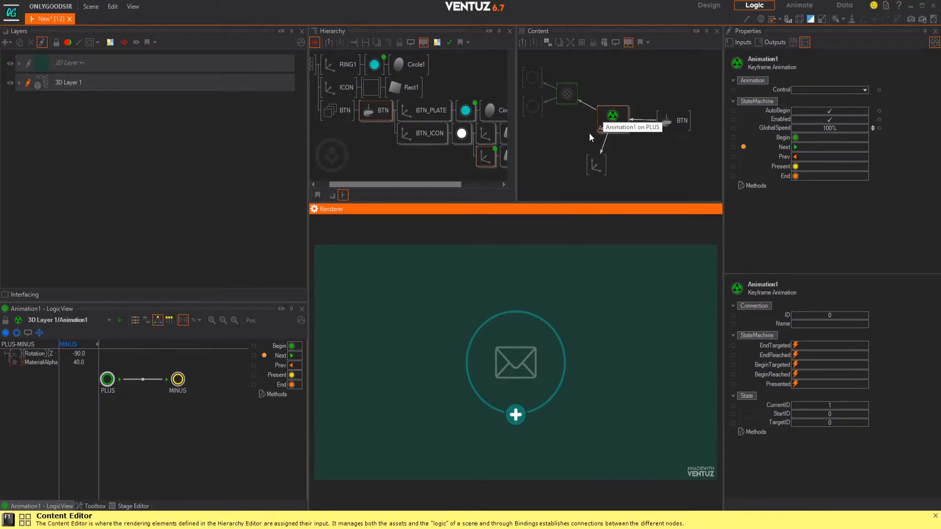
pyautogui.moveTo(307, 283); pyautogui.dragTo(262, 282)
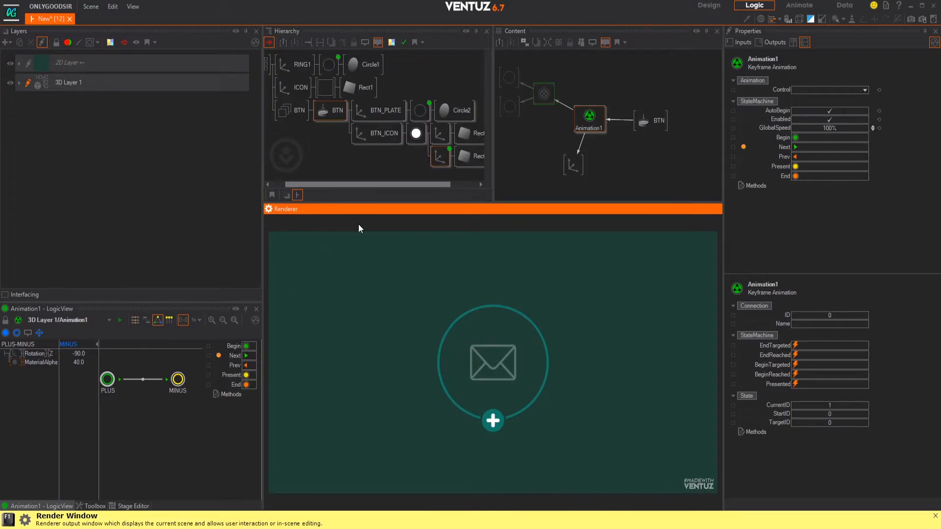
pyautogui.click(493, 421)
pyautogui.click(492, 424)
pyautogui.click(493, 425)
pyautogui.click(492, 425)
pyautogui.click(494, 423)
pyautogui.click(495, 423)
# - Rename Animation1 as OPEN_CLOSE and adjust its position in the Content editor
pyautogui.moveTo(588, 133); pyautogui.dragTo(588, 127)
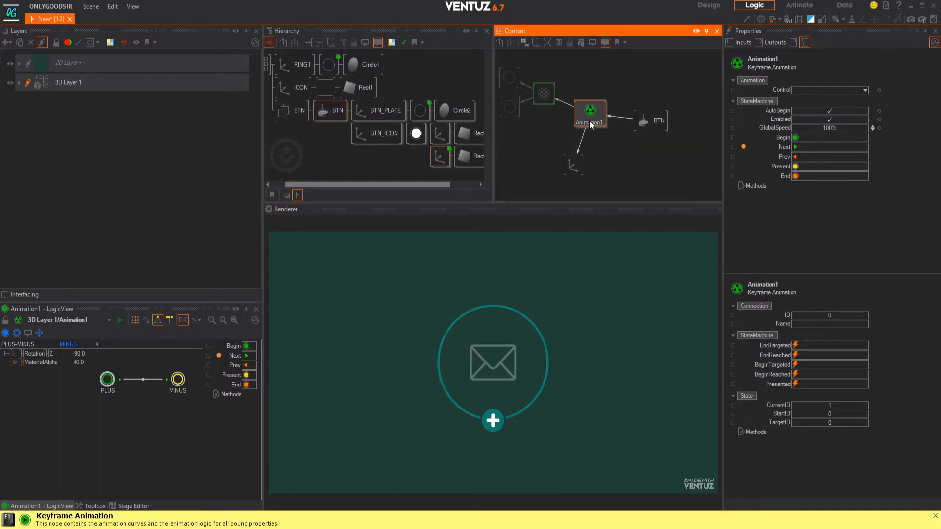
pyautogui.click(589, 121)
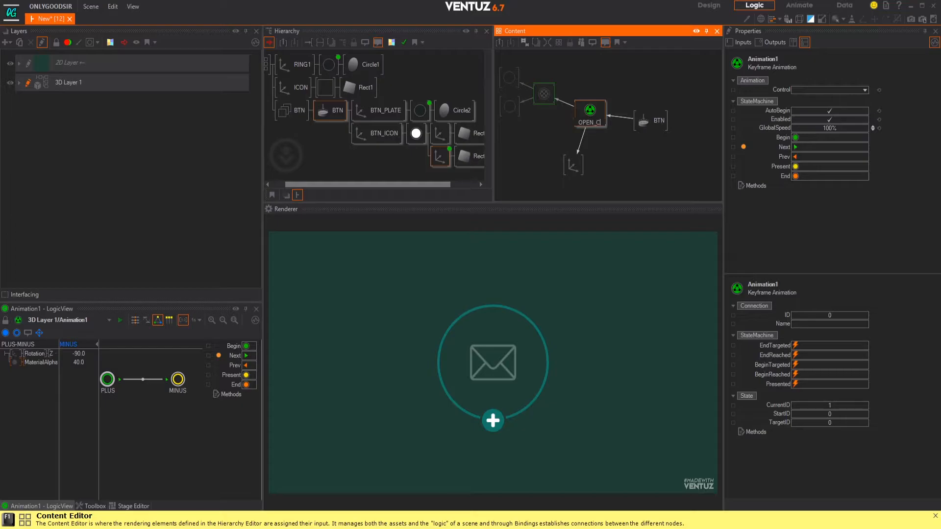
pyautogui.press('Return')
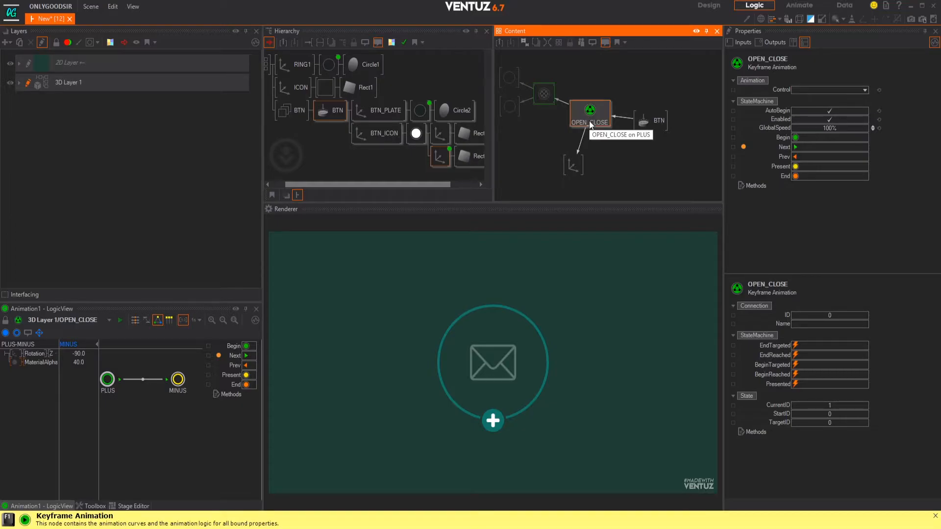
pyautogui.click(624, 152)
pyautogui.moveTo(603, 120); pyautogui.dragTo(604, 123)
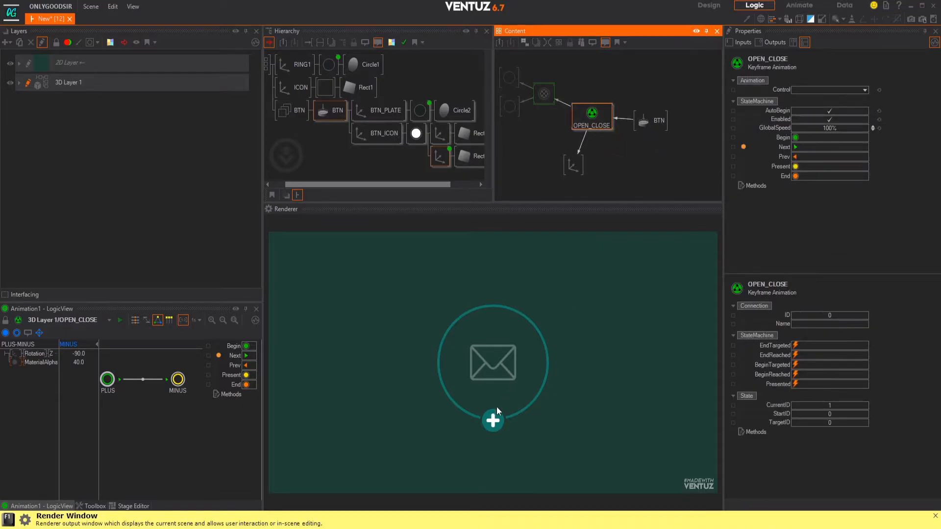
# - Select OPEN_CLOSE and check its state changes by repeatedly tapping the rendered plus/minus button
pyautogui.click(493, 417)
pyautogui.click(617, 140)
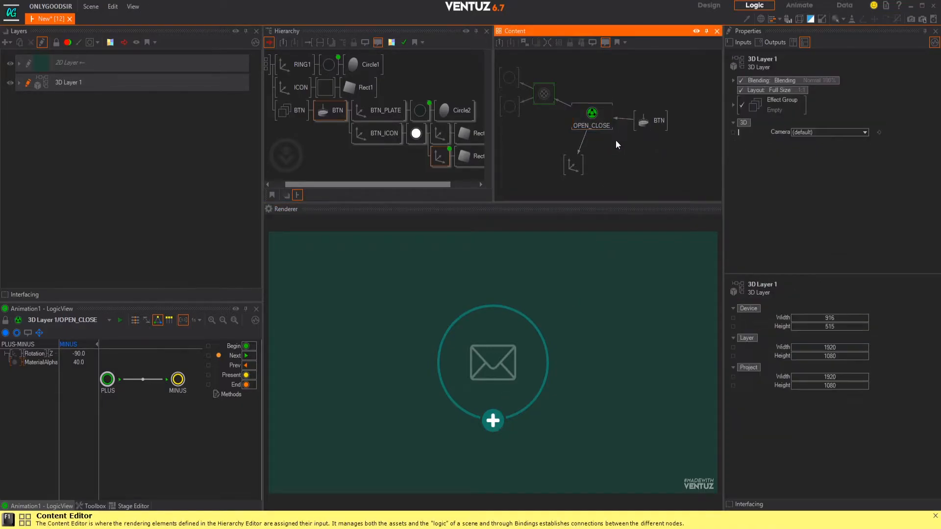
pyautogui.click(598, 117)
pyautogui.click(489, 424)
pyautogui.click(495, 424)
pyautogui.click(497, 425)
pyautogui.click(497, 423)
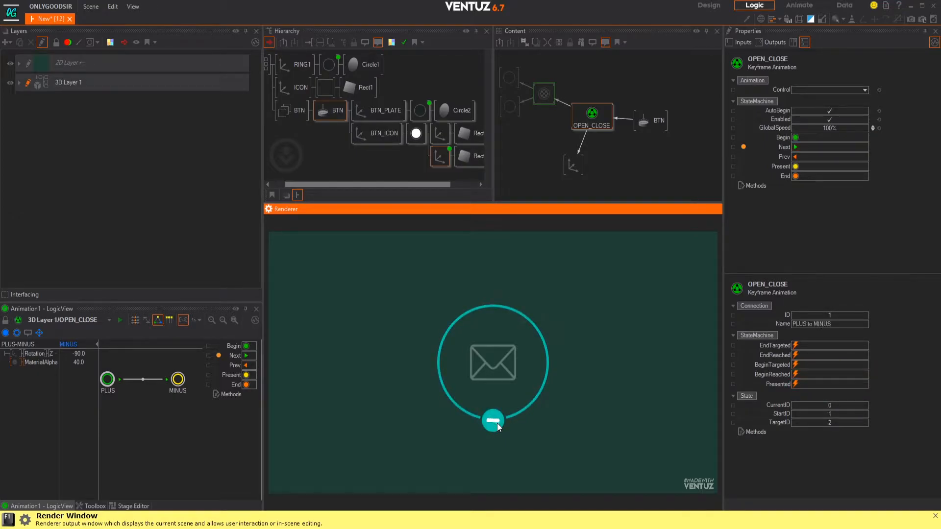
pyautogui.click(492, 421)
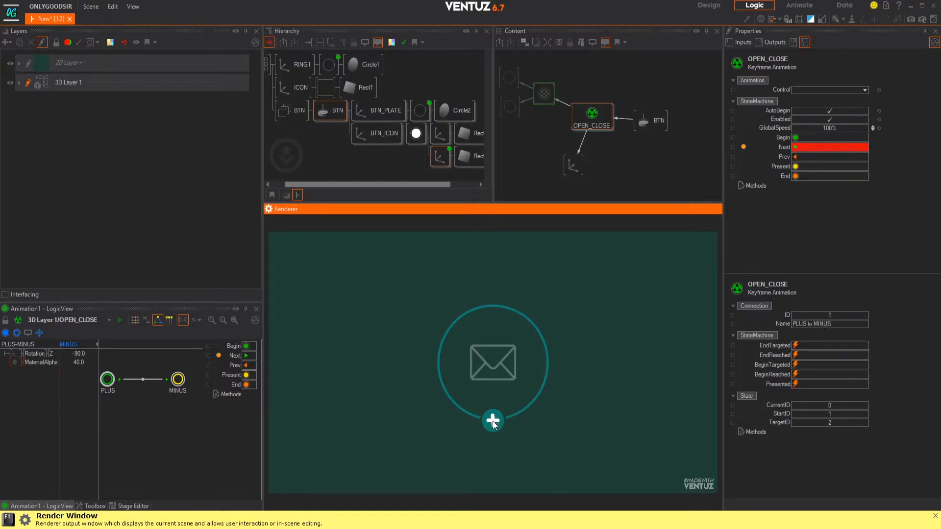
pyautogui.click(498, 421)
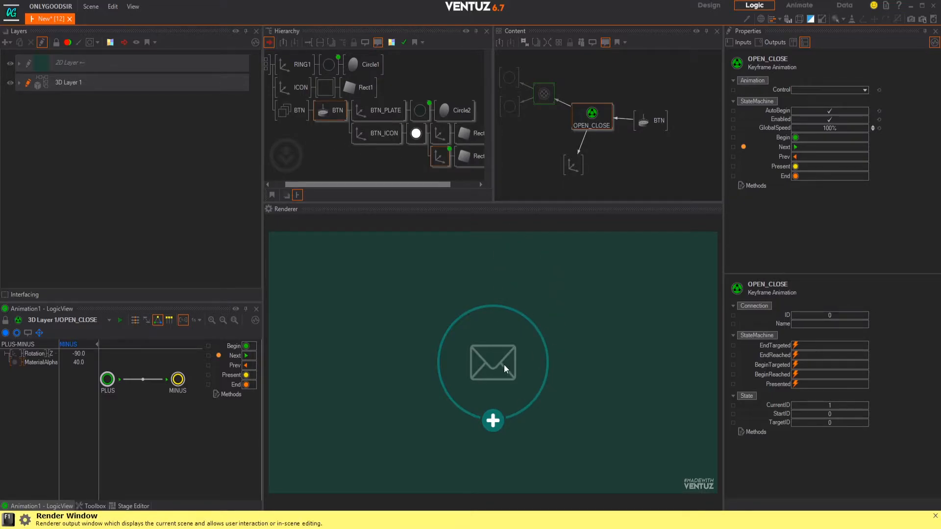
# - Test the rendered plus/minus button again and collapse the BTN touch node's children in the hierarchy
pyautogui.click(493, 426)
pyautogui.click(493, 432)
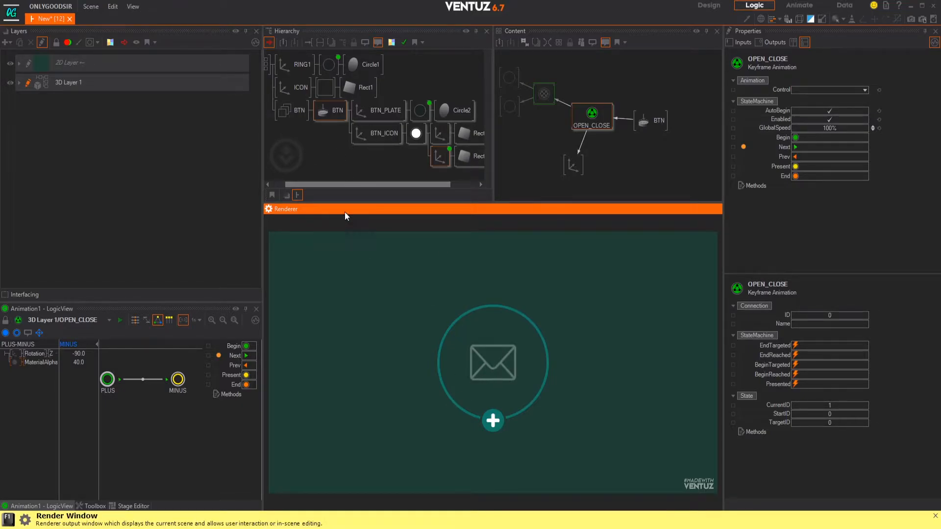
pyautogui.click(310, 141)
pyautogui.scroll(1, 310, 139)
pyautogui.scroll(-1, 309, 135)
pyautogui.middleClick(334, 117)
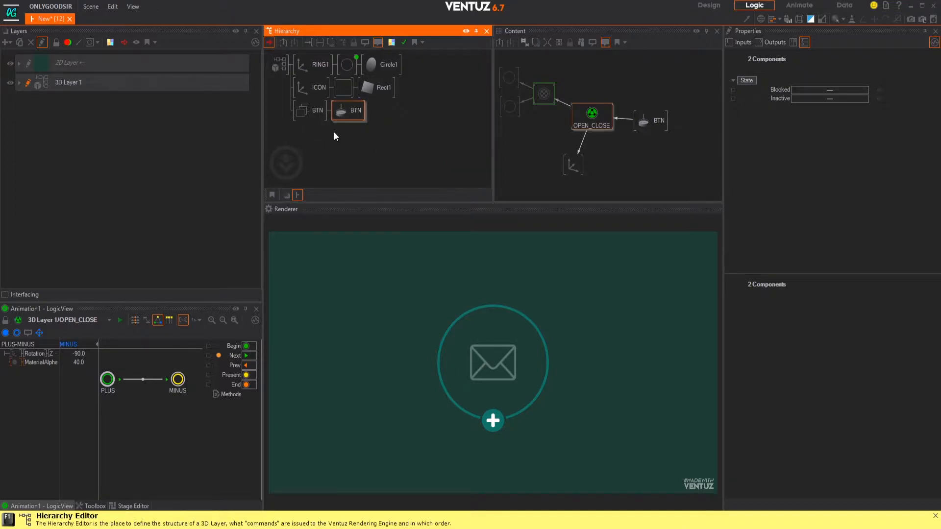
pyautogui.click(325, 141)
pyautogui.write('a')
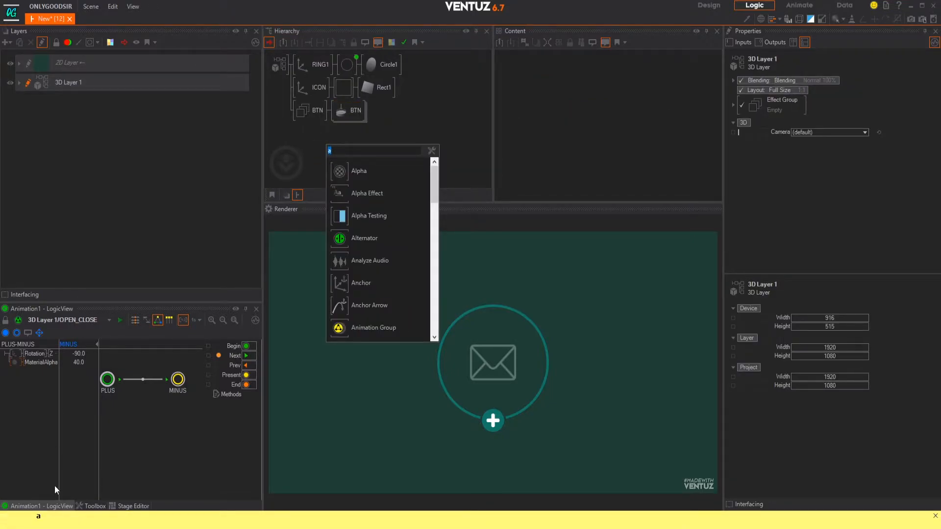
pyautogui.press('Escape')
# - Add a Group node below BTN in the 3D Layer hierarchy and name it COUNTER
pyautogui.click(94, 507)
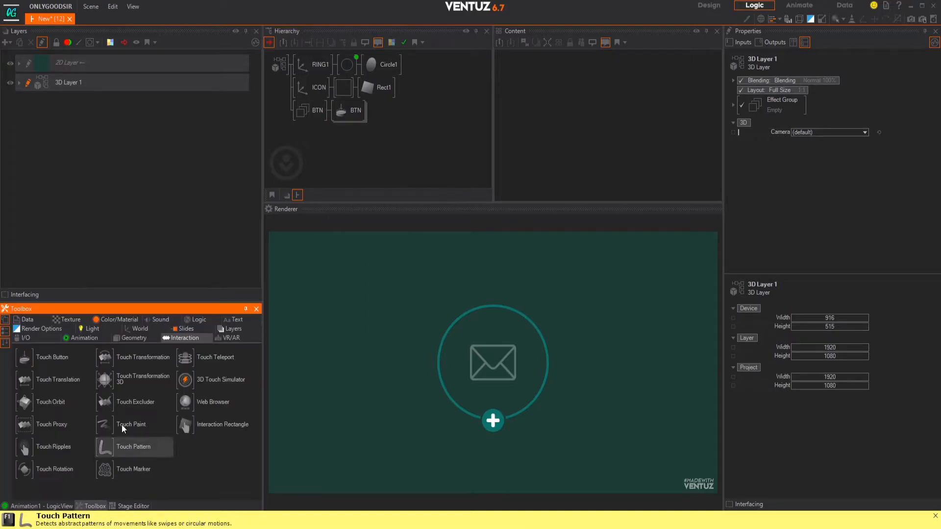
pyautogui.click(132, 330)
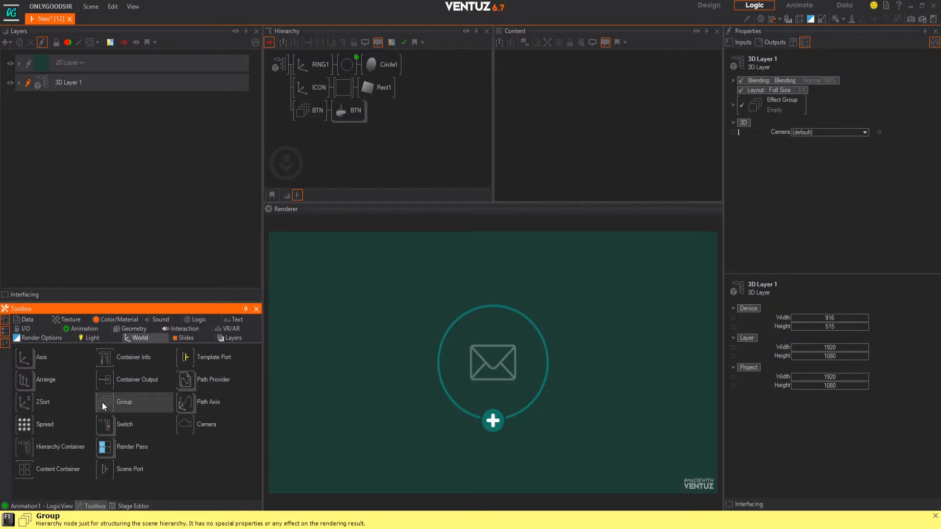
pyautogui.moveTo(305, 122); pyautogui.dragTo(302, 133)
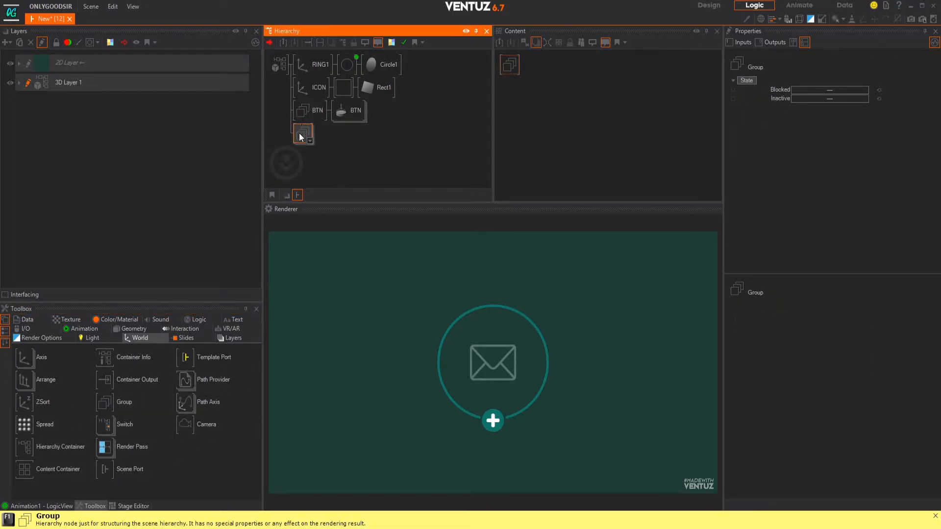
pyautogui.write('COUNTER')
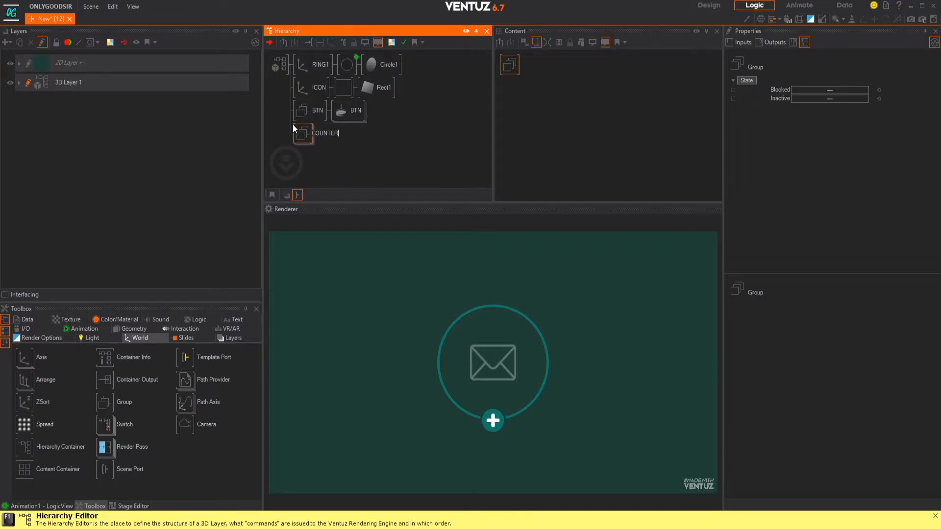
pyautogui.press('Return')
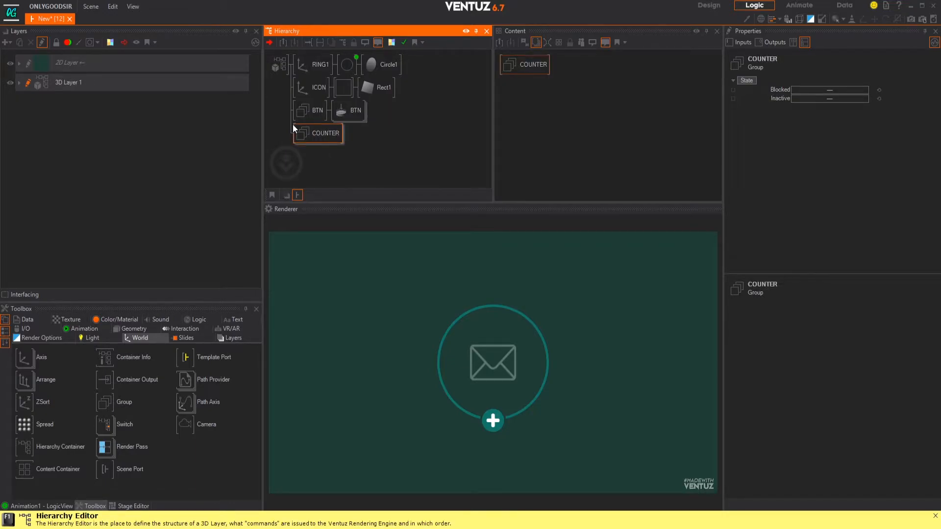
# - Attach an Axis node to the COUNTER group and add a Circle geometry under that axis
pyautogui.click(335, 154)
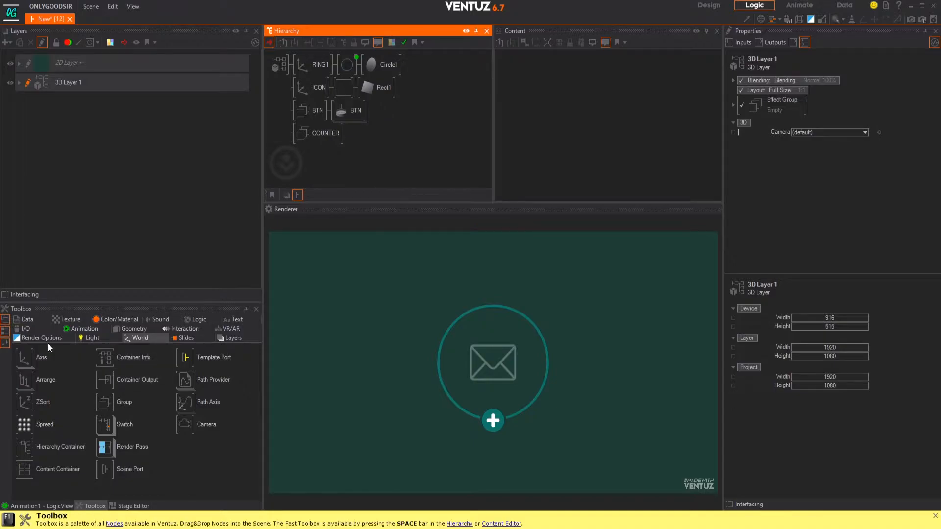
pyautogui.moveTo(25, 360); pyautogui.dragTo(355, 146)
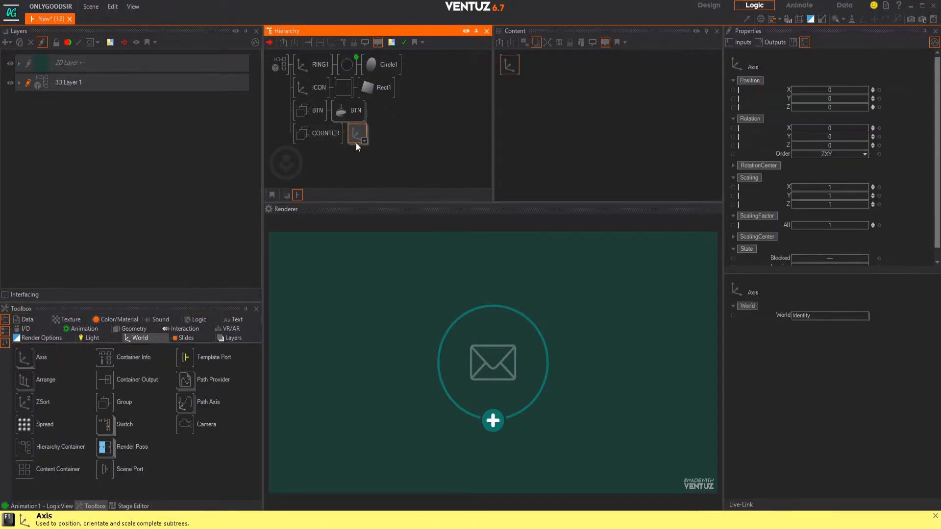
pyautogui.click(120, 329)
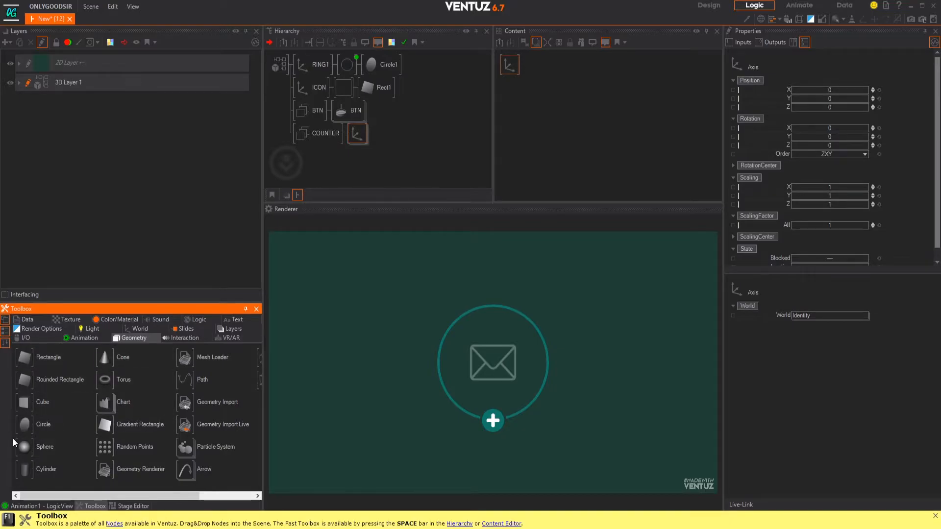
pyautogui.moveTo(23, 424); pyautogui.dragTo(370, 139)
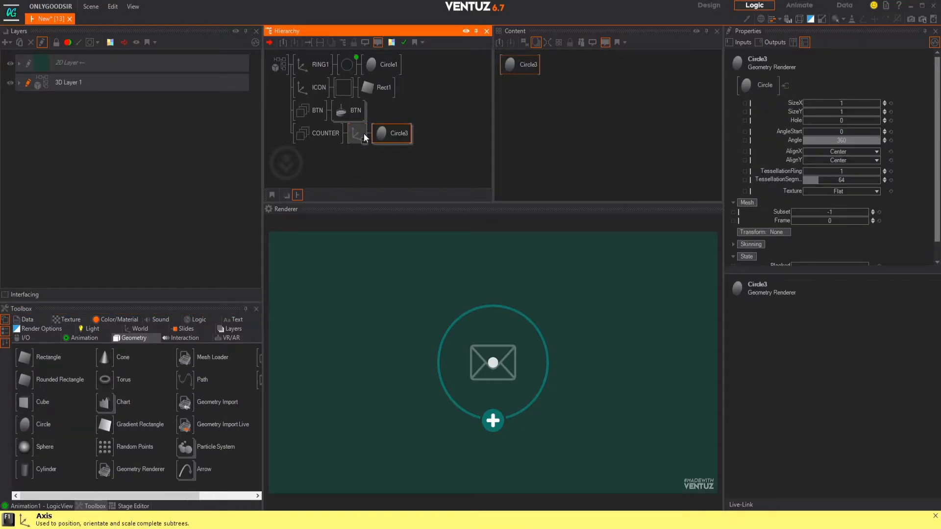
# - Scale the COUNTER axis uniformly to a scaling factor of 1.6
pyautogui.click(358, 135)
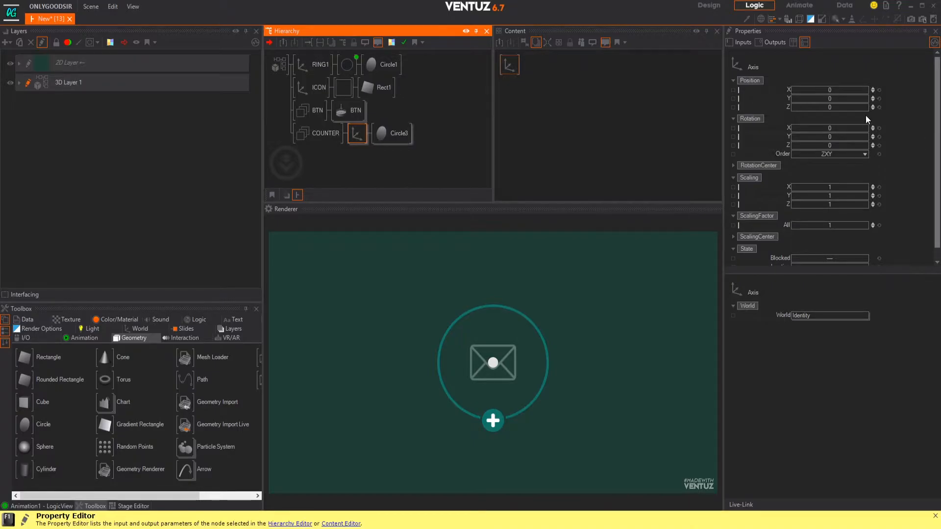
pyautogui.moveTo(834, 227); pyautogui.dragTo(843, 225)
pyautogui.doubleClick(843, 226)
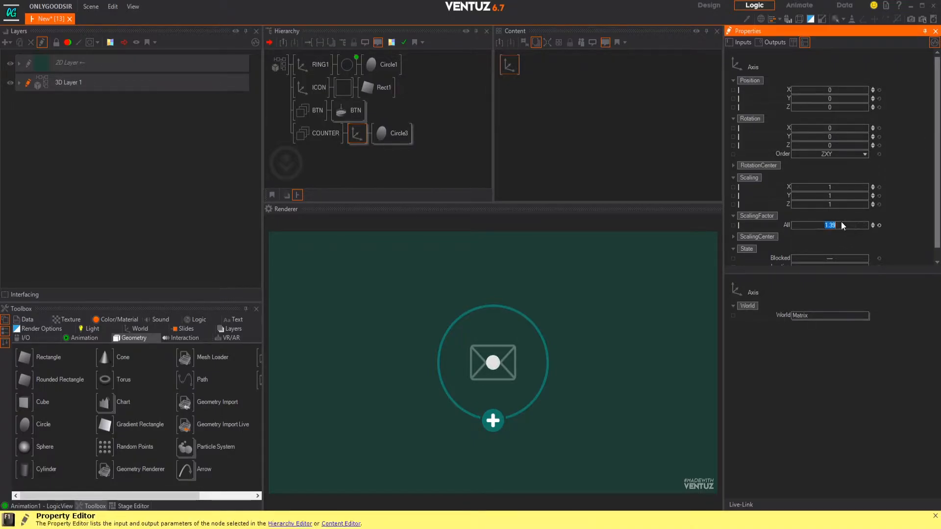
pyautogui.write('2')
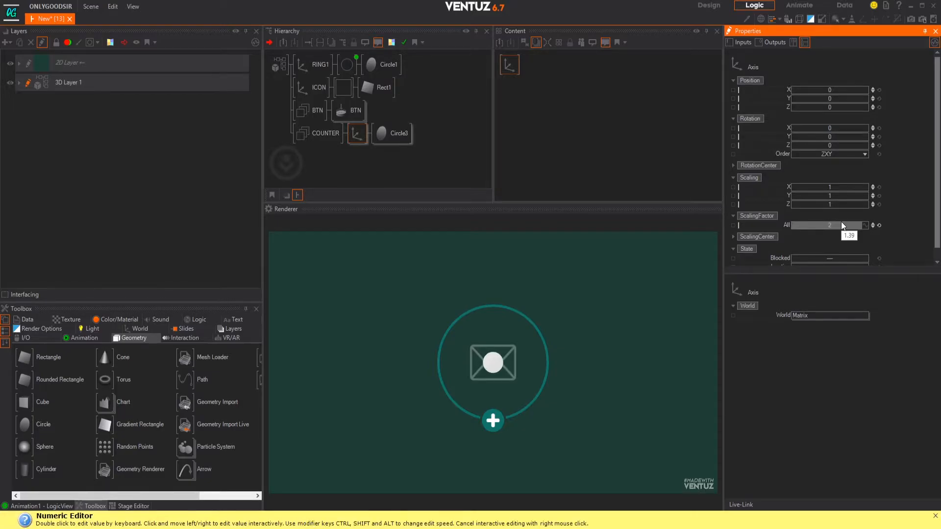
pyautogui.write('1')
pyautogui.press('Return')
pyautogui.moveTo(832, 225); pyautogui.dragTo(843, 226)
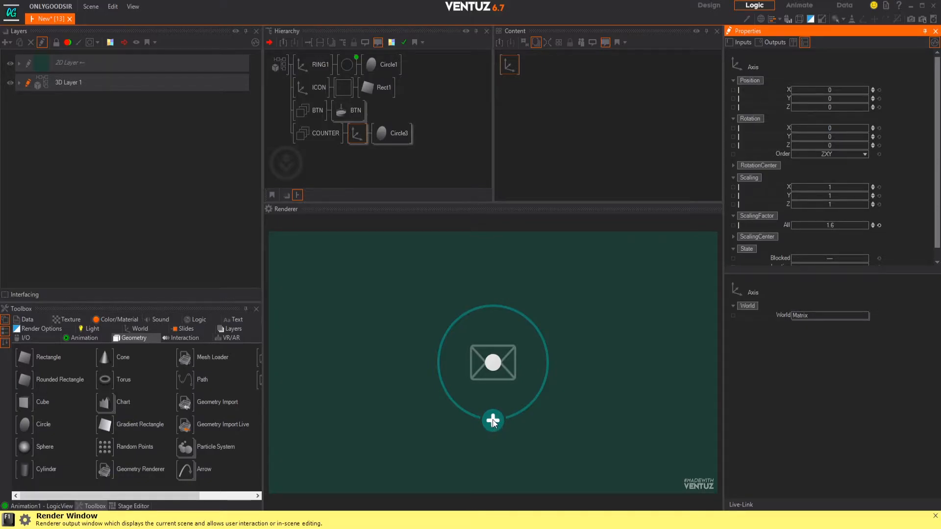
# - Set the COUNTER axis's Y position to -5.5 so the white circle sits over the button
pyautogui.click(361, 132)
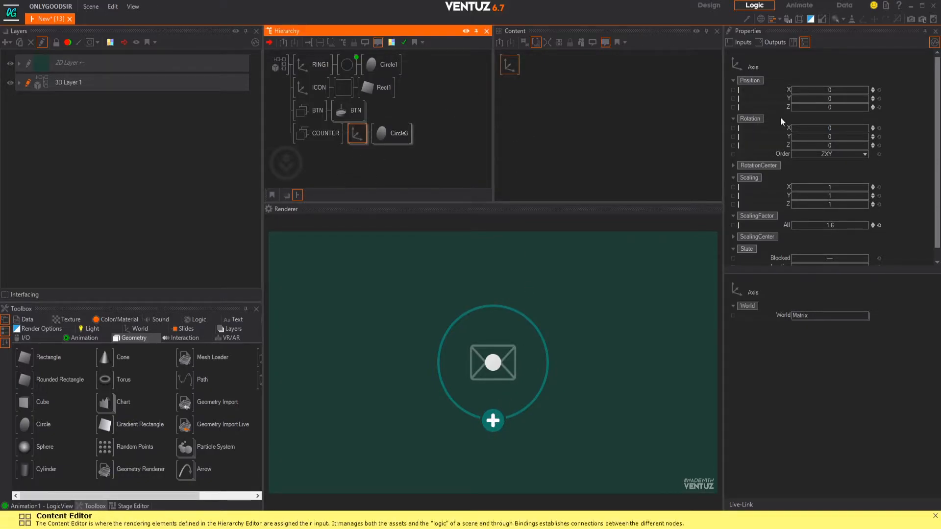
pyautogui.doubleClick(827, 98)
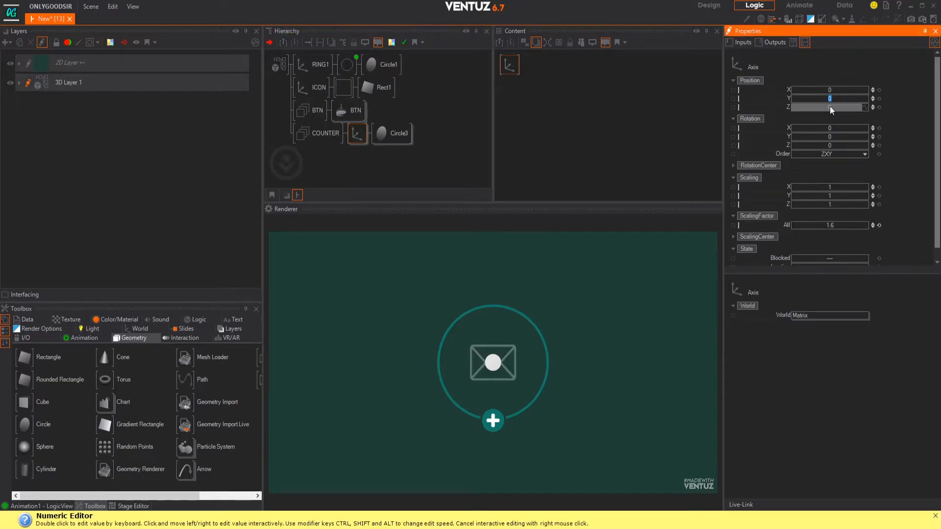
pyautogui.write('-5.5')
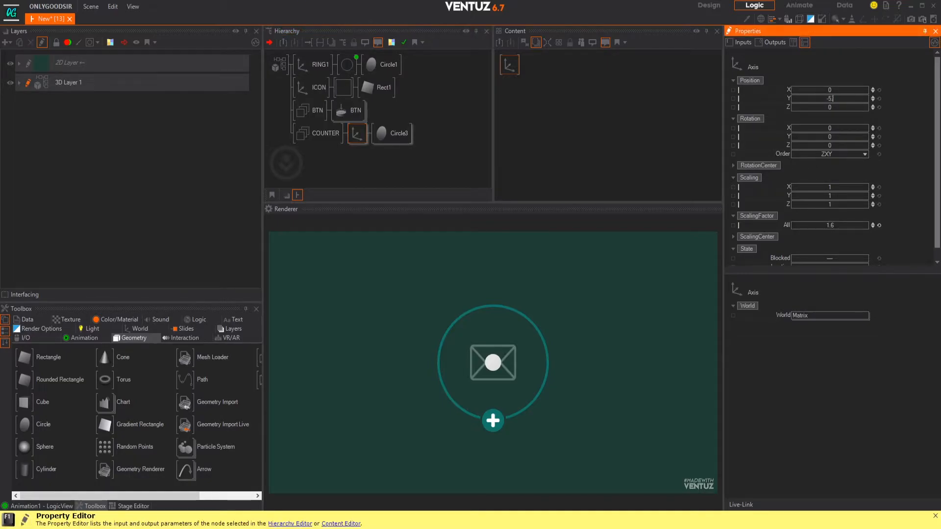
pyautogui.press('Return')
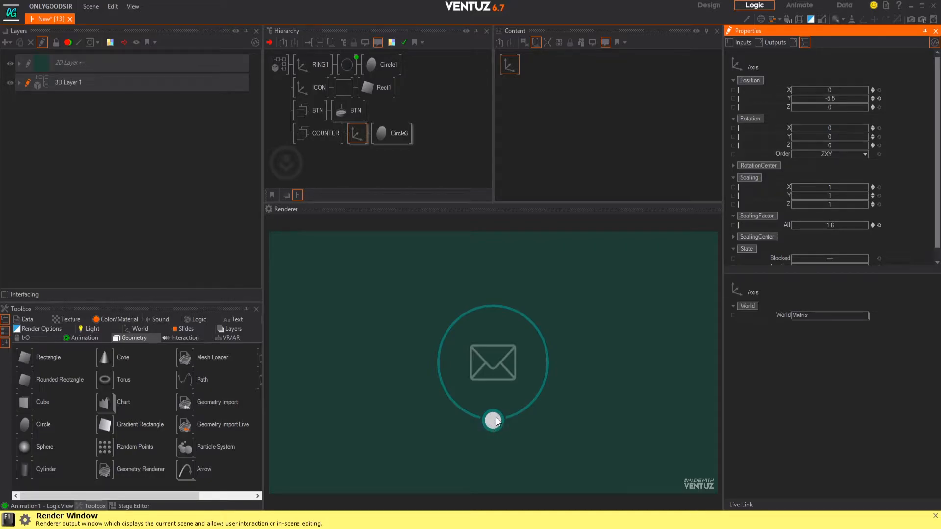
# - Expand the COUNTER axis's RotationCenter properties and try rotating the axis about Z, ending at 42
pyautogui.click(355, 132)
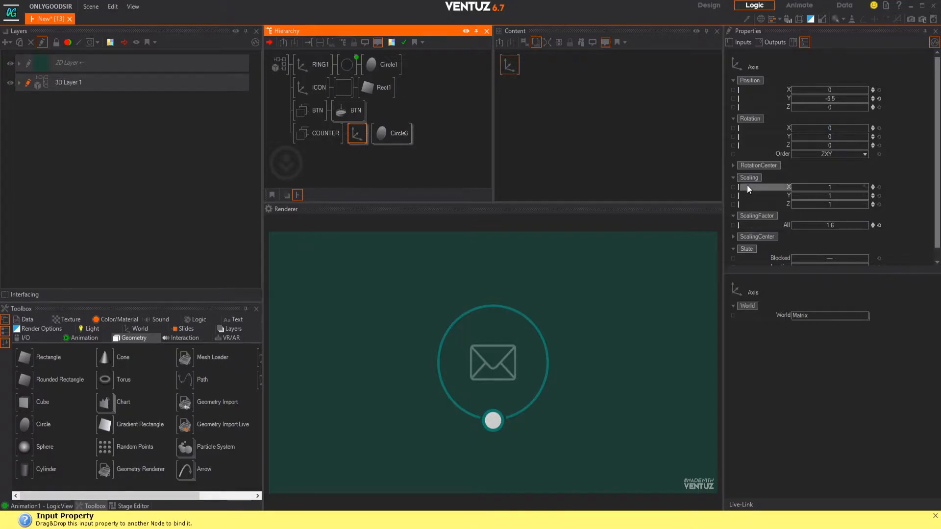
pyautogui.click(734, 165)
pyautogui.moveTo(827, 147); pyautogui.dragTo(818, 147)
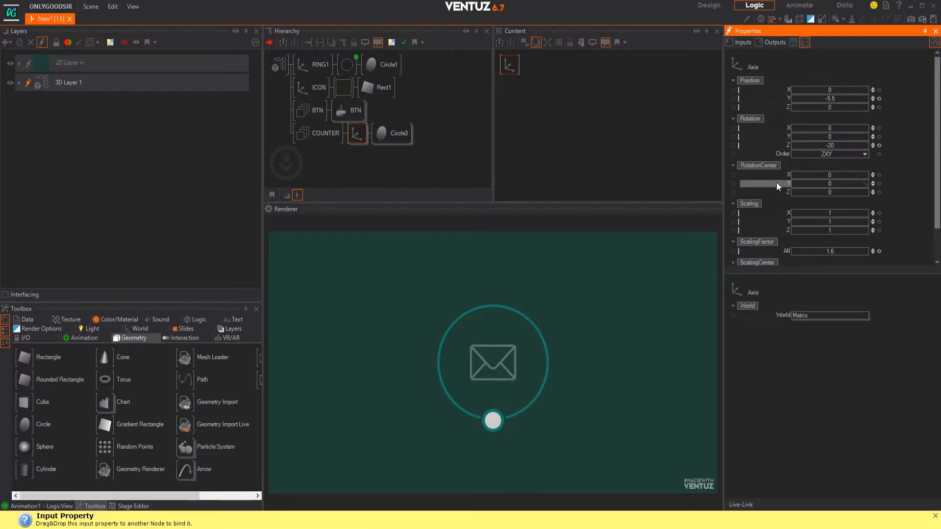
pyautogui.moveTo(831, 145); pyautogui.dragTo(845, 201)
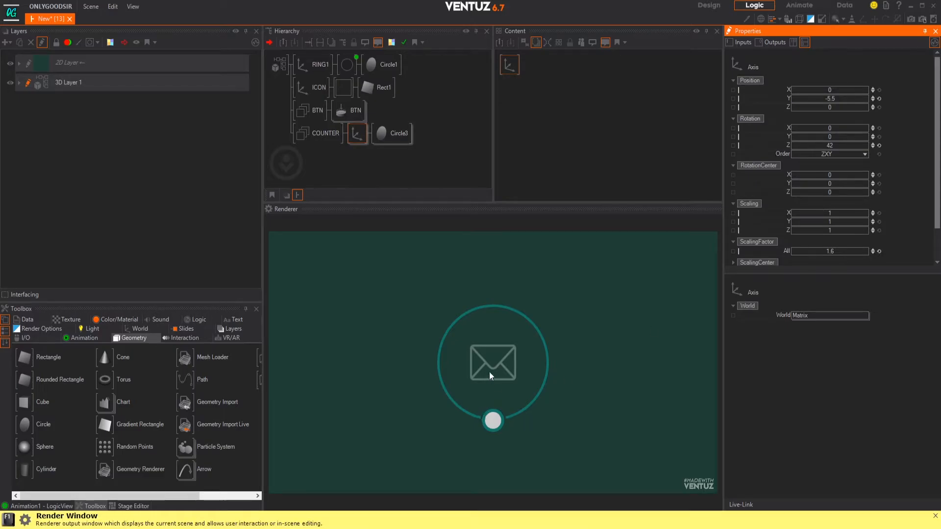
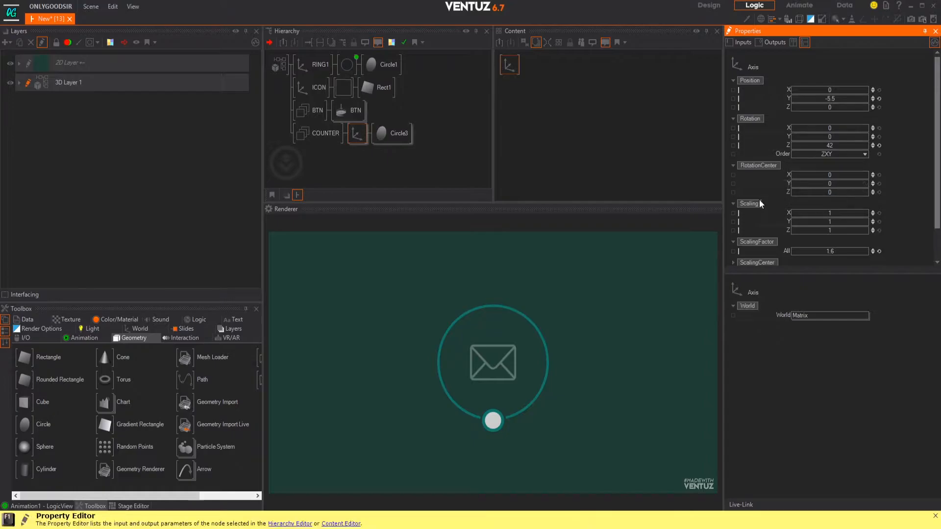
# - Try a rotation center Z value of 5.5 on the COUNTER axis, then reset its rotation and rotation center
pyautogui.doubleClick(830, 192)
pyautogui.write('5.5')
pyautogui.moveTo(852, 145)
pyautogui.mouseDown()
pyautogui.moveTo(882, 145)
pyautogui.moveTo(852, 138)
pyautogui.mouseUp()
pyautogui.click(879, 137)
pyautogui.click(879, 192)
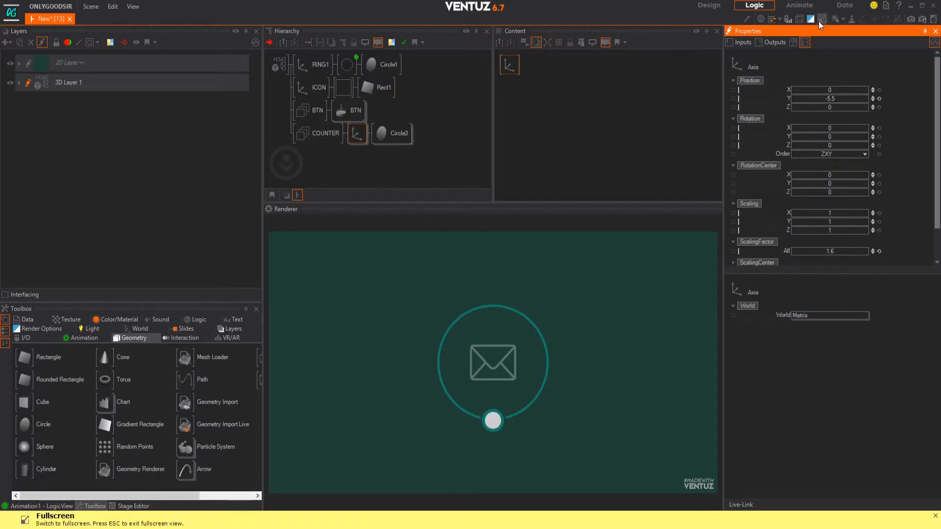
# - Turn on wireframe rendering and the bounding box overlay, and select the COUNTER axis to see its pivot
pyautogui.click(760, 19)
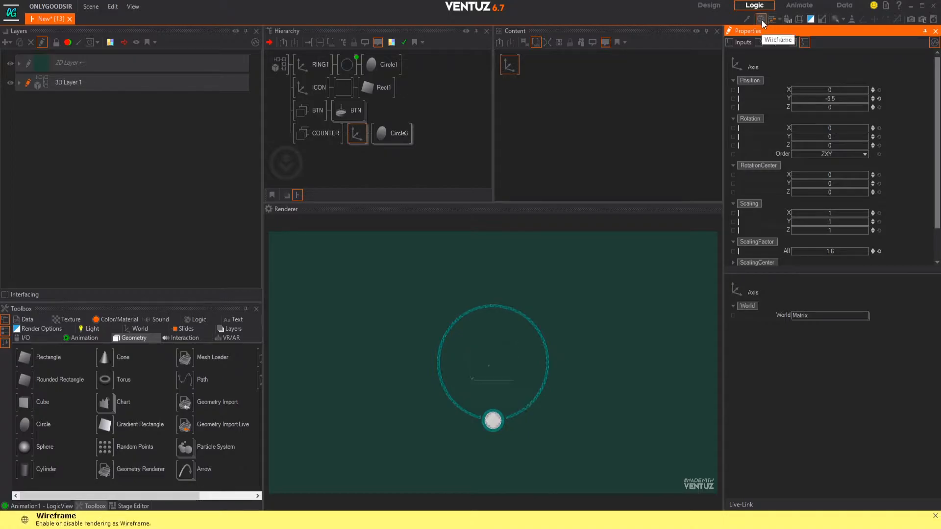
pyautogui.click(799, 19)
pyautogui.click(355, 133)
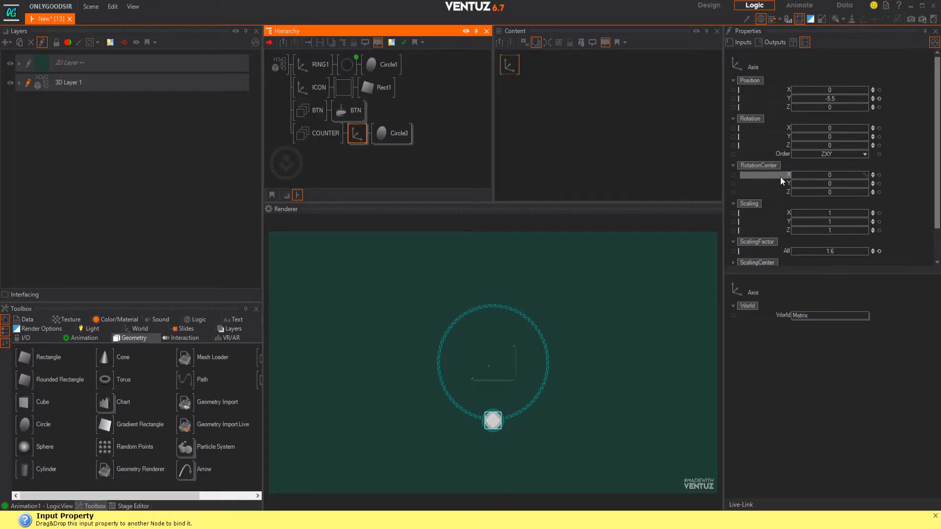
# - Set the COUNTER axis's rotation center Y to 5.5 and rotate it about Z to 121 so the circle orbits the ring
pyautogui.moveTo(826, 183); pyautogui.dragTo(850, 181)
pyautogui.doubleClick(834, 184)
pyautogui.write('5.5')
pyautogui.press('Return')
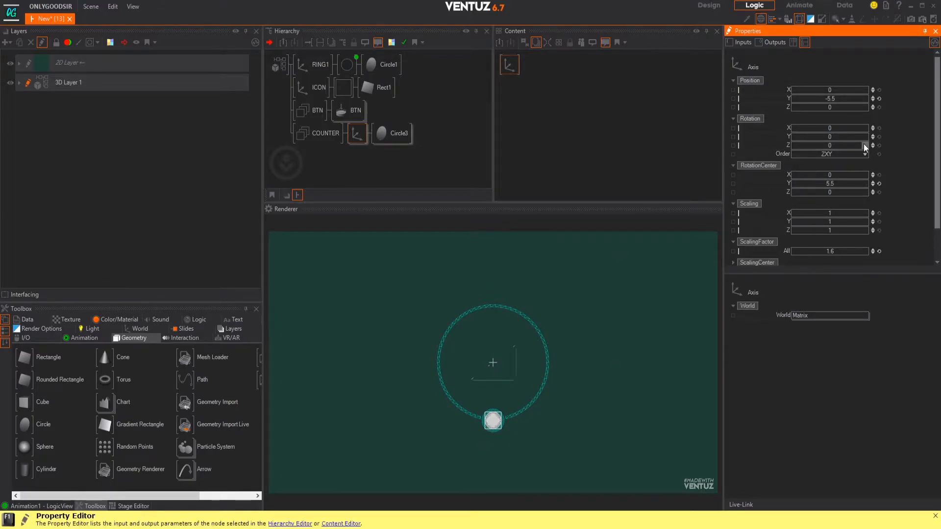
pyautogui.moveTo(818, 146); pyautogui.dragTo(839, 146)
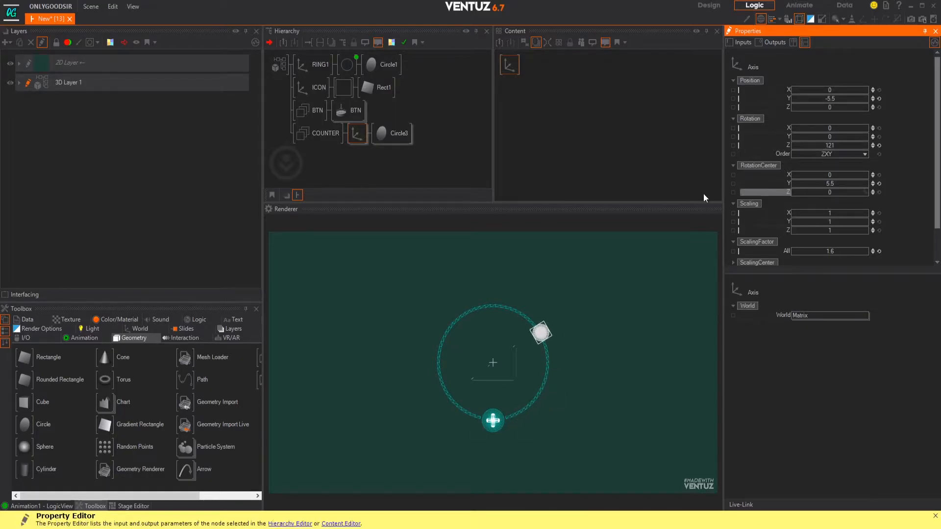
# - Compare the render with the wireframe and bounding box overlays, collapse the RotationCenter properties, and leave both overlays off
pyautogui.click(760, 19)
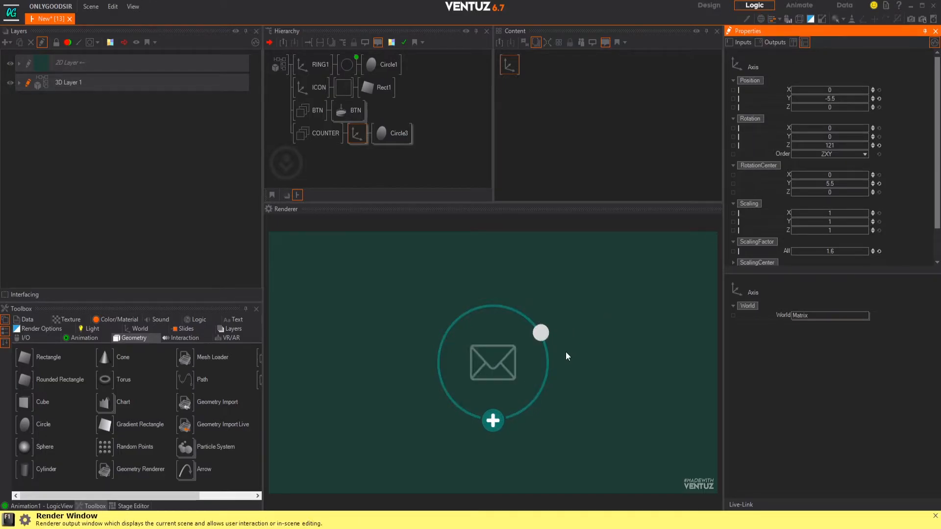
pyautogui.click(759, 20)
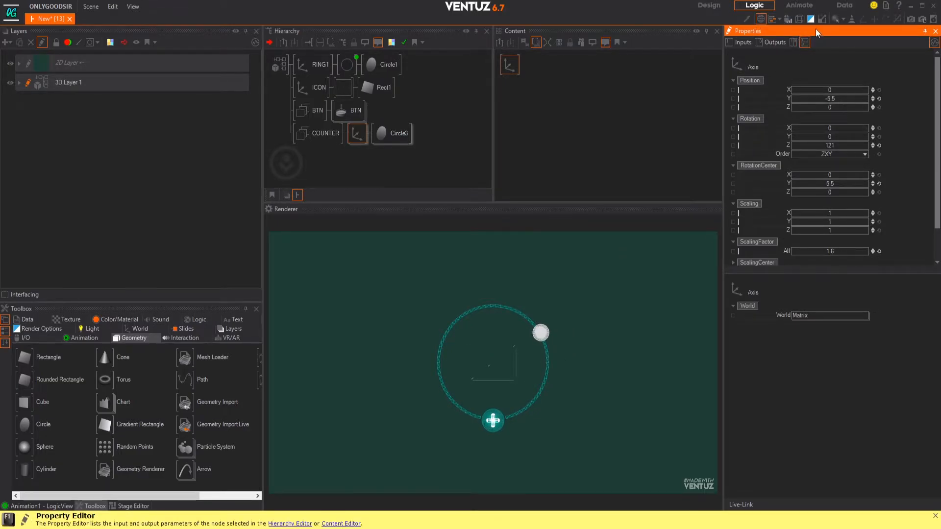
pyautogui.click(759, 19)
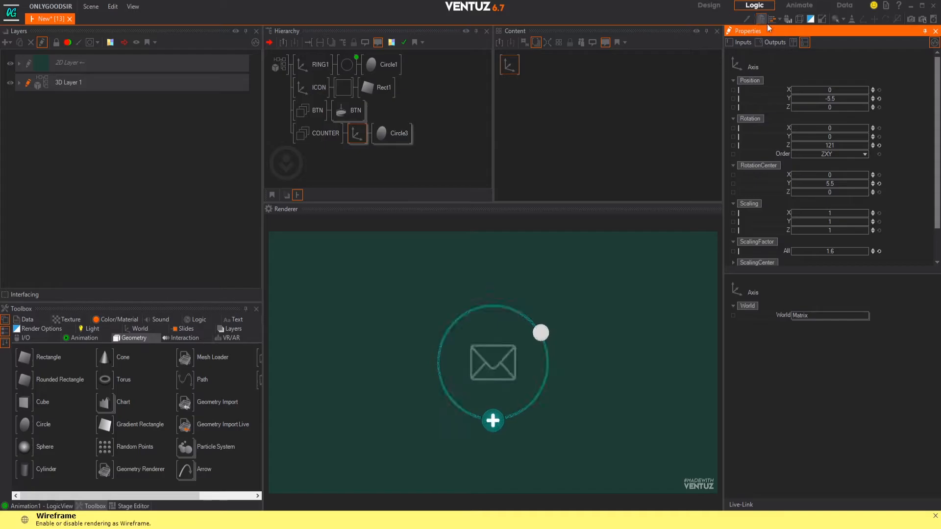
pyautogui.click(800, 20)
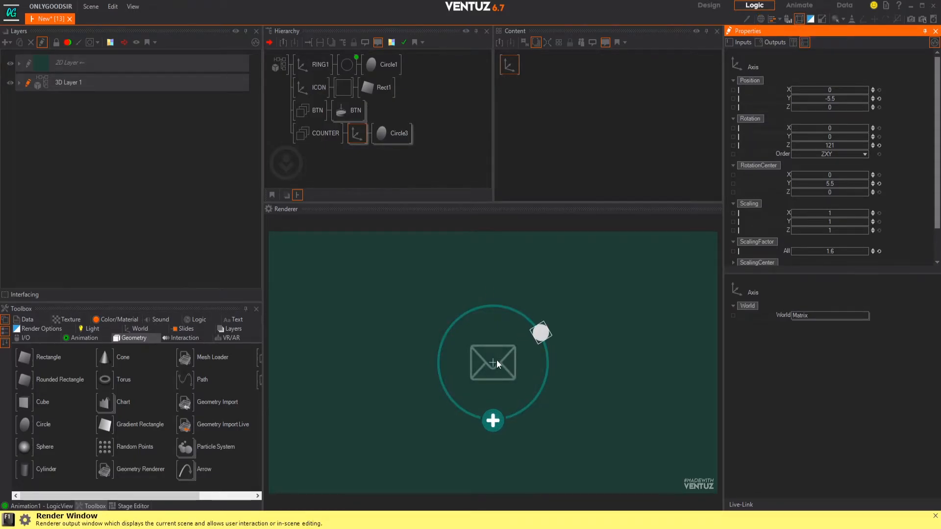
pyautogui.click(734, 166)
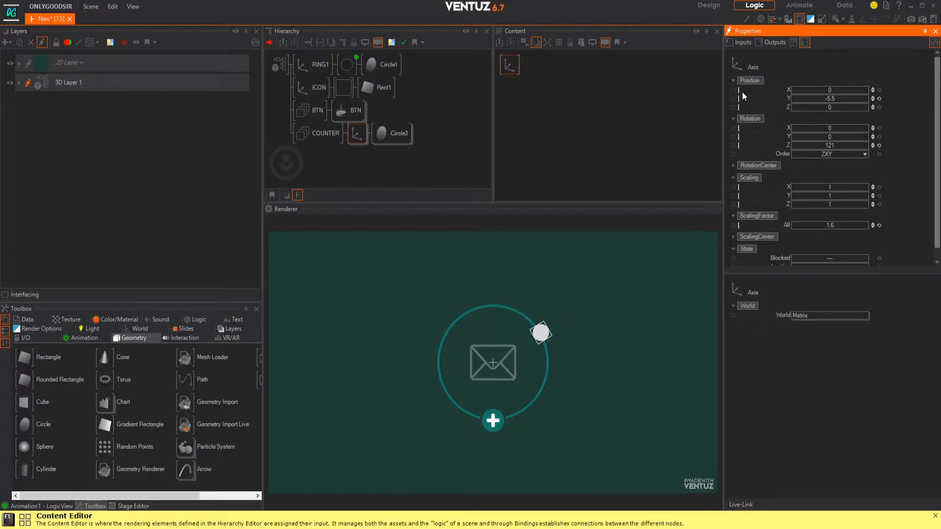
pyautogui.click(799, 20)
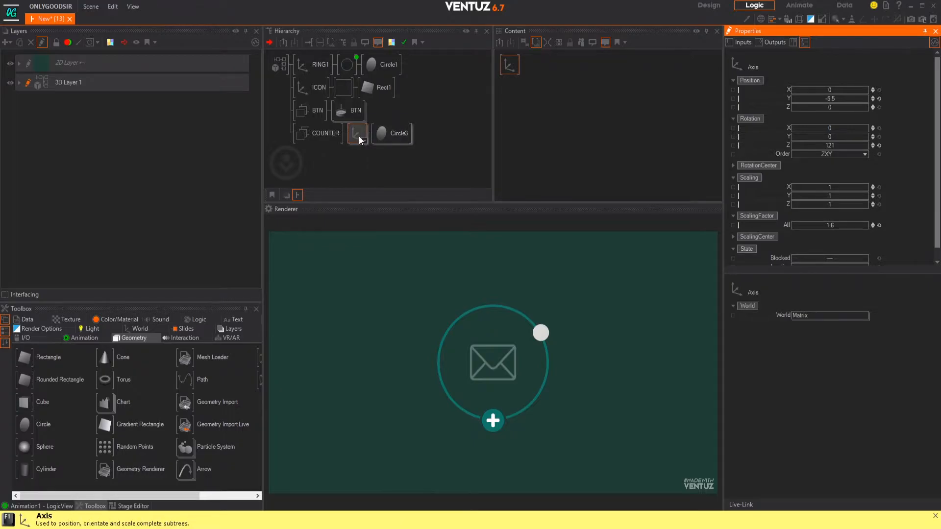
# - Set the COUNTER circle axis's Z rotation to about 126.9 and name the axis "plus"
pyautogui.moveTo(832, 145); pyautogui.dragTo(800, 148)
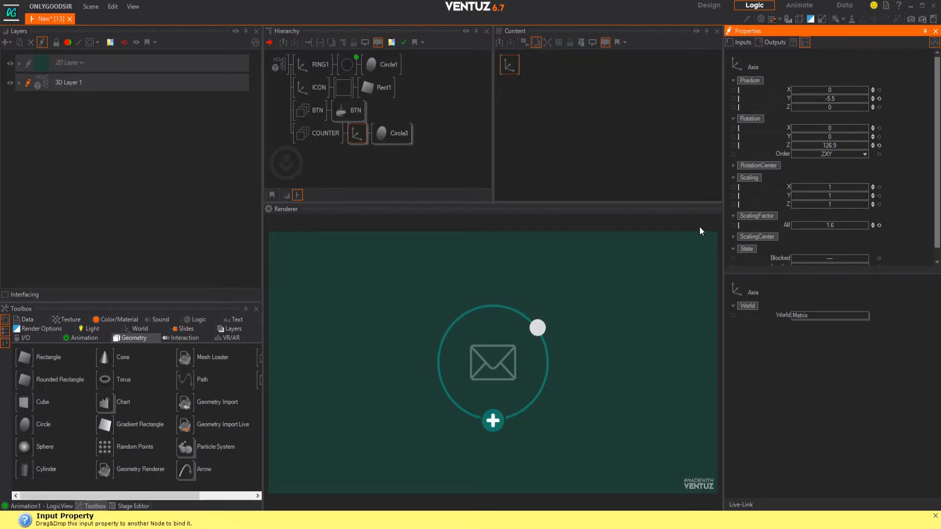
pyautogui.click(361, 171)
pyautogui.click(357, 134)
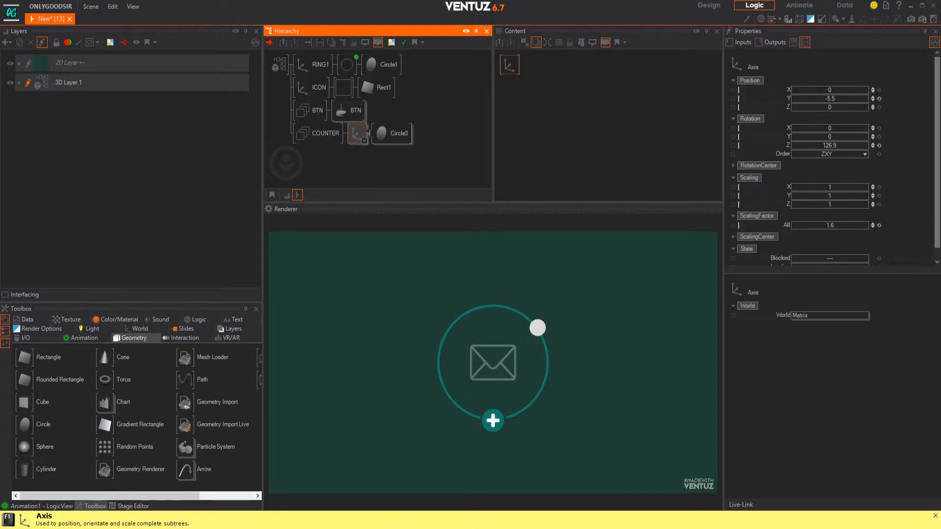
pyautogui.write('plus')
pyautogui.press('Return')
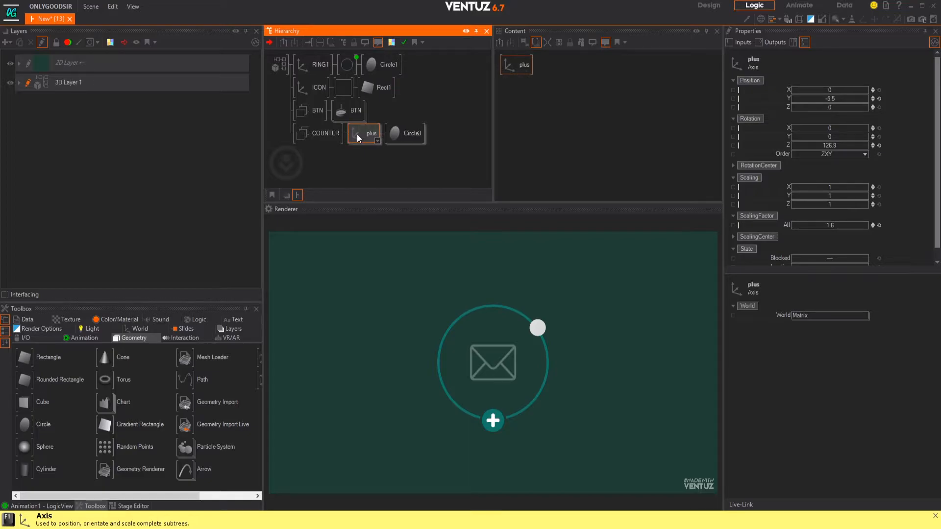
# - Duplicate the plus axis with its circle under COUNTER, name the copy MINUS, and rename the original PLUS
pyautogui.keyDown('ctrl'); pyautogui.moveTo(360, 138); pyautogui.dragTo(358, 153); pyautogui.keyUp('ctrl')
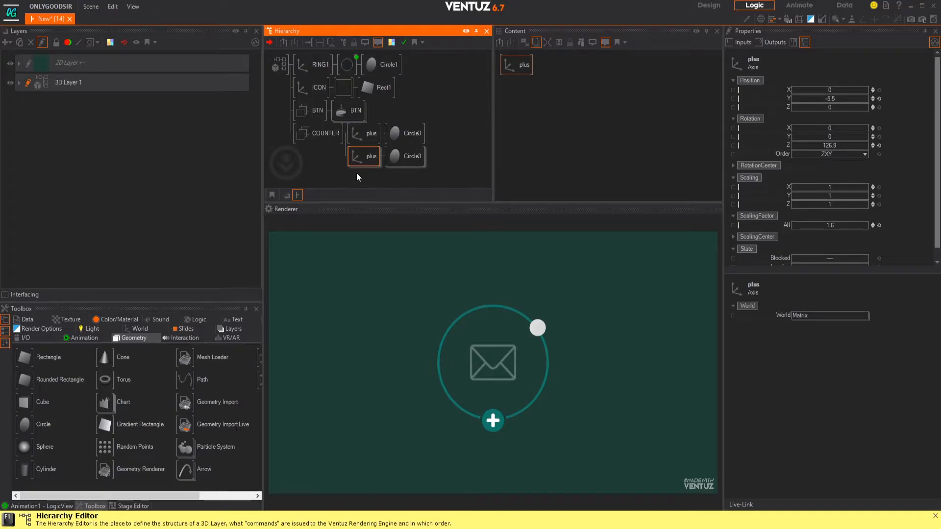
pyautogui.write('MINUS')
pyautogui.press('Return')
pyautogui.doubleClick(372, 133)
pyautogui.write('PLUS')
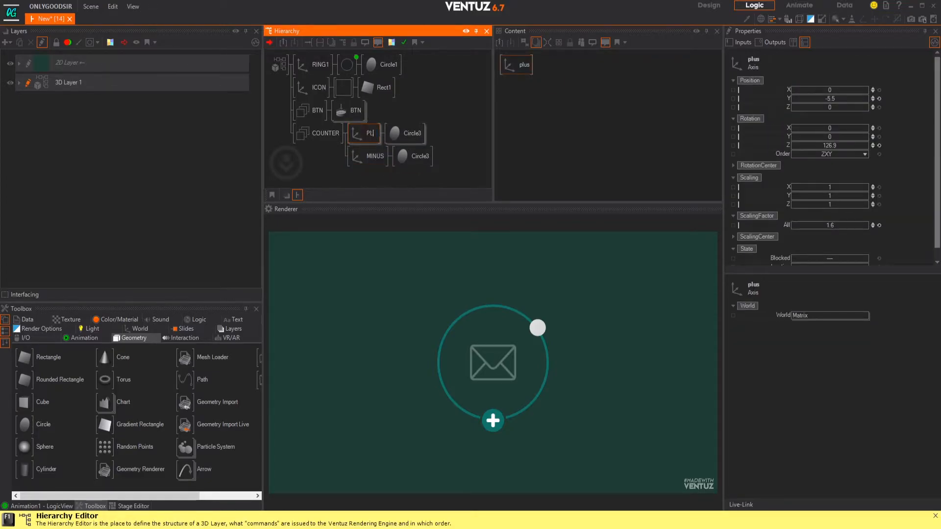
pyautogui.press('Return')
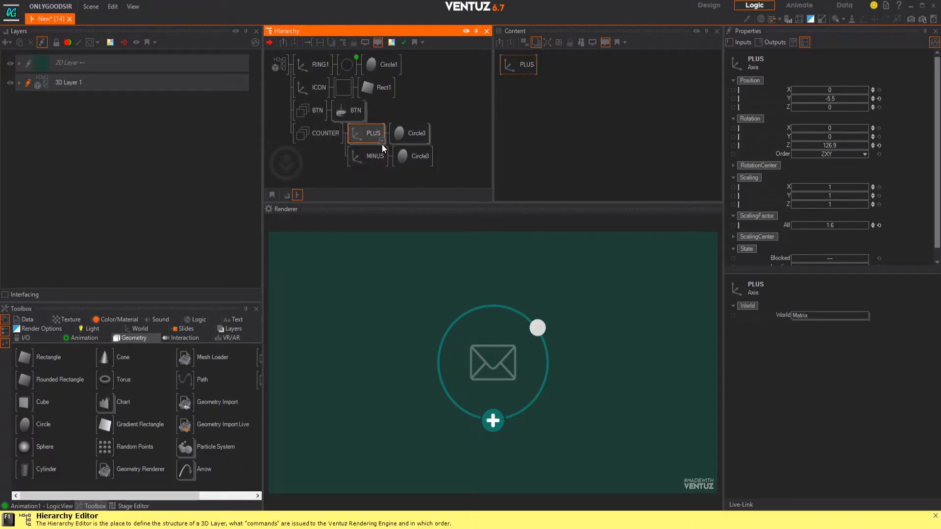
# - Separate the two counter circles along the ring by setting Z rotation to about 66.4 on MINUS and 120.4 on PLUS
pyautogui.click(365, 157)
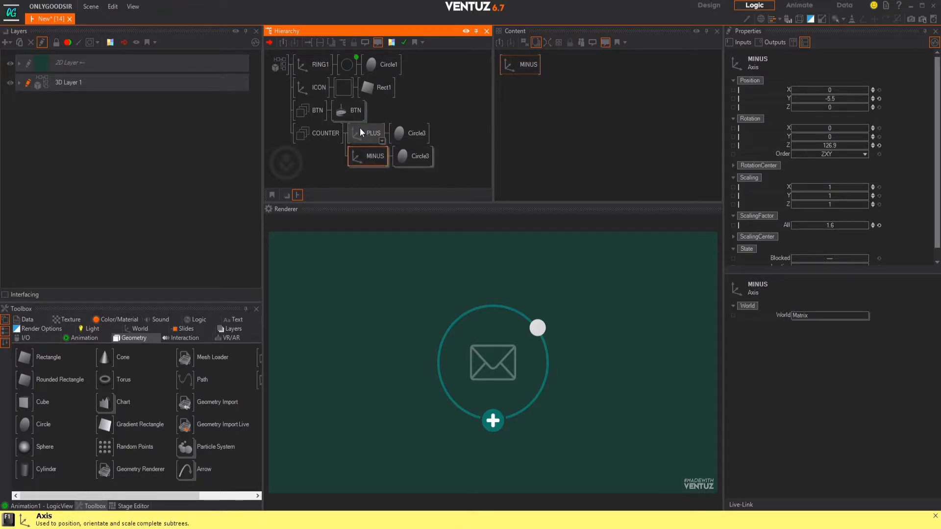
pyautogui.click(361, 132)
pyautogui.click(364, 153)
pyautogui.moveTo(846, 145); pyautogui.dragTo(786, 144)
pyautogui.click(369, 129)
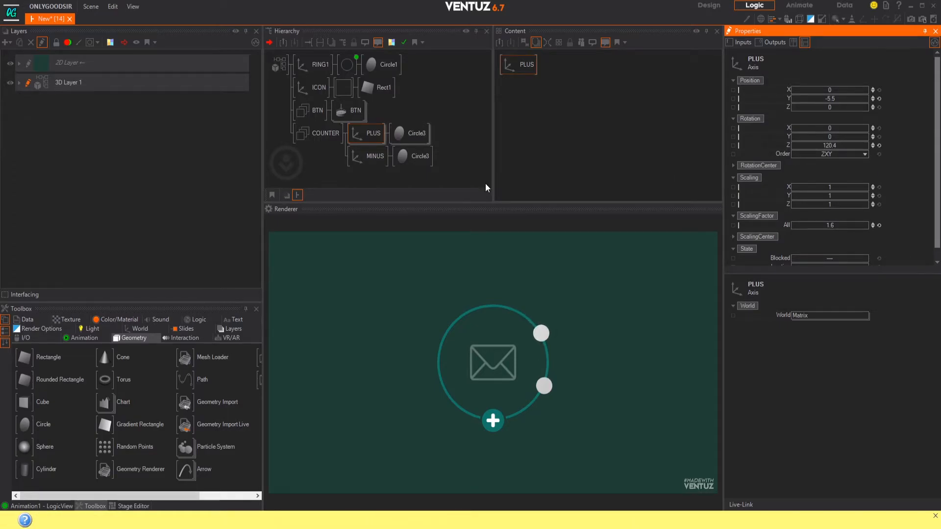
# - Duplicate the MINUS axis with its circle and name the axis between PLUS and MINUS VALUE
pyautogui.click(372, 156)
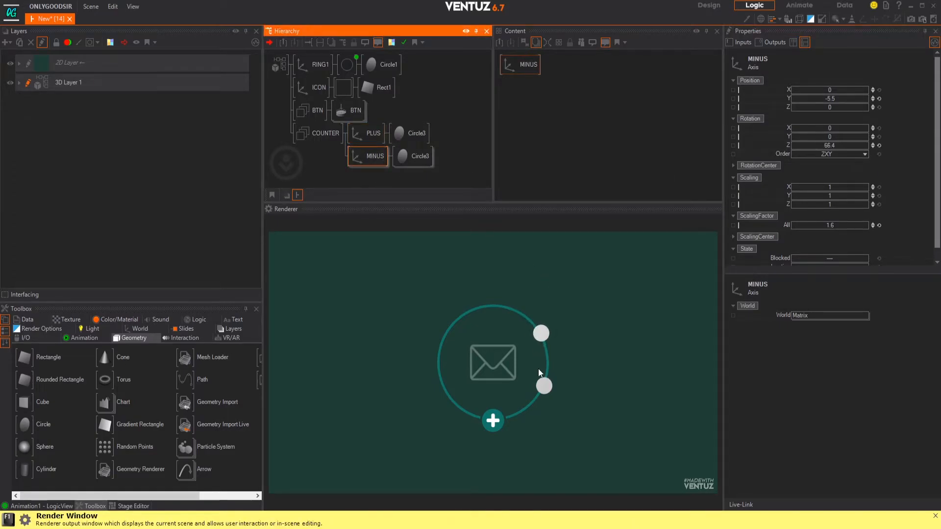
pyautogui.keyDown('ctrl'); pyautogui.moveTo(368, 149); pyautogui.dragTo(369, 150); pyautogui.keyUp('ctrl')
pyautogui.click(363, 160)
pyautogui.scroll(-1, 376, 125)
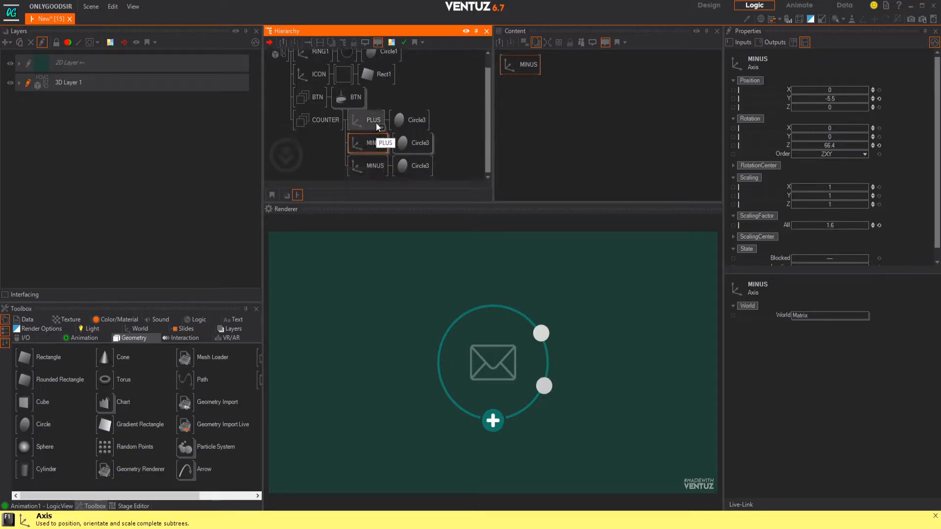
pyautogui.doubleClick(368, 143)
pyautogui.write('VALUE')
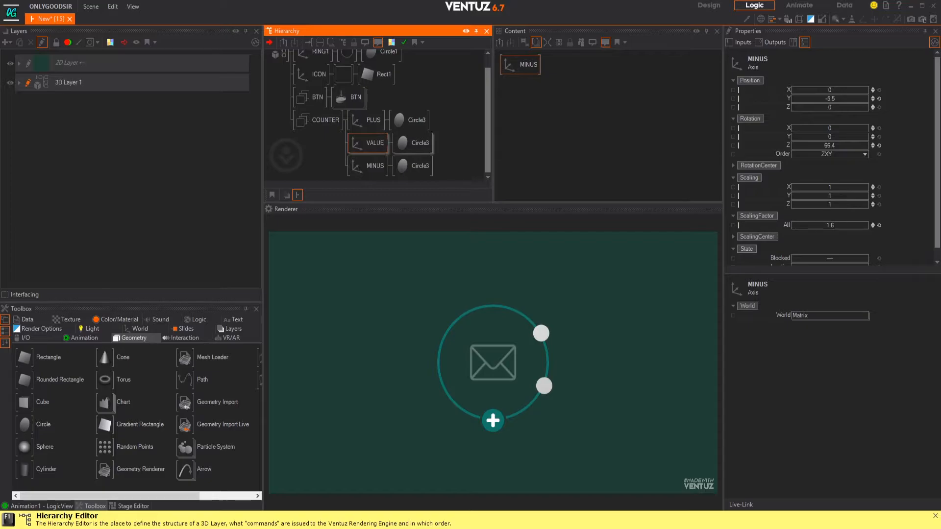
pyautogui.press('Return')
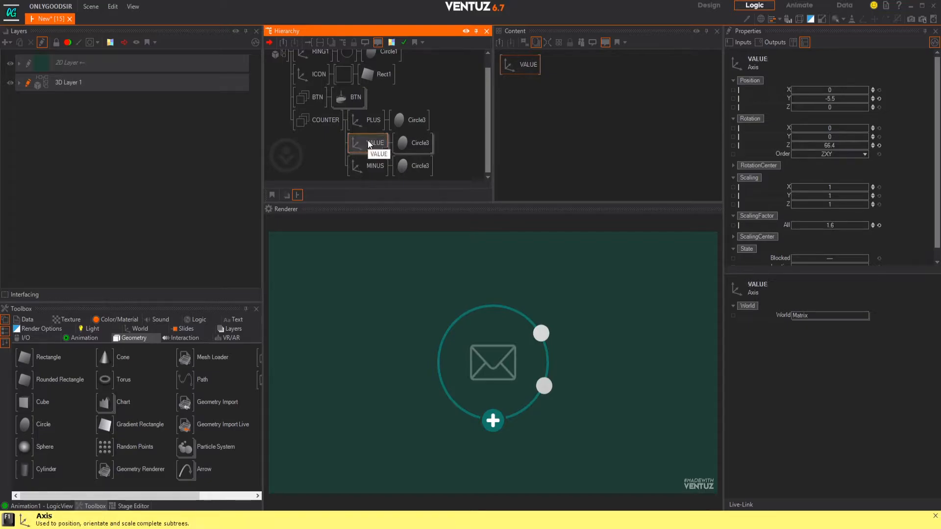
# - Reset the VALUE axis's Z rotation and set it to 90
pyautogui.click(410, 143)
pyautogui.click(367, 143)
pyautogui.click(868, 145)
pyautogui.click(878, 145)
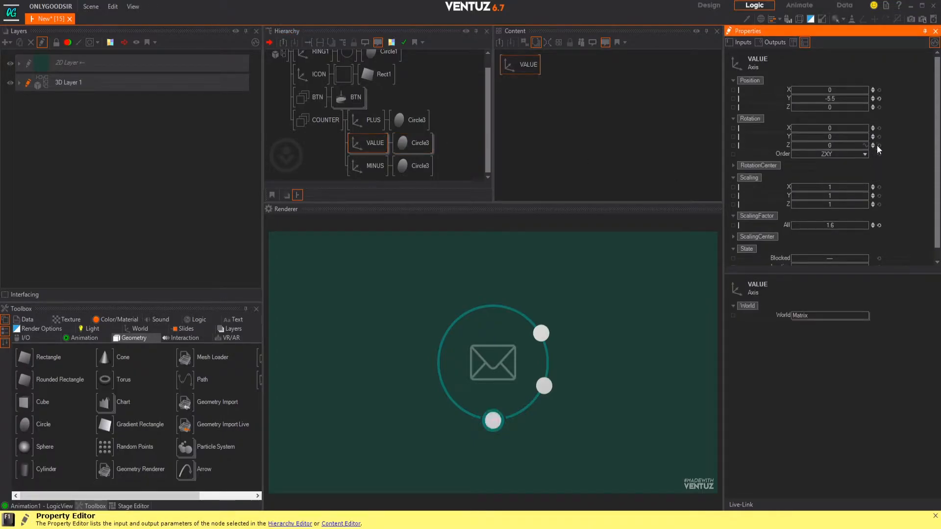
pyautogui.moveTo(834, 146); pyautogui.dragTo(850, 147)
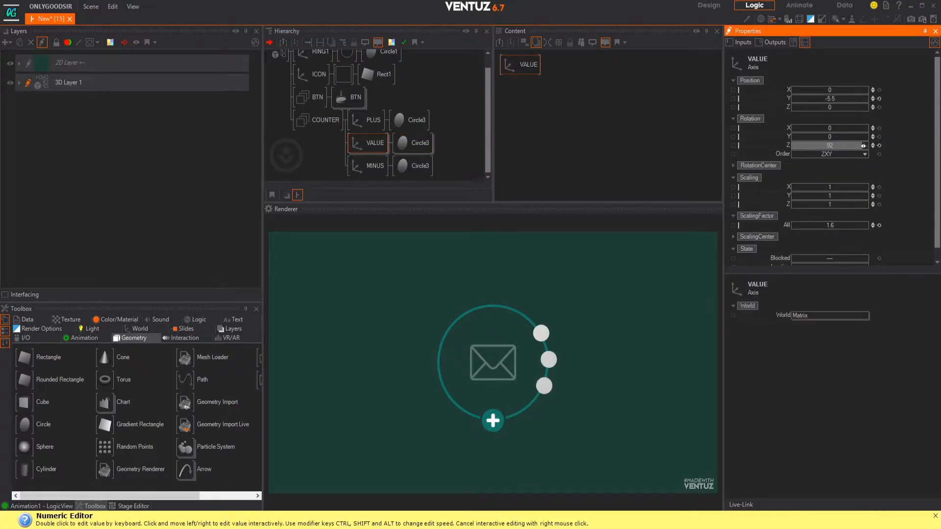
pyautogui.doubleClick(848, 146)
pyautogui.write('90')
pyautogui.press('Return')
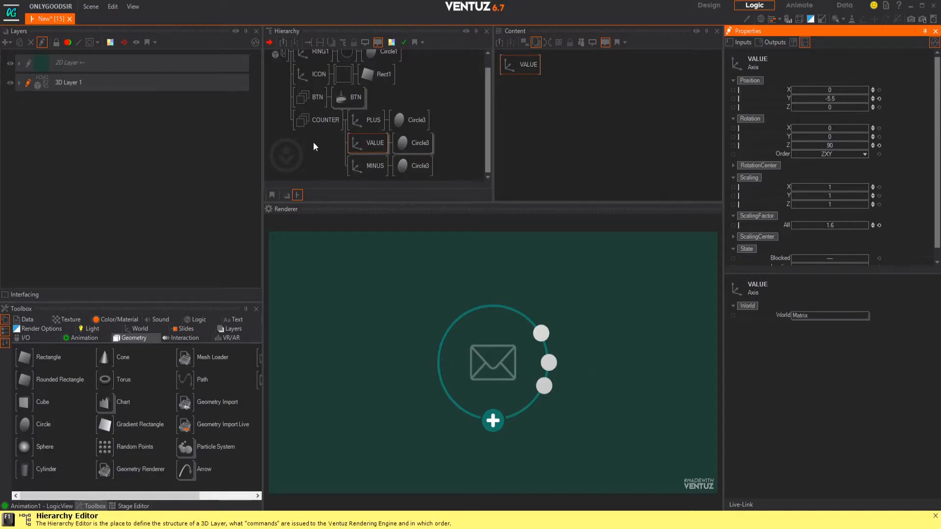
# - Adjust the spacing around the VALUE circle by fine-tuning the Z rotation of MINUS and setting PLUS to about 123.6
pyautogui.click(358, 163)
pyautogui.moveTo(839, 146)
pyautogui.mouseDown()
pyautogui.moveTo(829, 146)
pyautogui.moveTo(848, 147)
pyautogui.mouseUp()
pyautogui.click(367, 120)
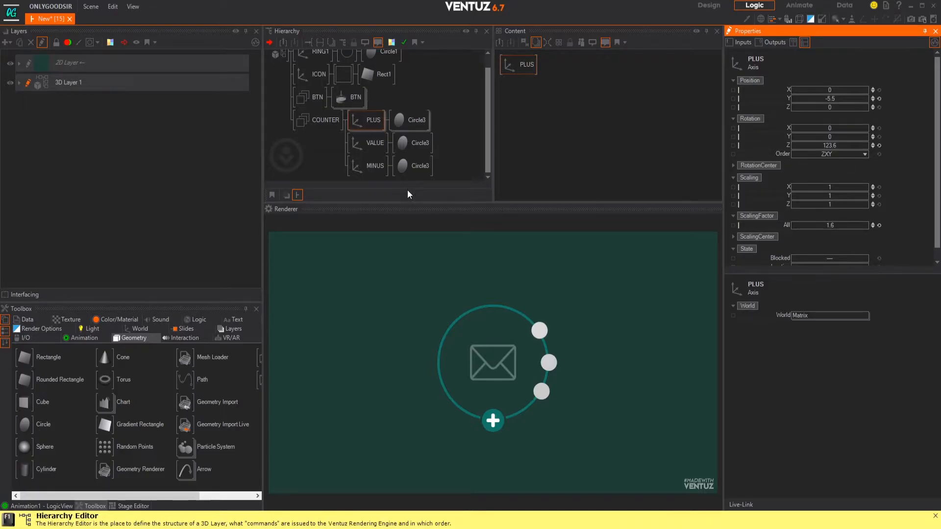
# - Set the VALUE axis's overall scaling factor to 2.46 and Z rotation to 91.9, checking it briefly with the bounding box overlay
pyautogui.click(391, 144)
pyautogui.click(376, 145)
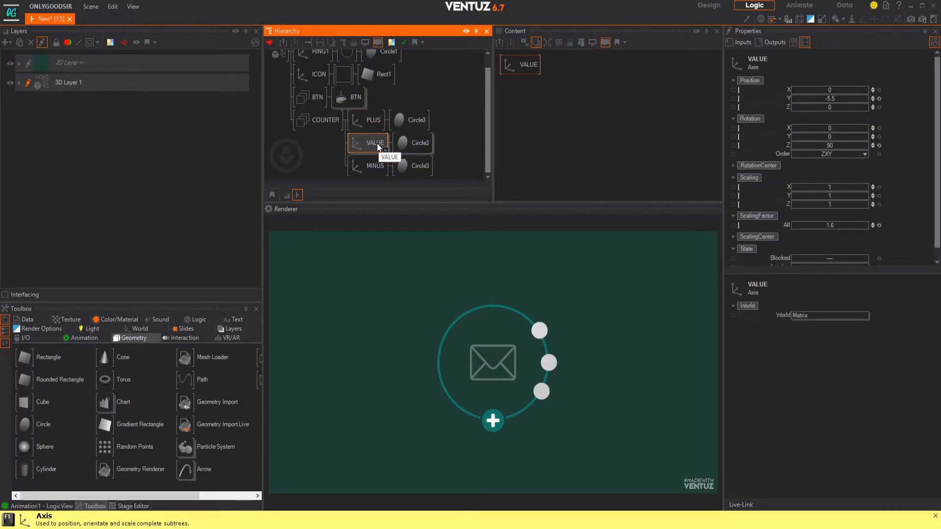
pyautogui.moveTo(835, 227); pyautogui.dragTo(859, 225)
pyautogui.moveTo(836, 148); pyautogui.dragTo(841, 148)
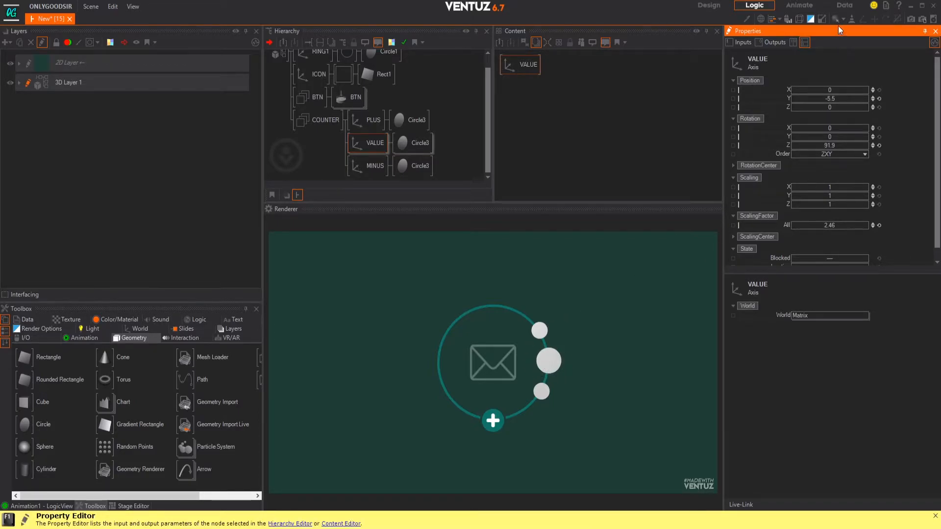
pyautogui.click(798, 19)
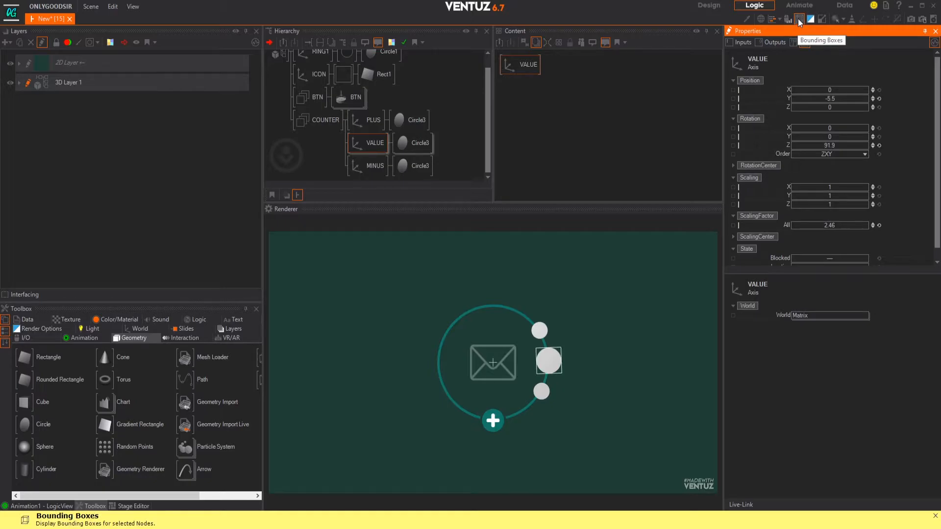
pyautogui.click(798, 20)
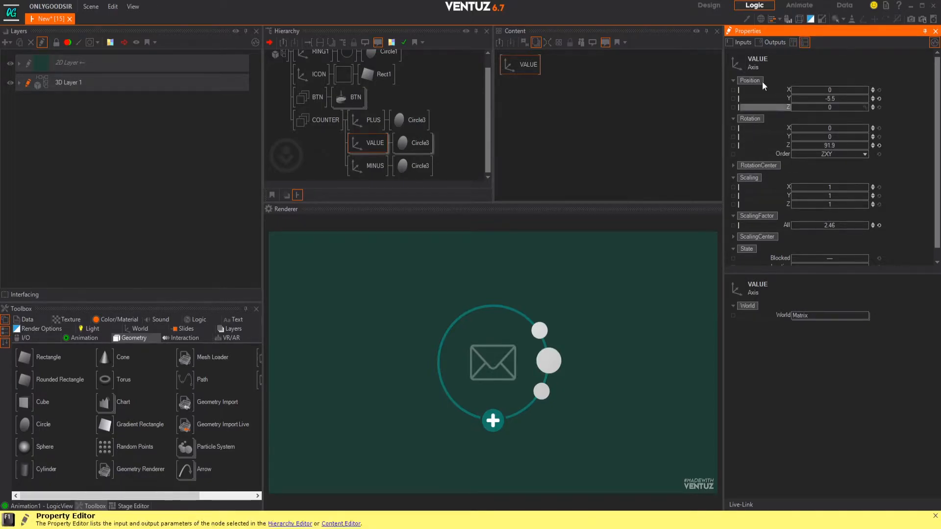
# - Set the Hole of VALUE's circle to 0.83 and insert an Axis node between VALUE and that circle
pyautogui.click(413, 150)
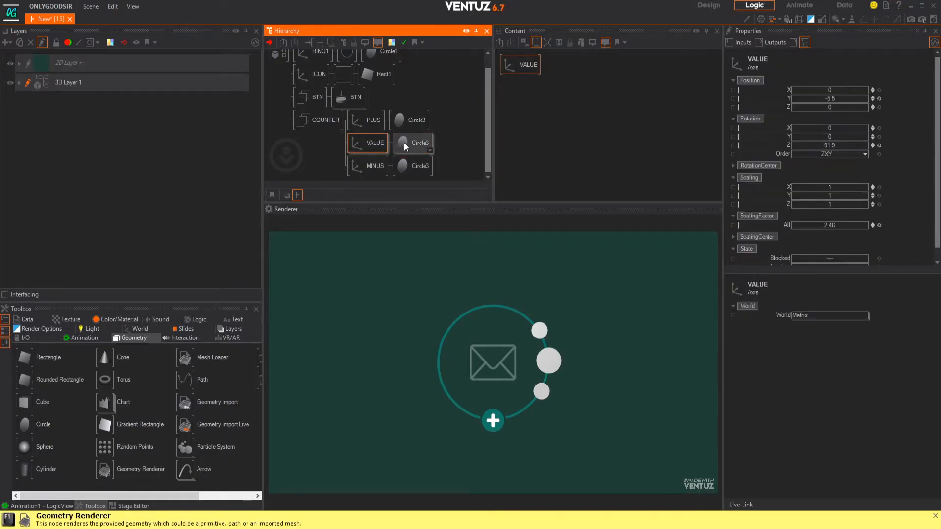
pyautogui.moveTo(839, 125); pyautogui.dragTo(862, 120)
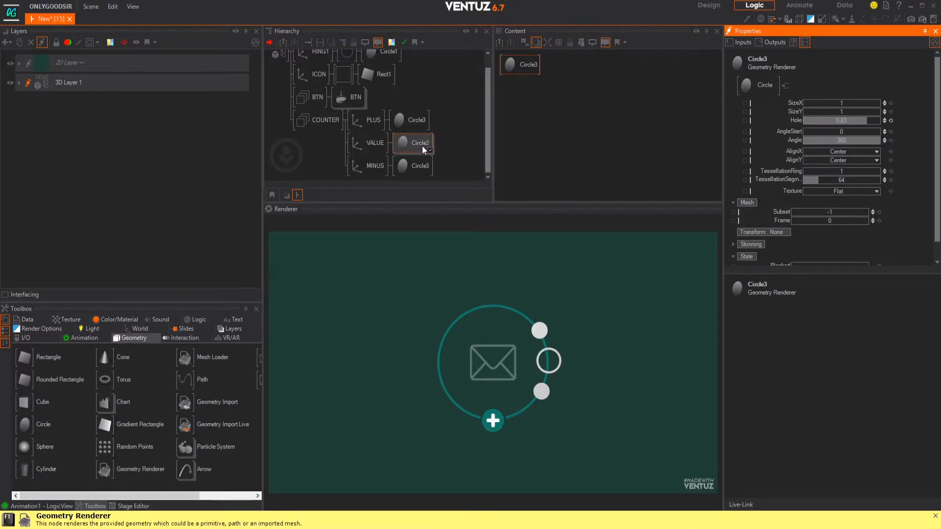
pyautogui.click(372, 143)
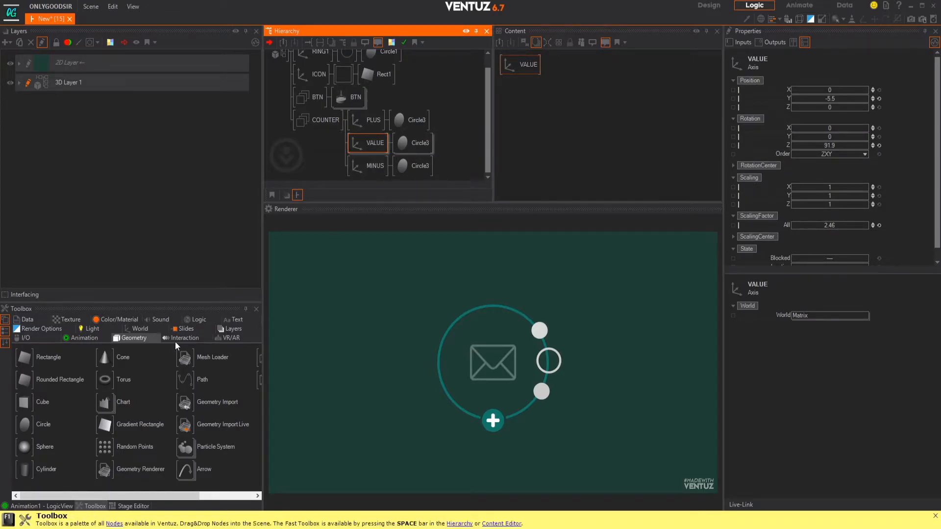
pyautogui.click(132, 330)
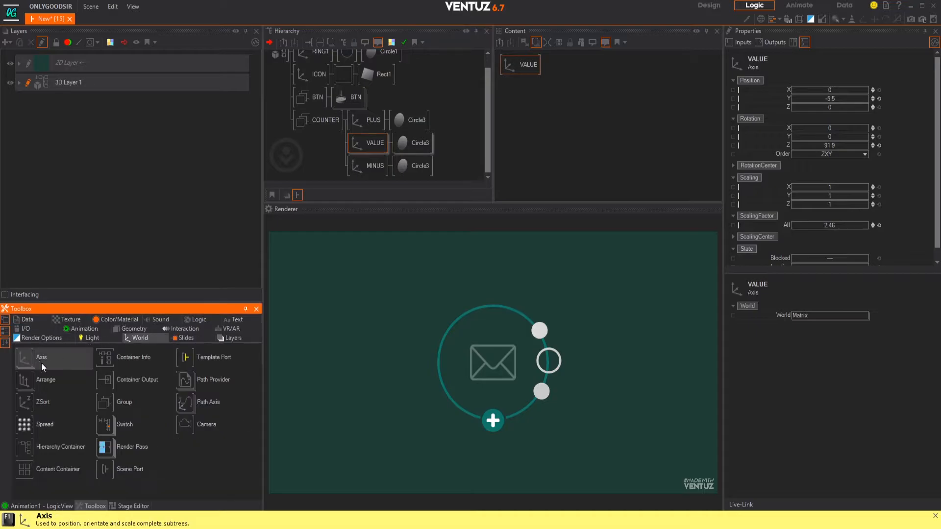
pyautogui.moveTo(200, 292); pyautogui.dragTo(398, 147)
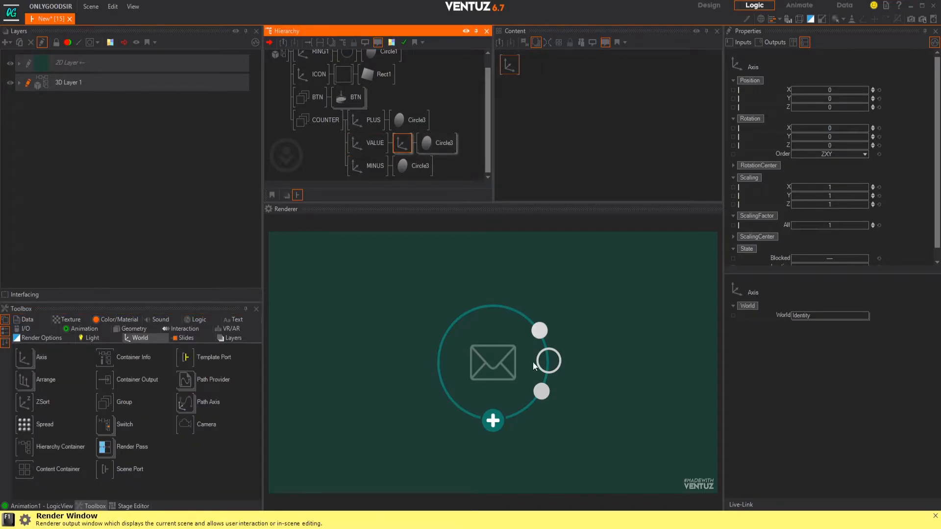
# - Add a second Axis under VALUE, above the ring's axis, and attach a new Circle to it
pyautogui.moveTo(39, 359); pyautogui.dragTo(402, 143)
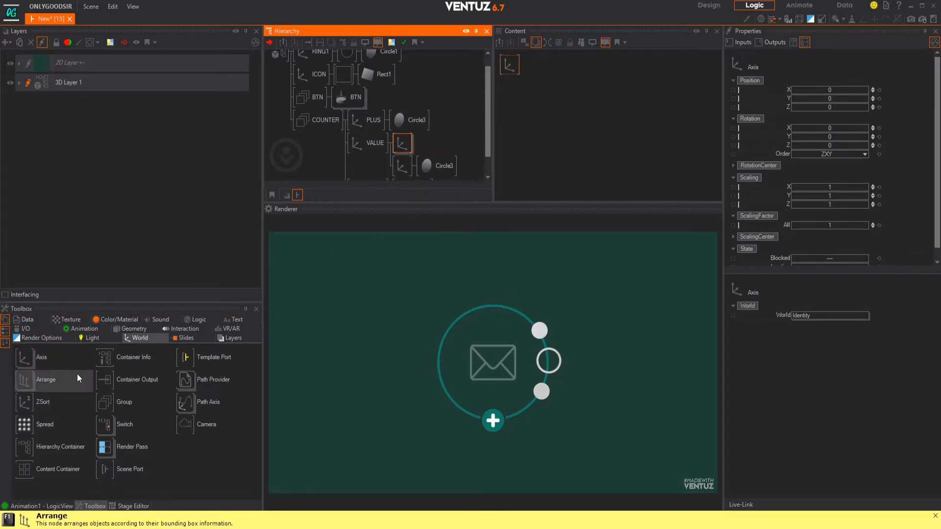
pyautogui.click(134, 332)
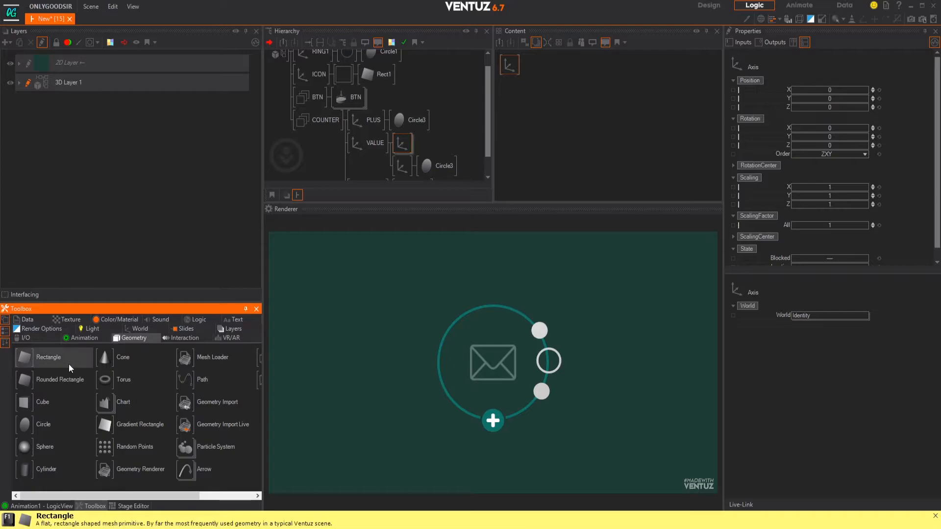
pyautogui.moveTo(28, 426); pyautogui.dragTo(411, 143)
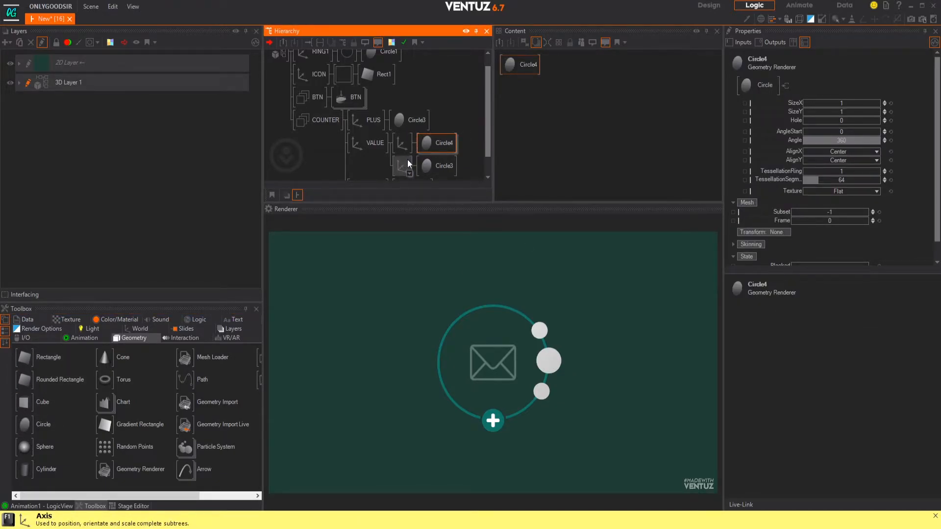
# - Insert a Material node before each of VALUE's two circles, Circle3 and Circle4
pyautogui.click(104, 320)
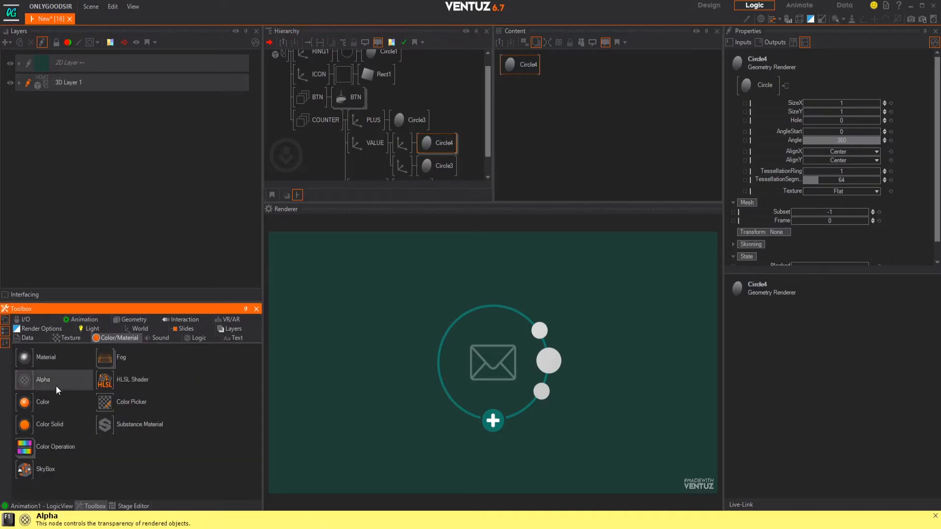
pyautogui.moveTo(361, 242); pyautogui.dragTo(426, 166)
pyautogui.moveTo(49, 424)
pyautogui.mouseDown()
pyautogui.moveTo(425, 167)
pyautogui.moveTo(424, 144)
pyautogui.mouseUp()
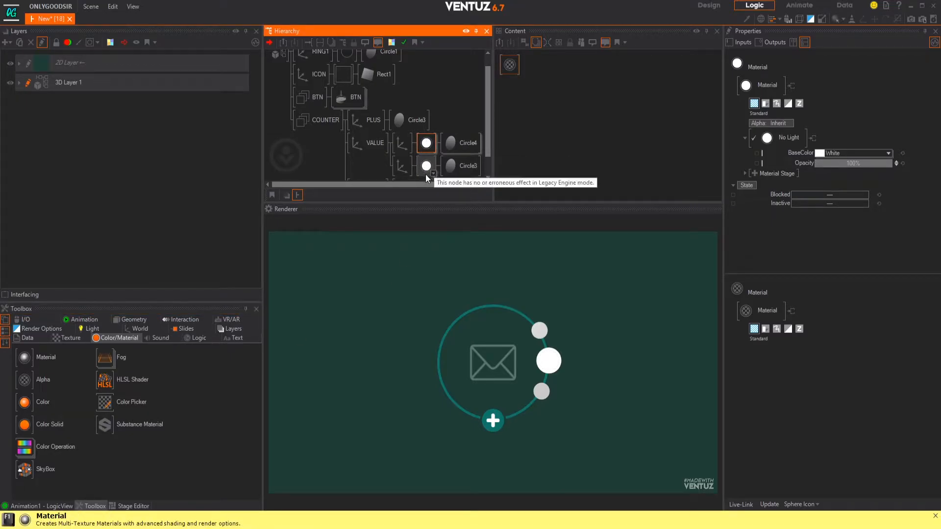
# - Switch the touch button to its minus state and sample its teal (0, 209, 184) as the base color of both VALUE circle materials
pyautogui.click(497, 425)
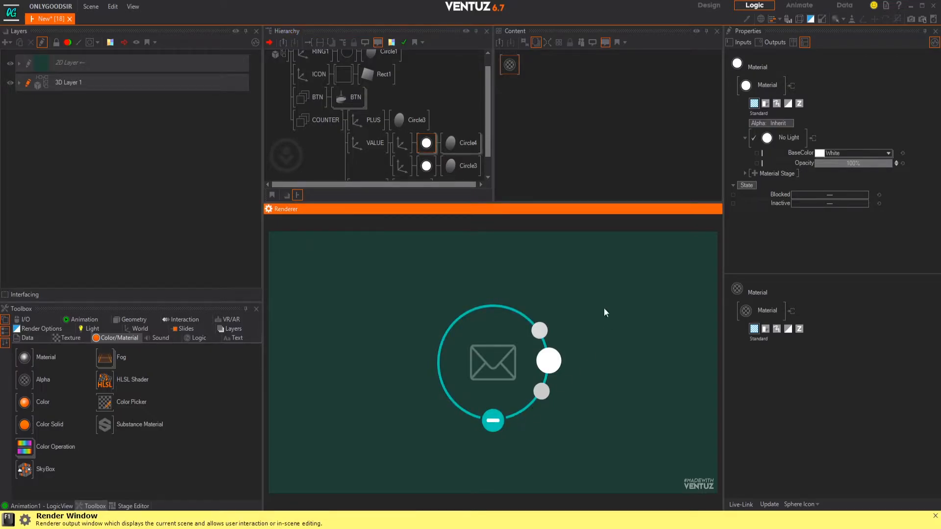
pyautogui.click(395, 141)
pyautogui.scroll(-1, 426, 137)
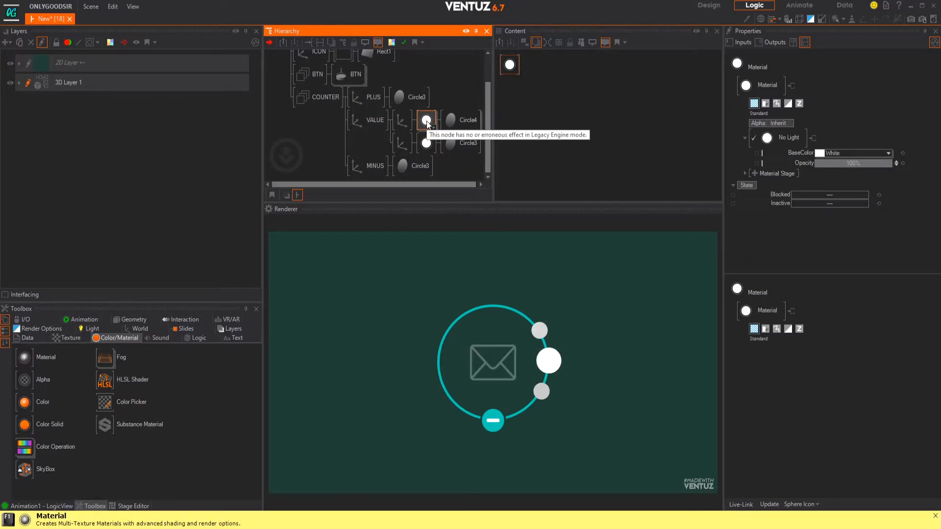
pyautogui.click(432, 142)
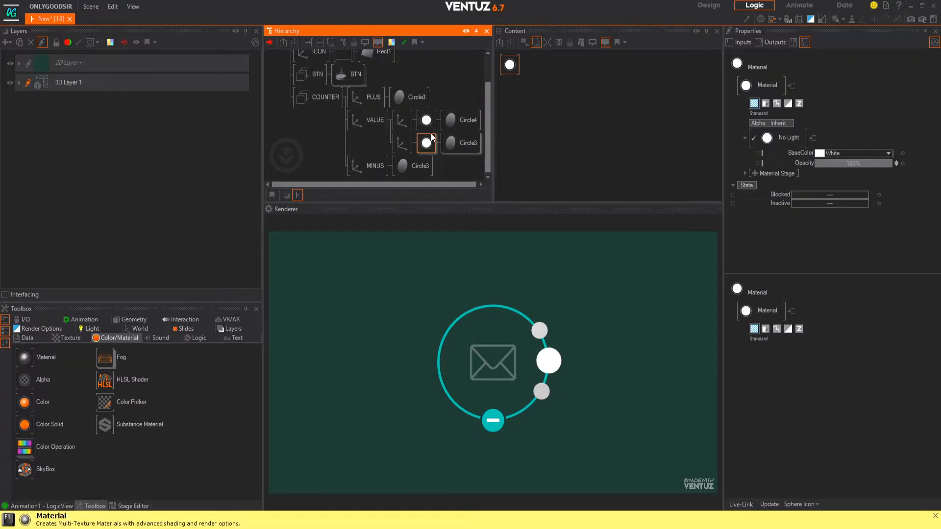
pyautogui.moveTo(819, 153); pyautogui.dragTo(493, 419)
pyautogui.click(425, 119)
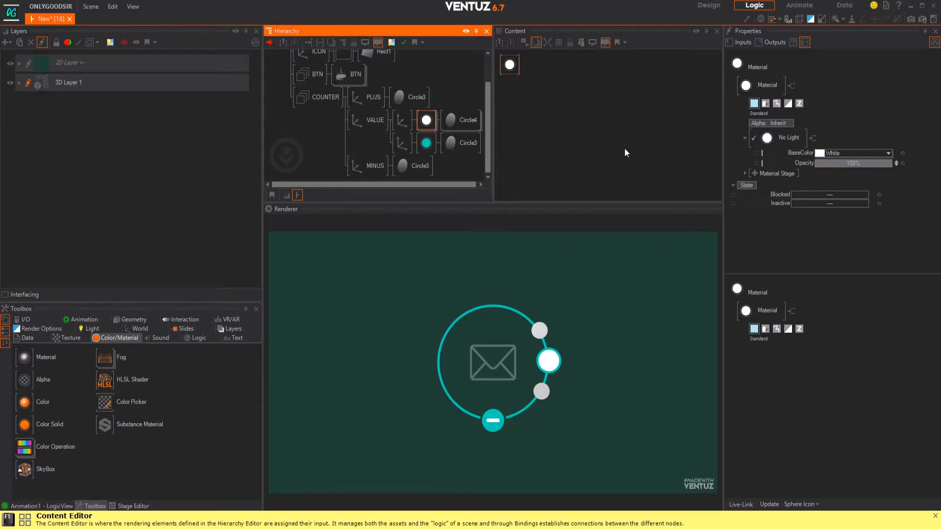
pyautogui.moveTo(817, 152); pyautogui.dragTo(492, 420)
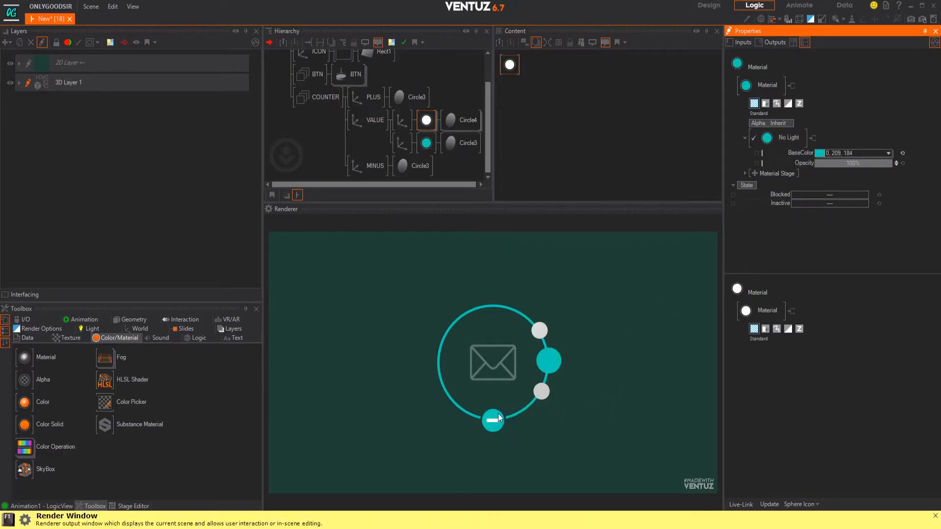
# - Set the base color of the material before VALUE's Circle4 to dark green (27, 69, 63)
pyautogui.click(888, 153)
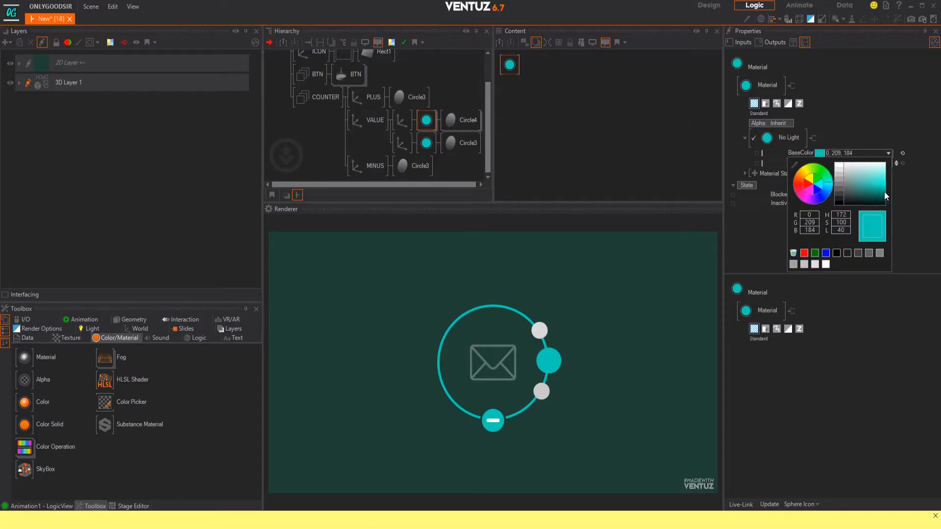
pyautogui.moveTo(883, 193); pyautogui.dragTo(862, 197)
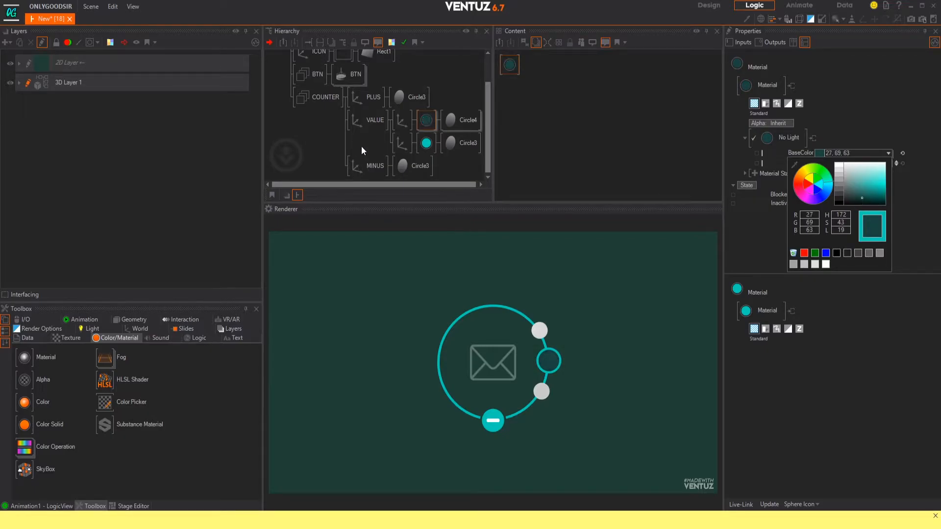
# - Try a Z position of 0.01 on the Axis before VALUE's Circle4
pyautogui.click(375, 118)
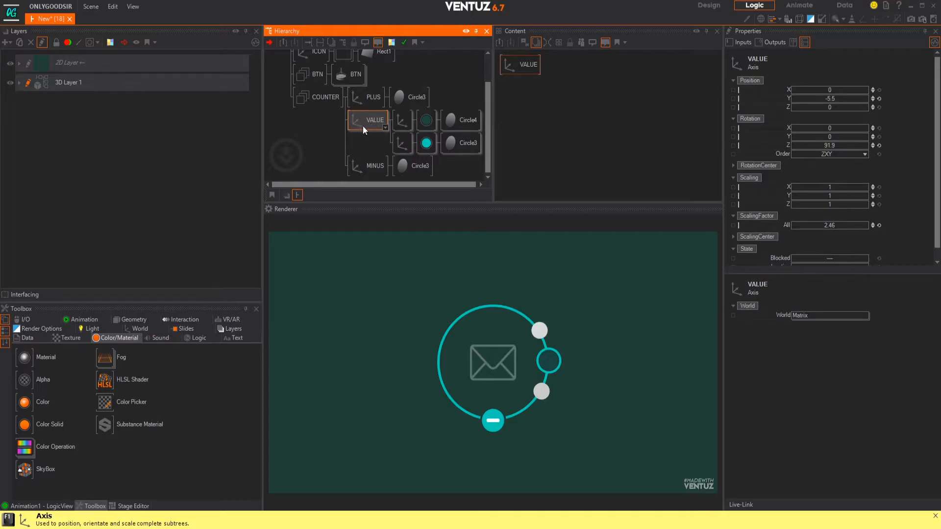
pyautogui.click(407, 127)
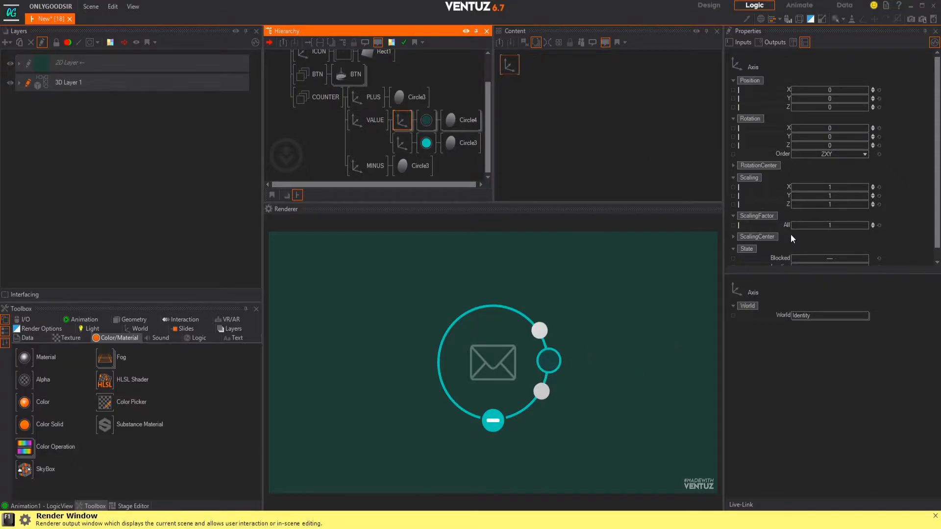
pyautogui.click(872, 108)
pyautogui.click(873, 106)
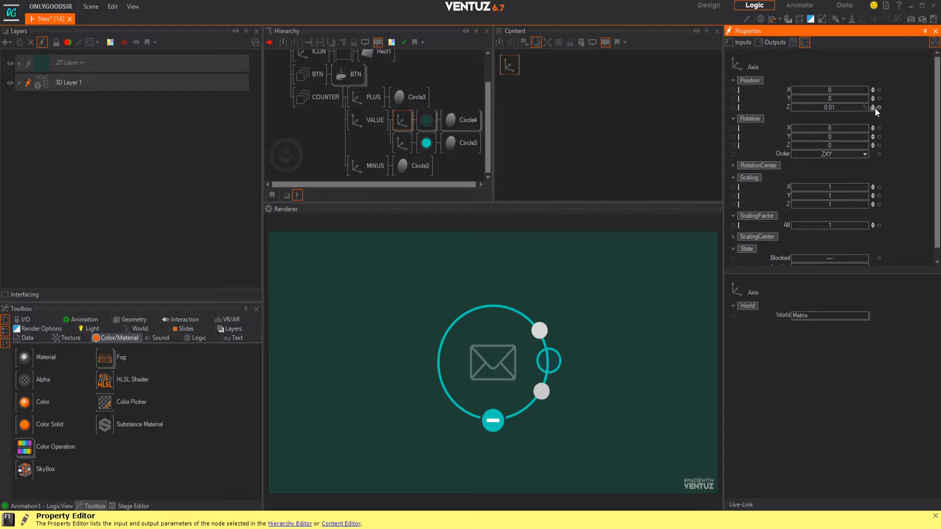
pyautogui.click(872, 109)
# - Set the Z position of the Axis before VALUE's teal Circle3 to -0.01
pyautogui.click(403, 142)
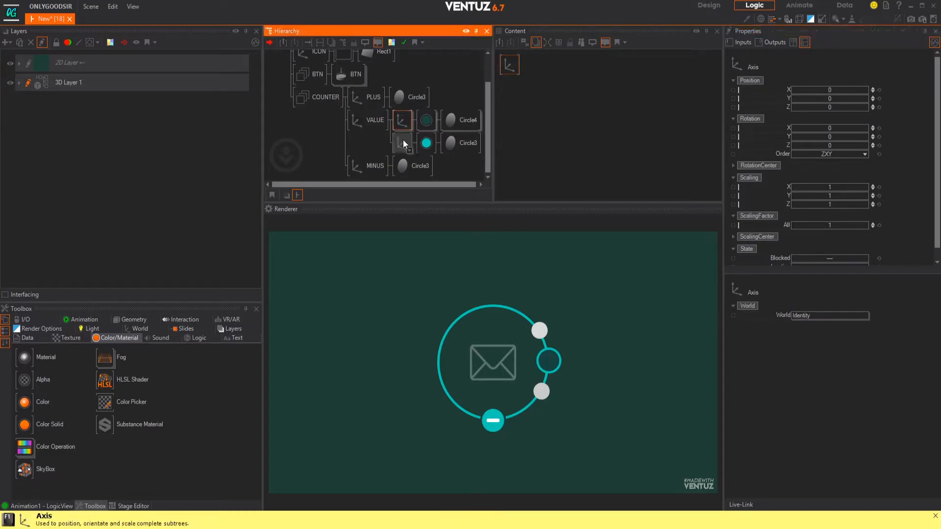
pyautogui.click(874, 105)
pyautogui.click(873, 109)
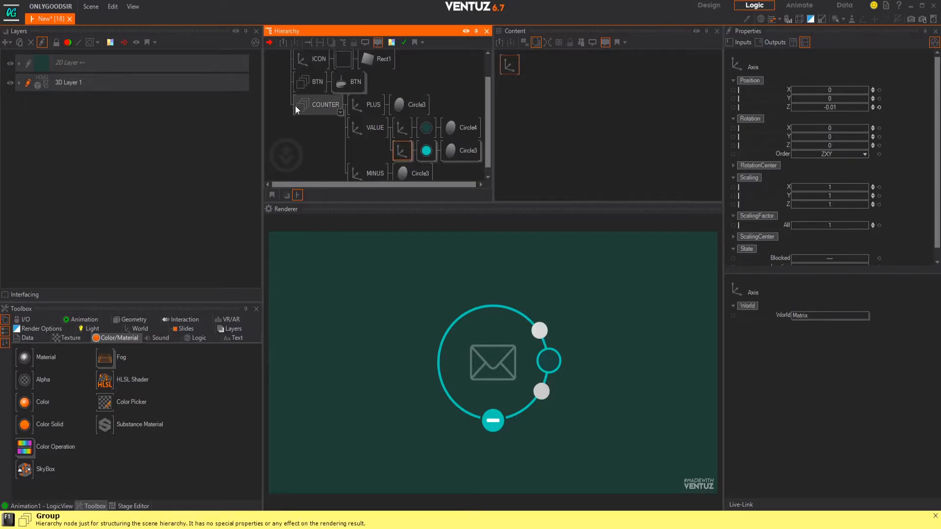
# - Set the Z position of the RING1 axis to 0.01
pyautogui.scroll(2, 295, 101)
pyautogui.click(314, 64)
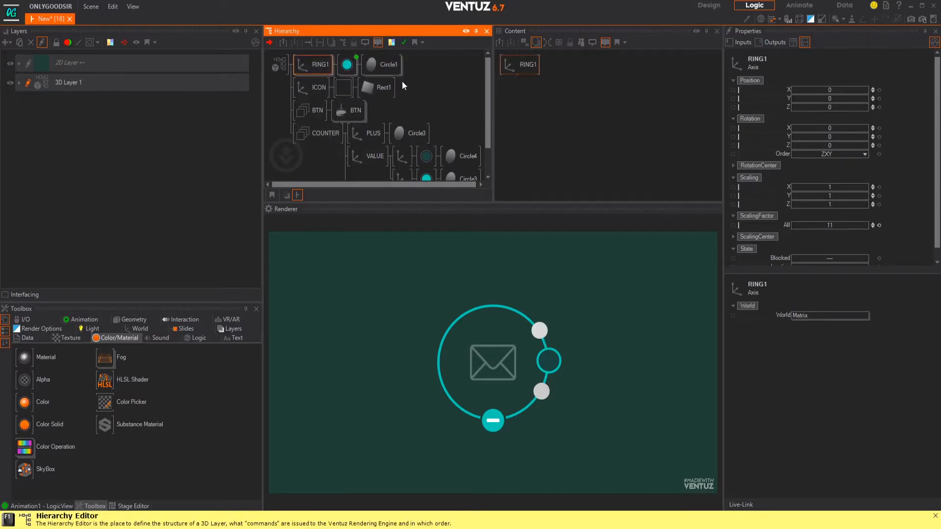
pyautogui.click(872, 108)
pyautogui.doubleClick(872, 105)
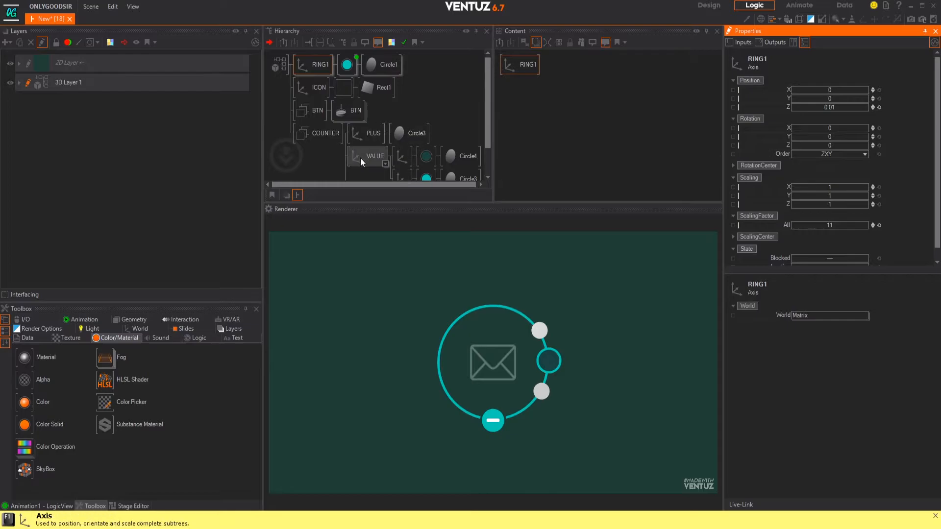
# - Expand the BTN node in the hierarchy and set the Z position of its BTN_ICON axis to -0.01
pyautogui.scroll(-2, 360, 157)
pyautogui.moveTo(353, 105); pyautogui.dragTo(355, 121, button='middle')
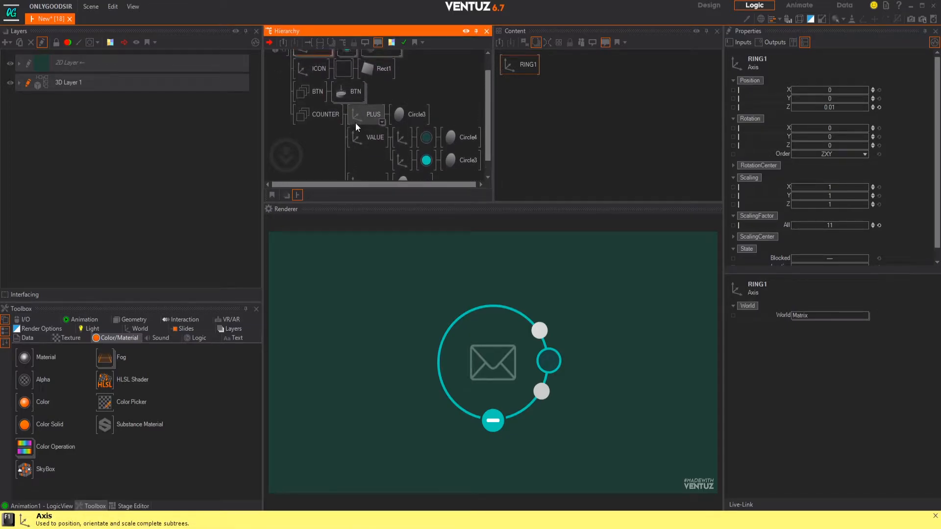
pyautogui.click(362, 98)
pyautogui.moveTo(414, 115); pyautogui.dragTo(368, 104, button='middle')
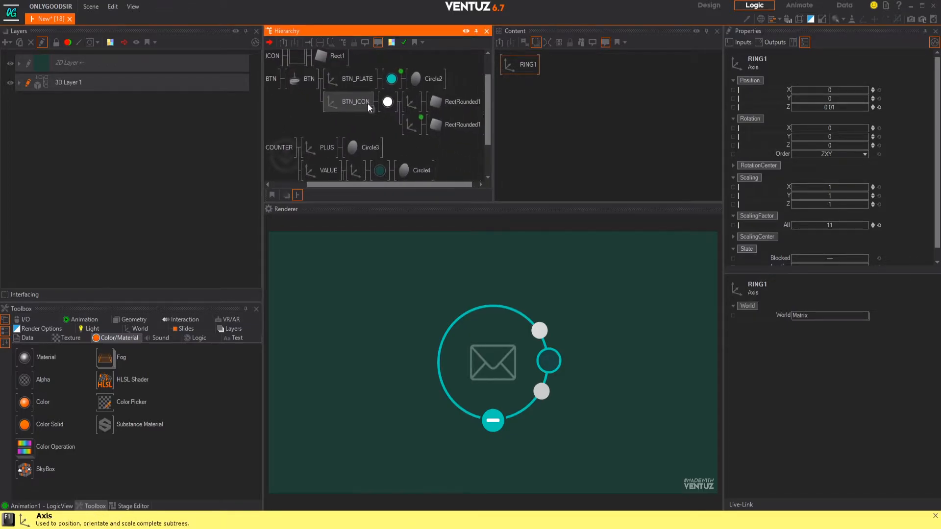
pyautogui.click(343, 102)
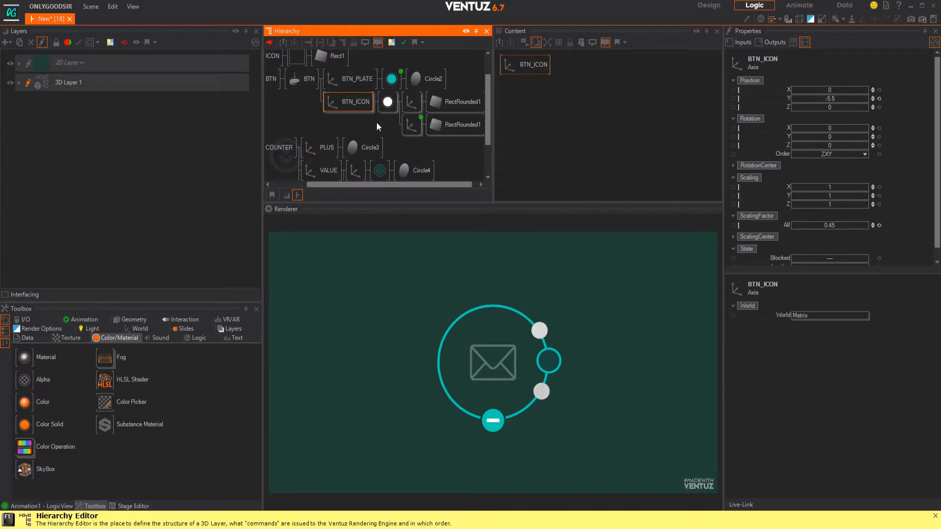
pyautogui.click(872, 108)
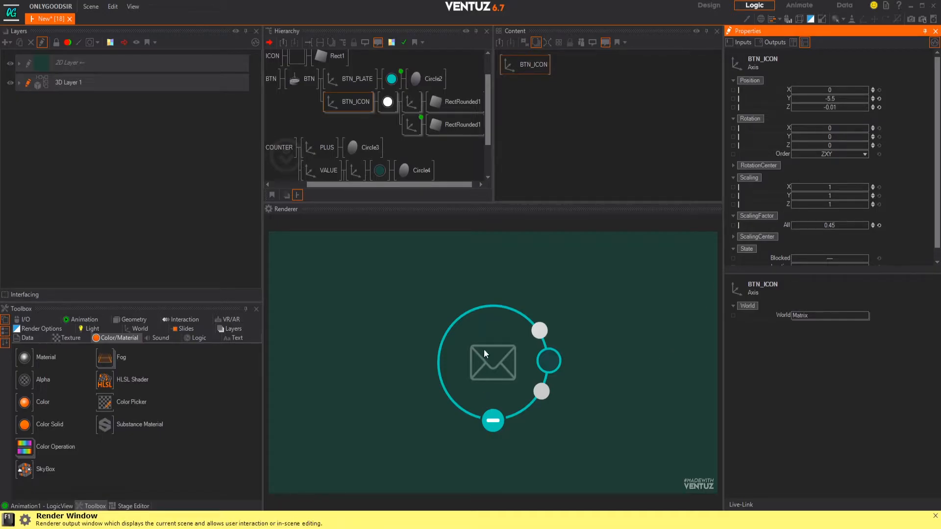
# - Insert an Axis node directly under the 3D layer, as the parent of RING1, ICON, BTN and COUNTER
pyautogui.moveTo(322, 114); pyautogui.dragTo(368, 147, button='middle')
pyautogui.click(318, 137)
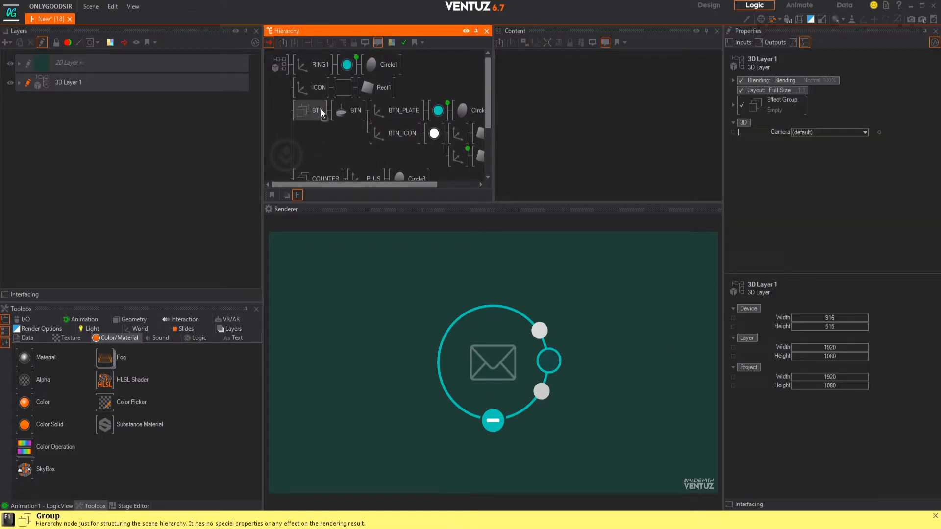
pyautogui.click(321, 109)
pyautogui.doubleClick(300, 163)
pyautogui.write('ax')
pyautogui.moveTo(309, 194); pyautogui.dragTo(298, 67)
# - Try a Y rotation of -31 on the new parent Axis and reset the rotation
pyautogui.moveTo(833, 137); pyautogui.dragTo(625, 365)
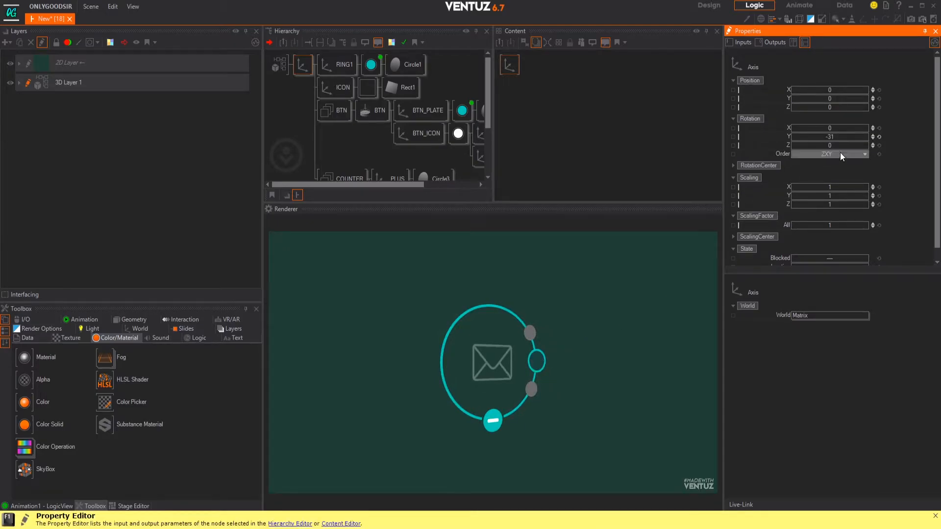
pyautogui.click(879, 137)
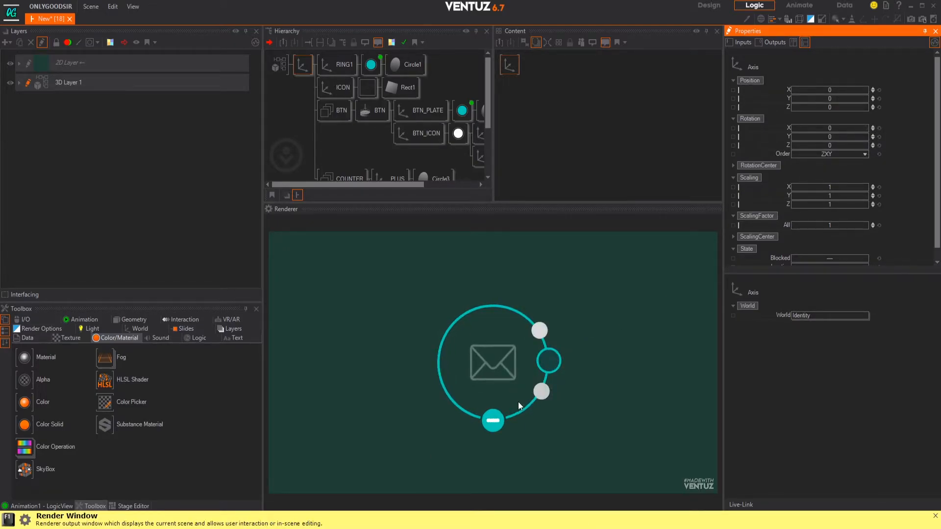
pyautogui.click(302, 66)
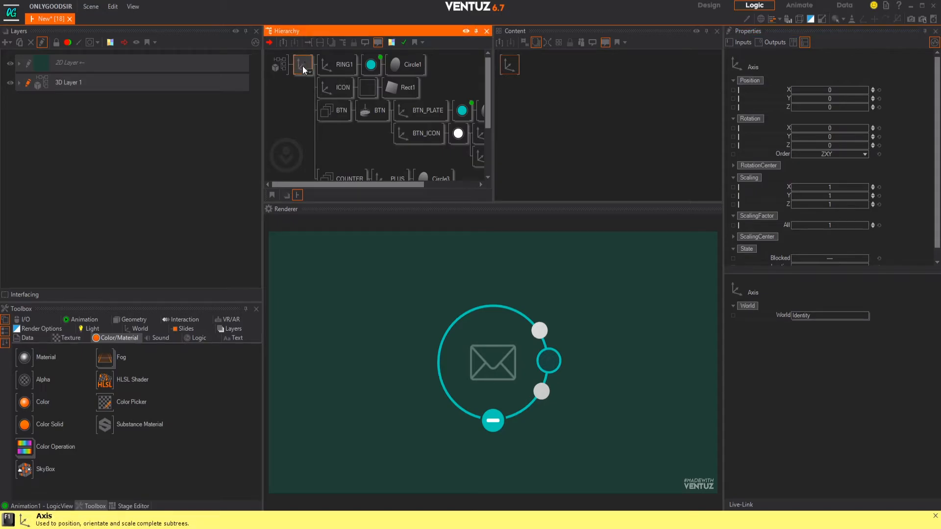
# - Delete the misplaced Axis at the hierarchy root and add a new Axis under VALUE, between its two existing axes
pyautogui.press('Delete')
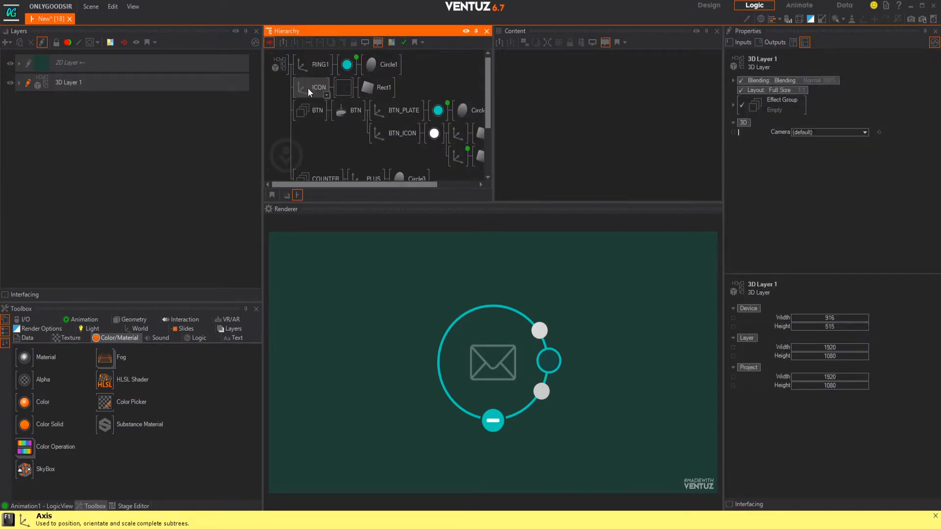
pyautogui.scroll(-5, 357, 140)
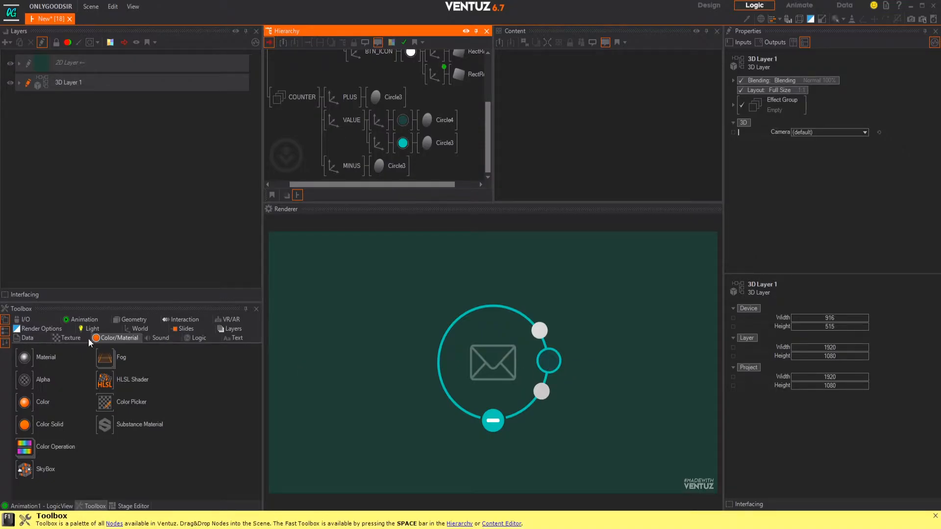
pyautogui.click(136, 330)
pyautogui.moveTo(416, 146); pyautogui.dragTo(370, 133)
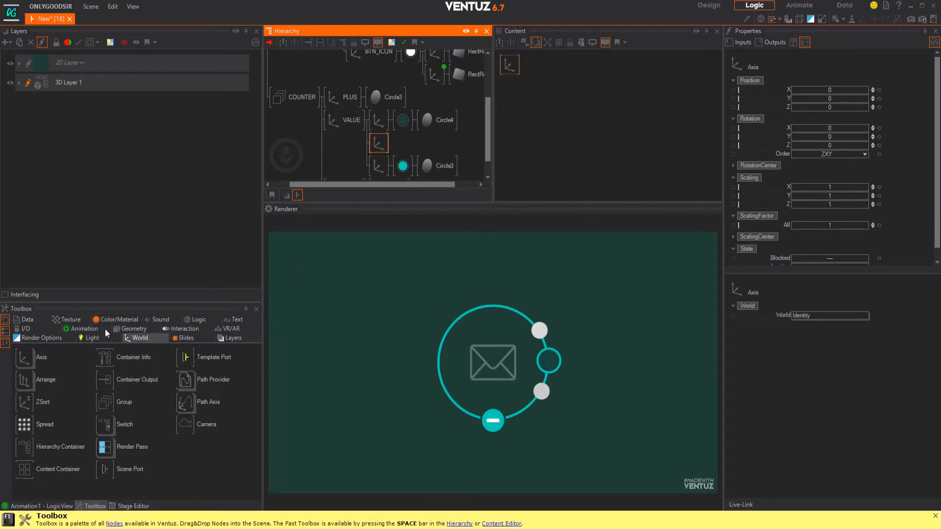
# - Attach a Text 2D node to the new Axis under VALUE
pyautogui.click(231, 318)
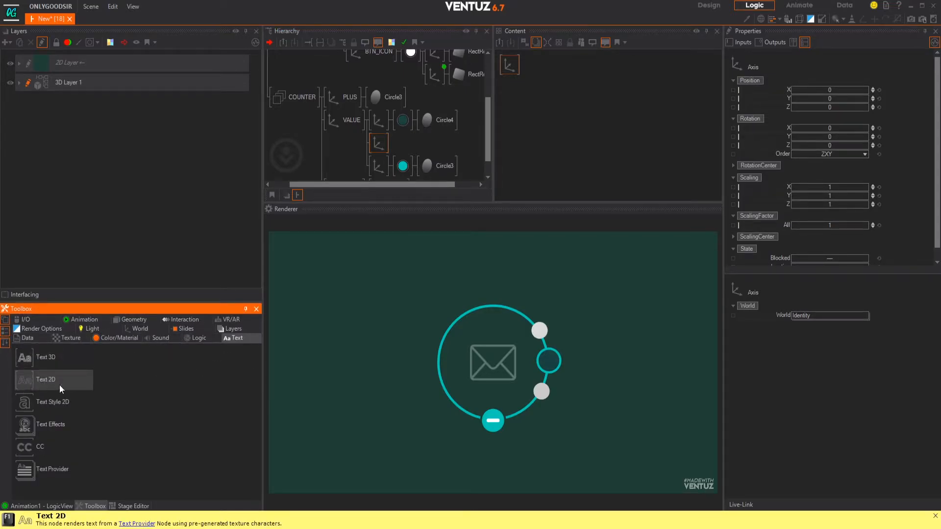
pyautogui.moveTo(24, 382); pyautogui.dragTo(387, 143)
pyautogui.click(402, 158)
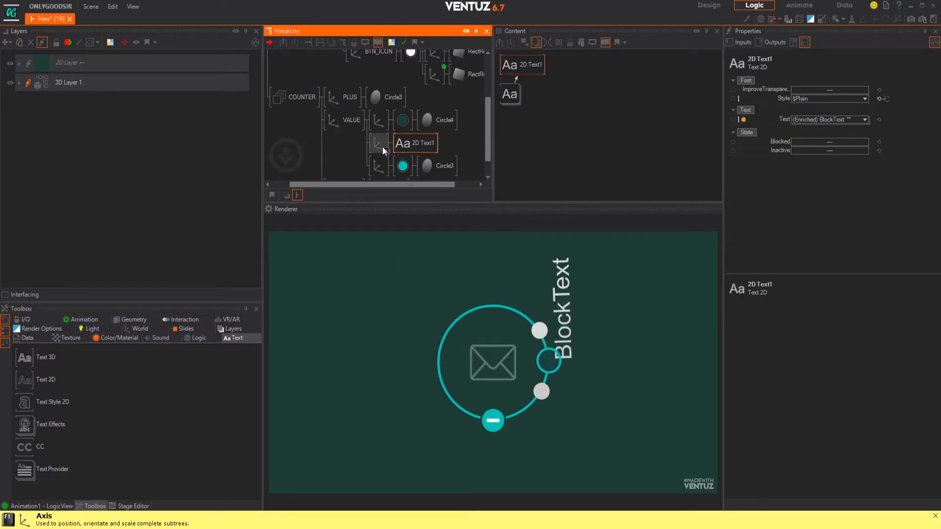
# - Set the Z rotation of the text's Axis to -90
pyautogui.click(382, 146)
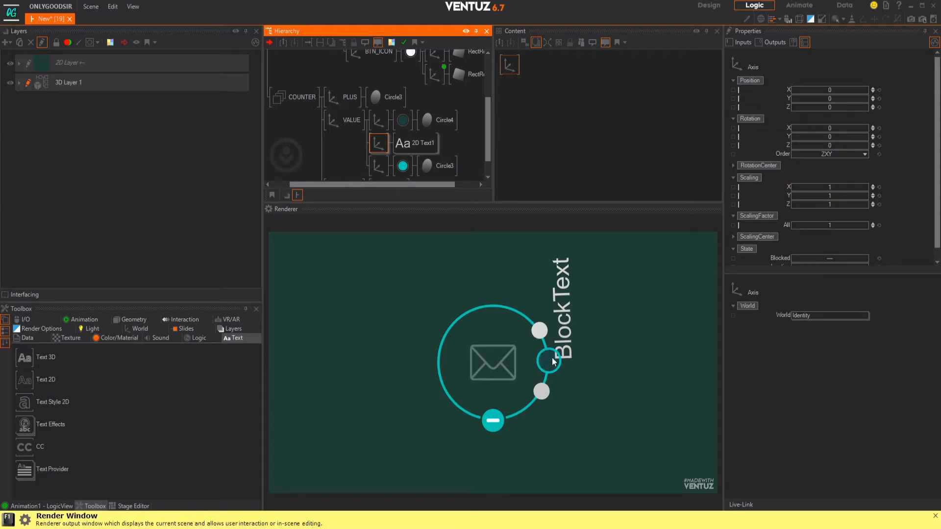
pyautogui.click(837, 145)
pyautogui.moveTo(837, 147); pyautogui.dragTo(821, 149)
pyautogui.doubleClick(834, 147)
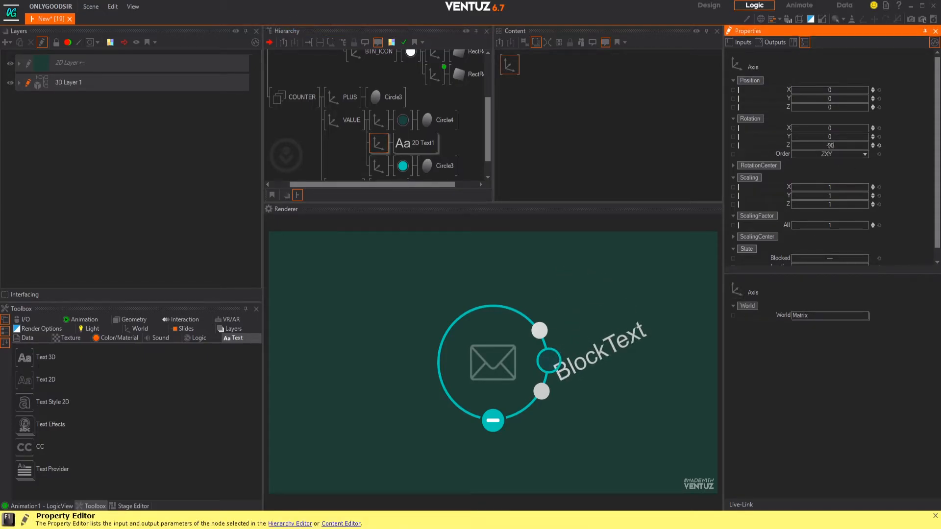
pyautogui.write('-90')
pyautogui.press('Return')
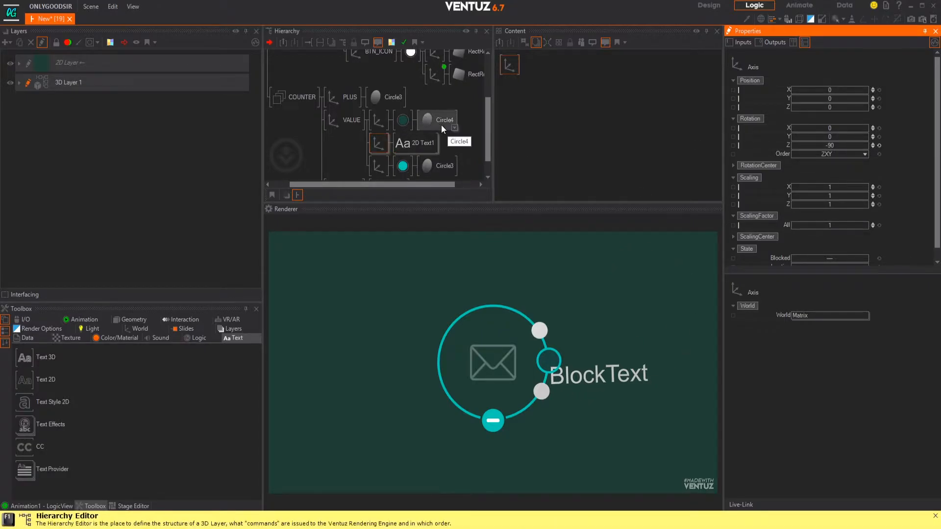
# - Set both TextAlignment and LineAlignment of the text's Block Text node to Center
pyautogui.click(414, 144)
pyautogui.moveTo(510, 101); pyautogui.dragTo(529, 109)
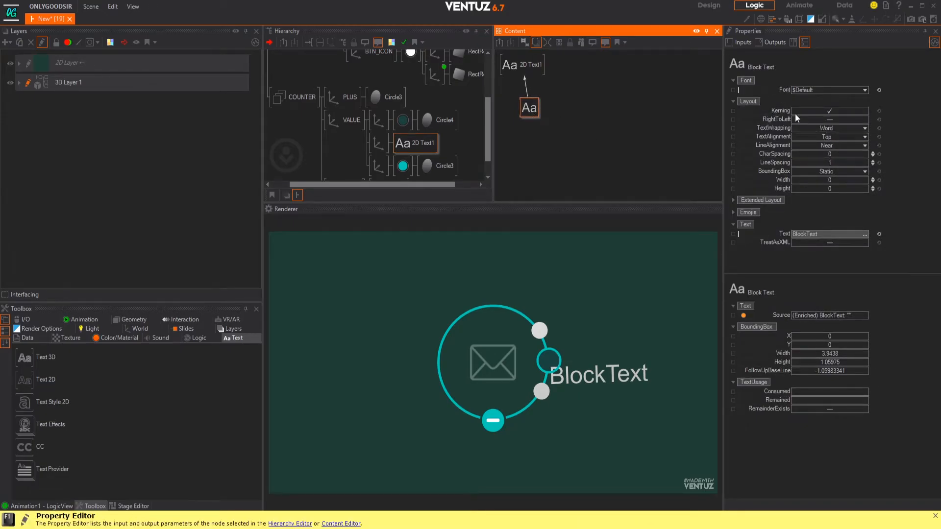
pyautogui.click(849, 136)
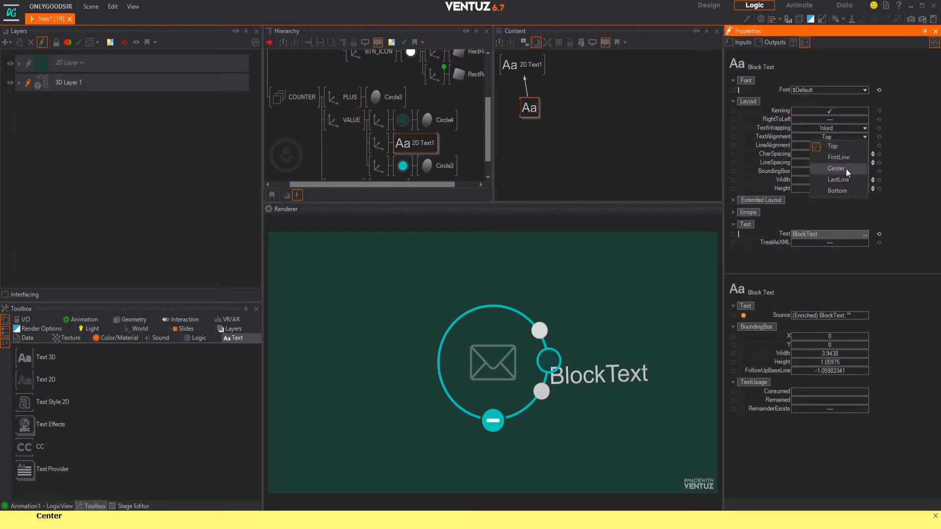
pyautogui.click(846, 169)
pyautogui.click(856, 146)
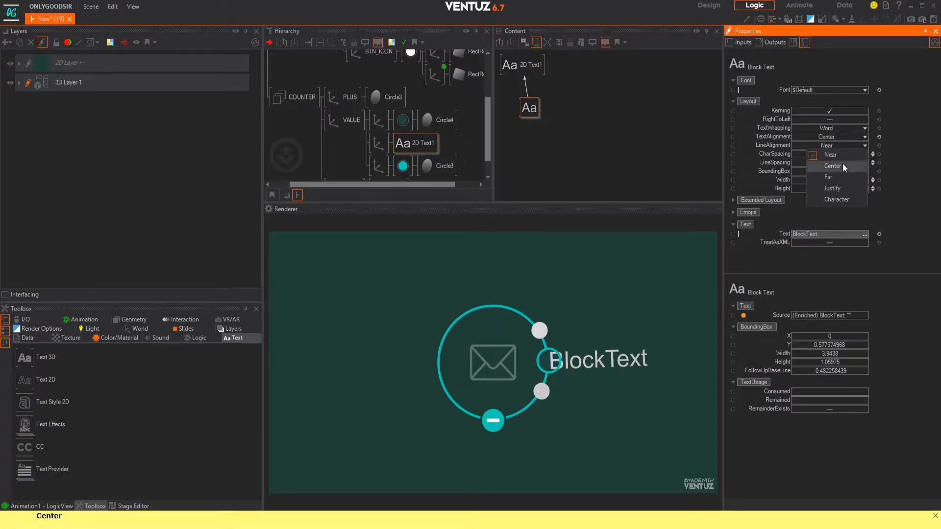
pyautogui.click(843, 165)
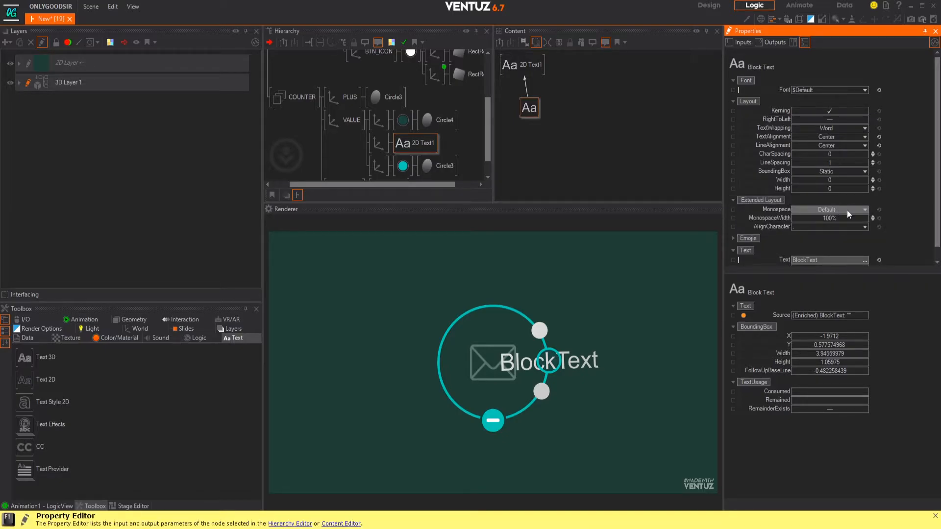
# - Set the Block Text's Monospace option to DigitsOnly and tidy the node's position below the 2D text node
pyautogui.click(862, 211)
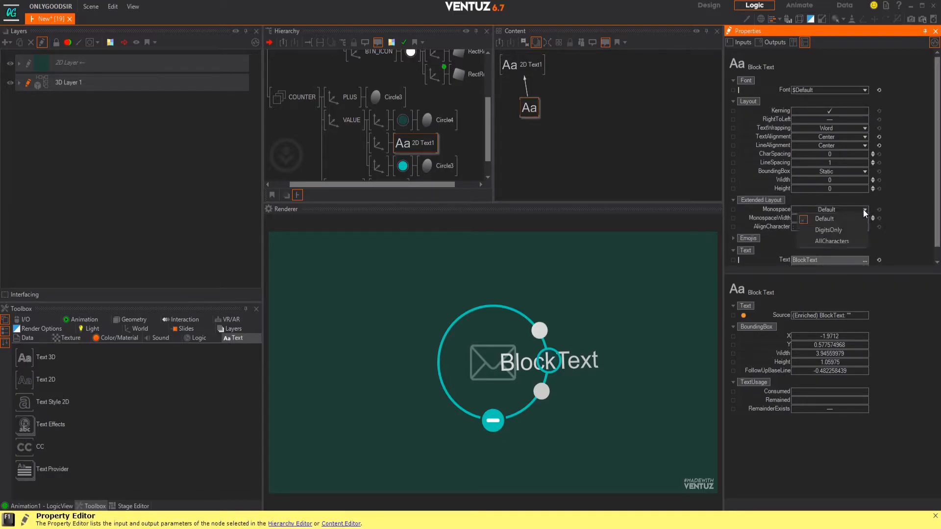
pyautogui.click(831, 229)
pyautogui.click(528, 101)
pyautogui.moveTo(529, 102); pyautogui.dragTo(531, 101)
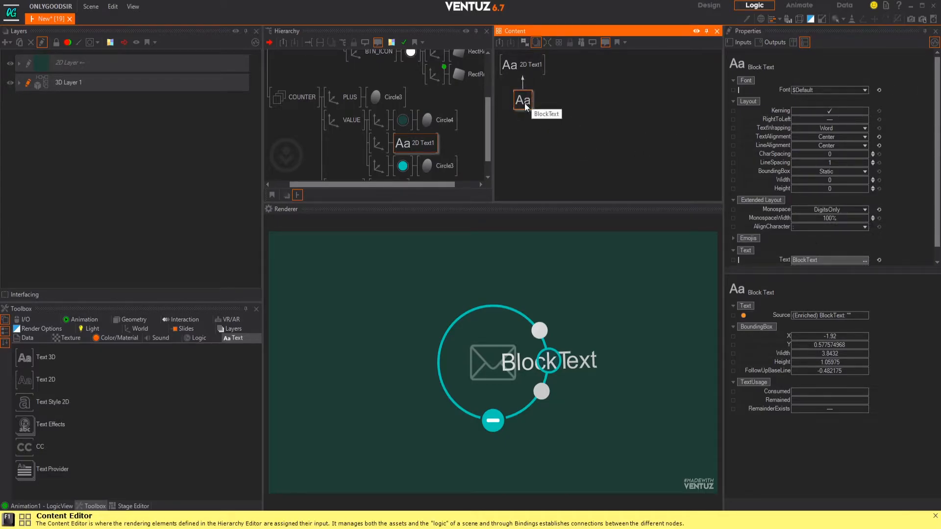
# - Try the Headline font preset on the Block Text and restore the Default preset
pyautogui.click(863, 92)
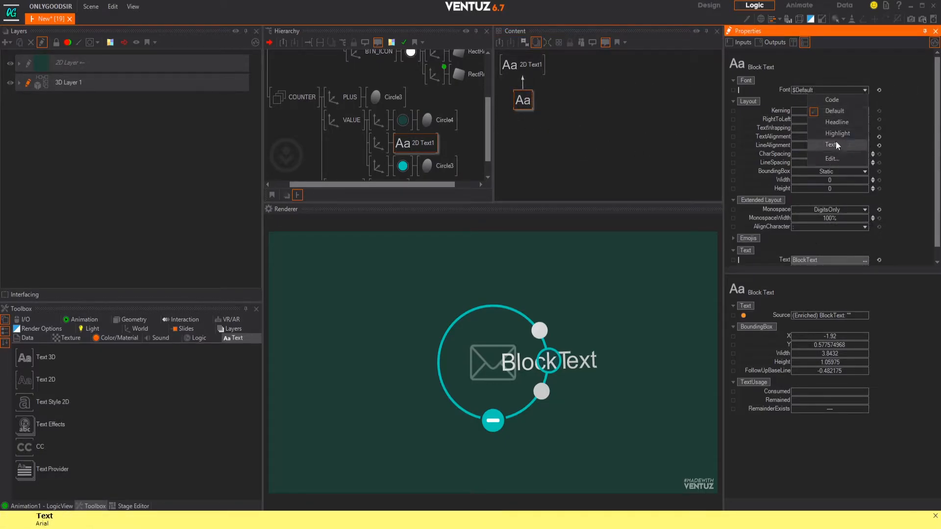
pyautogui.click(838, 123)
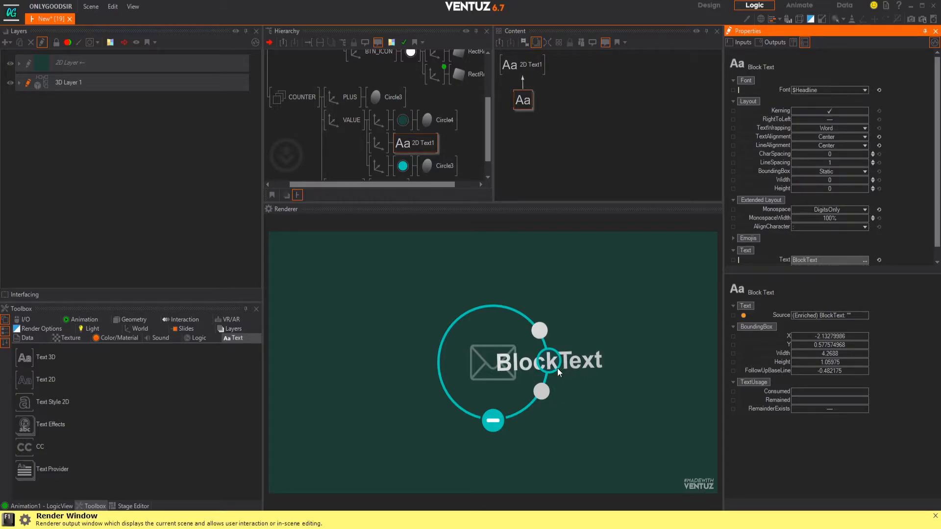
pyautogui.click(865, 90)
pyautogui.click(847, 114)
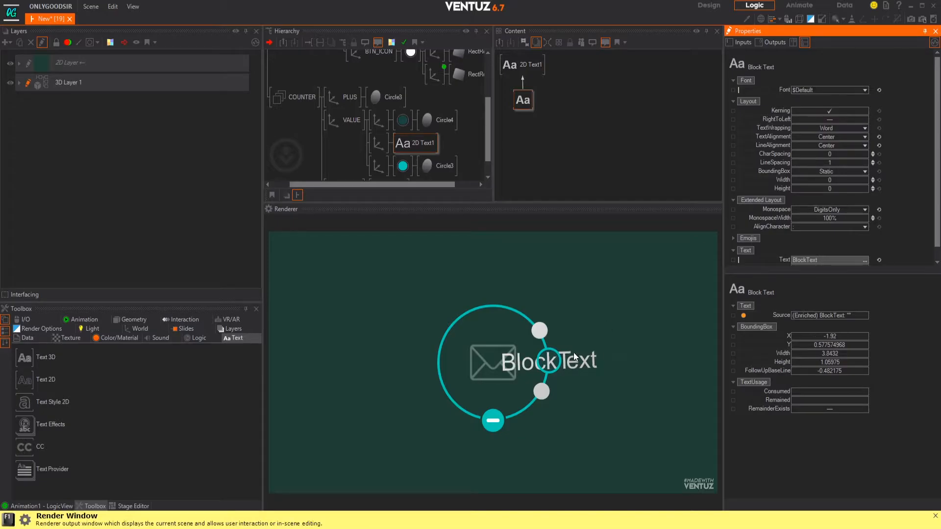
pyautogui.moveTo(527, 106); pyautogui.dragTo(529, 101)
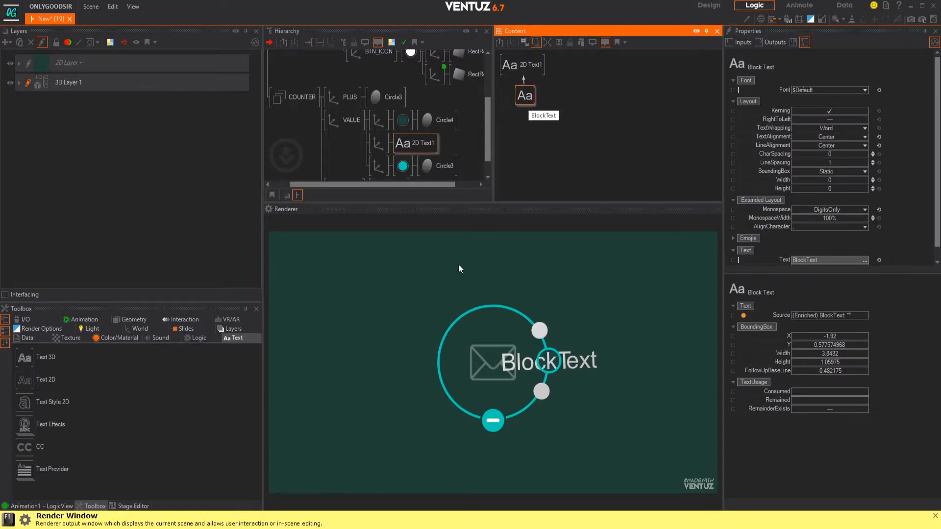
# - Rename the 2D text node under the new Axis as VALUE
pyautogui.click(404, 143)
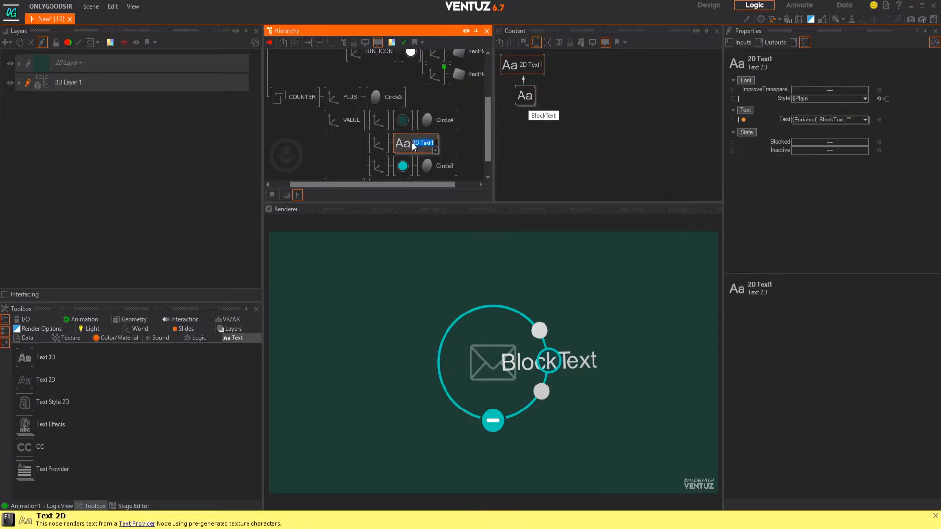
pyautogui.write('VALUE')
pyautogui.press('Return')
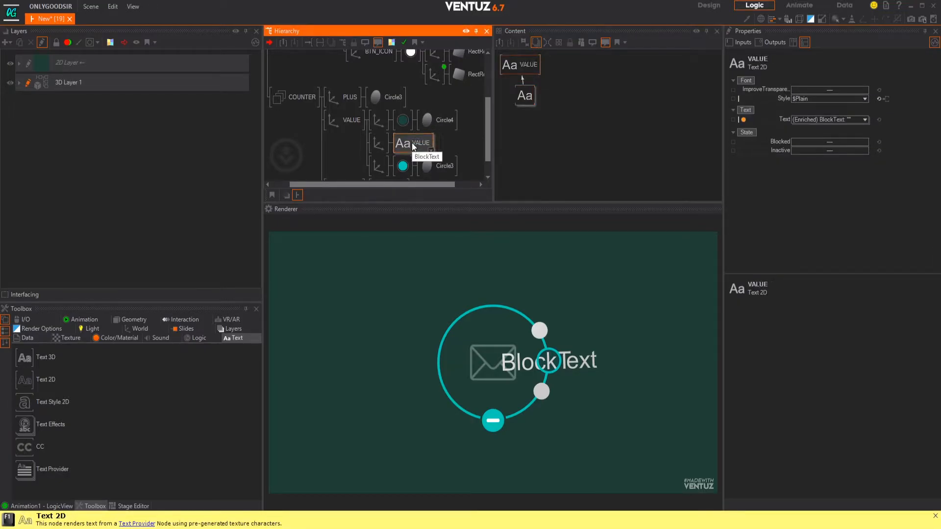
pyautogui.click(546, 131)
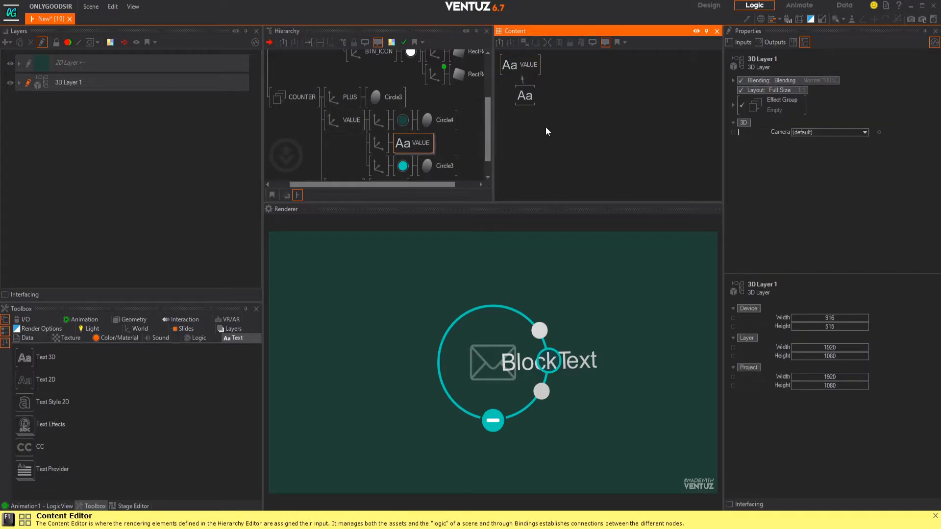
pyautogui.doubleClick(545, 131)
pyautogui.write('i')
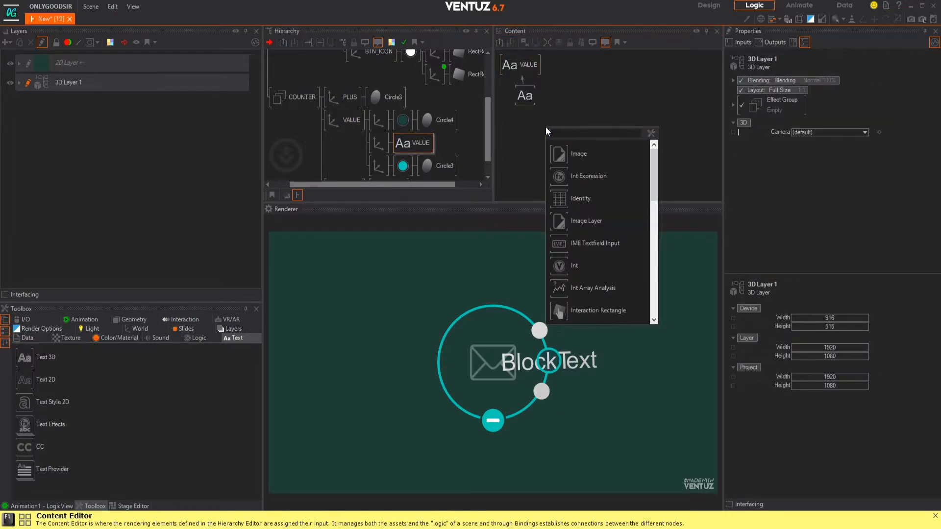
pyautogui.click(517, 127)
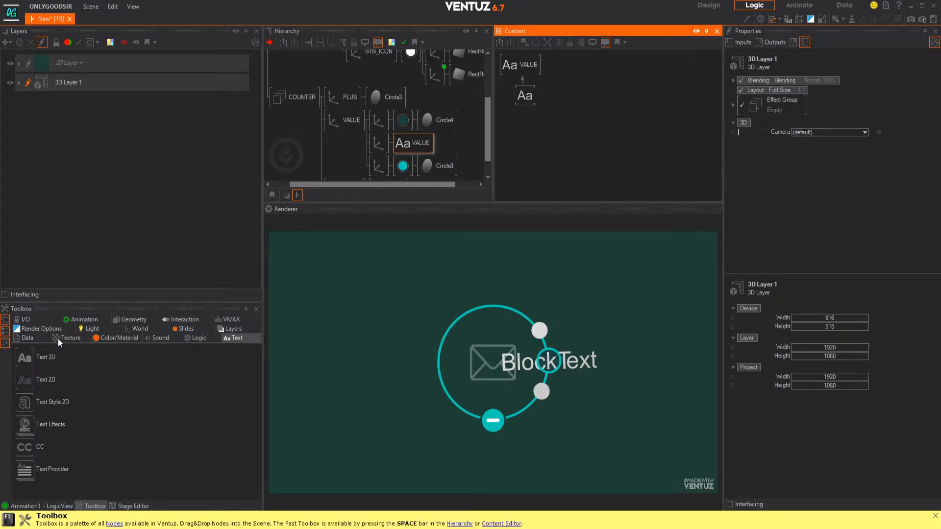
# - Add an Int variable beside the Block Text node and bind the Block Text's Text property to its value
pyautogui.click(187, 338)
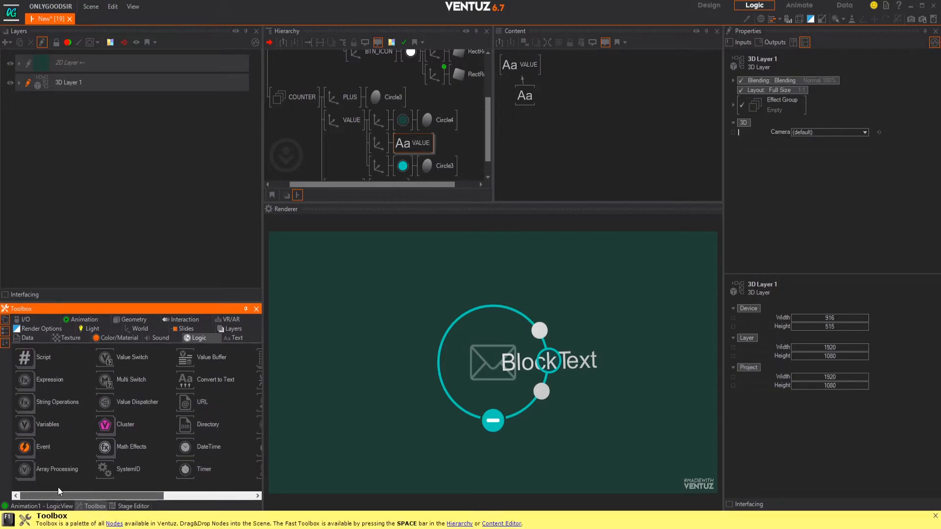
pyautogui.click(28, 424)
pyautogui.moveTo(42, 434); pyautogui.dragTo(554, 93)
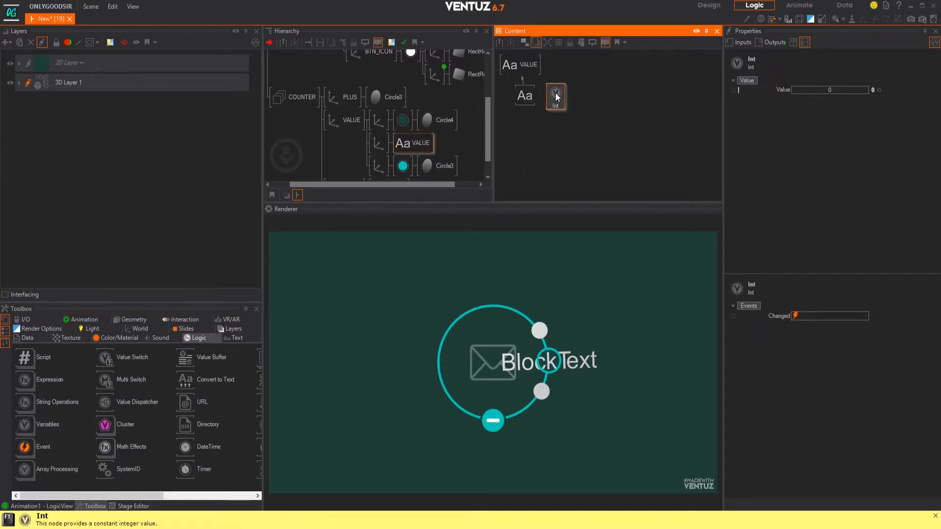
pyautogui.click(525, 96)
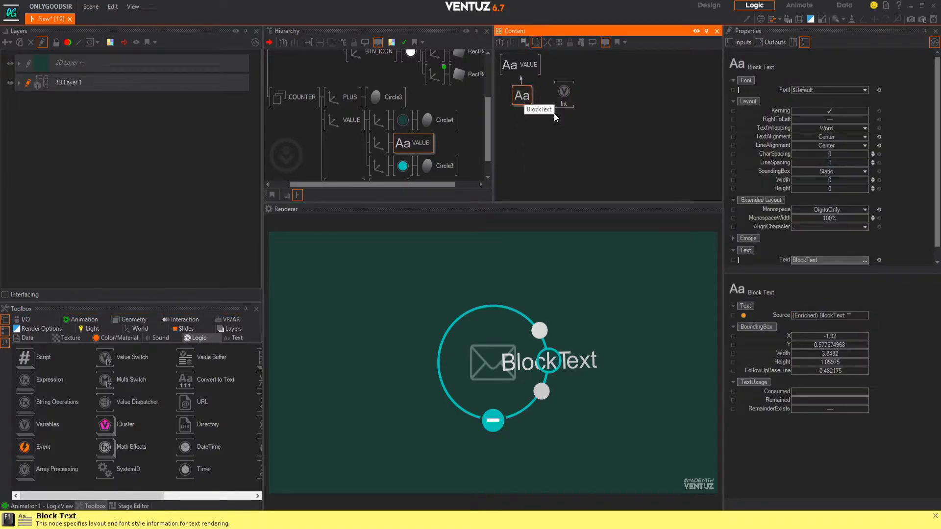
pyautogui.scroll(-1, 786, 193)
pyautogui.moveTo(766, 246); pyautogui.dragTo(564, 94)
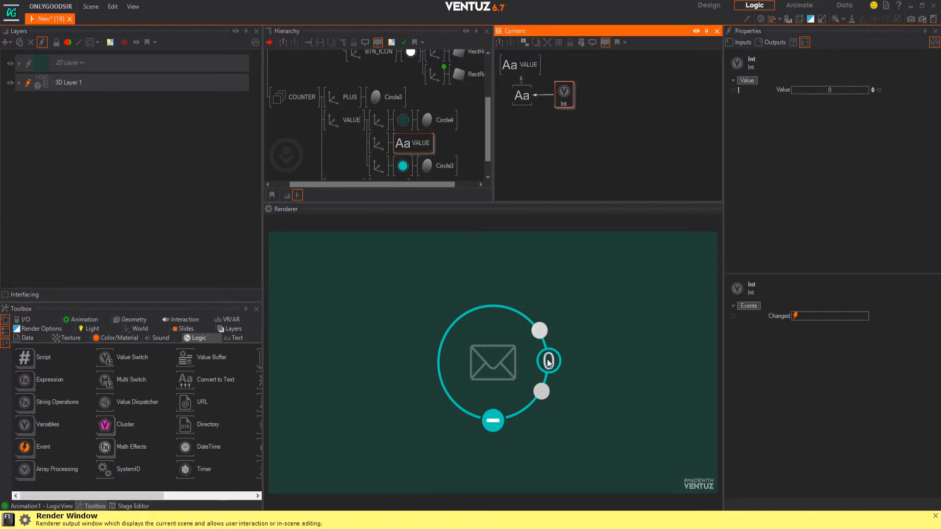
# - Reduce the overall scaling factor of the text's Axis to 0.64
pyautogui.click(378, 143)
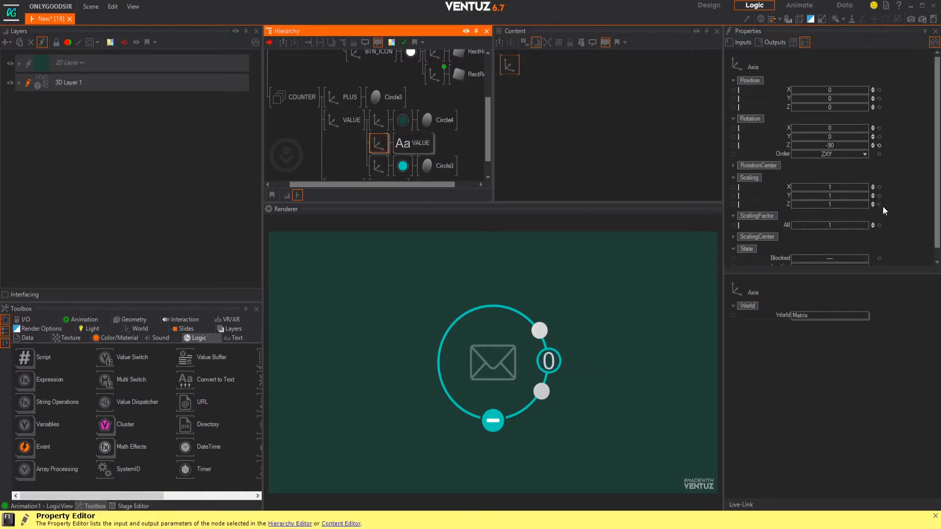
pyautogui.moveTo(837, 226); pyautogui.dragTo(826, 225)
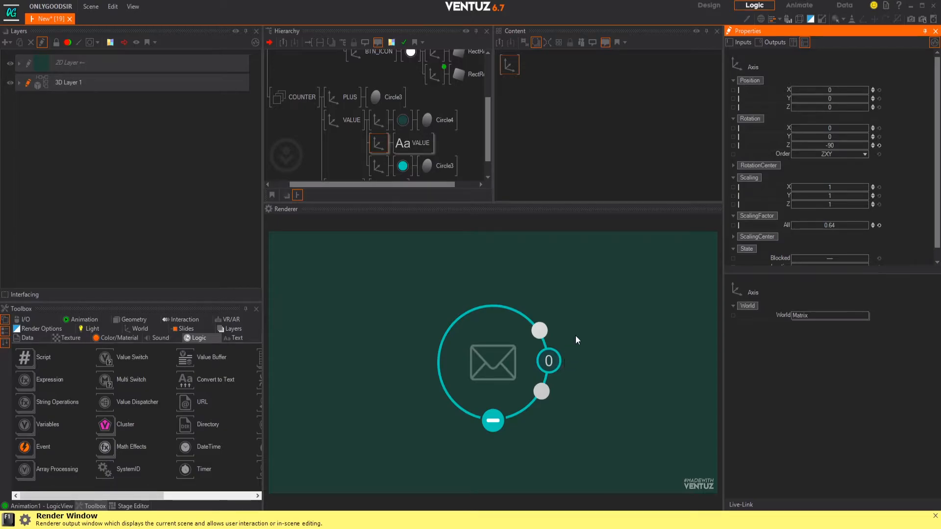
# - Vary the Int variable's value to test the counter text, leaving it at 8
pyautogui.click(413, 143)
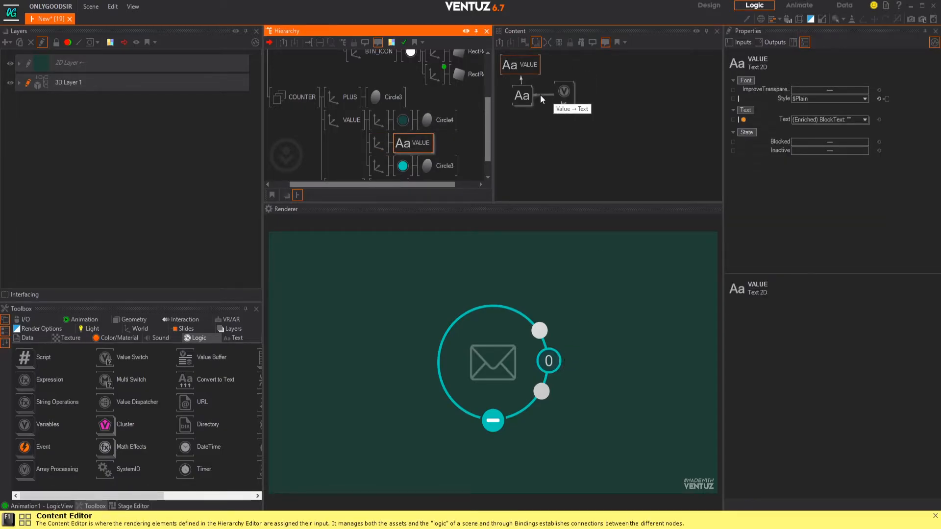
pyautogui.click(563, 93)
pyautogui.click(872, 89)
pyautogui.click(873, 89)
pyautogui.click(872, 89)
pyautogui.click(872, 89)
pyautogui.click(872, 89)
pyautogui.click(872, 90)
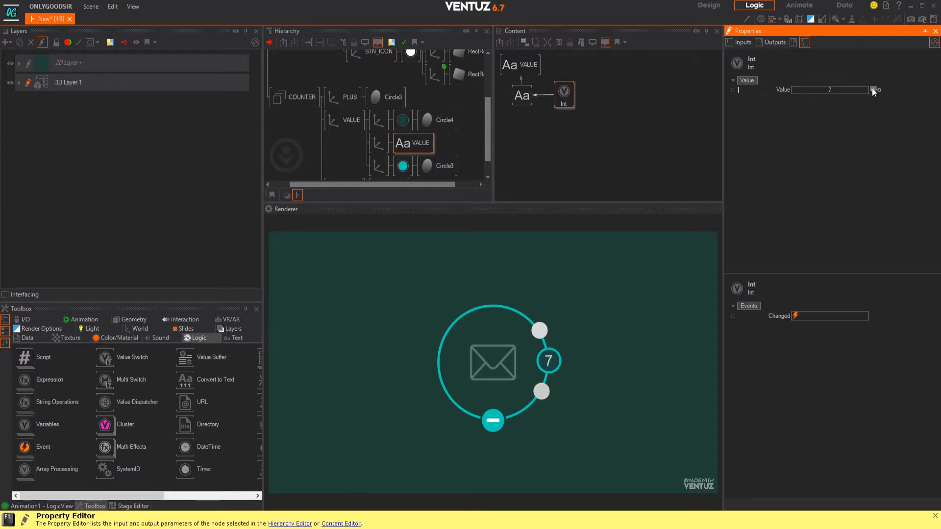
pyautogui.click(872, 89)
pyautogui.click(872, 90)
pyautogui.click(872, 89)
pyautogui.click(872, 90)
pyautogui.click(872, 90)
pyautogui.click(872, 89)
pyautogui.moveTo(852, 92); pyautogui.dragTo(848, 92)
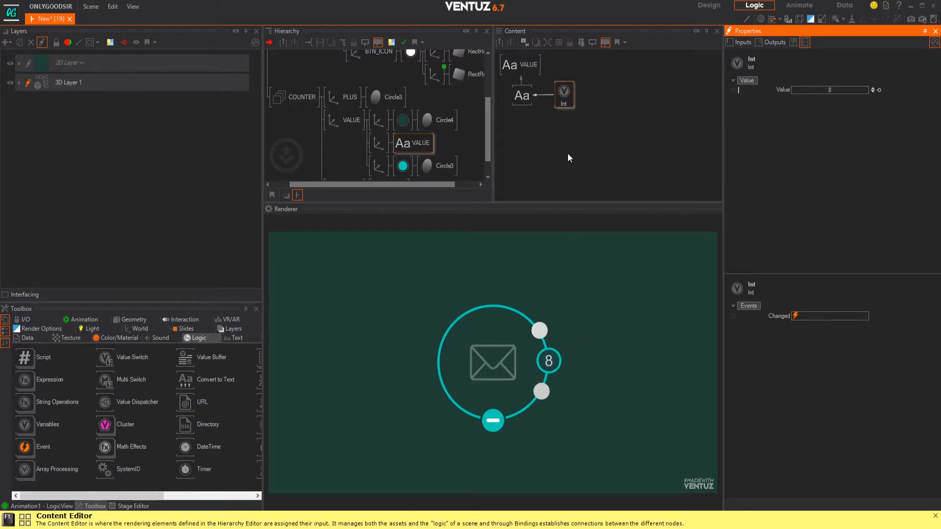
# - Preview several project typefaces for the Block Text and apply Raleway BoldItalic without saving the modified preset
pyautogui.click(527, 96)
pyautogui.click(864, 89)
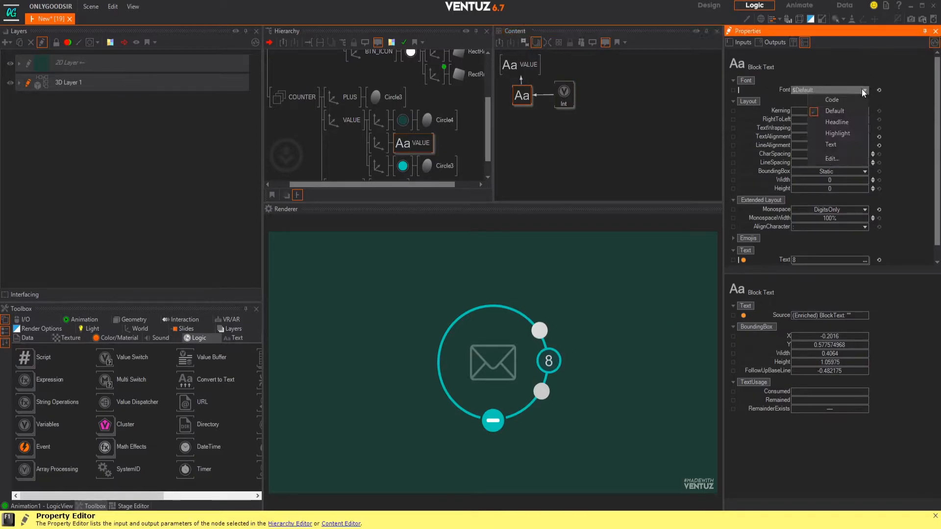
pyautogui.click(833, 157)
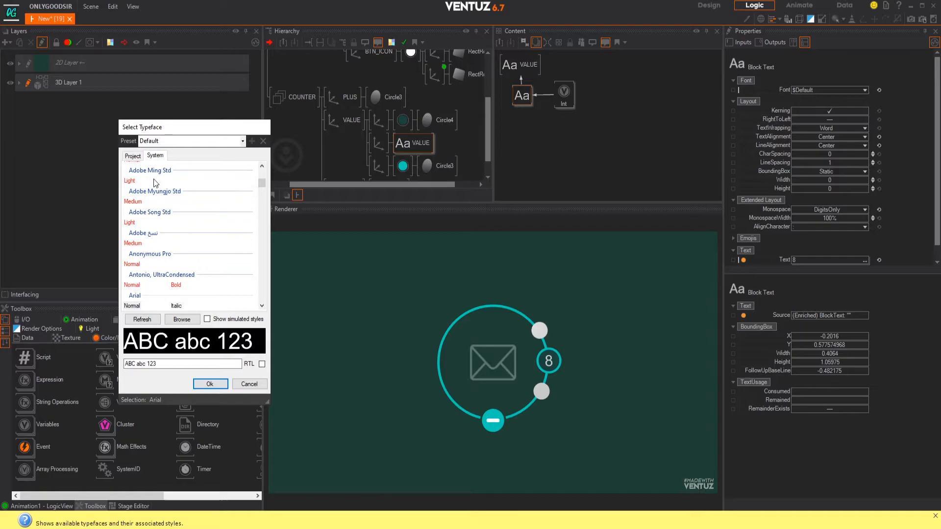
pyautogui.moveTo(261, 184); pyautogui.dragTo(263, 166)
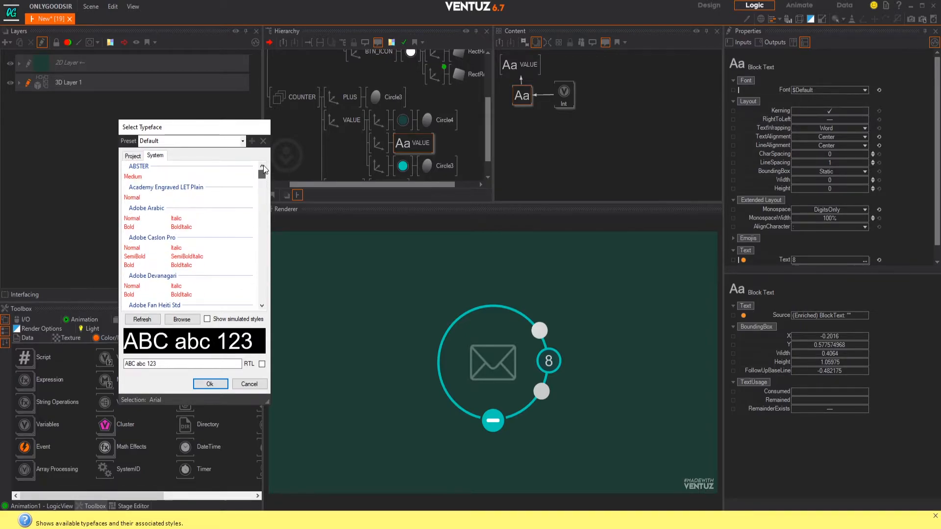
pyautogui.click(133, 155)
pyautogui.click(138, 177)
pyautogui.click(132, 197)
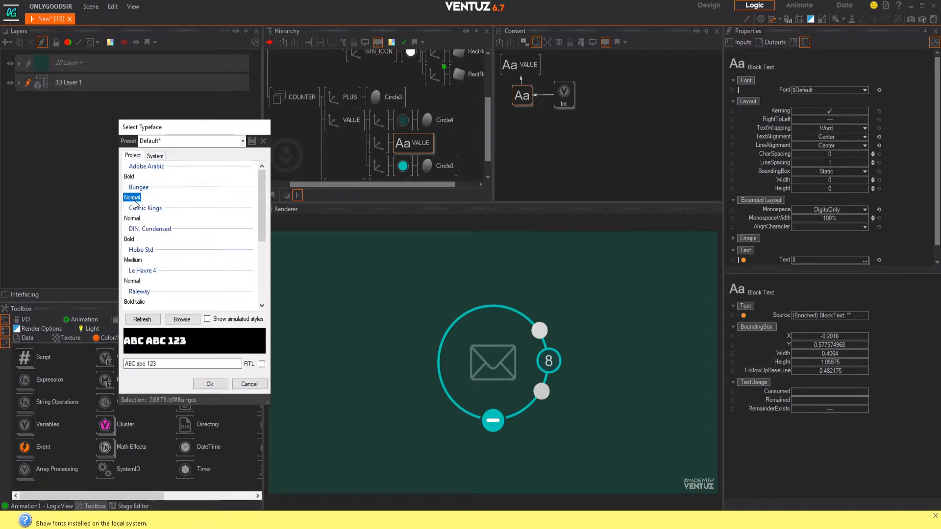
pyautogui.click(134, 219)
pyautogui.click(132, 239)
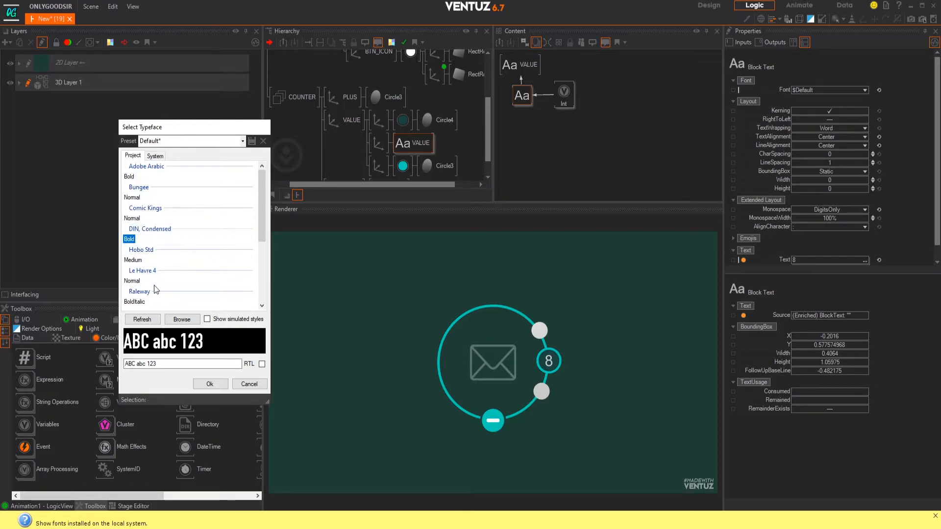
pyautogui.click(133, 261)
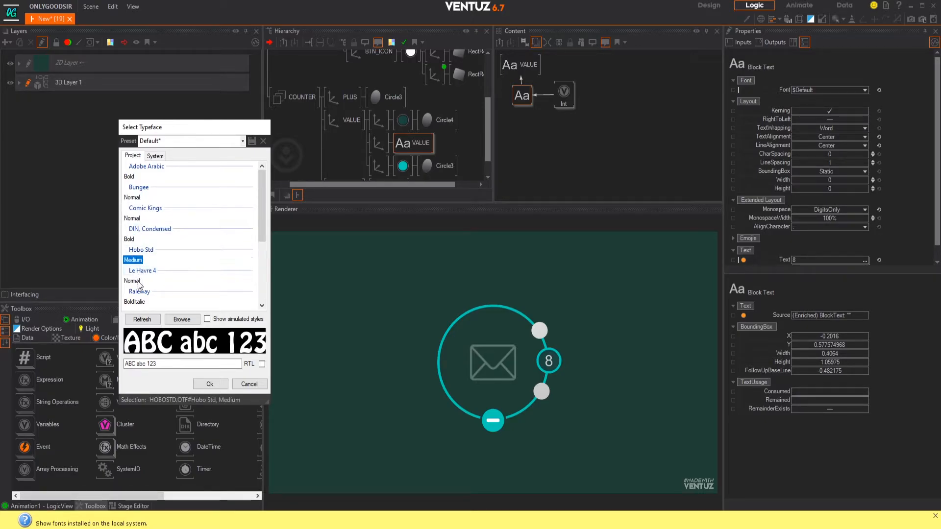
pyautogui.click(133, 280)
pyautogui.click(142, 301)
pyautogui.scroll(-2, 144, 302)
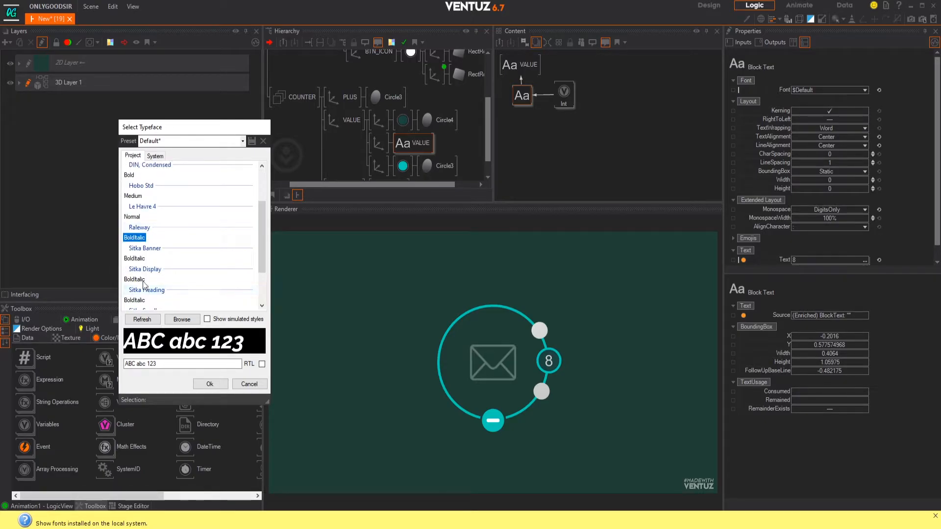
pyautogui.scroll(-1, 143, 262)
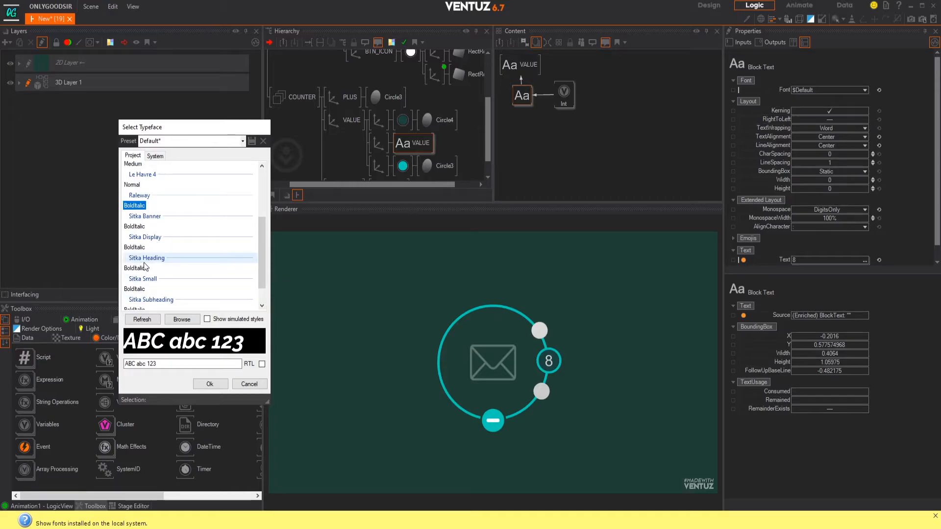
pyautogui.click(210, 384)
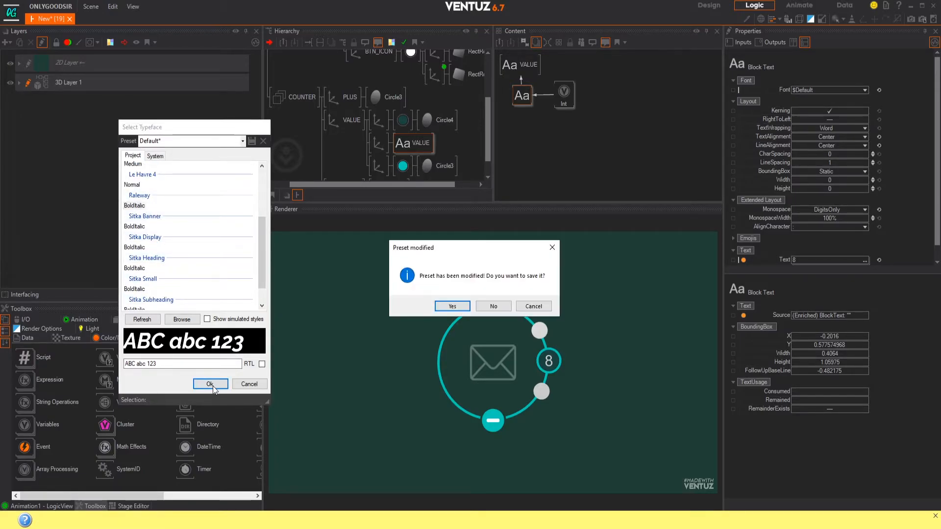
pyautogui.click(502, 305)
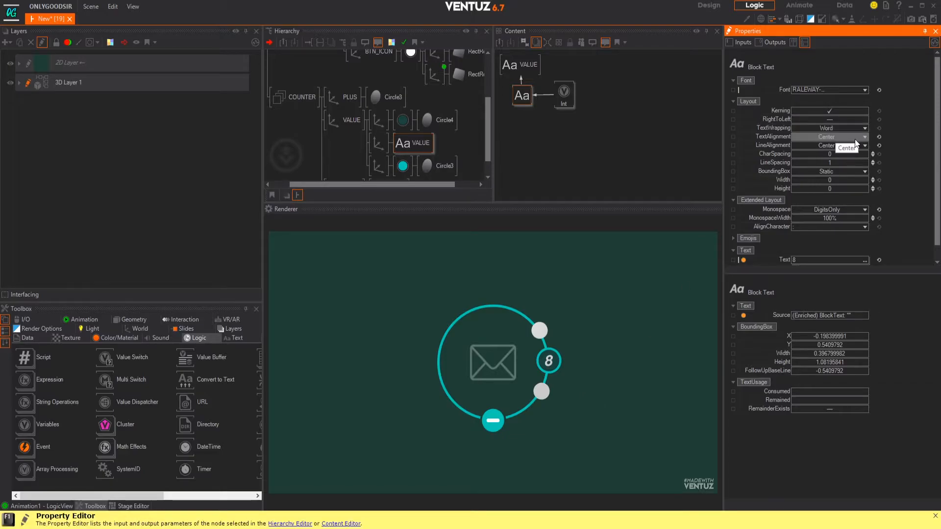
# - Vary the Int variable's value to test the digits in the Raleway font, leaving it at 9
pyautogui.click(565, 98)
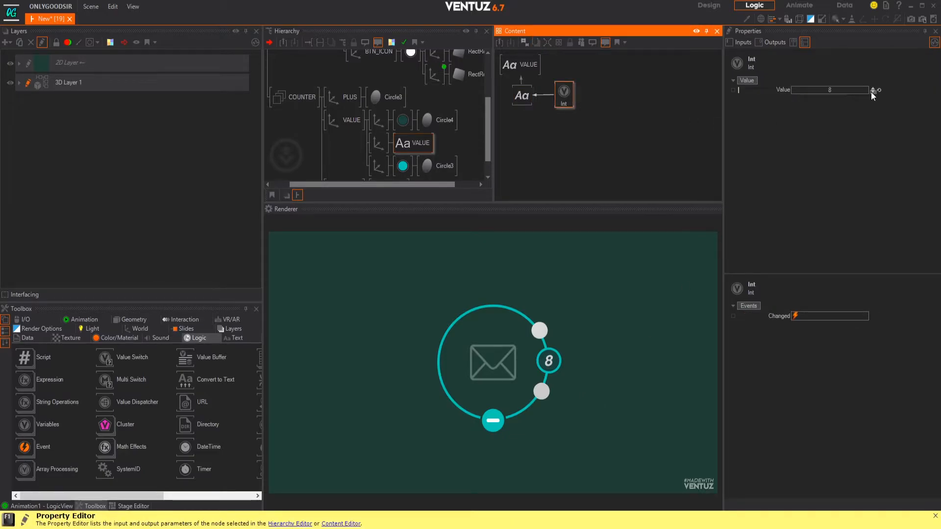
pyautogui.click(872, 93)
pyautogui.click(873, 93)
pyautogui.click(872, 92)
pyautogui.click(873, 93)
pyautogui.click(871, 88)
pyautogui.click(871, 88)
pyautogui.click(872, 89)
pyautogui.click(872, 89)
pyautogui.click(872, 89)
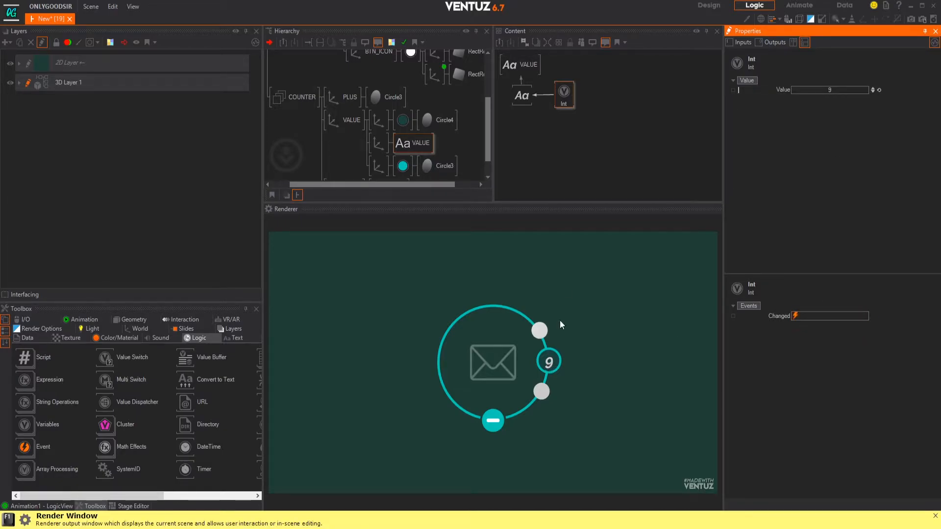
# - Change the Block Text's font to Le Havre 4 Normal without saving a new preset
pyautogui.click(530, 96)
pyautogui.click(864, 90)
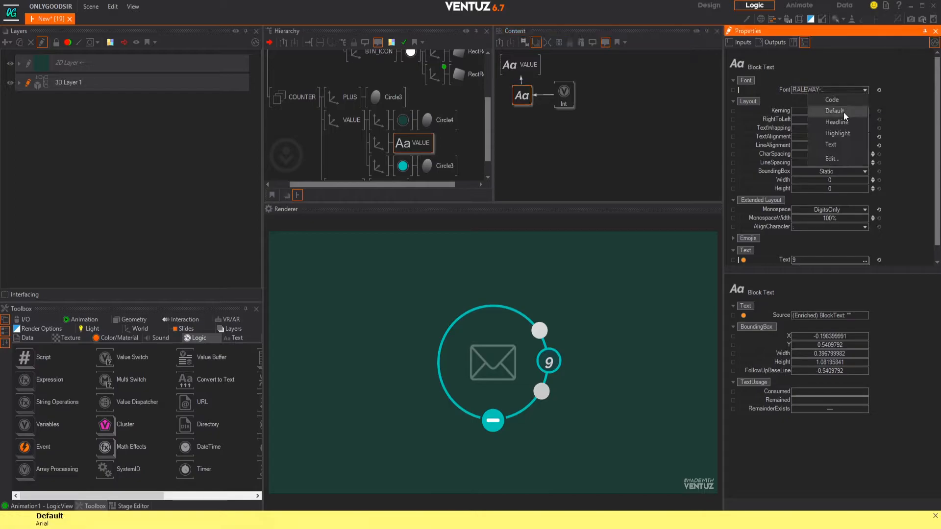
pyautogui.click(827, 159)
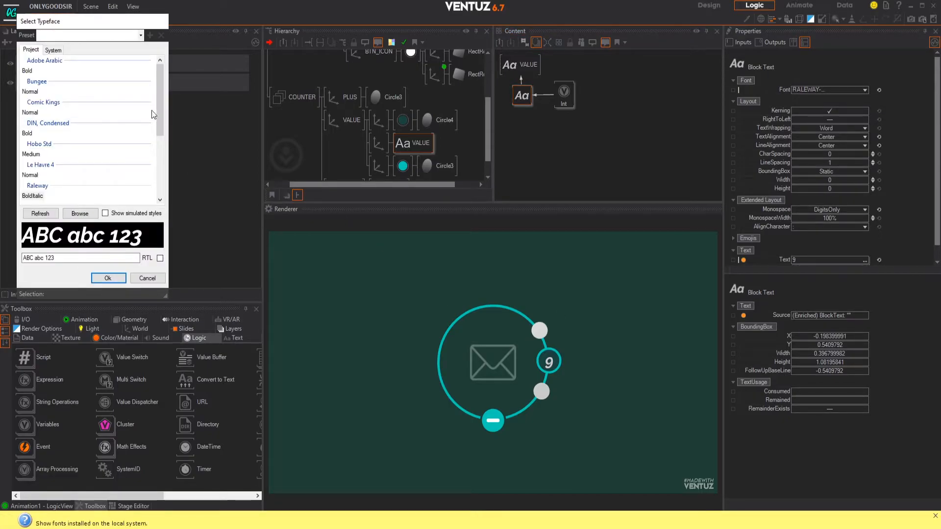
pyautogui.click(69, 173)
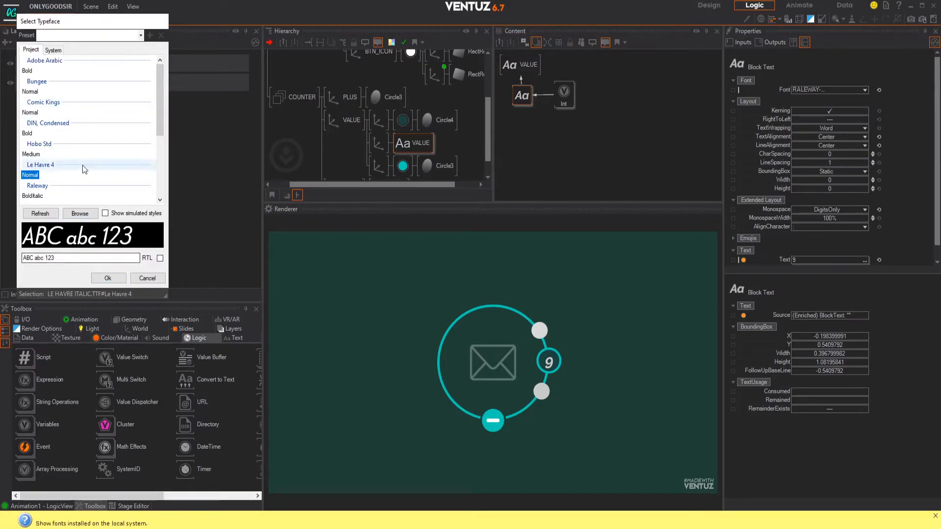
pyautogui.click(117, 278)
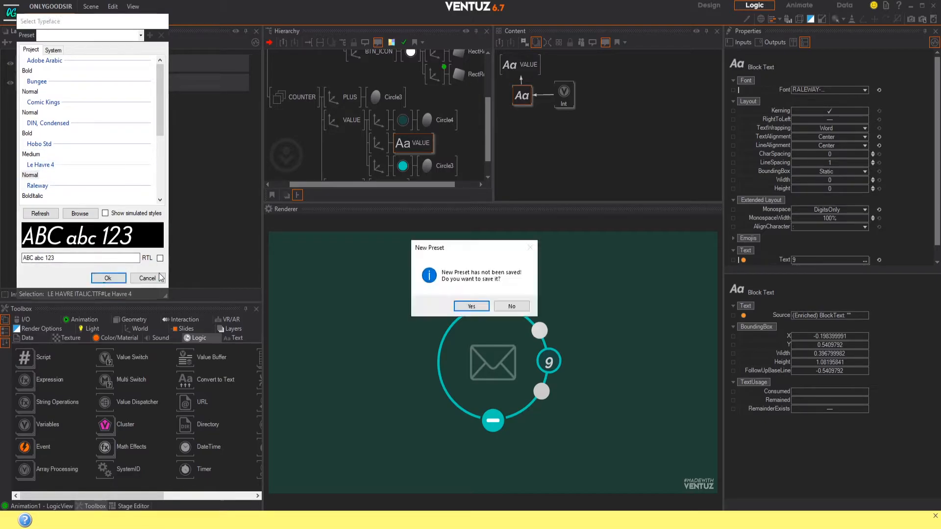
pyautogui.click(511, 306)
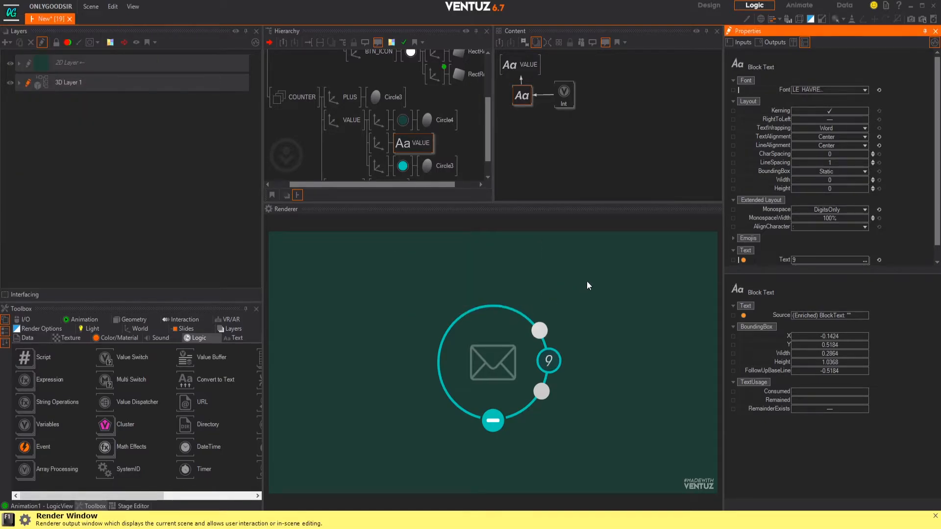
# - Vary the Int variable's value to test the Le Havre 4 digits, including a reset to 0, and leave it at 2
pyautogui.click(567, 94)
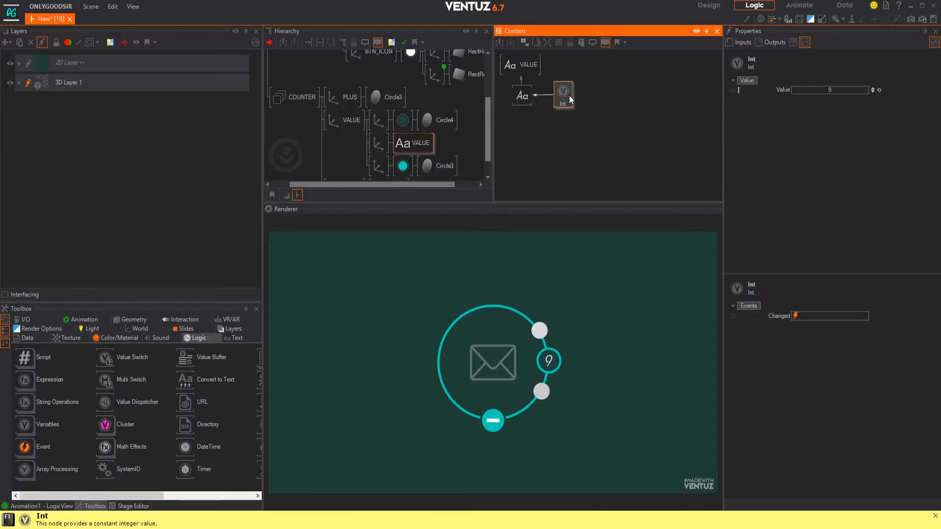
pyautogui.click(872, 92)
pyautogui.click(872, 92)
pyautogui.click(874, 91)
pyautogui.click(874, 91)
pyautogui.click(874, 91)
pyautogui.click(874, 91)
pyautogui.click(872, 91)
pyautogui.click(872, 92)
pyautogui.click(872, 91)
pyautogui.click(878, 88)
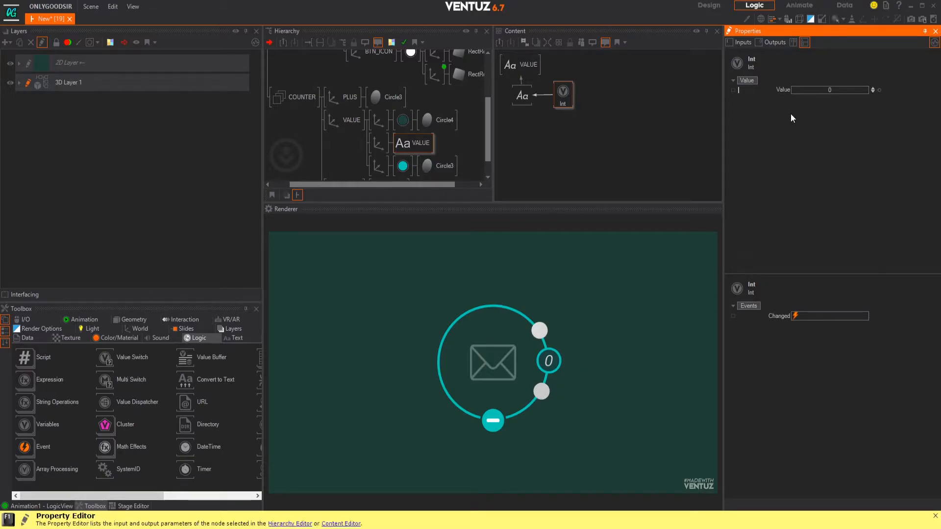
pyautogui.click(872, 88)
pyautogui.click(871, 88)
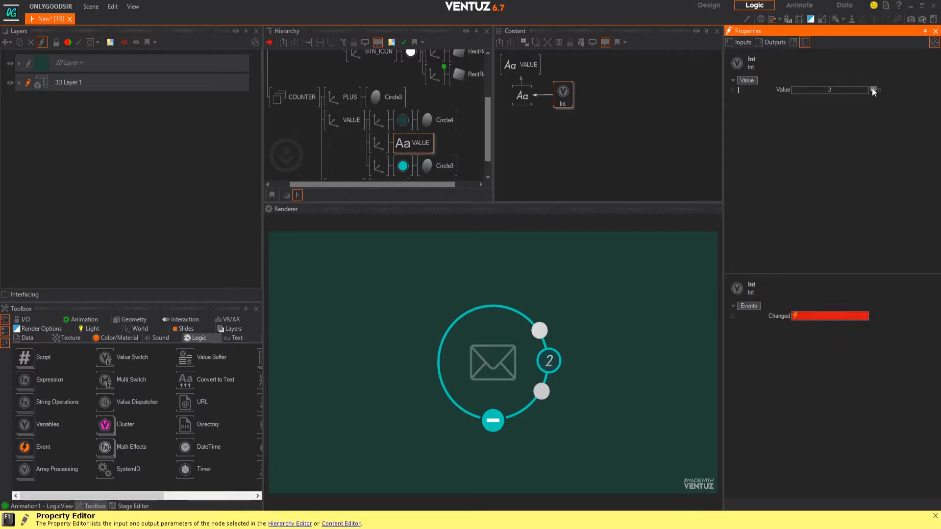
pyautogui.click(872, 93)
pyautogui.click(871, 93)
pyautogui.click(872, 92)
# - Add a Counter logic node beside the Int node and bind the Int's Value property to the Counter's value
pyautogui.click(570, 152)
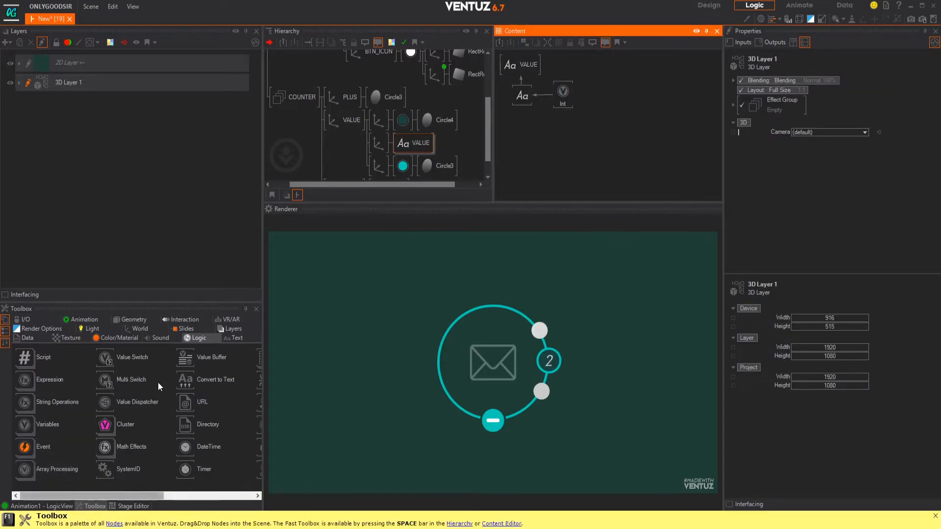
pyautogui.moveTo(89, 498); pyautogui.dragTo(162, 500)
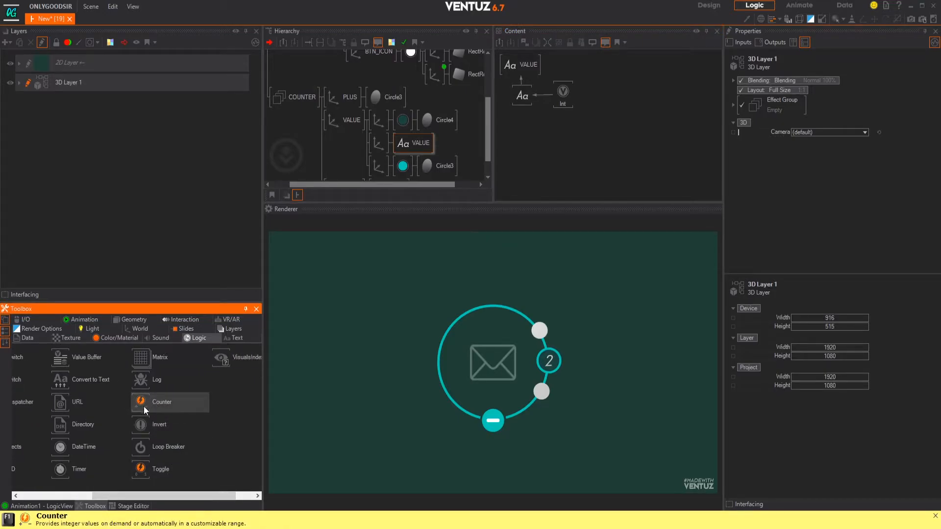
pyautogui.moveTo(137, 403); pyautogui.dragTo(602, 92)
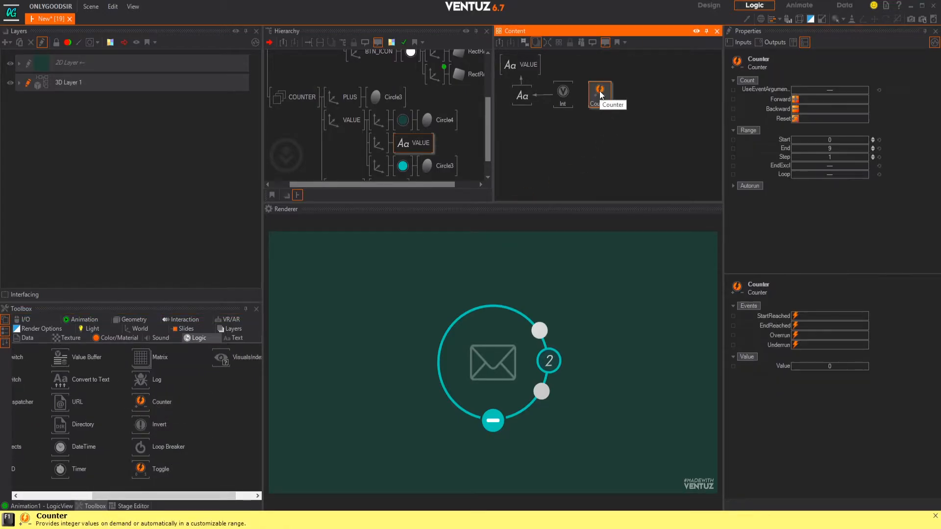
pyautogui.click(563, 96)
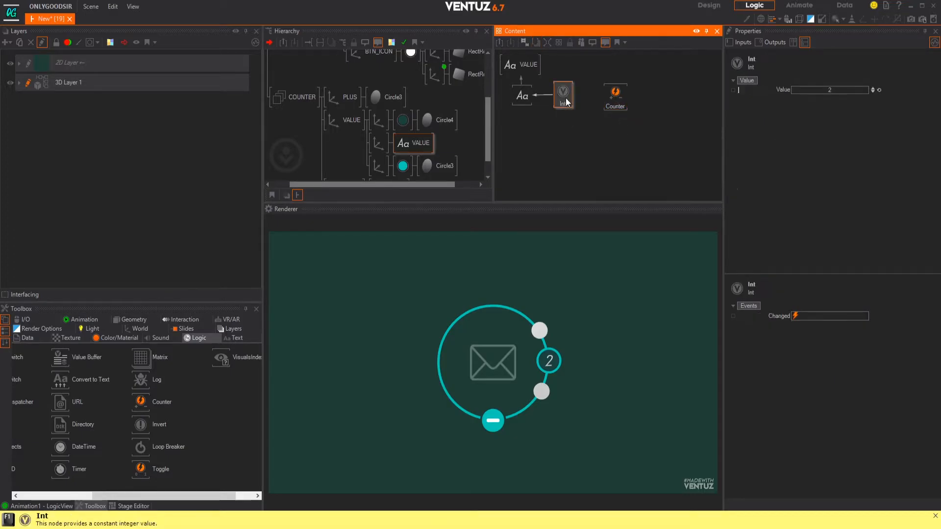
pyautogui.moveTo(785, 89); pyautogui.dragTo(613, 94)
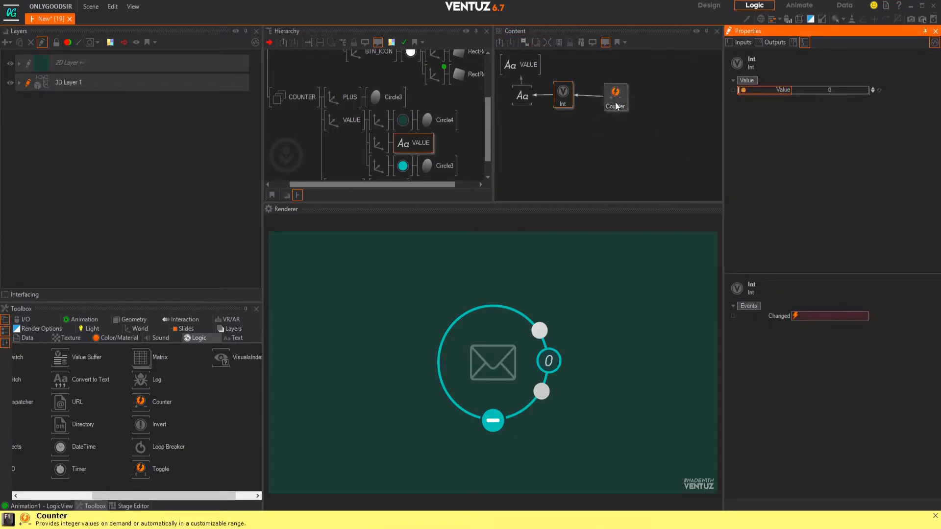
# - Test the Counter by counting forward to 7 and back down to 2
pyautogui.click(610, 95)
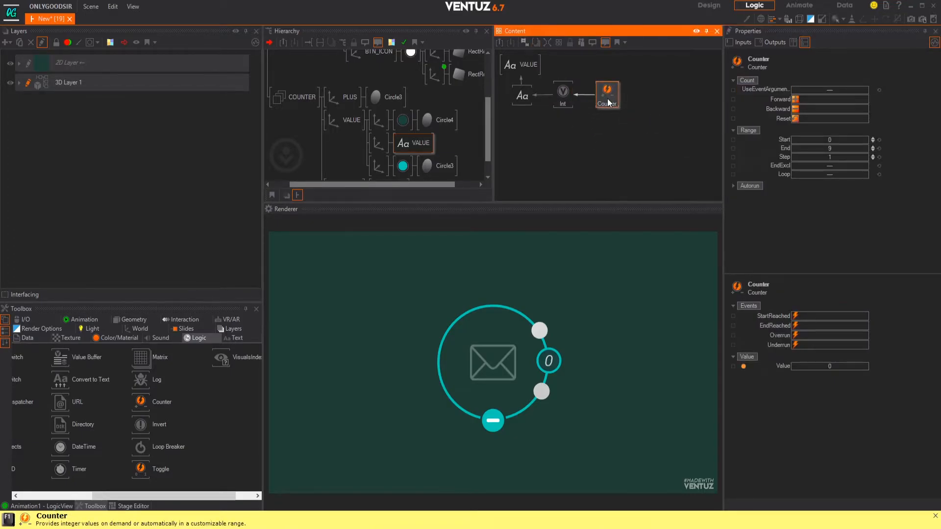
pyautogui.click(796, 99)
pyautogui.click(797, 100)
pyautogui.click(796, 100)
pyautogui.click(796, 100)
pyautogui.click(796, 100)
pyautogui.click(796, 100)
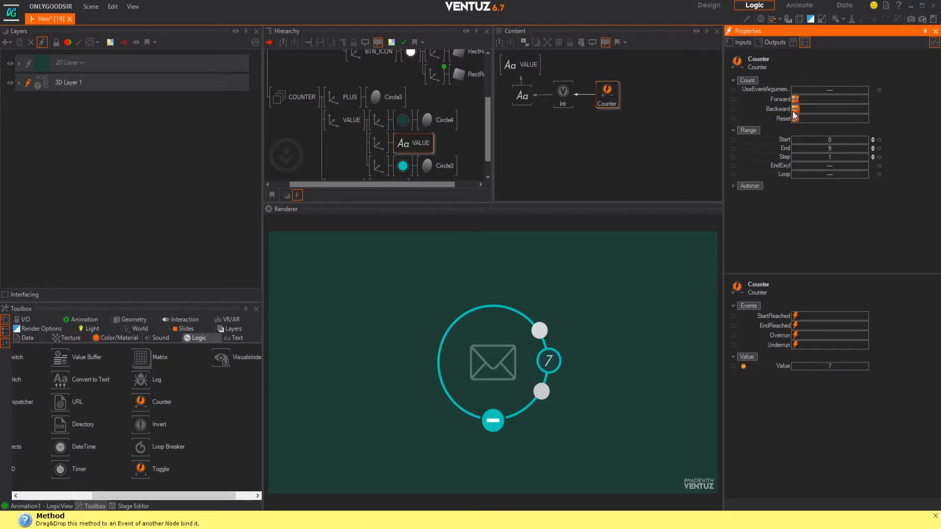
pyautogui.click(795, 109)
pyautogui.click(794, 108)
pyautogui.click(794, 109)
pyautogui.click(794, 109)
pyautogui.click(795, 109)
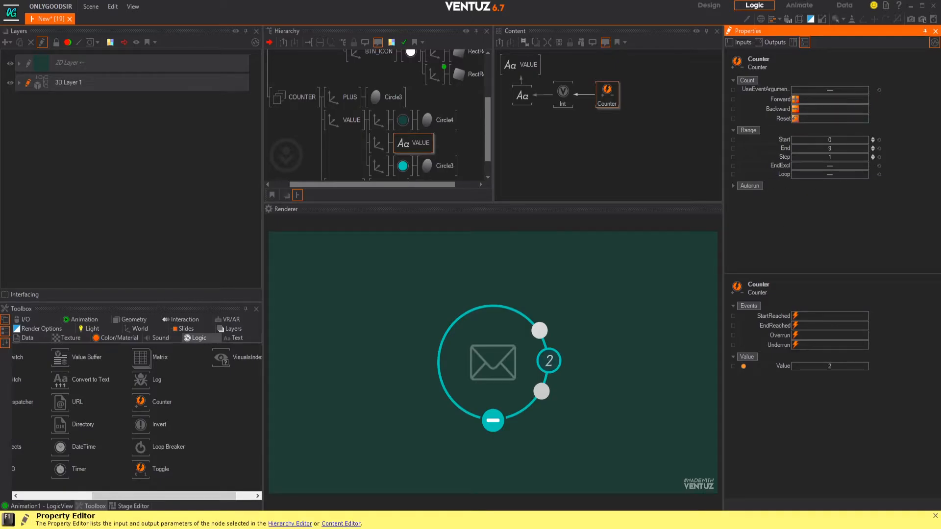
# - Enable Loop on the Counter and count forward repeatedly past the end of its range to test the wraparound
pyautogui.click(830, 174)
pyautogui.click(795, 99)
pyautogui.click(794, 99)
pyautogui.click(794, 99)
pyautogui.click(795, 99)
pyautogui.click(794, 100)
pyautogui.click(795, 100)
pyautogui.click(794, 99)
pyautogui.click(795, 99)
pyautogui.click(795, 99)
pyautogui.click(794, 100)
pyautogui.click(794, 99)
pyautogui.click(795, 100)
pyautogui.click(795, 100)
pyautogui.click(794, 99)
pyautogui.click(795, 99)
pyautogui.click(795, 100)
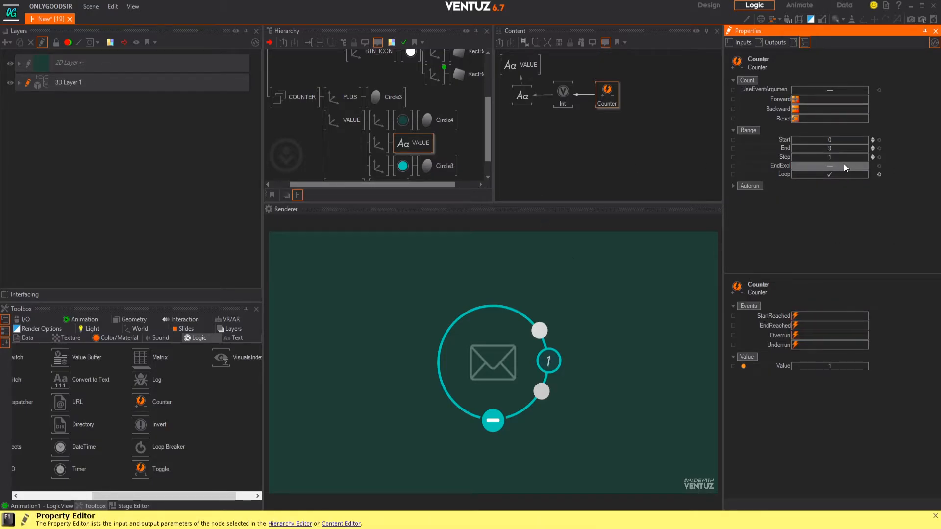
# - Set the end of the Counter's range to 10
pyautogui.doubleClick(837, 148)
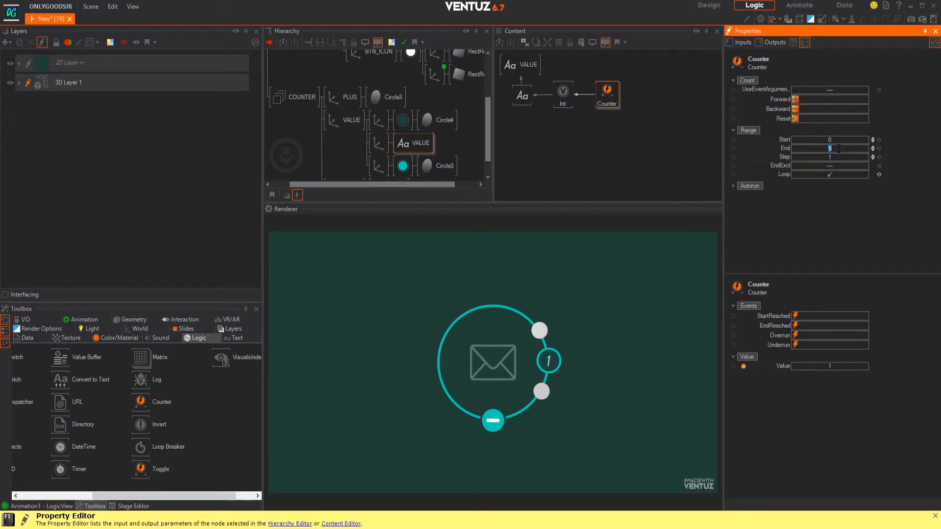
pyautogui.write('10')
pyautogui.press('Return')
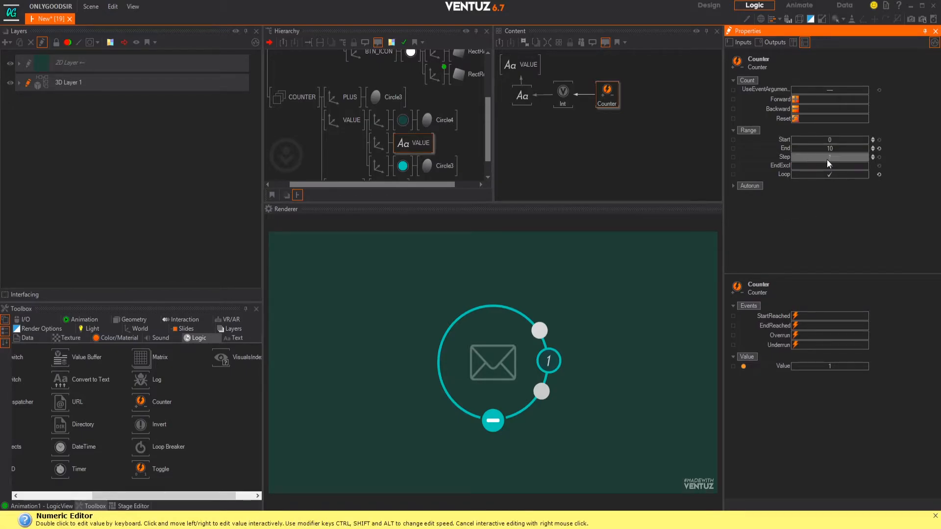
# - Try a Step of 2 on the Counter by counting forward repeatedly, and reset the count to its start
pyautogui.moveTo(822, 156); pyautogui.dragTo(860, 157)
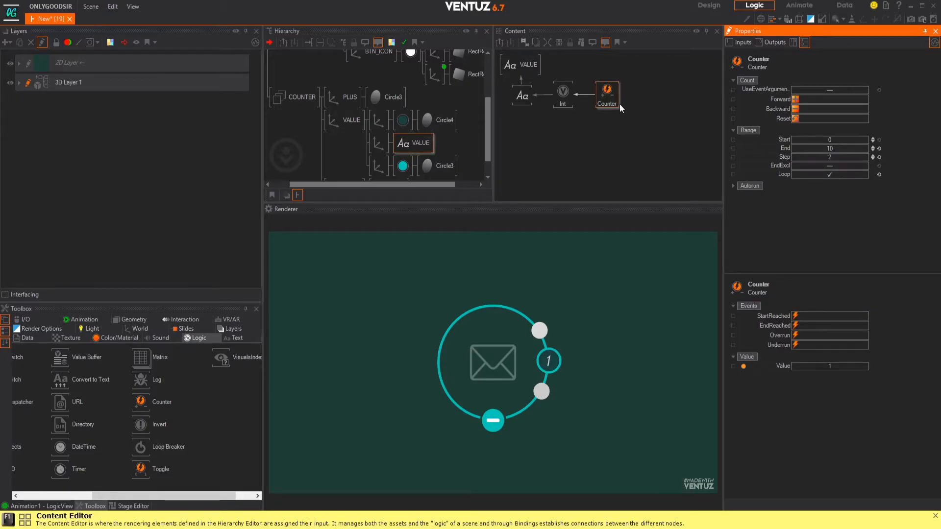
pyautogui.click(795, 100)
pyautogui.click(795, 100)
pyautogui.click(795, 100)
pyautogui.click(795, 100)
pyautogui.click(795, 100)
pyautogui.click(795, 100)
pyautogui.click(795, 100)
pyautogui.click(796, 100)
pyautogui.click(795, 100)
pyautogui.click(795, 100)
pyautogui.click(795, 100)
pyautogui.click(794, 118)
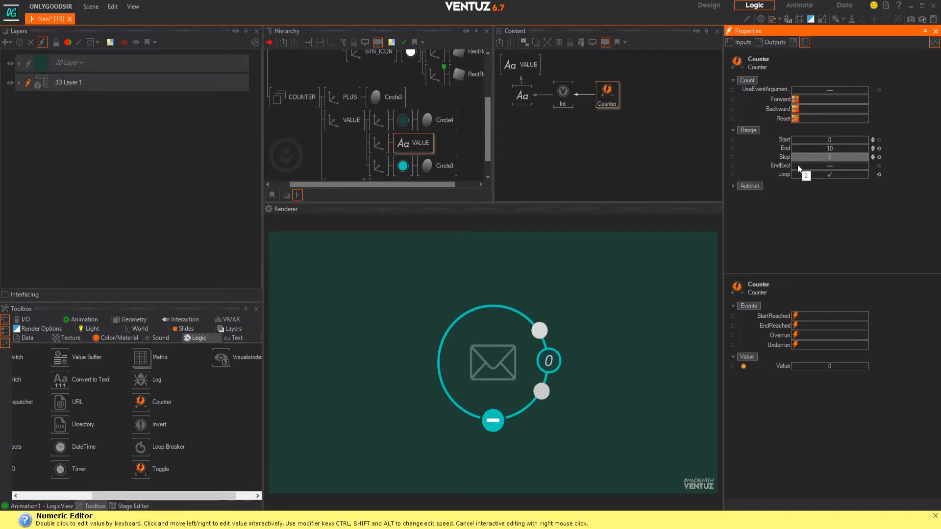
# - Restore the Counter's Step to its default of 1 and count forward once to test it
pyautogui.click(879, 156)
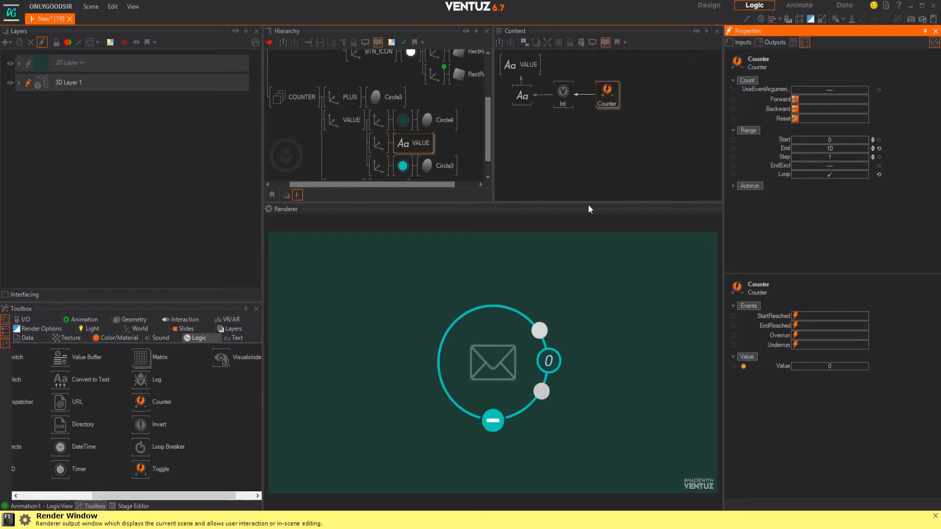
pyautogui.click(795, 100)
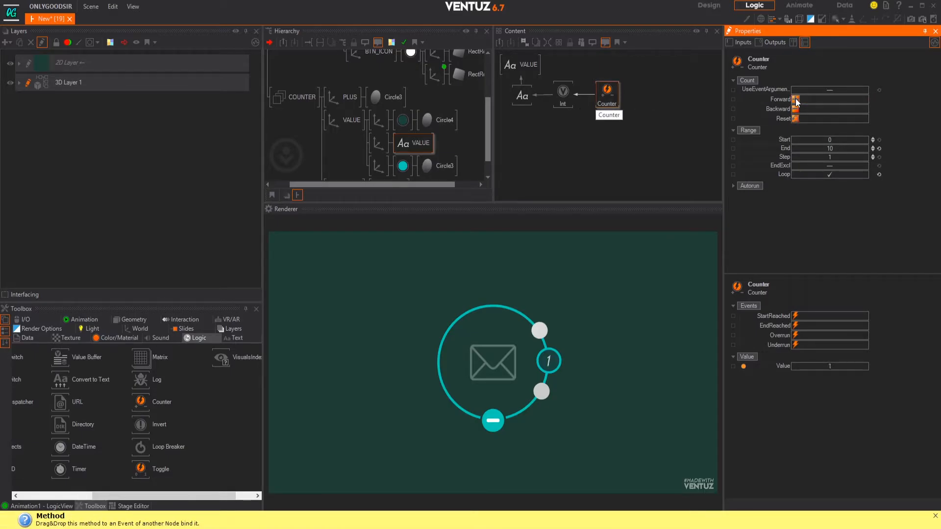
# - Test the Counter's Backward and Forward methods by alternately counting down and up
pyautogui.click(794, 111)
pyautogui.click(794, 101)
pyautogui.click(795, 110)
pyautogui.click(794, 101)
pyautogui.click(794, 109)
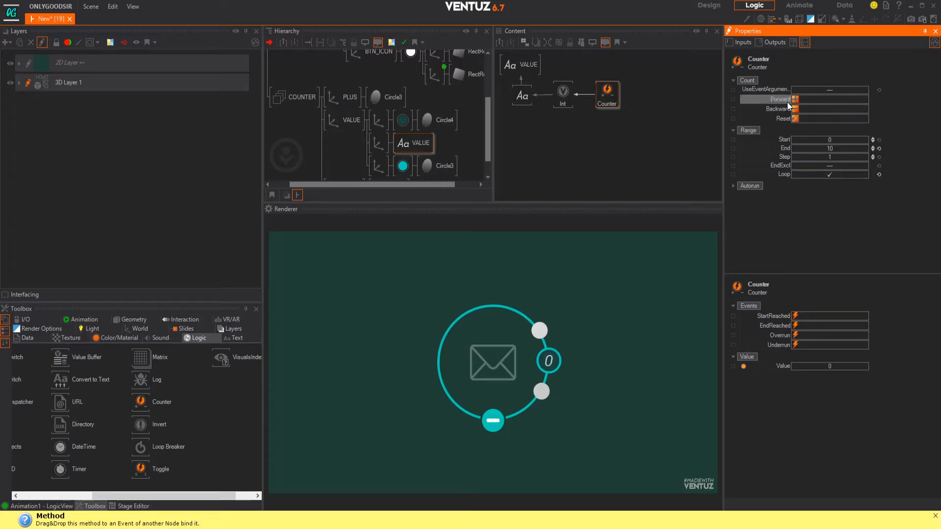
# - Insert a Touch Button in front of the PLUS axis in the COUNTER group and name it PLUS
pyautogui.click(405, 142)
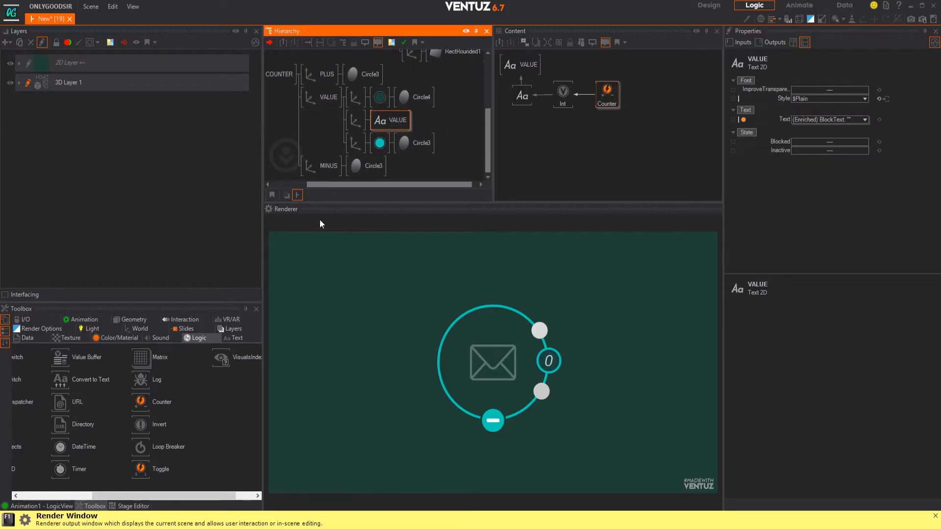
pyautogui.click(186, 320)
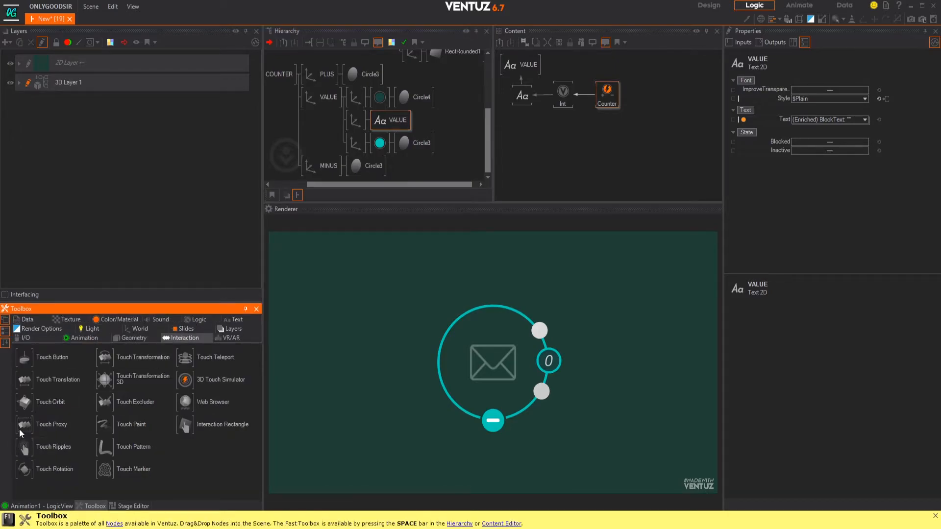
pyautogui.moveTo(22, 359)
pyautogui.mouseDown()
pyautogui.moveTo(356, 78)
pyautogui.moveTo(355, 98)
pyautogui.moveTo(412, 100)
pyautogui.moveTo(346, 126)
pyautogui.moveTo(362, 177)
pyautogui.moveTo(361, 113)
pyautogui.mouseUp()
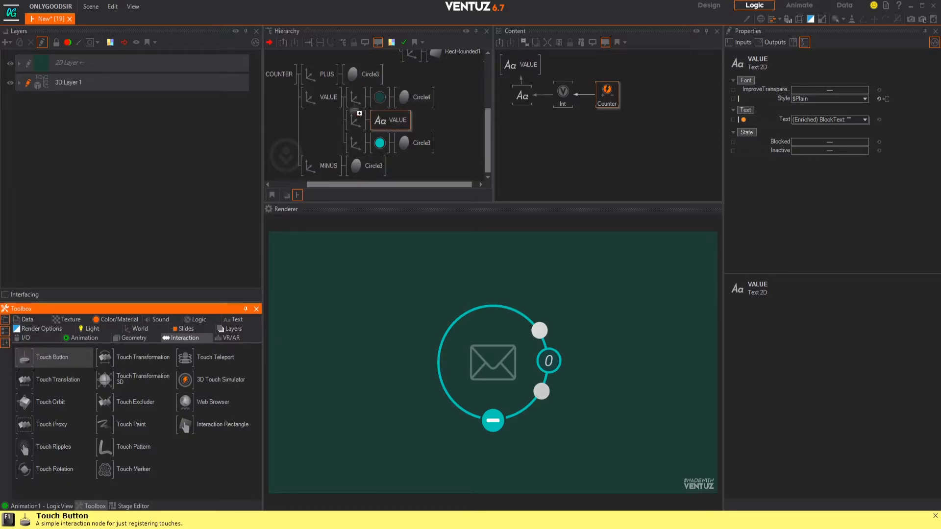
pyautogui.moveTo(343, 75); pyautogui.dragTo(308, 76)
pyautogui.moveTo(352, 79); pyautogui.dragTo(311, 78)
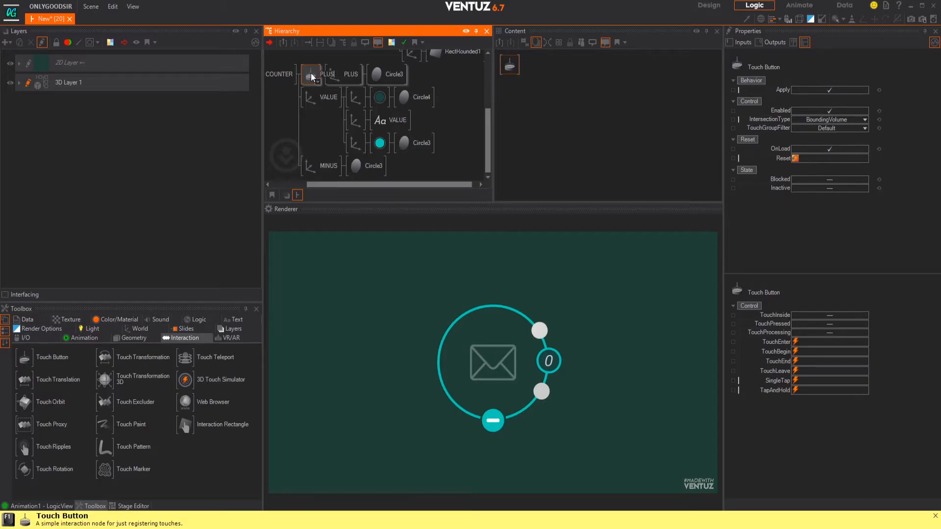
pyautogui.press('Return')
# - Insert another Touch Button in front of the MINUS axis and name it MIN
pyautogui.moveTo(26, 358); pyautogui.dragTo(309, 170)
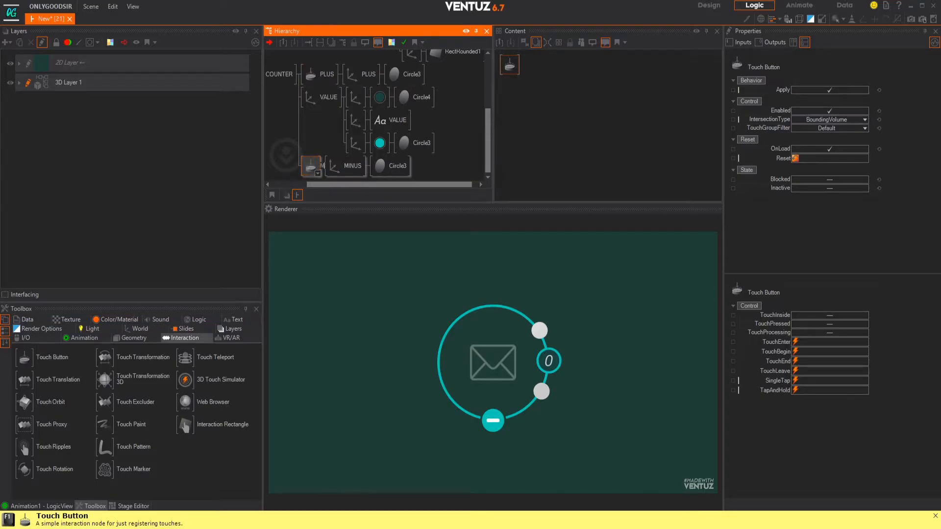
pyautogui.write('MIN')
pyautogui.press('Return')
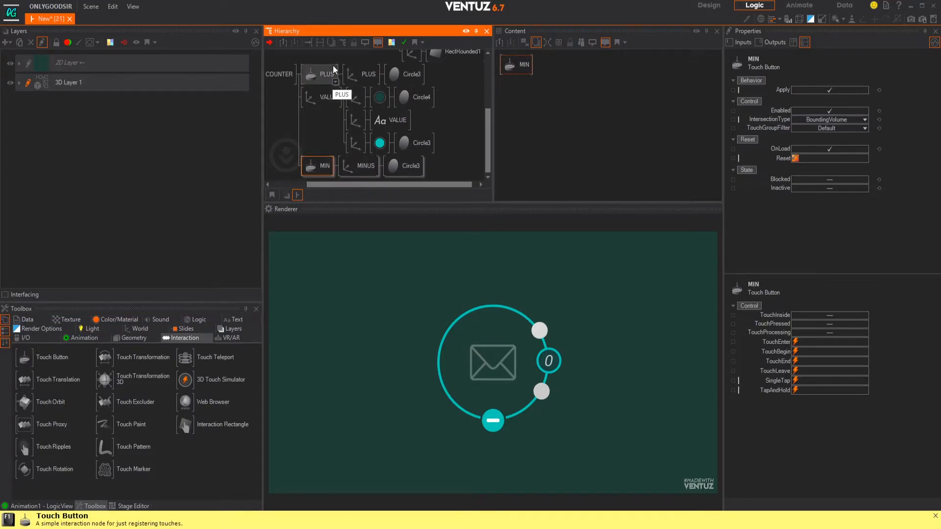
# - Select the PLUS and MIN touch buttons together with the VALUE text to show their content nodes side by side
pyautogui.keyDown('ctrl'); pyautogui.click(318, 75); pyautogui.keyUp('ctrl')
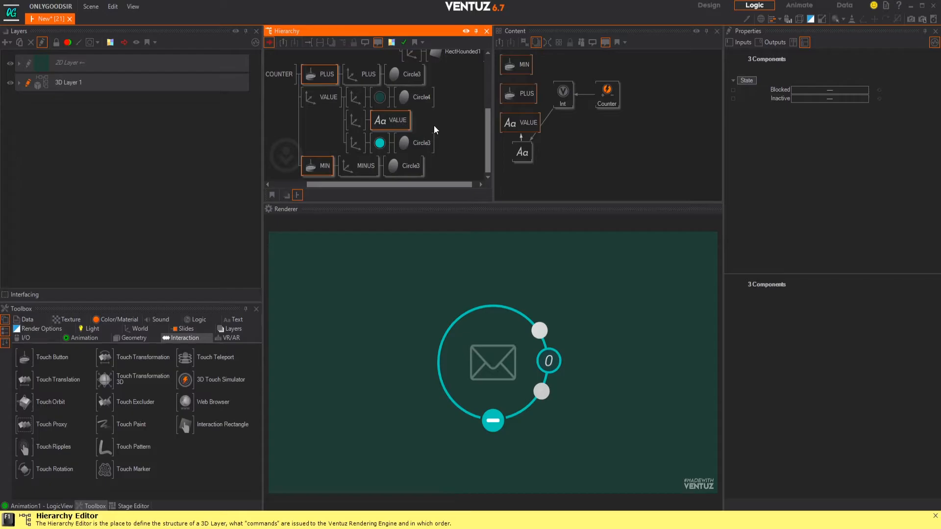
pyautogui.click(322, 73)
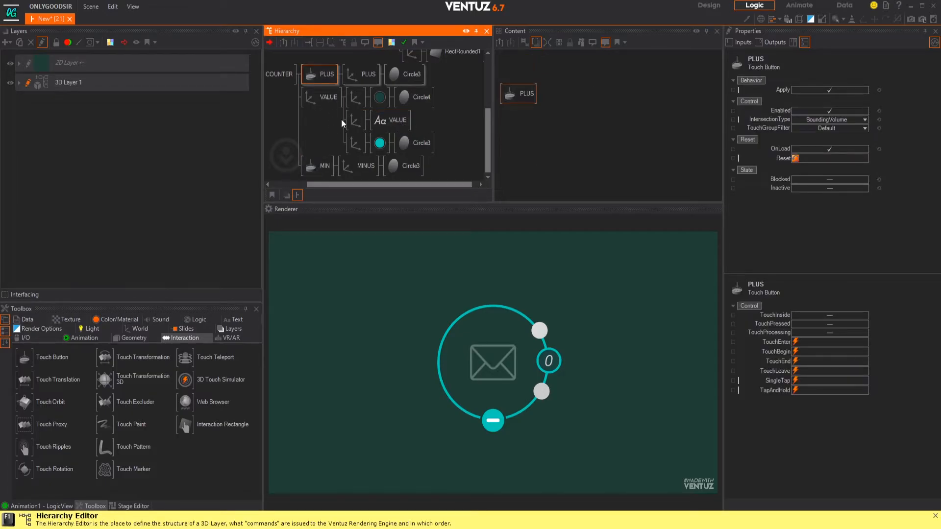
pyautogui.keyDown('ctrl'); pyautogui.click(323, 166); pyautogui.keyUp('ctrl')
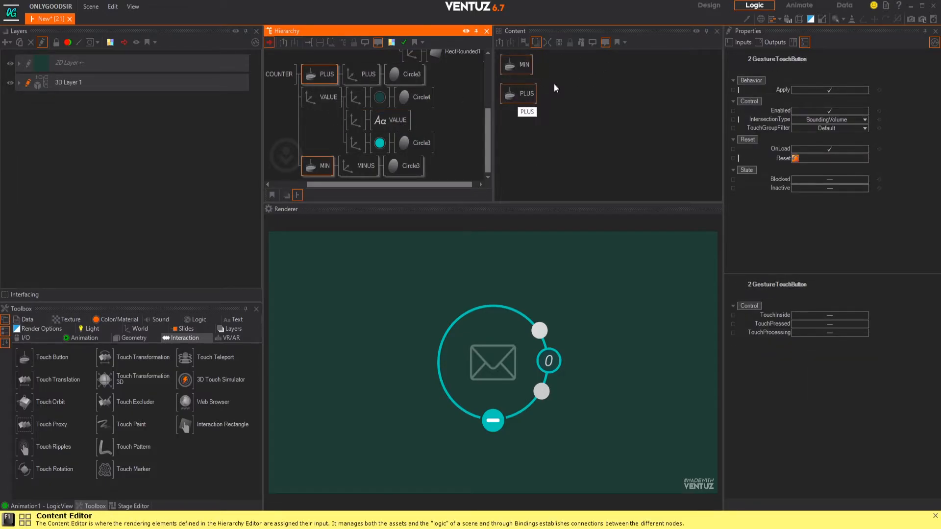
pyautogui.keyDown('ctrl'); pyautogui.click(391, 121); pyautogui.keyUp('ctrl')
pyautogui.click(579, 128)
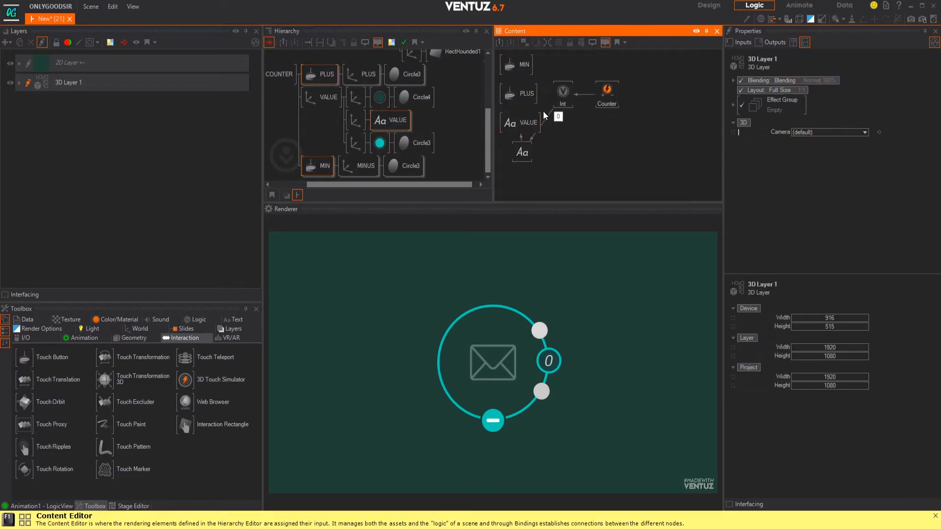
# - Arrange the content nodes with the MIN and PLUS touch buttons beyond the Counter and the Block Text below VALUE
pyautogui.moveTo(542, 62); pyautogui.dragTo(670, 119)
pyautogui.moveTo(512, 128); pyautogui.dragTo(515, 88)
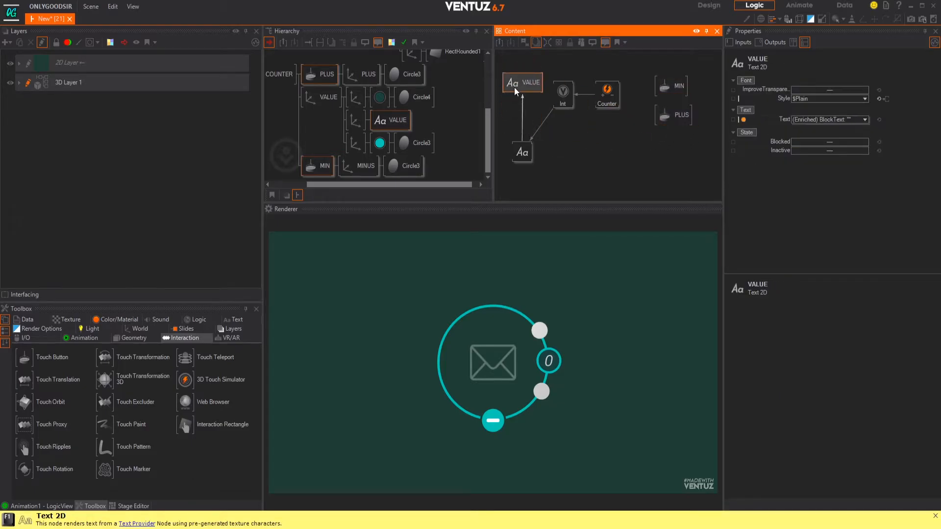
pyautogui.moveTo(522, 151); pyautogui.dragTo(621, 116)
pyautogui.click(646, 132)
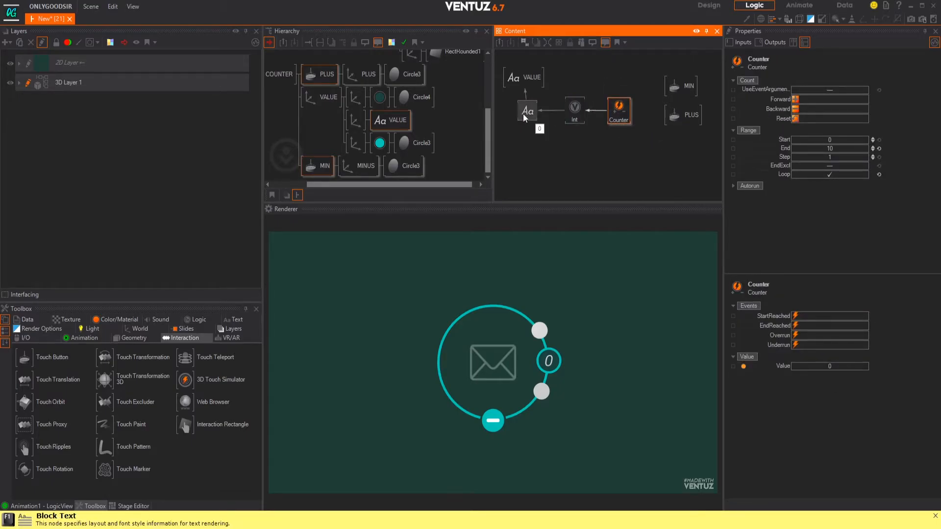
pyautogui.moveTo(523, 113); pyautogui.dragTo(519, 115)
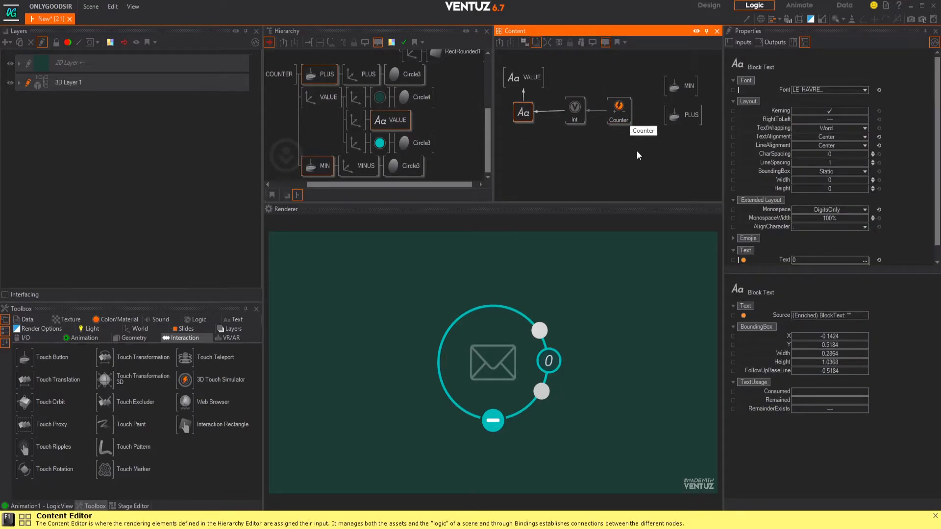
pyautogui.moveTo(676, 122); pyautogui.dragTo(672, 133)
pyautogui.moveTo(687, 88); pyautogui.dragTo(677, 91)
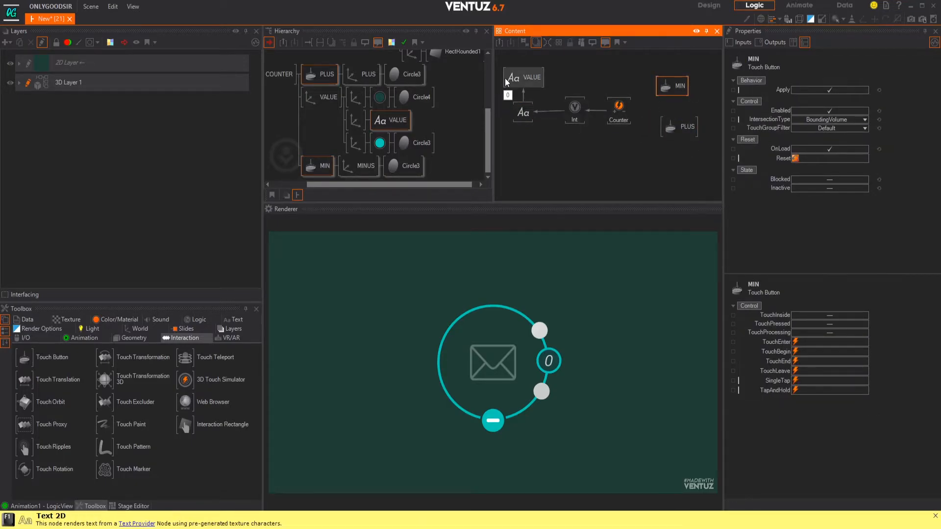
# - Scatter the Block Text, Int, Counter, MIN and PLUS nodes out of order across the content area
pyautogui.moveTo(520, 111); pyautogui.dragTo(636, 105)
pyautogui.moveTo(579, 110); pyautogui.dragTo(712, 67)
pyautogui.moveTo(671, 96); pyautogui.dragTo(587, 107)
pyautogui.moveTo(680, 137); pyautogui.dragTo(610, 80)
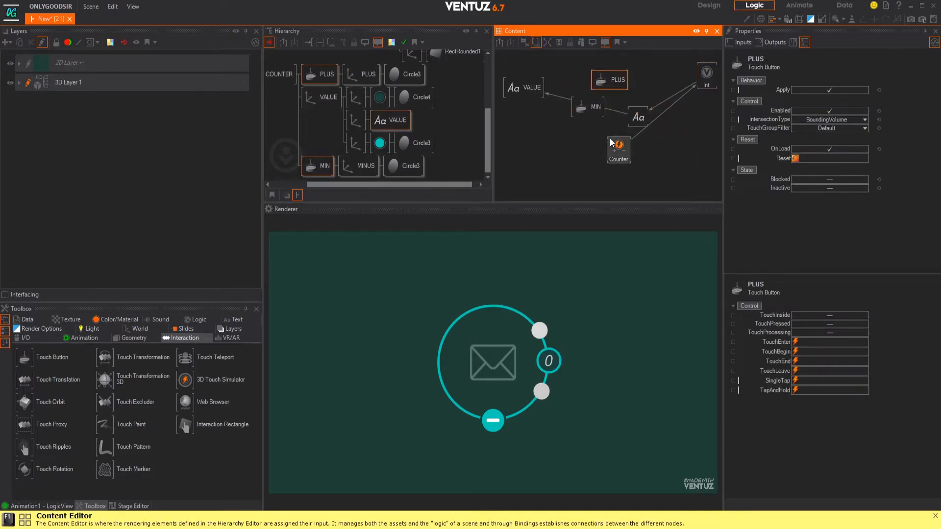
pyautogui.moveTo(603, 115); pyautogui.dragTo(611, 127)
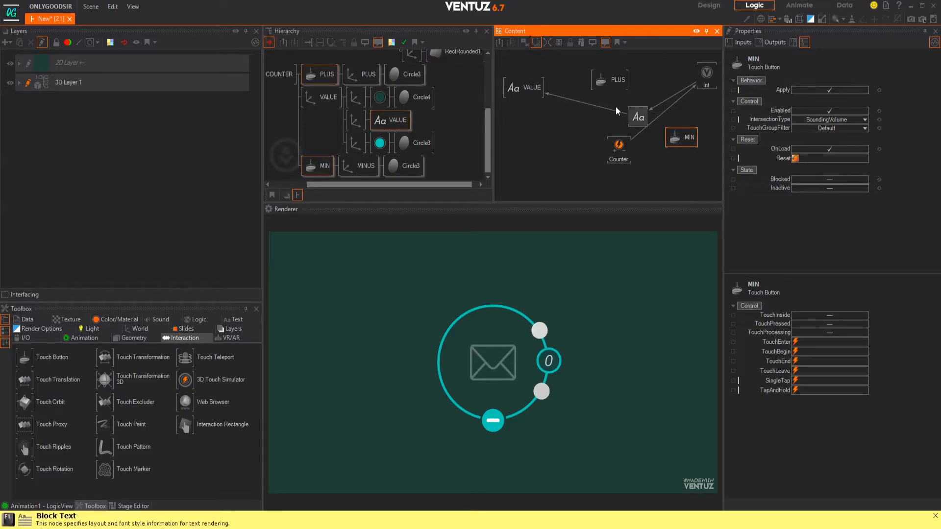
# - Line the Block Text, Int and Counter nodes up again, with PLUS and MIN stacked beside the Counter
pyautogui.moveTo(607, 86); pyautogui.dragTo(695, 114)
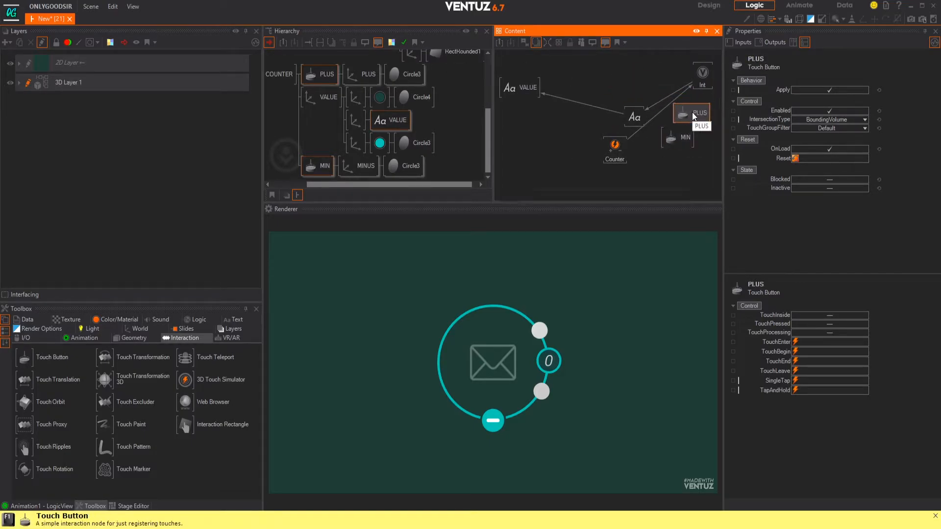
pyautogui.moveTo(706, 75); pyautogui.dragTo(616, 78)
pyautogui.moveTo(626, 120); pyautogui.dragTo(510, 125)
pyautogui.moveTo(612, 77); pyautogui.dragTo(577, 119)
pyautogui.moveTo(621, 151); pyautogui.dragTo(625, 122)
pyautogui.moveTo(517, 122); pyautogui.dragTo(521, 122)
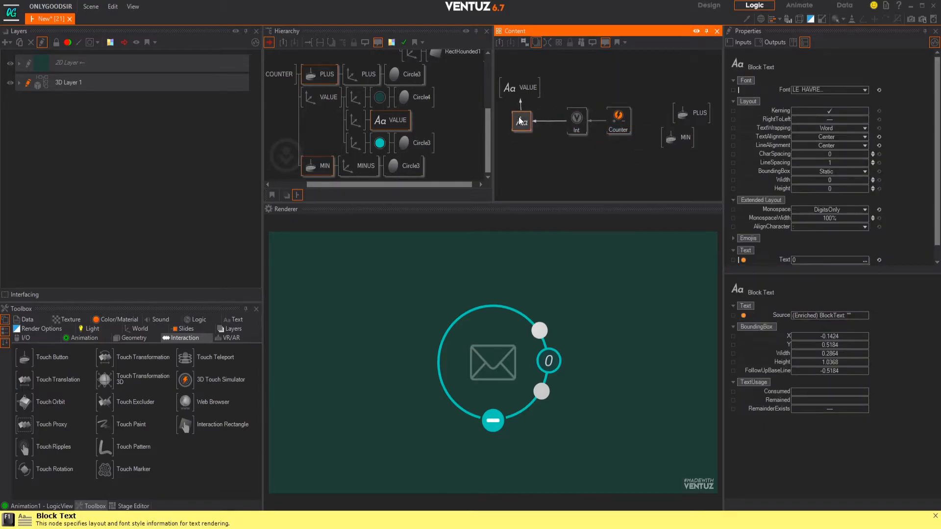
pyautogui.click(652, 98)
pyautogui.moveTo(680, 116); pyautogui.dragTo(659, 101)
pyautogui.moveTo(668, 139); pyautogui.dragTo(655, 143)
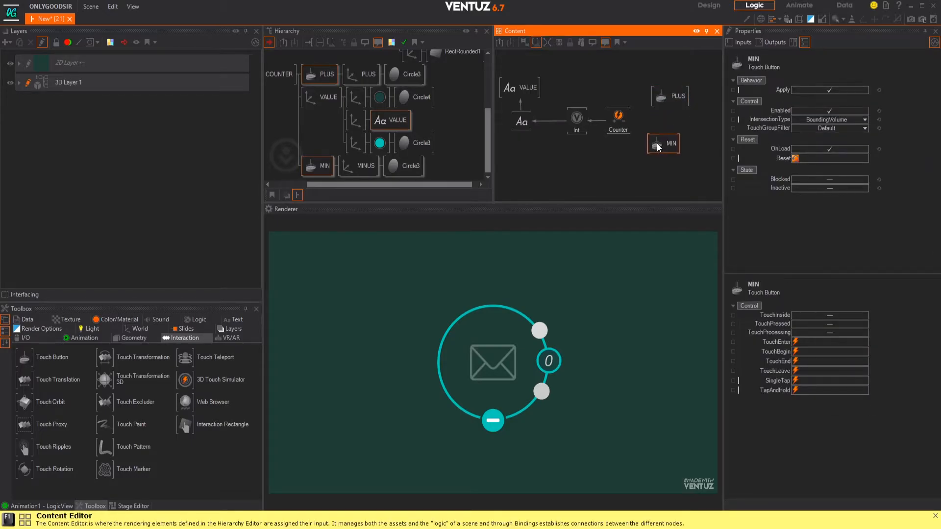
pyautogui.moveTo(669, 93); pyautogui.dragTo(665, 94)
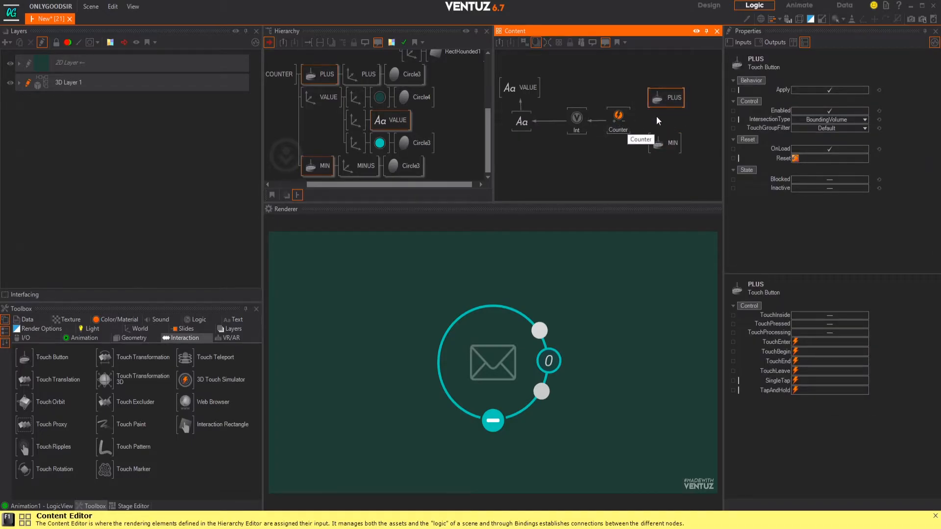
# - Bind the Counter's Forward method to the PLUS touch button's SingleTap event and its Backward method to the MIN touch button
pyautogui.click(622, 124)
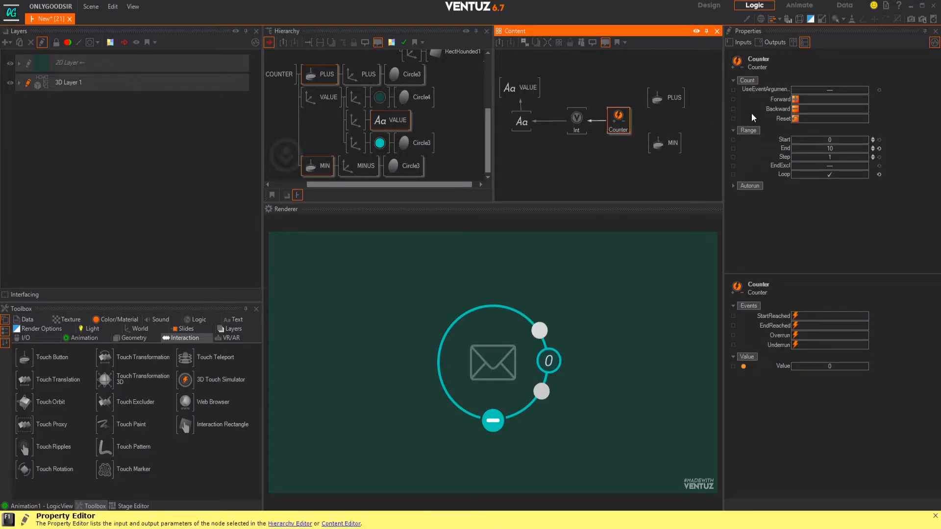
pyautogui.moveTo(785, 100); pyautogui.dragTo(676, 112)
pyautogui.click(693, 118)
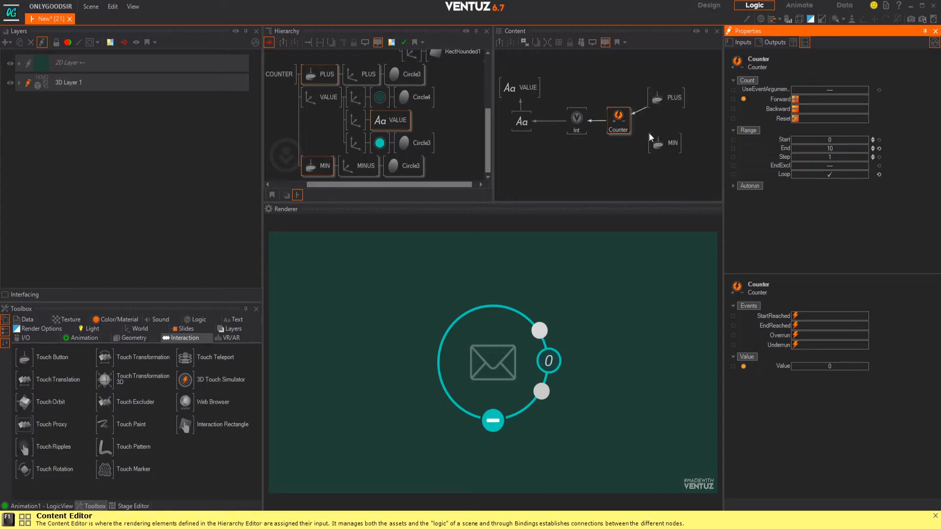
pyautogui.moveTo(795, 108); pyautogui.dragTo(667, 143)
pyautogui.click(695, 160)
# - Test the PLUS touch button by tapping the upper small circle in the render repeatedly
pyautogui.click(542, 333)
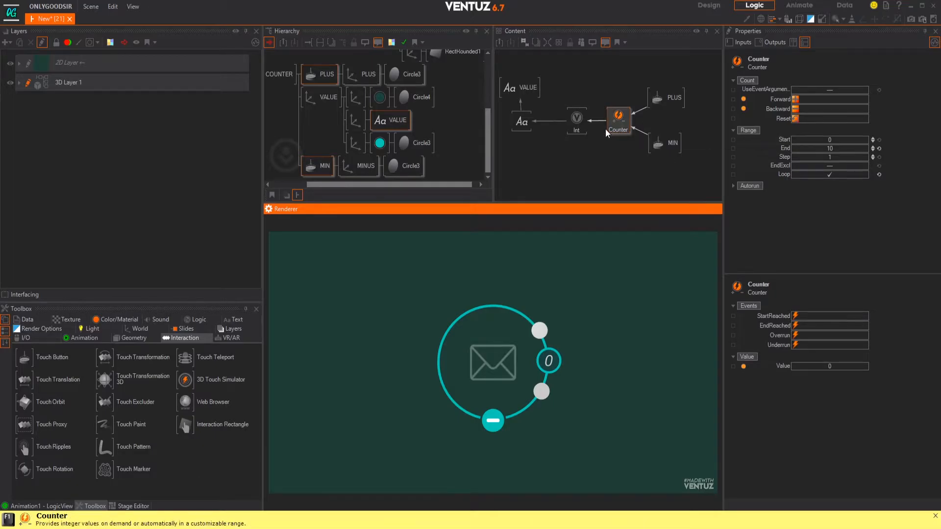
pyautogui.click(327, 75)
pyautogui.click(539, 334)
pyautogui.click(540, 334)
pyautogui.click(539, 333)
pyautogui.click(539, 333)
pyautogui.click(540, 333)
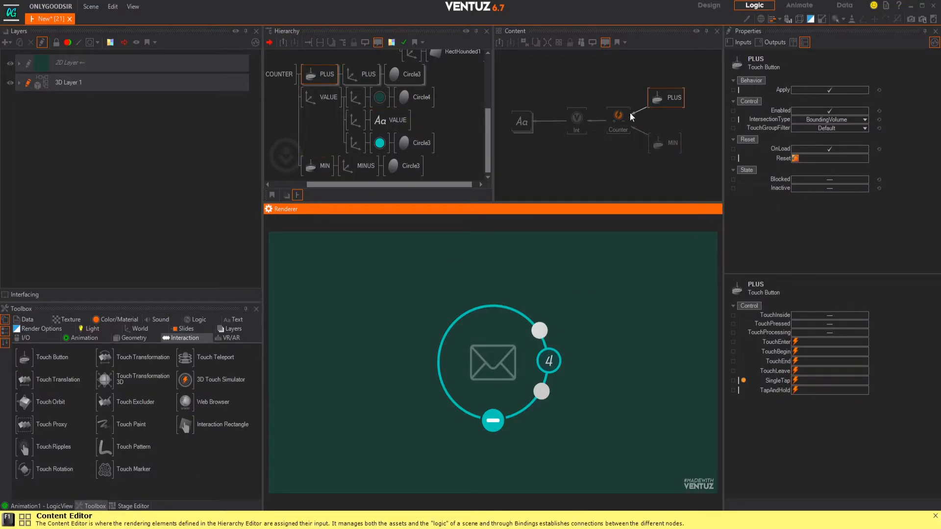
# - Reset the Counter and tap the upper and lower small circles in the render to test both directions
pyautogui.click(617, 120)
pyautogui.click(795, 119)
pyautogui.click(539, 331)
pyautogui.click(539, 331)
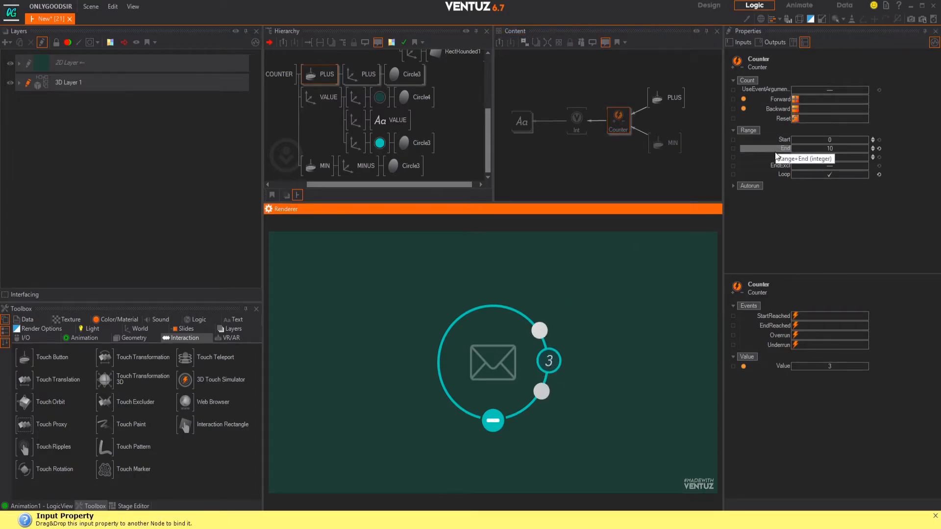
pyautogui.click(543, 393)
pyautogui.click(543, 392)
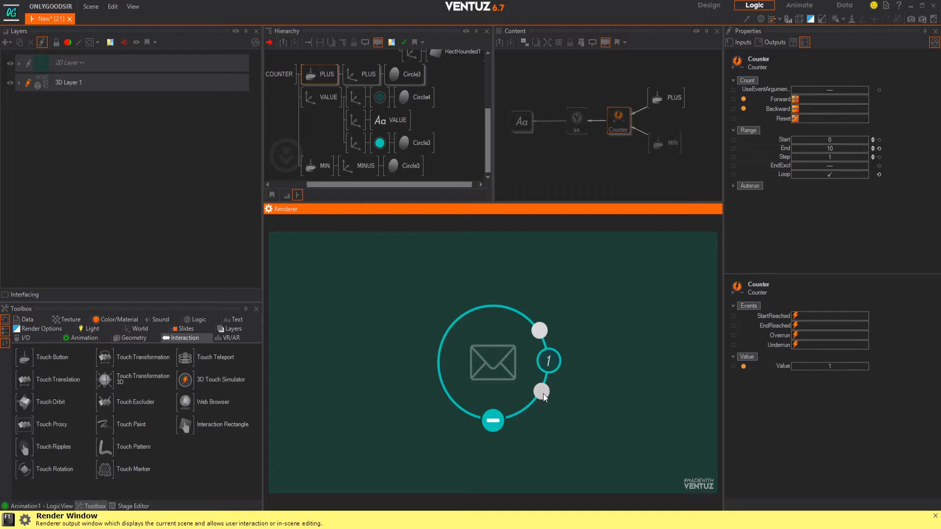
# - Tap the plus and minus circles repeatedly in alternation while checking the Counter's value and the displayed number
pyautogui.click(542, 335)
pyautogui.click(542, 335)
pyautogui.click(542, 335)
pyautogui.click(542, 335)
pyautogui.click(542, 335)
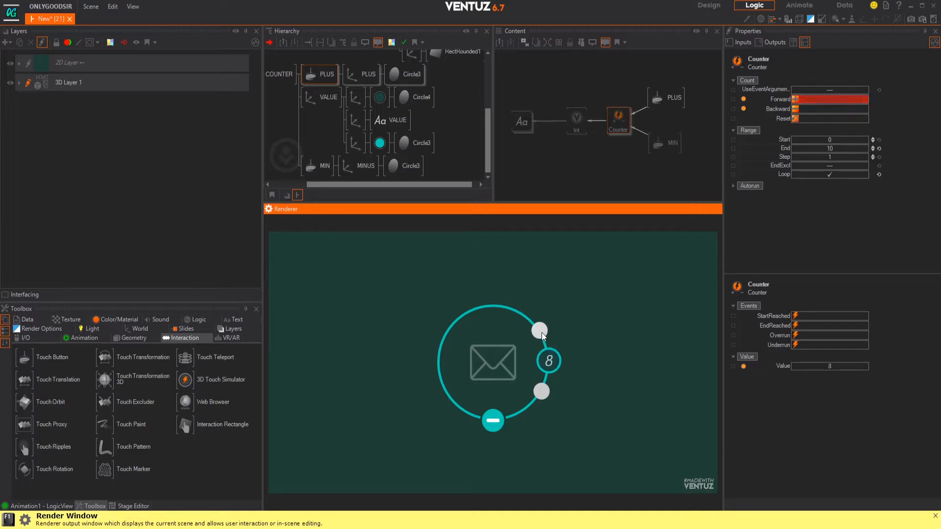
pyautogui.click(545, 392)
pyautogui.click(545, 392)
pyautogui.click(546, 392)
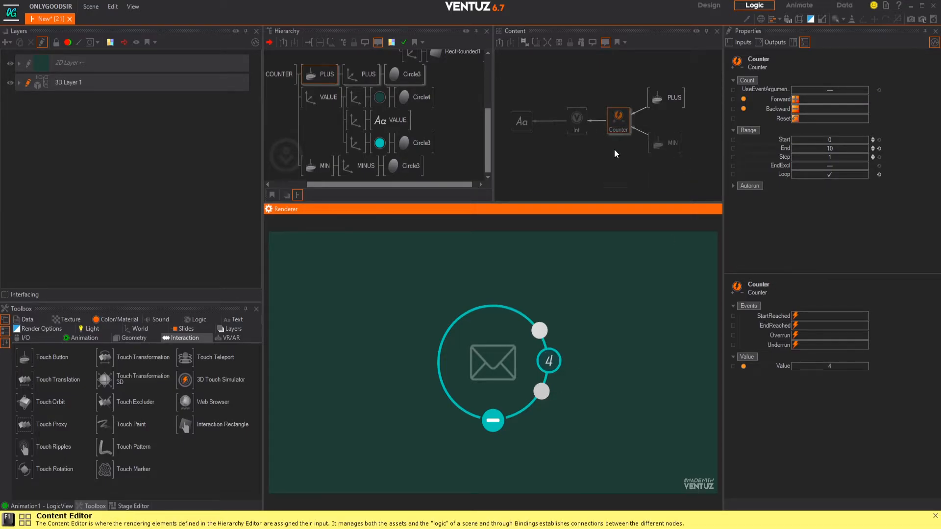
pyautogui.click(545, 389)
pyautogui.click(544, 388)
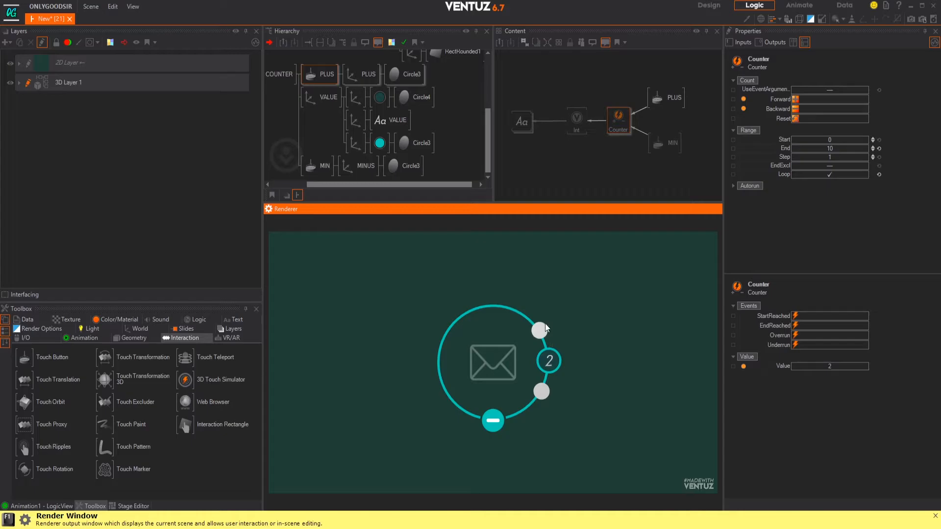
pyautogui.click(545, 326)
pyautogui.click(545, 326)
pyautogui.click(545, 326)
pyautogui.click(545, 326)
pyautogui.click(541, 390)
pyautogui.click(540, 331)
# - Copy the teal material of the Circle3 under VALUE onto the circles under PLUS and MINUS
pyautogui.moveTo(371, 122); pyautogui.dragTo(372, 127, button='middle')
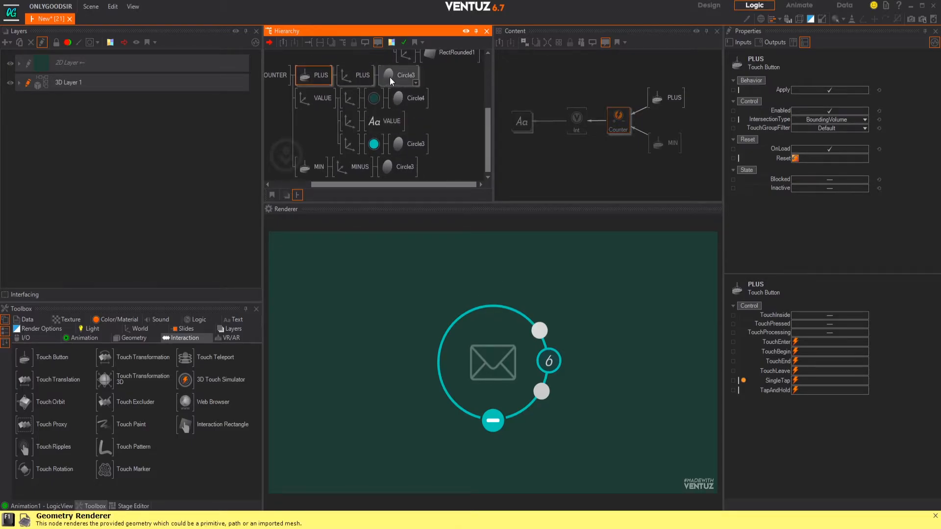
pyautogui.click(376, 143)
pyautogui.keyDown('ctrl'); pyautogui.moveTo(378, 150); pyautogui.dragTo(388, 77); pyautogui.keyUp('ctrl')
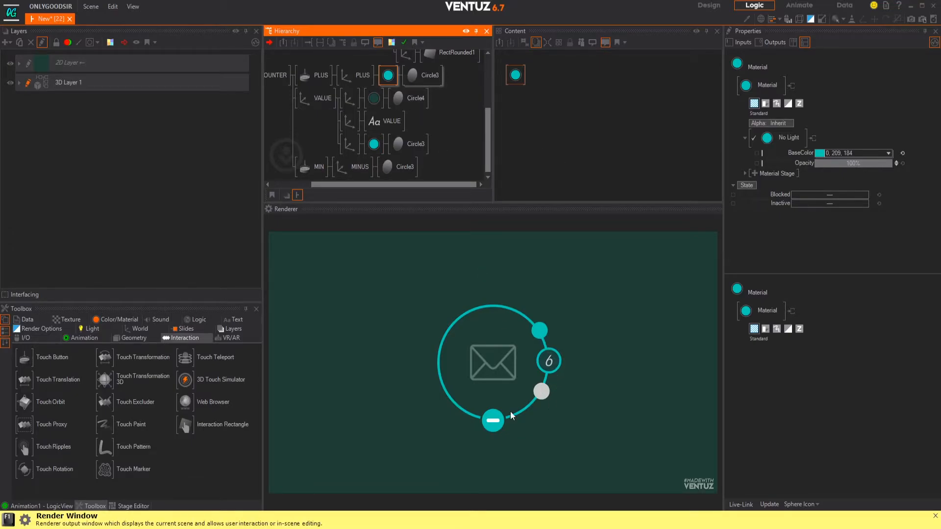
pyautogui.click(374, 144)
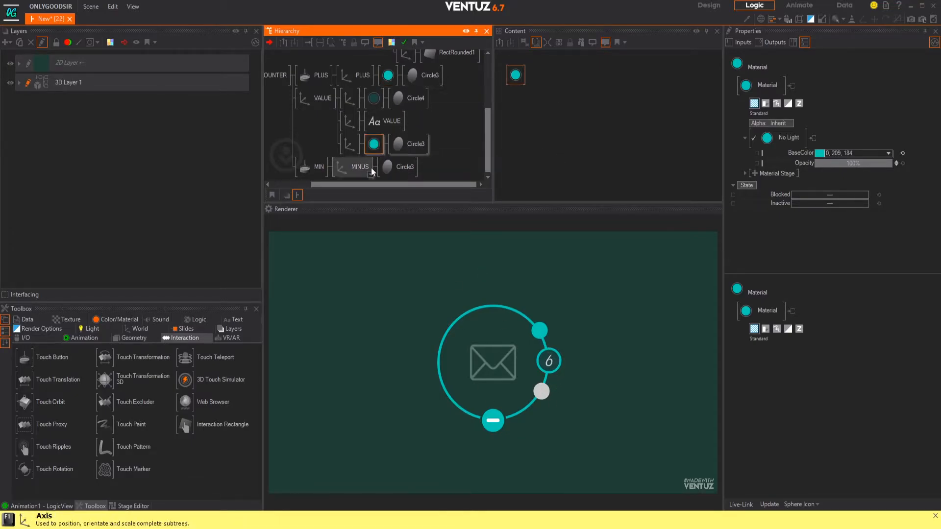
pyautogui.keyDown('ctrl'); pyautogui.moveTo(374, 143); pyautogui.dragTo(387, 166); pyautogui.keyUp('ctrl')
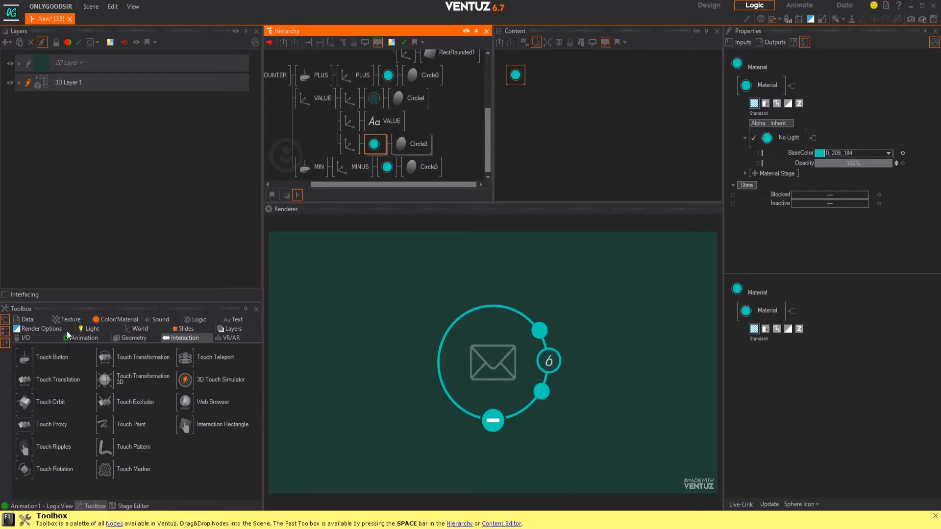
# - Add an Axis beside Circle3's material under PLUS and attach a Rounded Rectangle to it
pyautogui.click(137, 330)
pyautogui.moveTo(28, 359)
pyautogui.mouseDown()
pyautogui.moveTo(392, 98)
pyautogui.moveTo(365, 74)
pyautogui.moveTo(387, 77)
pyautogui.moveTo(355, 78)
pyautogui.moveTo(392, 84)
pyautogui.mouseUp()
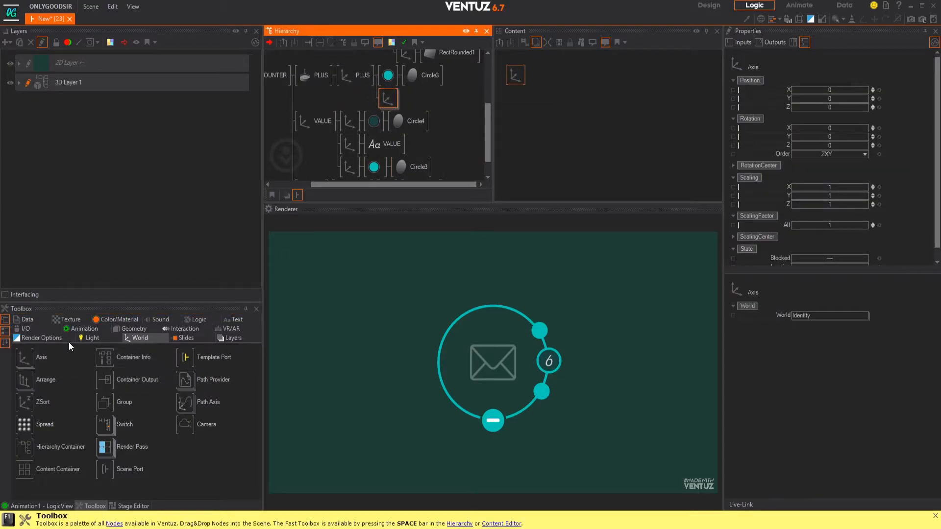
pyautogui.click(130, 329)
pyautogui.moveTo(21, 384); pyautogui.dragTo(401, 100)
pyautogui.moveTo(366, 91); pyautogui.dragTo(374, 149, button='middle')
pyautogui.moveTo(326, 97)
pyautogui.mouseDown(button='middle')
pyautogui.moveTo(351, 127)
pyautogui.moveTo(344, 112)
pyautogui.moveTo(343, 125)
pyautogui.moveTo(325, 109)
pyautogui.mouseUp(button='middle')
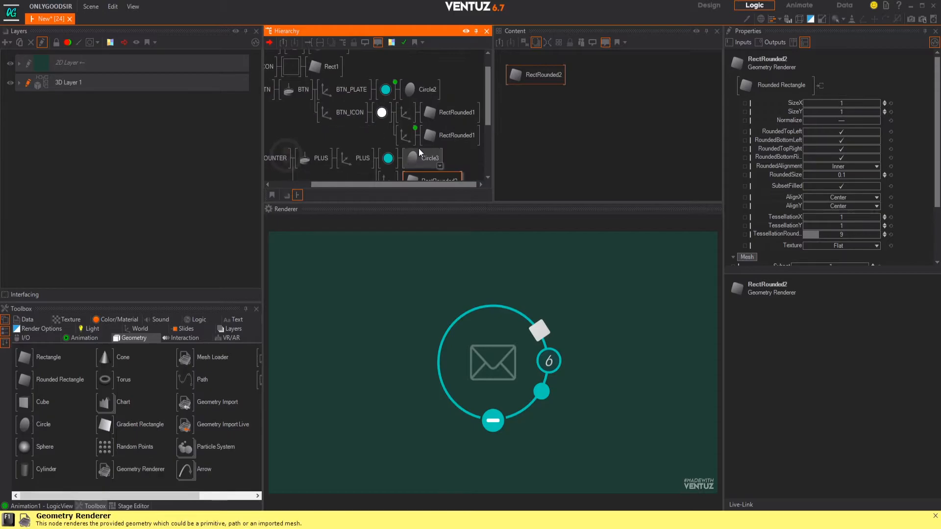
pyautogui.click(488, 425)
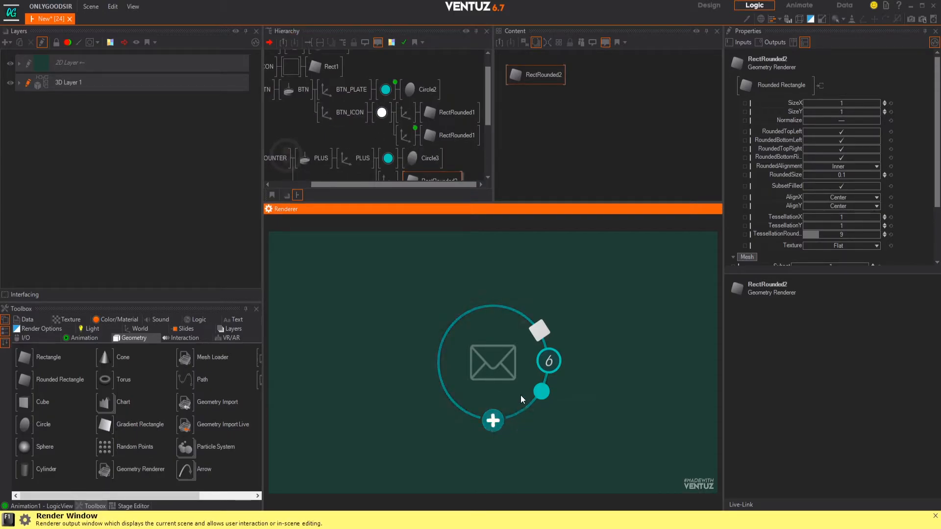
pyautogui.scroll(-3, 362, 142)
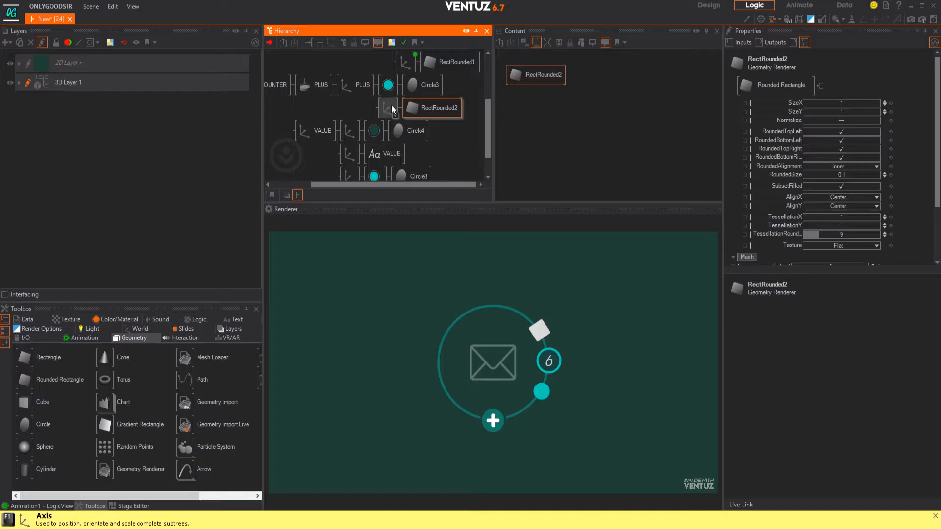
# - Straighten the rounded rectangle under PLUS by setting its Axis Z rotation to -33.7
pyautogui.click(390, 108)
pyautogui.moveTo(828, 145); pyautogui.dragTo(825, 145)
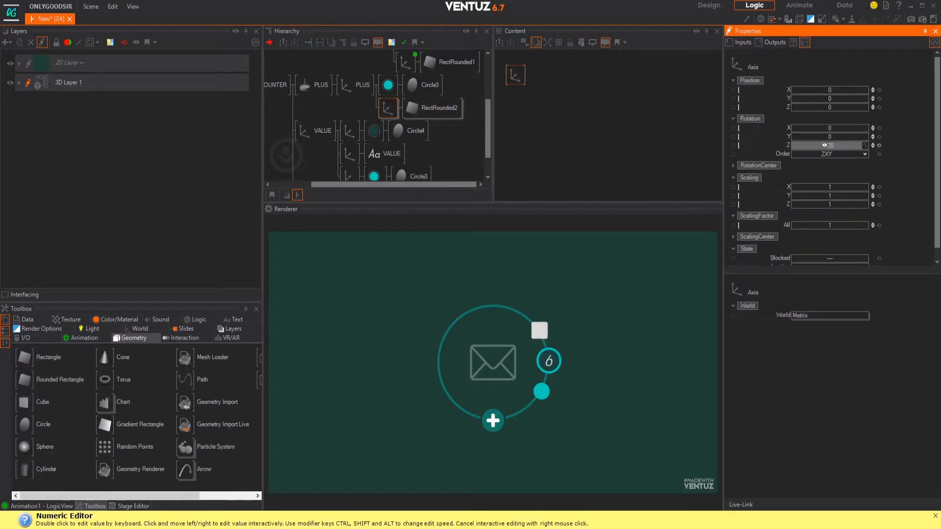
pyautogui.doubleClick(835, 146)
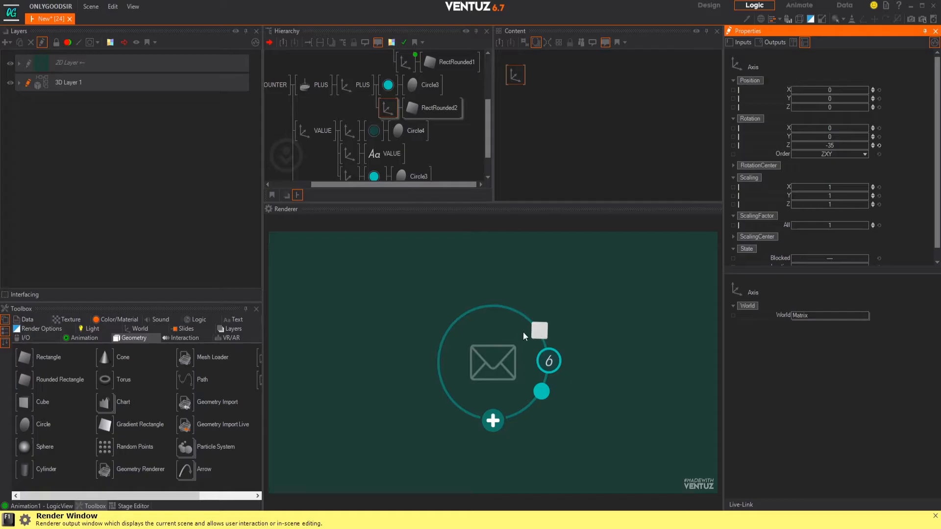
pyautogui.doubleClick(843, 145)
pyautogui.write('-')
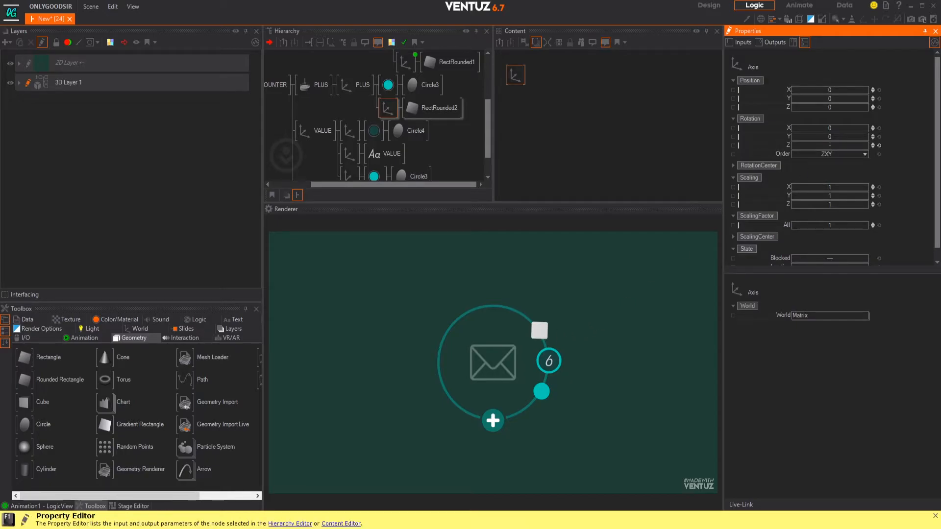
pyautogui.write('30')
pyautogui.press('Return')
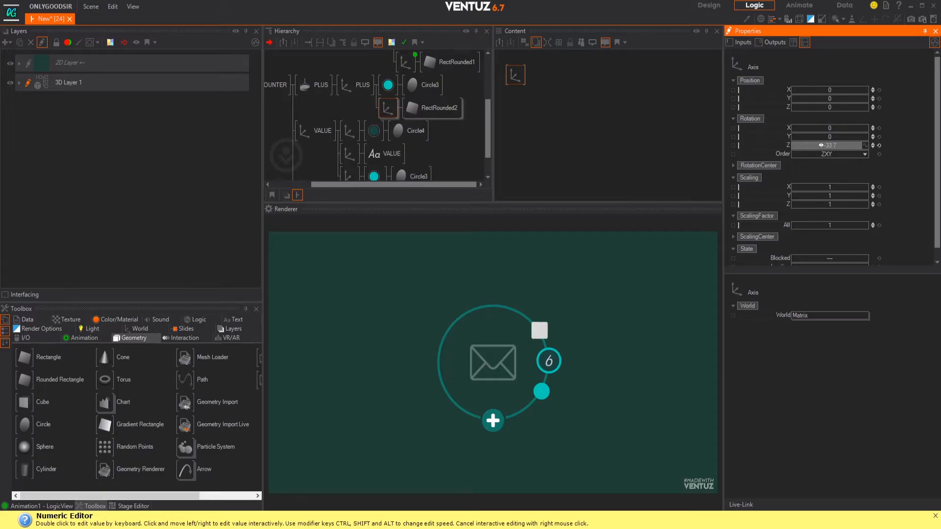
pyautogui.doubleClick(841, 147)
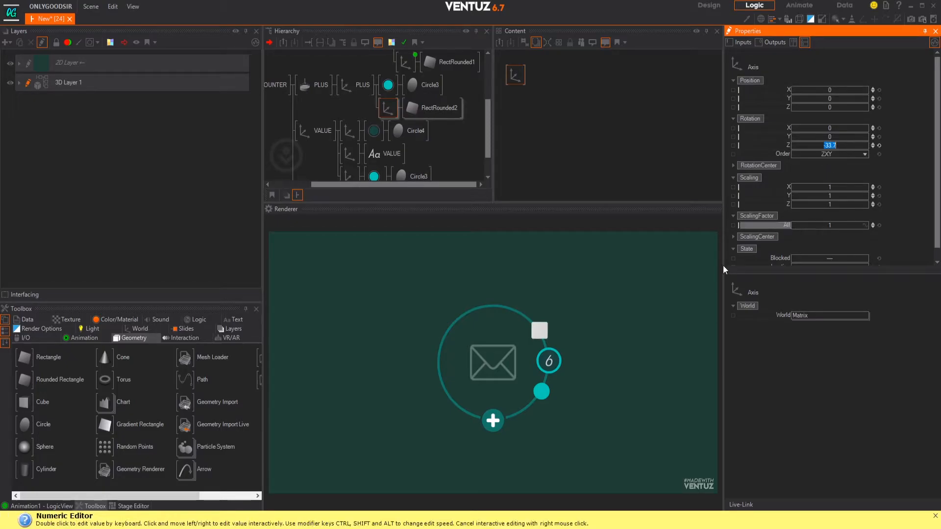
# - Shrink the rounded rectangle under PLUS into a bar with SizeX 0.24 and SizeY 0.69
pyautogui.click(425, 107)
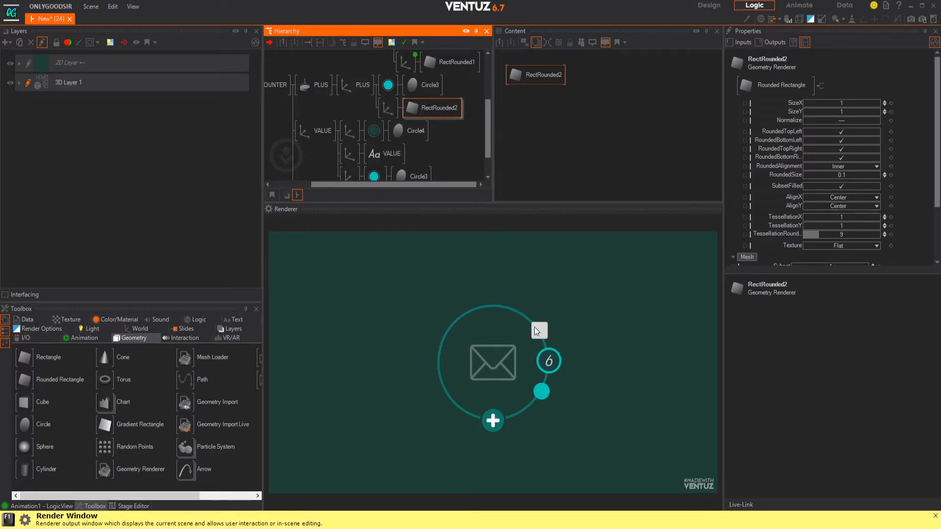
pyautogui.click(388, 106)
pyautogui.click(439, 111)
pyautogui.click(859, 113)
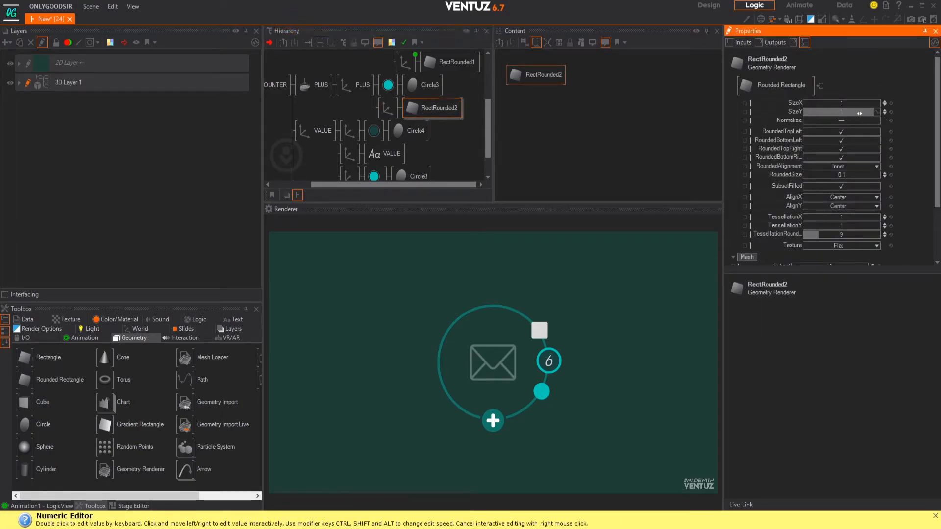
pyautogui.moveTo(851, 114); pyautogui.dragTo(847, 112)
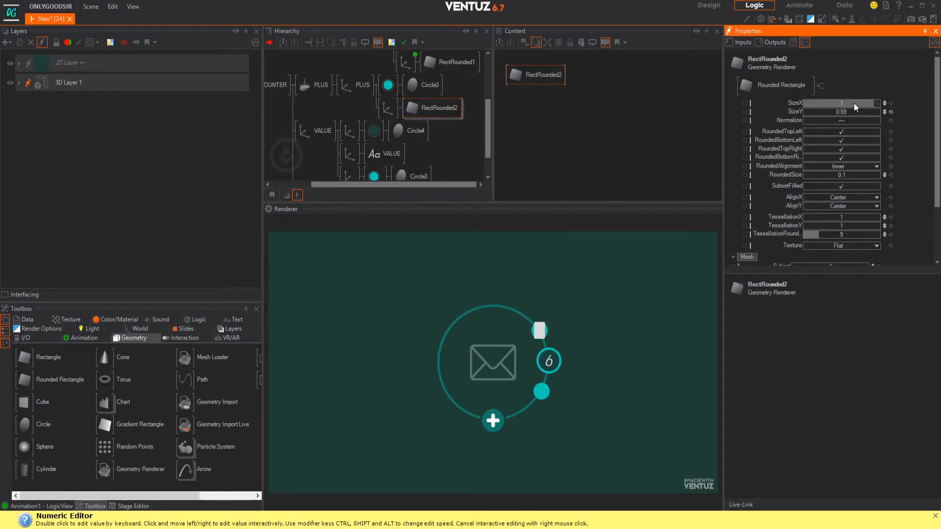
pyautogui.moveTo(837, 103); pyautogui.dragTo(821, 105)
# - Duplicate the bar with its Axis under PLUS and rotate the copy's Axis to -125.3 on Z to form a plus
pyautogui.click(387, 109)
pyautogui.keyDown('ctrl'); pyautogui.moveTo(389, 117); pyautogui.dragTo(387, 130); pyautogui.keyUp('ctrl')
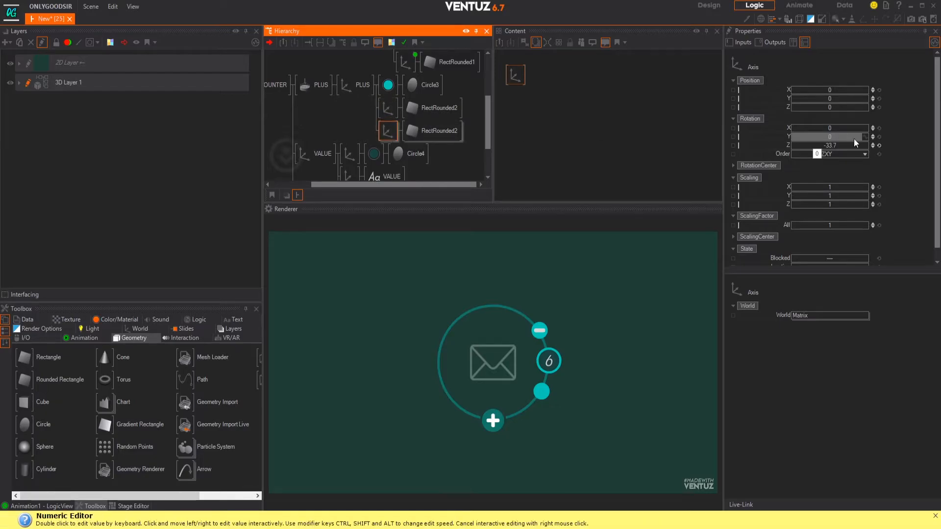
pyautogui.moveTo(847, 145); pyautogui.dragTo(836, 146)
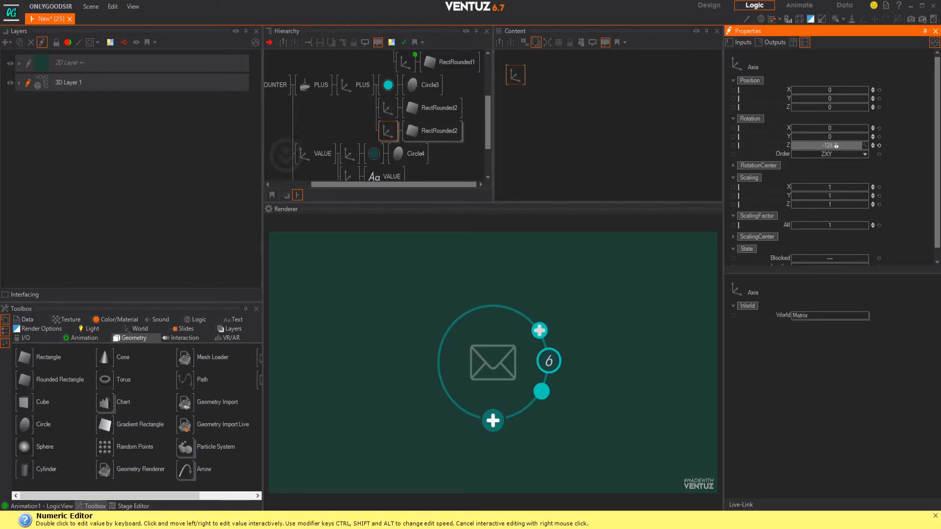
pyautogui.moveTo(832, 146); pyautogui.dragTo(832, 145)
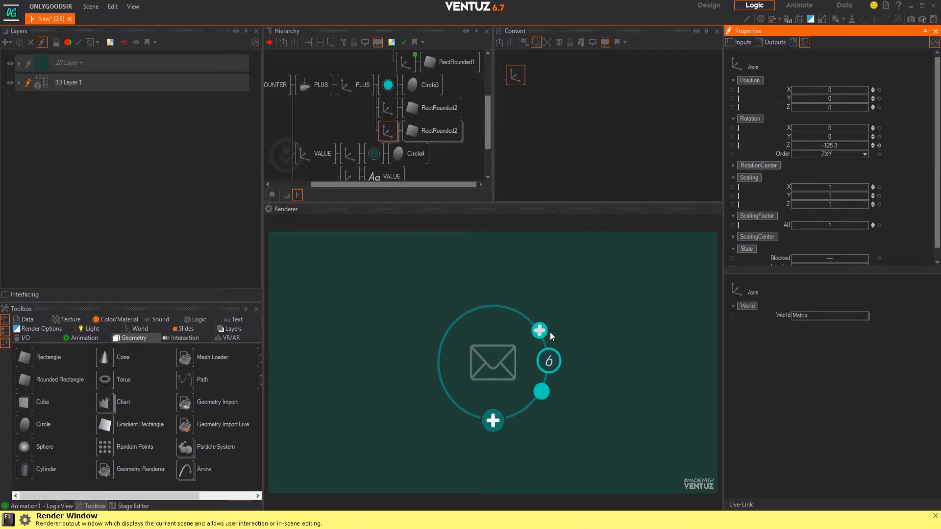
# - Slim both bars of the small plus icon together to SizeX 0.15 and reduce their SizeY
pyautogui.click(424, 128)
pyautogui.keyDown('ctrl'); pyautogui.click(447, 113); pyautogui.keyUp('ctrl')
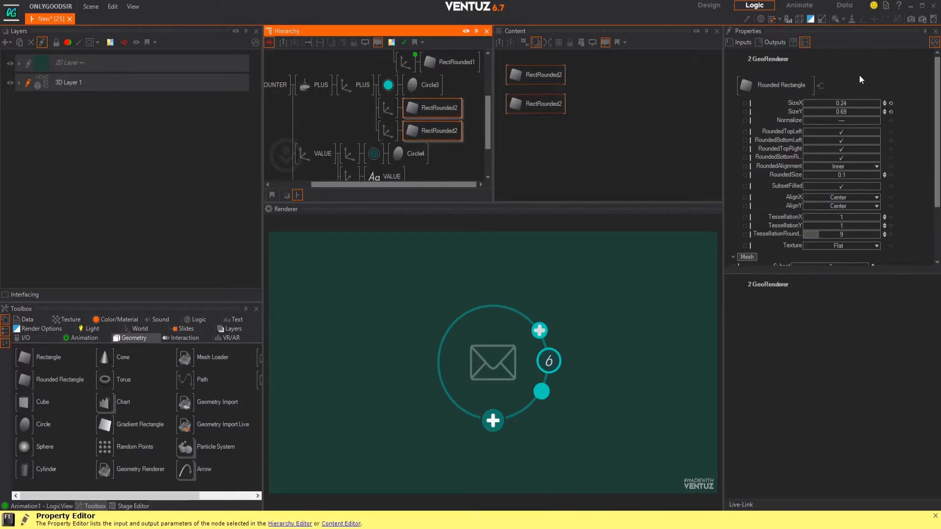
pyautogui.moveTo(848, 103); pyautogui.dragTo(833, 103)
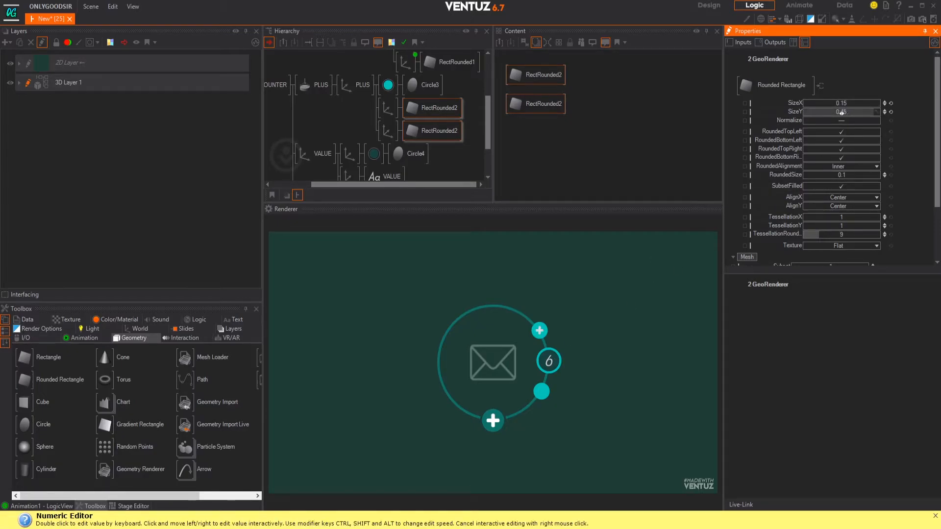
pyautogui.click(372, 120)
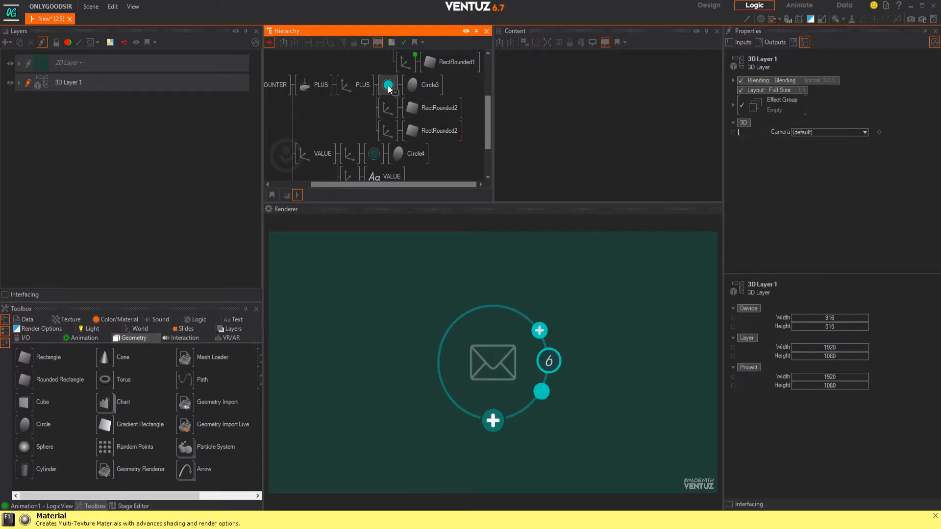
# - Copy the PLUS circle's teal material onto both plus bars and darken the copy's BaseColor to 0, 96, 83
pyautogui.click(387, 85)
pyautogui.keyDown('ctrl'); pyautogui.moveTo(385, 85); pyautogui.dragTo(403, 111); pyautogui.keyUp('ctrl')
pyautogui.click(385, 131)
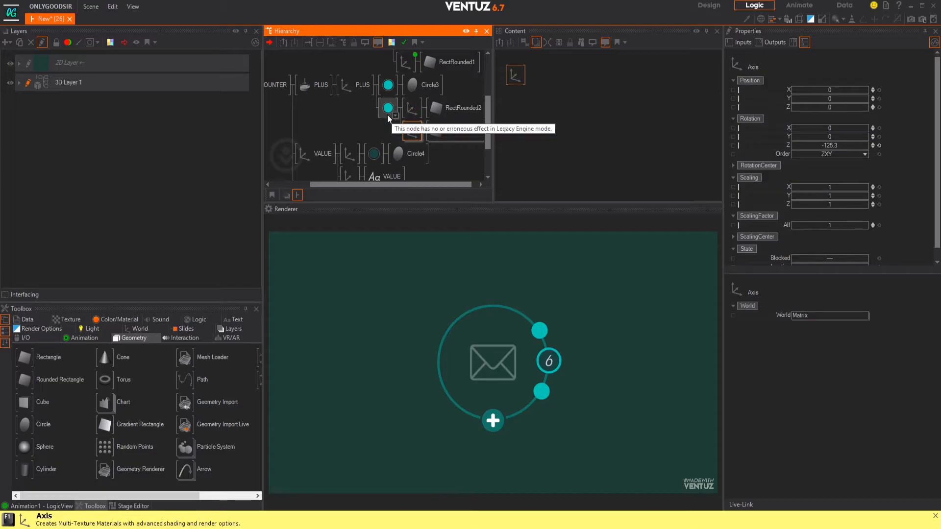
pyautogui.click(388, 108)
pyautogui.click(888, 153)
pyautogui.moveTo(840, 190); pyautogui.dragTo(886, 197)
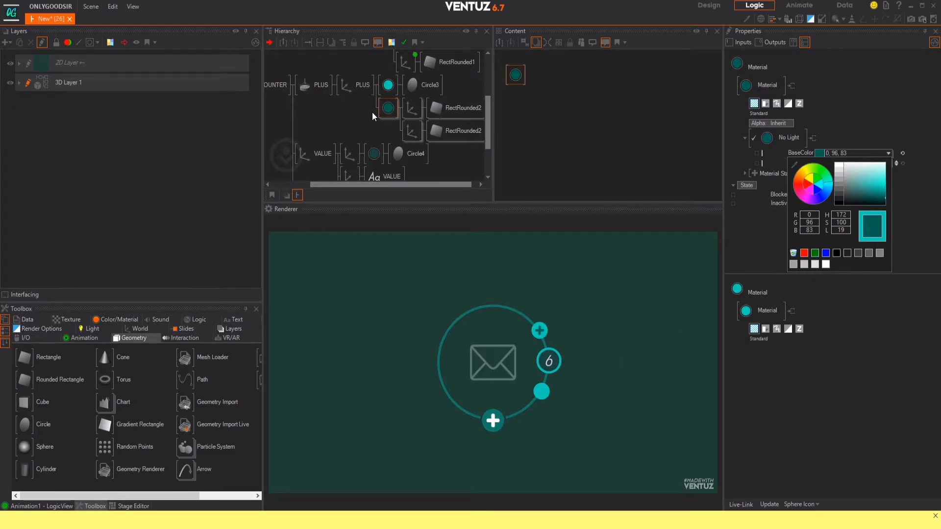
pyautogui.click(401, 93)
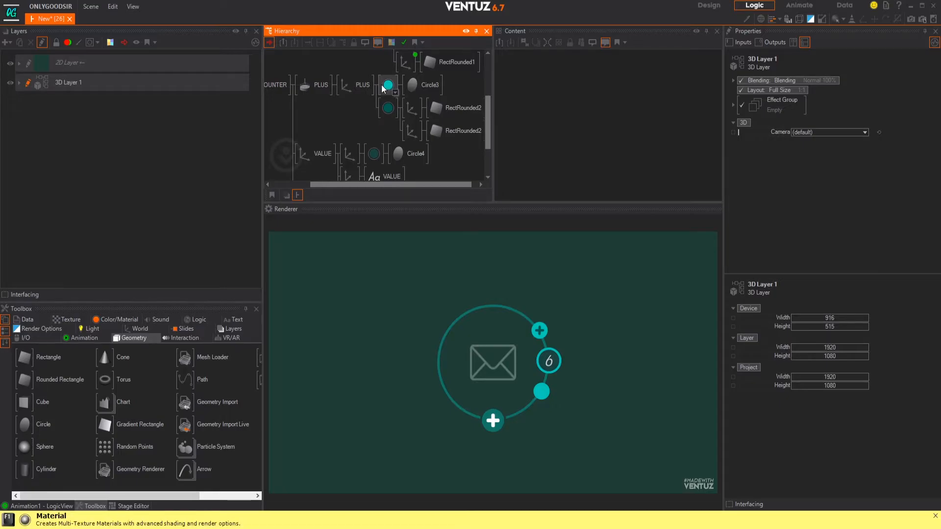
# - Insert an Axis before Circle3's material under PLUS and set its Z position to 0.01
pyautogui.doubleClick(393, 108)
pyautogui.write('ax')
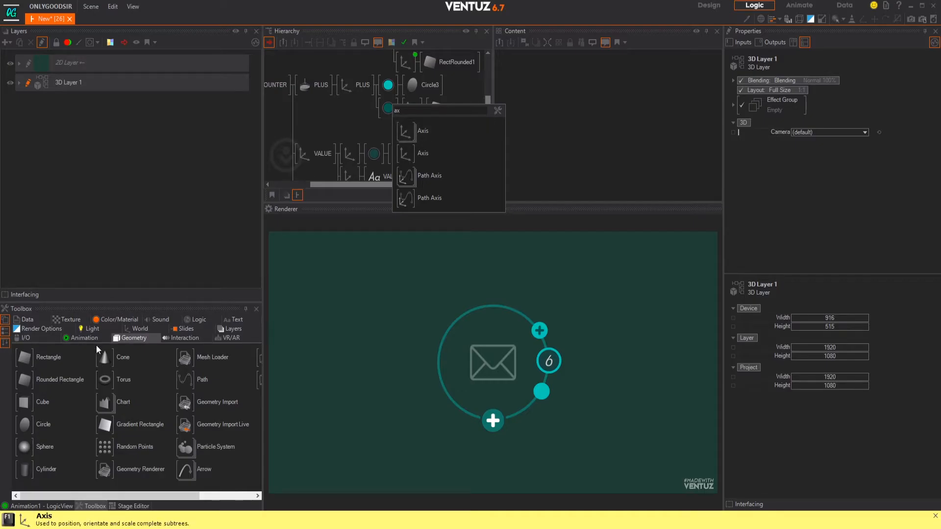
pyautogui.click(138, 329)
pyautogui.moveTo(22, 358); pyautogui.dragTo(381, 86)
pyautogui.click(382, 85)
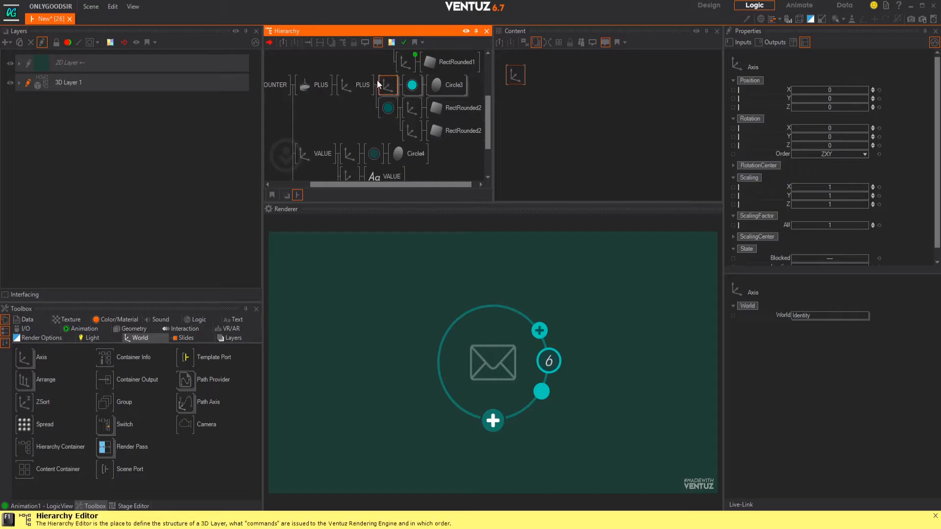
pyautogui.click(872, 111)
pyautogui.click(872, 109)
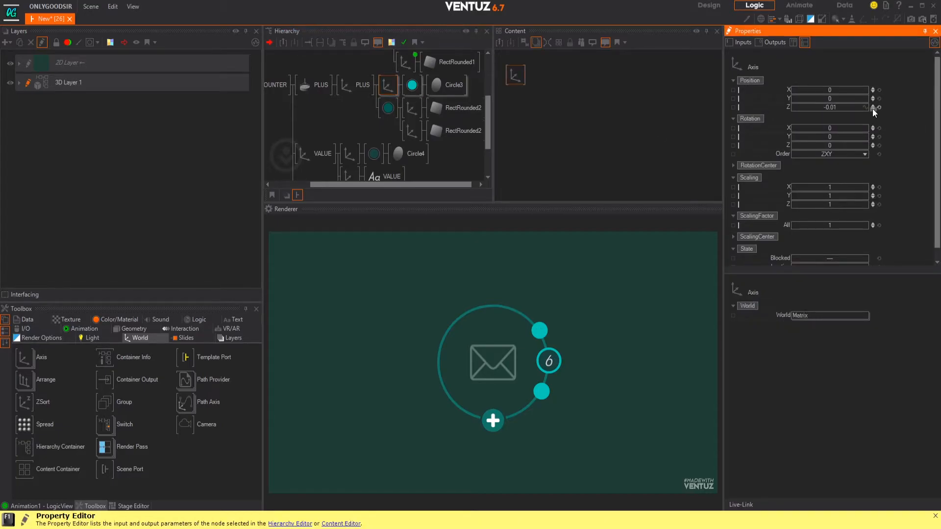
pyautogui.click(873, 105)
pyautogui.click(872, 105)
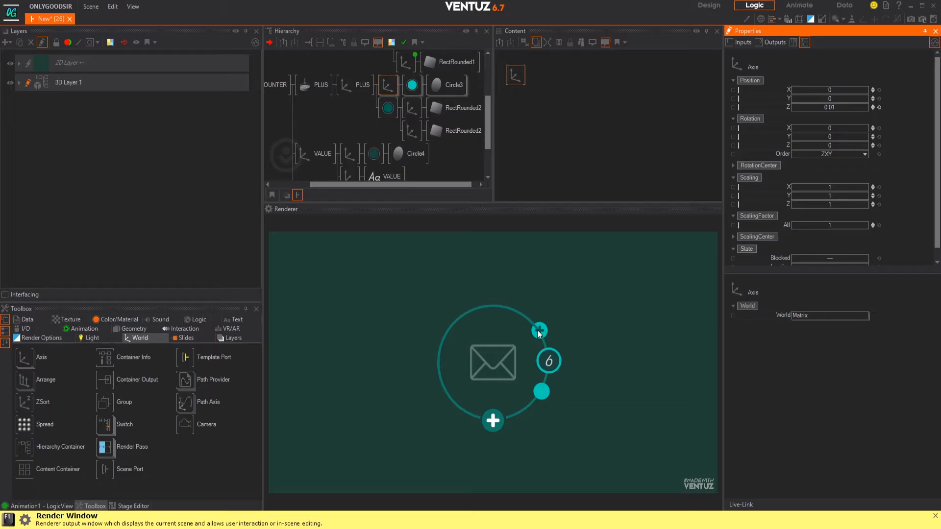
# - Set the Z position of the PLUS Axis to -0.1 to bring the button forward
pyautogui.click(356, 85)
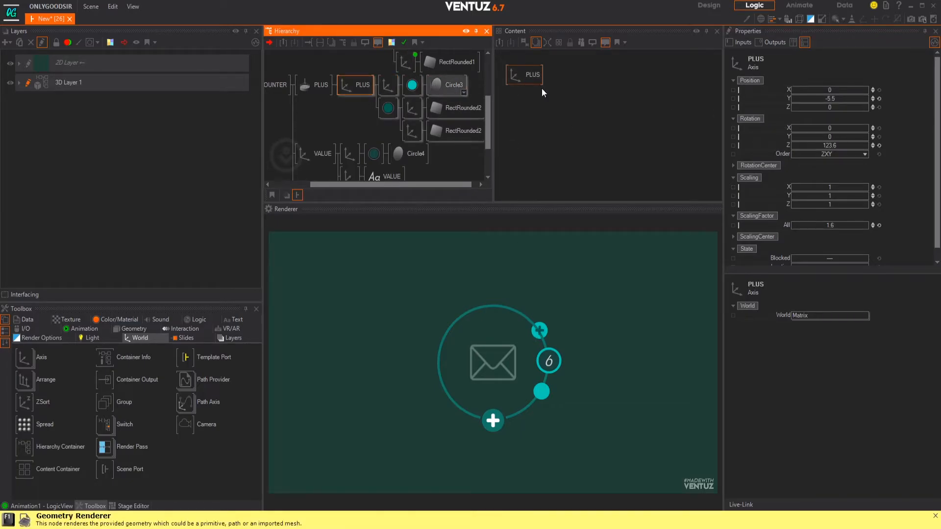
pyautogui.click(872, 105)
pyautogui.click(871, 108)
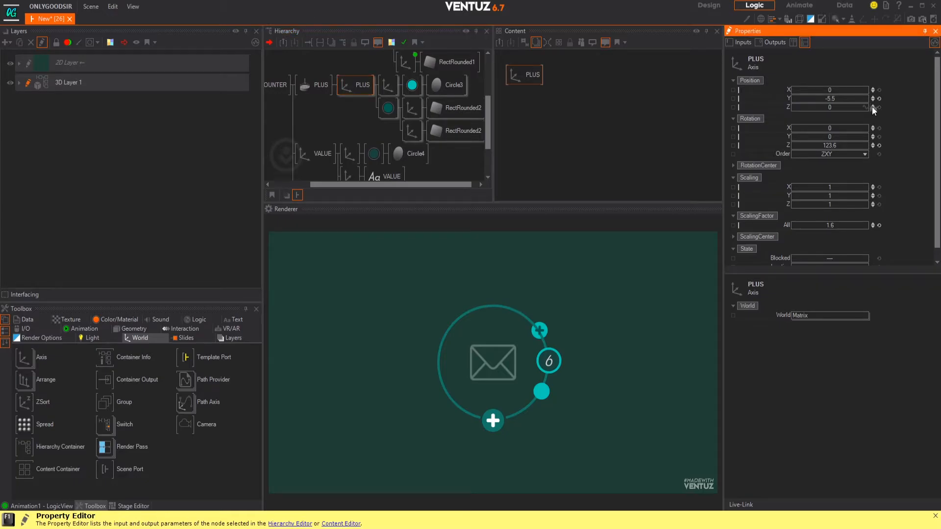
pyautogui.click(871, 105)
pyautogui.click(871, 108)
pyautogui.click(872, 108)
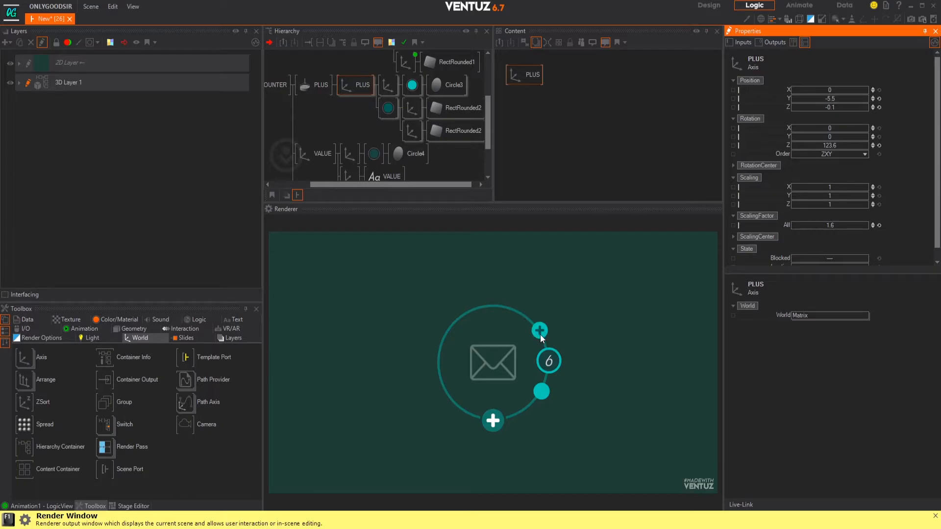
pyautogui.click(387, 85)
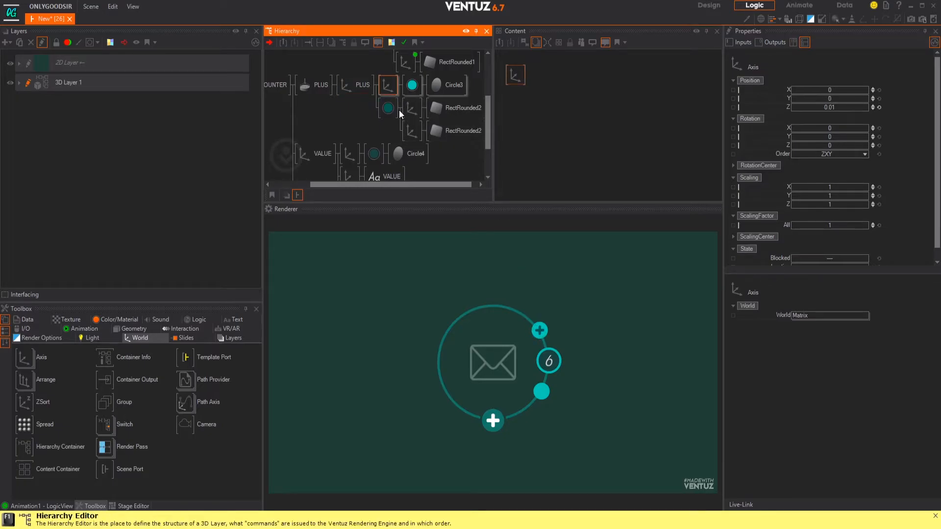
# - Copy the dark material with both plus bars from PLUS and place it under the MINUS Axis
pyautogui.click(388, 107)
pyautogui.scroll(-2, 345, 139)
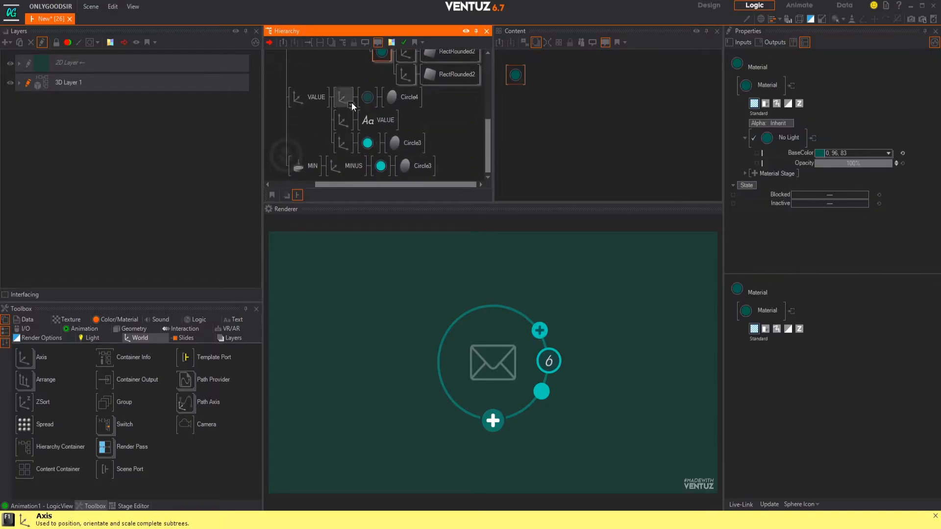
pyautogui.scroll(2, 378, 143)
pyautogui.scroll(-4, 361, 119)
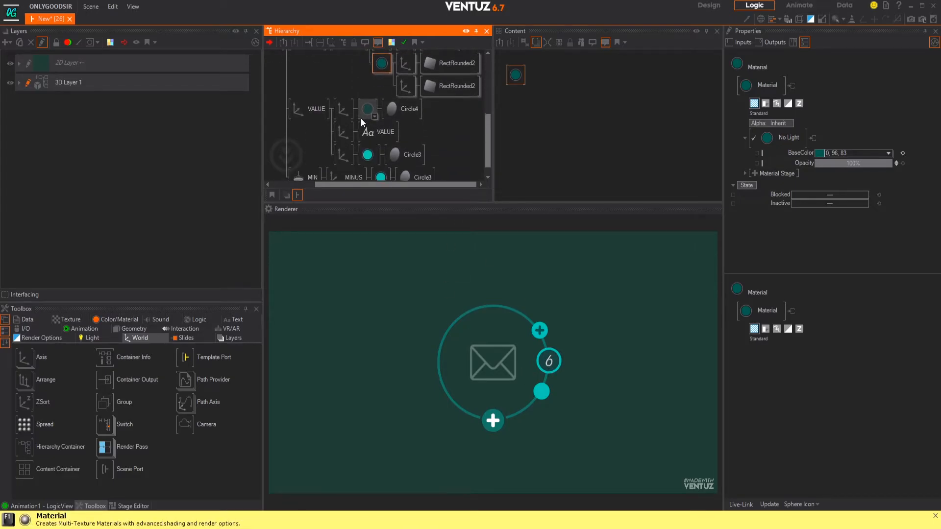
pyautogui.scroll(1, 387, 88)
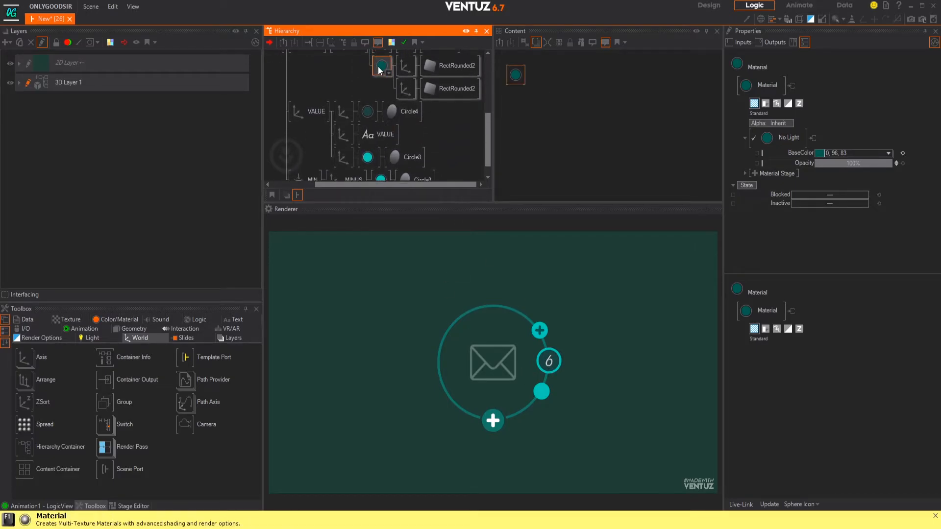
pyautogui.scroll(-1, 358, 72)
pyautogui.keyDown('ctrl'); pyautogui.moveTo(384, 56); pyautogui.dragTo(354, 172); pyautogui.keyUp('ctrl')
pyautogui.scroll(-3, 354, 171)
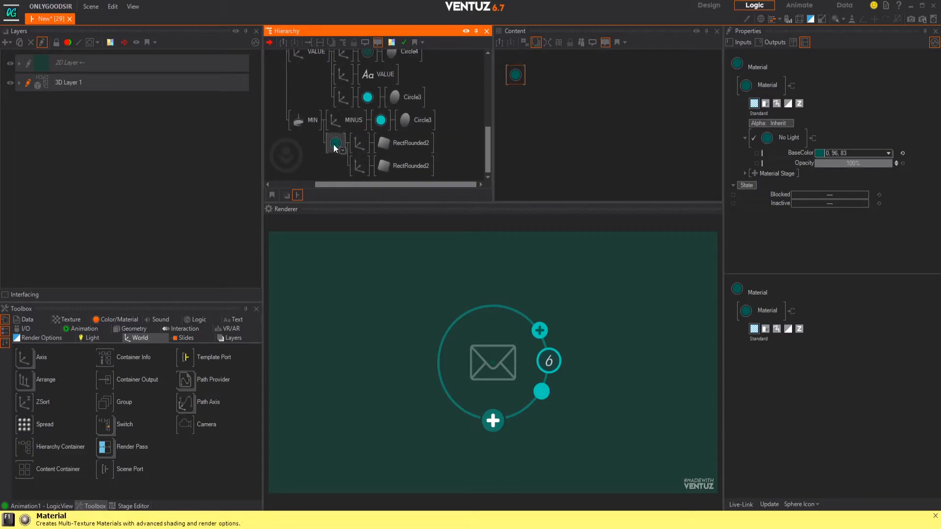
pyautogui.click(331, 144)
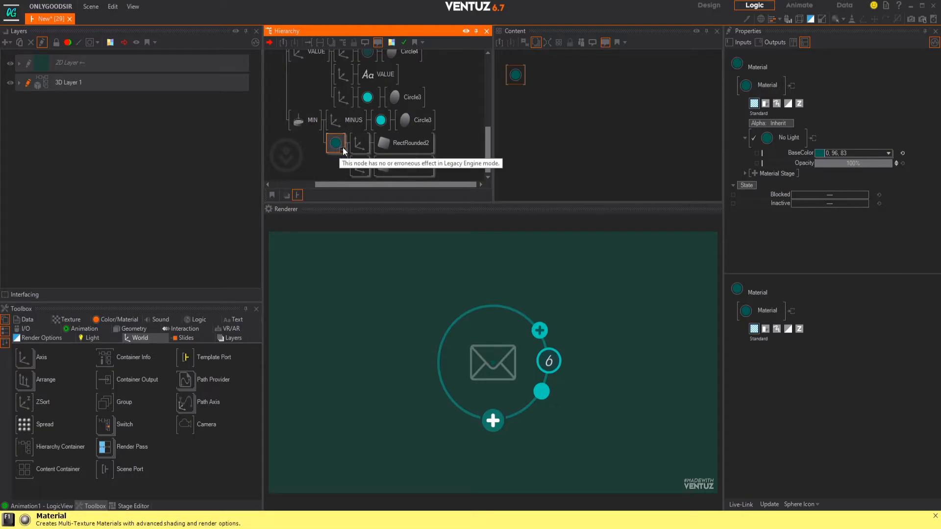
pyautogui.moveTo(336, 142); pyautogui.dragTo(381, 135)
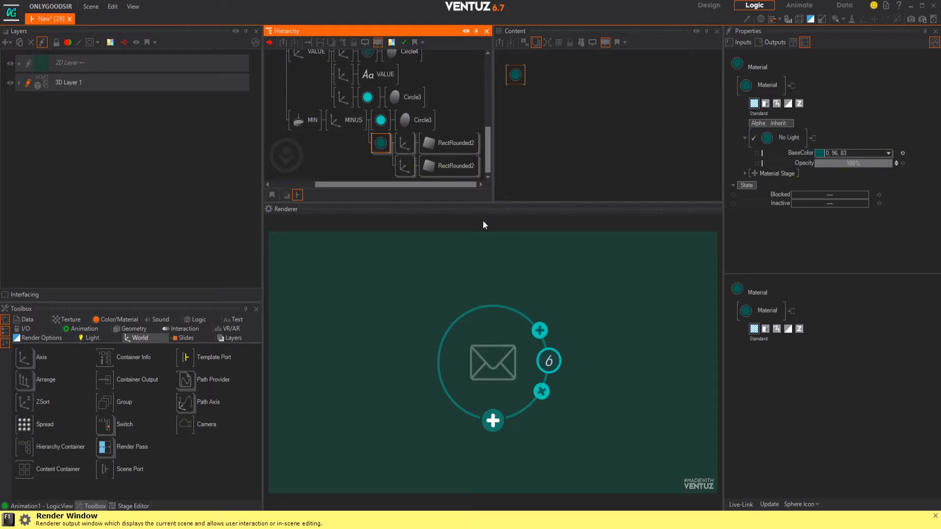
# - Delete the second bar's Axis under MINUS and set the remaining bar's Z rotation to 28.8 to form a minus icon
pyautogui.click(403, 166)
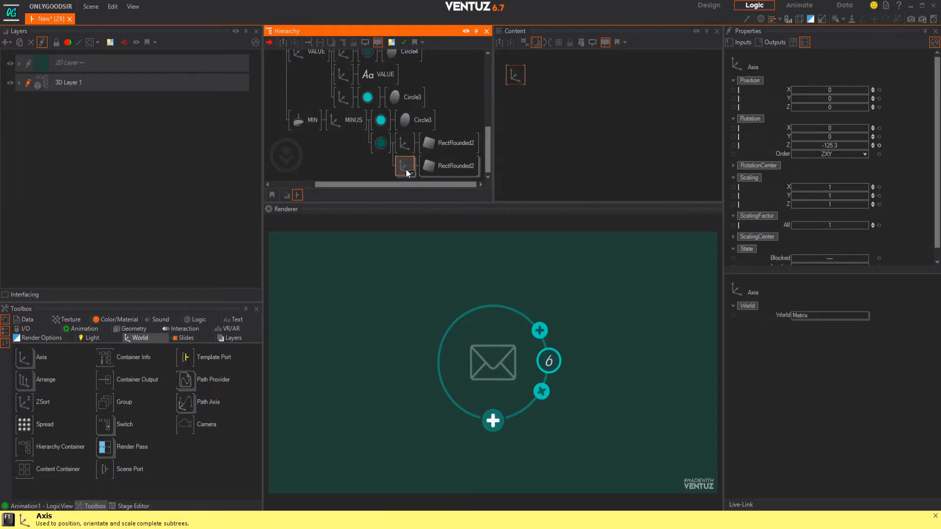
pyautogui.press('Delete')
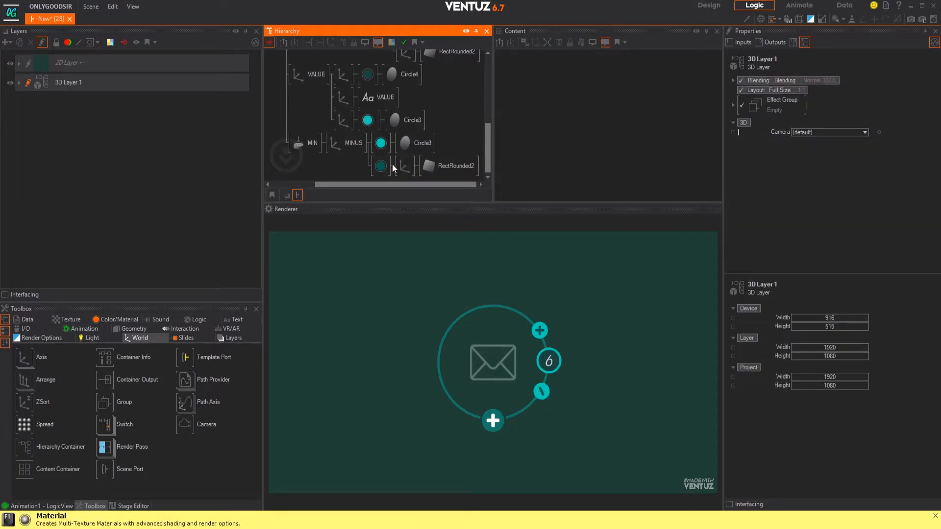
pyautogui.click(403, 168)
pyautogui.click(878, 145)
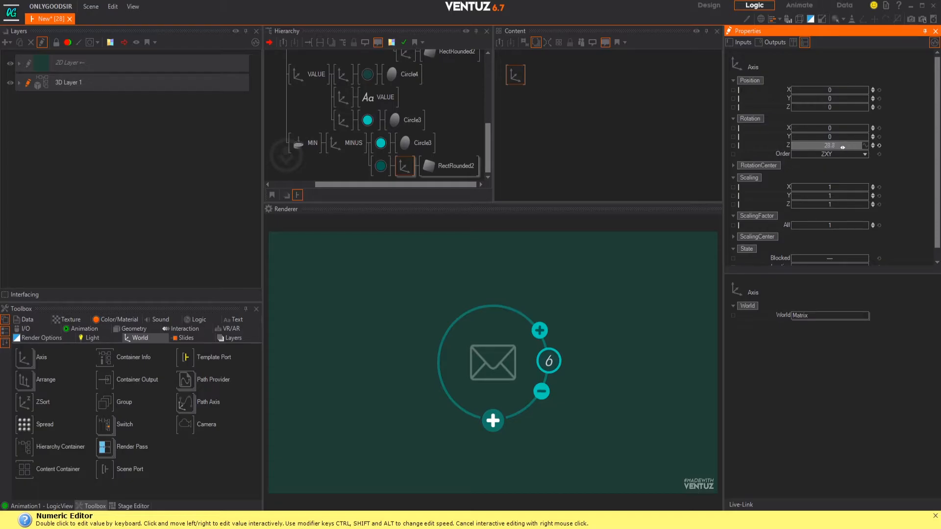
# - Test the plus and minus counter buttons in the rendered scene
pyautogui.click(539, 330)
pyautogui.click(541, 391)
pyautogui.click(542, 392)
pyautogui.click(539, 332)
pyautogui.click(539, 332)
pyautogui.click(541, 391)
pyautogui.click(542, 392)
pyautogui.click(542, 391)
# - Collapse the PLUS, VALUE and MINUS branches under COUNTER and enlarge the Hierarchy editor
pyautogui.moveTo(311, 158); pyautogui.dragTo(311, 153, button='middle')
pyautogui.moveTo(343, 120)
pyautogui.mouseDown(button='middle')
pyautogui.moveTo(352, 149)
pyautogui.moveTo(331, 159)
pyautogui.moveTo(343, 122)
pyautogui.mouseUp(button='middle')
pyautogui.middleClick(356, 90)
pyautogui.middleClick(354, 89)
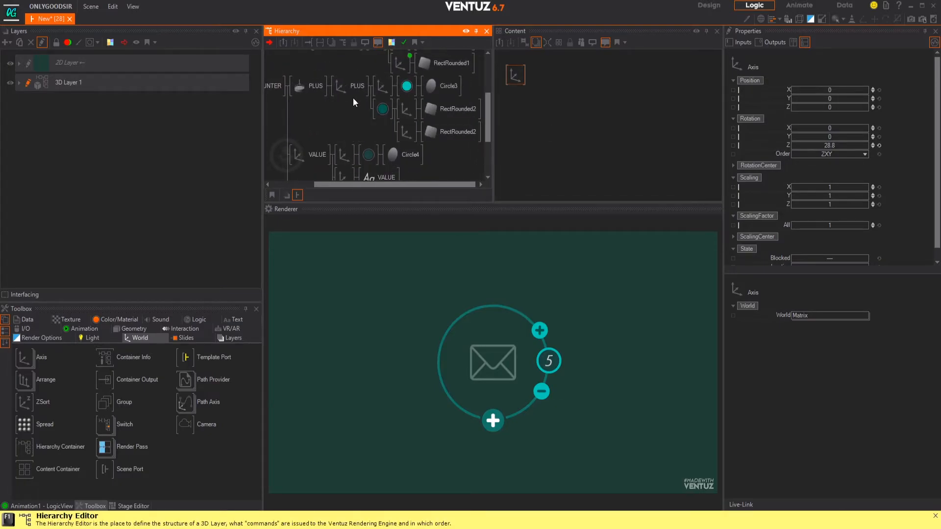
pyautogui.middleClick(351, 87)
pyautogui.moveTo(356, 169); pyautogui.dragTo(354, 134, button='middle')
pyautogui.middleClick(343, 149)
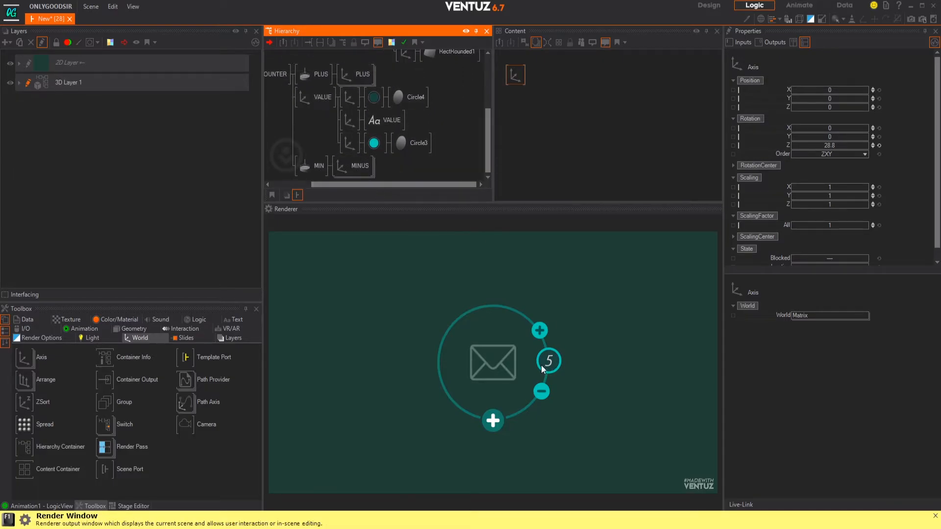
pyautogui.middleClick(321, 98)
pyautogui.moveTo(352, 149); pyautogui.dragTo(413, 139, button='middle')
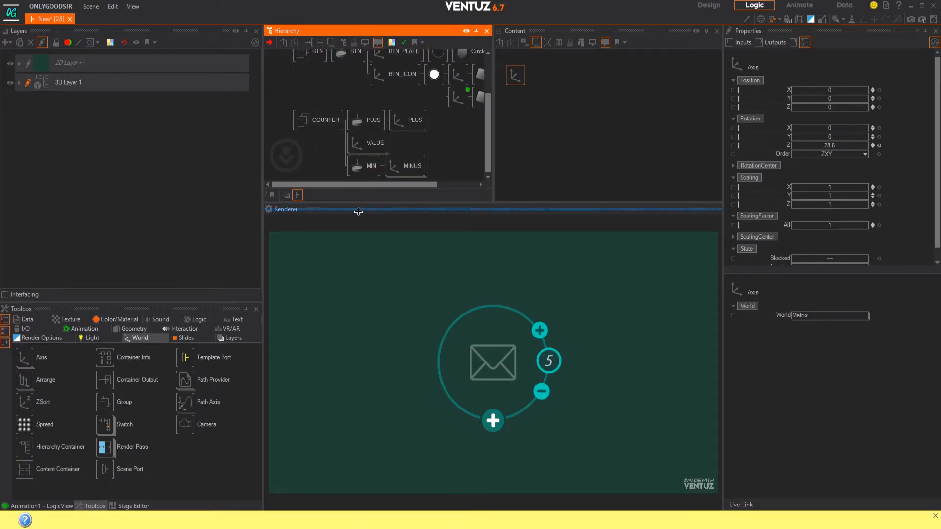
pyautogui.moveTo(359, 202); pyautogui.dragTo(360, 243)
pyautogui.moveTo(263, 151); pyautogui.dragTo(230, 152)
pyautogui.moveTo(379, 161); pyautogui.dragTo(360, 166, button='middle')
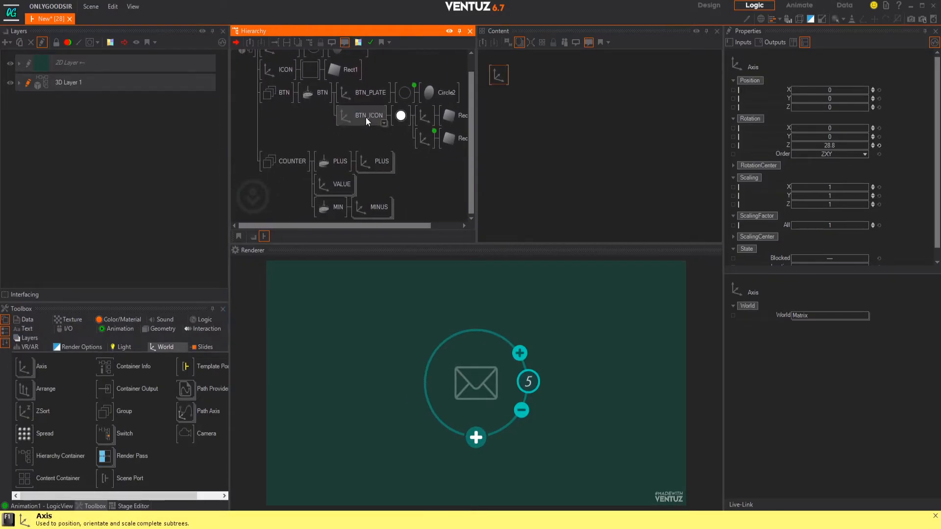
# - Select the PLUS, VALUE and MINUS Axes under COUNTER together
pyautogui.click(477, 441)
pyautogui.click(476, 441)
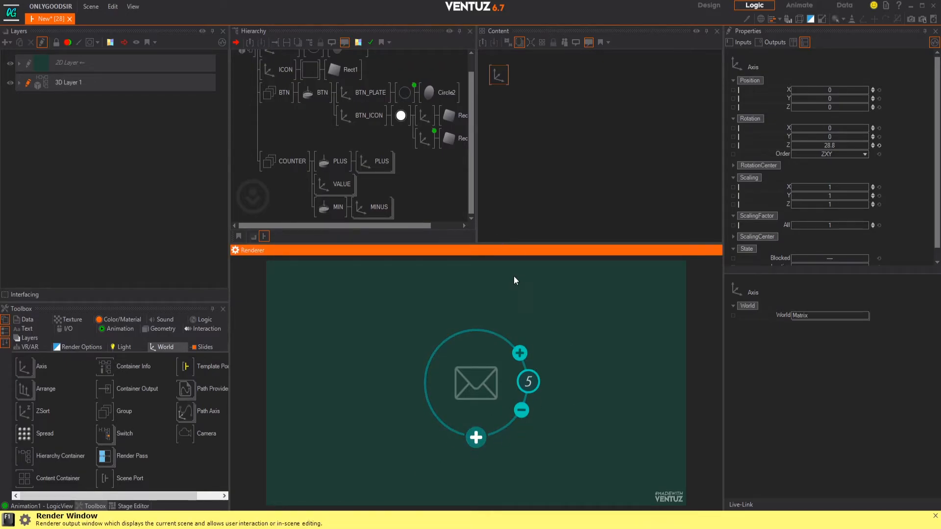
pyautogui.click(292, 192)
pyautogui.click(364, 165)
pyautogui.keyDown('ctrl'); pyautogui.click(348, 184); pyautogui.keyUp('ctrl')
pyautogui.keyDown('ctrl'); pyautogui.click(369, 210); pyautogui.keyUp('ctrl')
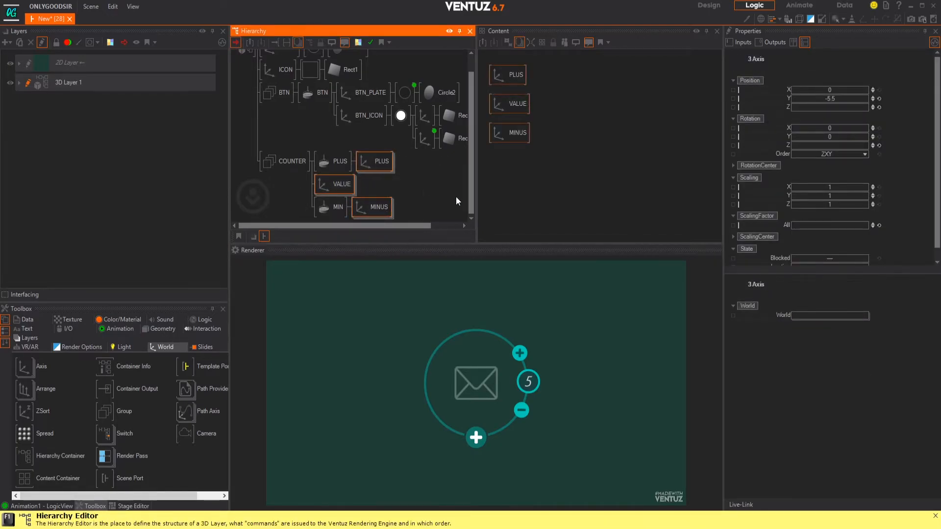
# - Try rotating the PLUS, VALUE and MINUS Axes together around Z
pyautogui.click(371, 162)
pyautogui.keyDown('ctrl'); pyautogui.click(333, 183); pyautogui.keyUp('ctrl')
pyautogui.keyDown('ctrl'); pyautogui.click(363, 208); pyautogui.keyUp('ctrl')
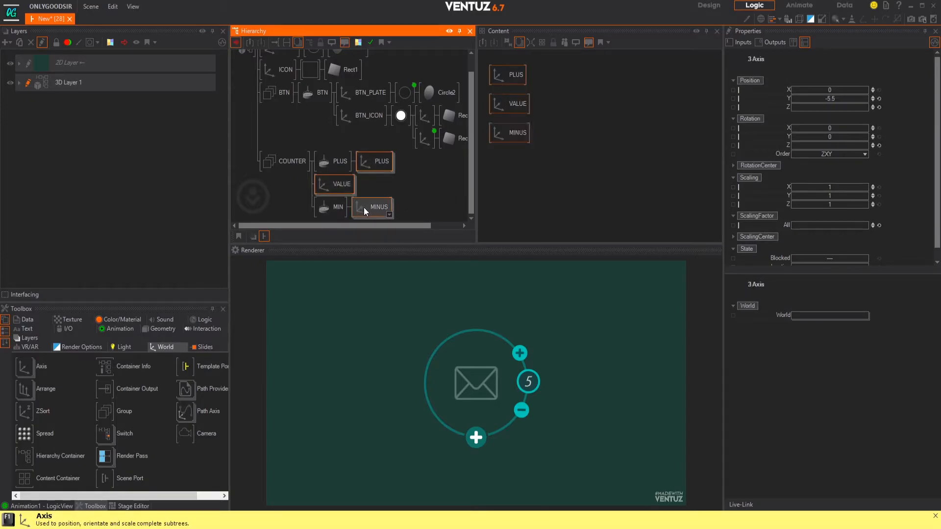
pyautogui.moveTo(836, 146)
pyautogui.mouseDown()
pyautogui.moveTo(803, 145)
pyautogui.moveTo(843, 145)
pyautogui.moveTo(829, 145)
pyautogui.mouseUp()
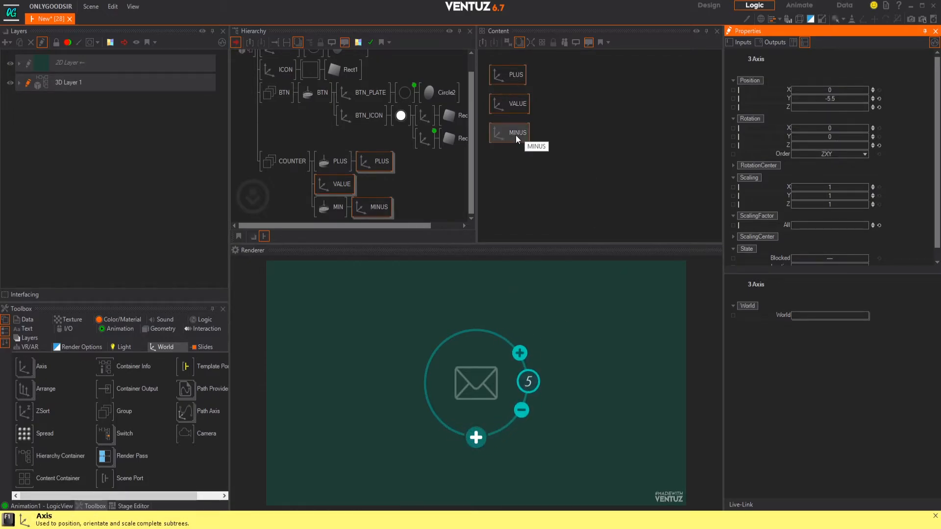
pyautogui.click(549, 100)
pyautogui.moveTo(522, 137); pyautogui.dragTo(514, 157)
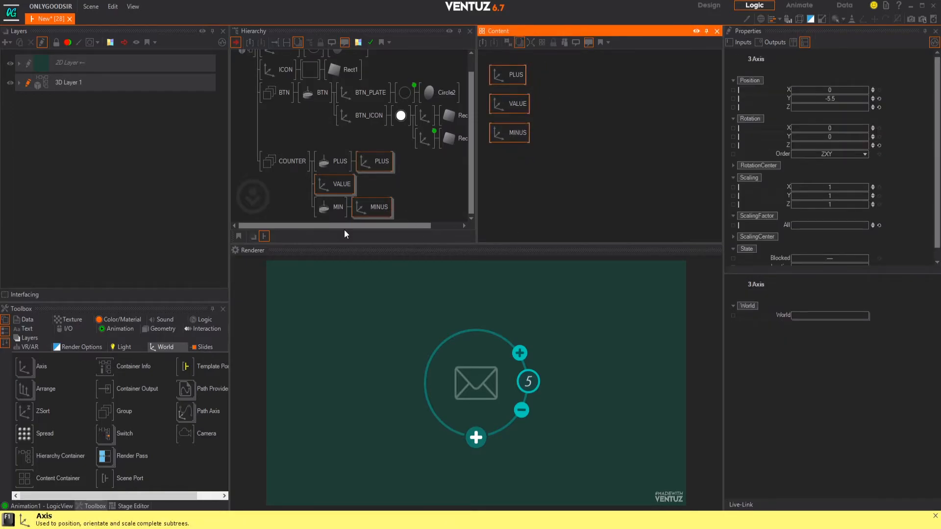
pyautogui.click(480, 437)
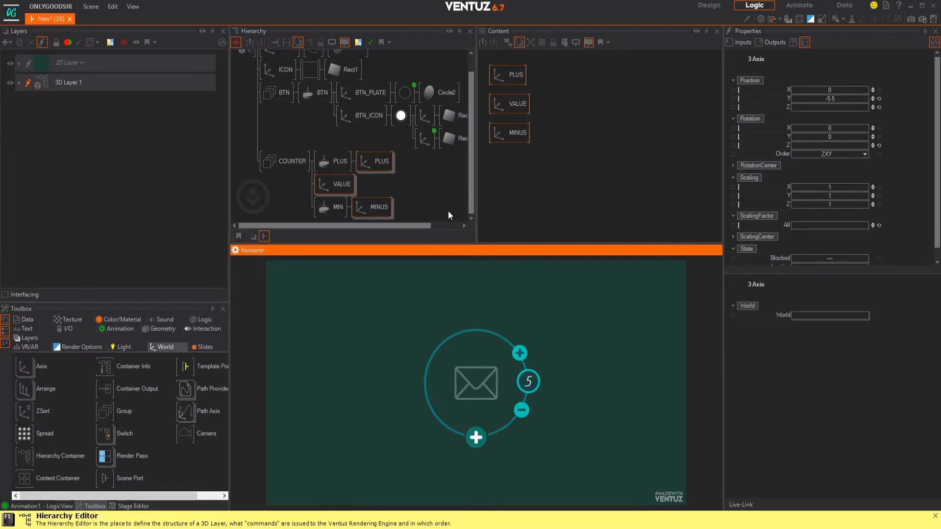
# - Add a Keyframe Animation node beside the three Axes in the Content editor
pyautogui.click(568, 151)
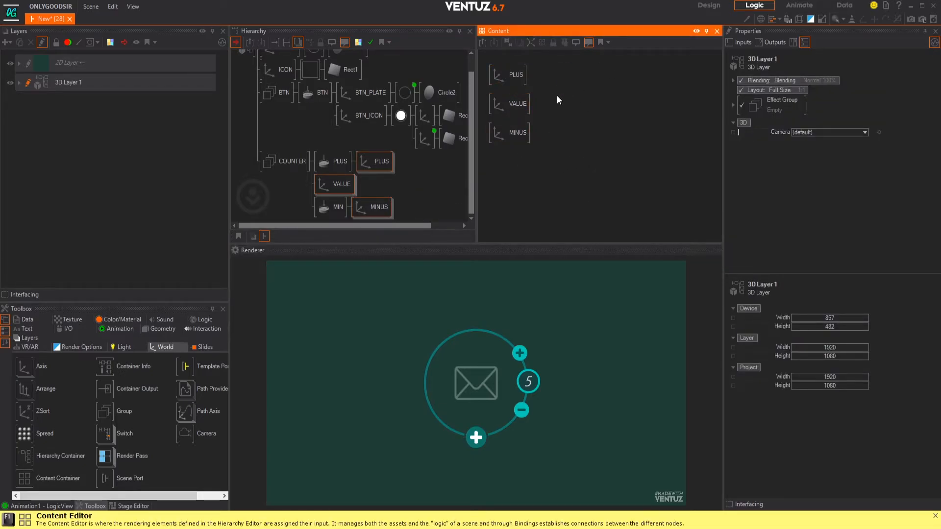
pyautogui.click(107, 327)
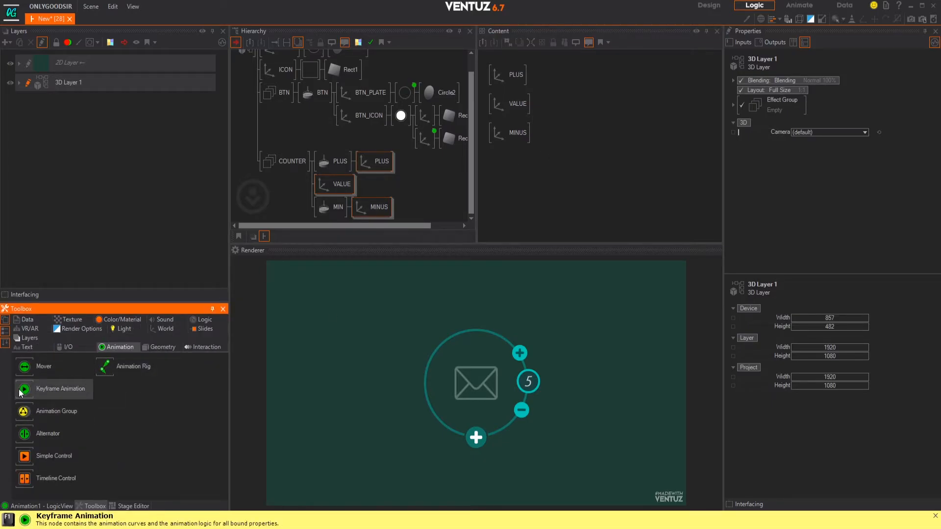
pyautogui.moveTo(23, 392); pyautogui.dragTo(582, 100)
pyautogui.click(554, 147)
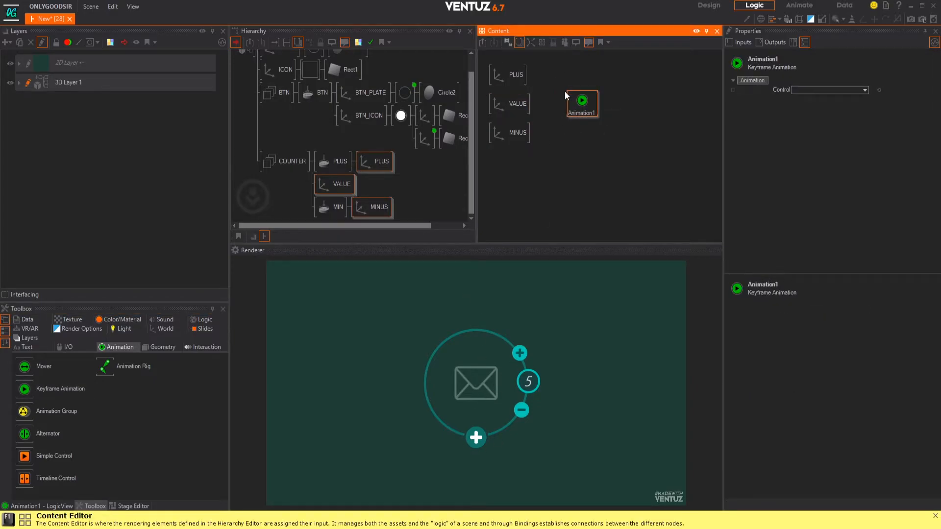
# - Bind the Z rotation of the PLUS, VALUE and MINUS Axes to the new Keyframe Animation
pyautogui.click(550, 82)
pyautogui.click(521, 80)
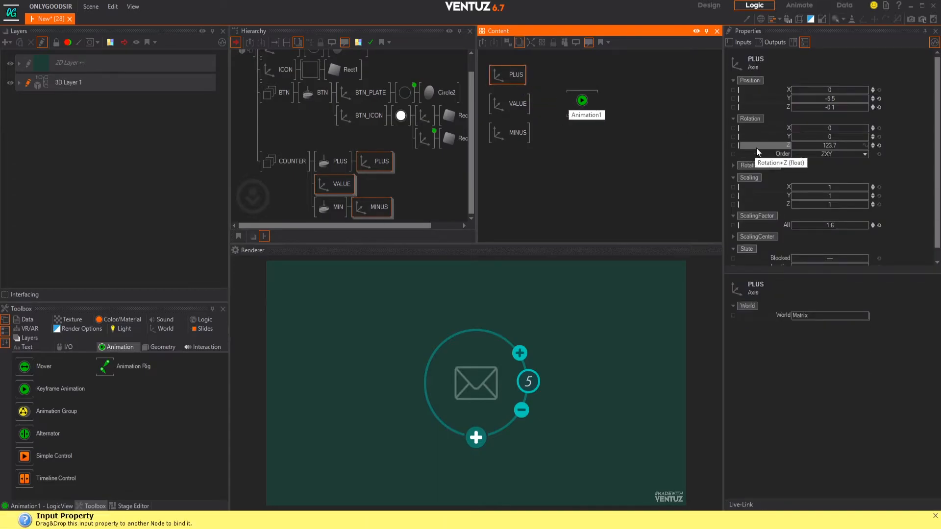
pyautogui.moveTo(546, 68); pyautogui.dragTo(506, 155)
pyautogui.moveTo(785, 145); pyautogui.dragTo(583, 102)
pyautogui.click(583, 102)
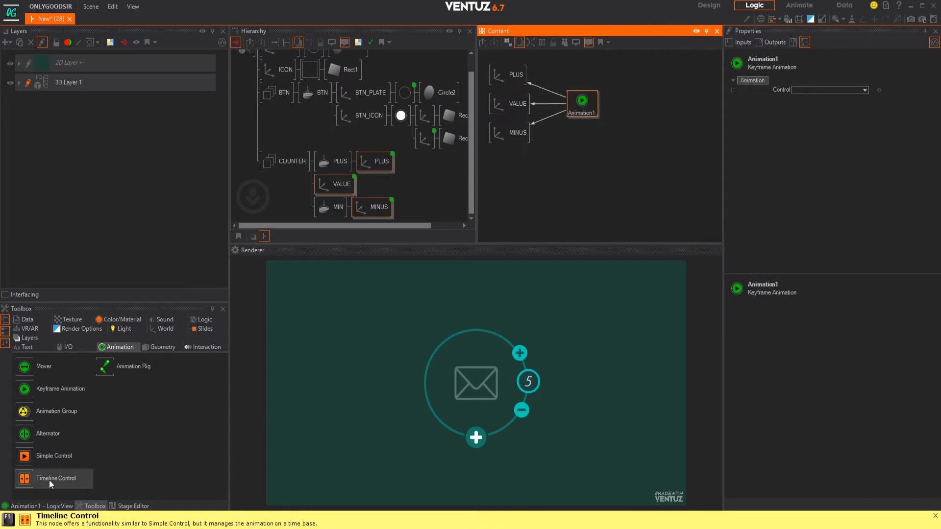
# - Show the animation in a widened Time view and set keyframes for all three rotations at 1.0 s
pyautogui.click(42, 507)
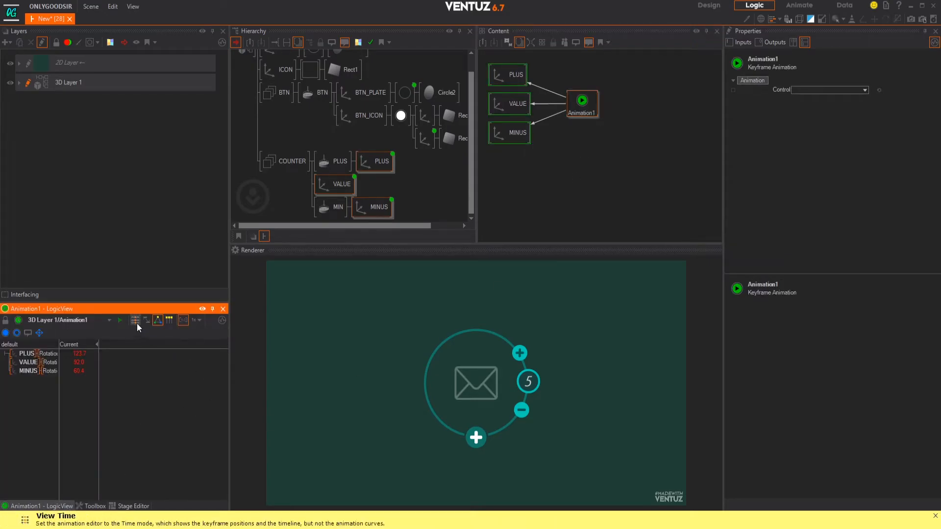
pyautogui.click(135, 320)
pyautogui.moveTo(228, 366); pyautogui.dragTo(303, 365)
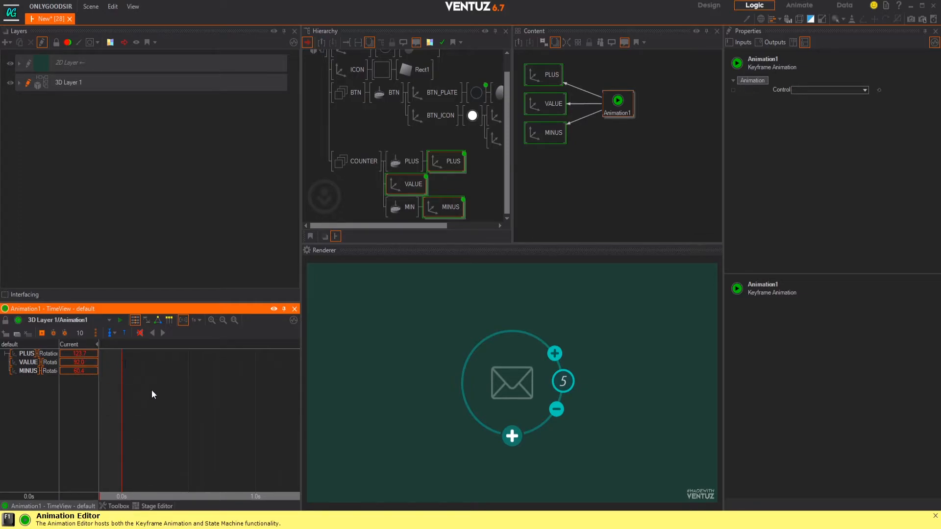
pyautogui.click(255, 453)
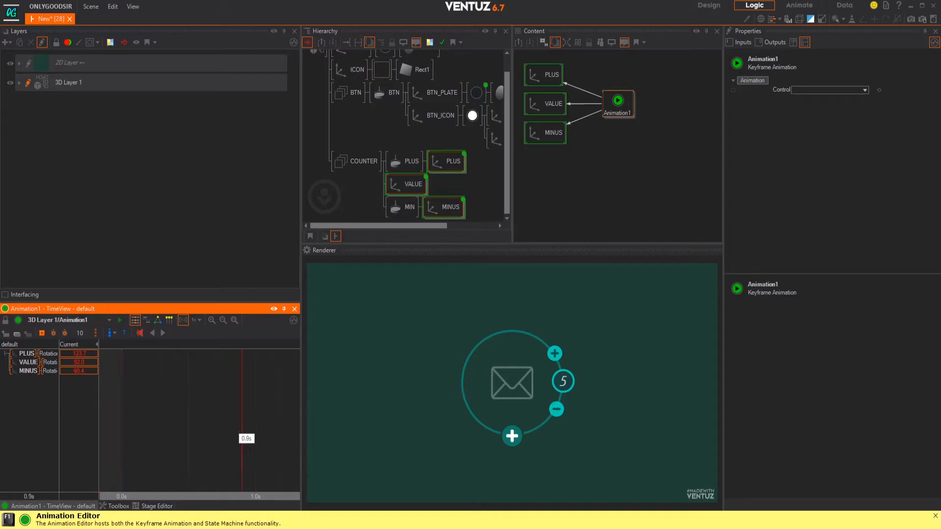
pyautogui.click(42, 333)
# - Rotate the three Axes to Z values -0.3, -32 and -63.6 at 0.0 s and set keyframes for them
pyautogui.click(123, 415)
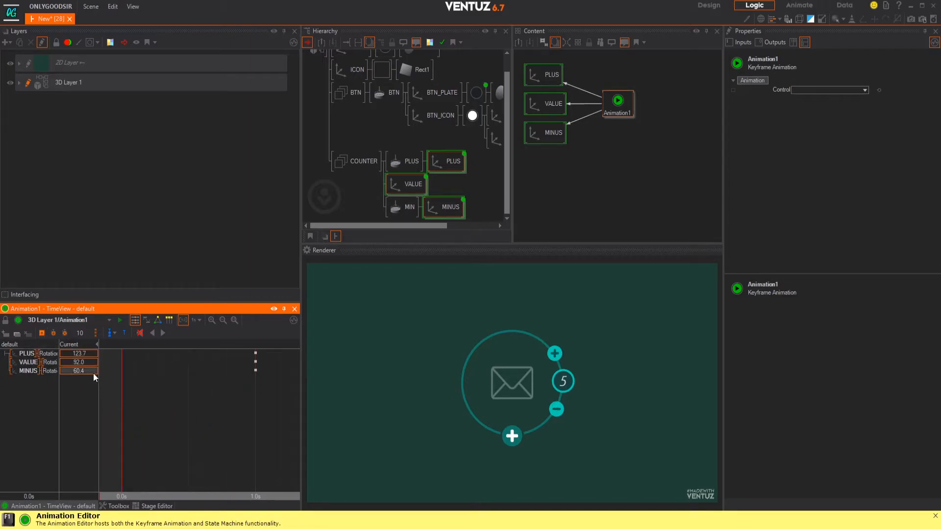
pyautogui.click(561, 157)
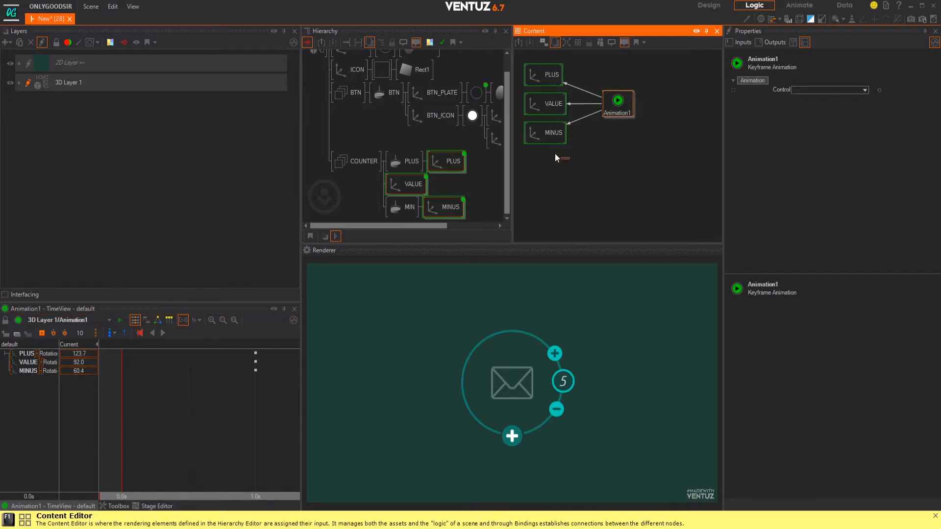
pyautogui.moveTo(837, 145); pyautogui.dragTo(800, 148)
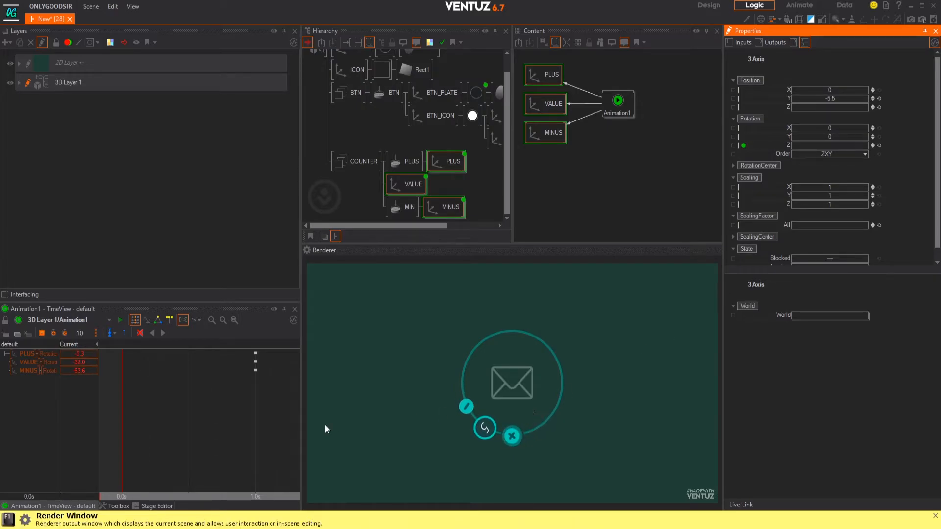
pyautogui.click(42, 333)
# - Play and scrub the rotation animation, ending at 0.0 s, to check the counter's movement
pyautogui.moveTo(140, 419)
pyautogui.mouseDown()
pyautogui.moveTo(192, 418)
pyautogui.moveTo(123, 417)
pyautogui.mouseUp()
pyautogui.click(161, 336)
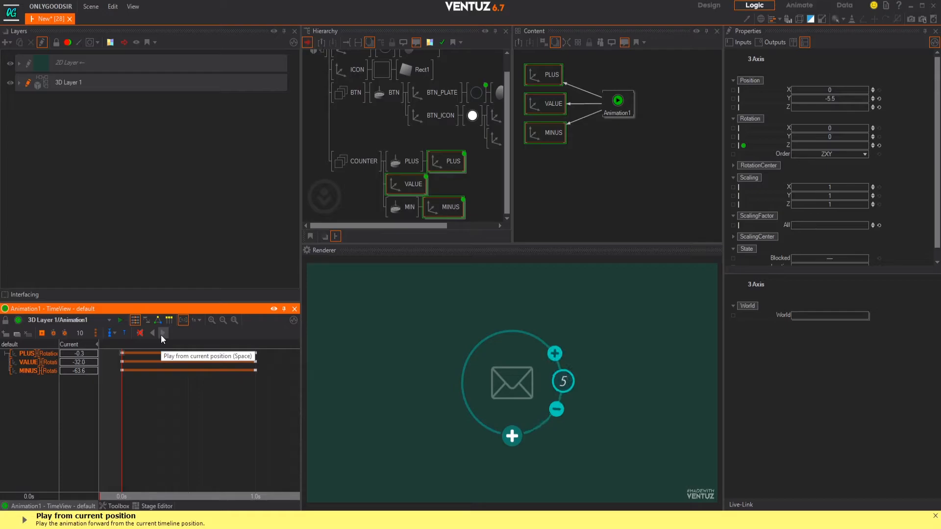
pyautogui.moveTo(157, 416); pyautogui.dragTo(121, 420)
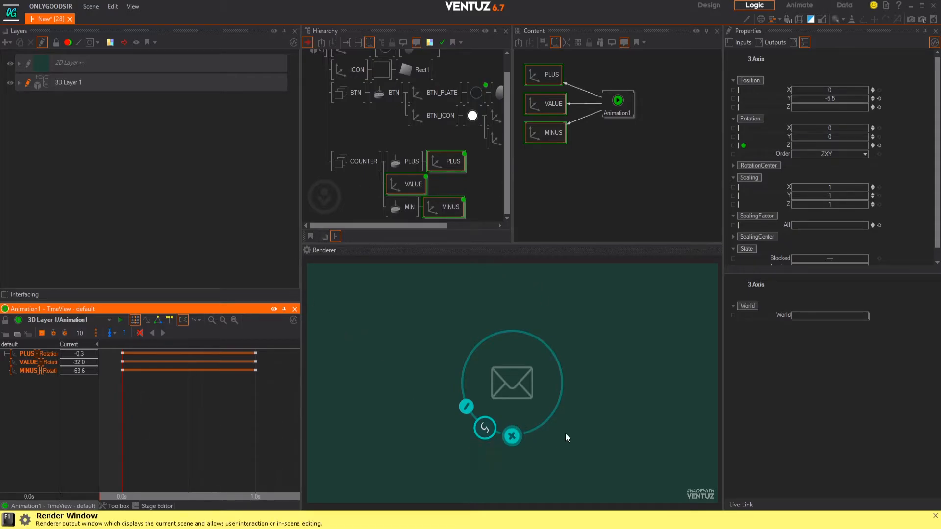
# - Insert Alpha nodes named 1, 2 and 3 before PLUS, VALUE and MIN under COUNTER, and collapse the VALUE branch
pyautogui.click(349, 187)
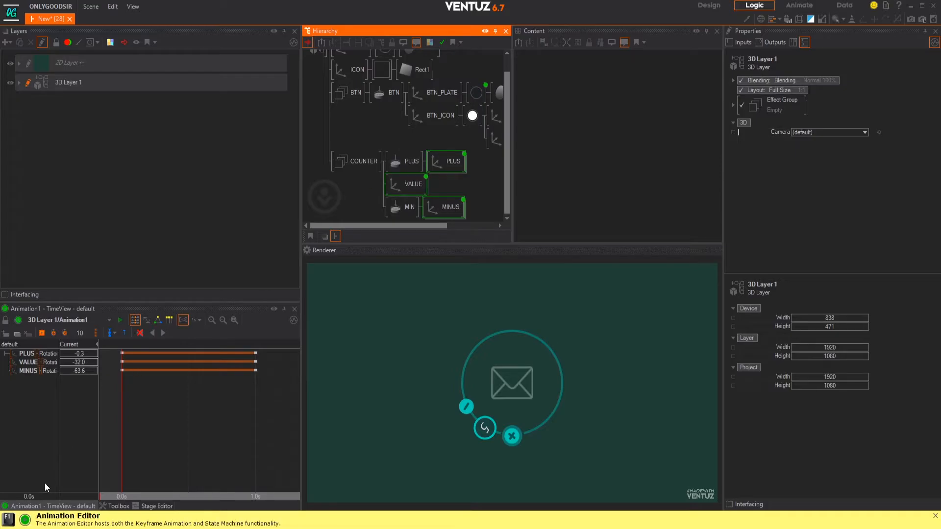
pyautogui.click(118, 506)
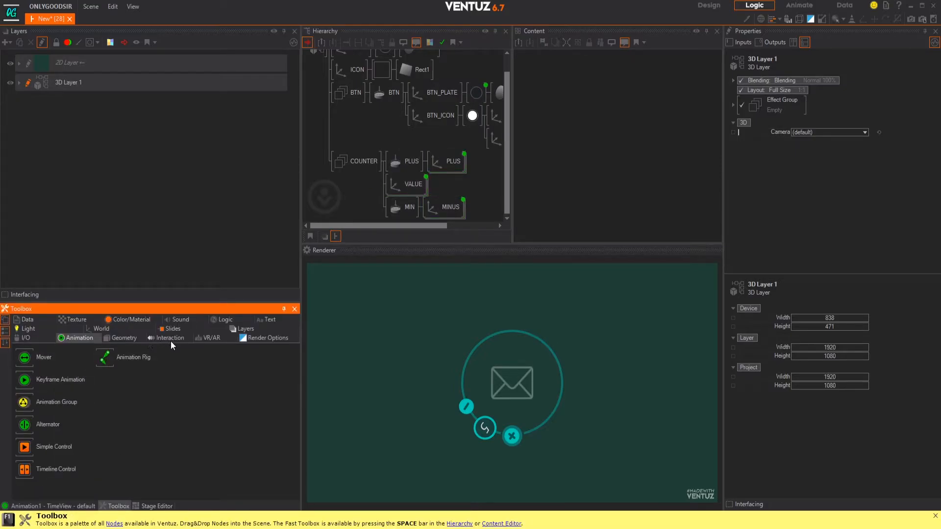
pyautogui.click(123, 321)
pyautogui.moveTo(392, 162); pyautogui.dragTo(395, 161)
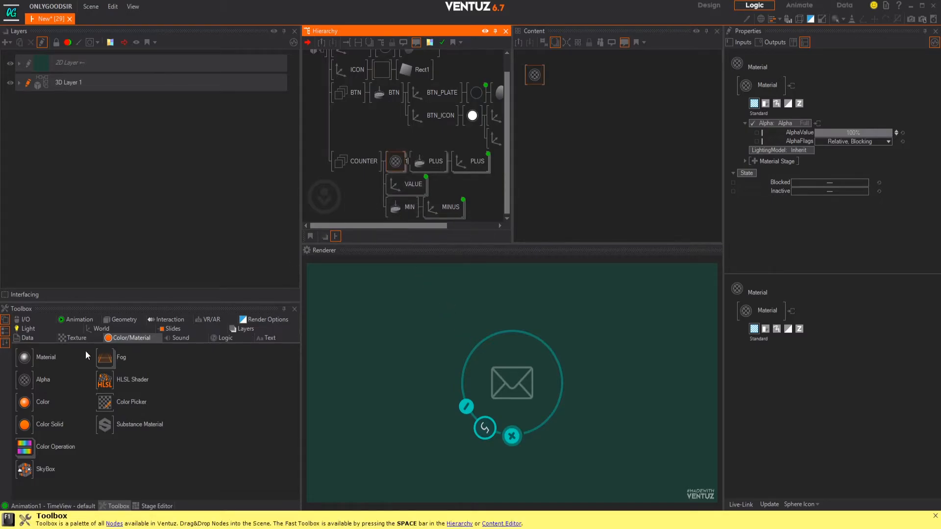
pyautogui.click(26, 384)
pyautogui.moveTo(368, 206); pyautogui.dragTo(395, 185)
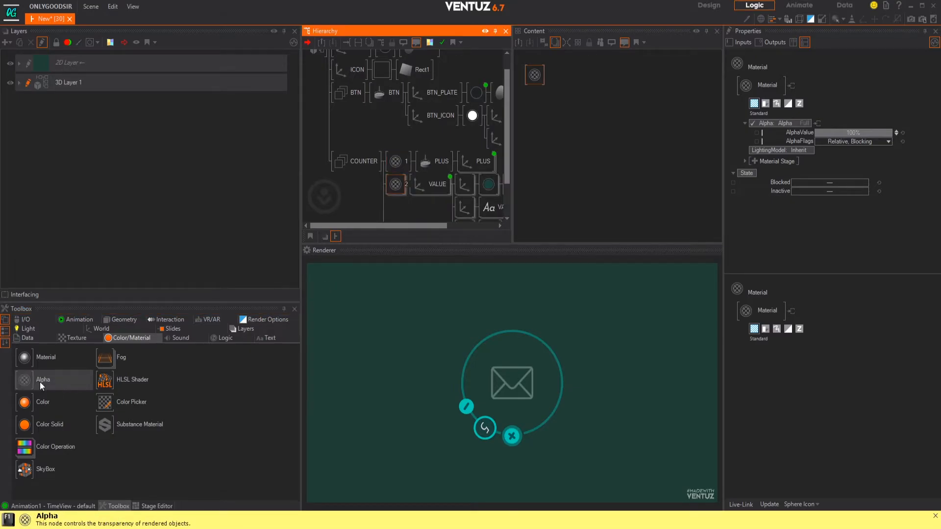
pyautogui.moveTo(29, 381); pyautogui.dragTo(363, 248)
pyautogui.moveTo(367, 210); pyautogui.dragTo(314, 212)
pyautogui.moveTo(367, 182); pyautogui.dragTo(367, 185)
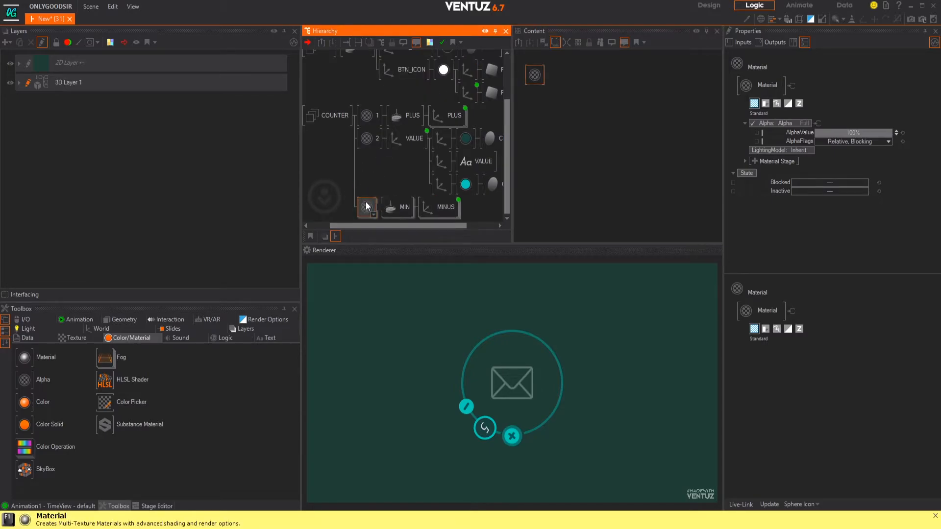
pyautogui.click(403, 138)
pyautogui.scroll(1, 403, 142)
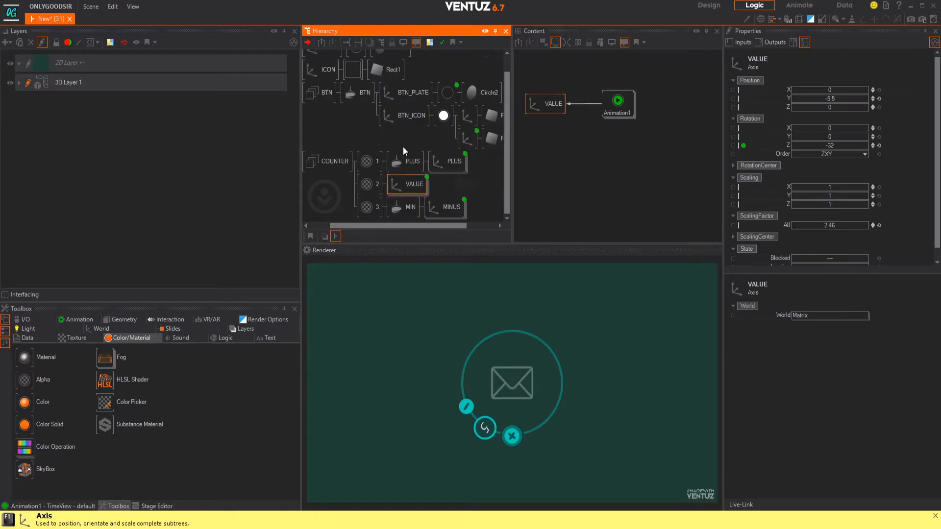
# - Select the three Alpha nodes with the PLUS Axis and spread them around the Keyframe Animation in the Content editor
pyautogui.click(368, 164)
pyautogui.keyDown('ctrl'); pyautogui.click(368, 184); pyautogui.keyUp('ctrl')
pyautogui.keyDown('ctrl'); pyautogui.click(367, 207); pyautogui.keyUp('ctrl')
pyautogui.keyDown('ctrl'); pyautogui.click(447, 161); pyautogui.keyUp('ctrl')
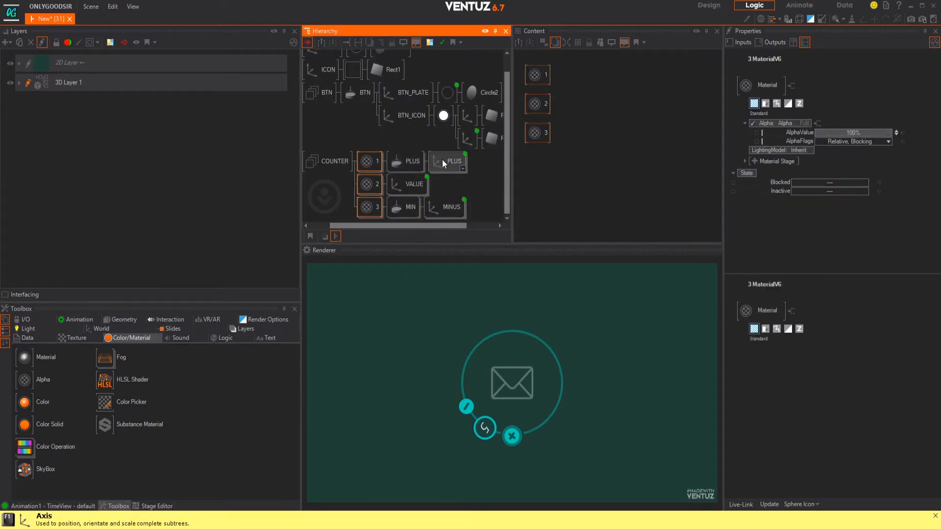
pyautogui.click(572, 129)
pyautogui.moveTo(544, 134); pyautogui.dragTo(649, 204)
pyautogui.click(619, 99)
pyautogui.click(591, 168)
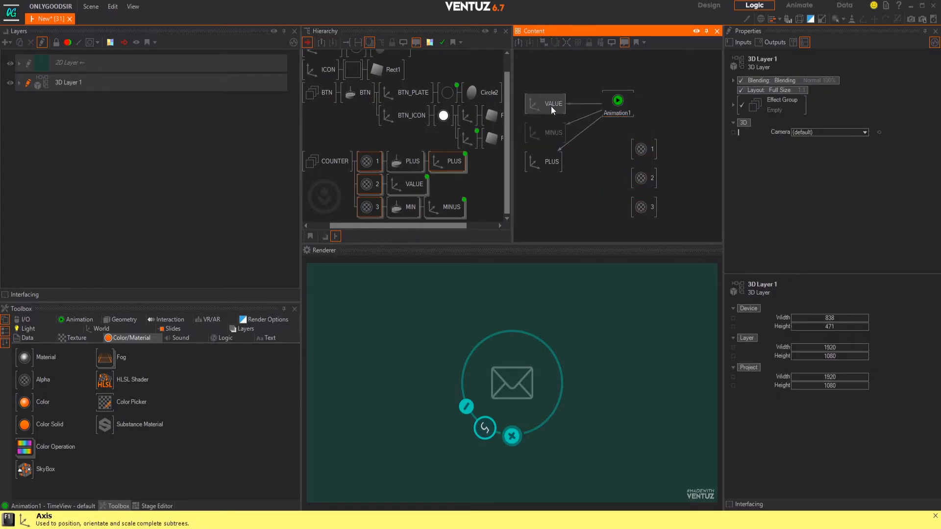
pyautogui.moveTo(550, 106); pyautogui.dragTo(545, 86)
pyautogui.moveTo(536, 131); pyautogui.dragTo(532, 113)
pyautogui.moveTo(550, 169)
pyautogui.mouseDown()
pyautogui.moveTo(540, 149)
pyautogui.moveTo(538, 174)
pyautogui.mouseUp()
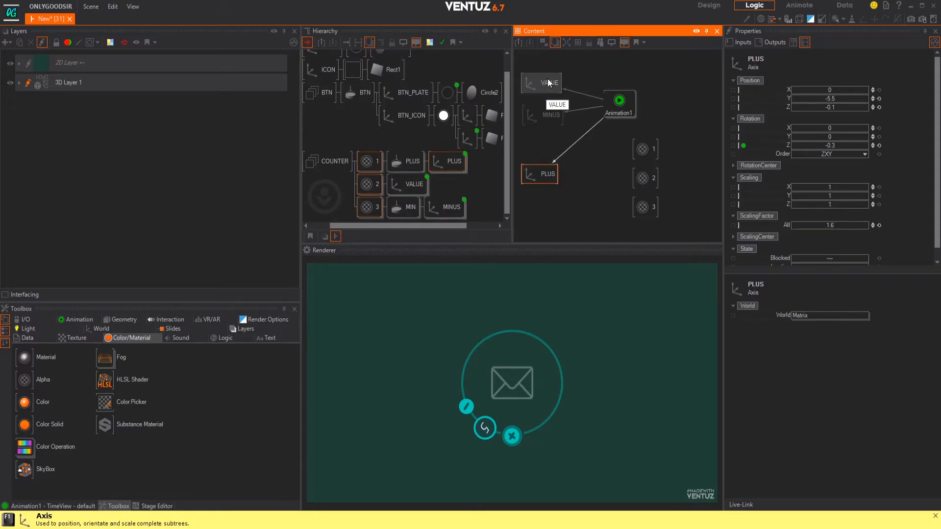
# - Stack the PLUS, VALUE and MINUS Axis nodes in a compact column beside Animation1 in the Content editor
pyautogui.moveTo(542, 95)
pyautogui.mouseDown()
pyautogui.moveTo(541, 143)
pyautogui.moveTo(551, 81)
pyautogui.mouseUp()
pyautogui.moveTo(552, 131)
pyautogui.mouseDown()
pyautogui.moveTo(554, 169)
pyautogui.moveTo(559, 114)
pyautogui.mouseUp()
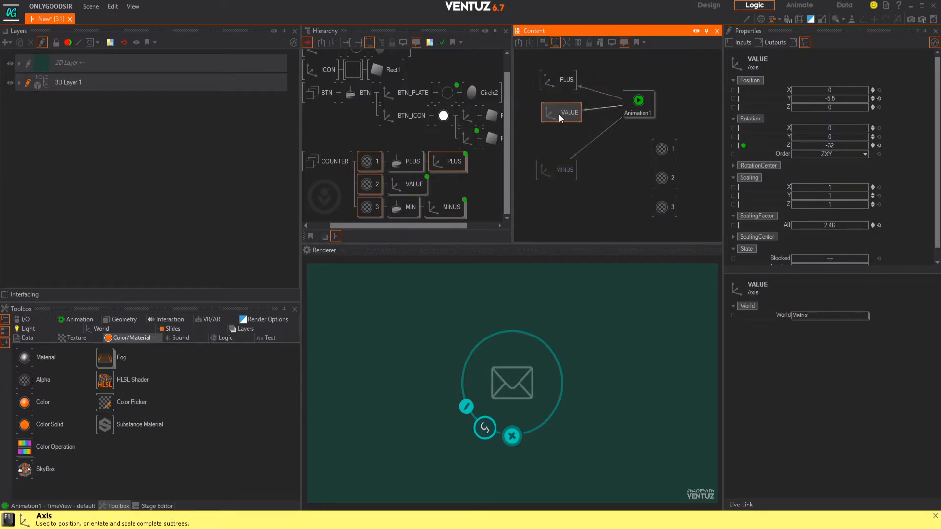
pyautogui.moveTo(568, 167); pyautogui.dragTo(570, 143)
# - Place Alpha nodes 1, 2 and 3 next to the PLUS, VALUE and MINUS Axes respectively in the Content editor
pyautogui.click(662, 150)
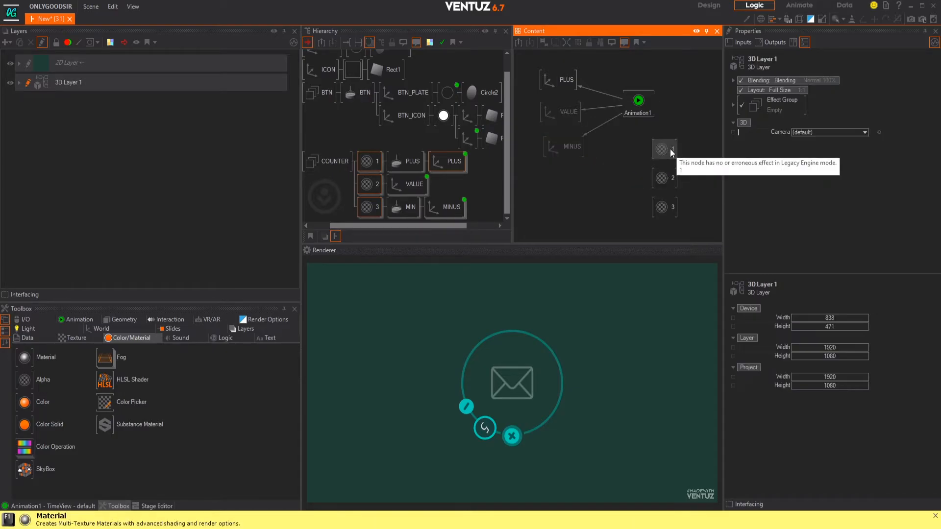
pyautogui.moveTo(663, 150); pyautogui.dragTo(521, 82)
pyautogui.moveTo(681, 177); pyautogui.dragTo(530, 111)
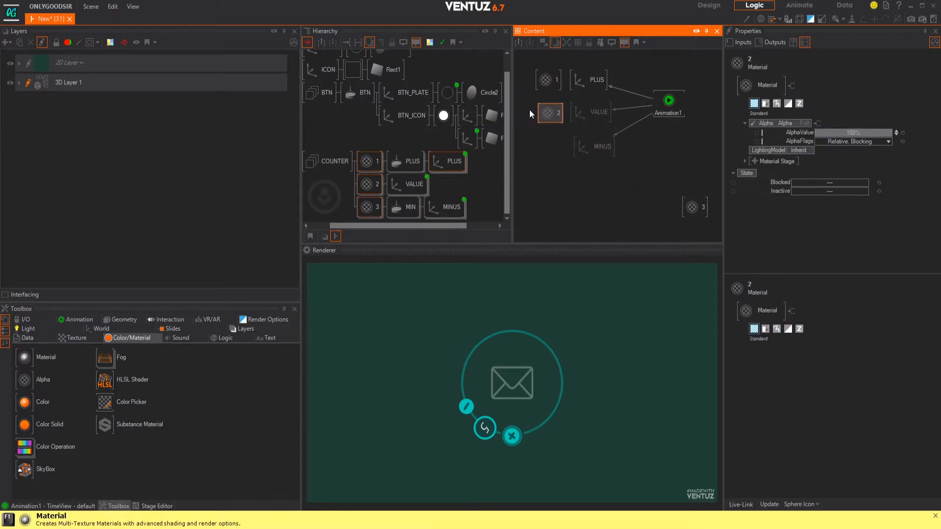
pyautogui.moveTo(688, 211); pyautogui.dragTo(541, 165)
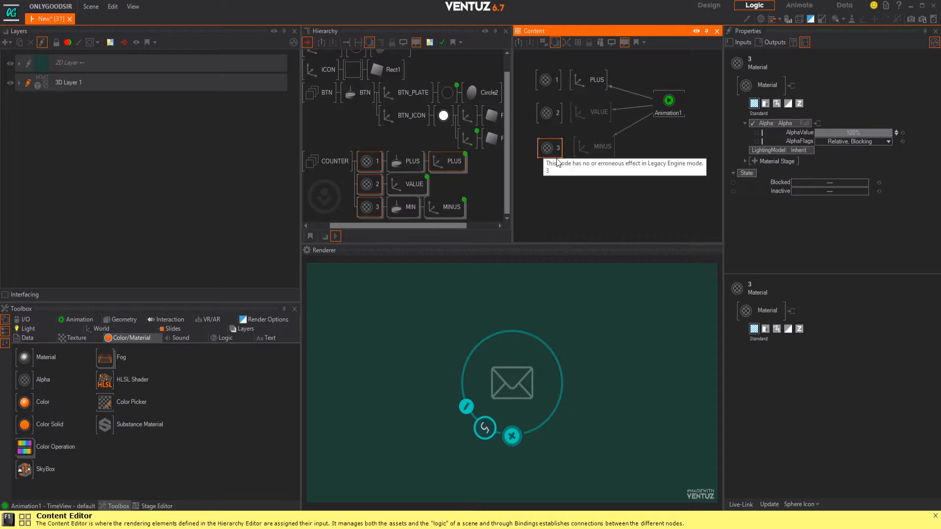
pyautogui.click(552, 200)
# - Bind the AlphaValue of Alpha nodes 1, 2 and 3 to Animation1 and open its timeline
pyautogui.moveTo(538, 177); pyautogui.dragTo(533, 66)
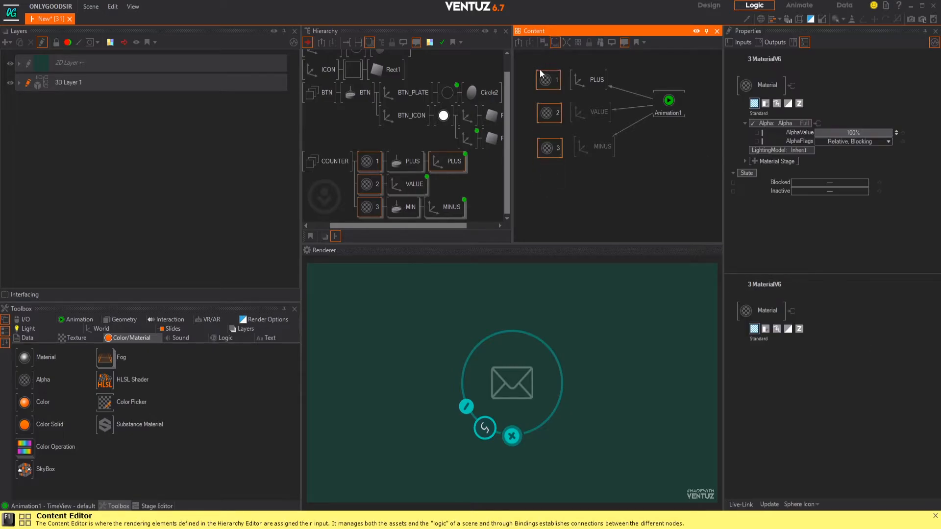
pyautogui.moveTo(791, 132); pyautogui.dragTo(682, 115)
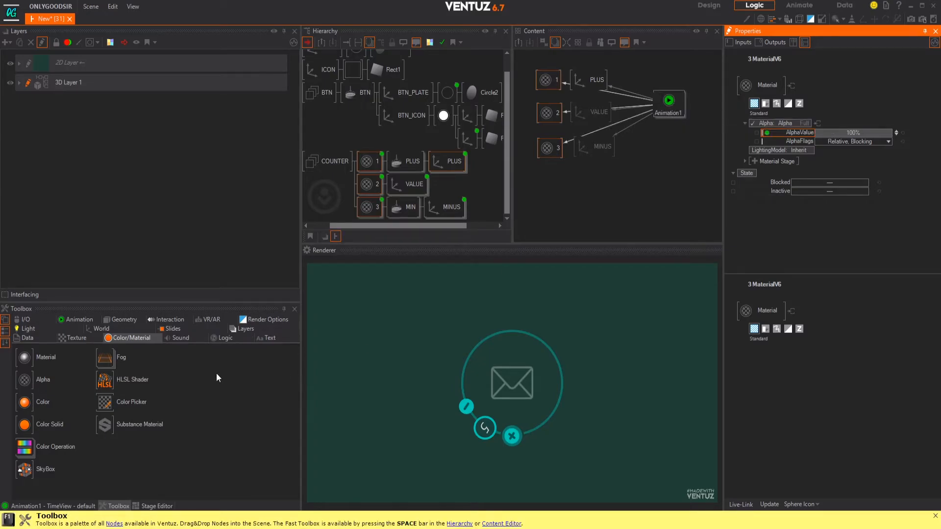
pyautogui.click(54, 506)
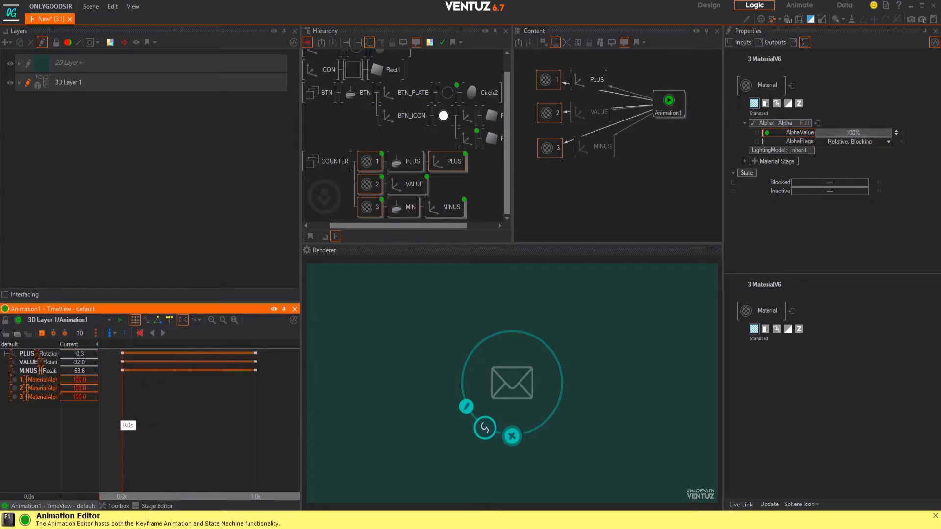
# - Set keyframes for the three alpha channels at 1.0 s and 0.0 s
pyautogui.moveTo(122, 425); pyautogui.dragTo(255, 428)
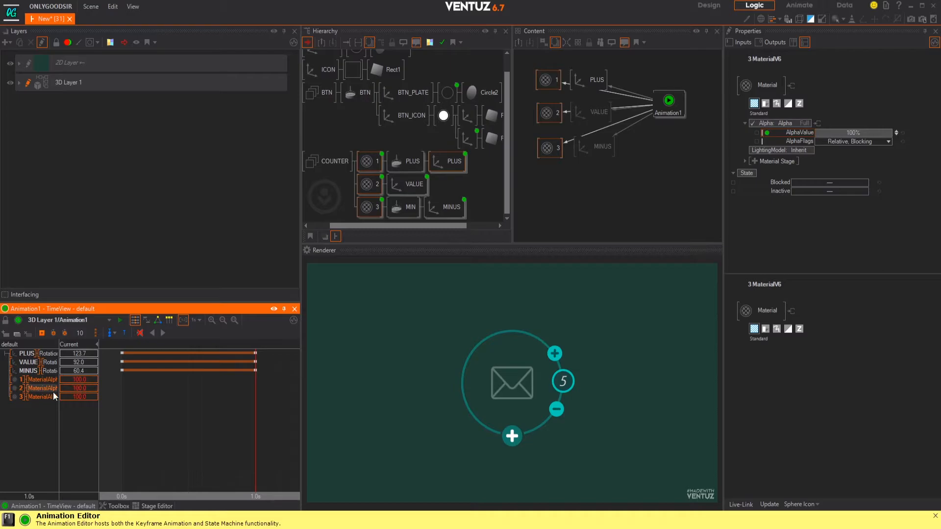
pyautogui.click(42, 333)
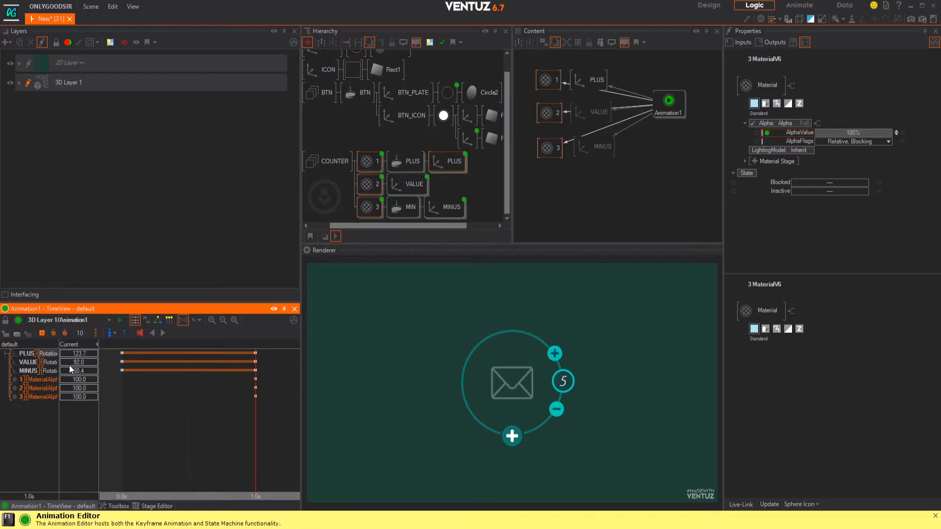
pyautogui.moveTo(255, 428); pyautogui.dragTo(122, 426)
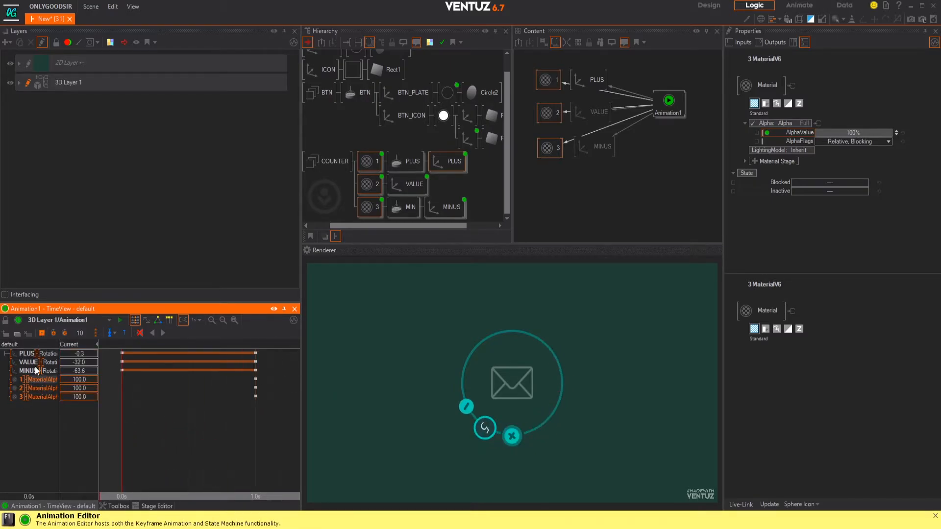
pyautogui.click(44, 332)
# - Set the alpha values of channels 1, 2 and 3 to 0 at 0.0 s
pyautogui.click(82, 380)
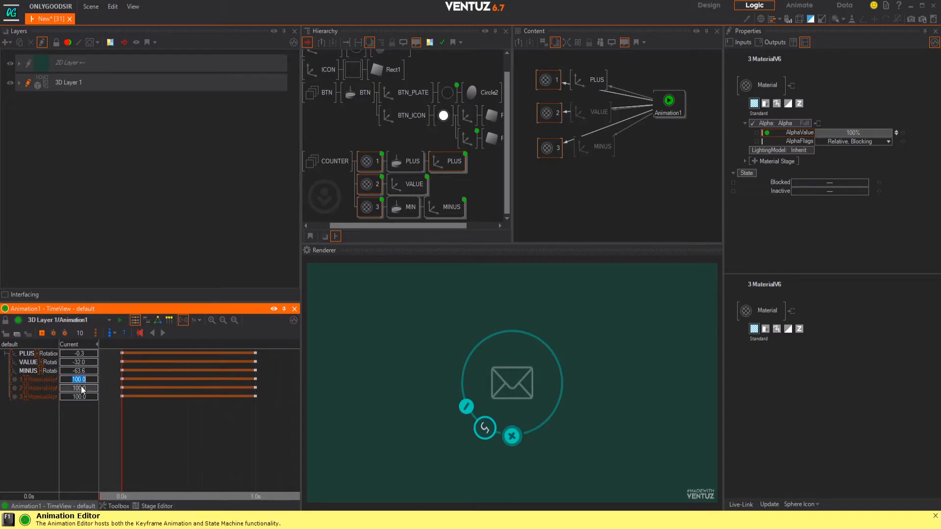
pyautogui.write('0')
pyautogui.press('Return')
pyautogui.click(81, 387)
pyautogui.write('0')
pyautogui.press('Return')
pyautogui.click(81, 398)
pyautogui.write('0')
pyautogui.press('Return')
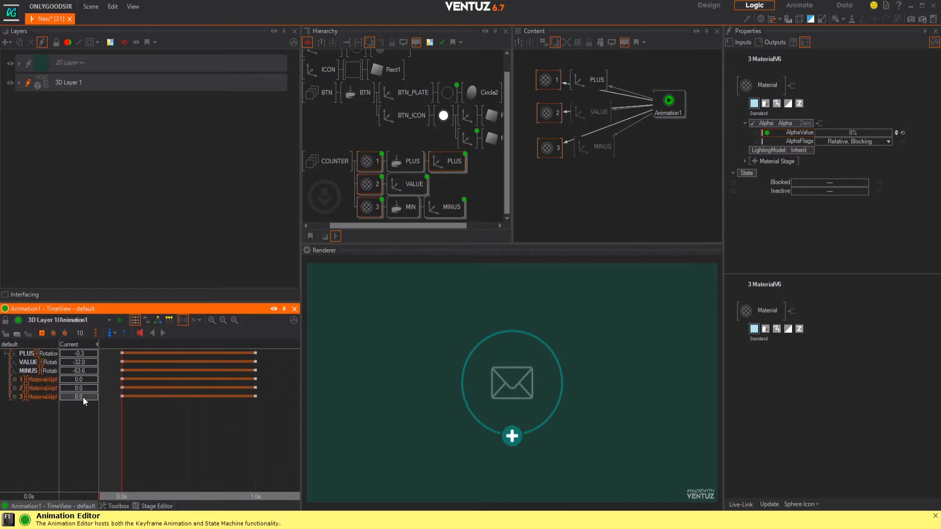
# - Scrub the animation to 1.0 s and back to 0.0 s to check the counter's fade-in
pyautogui.moveTo(126, 422); pyautogui.dragTo(256, 407)
pyautogui.moveTo(248, 423); pyautogui.dragTo(211, 434, button='middle')
pyautogui.scroll(-2, 220, 435)
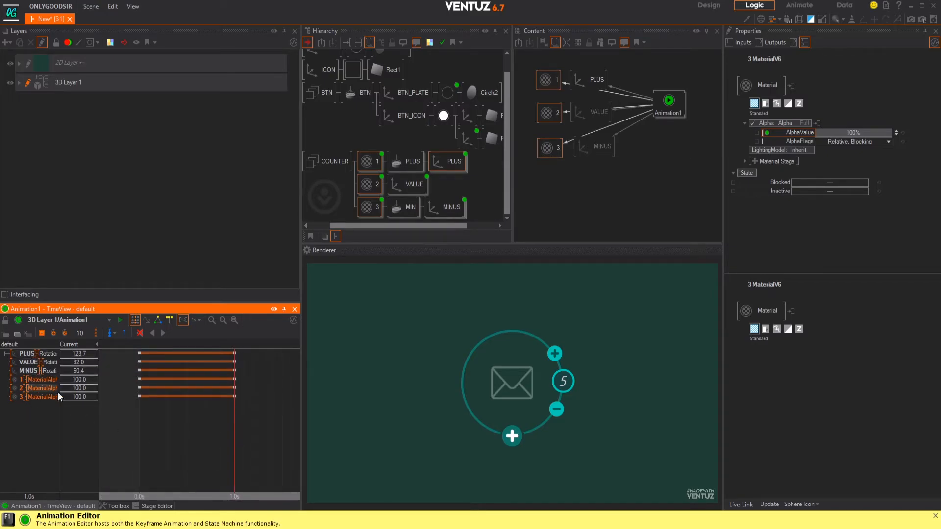
pyautogui.moveTo(235, 433); pyautogui.dragTo(138, 431)
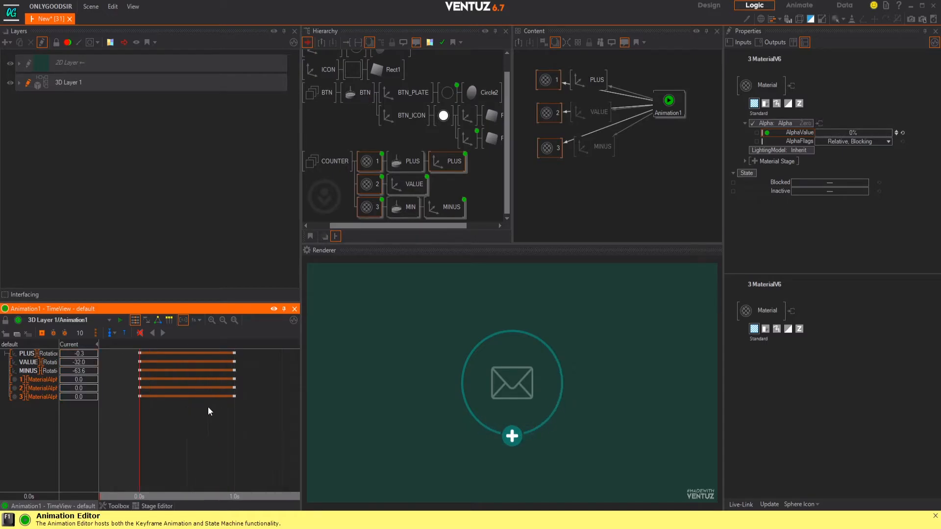
# - Move the end keyframes of all rotation and alpha channels from 1.0 s to 0.5 s
pyautogui.click(234, 352)
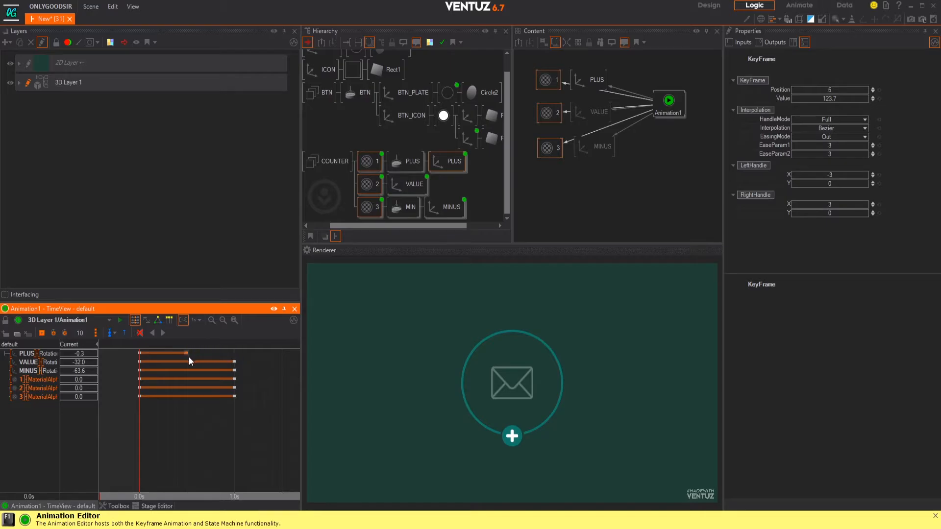
pyautogui.moveTo(236, 364); pyautogui.dragTo(188, 364)
pyautogui.moveTo(189, 431)
pyautogui.mouseDown()
pyautogui.moveTo(145, 431)
pyautogui.moveTo(187, 431)
pyautogui.mouseUp()
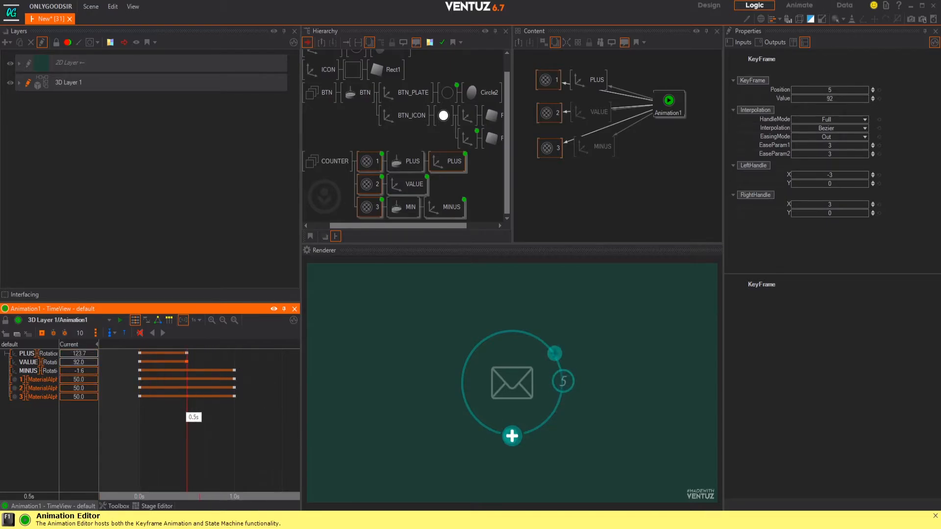
pyautogui.moveTo(139, 370)
pyautogui.mouseDown()
pyautogui.moveTo(183, 370)
pyautogui.moveTo(139, 370)
pyautogui.mouseUp()
pyautogui.click(229, 365)
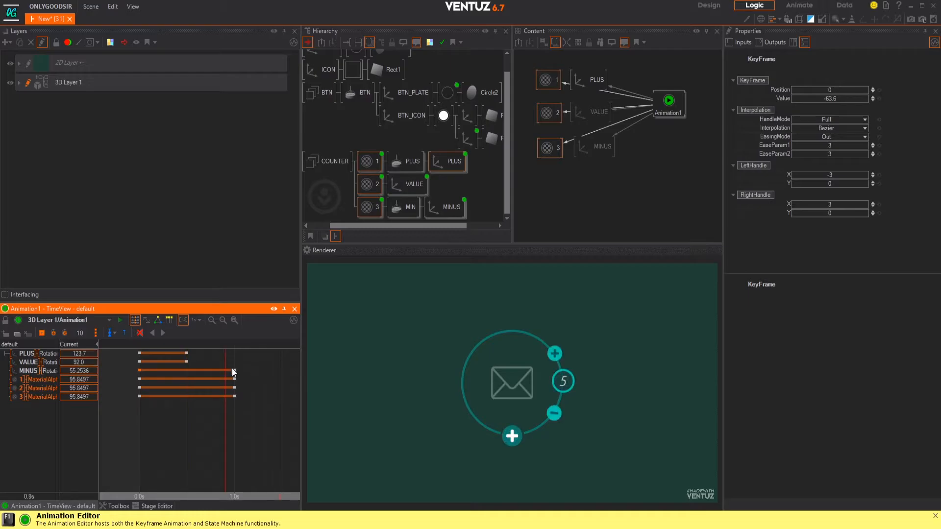
pyautogui.moveTo(250, 365); pyautogui.dragTo(188, 398)
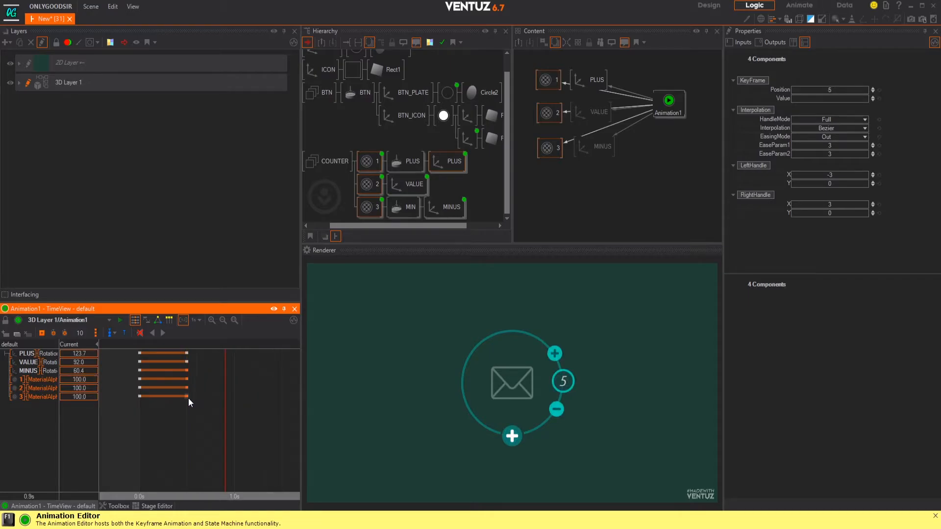
pyautogui.click(16, 380)
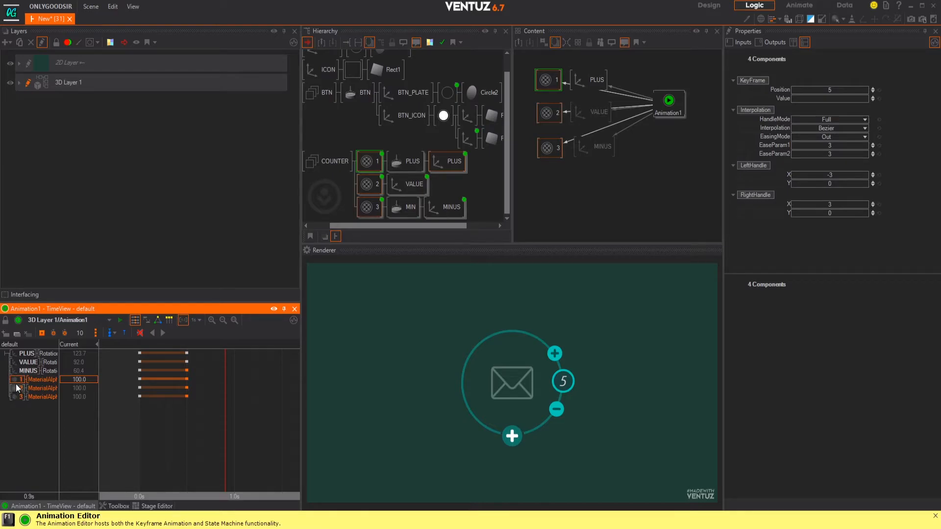
pyautogui.moveTo(14, 379); pyautogui.dragTo(36, 374)
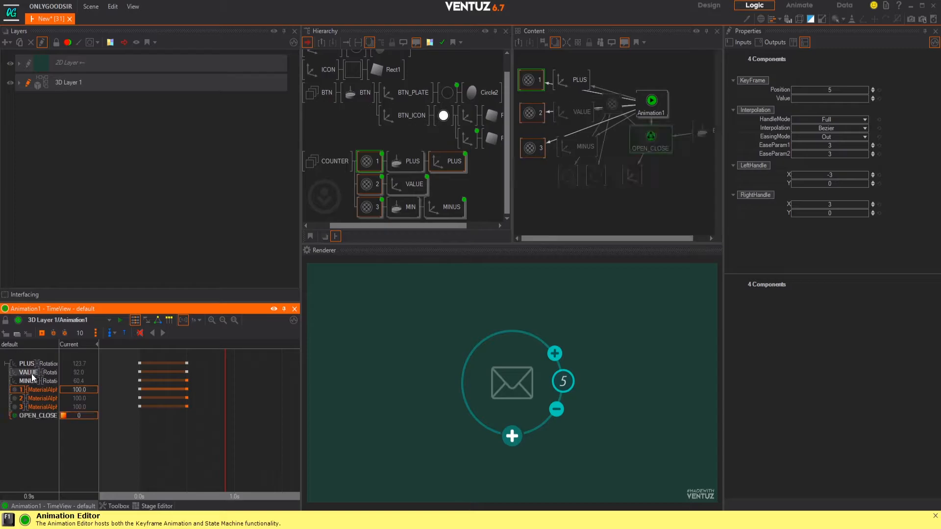
pyautogui.click(30, 417)
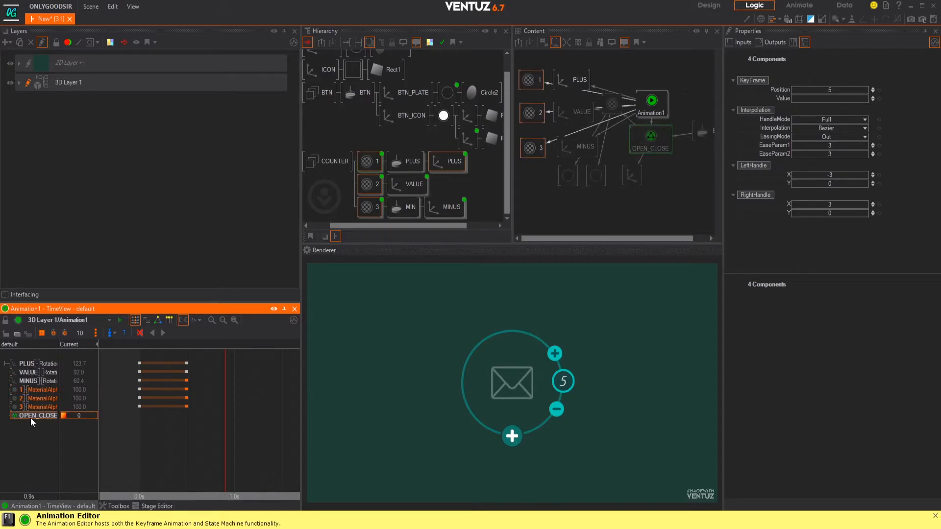
pyautogui.press('Delete')
pyautogui.click(534, 278)
pyautogui.press('Delete')
pyautogui.click(491, 274)
# - Reorder the timeline channels so alpha 1, 2 and 3 directly follow PLUS, VALUE and MINUS respectively
pyautogui.click(31, 391)
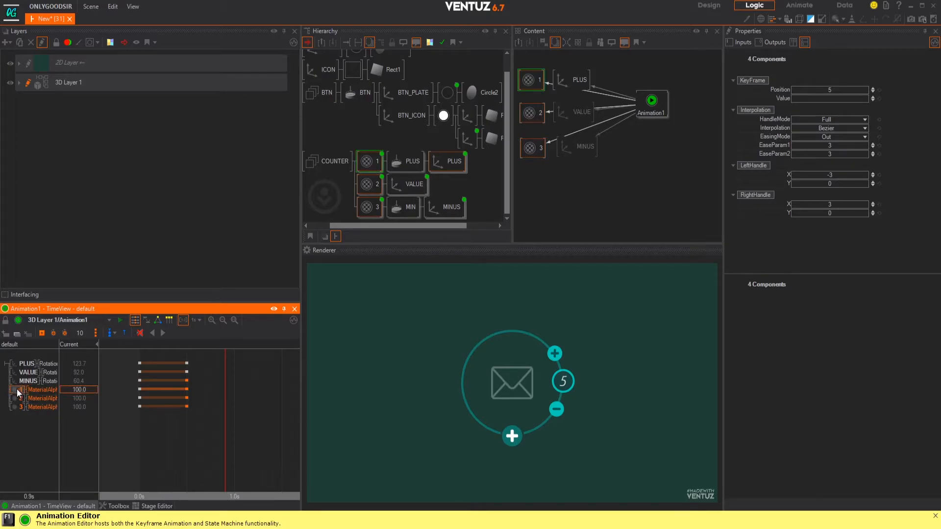
pyautogui.moveTo(26, 366); pyautogui.dragTo(24, 390)
pyautogui.click(20, 399)
pyautogui.click(17, 406)
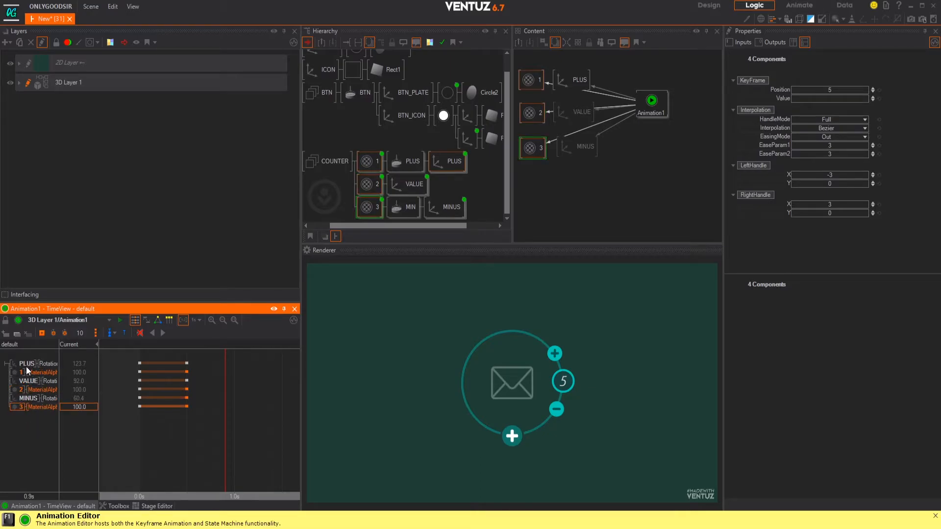
# - Stagger the keyframes so VALUE and alpha 2 start at 0.5 s, and MINUS and alpha 3 at 1.0 s
pyautogui.moveTo(198, 360); pyautogui.dragTo(235, 408)
pyautogui.click(203, 402)
pyautogui.click(149, 414)
pyautogui.moveTo(149, 413); pyautogui.dragTo(112, 412)
pyautogui.click(163, 334)
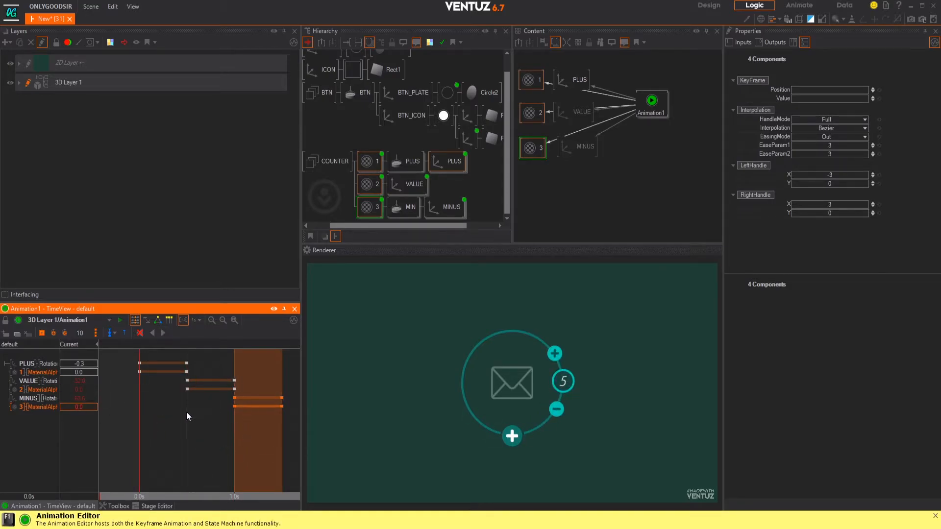
# - Overlap the segments by shifting VALUE and alpha 2 to start at 0.4 s, and MINUS and alpha 3 at 0.8 s
pyautogui.click(196, 390)
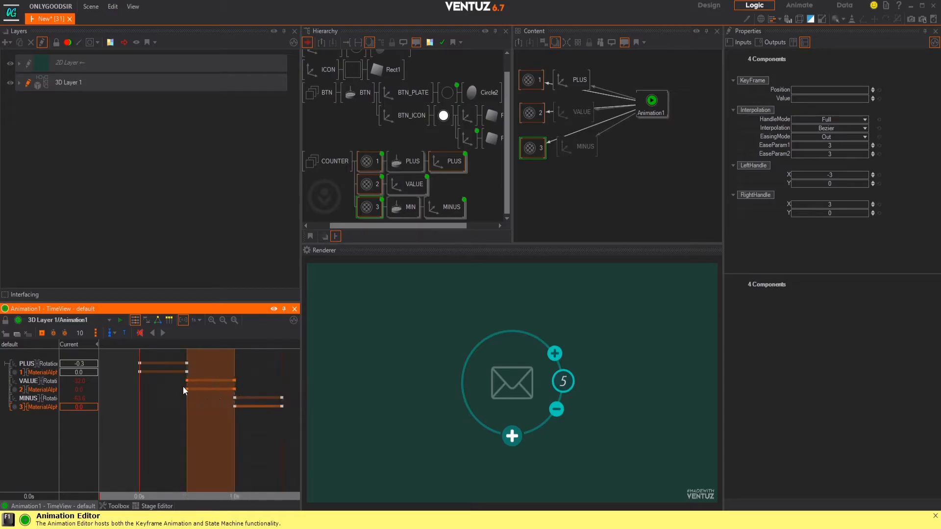
pyautogui.moveTo(189, 381); pyautogui.dragTo(181, 382)
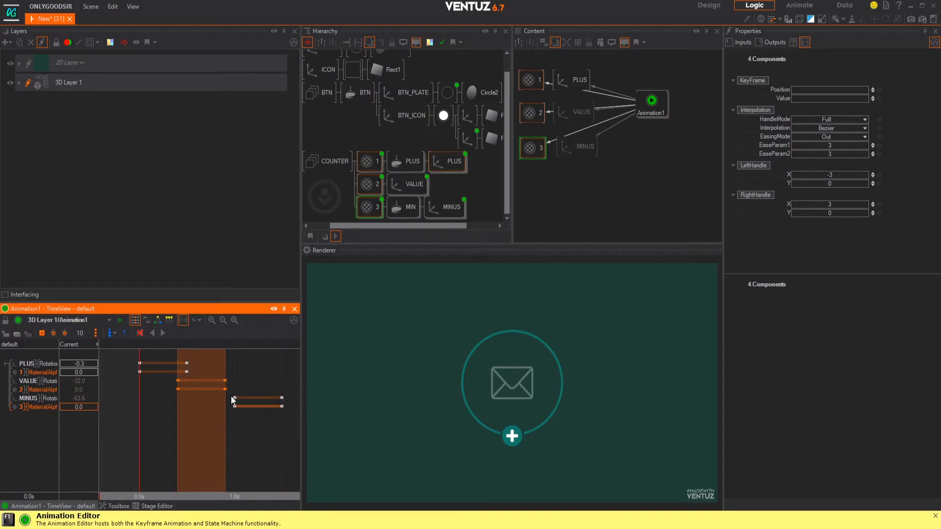
pyautogui.moveTo(235, 405); pyautogui.dragTo(129, 422)
pyautogui.click(234, 437)
pyautogui.click(165, 335)
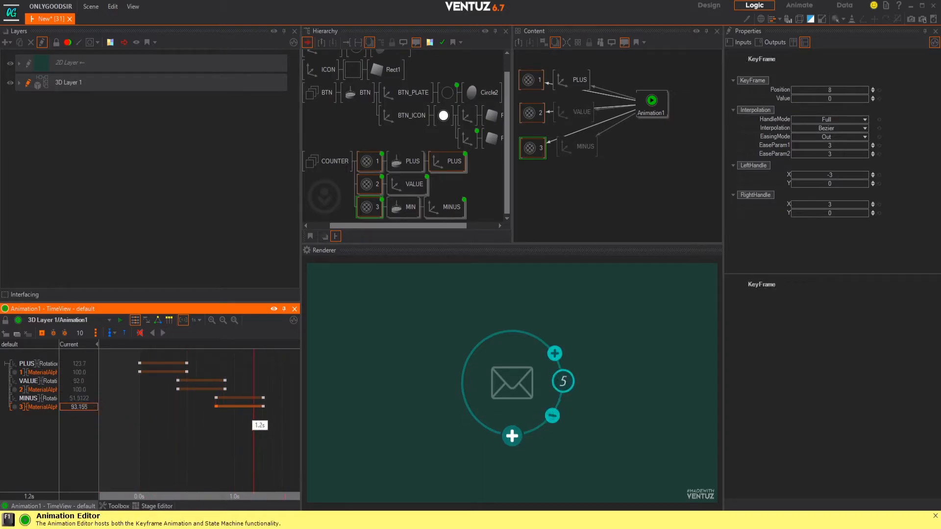
# - Display bounding boxes in the Renderer and set the MINUS rotation to 0 at its 0.8 s keyframe
pyautogui.moveTo(250, 438); pyautogui.dragTo(216, 440)
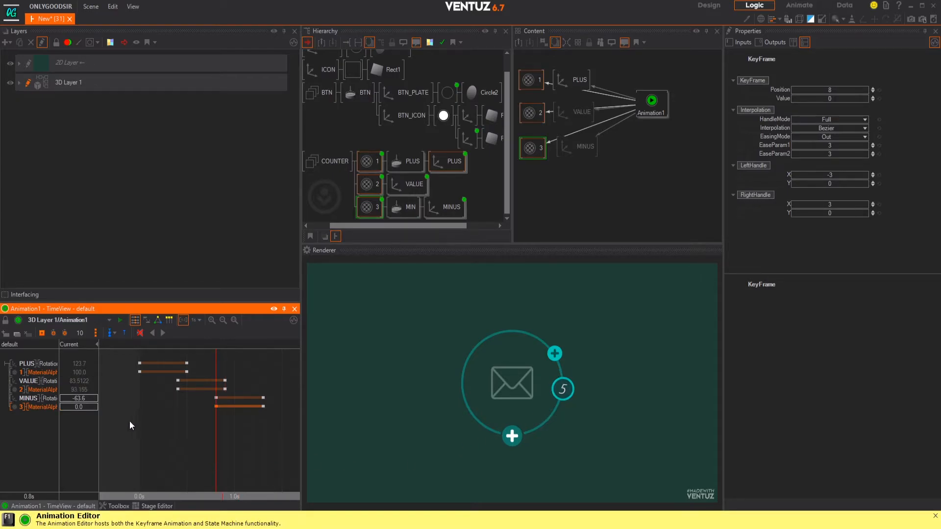
pyautogui.click(798, 20)
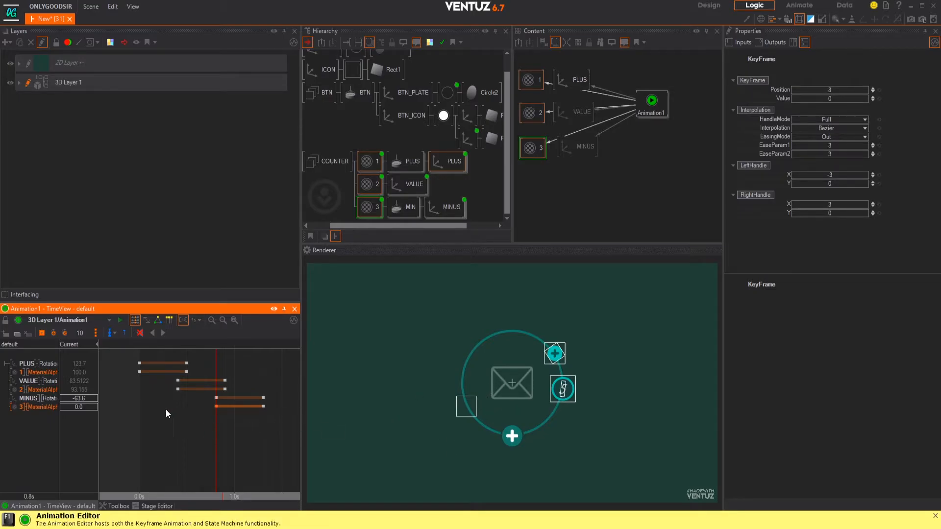
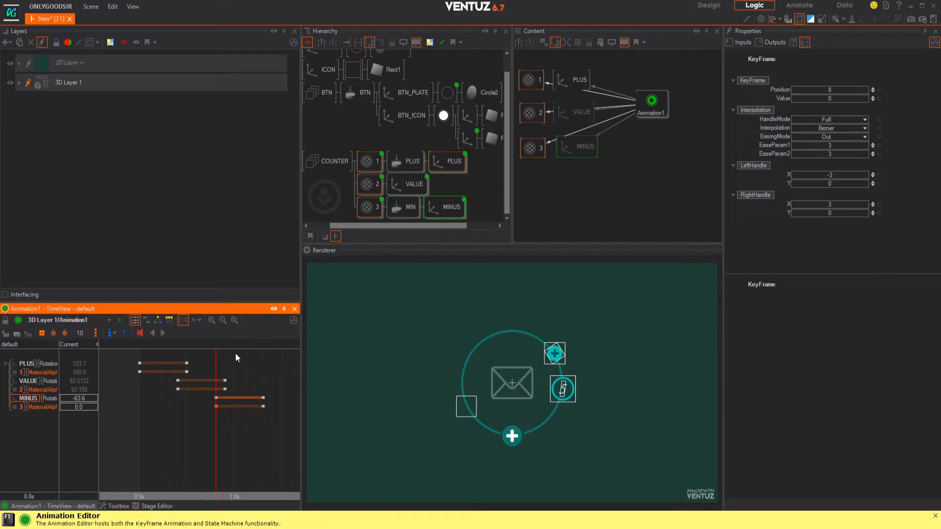
pyautogui.doubleClick(88, 399)
pyautogui.press('Return')
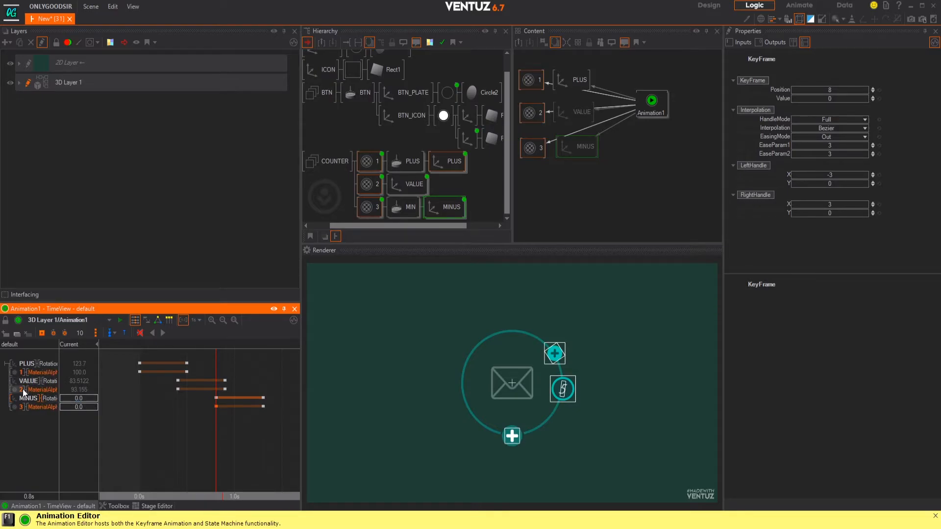
# - Set the VALUE rotation to 0 at its 0.4 s keyframe and the PLUS rotation to 0 at 0.0 s
pyautogui.moveTo(199, 414); pyautogui.dragTo(177, 419)
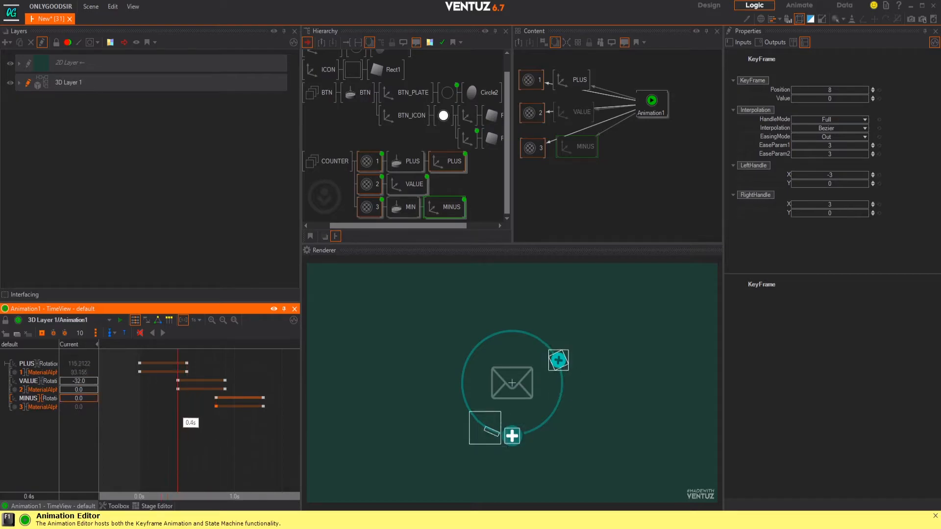
pyautogui.moveTo(85, 381)
pyautogui.mouseDown()
pyautogui.moveTo(98, 384)
pyautogui.moveTo(91, 388)
pyautogui.mouseUp()
pyautogui.click(79, 381)
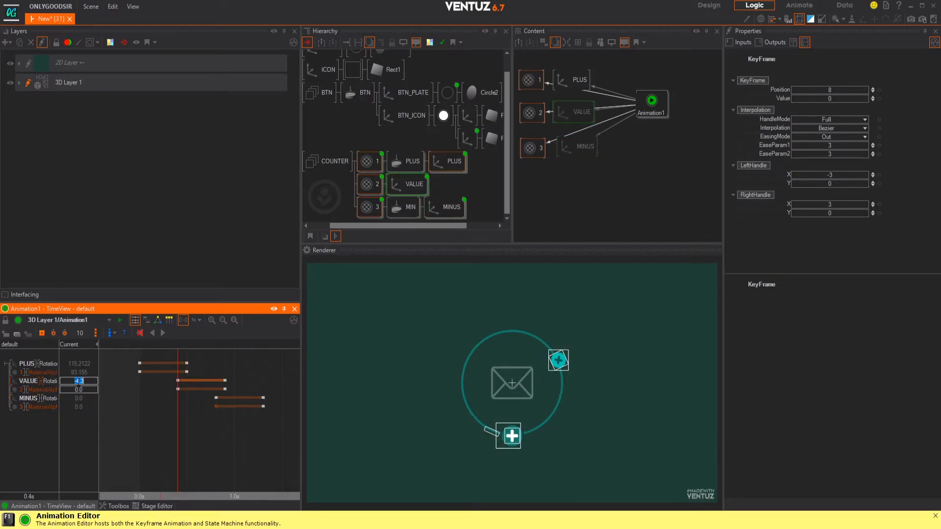
pyautogui.press('Return')
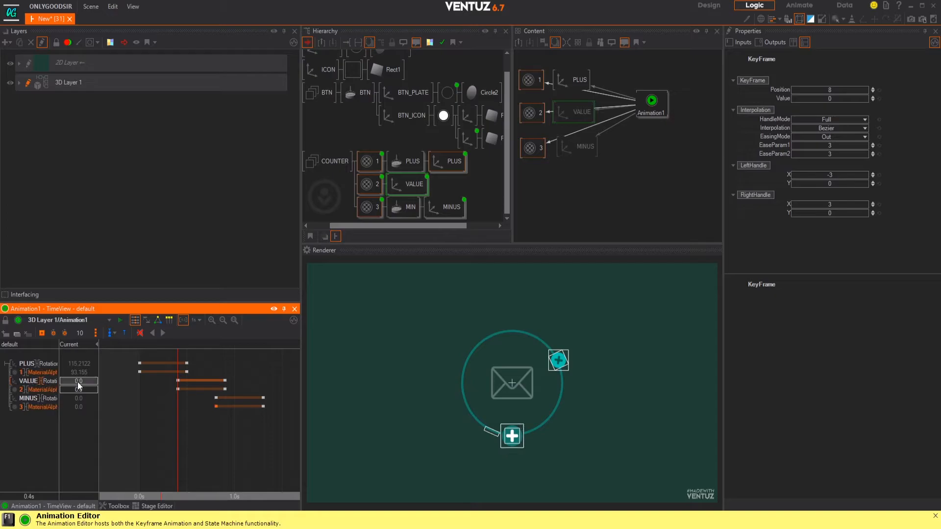
pyautogui.click(139, 396)
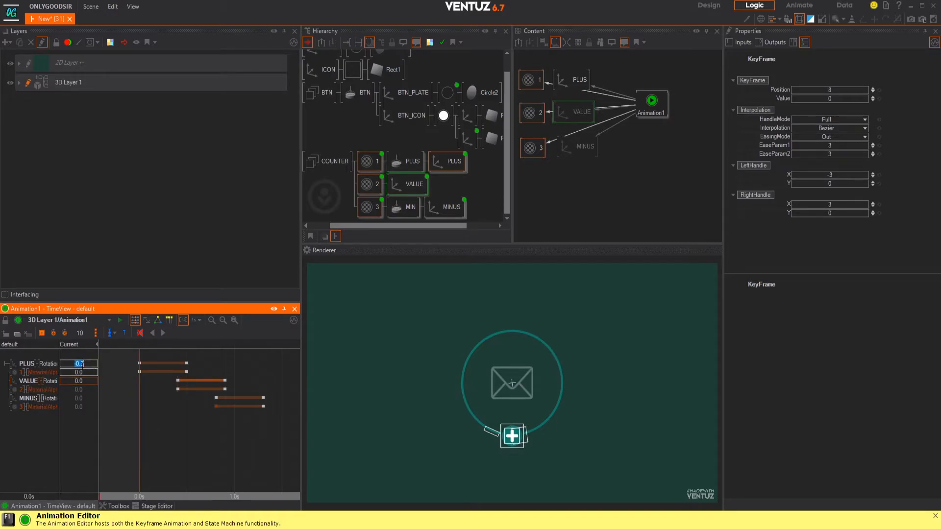
pyautogui.moveTo(153, 437)
pyautogui.mouseDown()
pyautogui.moveTo(248, 430)
pyautogui.moveTo(141, 441)
pyautogui.mouseUp()
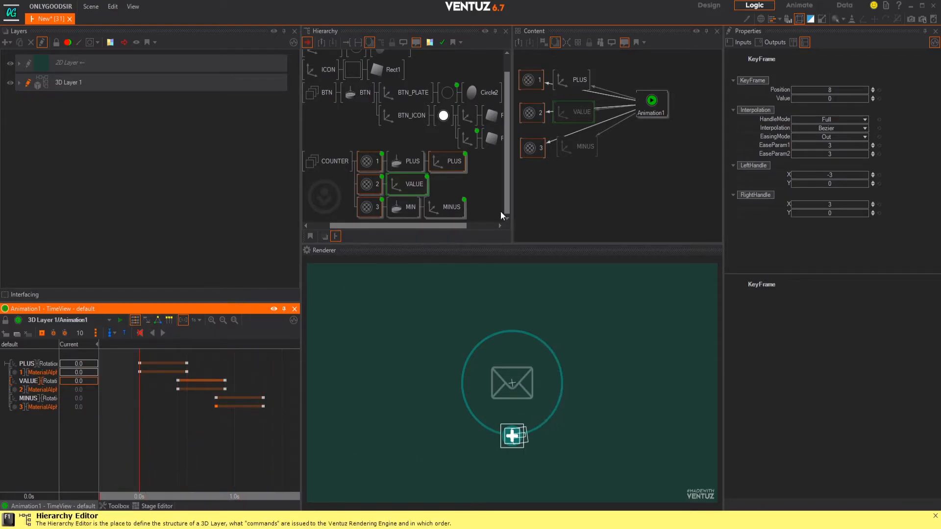
# - Hide the bounding boxes in the Renderer and play the animation from the start
pyautogui.click(802, 20)
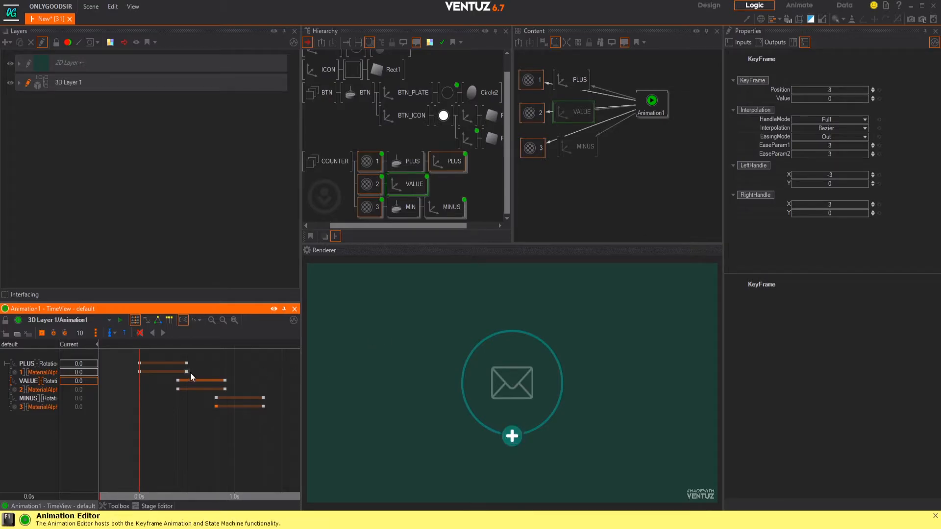
pyautogui.click(162, 331)
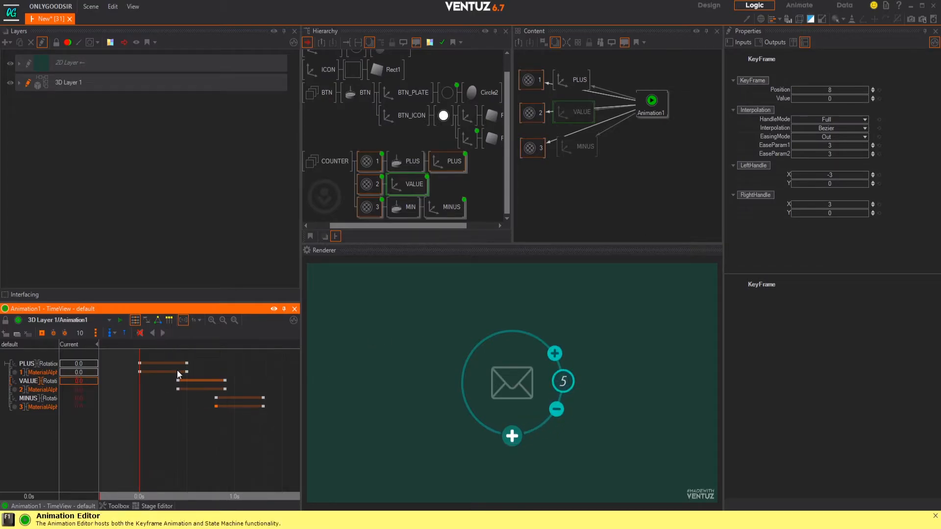
# - Tighten the stagger by shifting VALUE and alpha 2 to start at 0.3 s, and MINUS and alpha 3 at 0.6 s
pyautogui.moveTo(172, 377); pyautogui.dragTo(233, 392)
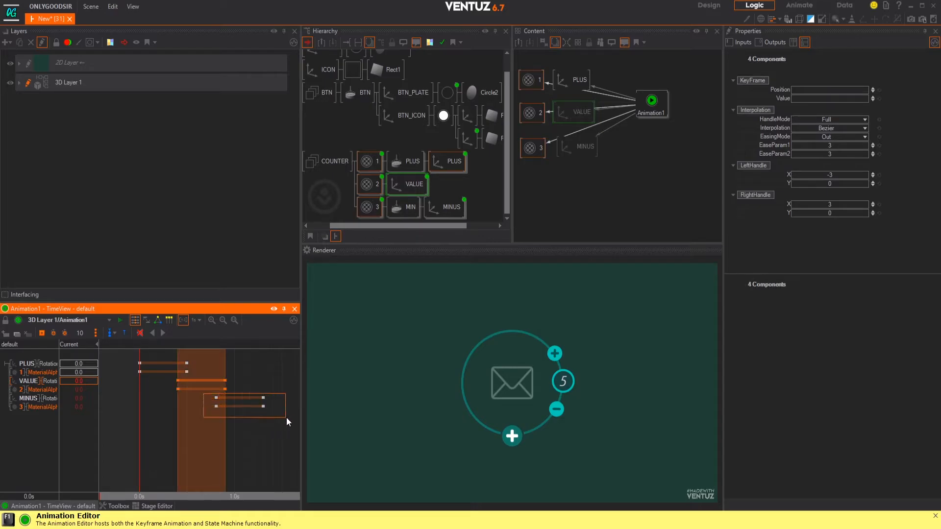
pyautogui.moveTo(284, 418); pyautogui.dragTo(284, 418)
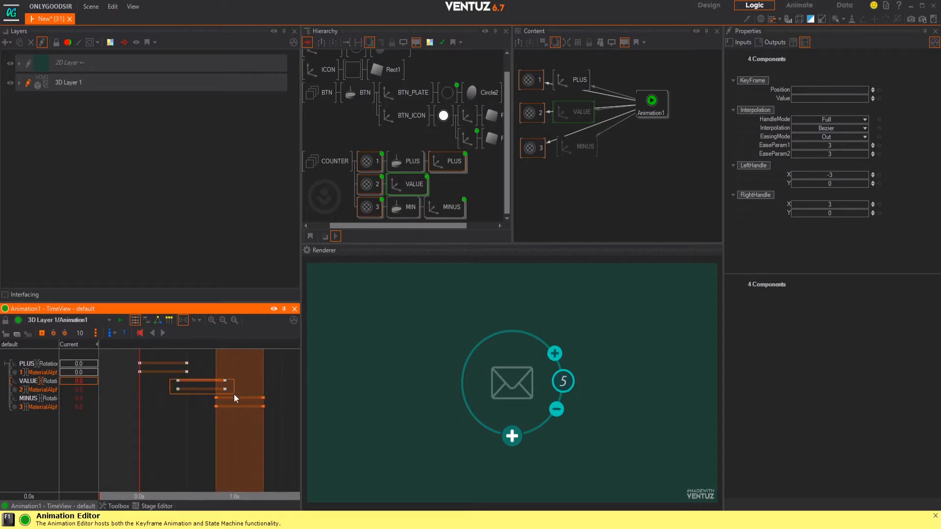
pyautogui.click(233, 392)
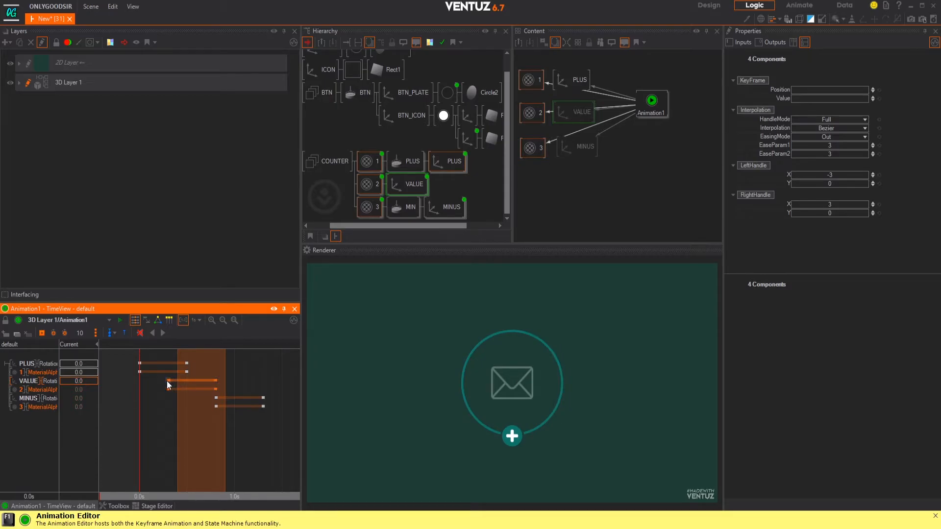
pyautogui.click(229, 405)
pyautogui.moveTo(214, 397); pyautogui.dragTo(198, 400)
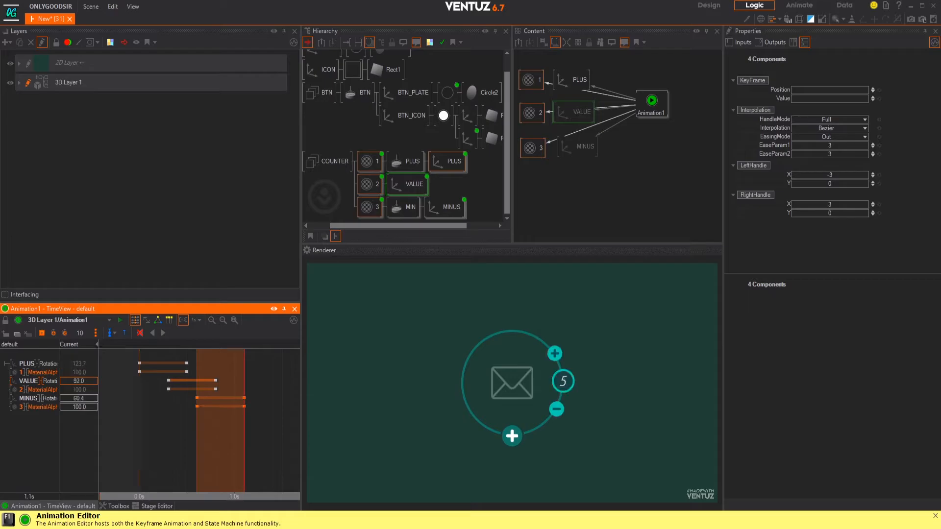
# - Extend the end keyframes to 0.9 s for PLUS, 1.2 s for VALUE and 1.5 s for MINUS, including their alphas, and play the animation
pyautogui.click(244, 406)
pyautogui.click(245, 398)
pyautogui.moveTo(249, 419); pyautogui.dragTo(233, 388)
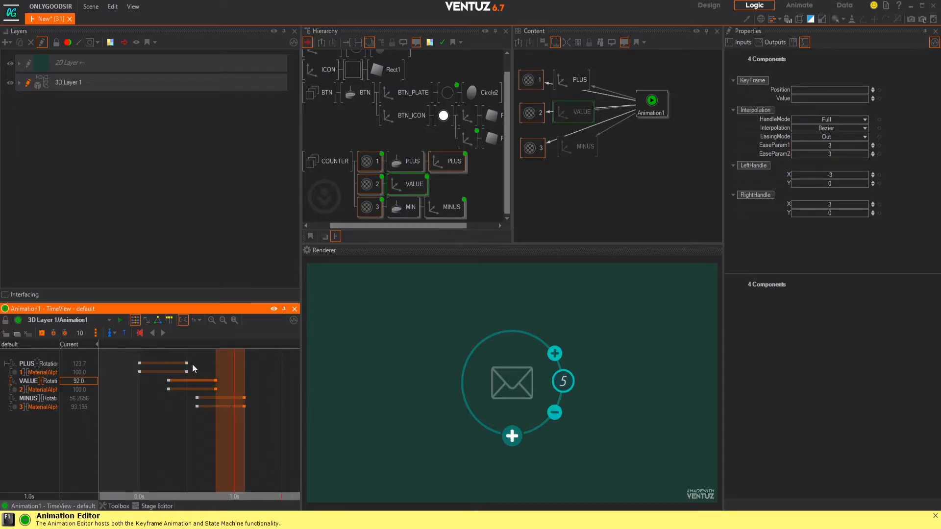
pyautogui.moveTo(184, 362); pyautogui.dragTo(226, 373)
pyautogui.moveTo(234, 436); pyautogui.dragTo(139, 424)
pyautogui.click(164, 333)
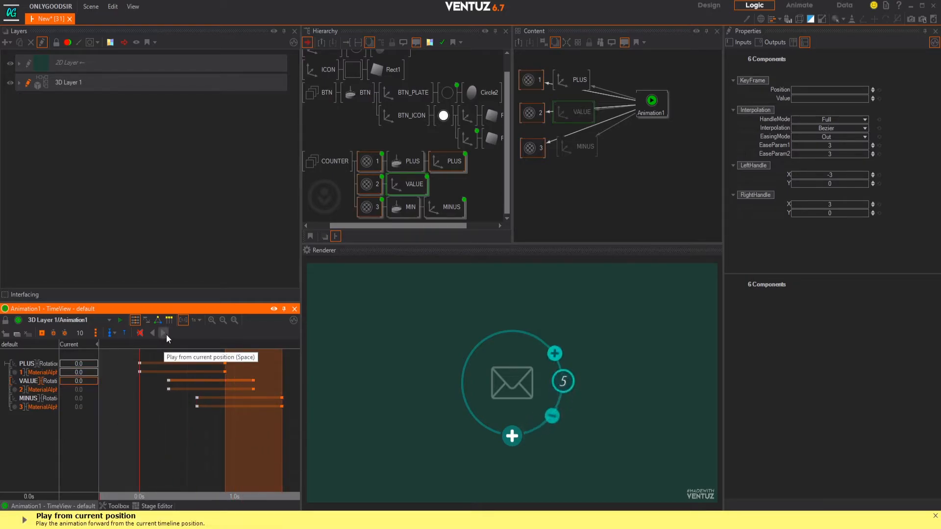
pyautogui.scroll(-4, 234, 446)
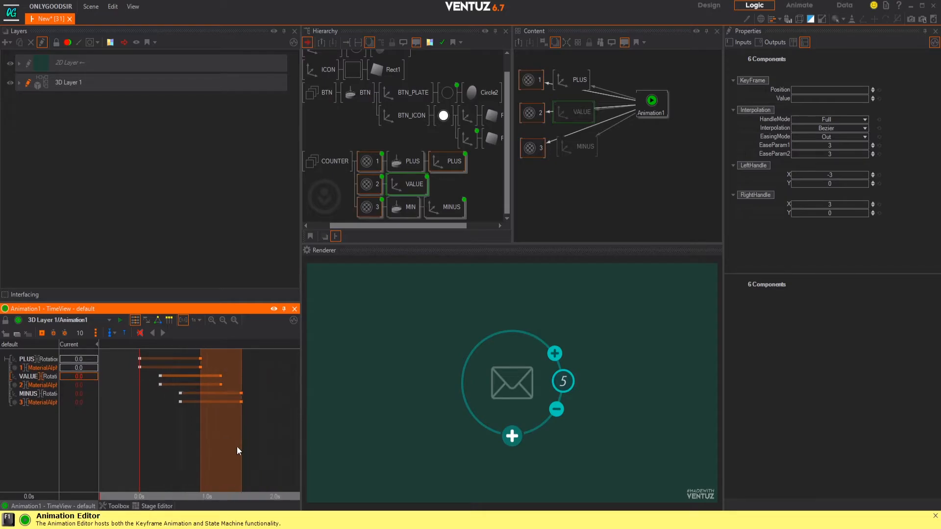
pyautogui.click(162, 332)
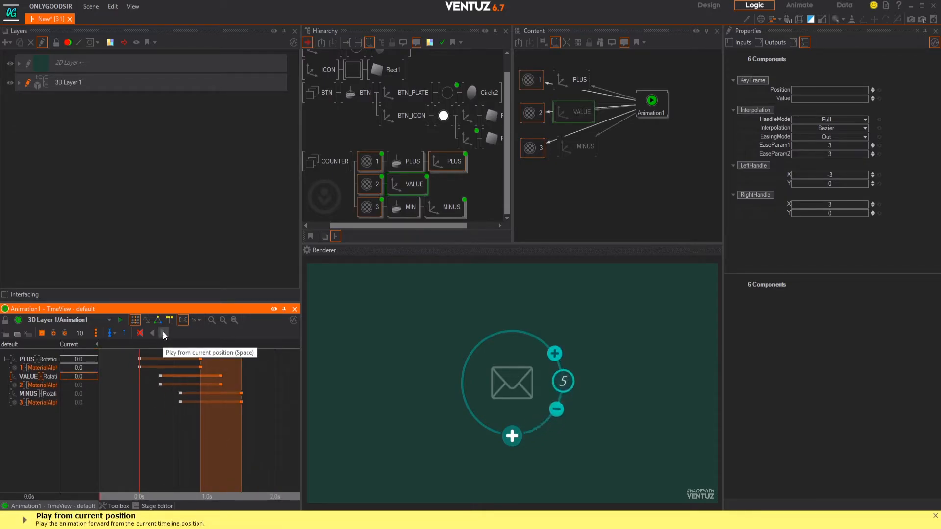
# - Scrub the timeline to 0.9 s and on to 1.5 s to examine how the counter elements move and fade in
pyautogui.moveTo(228, 423); pyautogui.dragTo(201, 433)
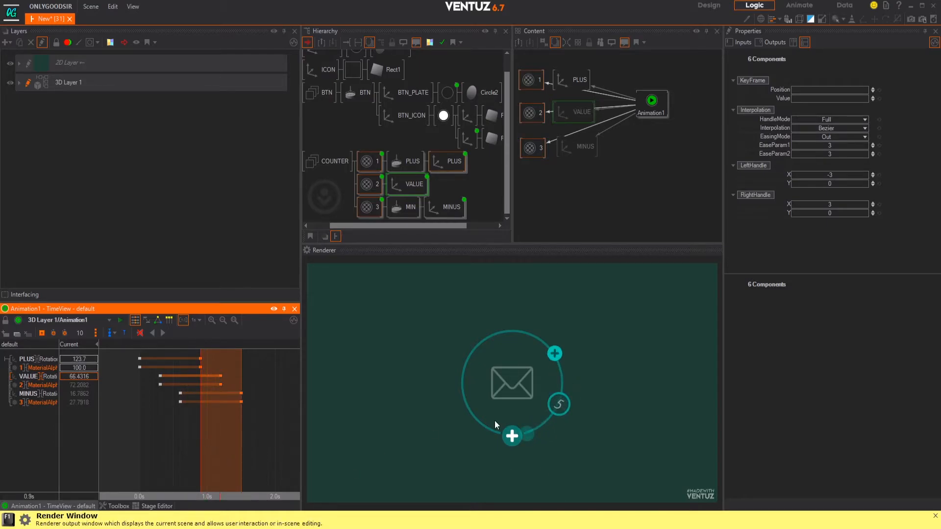
pyautogui.moveTo(152, 432); pyautogui.dragTo(201, 429)
pyautogui.click(529, 434)
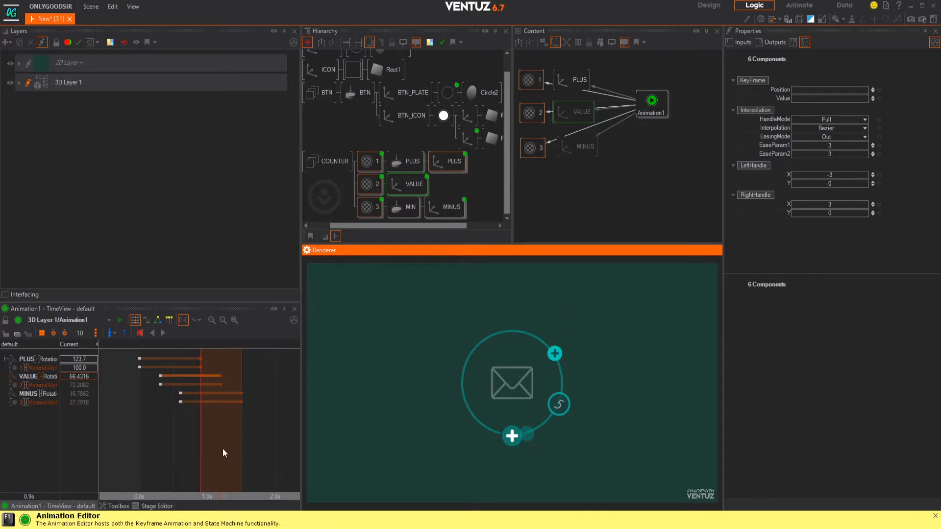
pyautogui.moveTo(209, 425); pyautogui.dragTo(240, 424, button='right')
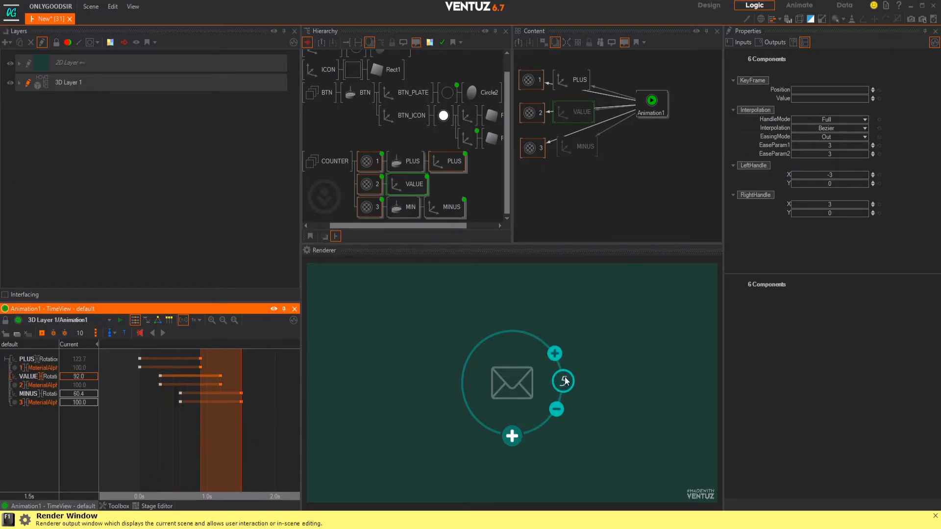
# - Select the PLUS and MIN touch buttons of the COUNTER group together and show the Toolbox
pyautogui.click(401, 162)
pyautogui.click(404, 212)
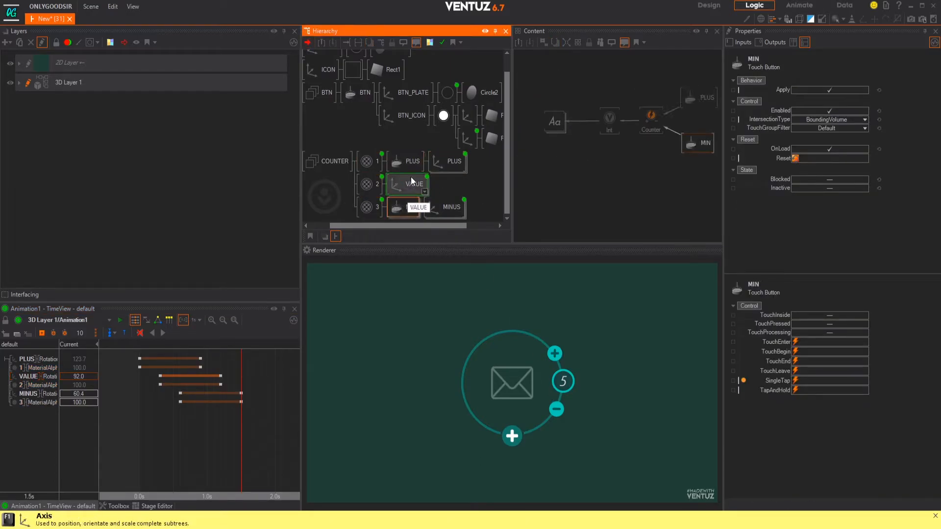
pyautogui.keyDown('ctrl'); pyautogui.click(407, 163); pyautogui.keyUp('ctrl')
pyautogui.moveTo(678, 179); pyautogui.dragTo(635, 181, button='middle')
pyautogui.scroll(-1, 643, 179)
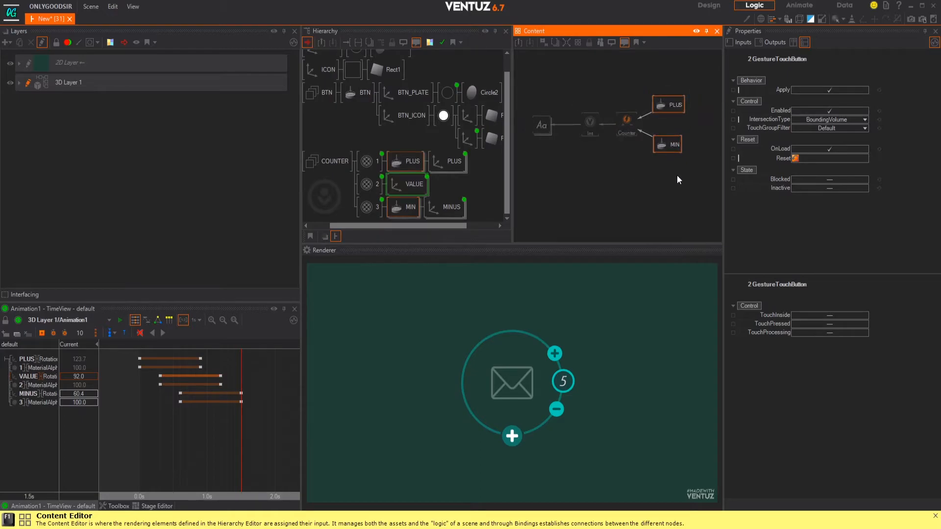
pyautogui.click(117, 506)
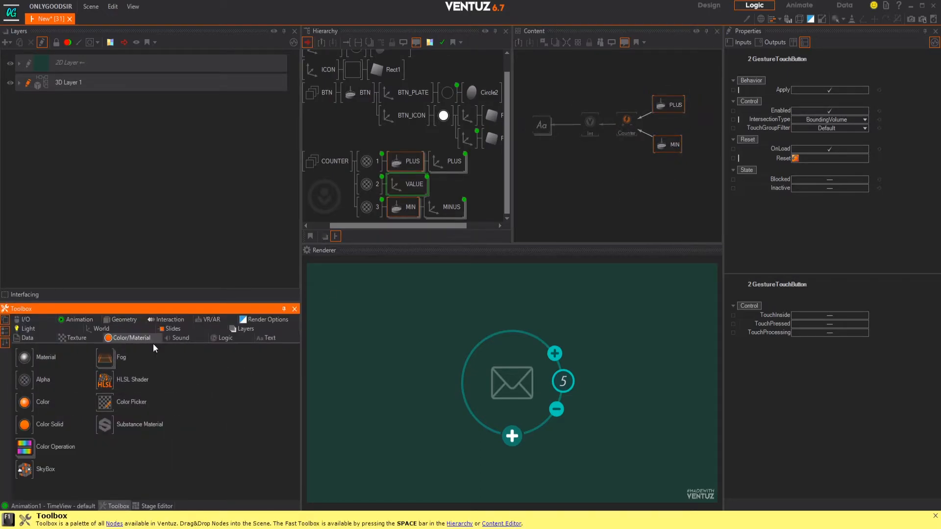
# - Try disabling both touch buttons, test the plus button in the Renderer, and enable them again
pyautogui.click(830, 189)
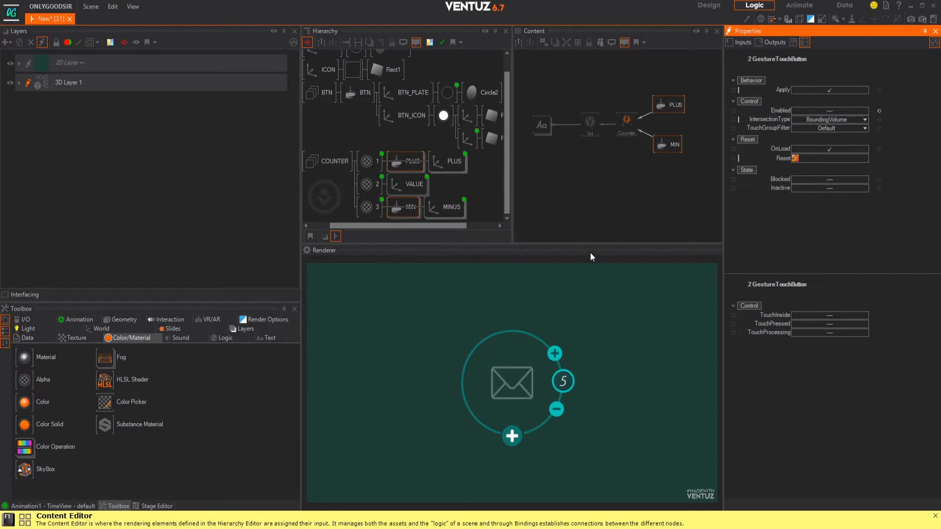
pyautogui.click(554, 355)
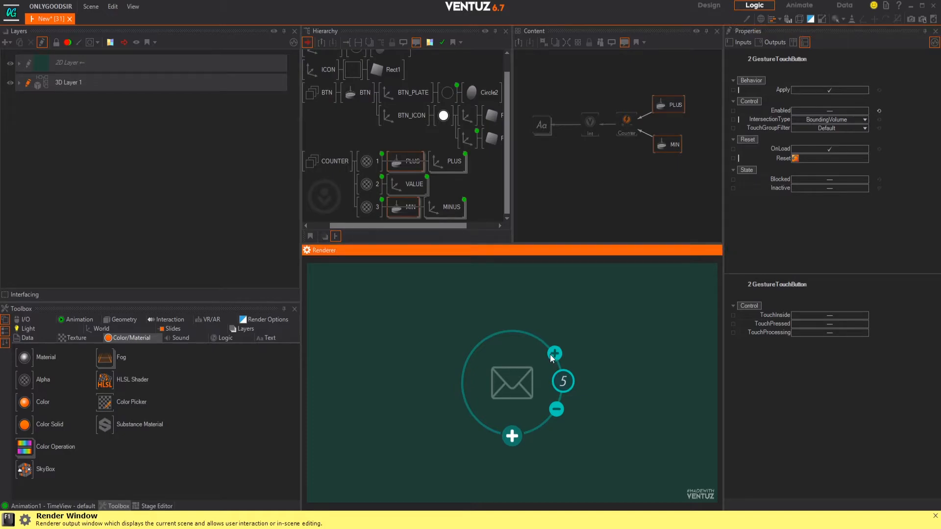
pyautogui.click(829, 110)
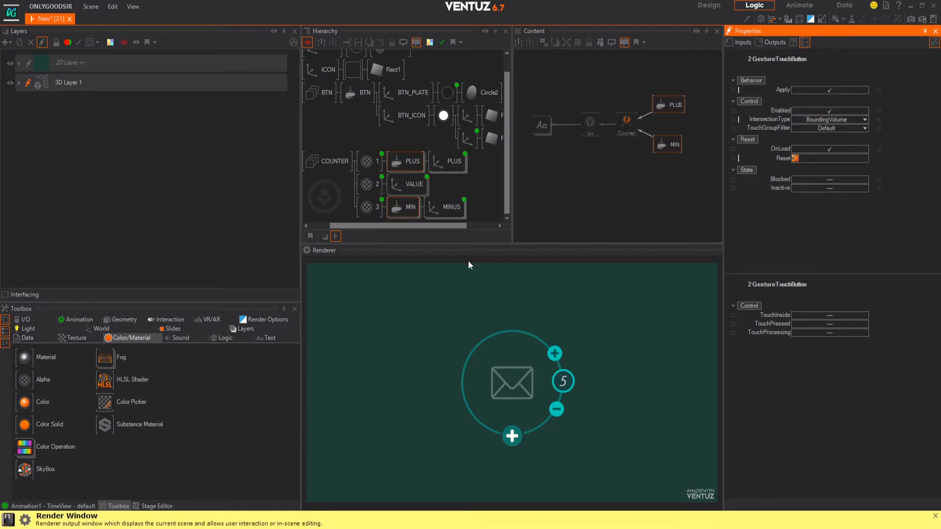
# - Add a Boolean variable node beside the PLUS and MIN touch buttons and bind their Enabled property to it
pyautogui.click(227, 338)
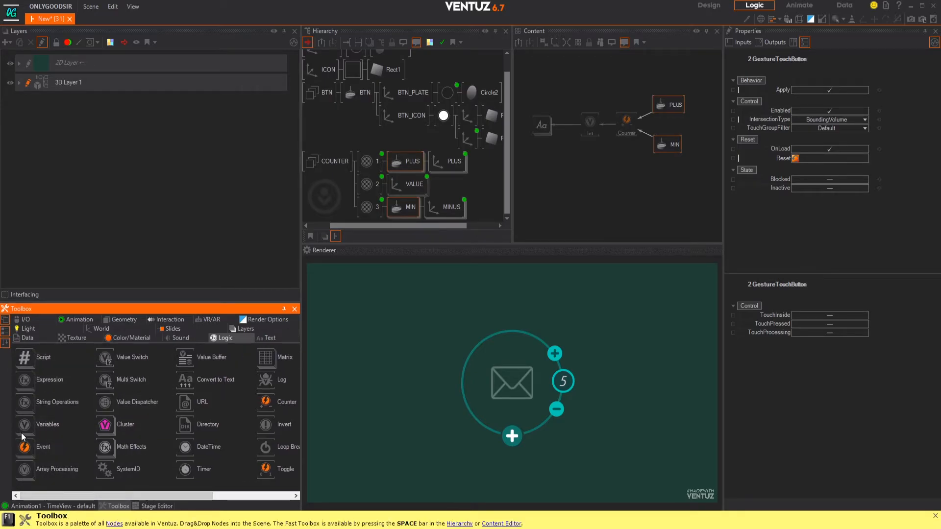
pyautogui.click(21, 428)
pyautogui.moveTo(37, 413); pyautogui.dragTo(696, 124)
pyautogui.click(669, 82)
pyautogui.moveTo(669, 82); pyautogui.dragTo(668, 165)
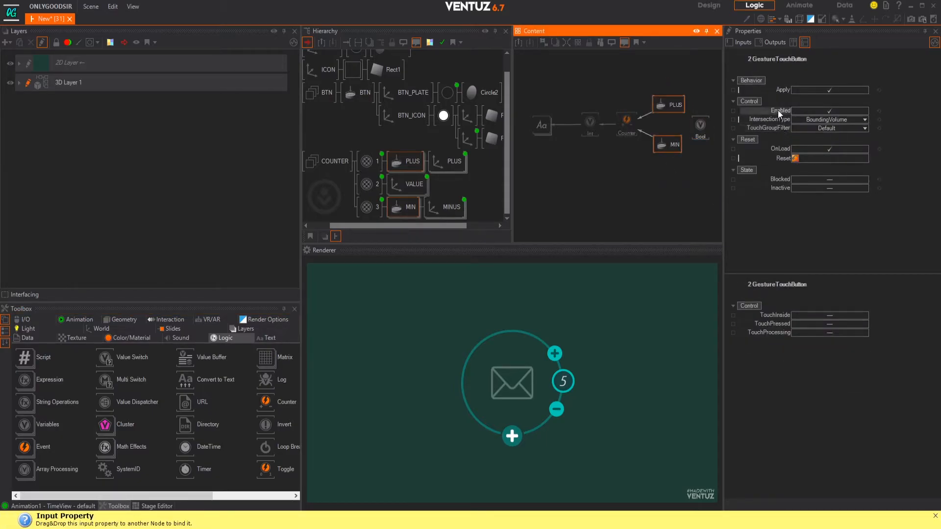
pyautogui.moveTo(775, 111); pyautogui.dragTo(703, 129)
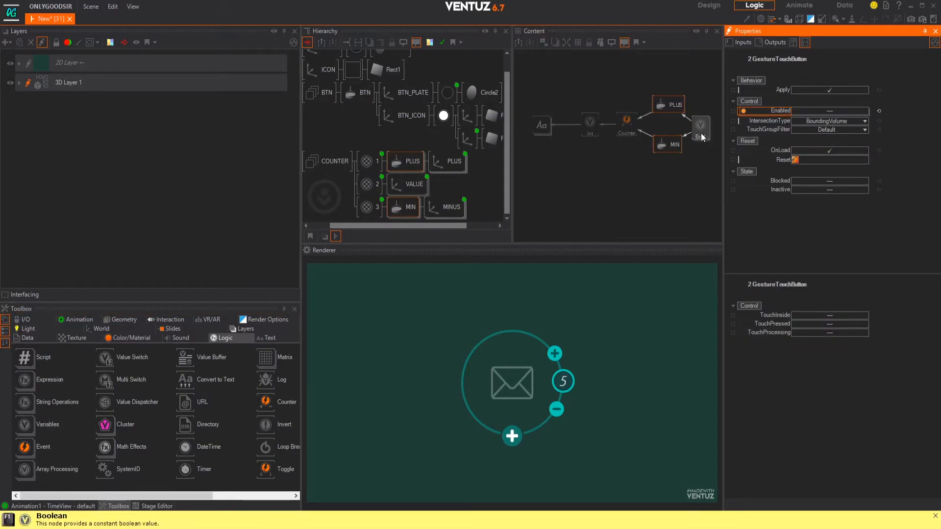
# - Rename the Boolean node as ENABLE_DISABLE
pyautogui.click(703, 133)
pyautogui.doubleClick(704, 134)
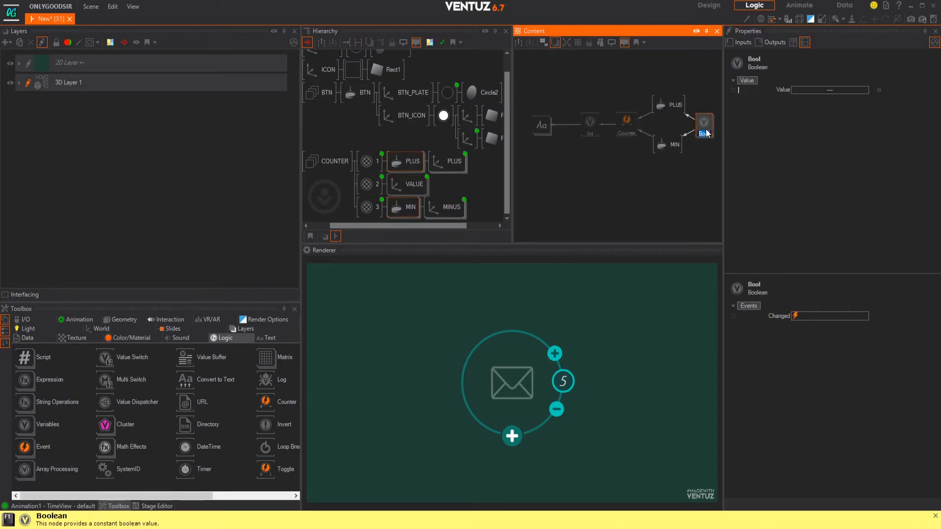
pyautogui.write('ENABLE_DIABLE')
pyautogui.press('Return')
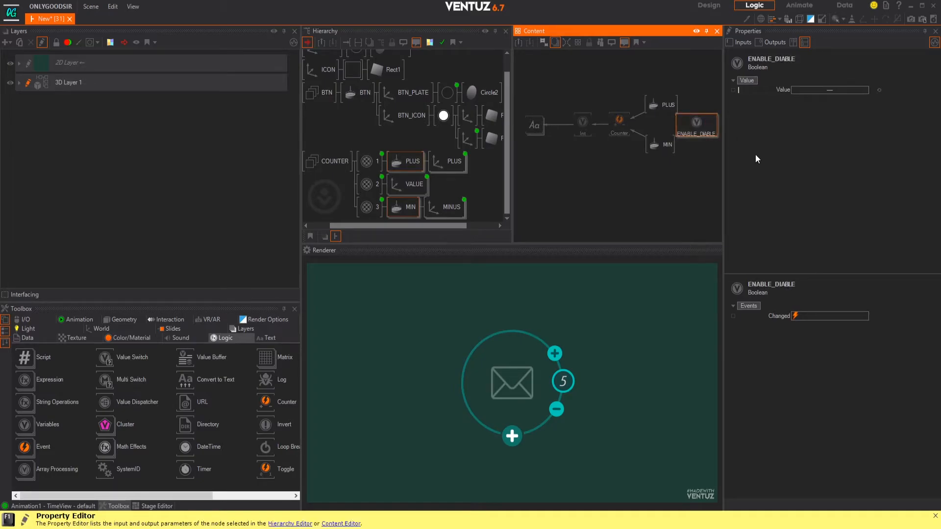
pyautogui.click(707, 162)
pyautogui.click(704, 131)
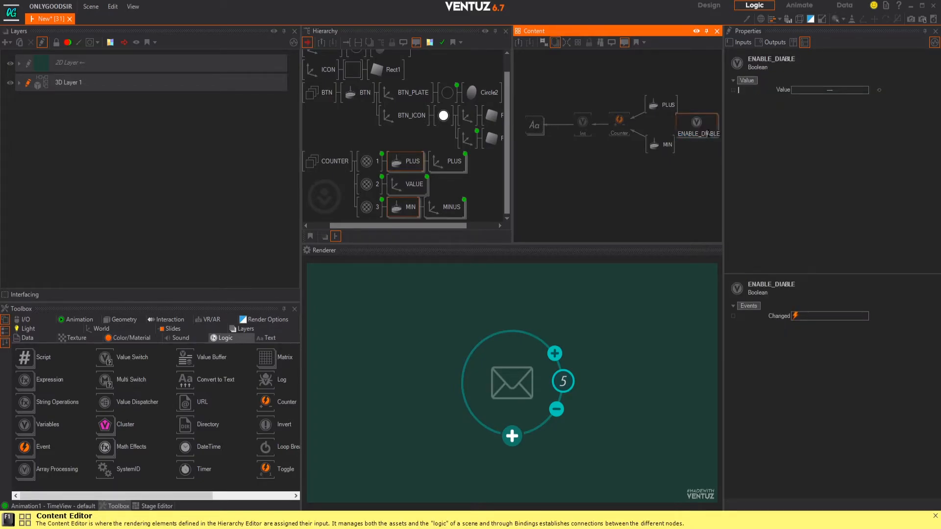
pyautogui.moveTo(706, 135); pyautogui.dragTo(749, 139)
pyautogui.write('S')
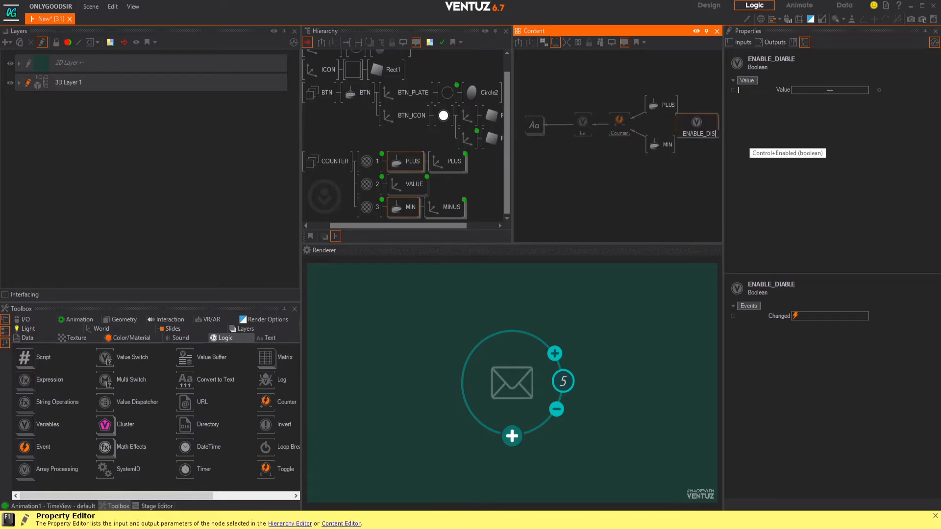
pyautogui.write('ABLE')
pyautogui.press('Return')
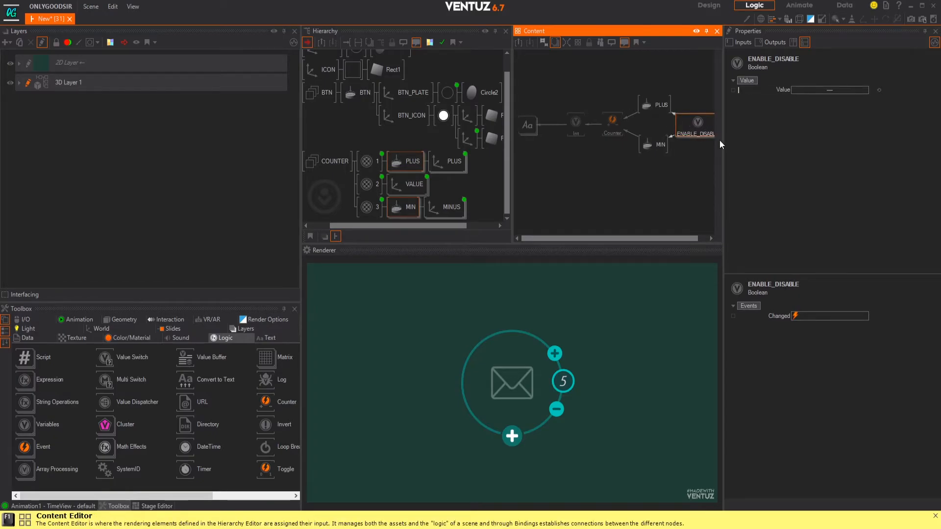
# - Group the seven counter logic nodes, from the VALUE text to ENABLE_DISABLE, in the Content Editor
pyautogui.scroll(-2, 683, 167)
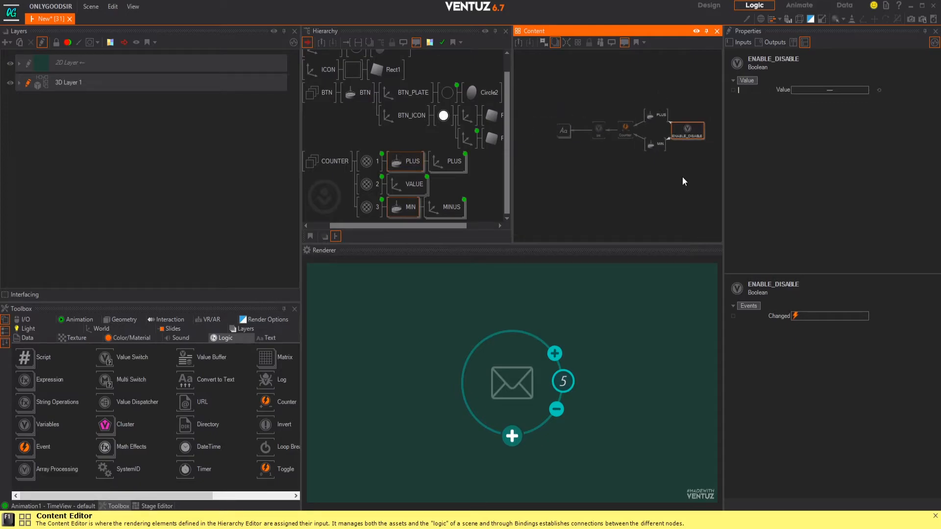
pyautogui.click(682, 177)
pyautogui.click(561, 131)
pyautogui.moveTo(699, 163); pyautogui.dragTo(562, 121)
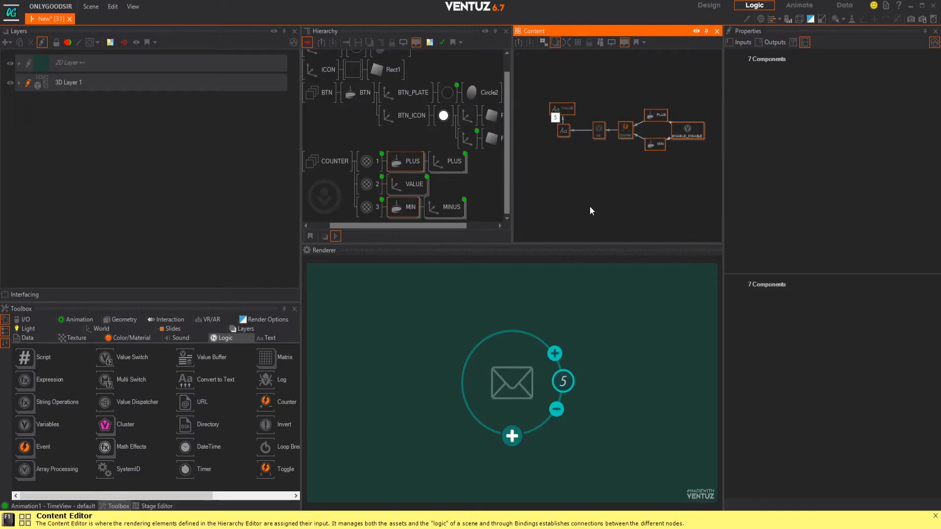
pyautogui.moveTo(546, 81); pyautogui.dragTo(712, 181)
pyautogui.hotkey('ctrl', 'g')
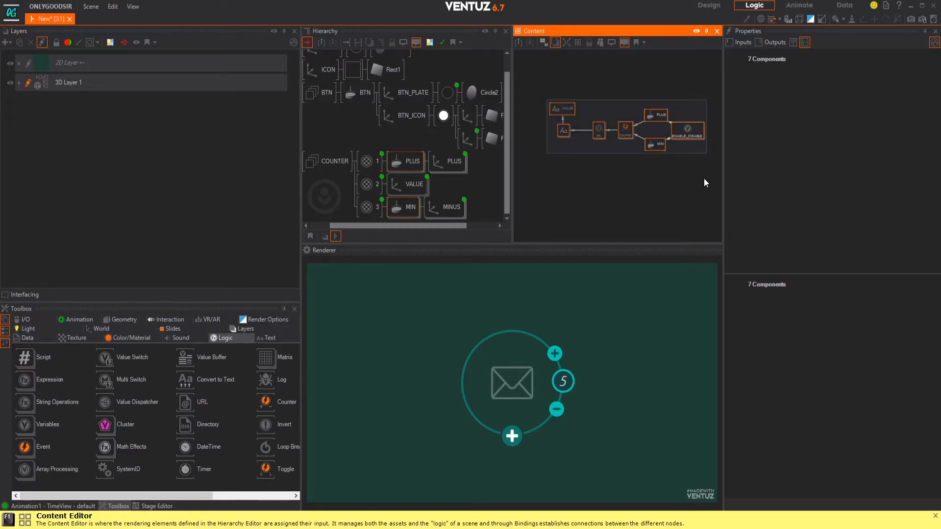
# - Move the counter logic group higher in the Content Editor and turn on the Value of the ENABLE_DISABLE Boolean
pyautogui.click(584, 157)
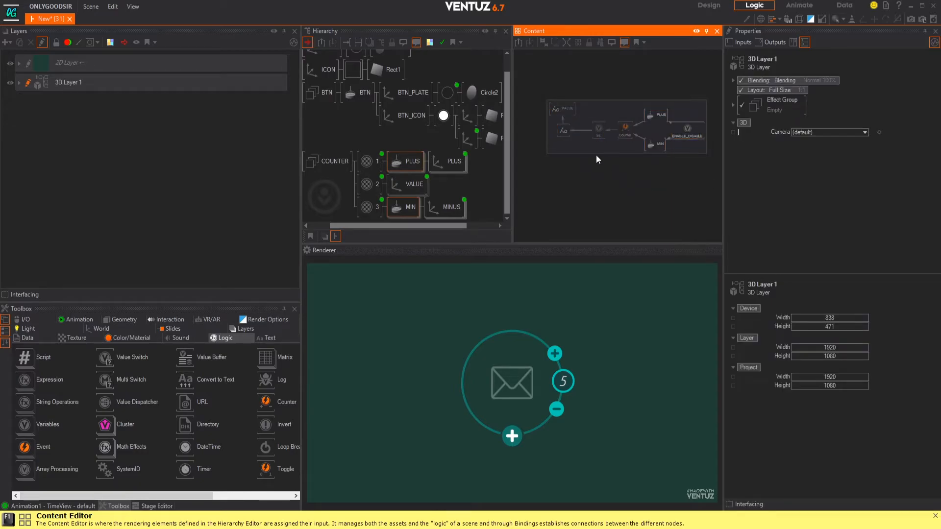
pyautogui.moveTo(606, 147); pyautogui.dragTo(597, 106)
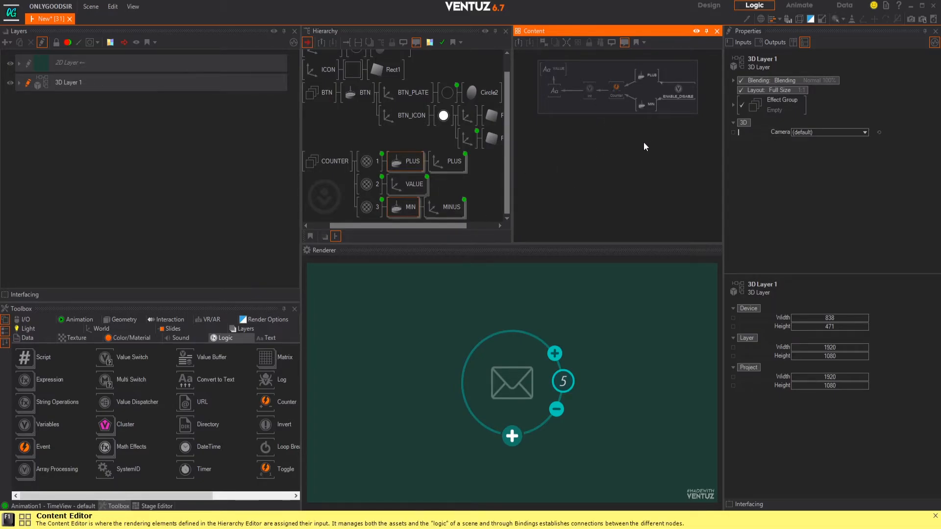
pyautogui.click(684, 90)
pyautogui.click(554, 354)
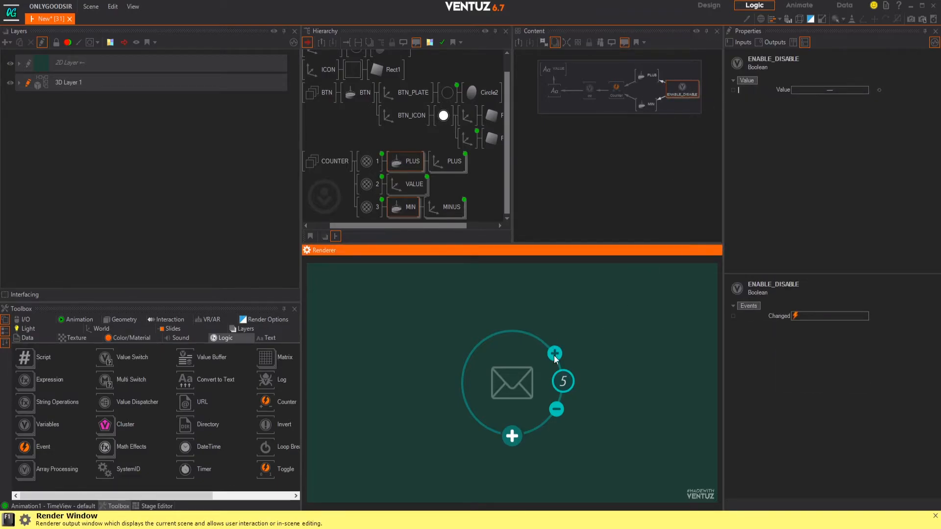
pyautogui.click(828, 90)
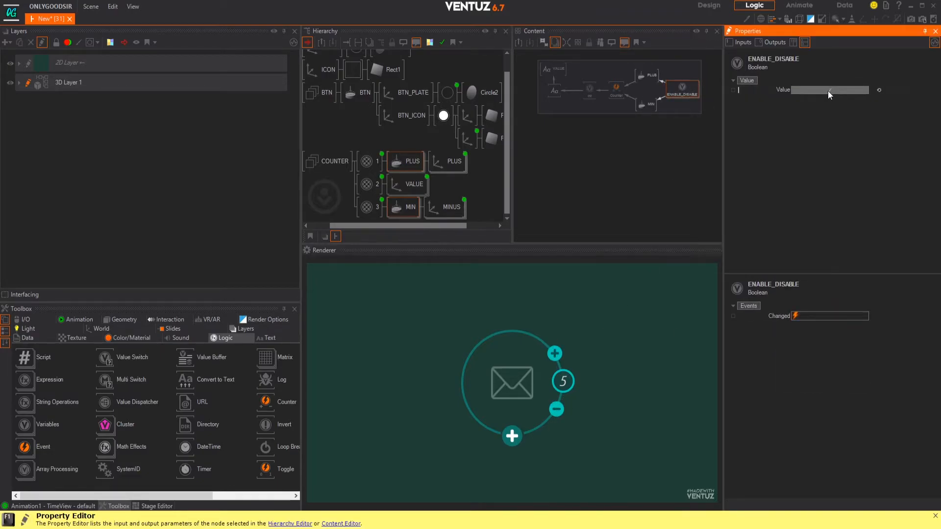
# - Test the counter's plus and minus touch buttons in the Renderer with the Boolean enabled
pyautogui.click(554, 356)
pyautogui.click(557, 409)
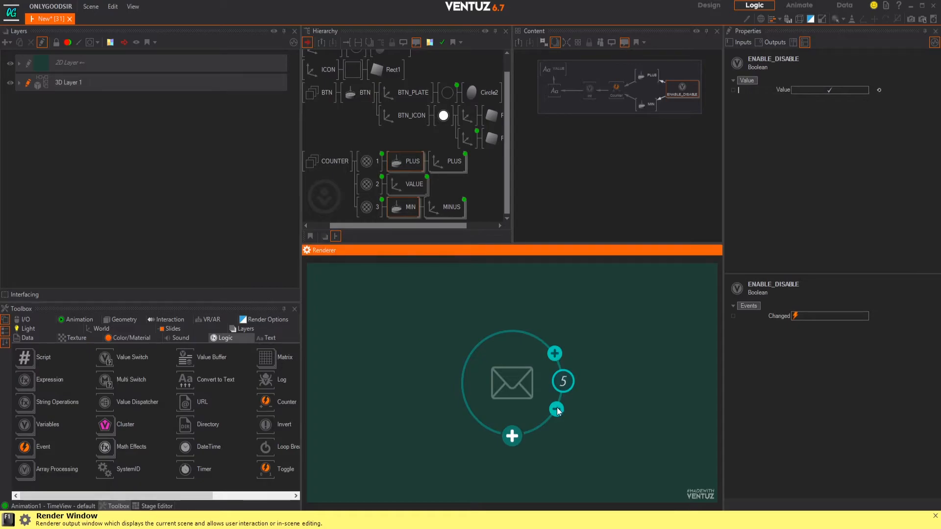
pyautogui.click(557, 409)
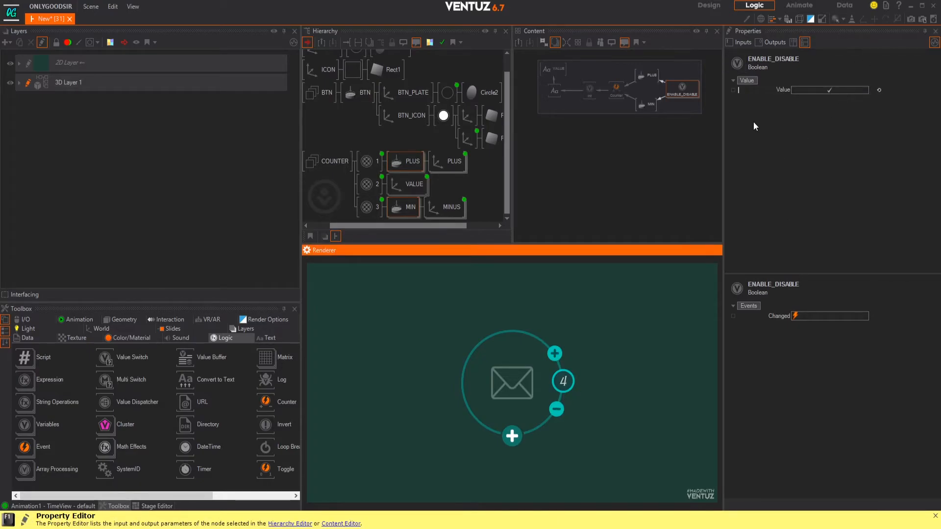
pyautogui.click(554, 353)
pyautogui.click(554, 354)
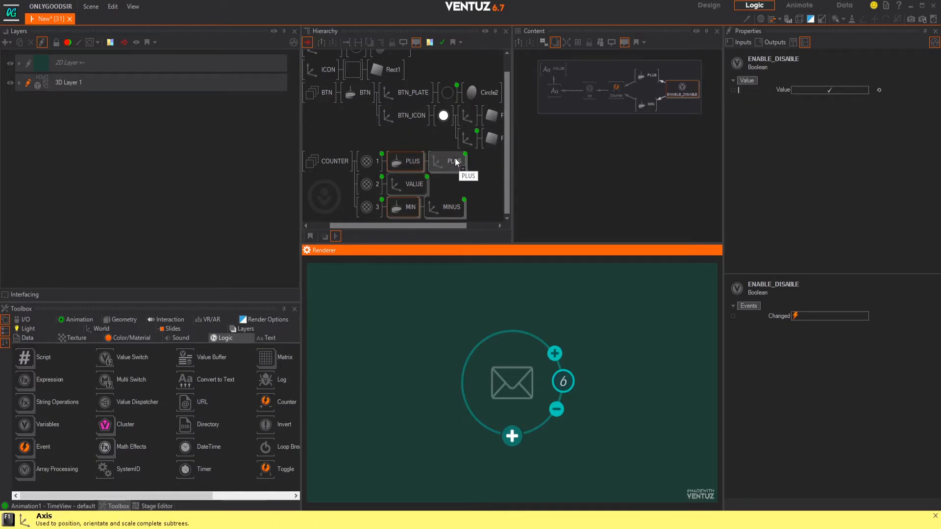
# - Show the counter's animation nodes in the Content Editor and group Animation1 with its three materials and three axes below the logic group
pyautogui.click(367, 163)
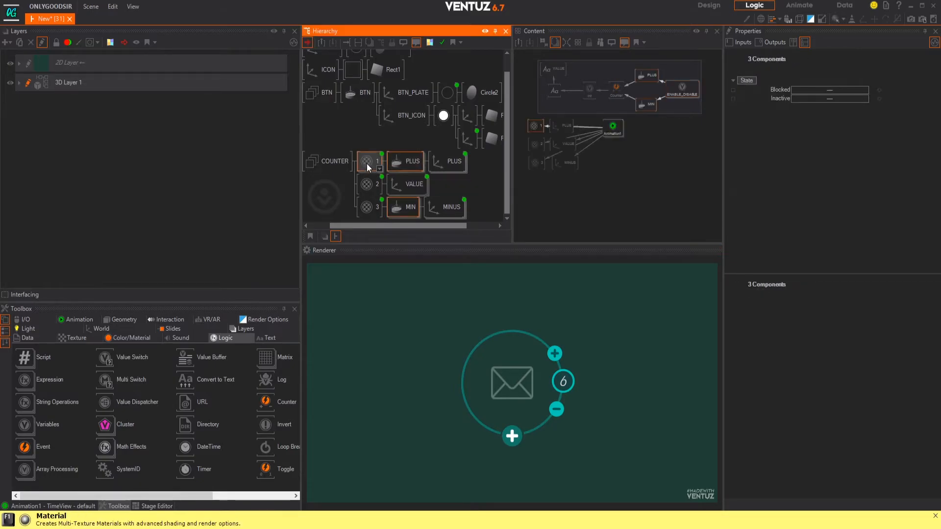
pyautogui.click(632, 157)
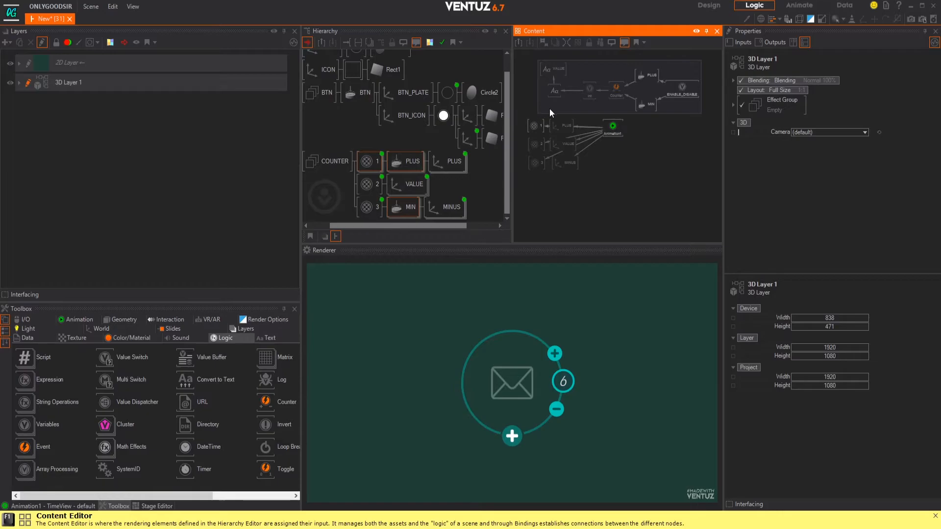
pyautogui.moveTo(612, 128); pyautogui.dragTo(607, 139)
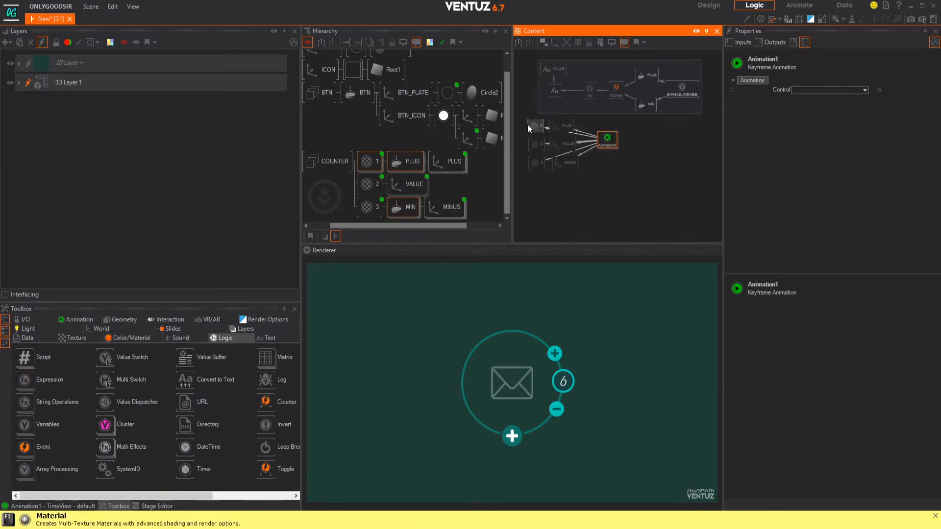
pyautogui.moveTo(645, 192); pyautogui.dragTo(541, 148)
pyautogui.click(636, 141)
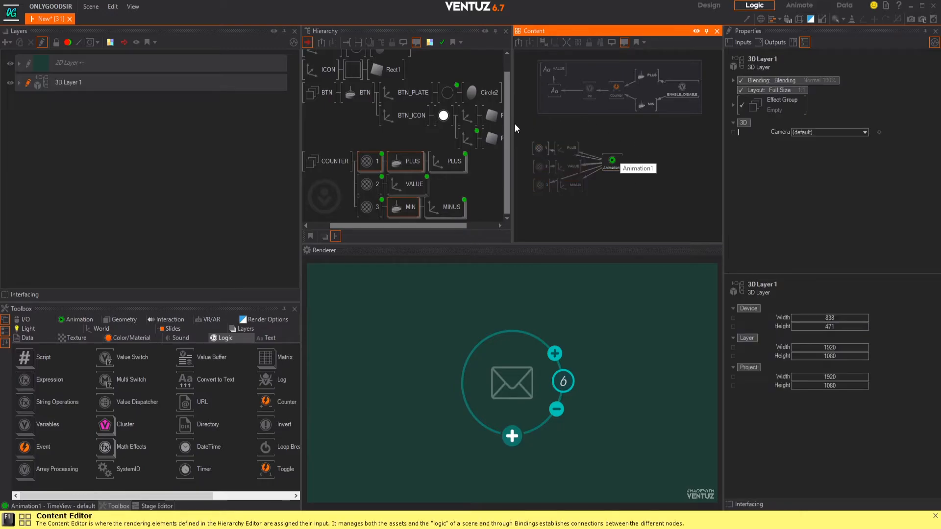
pyautogui.moveTo(656, 210); pyautogui.dragTo(524, 135)
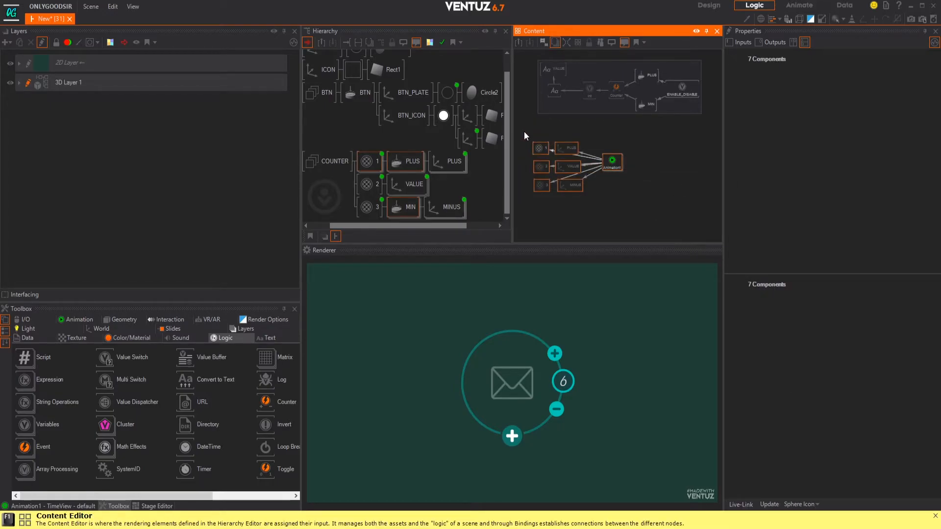
pyautogui.moveTo(619, 183); pyautogui.dragTo(625, 173)
# - Rename the Animation1 keyframe node as COUNTER_ANIMATION
pyautogui.click(616, 155)
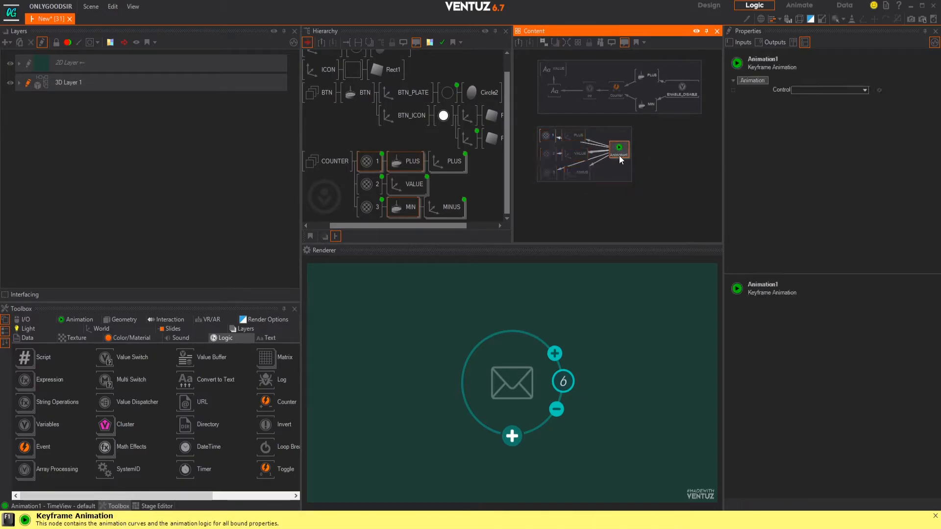
pyautogui.click(618, 155)
pyautogui.write('COUNTER')
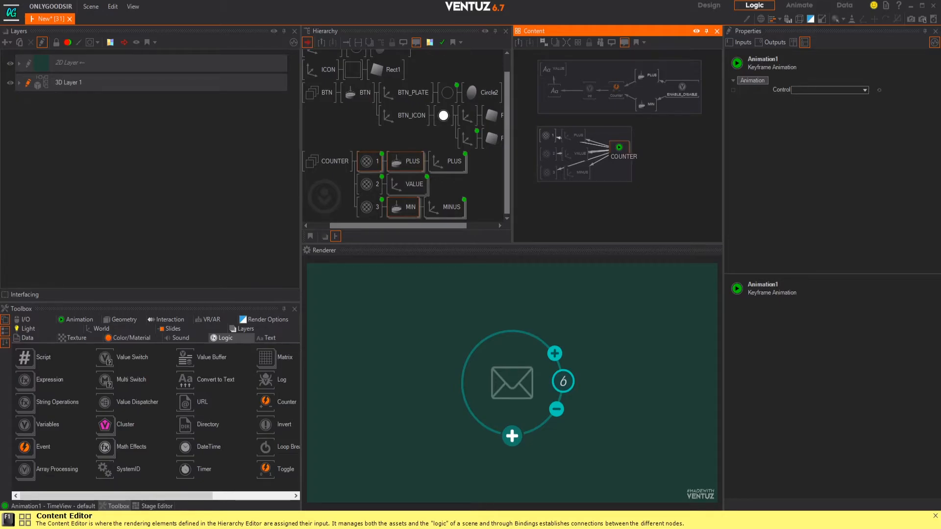
pyautogui.write('_ANIMATION')
pyautogui.press('Return')
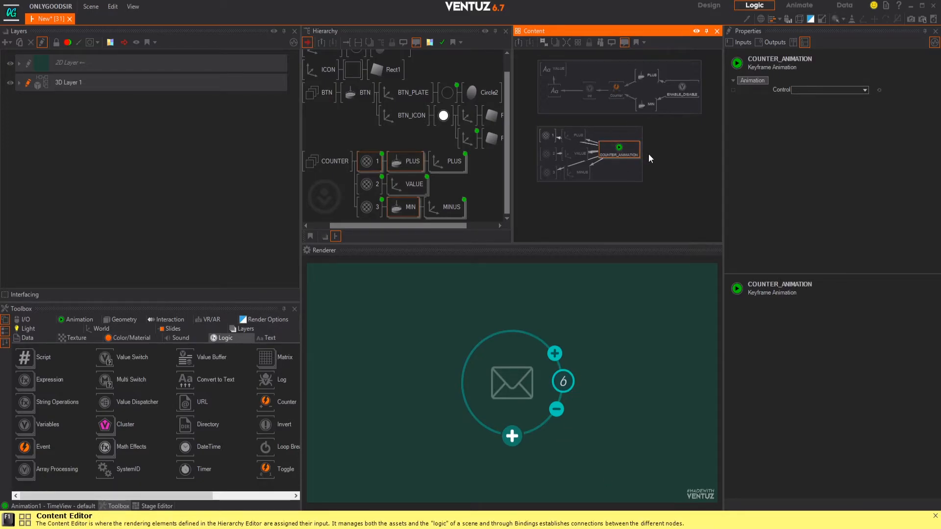
pyautogui.click(644, 159)
# - Bind ENABLE_DISABLE's Value to COUNTER_ANIMATION and add an enabled keyframe for it at 1.5 s
pyautogui.click(682, 88)
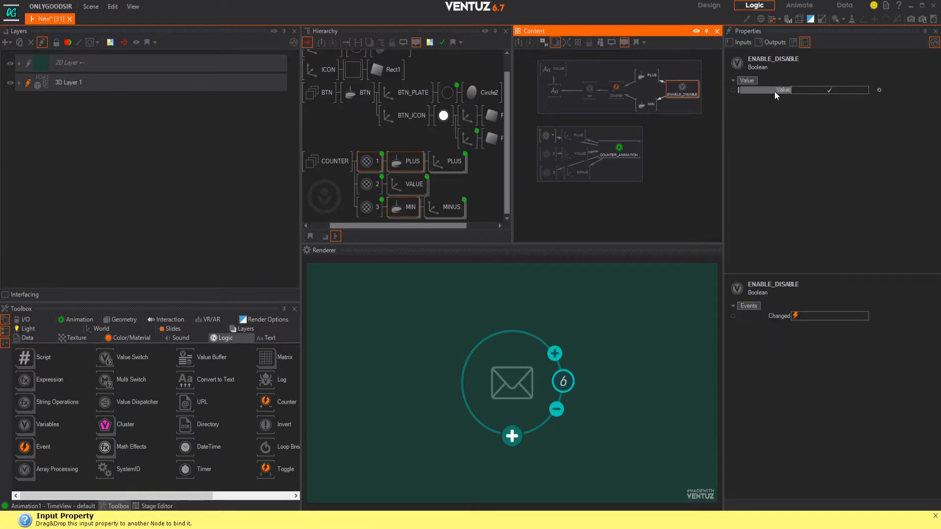
pyautogui.moveTo(772, 89); pyautogui.dragTo(627, 153)
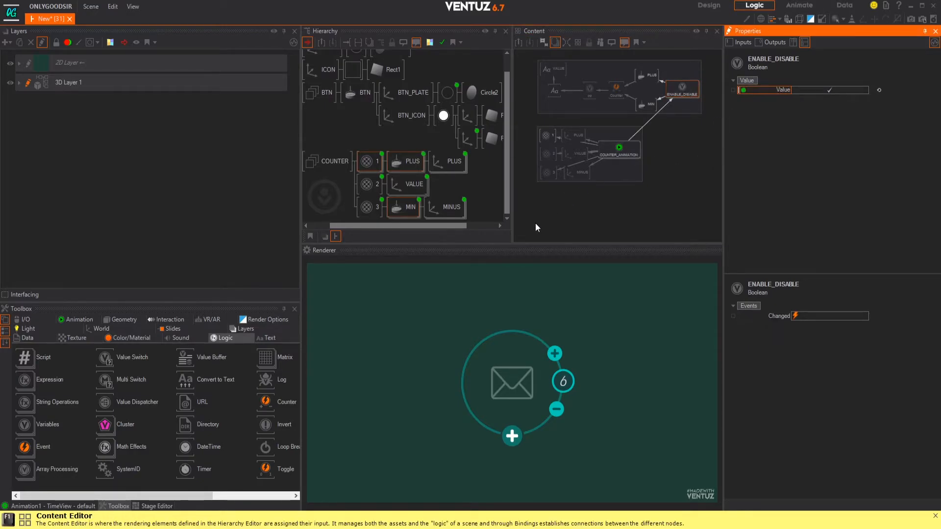
pyautogui.click(76, 507)
pyautogui.moveTo(250, 407); pyautogui.dragTo(241, 438)
pyautogui.click(44, 411)
pyautogui.click(42, 334)
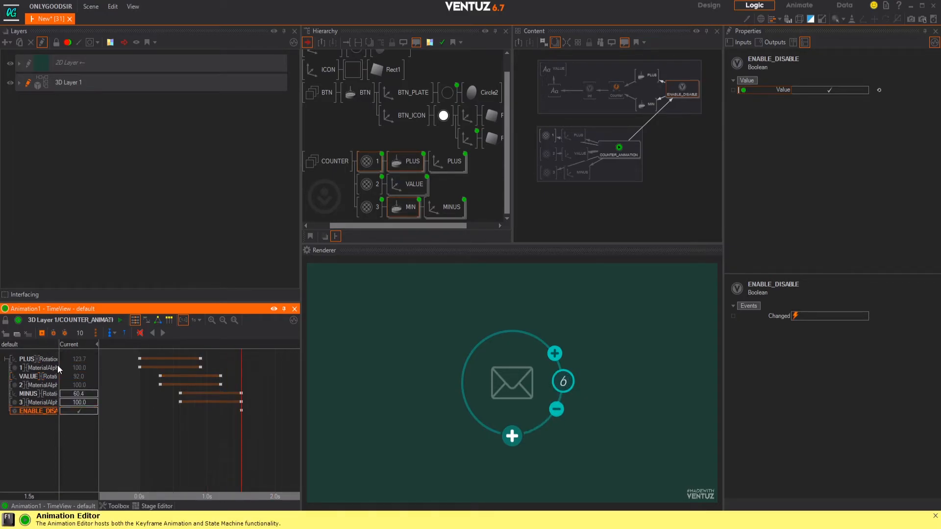
# - Add a disabled ENABLE_DISABLE keyframe at 1.4 s and scrub the timeline back to 0.0 s
pyautogui.click(234, 445)
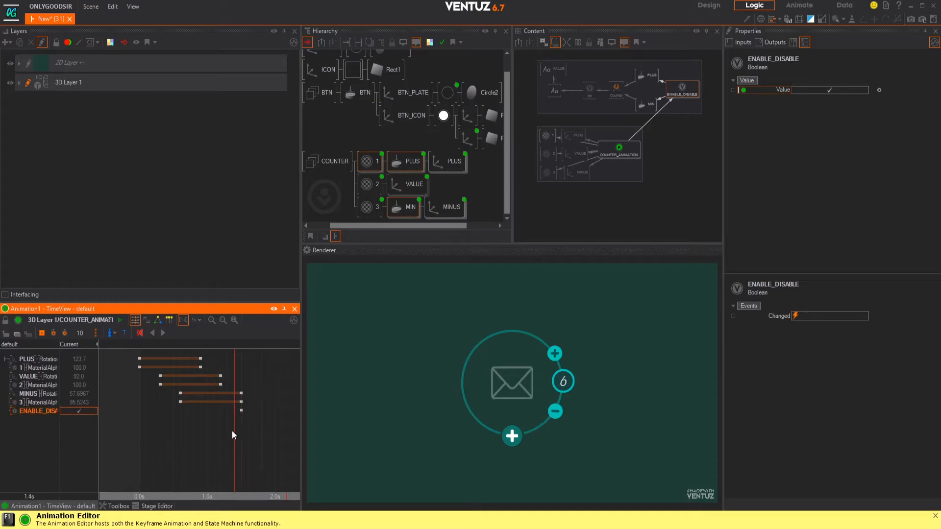
pyautogui.moveTo(233, 434); pyautogui.dragTo(234, 435)
pyautogui.click(86, 410)
pyautogui.click(42, 333)
pyautogui.moveTo(268, 444); pyautogui.dragTo(142, 441)
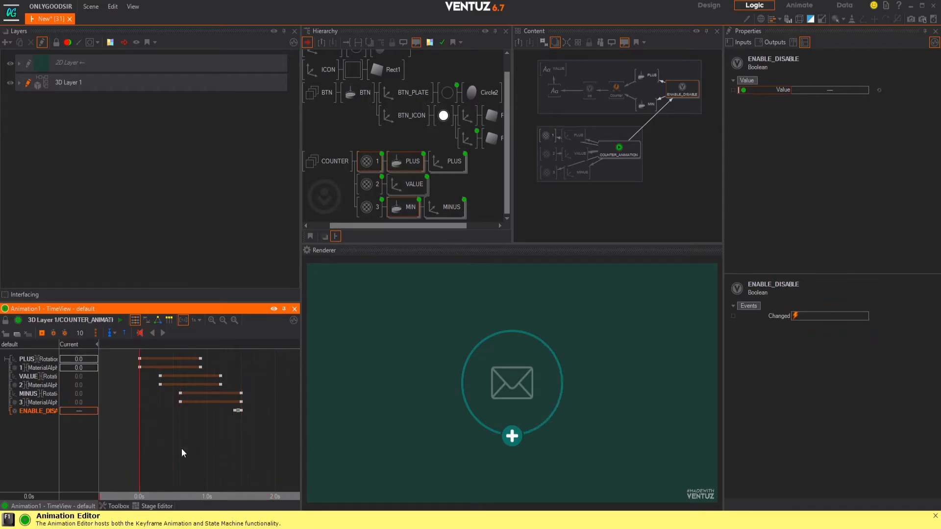
# - Test the main button's plus/minus toggle repeatedly in the Renderer, and preview the counter animation up to 1.3 s
pyautogui.click(516, 437)
pyautogui.click(511, 437)
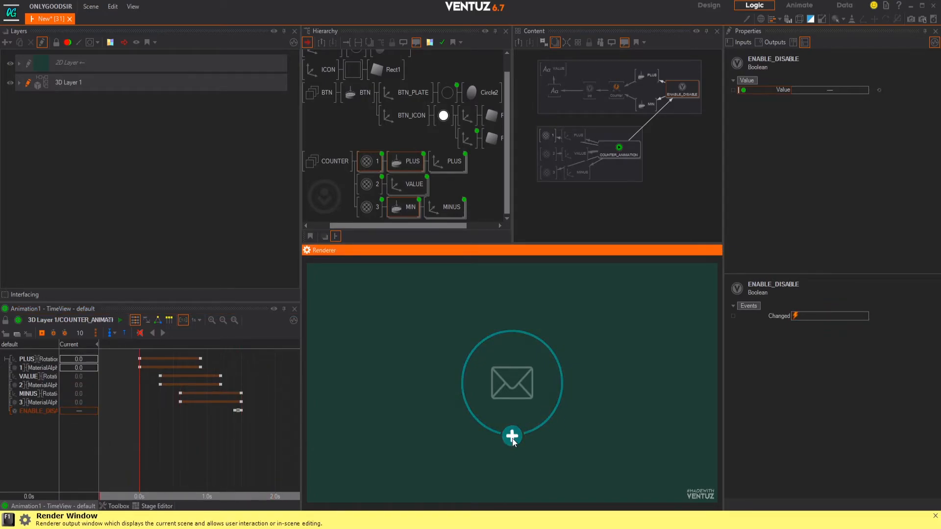
pyautogui.click(513, 437)
pyautogui.click(513, 440)
pyautogui.click(512, 440)
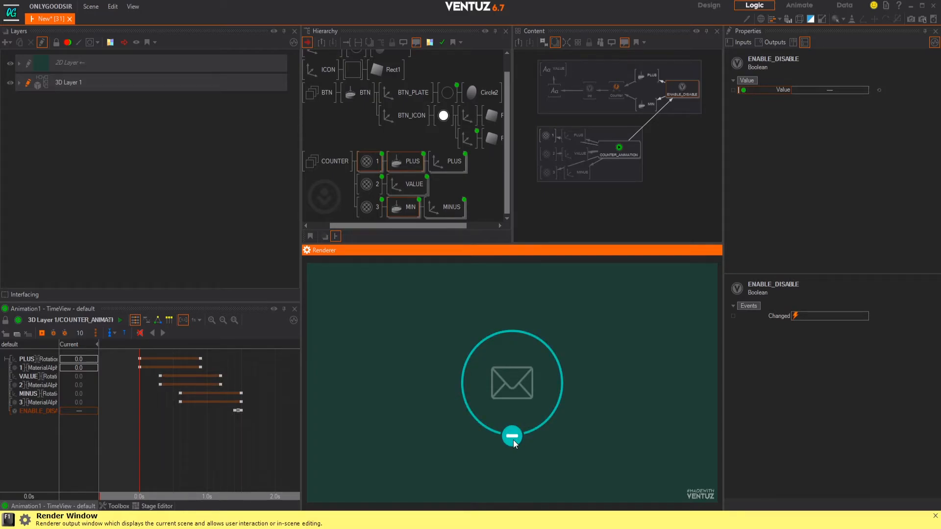
pyautogui.click(507, 436)
pyautogui.click(512, 439)
pyautogui.click(513, 440)
pyautogui.click(513, 439)
pyautogui.click(513, 441)
pyautogui.click(513, 442)
pyautogui.moveTo(142, 443); pyautogui.dragTo(227, 453)
# - Show the RING1 material's linked nodes in the Content Editor and spread OPEN_CLOSE and its related nodes below the counter groups
pyautogui.click(571, 149)
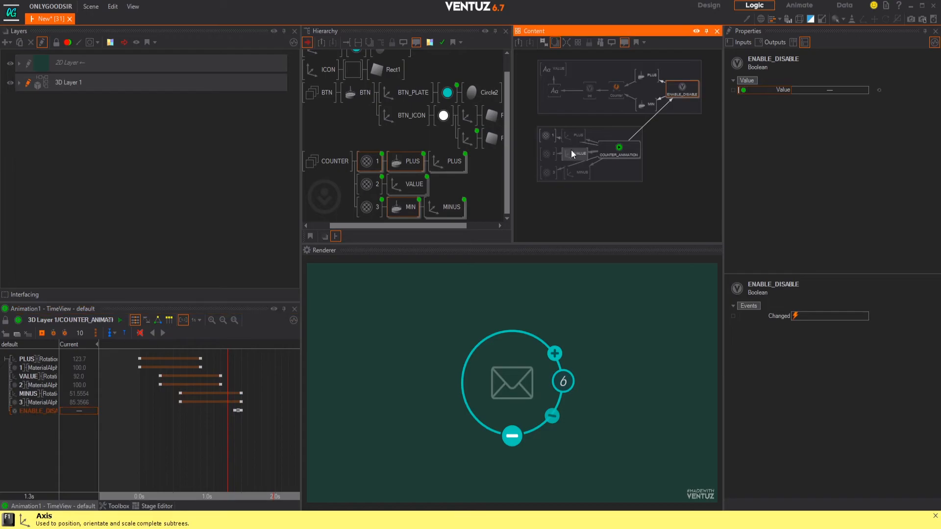
pyautogui.scroll(-2, 571, 149)
pyautogui.moveTo(357, 142); pyautogui.dragTo(441, 142, button='middle')
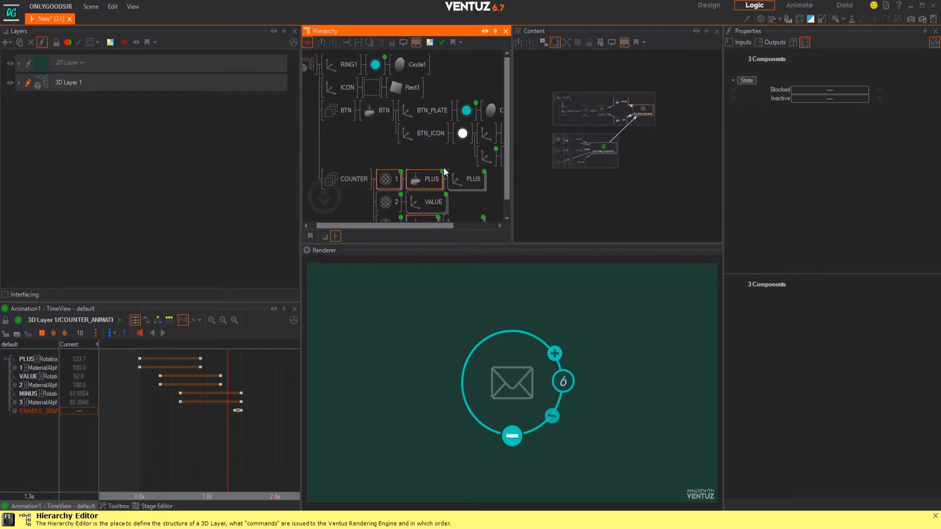
pyautogui.click(380, 71)
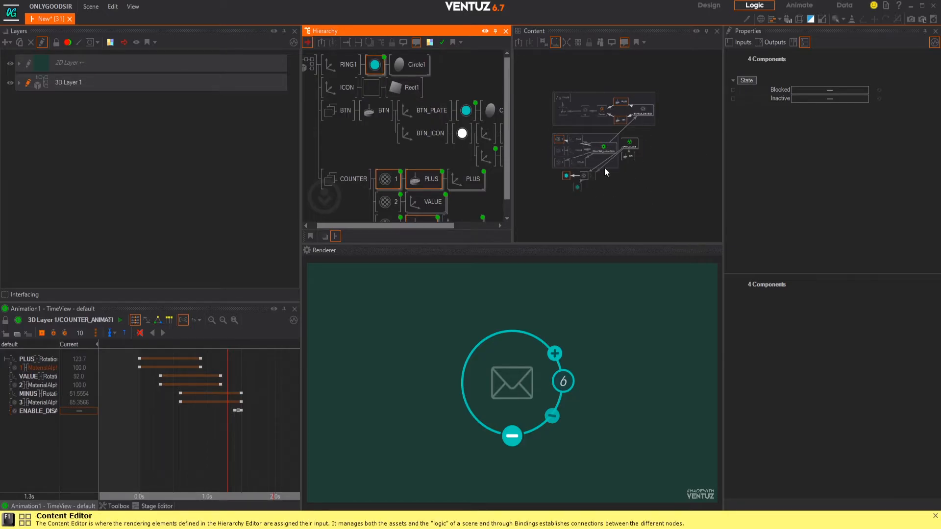
pyautogui.click(658, 200)
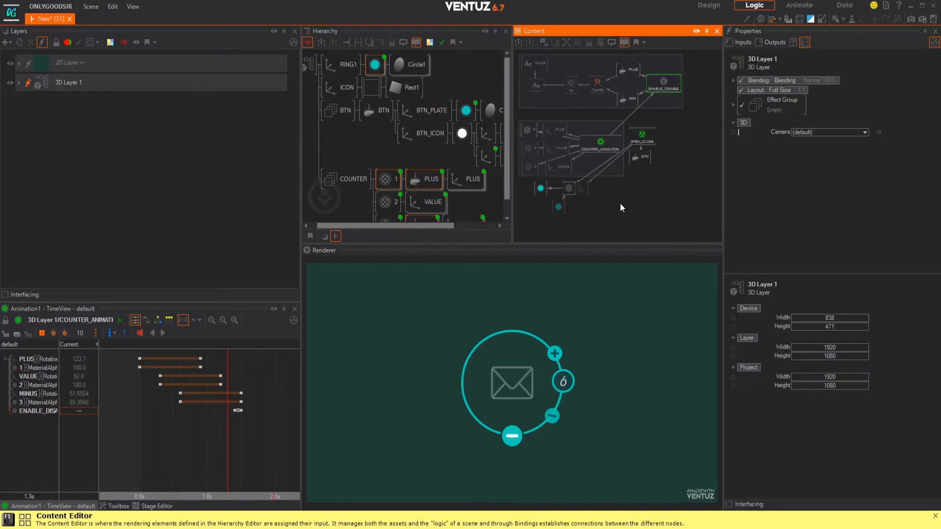
pyautogui.scroll(-1, 624, 210)
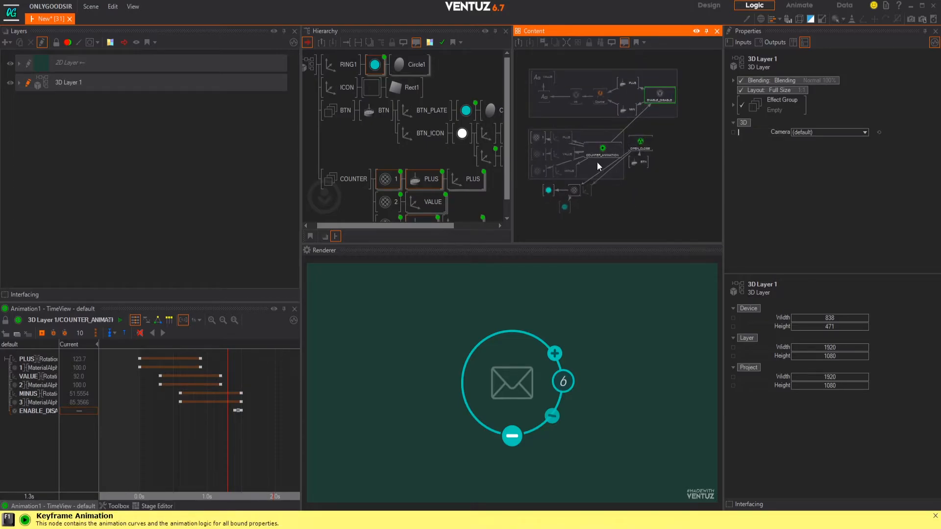
pyautogui.moveTo(565, 207); pyautogui.dragTo(549, 227)
pyautogui.moveTo(575, 189); pyautogui.dragTo(606, 227)
pyautogui.moveTo(640, 146); pyautogui.dragTo(631, 207)
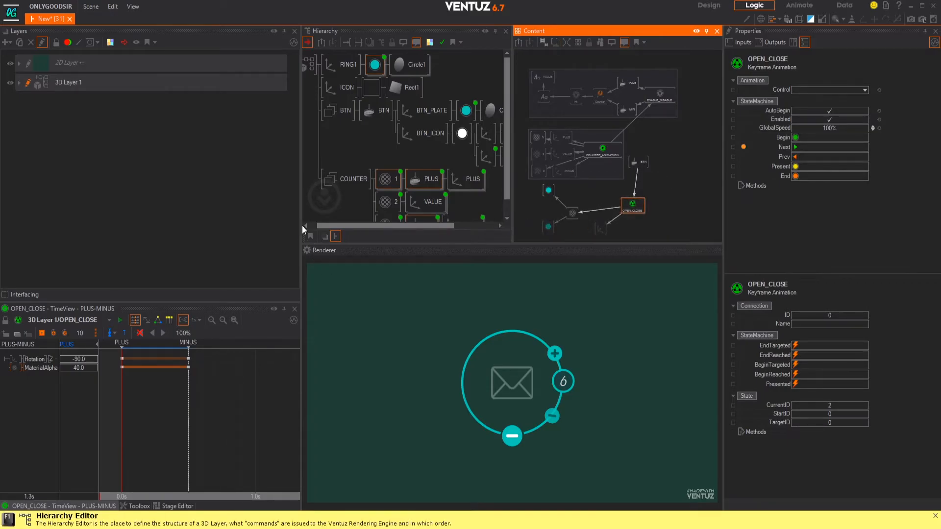
# - Enlarge the Hierarchy and Content editors by narrowing the Layers panel and reducing the Renderer's height
pyautogui.moveTo(299, 224); pyautogui.dragTo(207, 224)
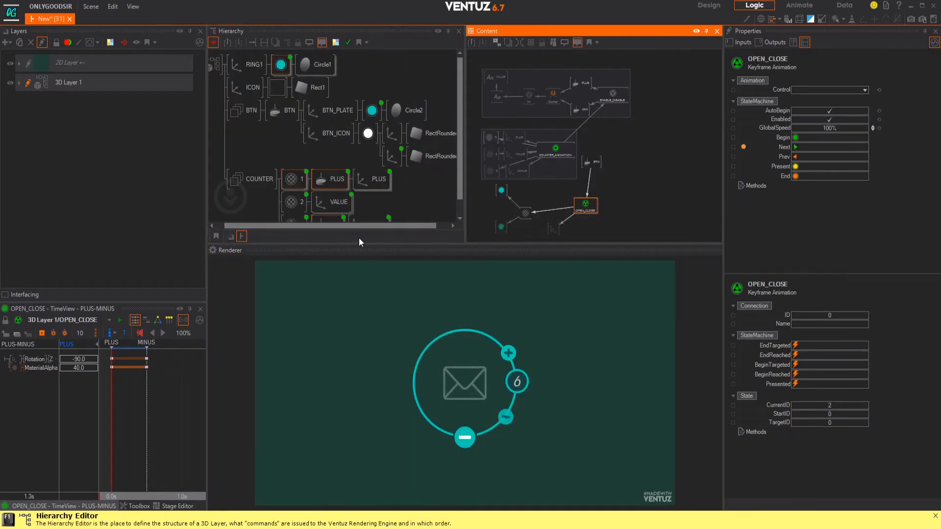
pyautogui.moveTo(357, 243); pyautogui.dragTo(354, 289)
pyautogui.moveTo(205, 139); pyautogui.dragTo(177, 152)
# - Line up BTN, OPEN_CLOSE and the rotation axis in a vertical column beside the material provider in the Content Editor
pyautogui.scroll(2, 555, 228)
pyautogui.moveTo(581, 186); pyautogui.dragTo(627, 234, button='middle')
pyautogui.scroll(-1, 602, 231)
pyautogui.moveTo(645, 181); pyautogui.dragTo(635, 209)
pyautogui.click(449, 451)
pyautogui.click(659, 216)
pyautogui.click(636, 230)
pyautogui.moveTo(596, 263); pyautogui.dragTo(647, 287)
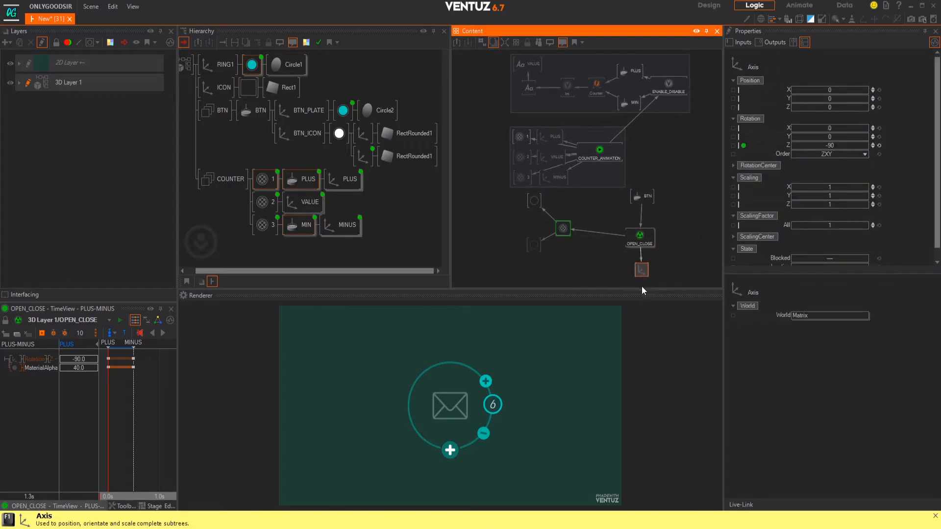
pyautogui.moveTo(647, 196); pyautogui.dragTo(646, 211)
pyautogui.click(562, 228)
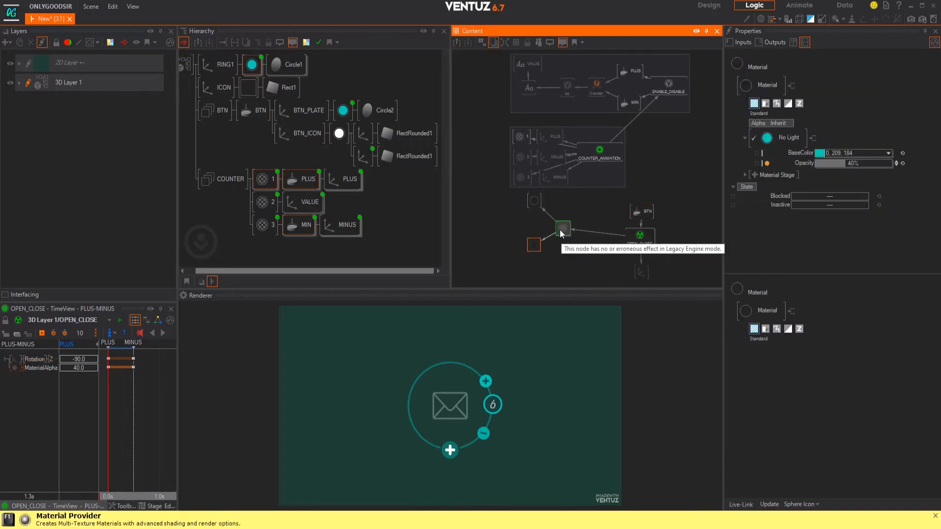
# - Tidy the material provider and its linked materials, and group them with BTN, OPEN_CLOSE and the rotation axis
pyautogui.moveTo(562, 230); pyautogui.dragTo(593, 239)
pyautogui.moveTo(534, 246); pyautogui.dragTo(549, 253)
pyautogui.moveTo(536, 201); pyautogui.dragTo(672, 285)
pyautogui.hotkey('ctrl', 'g')
# - Rearrange the new group below the COUNTER_ANIMATION group, with OPEN_CLOSE above the axis and BTN at its lower right
pyautogui.moveTo(616, 266); pyautogui.dragTo(654, 231)
pyautogui.click(581, 264)
pyautogui.moveTo(604, 210); pyautogui.dragTo(653, 274)
pyautogui.moveTo(649, 229); pyautogui.dragTo(601, 224)
pyautogui.moveTo(606, 269); pyautogui.dragTo(632, 265)
# - Create two soft states on the COUNTER_ANIMATION timeline, at 0.0 s and at the final keyframes at 1.5 s
pyautogui.click(605, 154)
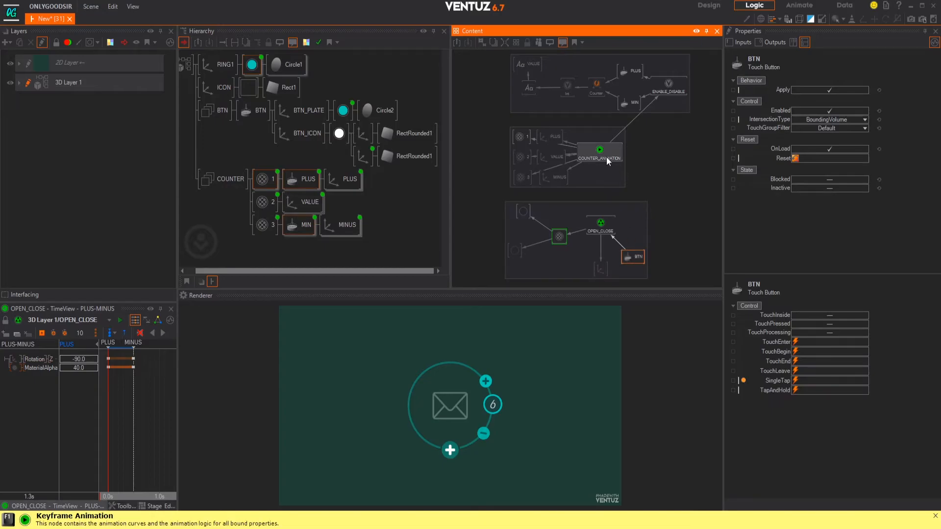
pyautogui.moveTo(149, 439); pyautogui.dragTo(114, 441)
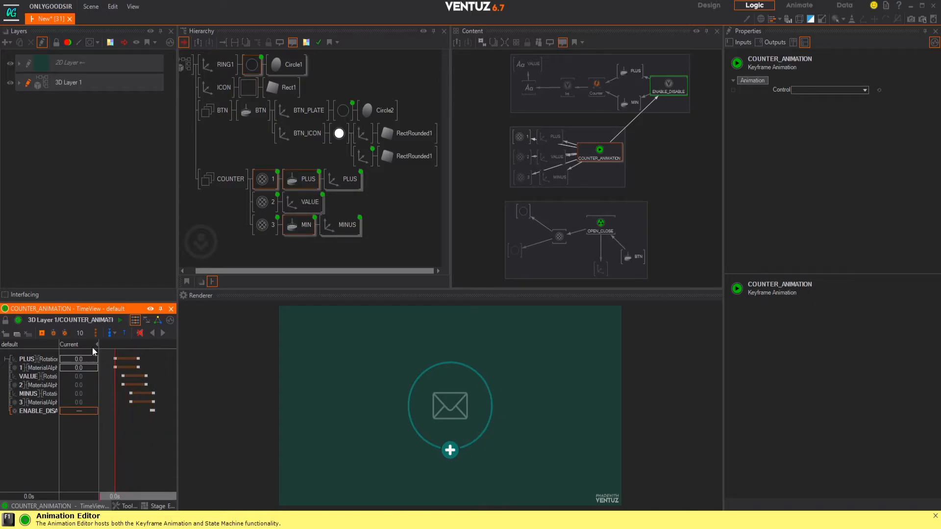
pyautogui.click(113, 333)
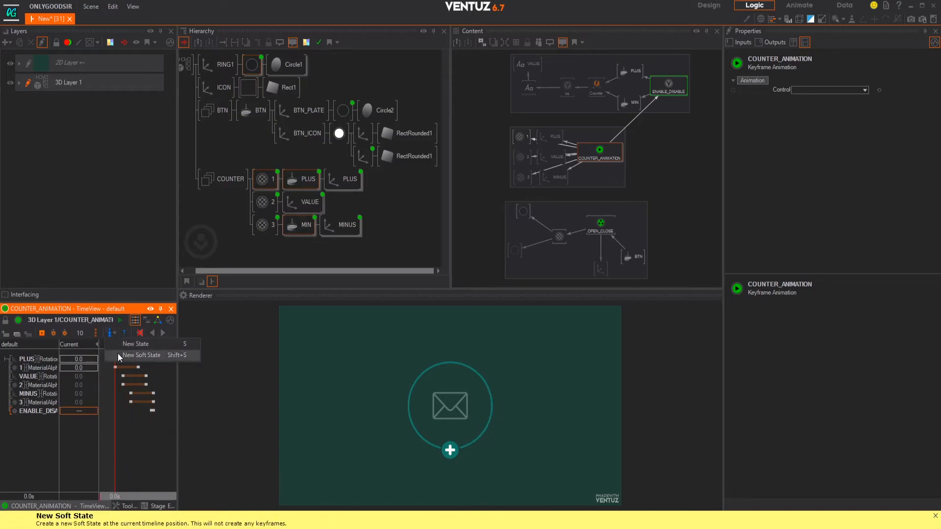
pyautogui.click(126, 353)
pyautogui.moveTo(124, 440)
pyautogui.mouseDown()
pyautogui.moveTo(156, 440)
pyautogui.moveTo(115, 440)
pyautogui.mouseUp()
pyautogui.click(113, 334)
pyautogui.click(124, 356)
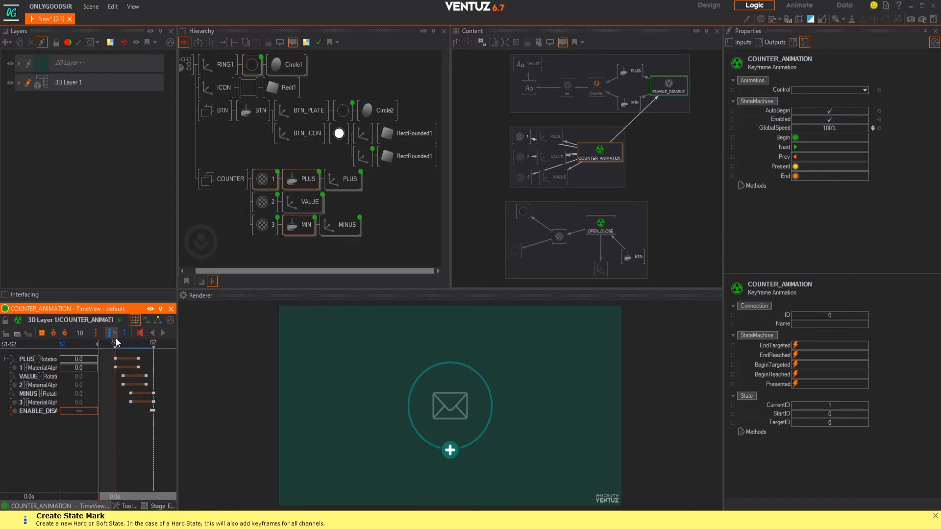
# - Name the COUNTER_ANIMATION start state CLOSED and its end state OPEN in the state logic graph
pyautogui.click(157, 320)
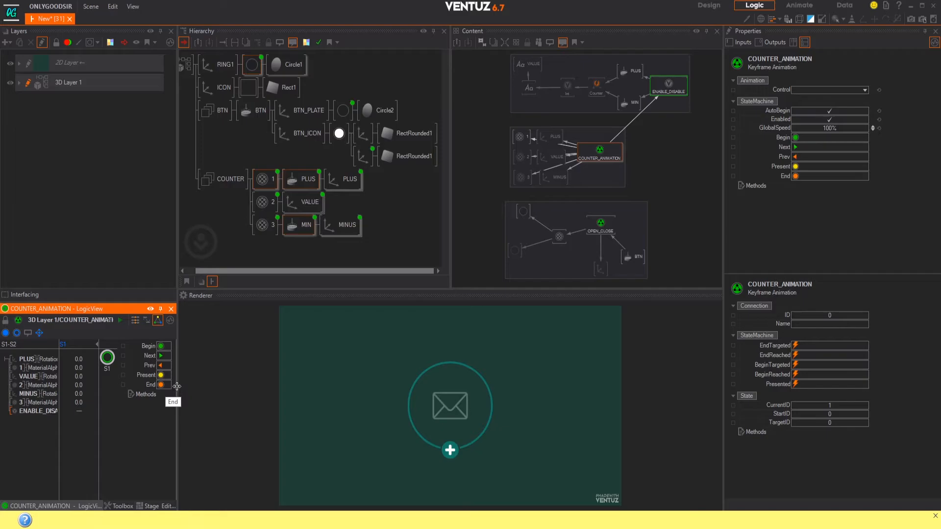
pyautogui.moveTo(175, 391); pyautogui.dragTo(360, 390)
pyautogui.moveTo(137, 361); pyautogui.dragTo(233, 365)
pyautogui.moveTo(110, 359); pyautogui.dragTo(141, 383)
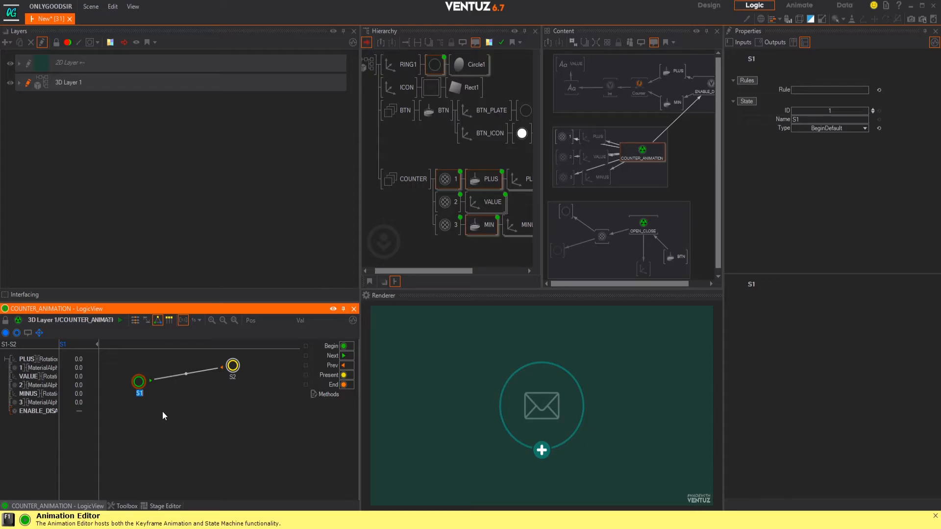
pyautogui.press('Return')
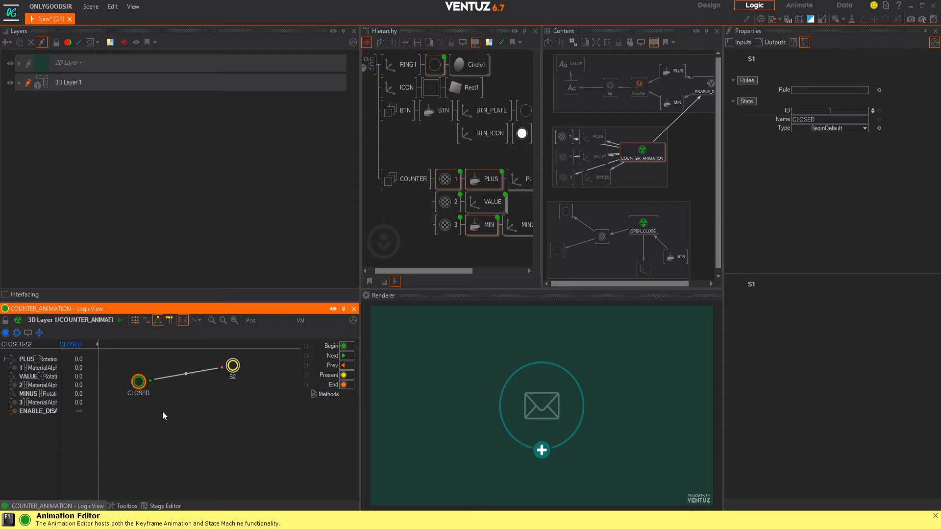
pyautogui.doubleClick(232, 375)
# - Enlarge the render output and bind COUNTER_ANIMATION's Control property to the OPEN_CLOSE animation in the Content Editor
pyautogui.moveTo(361, 325); pyautogui.dragTo(246, 325)
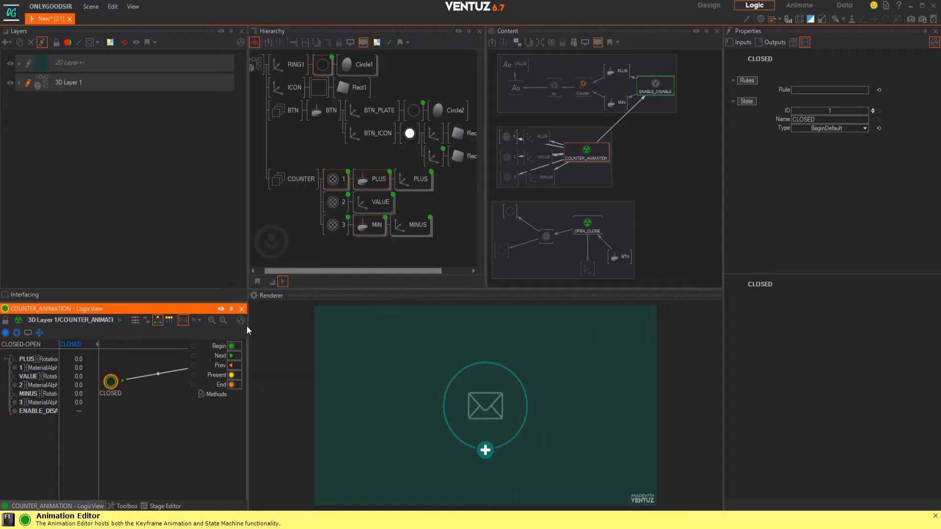
pyautogui.moveTo(367, 288); pyautogui.dragTo(367, 219)
pyautogui.scroll(-2, 612, 122)
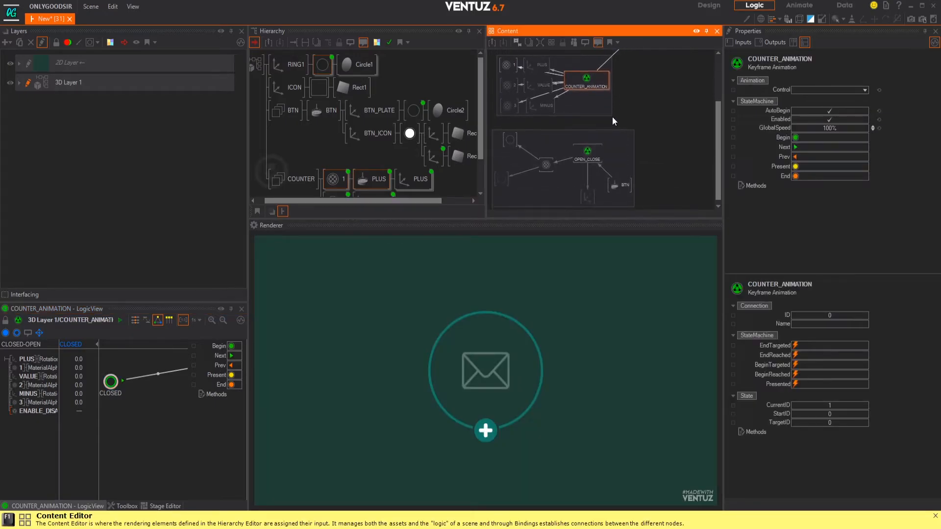
pyautogui.click(593, 154)
pyautogui.click(135, 321)
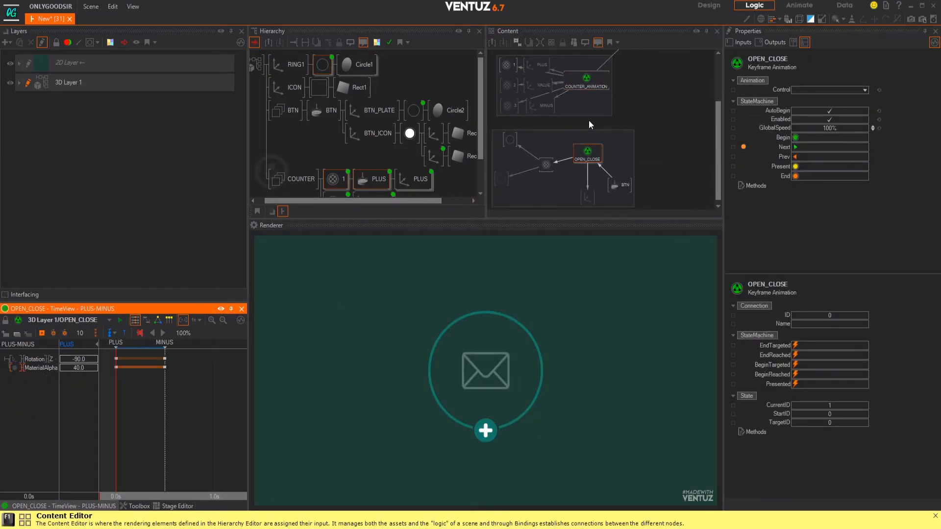
pyautogui.click(592, 86)
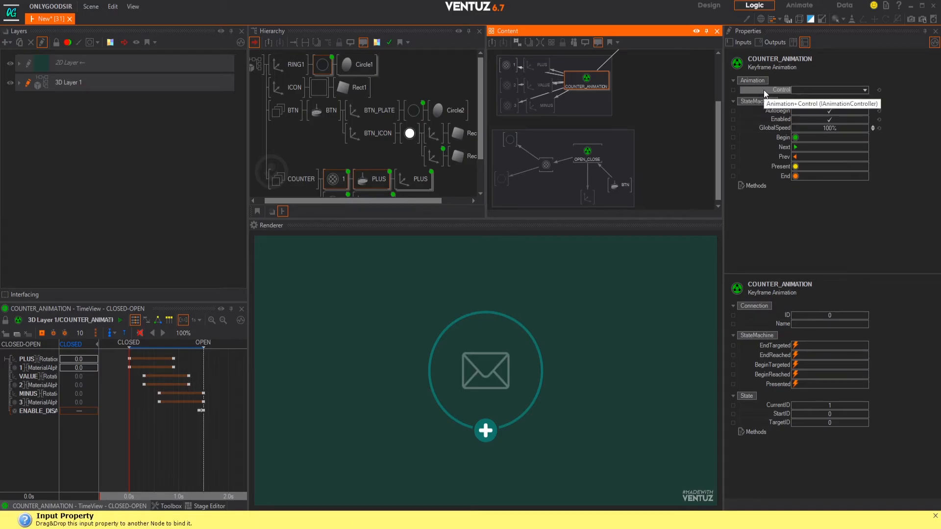
pyautogui.moveTo(781, 91); pyautogui.dragTo(587, 172)
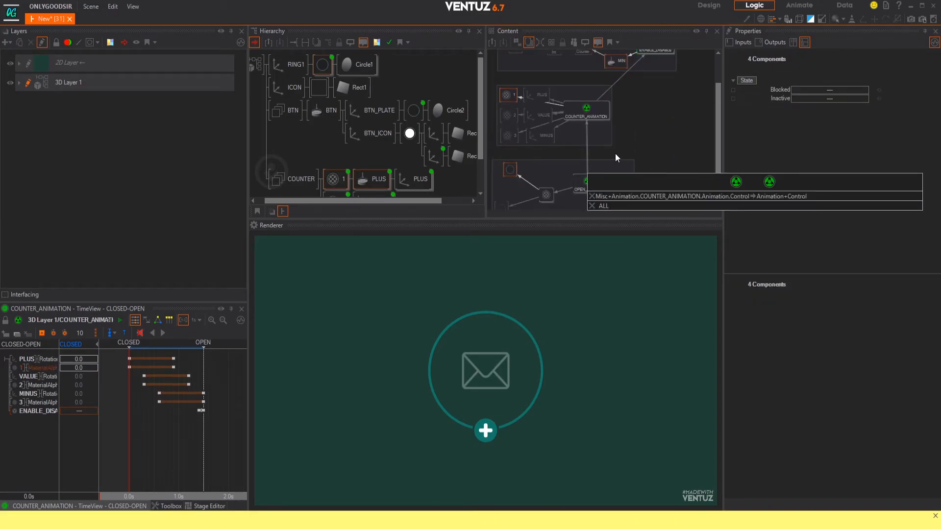
pyautogui.click(614, 156)
# - Create keyframes for the COUNTER_ANIMATION channel at the PLUS and MINUS states of the OPEN_CLOSE timeline
pyautogui.click(588, 183)
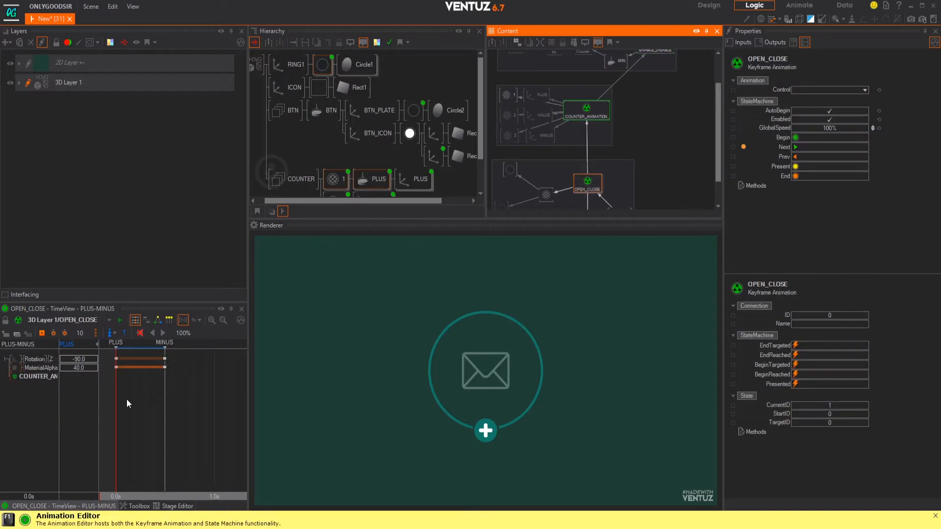
pyautogui.moveTo(58, 342); pyautogui.dragTo(113, 342)
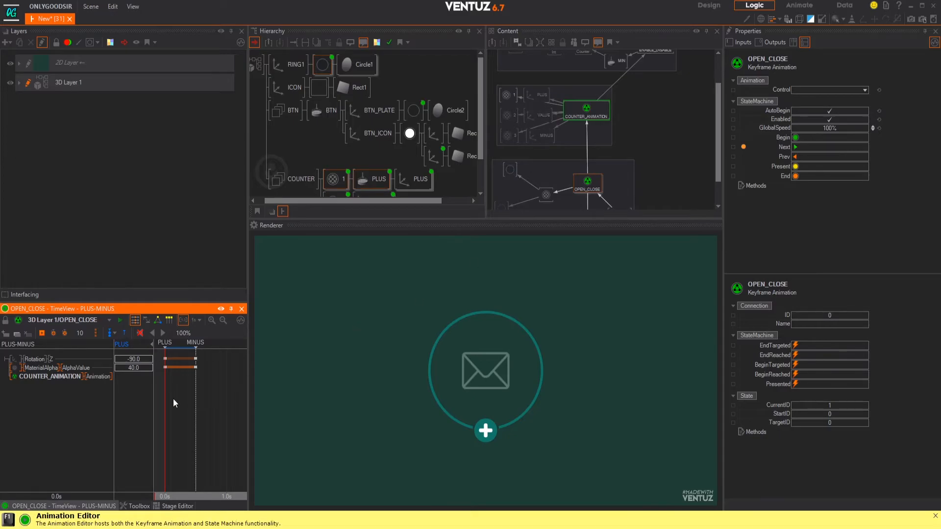
pyautogui.moveTo(172, 401); pyautogui.dragTo(196, 400)
pyautogui.click(43, 333)
pyautogui.click(165, 376)
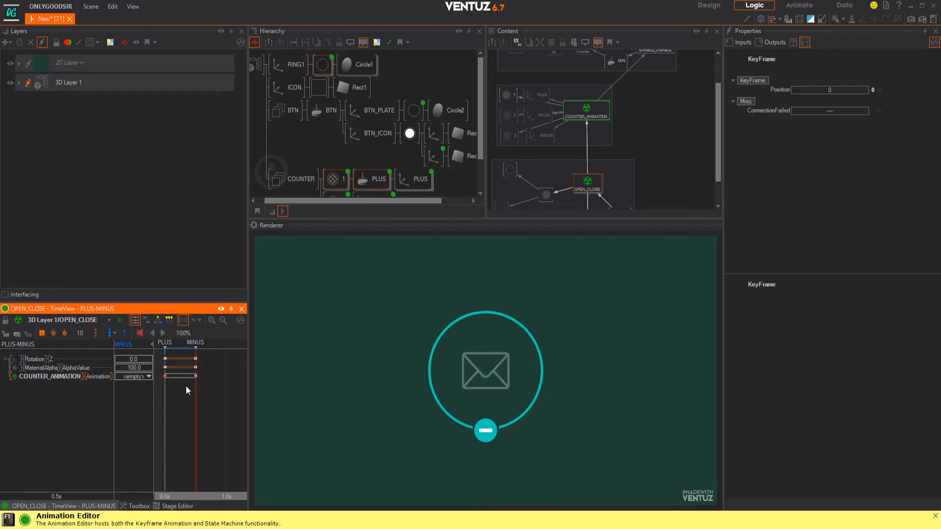
# - Assign the CLOSED to OPEN connection to the COUNTER_ANIMATION channel, starting from its keyframe at PLUS
pyautogui.moveTo(188, 394); pyautogui.dragTo(189, 398, button='middle')
pyautogui.scroll(3, 195, 393)
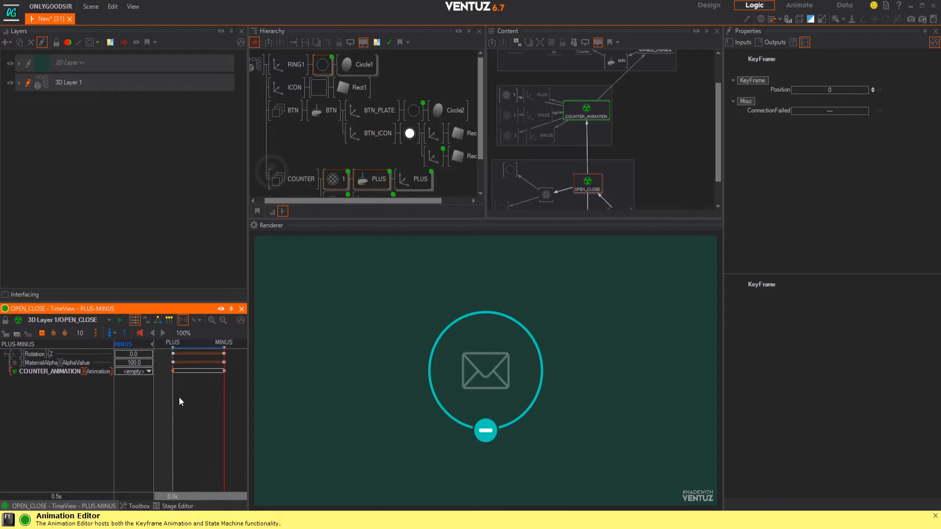
pyautogui.click(149, 372)
pyautogui.moveTo(136, 382)
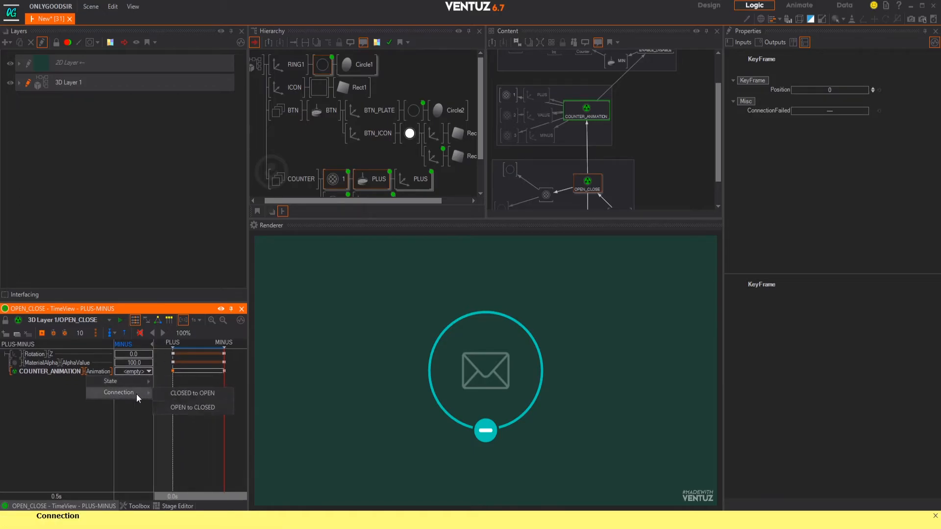
pyautogui.click(184, 395)
pyautogui.click(173, 371)
pyautogui.moveTo(161, 385)
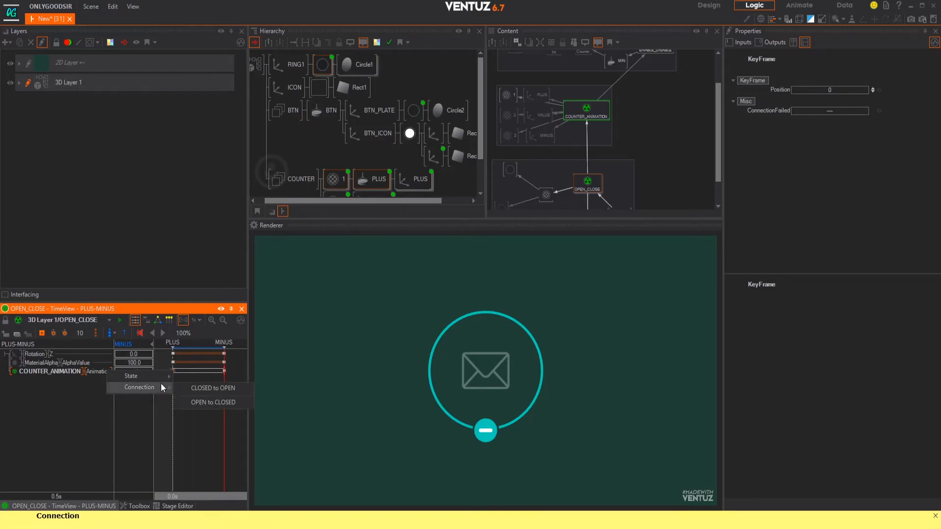
pyautogui.click(191, 391)
# - Preview the counter reveal by scrubbing OPEN_CLOSE back to PLUS and toggling the round button in the render output
pyautogui.moveTo(223, 384); pyautogui.dragTo(177, 386)
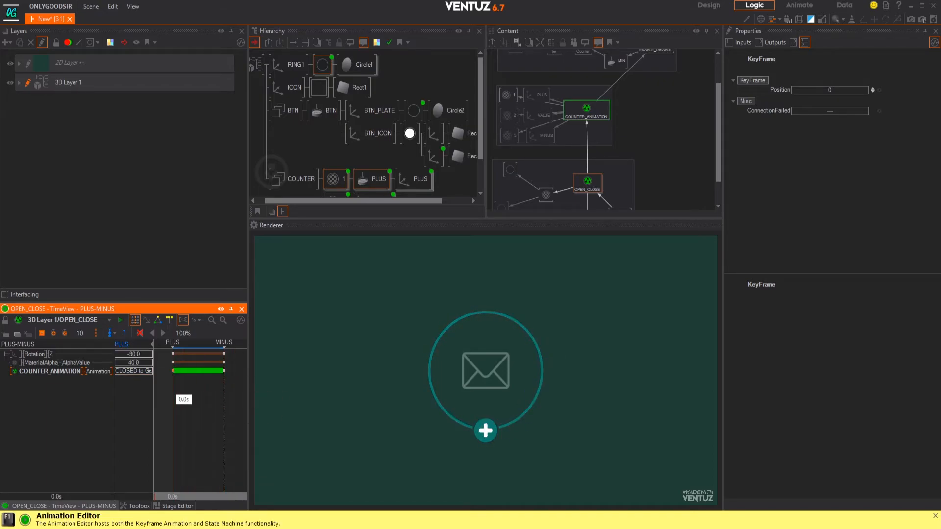
pyautogui.click(483, 433)
pyautogui.click(485, 431)
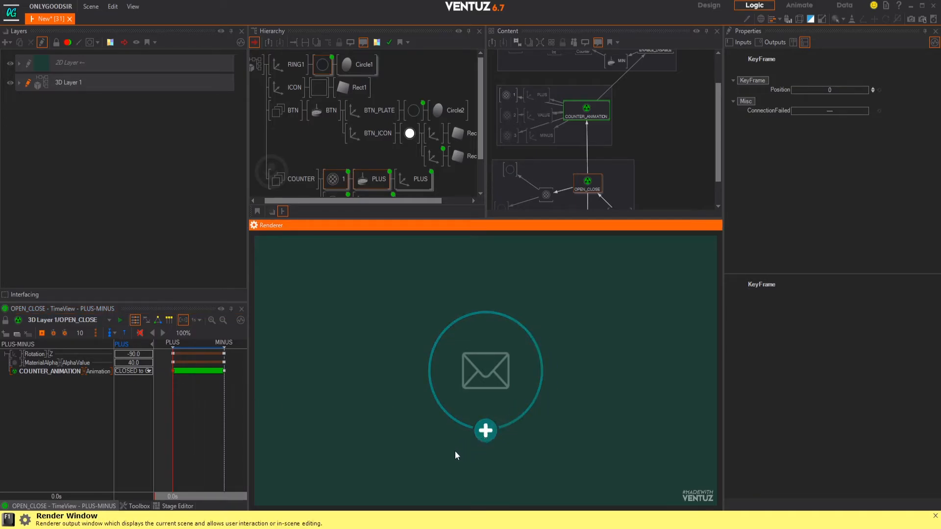
# - Extend the CLOSED to OPEN clip's end keyframe to 0.9 s and move the MINUS state mark to about 0.8 s
pyautogui.click(218, 395)
pyautogui.moveTo(250, 372); pyautogui.dragTo(383, 368)
pyautogui.moveTo(300, 413); pyautogui.dragTo(291, 407, button='middle')
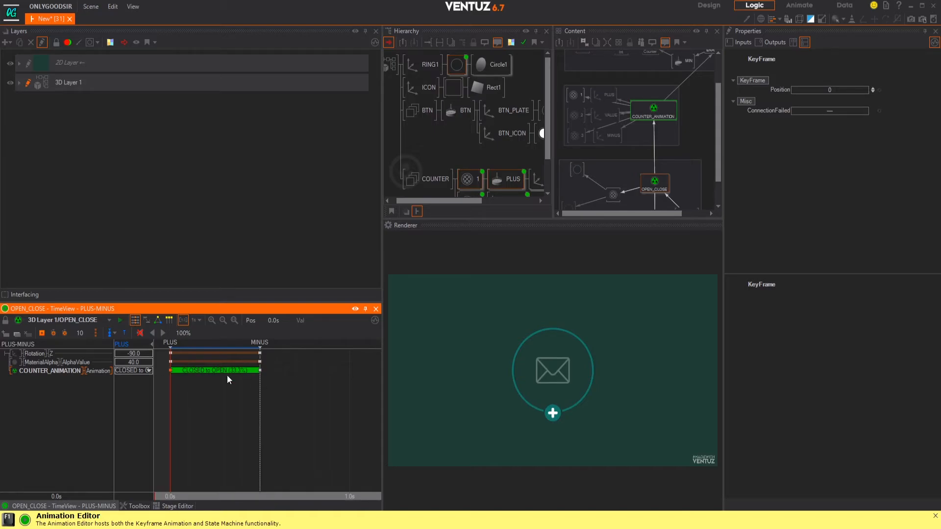
pyautogui.moveTo(259, 373); pyautogui.dragTo(332, 371)
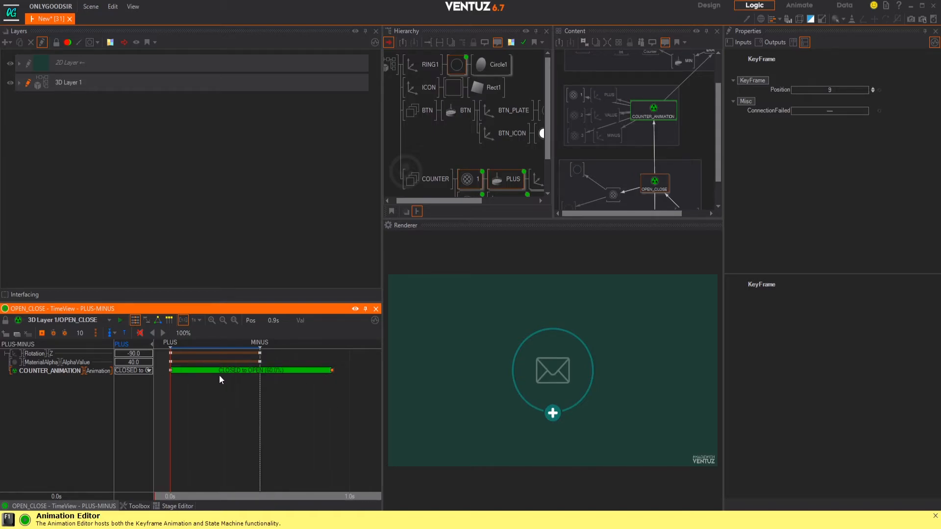
pyautogui.click(242, 373)
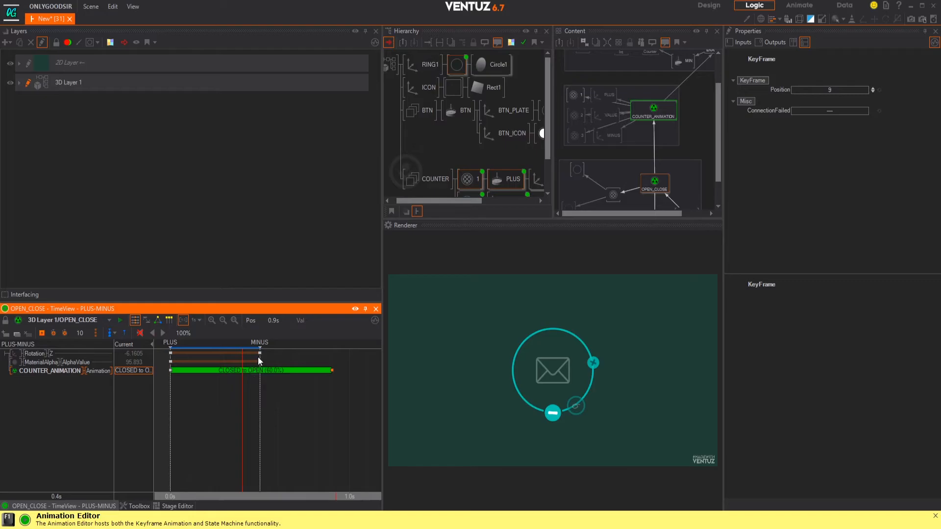
pyautogui.moveTo(261, 350); pyautogui.dragTo(312, 350)
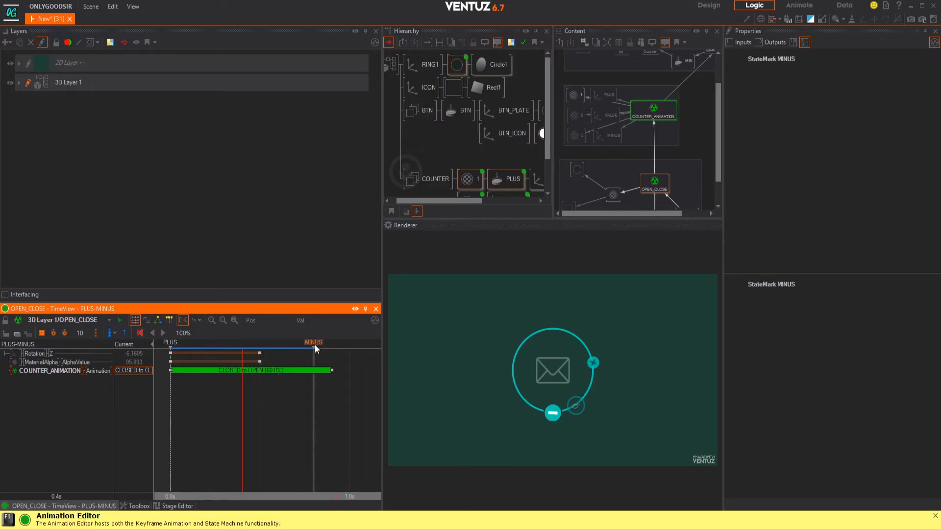
# - Move the MINUS state mark of the OPEN_CLOSE animation to 1.5 s on the timeline
pyautogui.moveTo(315, 411); pyautogui.dragTo(265, 406, button='middle')
pyautogui.scroll(-4, 289, 413)
pyautogui.scroll(-2, 245, 400)
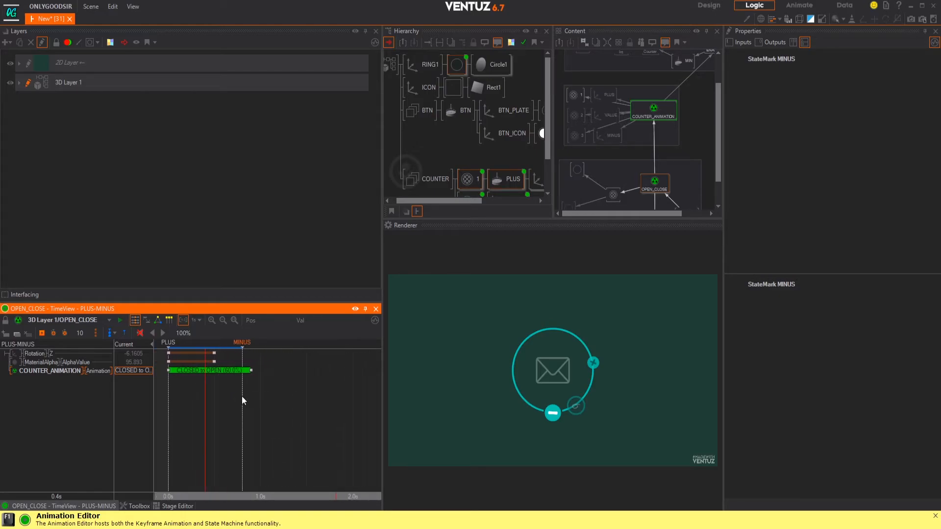
pyautogui.moveTo(242, 348)
pyautogui.mouseDown()
pyautogui.moveTo(320, 348)
pyautogui.moveTo(288, 348)
pyautogui.moveTo(315, 348)
pyautogui.moveTo(306, 348)
pyautogui.mouseUp()
pyautogui.click(287, 423)
pyautogui.click(306, 423)
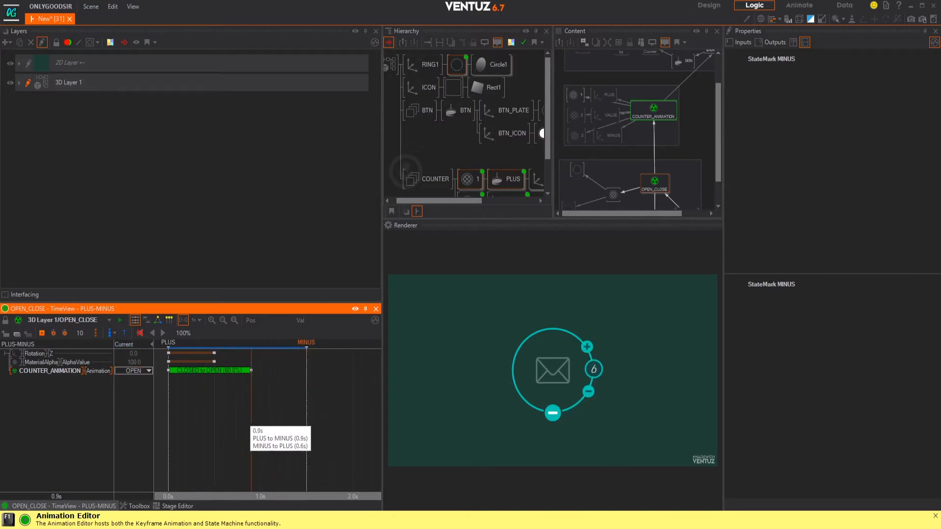
# - Retime the COUNTER_ANIMATION segment so it starts at 0.4 s and ends at the MINUS mark
pyautogui.moveTo(252, 371); pyautogui.dragTo(308, 371)
pyautogui.moveTo(172, 375)
pyautogui.mouseDown()
pyautogui.moveTo(209, 371)
pyautogui.moveTo(225, 390)
pyautogui.moveTo(271, 391)
pyautogui.moveTo(168, 391)
pyautogui.mouseUp()
pyautogui.click(187, 388)
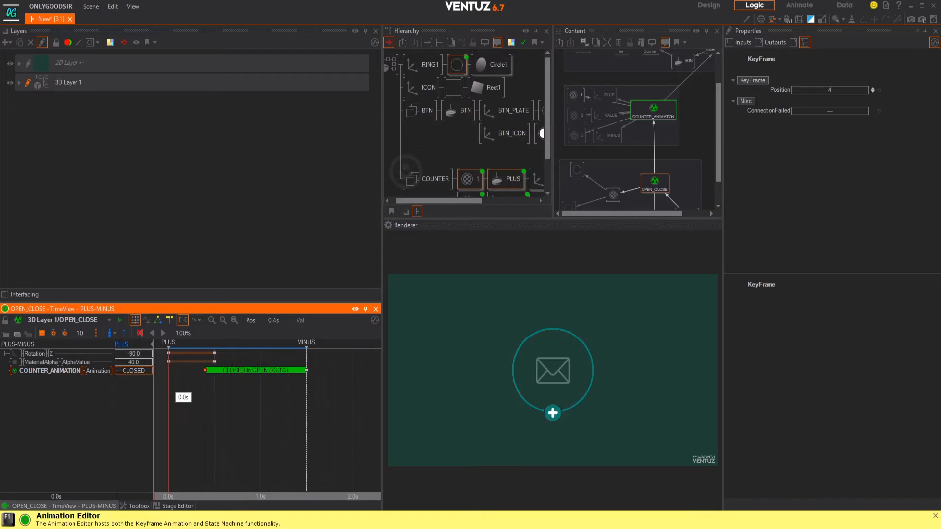
# - Test opening and closing the envelope ring twice with its plus/minus button in the renderer
pyautogui.click(552, 414)
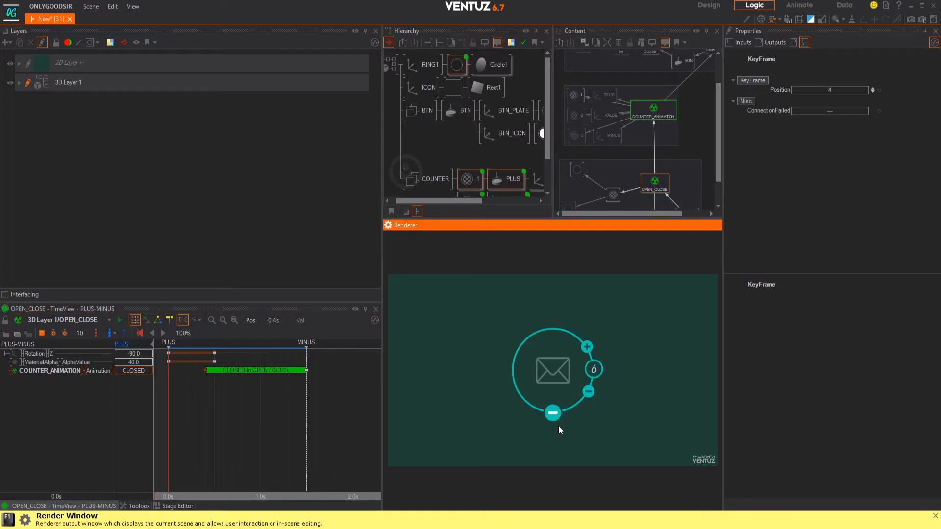
pyautogui.click(554, 416)
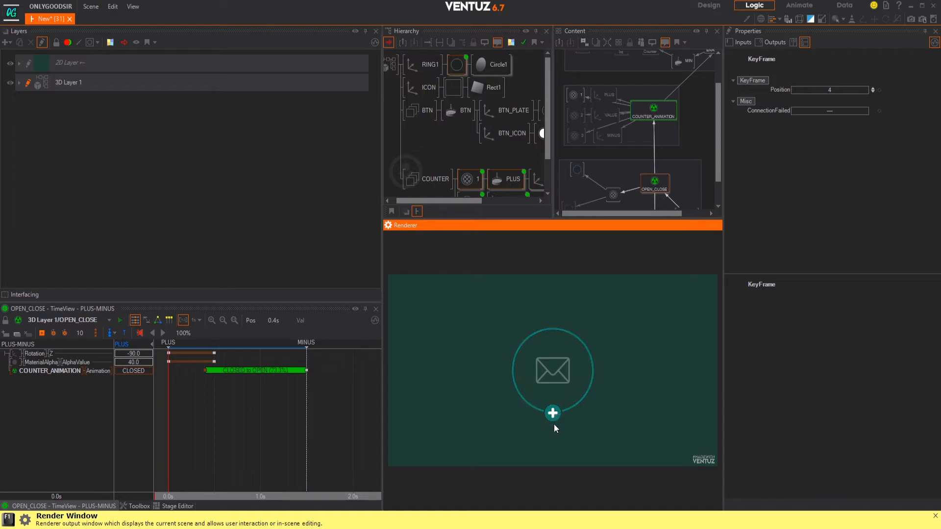
pyautogui.click(553, 413)
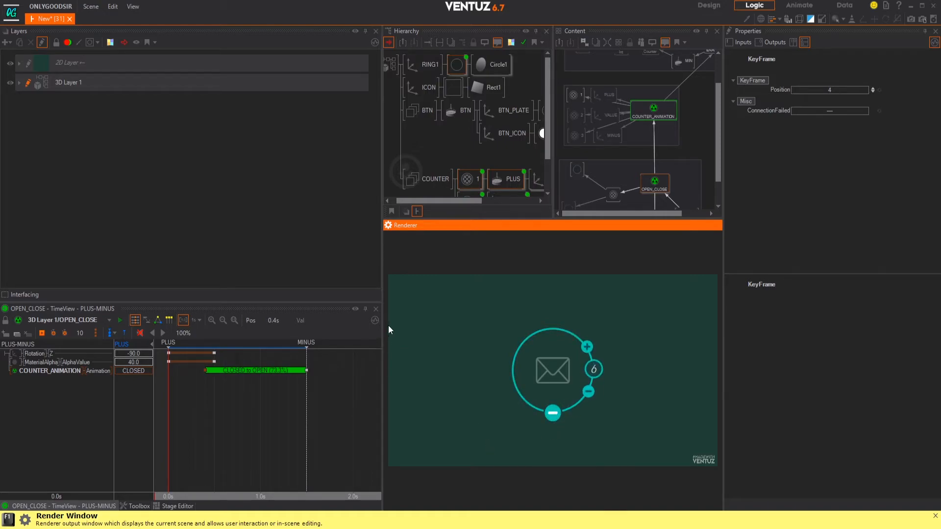
pyautogui.click(554, 415)
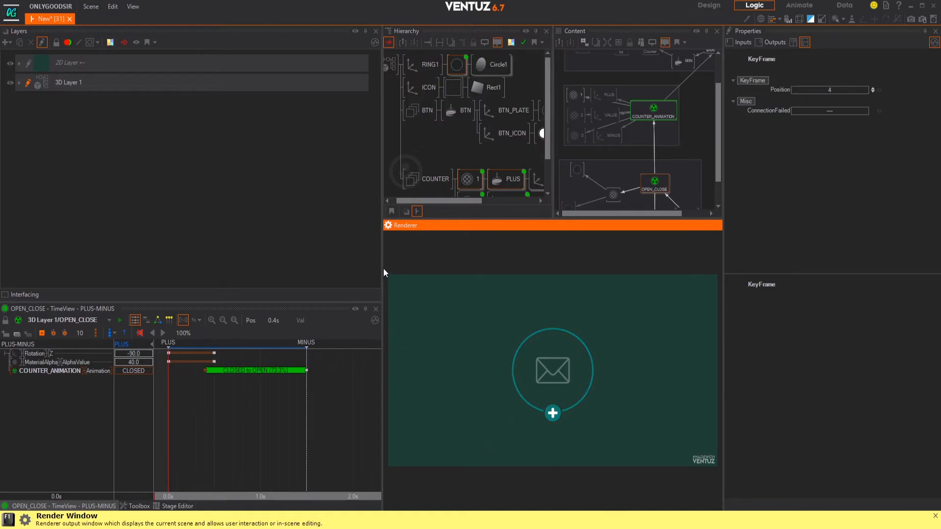
# - Enlarge the renderer area, lower the opened counter by three, and test closing and reopening the ring several times
pyautogui.moveTo(374, 266); pyautogui.dragTo(293, 267)
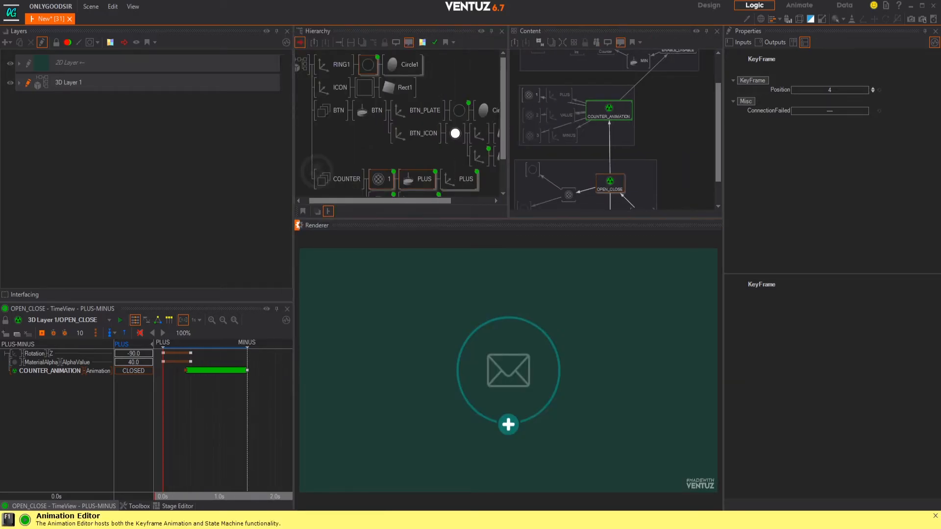
pyautogui.click(509, 424)
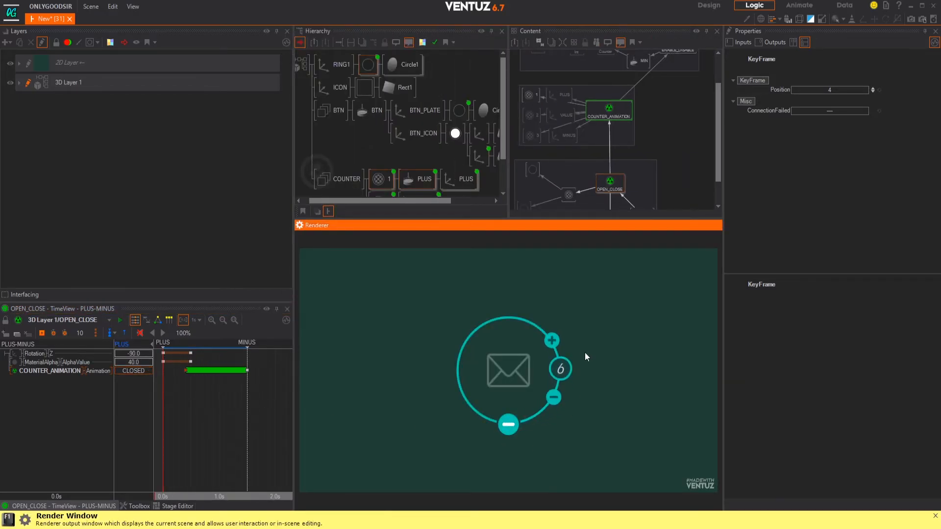
pyautogui.click(554, 399)
pyautogui.click(554, 399)
pyautogui.click(554, 399)
pyautogui.click(508, 426)
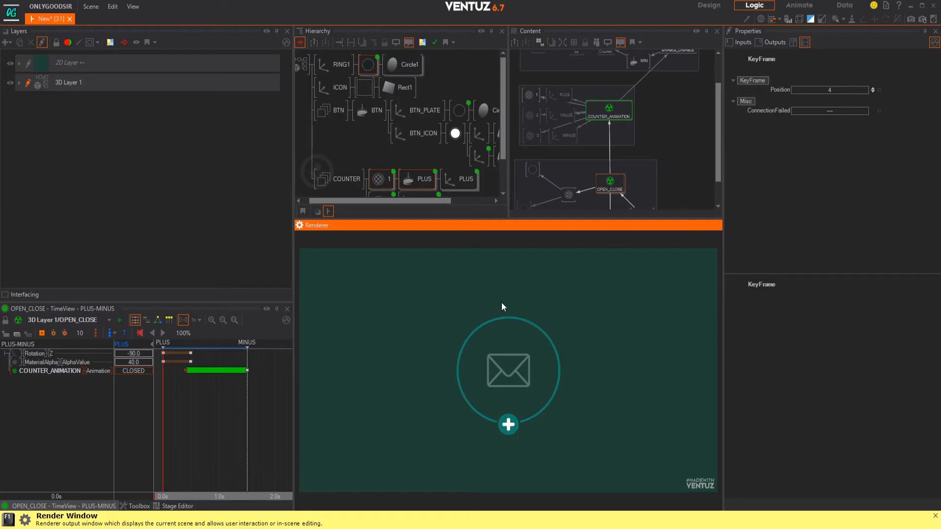
pyautogui.click(509, 425)
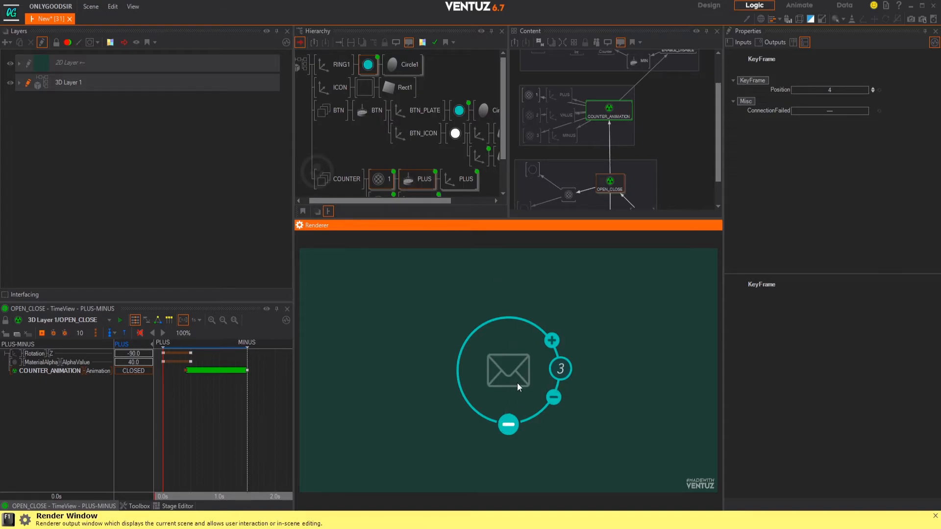
pyautogui.click(506, 430)
pyautogui.click(506, 429)
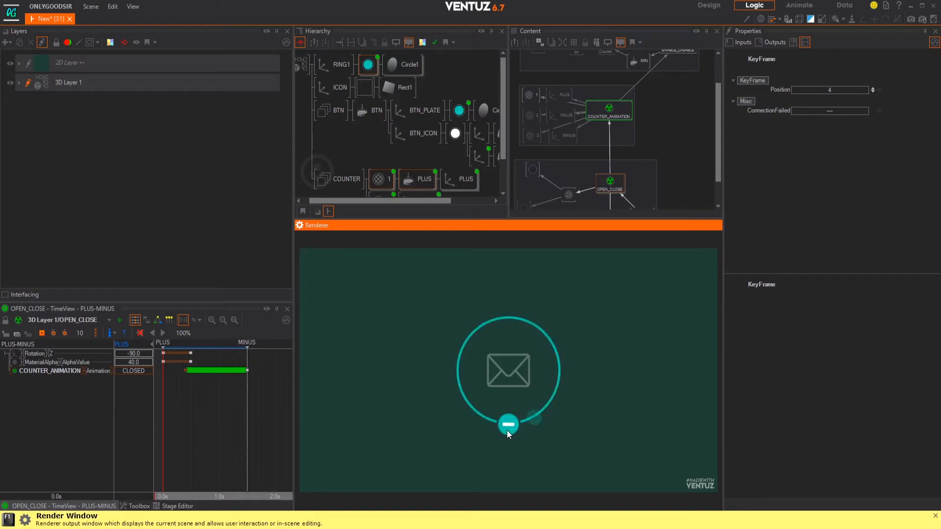
pyautogui.click(507, 431)
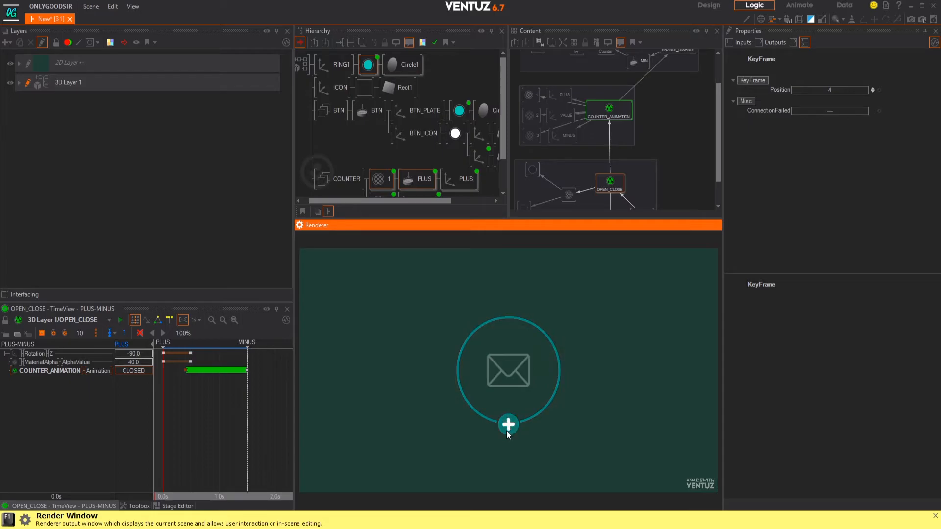
# - Select the material of BTN_PLATE in the hierarchy and bring up the Color/Material nodes of the toolbox
pyautogui.click(345, 65)
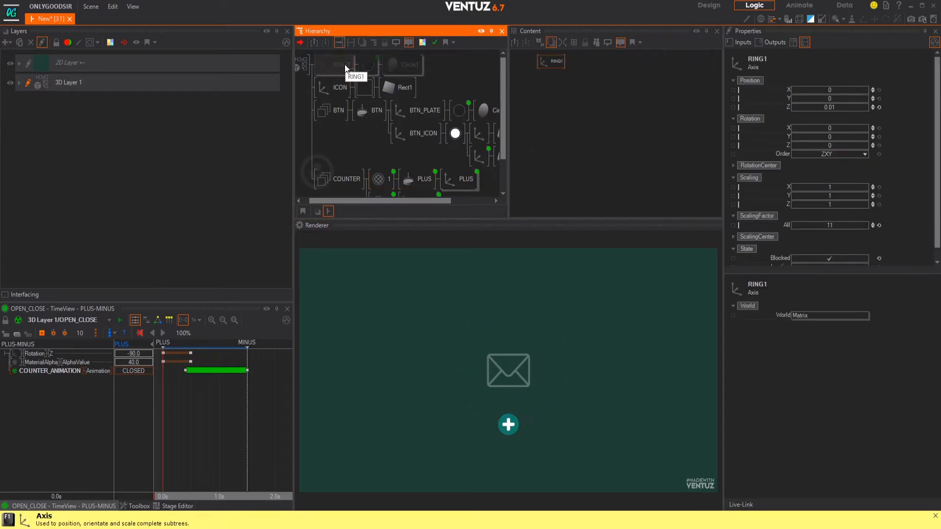
pyautogui.click(340, 89)
pyautogui.moveTo(377, 133); pyautogui.dragTo(366, 103, button='middle')
pyautogui.click(393, 82)
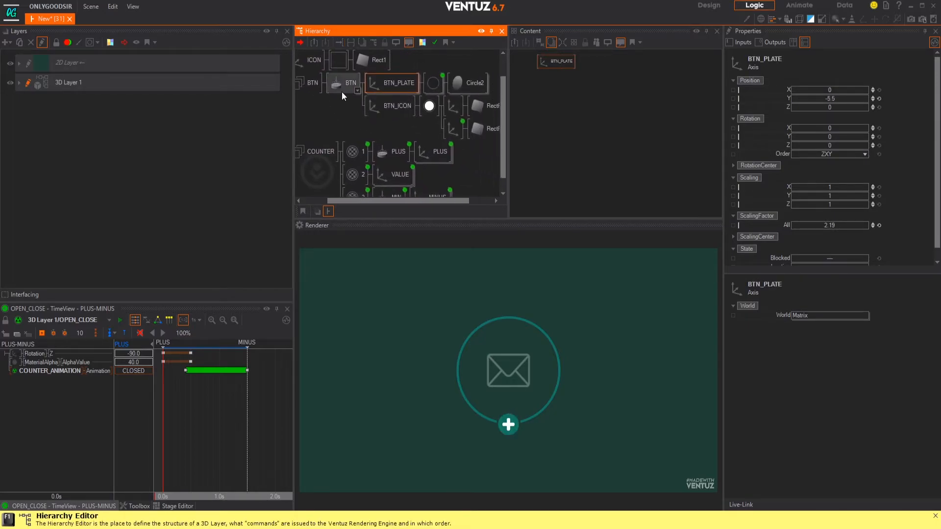
pyautogui.click(433, 83)
pyautogui.click(631, 81)
pyautogui.scroll(-1, 633, 90)
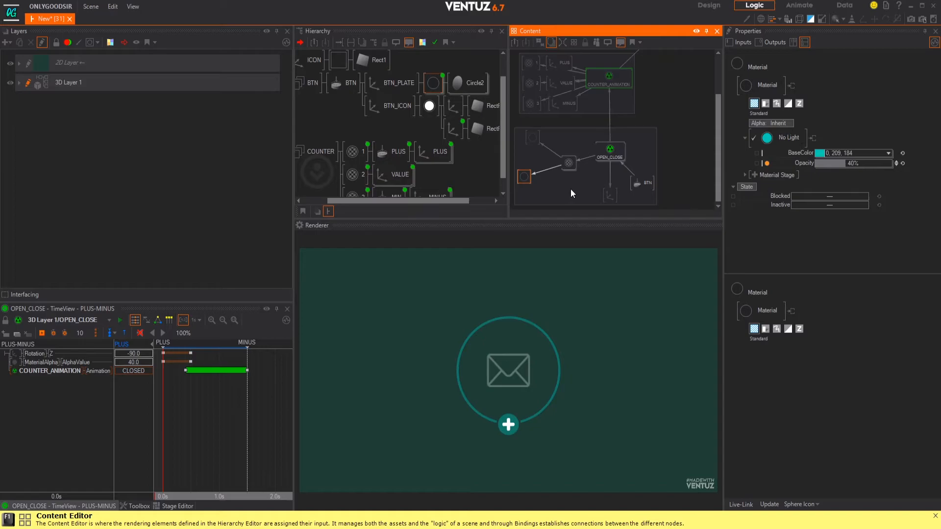
pyautogui.click(138, 508)
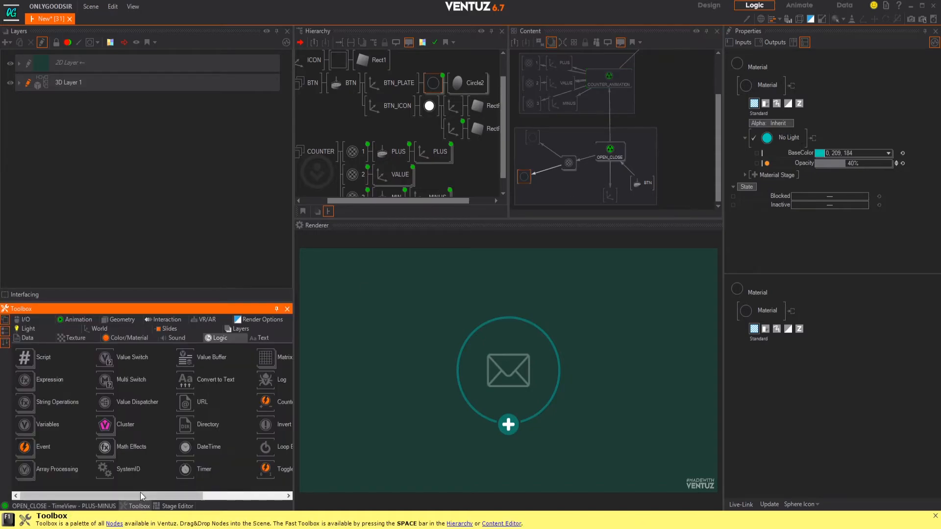
pyautogui.click(112, 338)
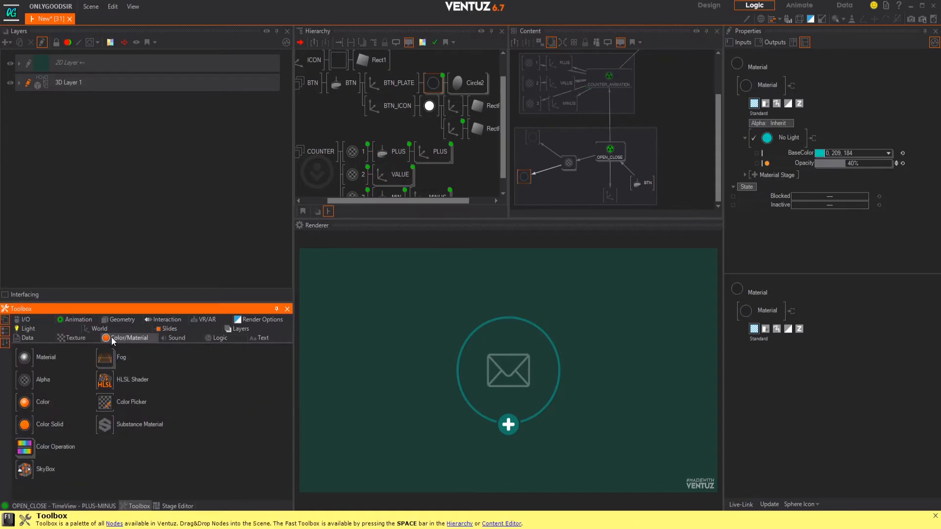
pyautogui.click(19, 445)
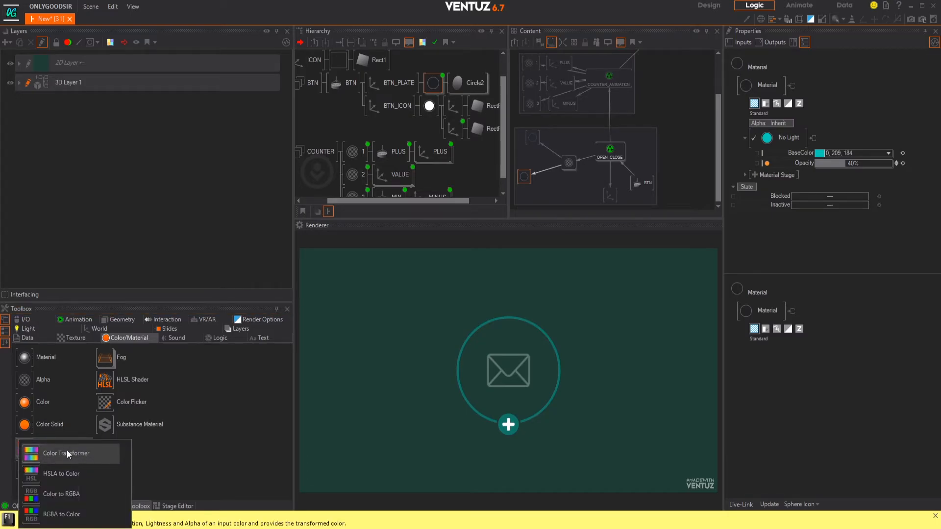
pyautogui.moveTo(42, 458); pyautogui.dragTo(555, 194)
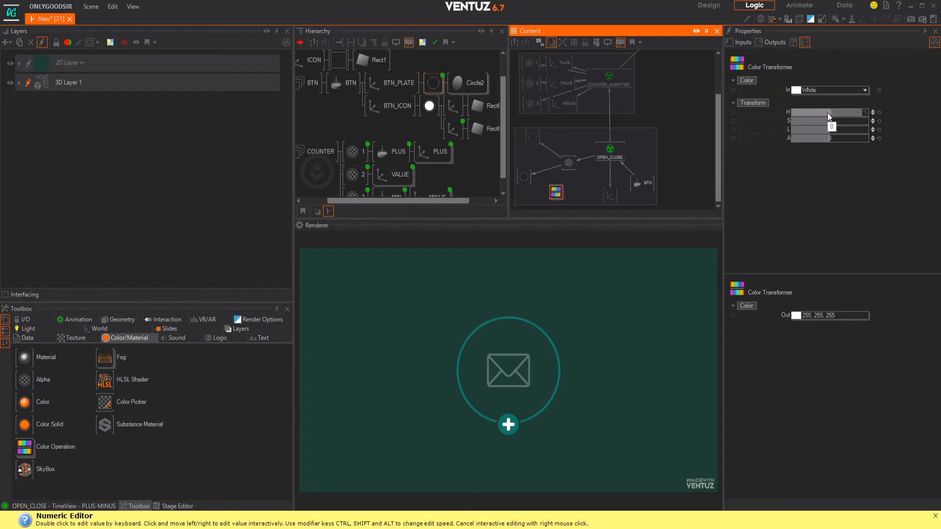
pyautogui.moveTo(828, 113); pyautogui.dragTo(847, 113)
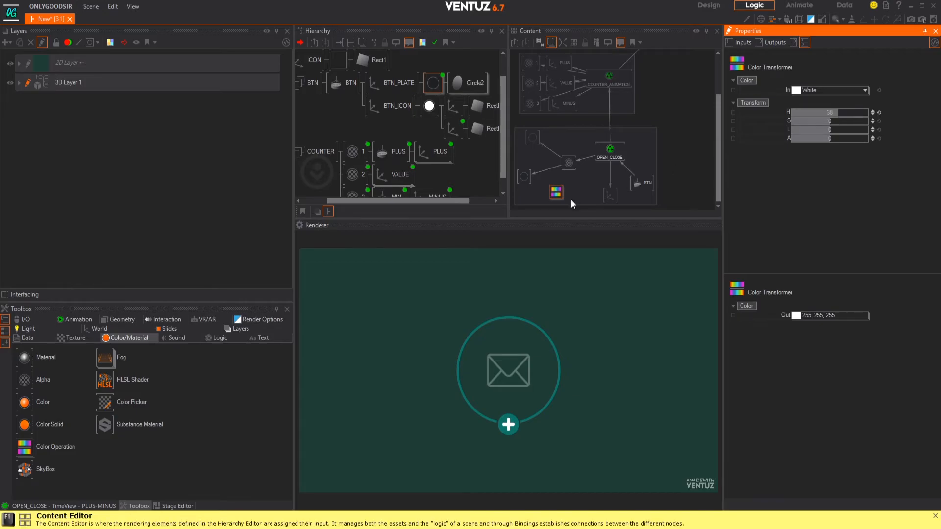
pyautogui.press('Delete')
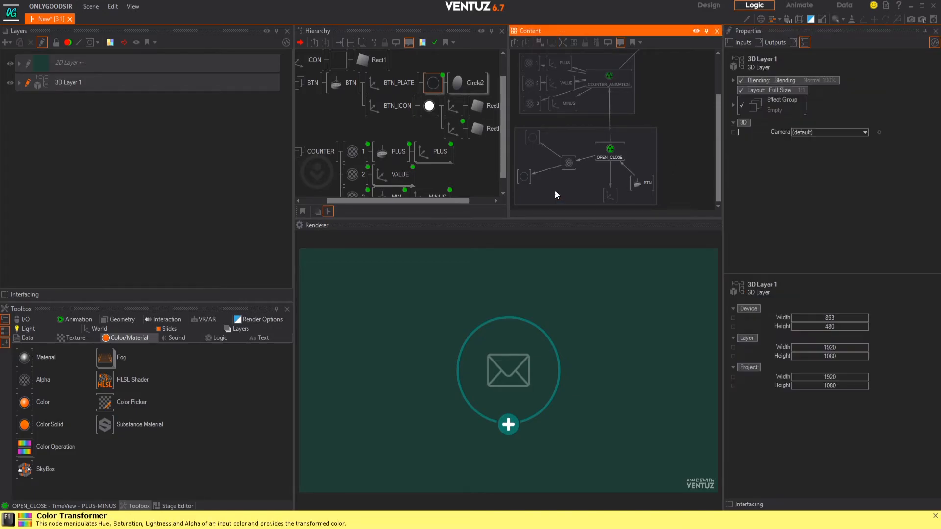
# - Add an HSLA to Color node beside the button plate's material and set its hue to 260
pyautogui.moveTo(30, 448)
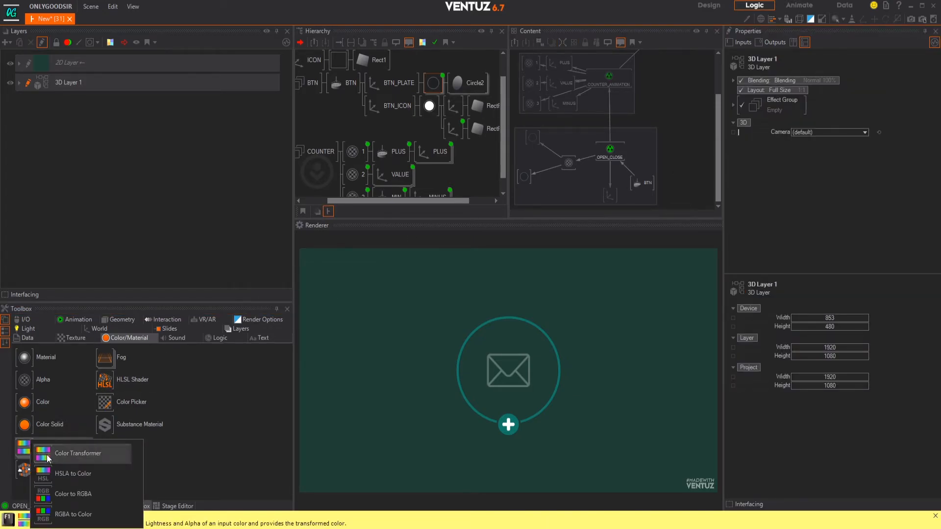
pyautogui.moveTo(64, 472); pyautogui.dragTo(555, 192)
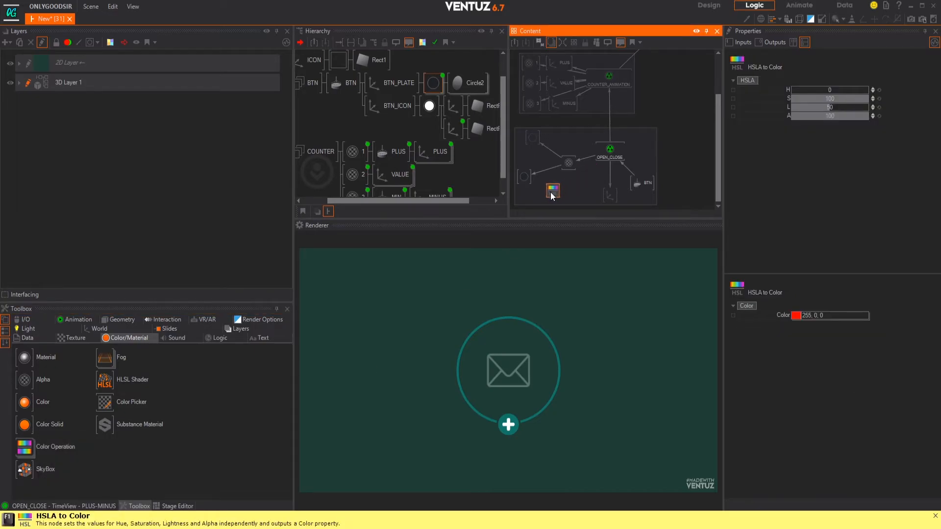
pyautogui.moveTo(828, 89); pyautogui.dragTo(855, 89)
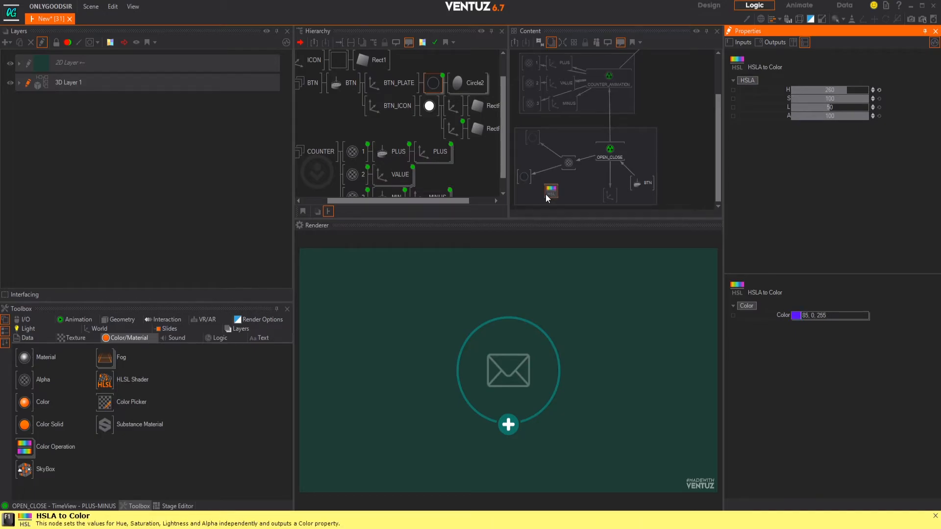
# - Bind the node's color output to the button plate material's base color and its hue to the OPEN_CLOSE animation
pyautogui.click(522, 179)
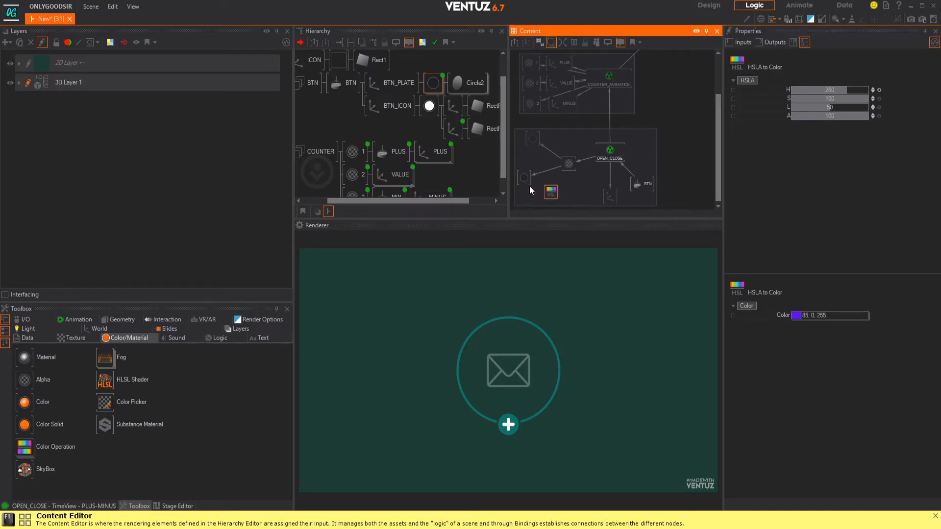
pyautogui.moveTo(796, 153); pyautogui.dragTo(552, 194)
pyautogui.click(552, 194)
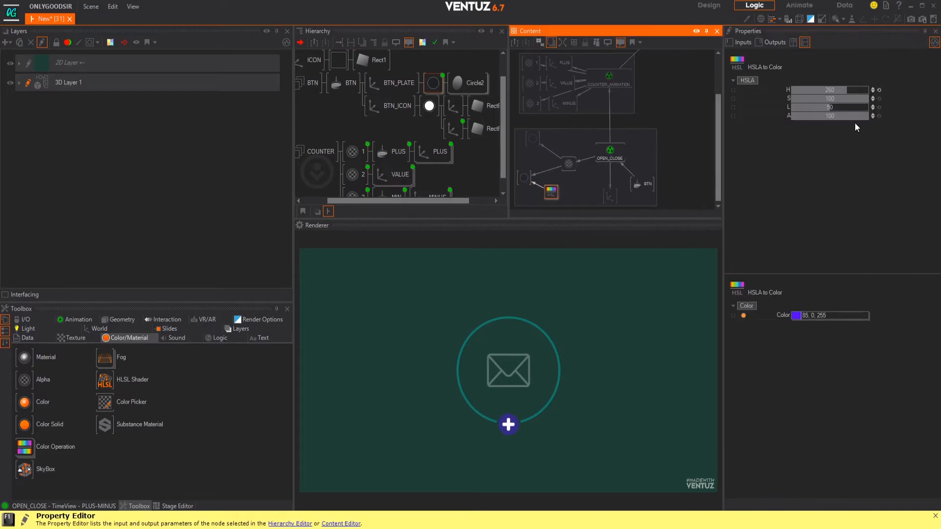
pyautogui.moveTo(786, 90); pyautogui.dragTo(609, 153)
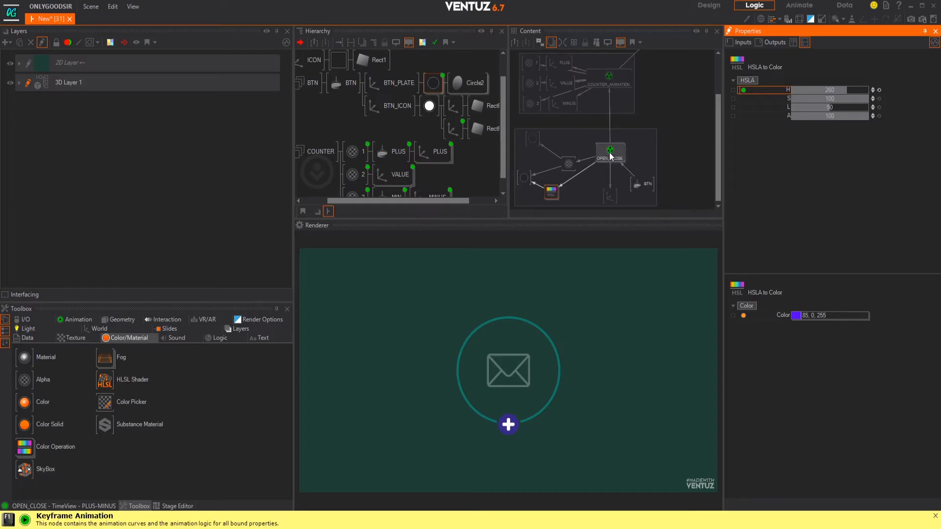
# - Set the HSLA hue to 160.9 at the PLUS state of OPEN_CLOSE and add a keyframe for it
pyautogui.click(70, 507)
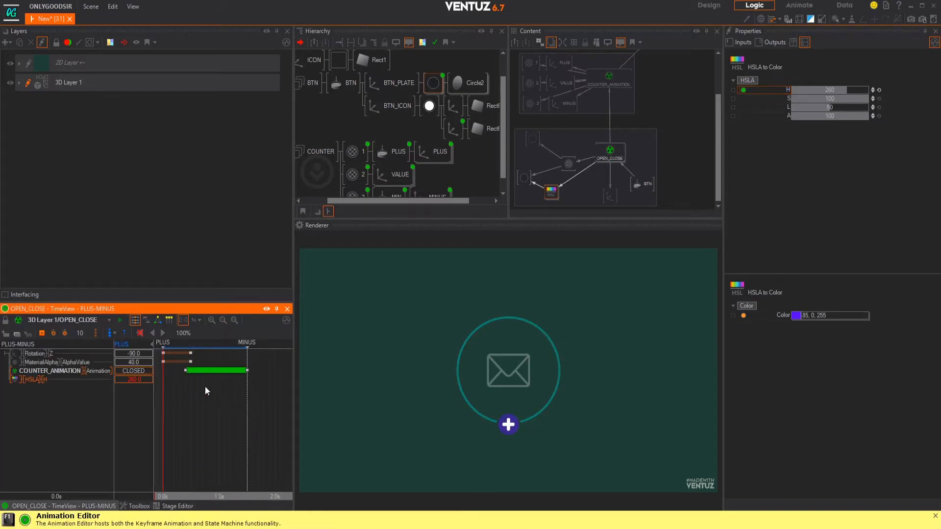
pyautogui.moveTo(152, 380); pyautogui.dragTo(247, 407)
pyautogui.click(42, 333)
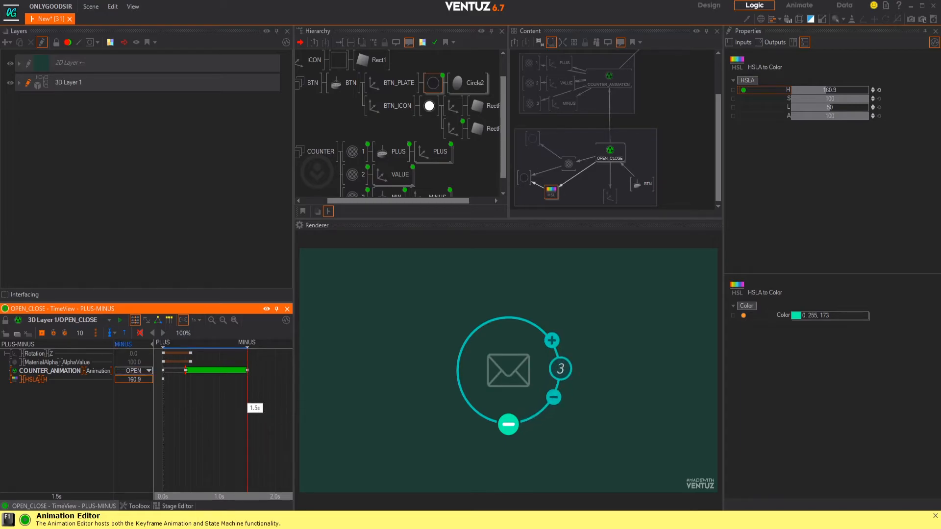
# - Set the HSLA hue to 0 at the MINUS state and add a keyframe for it
pyautogui.doubleClick(136, 380)
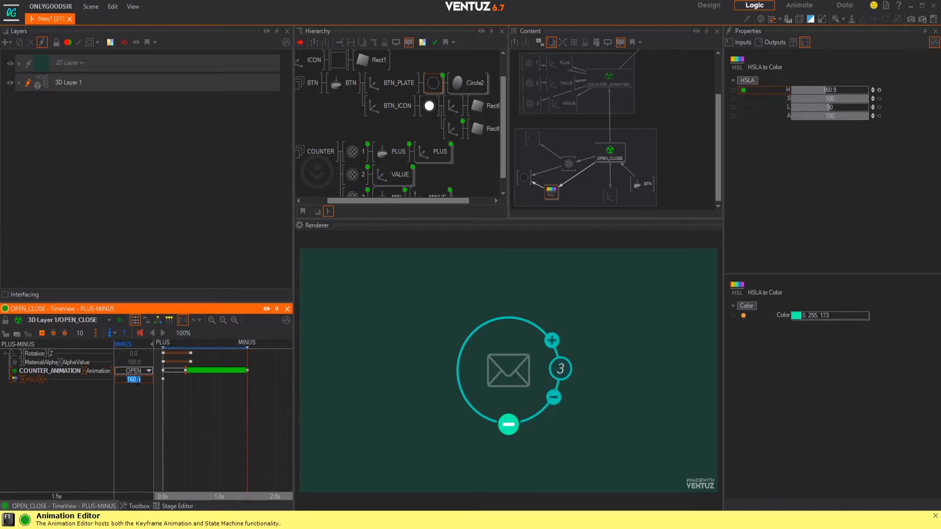
pyautogui.write('0')
pyautogui.press('Return')
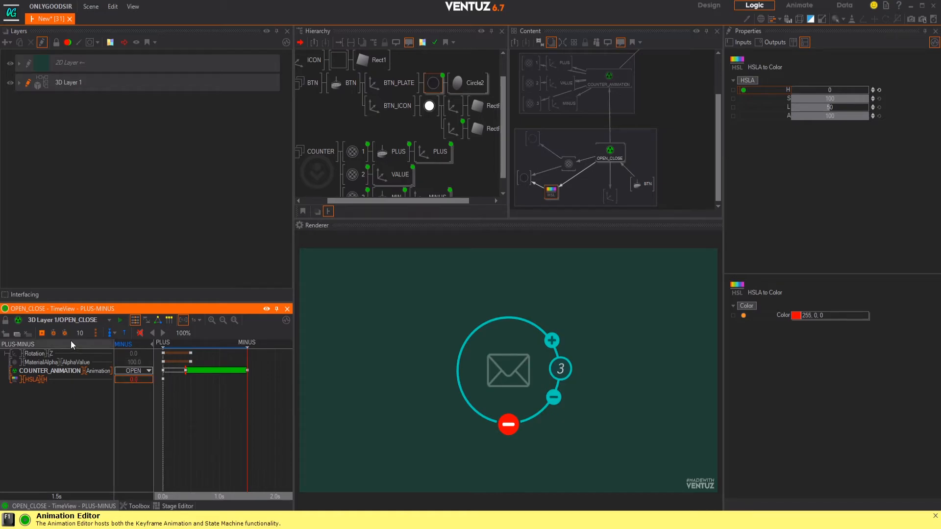
pyautogui.click(42, 333)
# - Move the zero-hue keyframe to position 1, just after PLUS, and preview the button's color change in both directions
pyautogui.moveTo(239, 420)
pyautogui.mouseDown()
pyautogui.moveTo(164, 424)
pyautogui.moveTo(202, 392)
pyautogui.moveTo(221, 417)
pyautogui.moveTo(236, 419)
pyautogui.mouseUp()
pyautogui.moveTo(248, 376); pyautogui.dragTo(163, 398)
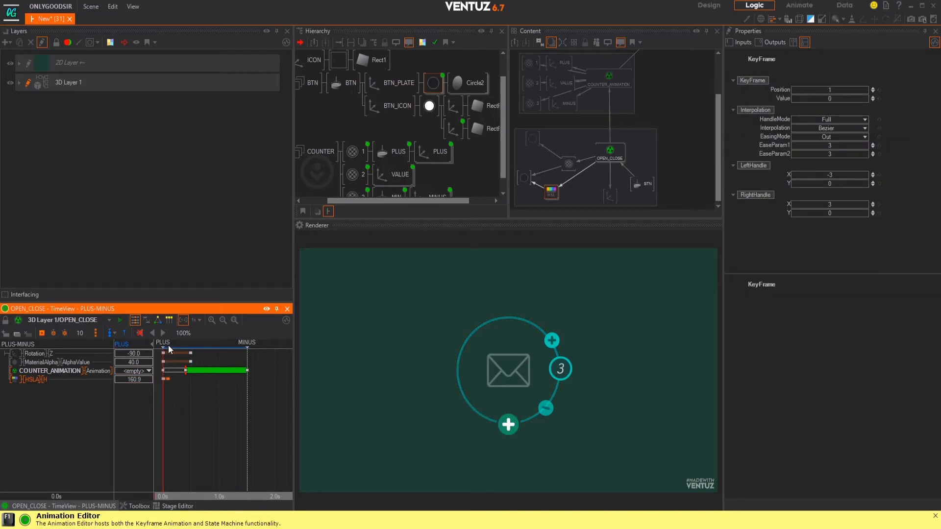
pyautogui.click(163, 332)
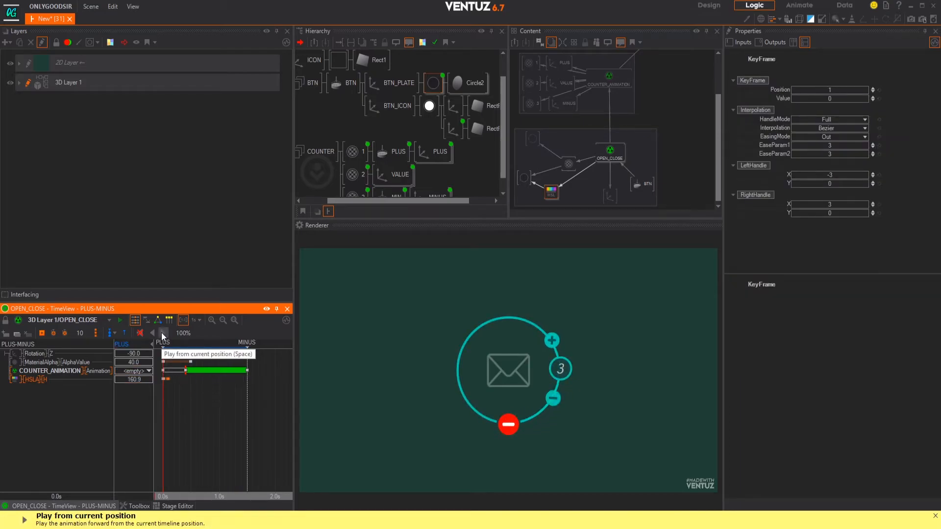
pyautogui.click(503, 427)
pyautogui.click(164, 415)
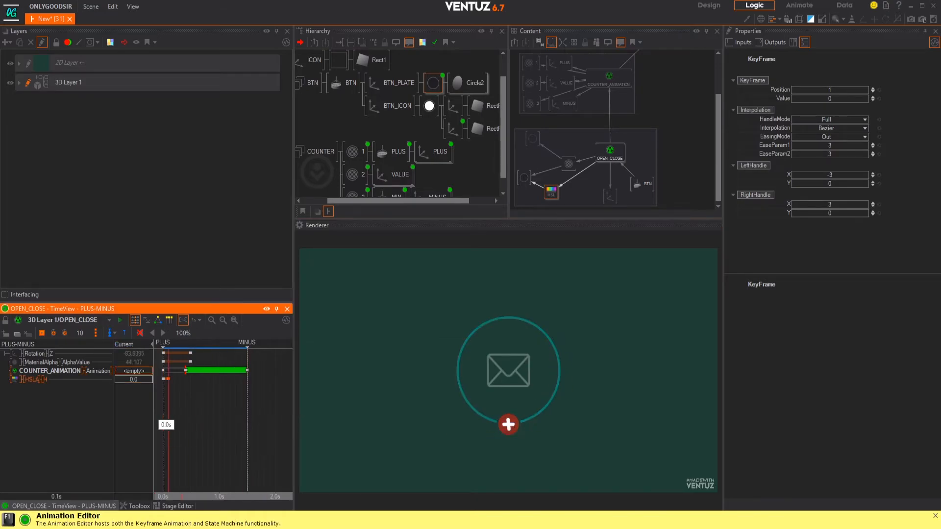
# - Test the ring's plus/minus button in the render and inspect the button plate material and the BTN touch node
pyautogui.click(507, 424)
pyautogui.click(511, 427)
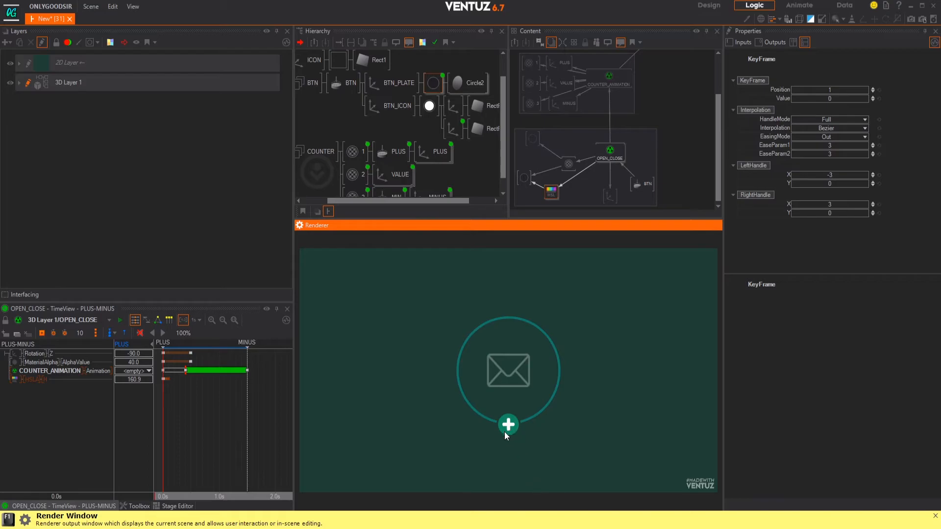
pyautogui.click(433, 84)
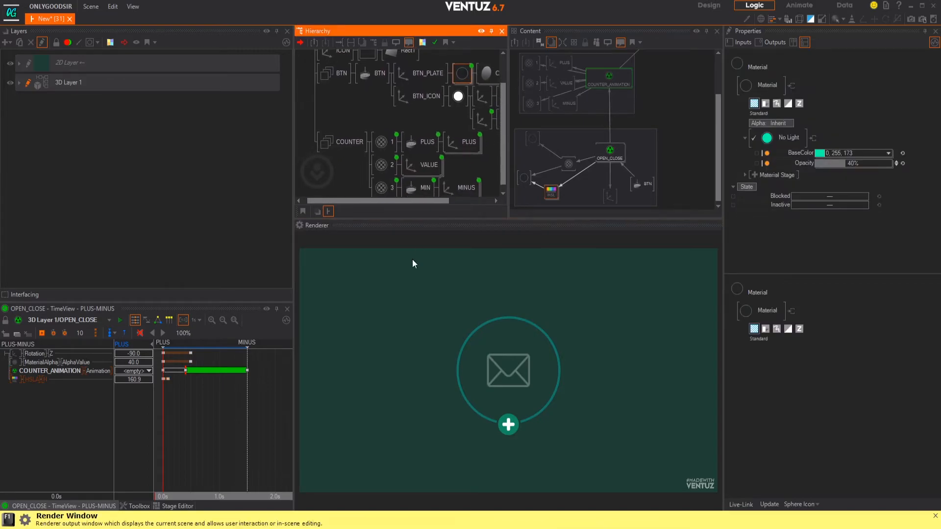
pyautogui.click(512, 428)
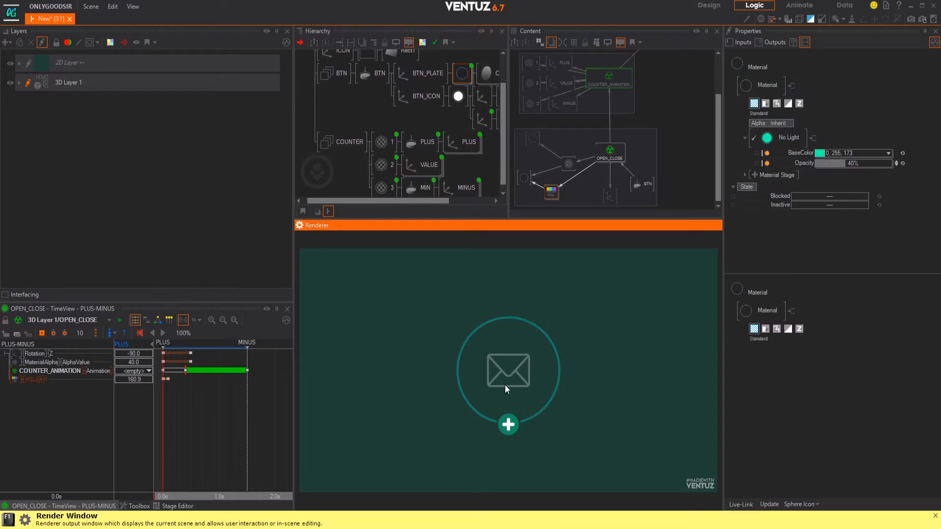
pyautogui.click(378, 72)
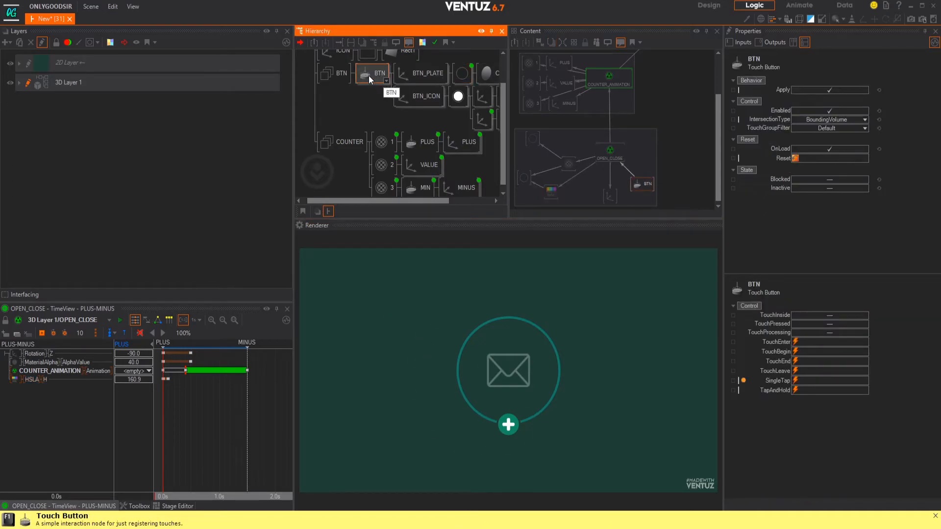
# - Add an Axis node as a new branch under the BTN touch button, below BTN_ICON
pyautogui.click(136, 506)
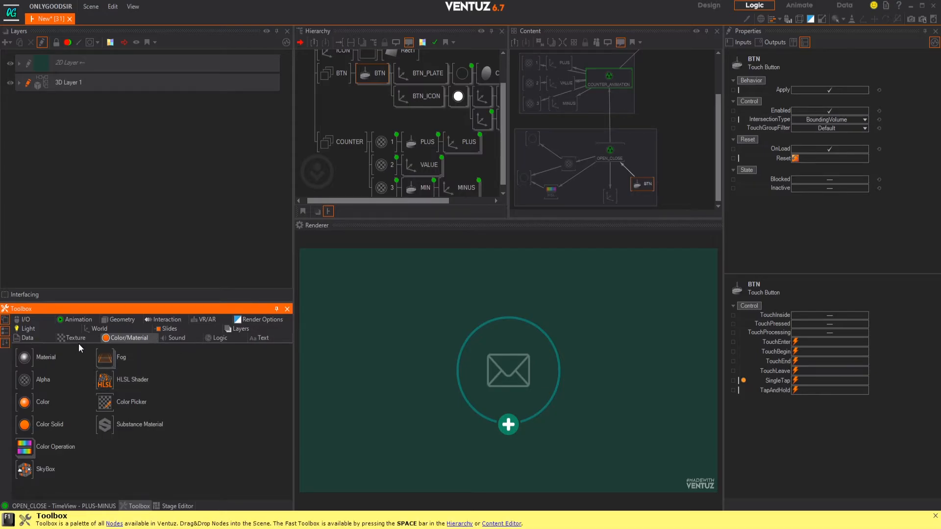
pyautogui.click(507, 430)
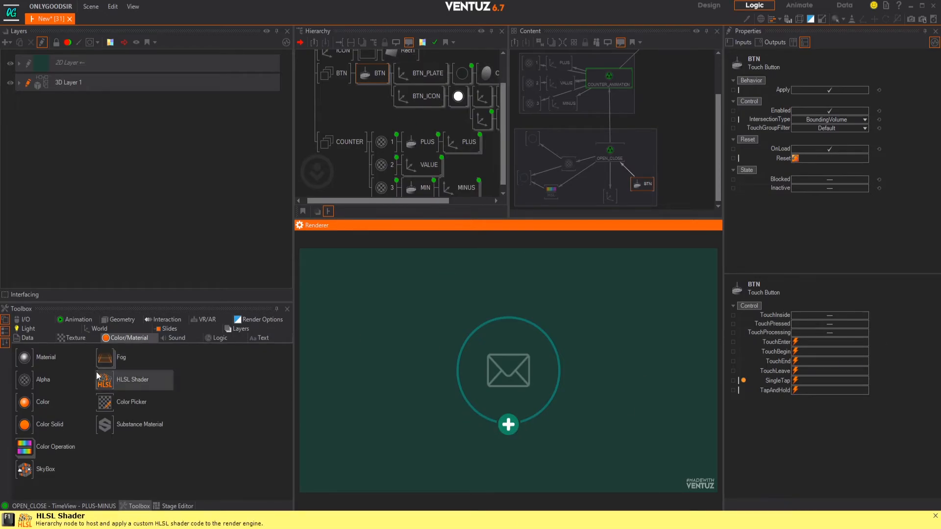
pyautogui.click(93, 330)
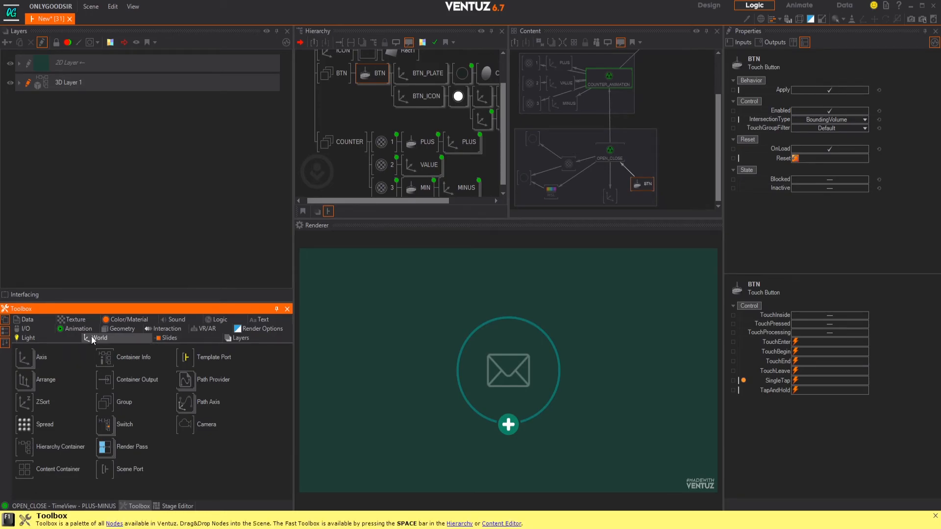
pyautogui.moveTo(24, 359)
pyautogui.mouseDown()
pyautogui.moveTo(167, 332)
pyautogui.moveTo(398, 98)
pyautogui.moveTo(374, 76)
pyautogui.moveTo(391, 77)
pyautogui.moveTo(394, 116)
pyautogui.moveTo(409, 110)
pyautogui.moveTo(398, 117)
pyautogui.mouseUp()
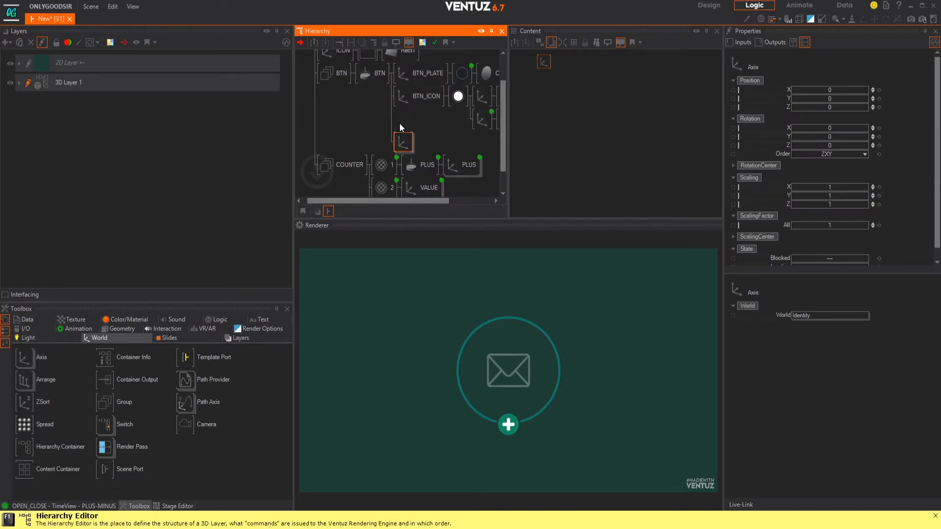
# - Attach a Volume geometry node to the new axis under BTN
pyautogui.click(153, 330)
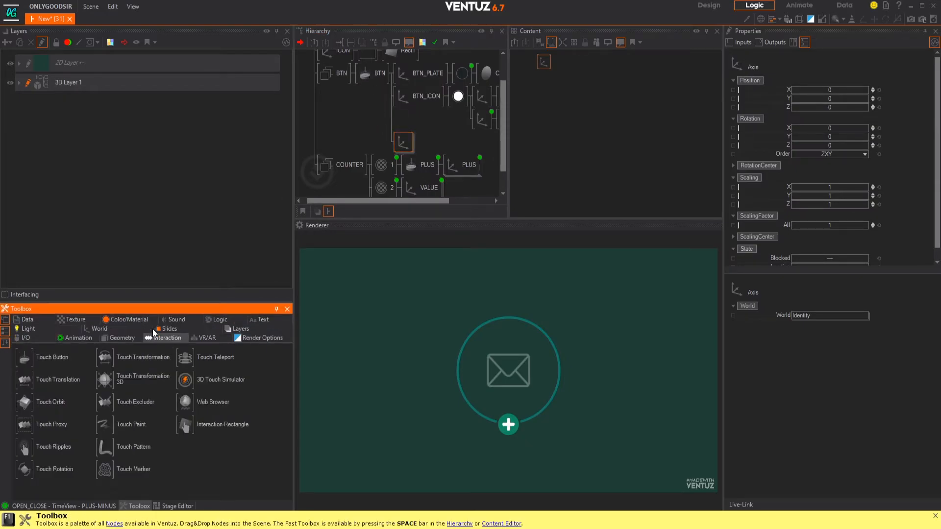
pyautogui.click(111, 337)
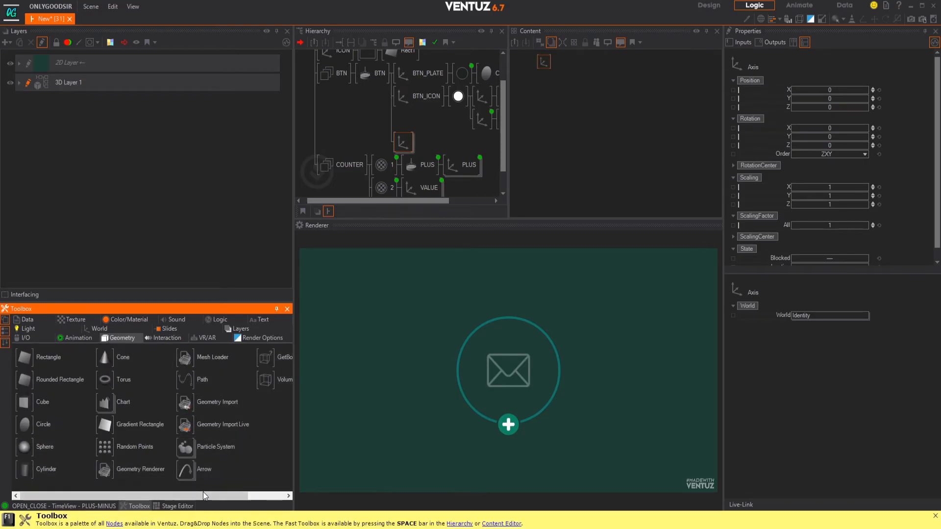
pyautogui.moveTo(132, 495); pyautogui.dragTo(166, 495)
pyautogui.moveTo(225, 381); pyautogui.dragTo(426, 142)
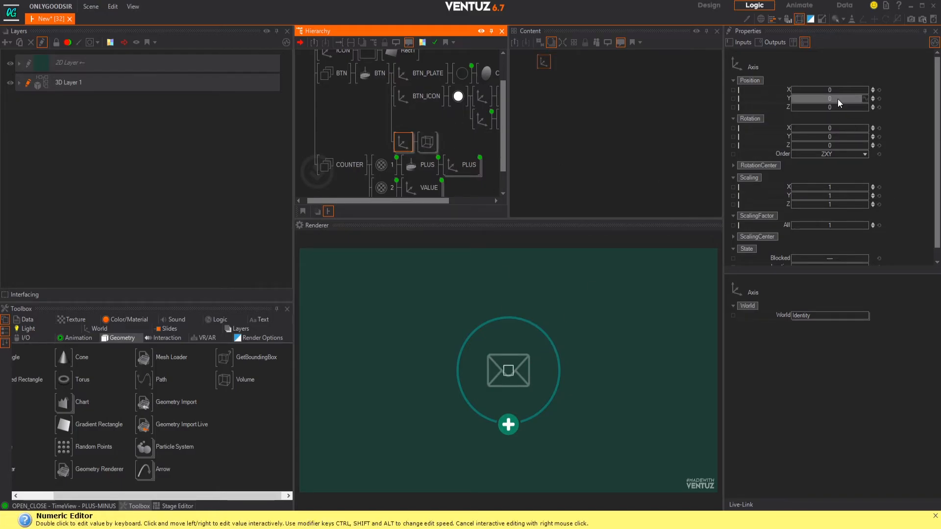
# - Set the volume axis's Y position to -5.5 and its overall scaling factor to 2.44 to cover the button
pyautogui.moveTo(836, 98); pyautogui.dragTo(829, 99)
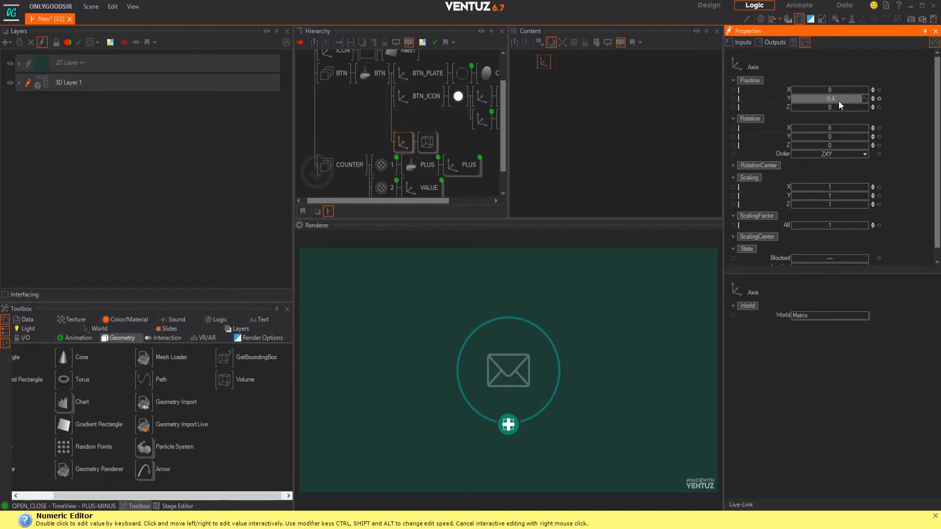
pyautogui.doubleClick(838, 101)
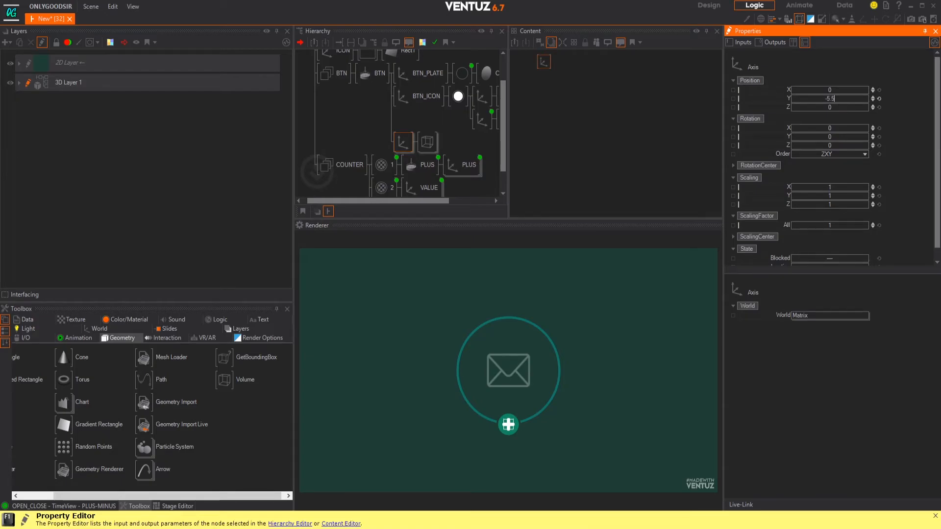
pyautogui.press('Return')
pyautogui.moveTo(843, 226); pyautogui.dragTo(865, 228)
# - Test opening and closing the counter with the button's enlarged touch area
pyautogui.click(510, 431)
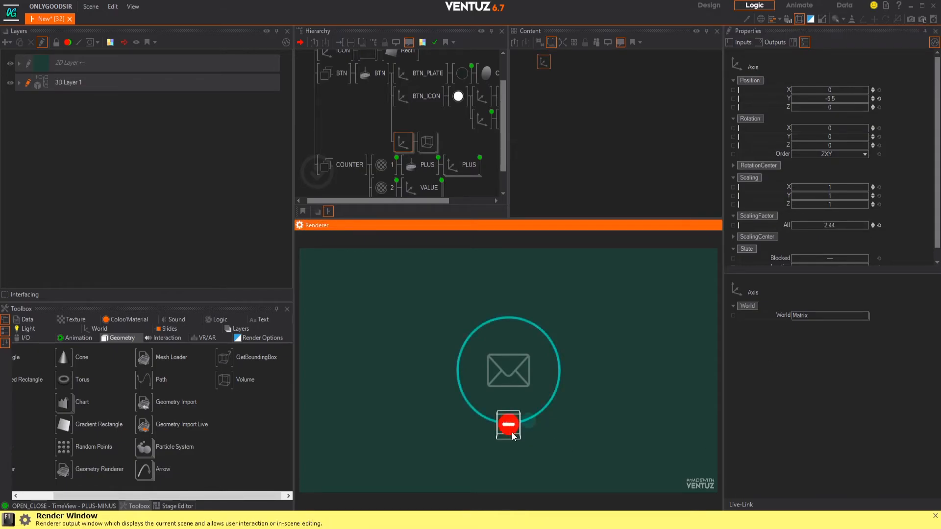
pyautogui.click(511, 432)
pyautogui.click(511, 433)
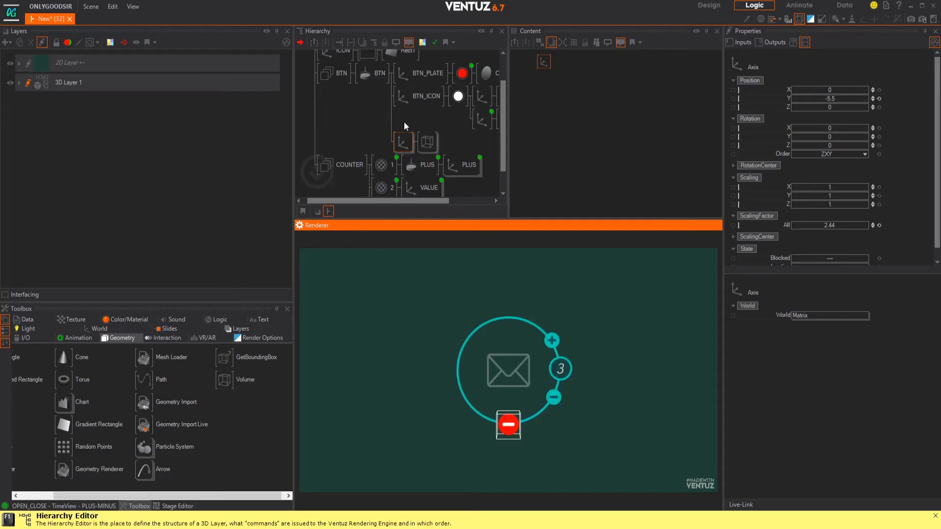
# - Check the IntersectionType options of the BTN touch button without changing BoundingVolume
pyautogui.click(373, 74)
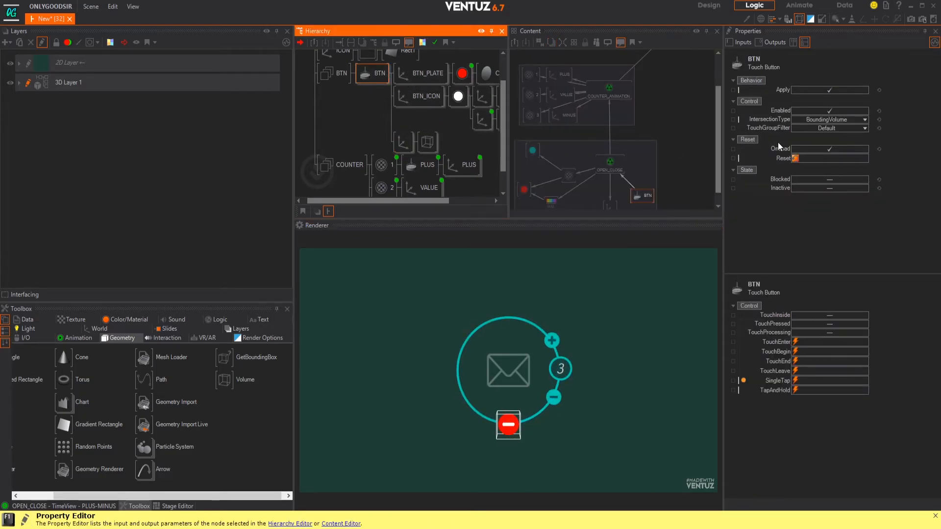
pyautogui.click(848, 120)
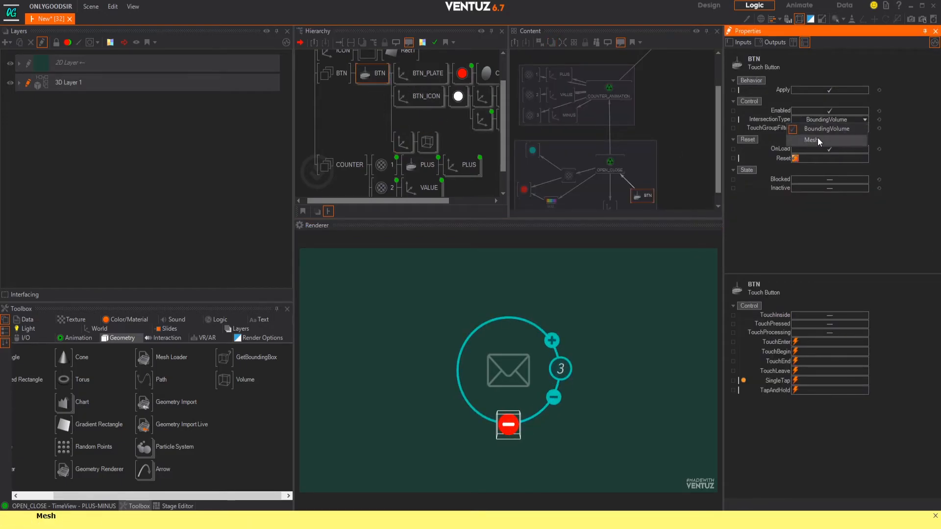
pyautogui.click(907, 115)
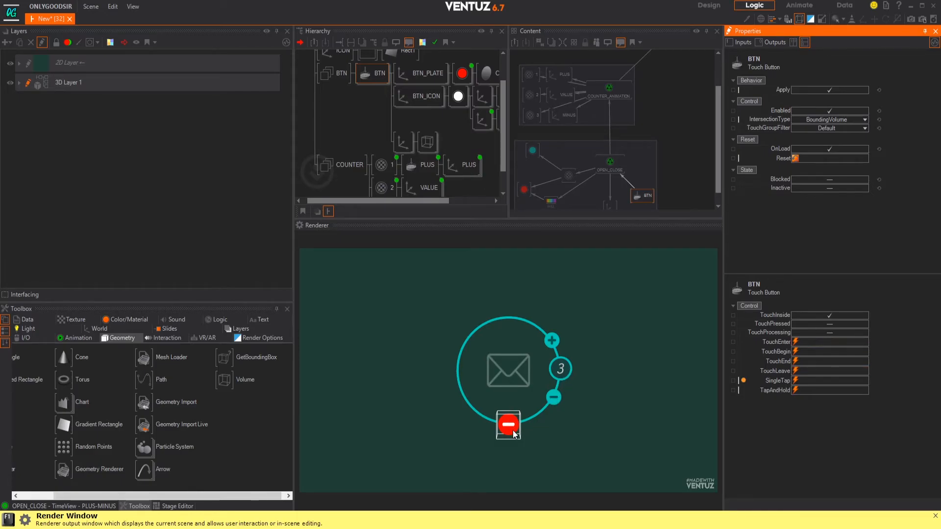
# - Select the volume's axis and toggle the ring button repeatedly in the render to check its touch response
pyautogui.click(403, 142)
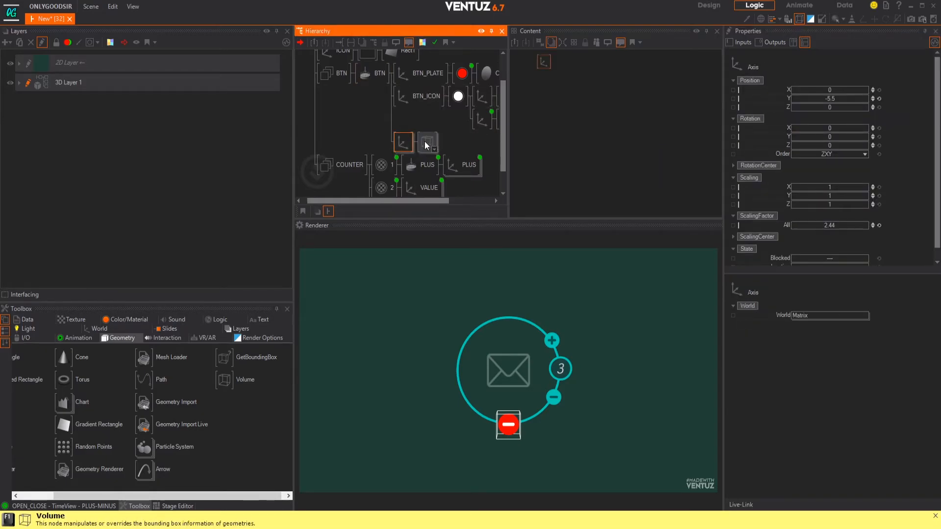
pyautogui.click(510, 428)
pyautogui.click(509, 426)
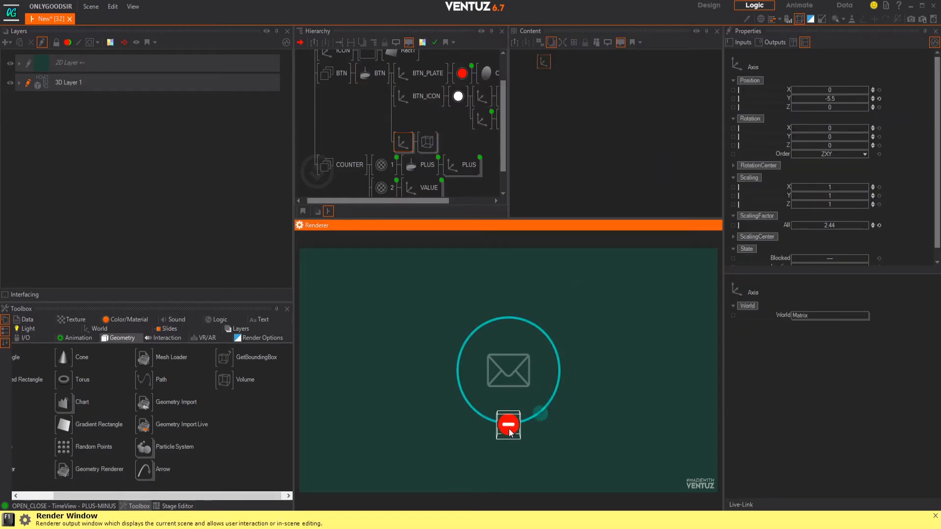
pyautogui.click(508, 425)
pyautogui.click(509, 426)
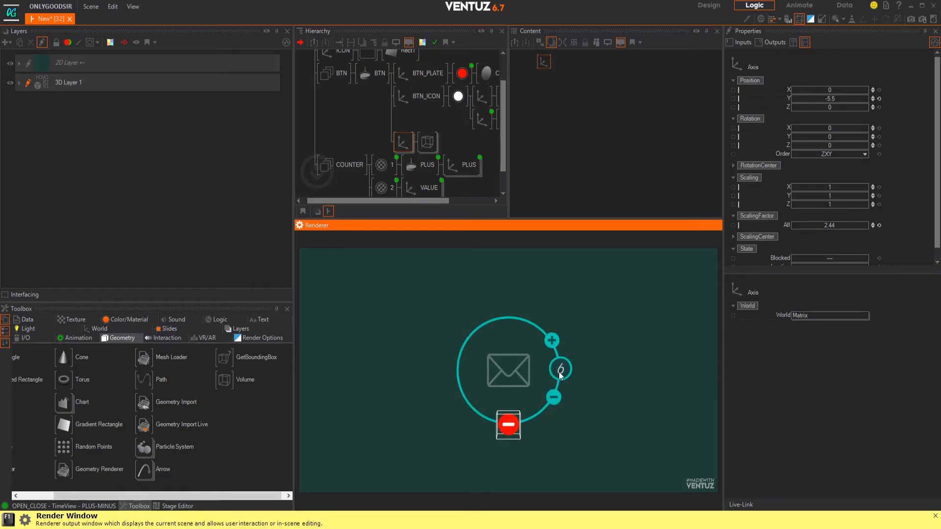
pyautogui.click(508, 428)
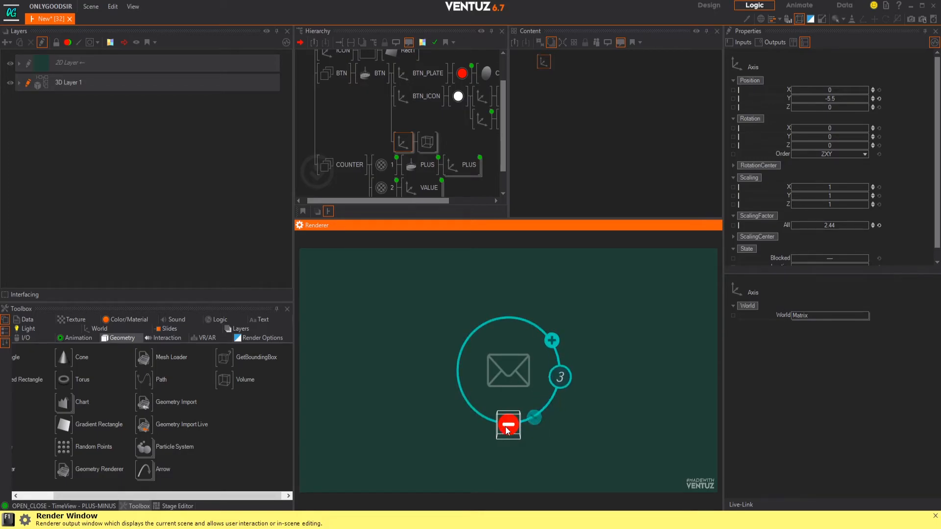
pyautogui.click(509, 428)
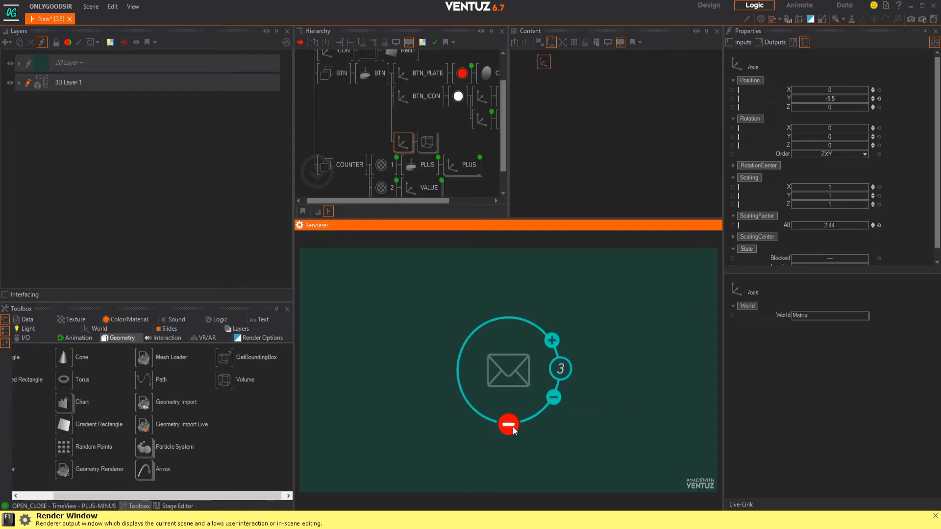
# - Lower the saturation of the HSLA to Color node driving the button plate to about 59
pyautogui.click(461, 82)
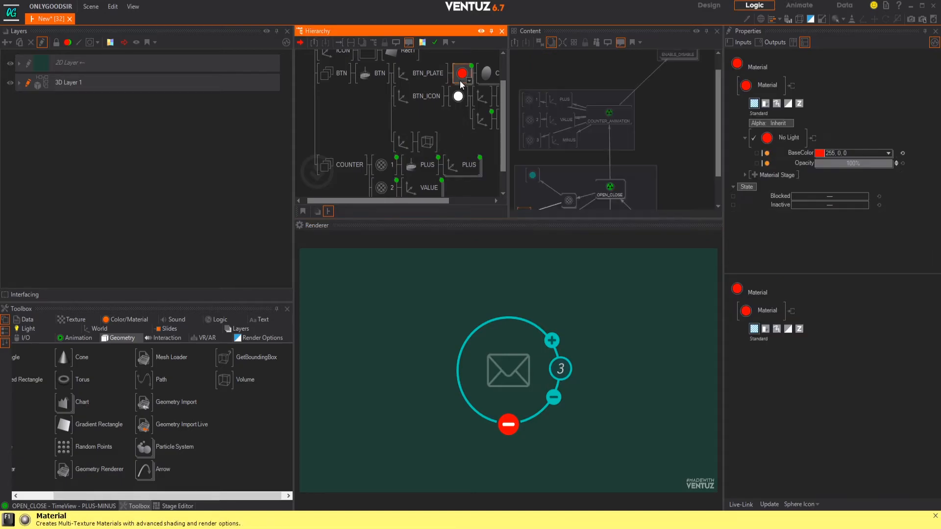
pyautogui.scroll(-2, 613, 147)
pyautogui.click(559, 190)
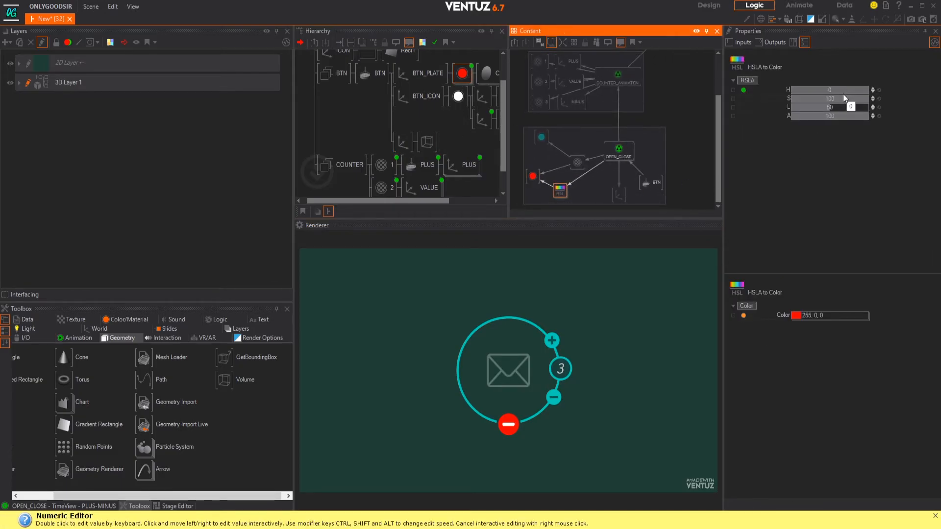
pyautogui.moveTo(843, 97); pyautogui.dragTo(833, 101)
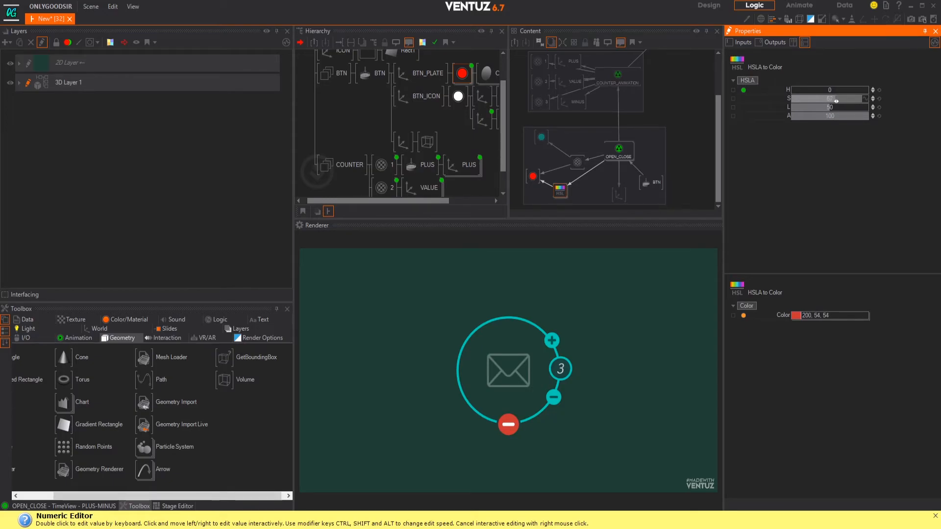
# - Preview the softened button colors in both the plus and minus states by toggling the counter several times
pyautogui.click(513, 428)
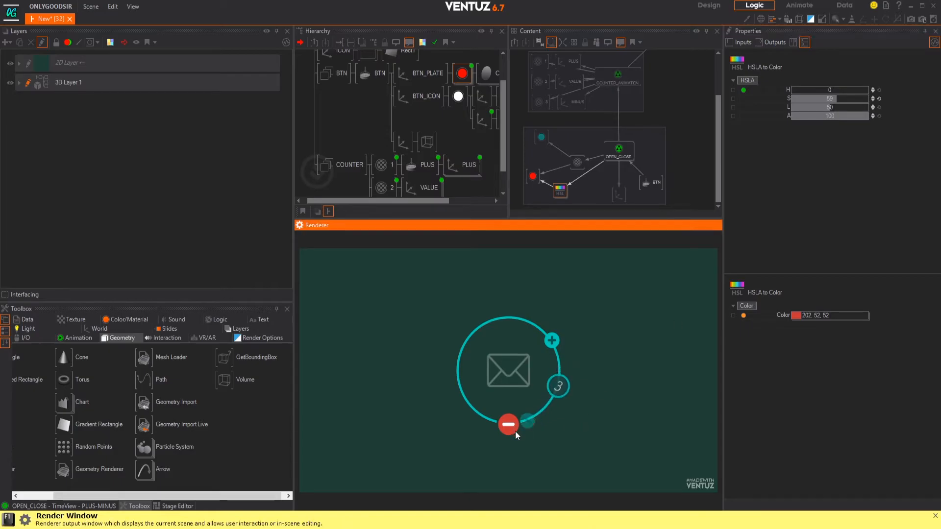
pyautogui.click(510, 430)
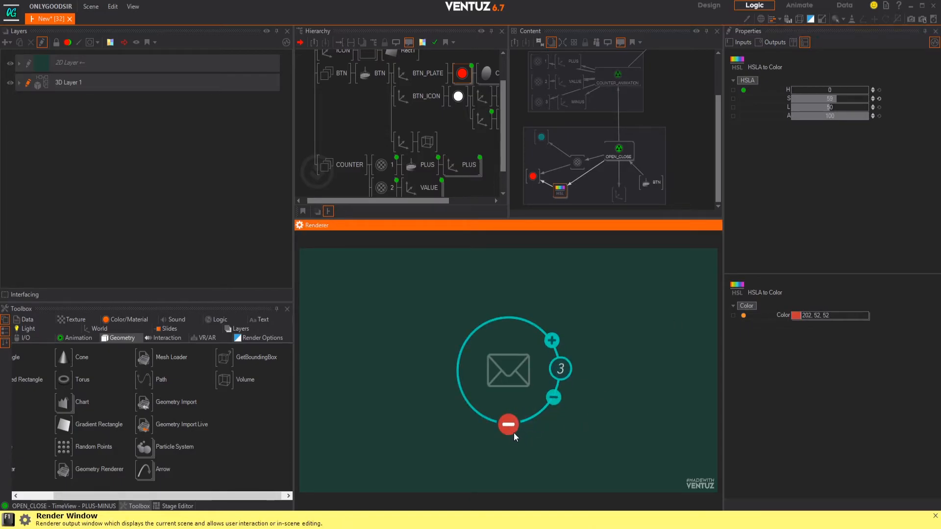
pyautogui.click(510, 432)
pyautogui.click(511, 426)
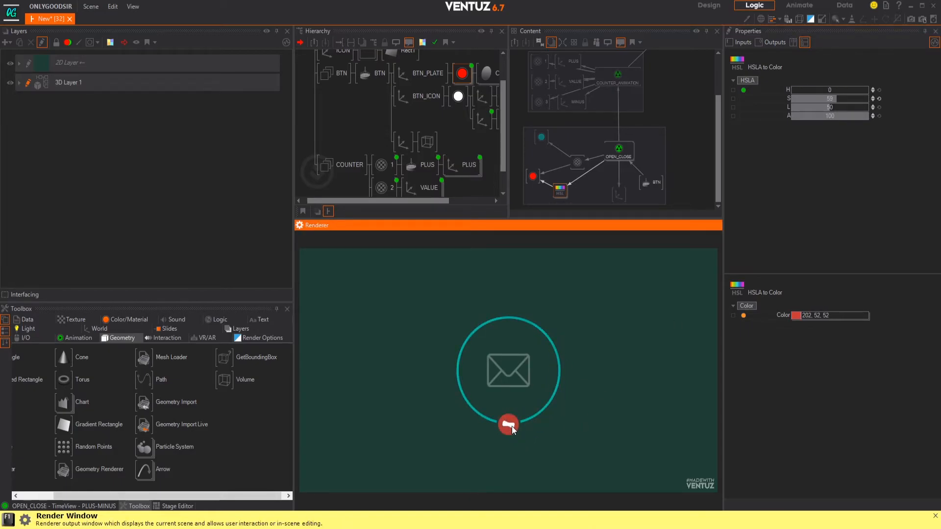
pyautogui.click(509, 426)
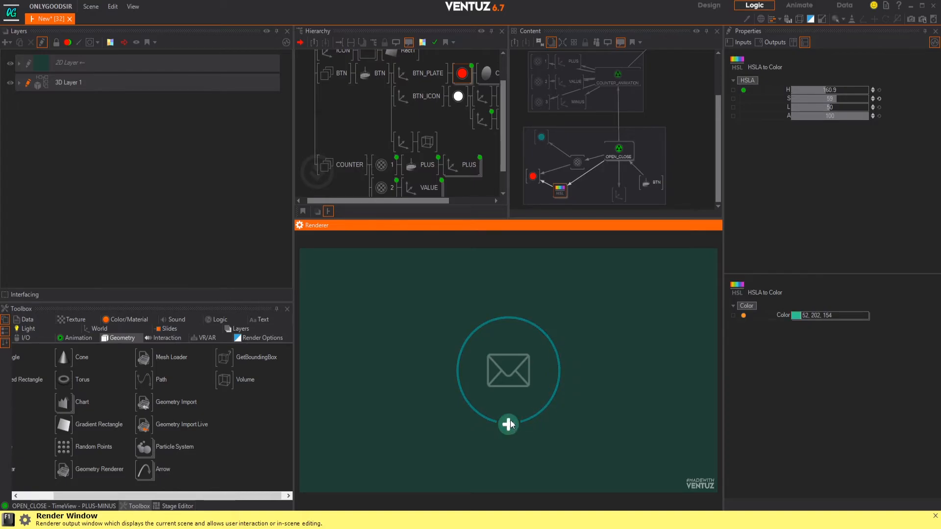
pyautogui.click(509, 426)
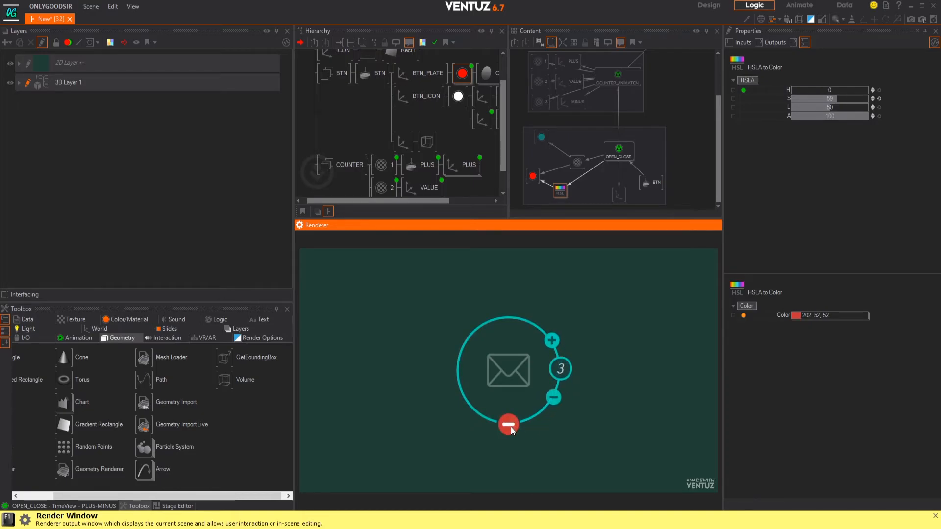
pyautogui.click(509, 425)
pyautogui.click(510, 426)
# - Change the counter value with its minus button, and close and reopen the counter to check whether the value resets
pyautogui.click(553, 398)
pyautogui.click(552, 400)
pyautogui.click(552, 399)
pyautogui.click(510, 428)
pyautogui.click(509, 429)
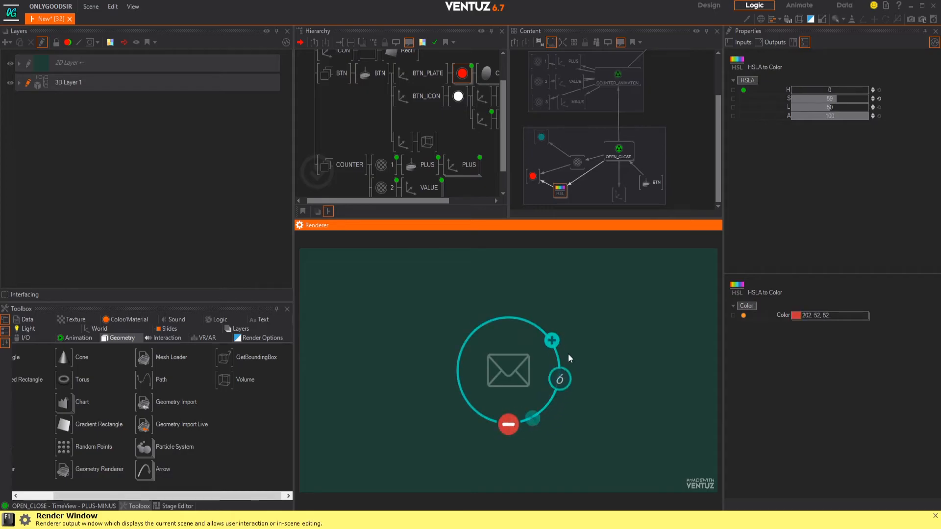
# - Bind the Counter node's Reset method to an event of the BTN touch button
pyautogui.moveTo(442, 143); pyautogui.dragTo(389, 183, button='middle')
pyautogui.moveTo(613, 87); pyautogui.dragTo(604, 144, button='middle')
pyautogui.click(677, 67)
pyautogui.moveTo(599, 87); pyautogui.dragTo(602, 97, button='middle')
pyautogui.click(612, 76)
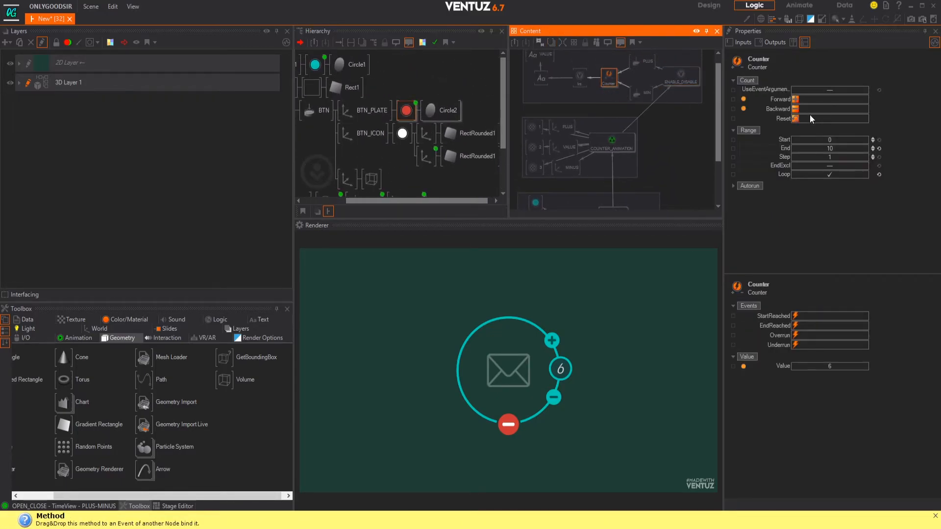
pyautogui.scroll(-3, 648, 186)
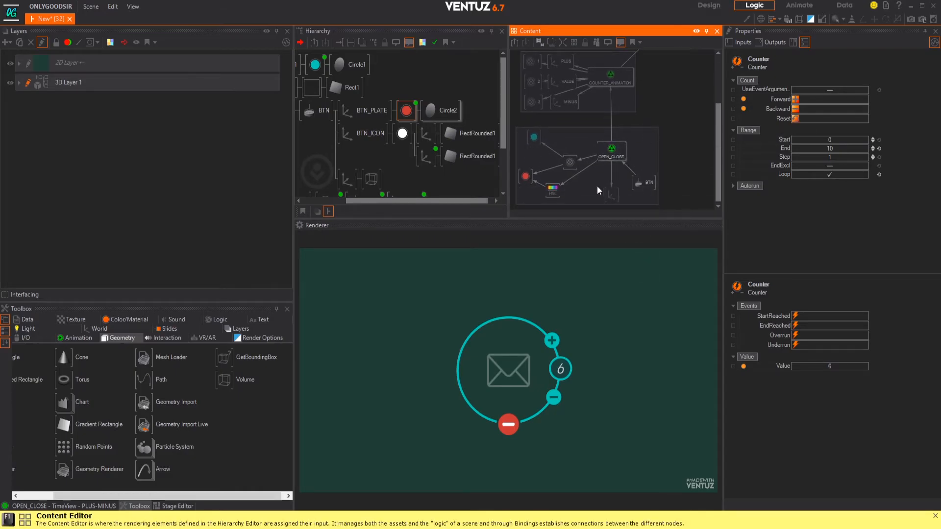
pyautogui.moveTo(794, 119); pyautogui.dragTo(651, 185)
pyautogui.click(691, 201)
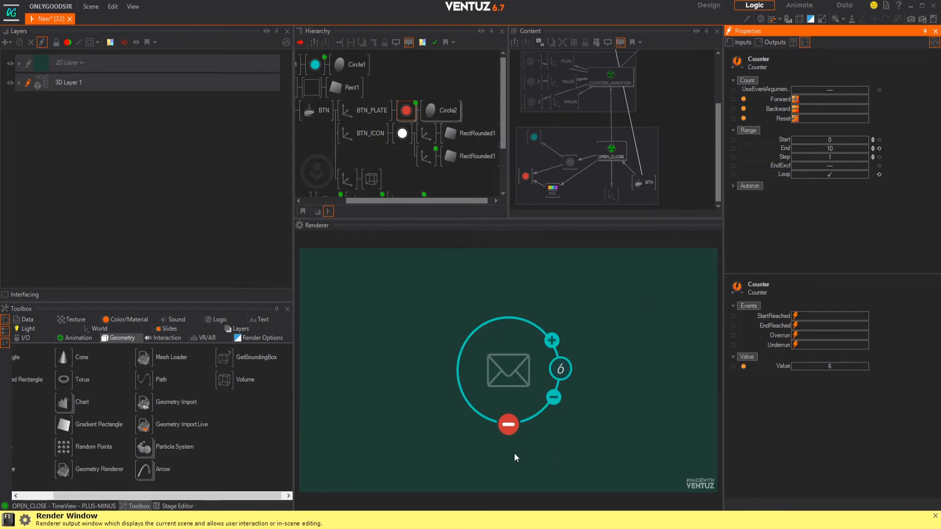
# - Raise the counter with its plus button and repeatedly close and reopen the widget to test the reset
pyautogui.click(507, 423)
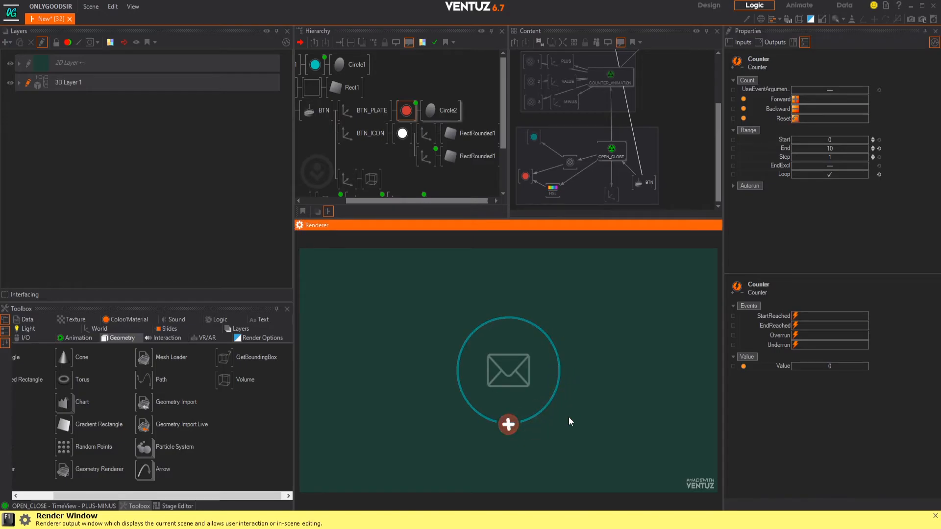
pyautogui.click(553, 340)
pyautogui.click(553, 340)
pyautogui.click(553, 340)
pyautogui.click(553, 340)
pyautogui.click(553, 340)
pyautogui.click(553, 340)
pyautogui.click(508, 424)
pyautogui.click(509, 421)
pyautogui.click(507, 426)
pyautogui.click(507, 426)
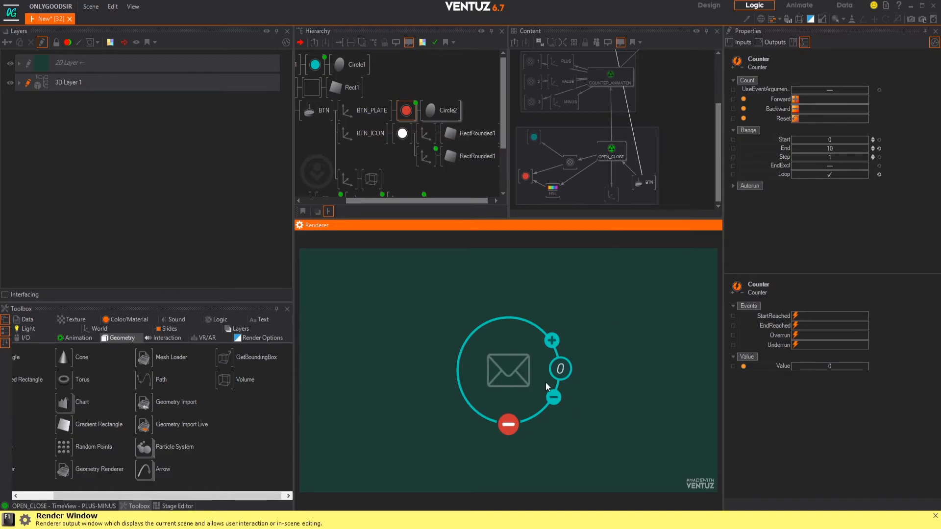
# - Insert a Logic Event node between the BTN touch button and the Counter node's Reset method
pyautogui.click(700, 143)
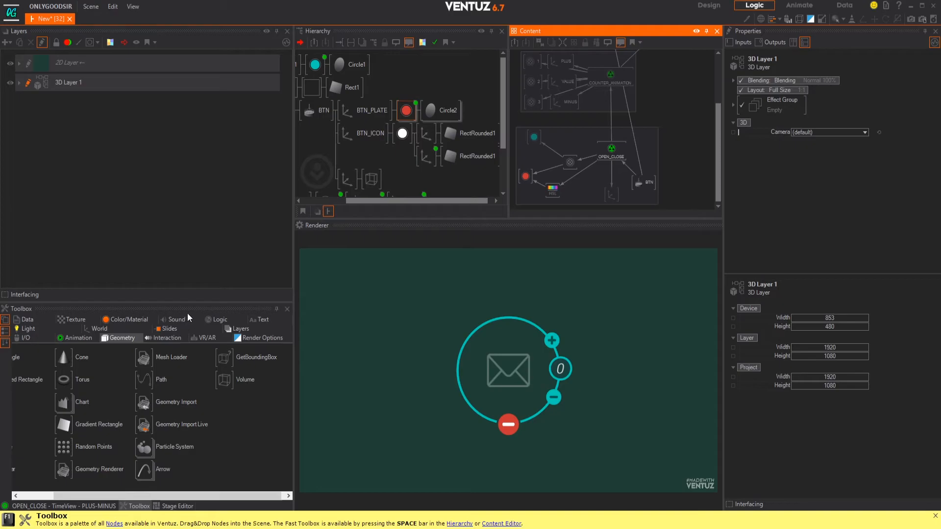
pyautogui.click(216, 320)
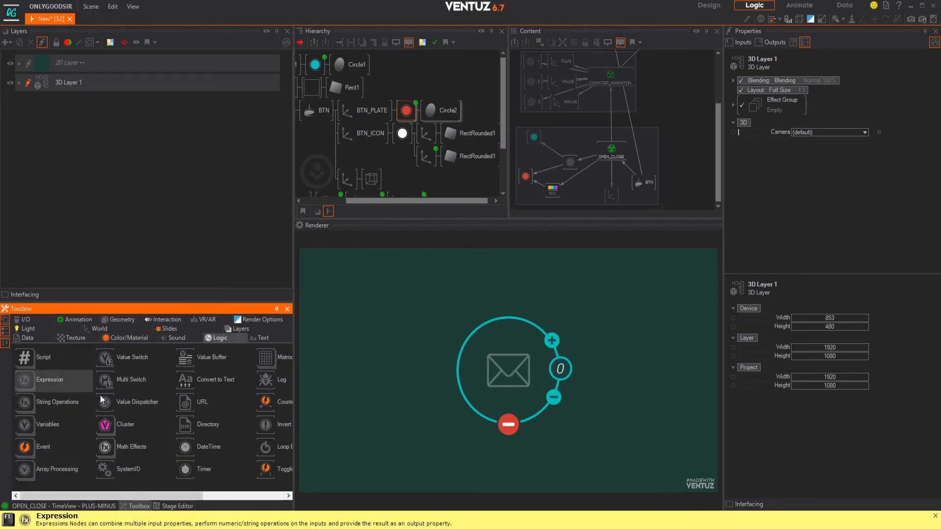
pyautogui.click(23, 421)
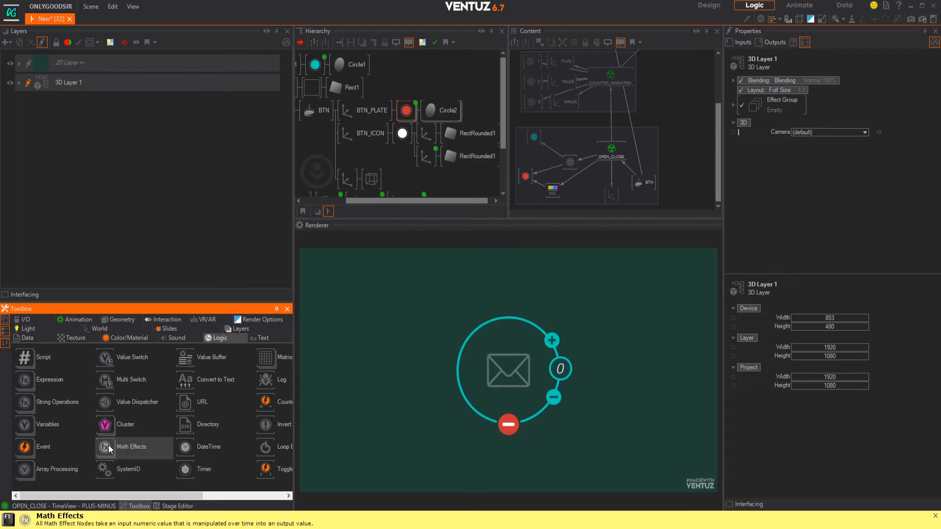
pyautogui.click(104, 446)
pyautogui.click(89, 453)
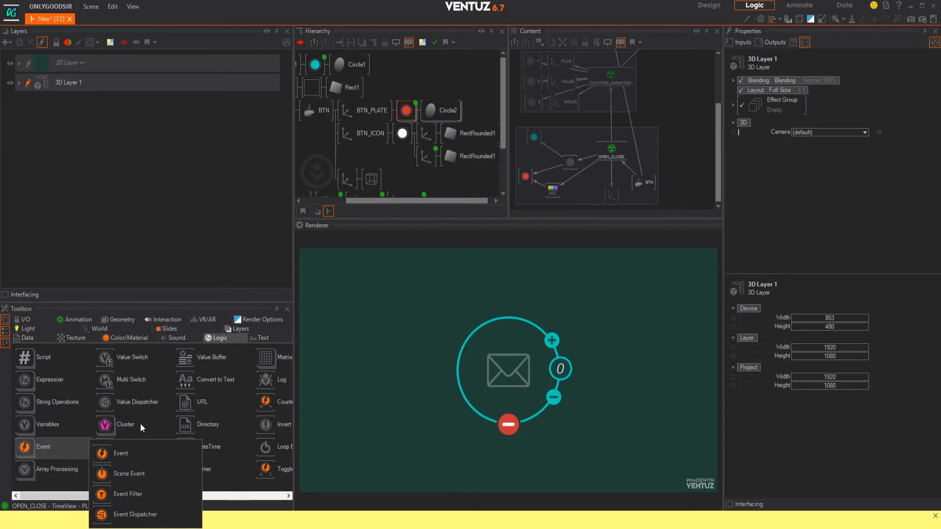
pyautogui.click(107, 450)
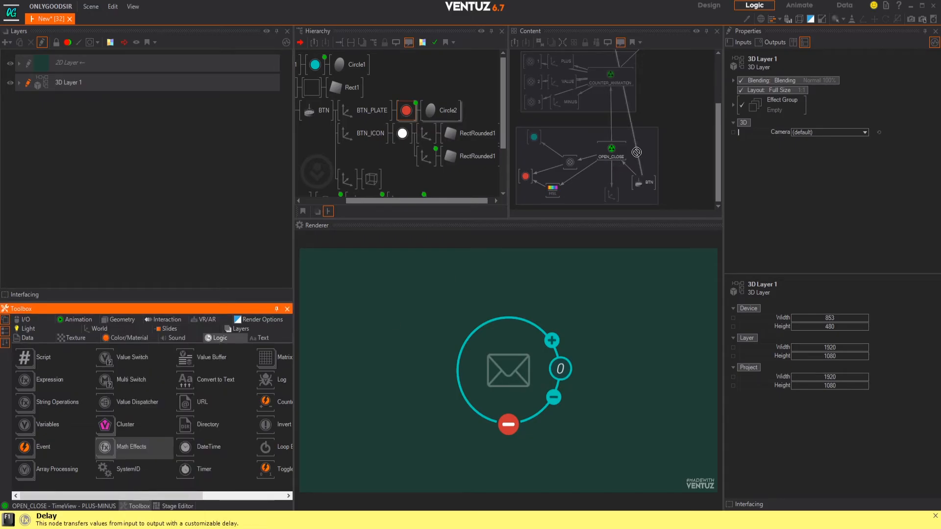
pyautogui.click(120, 448)
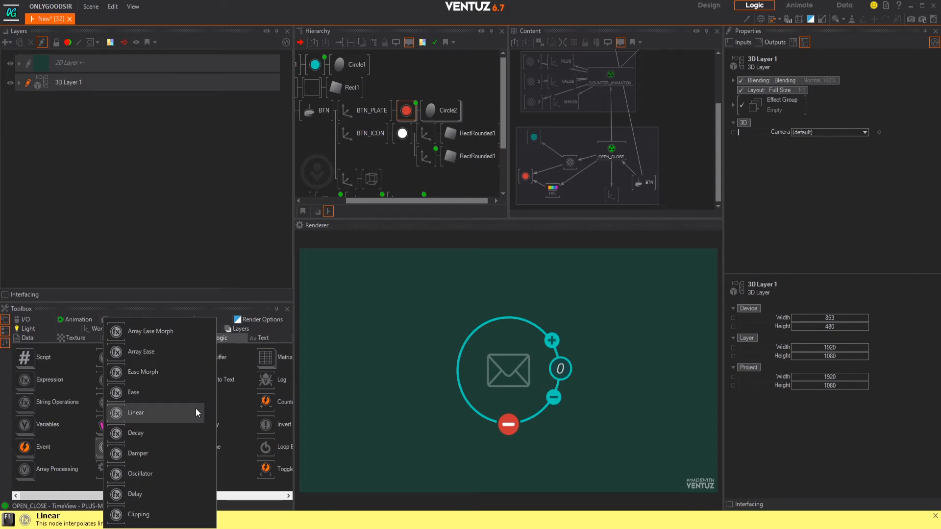
pyautogui.moveTo(642, 152); pyautogui.dragTo(642, 155)
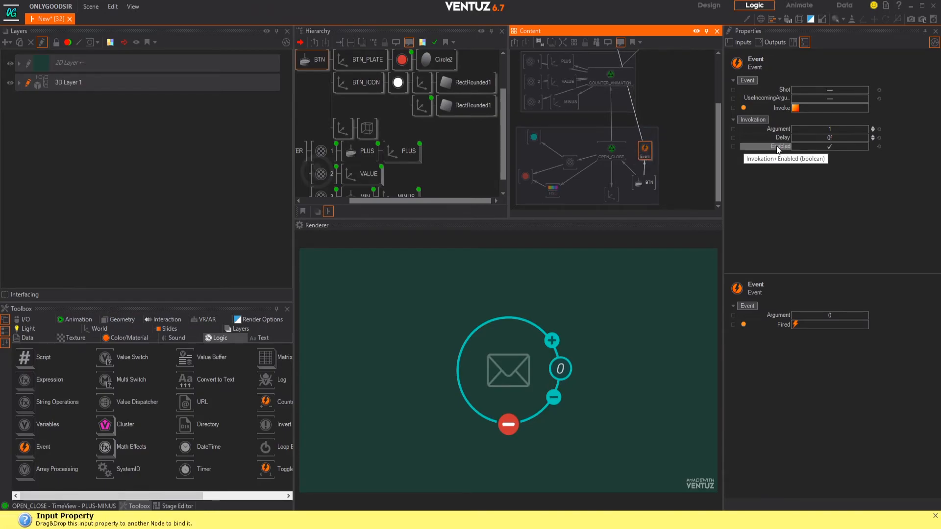
# - Try a 15-frame delay on the Event node and preview the counter reset by toggling the widget
pyautogui.doubleClick(833, 137)
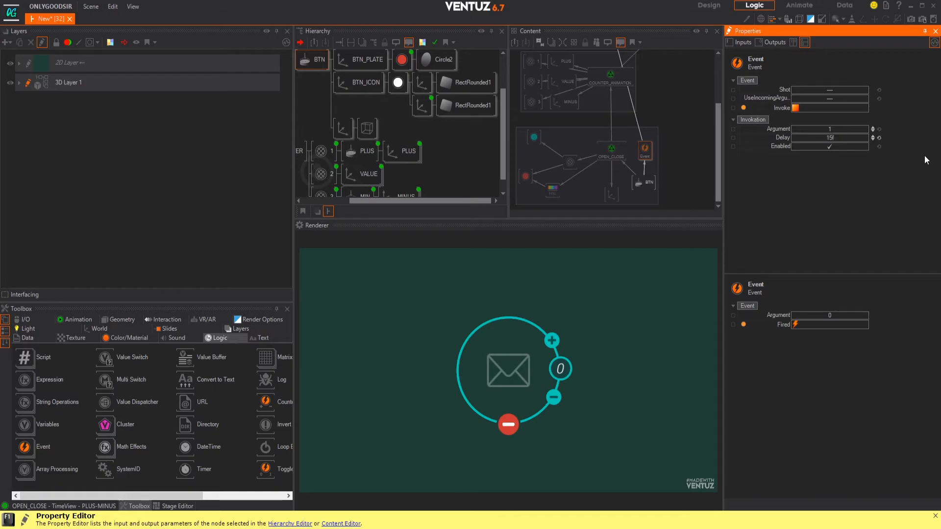
pyautogui.click(510, 424)
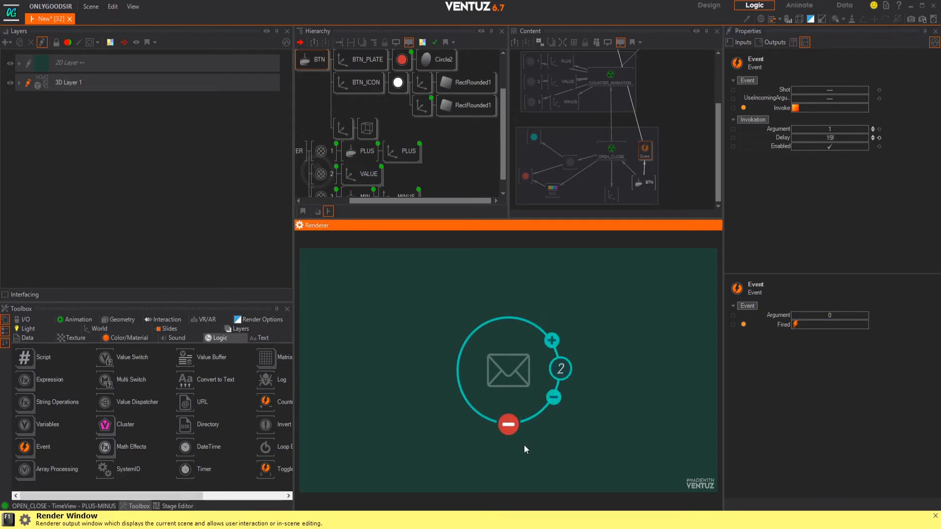
pyautogui.click(508, 424)
# - Set the Event node's delay to 60 frames
pyautogui.click(847, 137)
pyautogui.doubleClick(848, 137)
pyautogui.write('60')
pyautogui.press('Return')
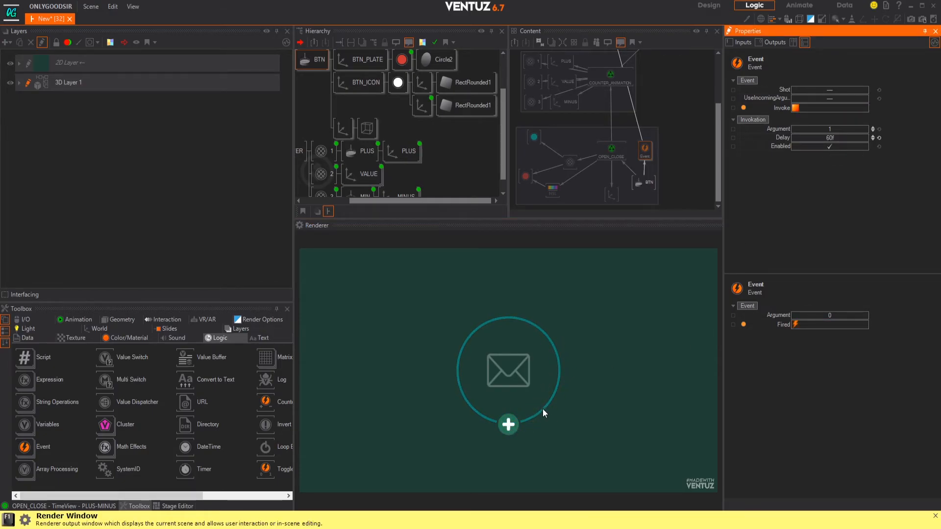
# - Raise the counter, then close and reopen the widget to test the 60-frame reset delay
pyautogui.click(509, 423)
pyautogui.click(553, 342)
pyautogui.click(553, 342)
pyautogui.click(507, 425)
pyautogui.click(507, 425)
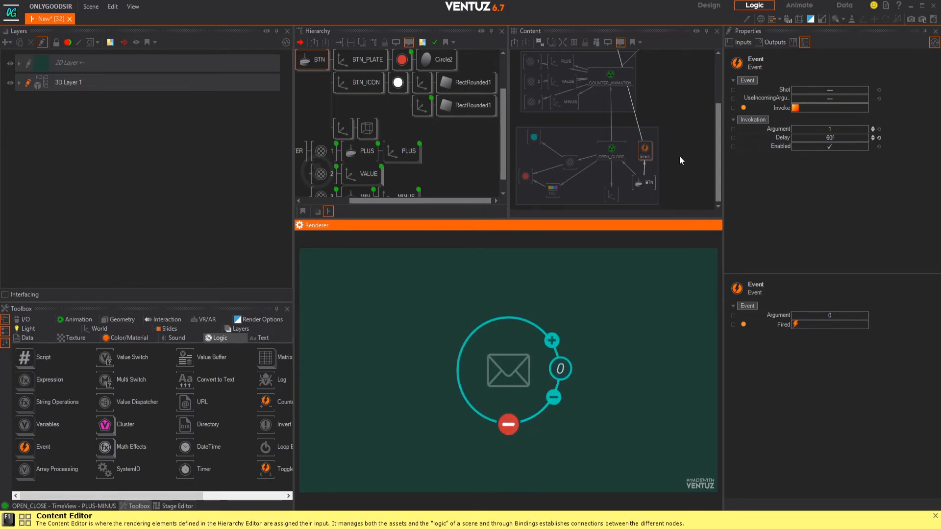
# - Rename the Event node DELAY
pyautogui.doubleClick(647, 158)
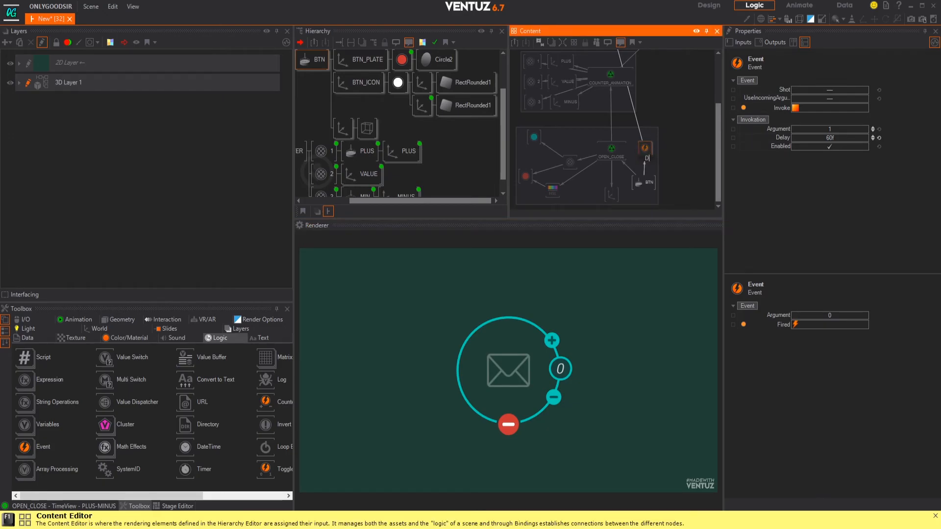
pyautogui.write('DELAY')
pyautogui.press('Return')
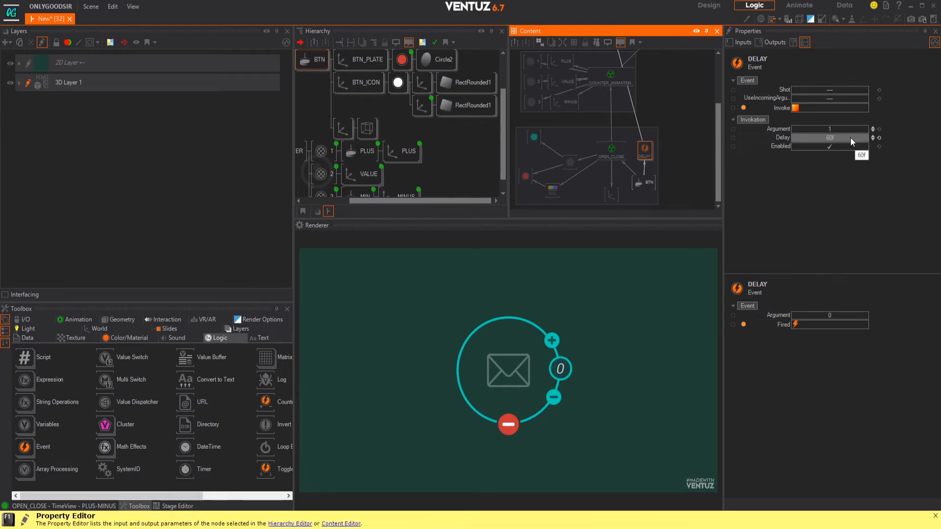
# - Review the DELAY node's link to the Counter, and raise the counter and close the widget to check the delayed reset
pyautogui.scroll(3, 592, 92)
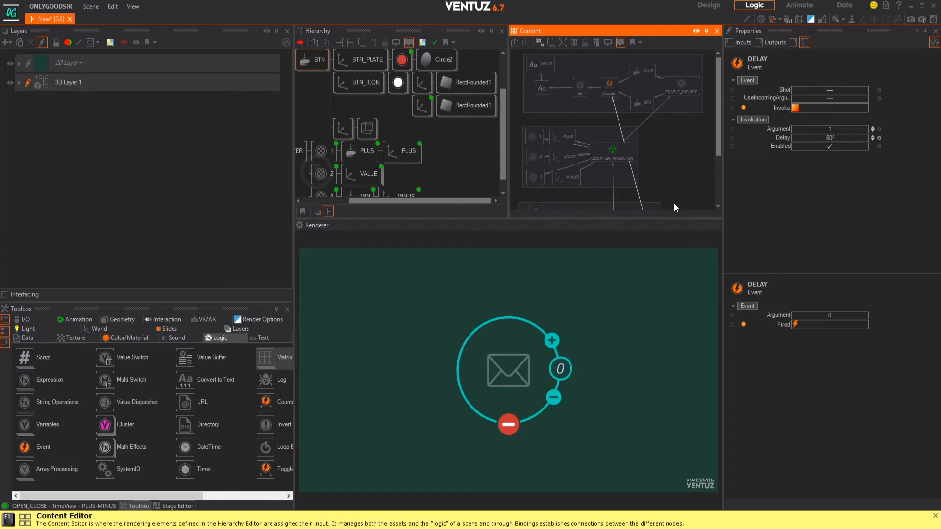
pyautogui.scroll(-2, 674, 203)
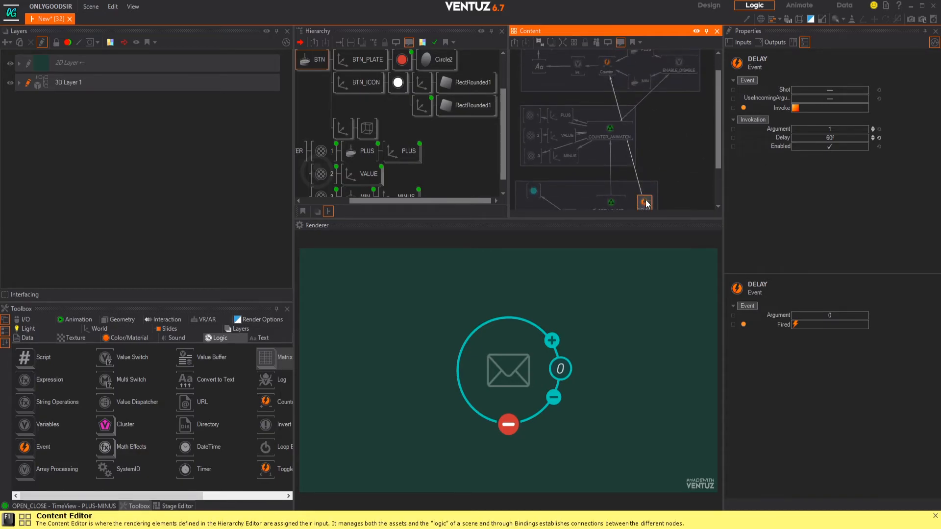
pyautogui.scroll(-5, 663, 162)
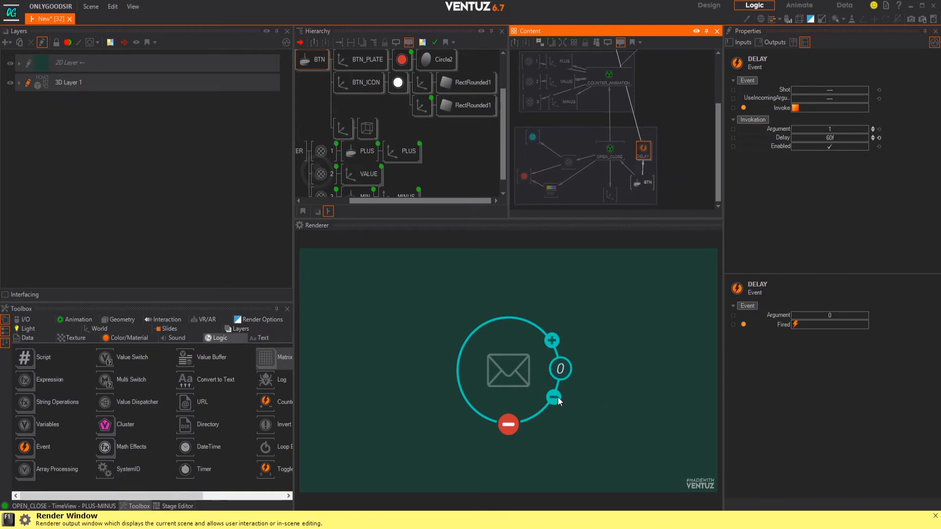
pyautogui.click(551, 340)
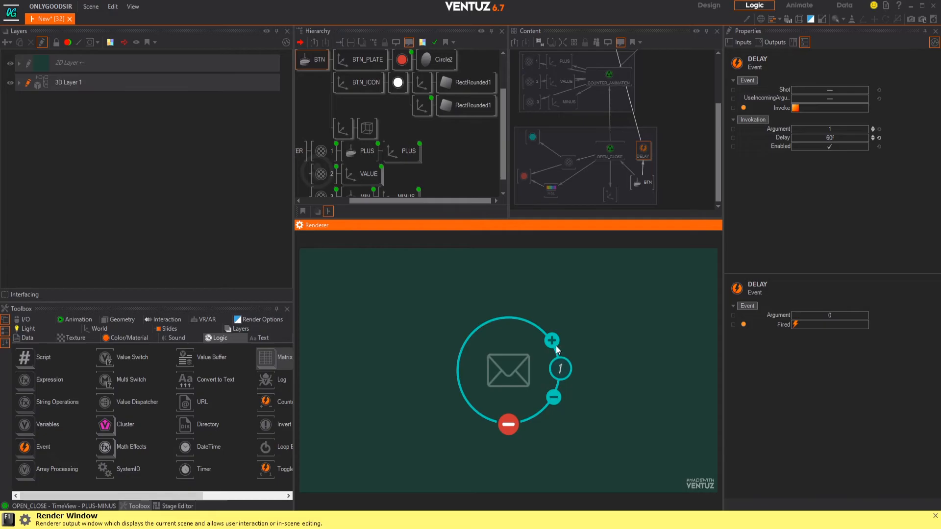
pyautogui.click(510, 425)
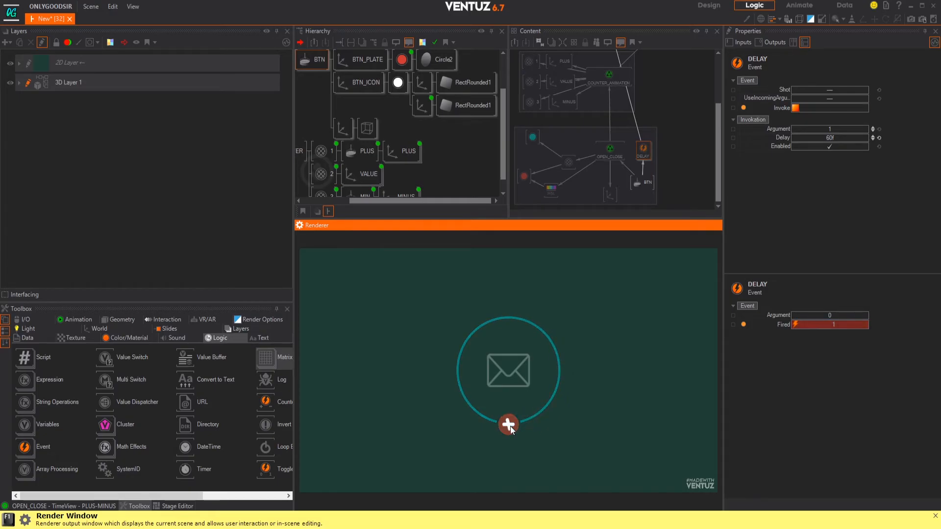
# - Collapse the BTN touch button and COUNTER group branches in the hierarchy
pyautogui.moveTo(394, 106); pyautogui.dragTo(446, 152, button='middle')
pyautogui.doubleClick(375, 116)
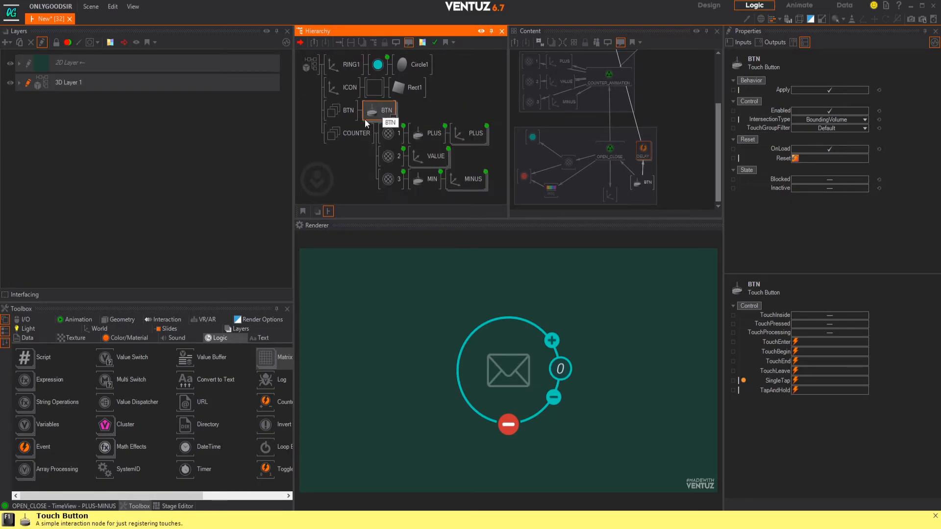
pyautogui.click(380, 145)
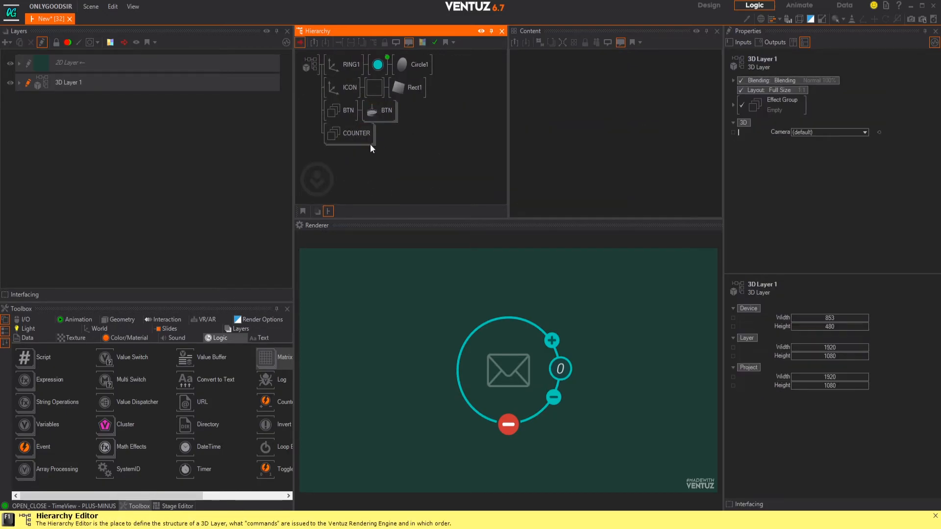
# - Add a Group node in front of all the widget's branches, collapse it and merge it to a container
pyautogui.click(86, 329)
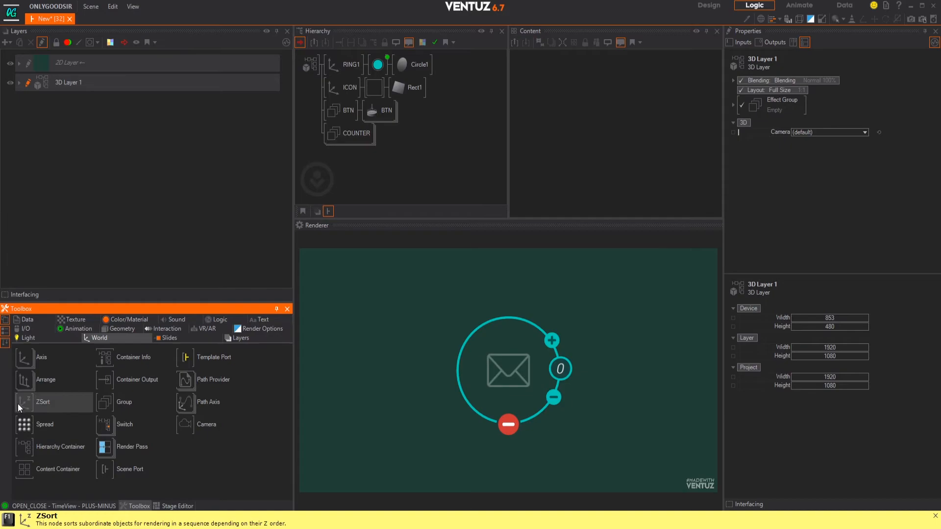
pyautogui.moveTo(113, 402); pyautogui.dragTo(332, 64)
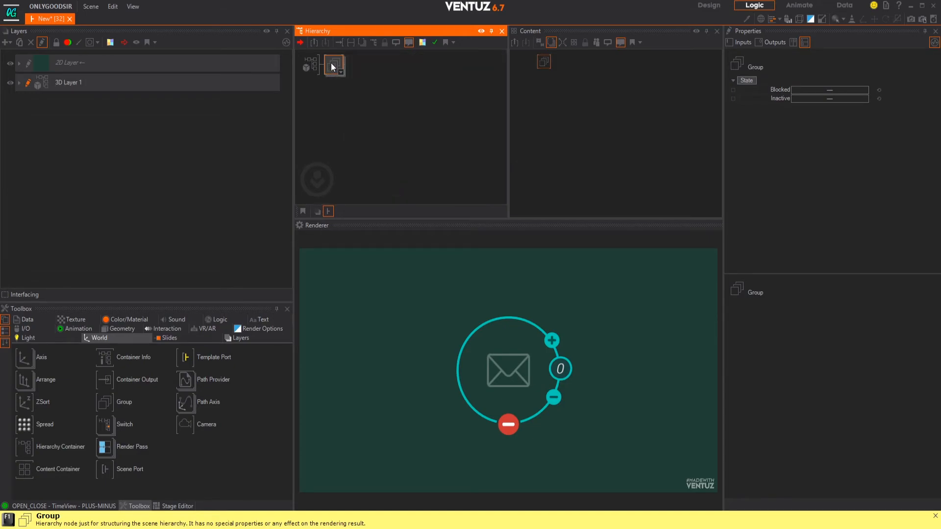
pyautogui.rightClick(332, 68)
pyautogui.click(323, 86)
pyautogui.rightClick(333, 66)
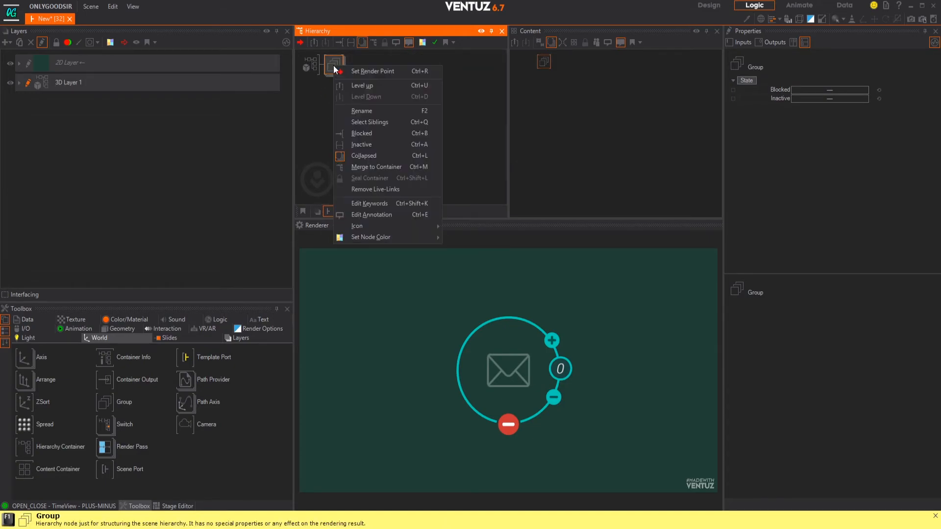
pyautogui.click(374, 167)
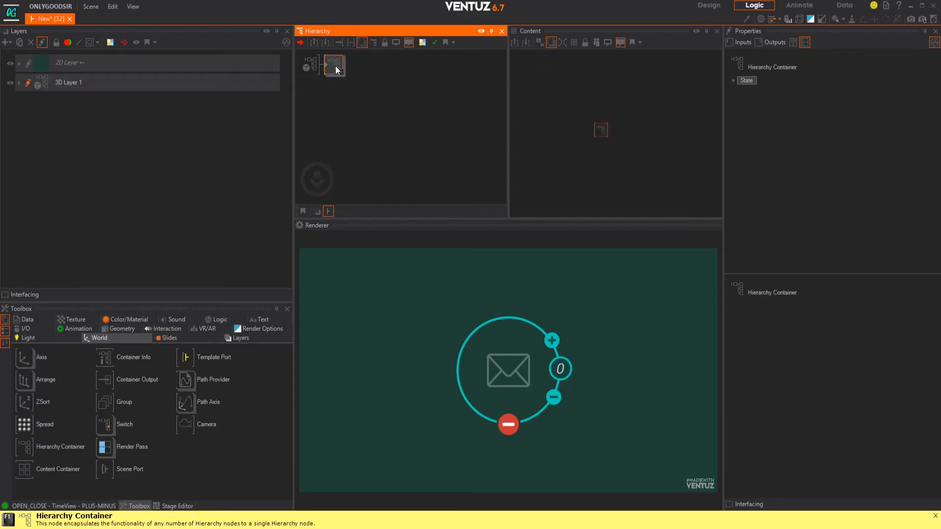
# - Name the hierarchy container MAIL_WIDGET
pyautogui.write('MAIL_WID')
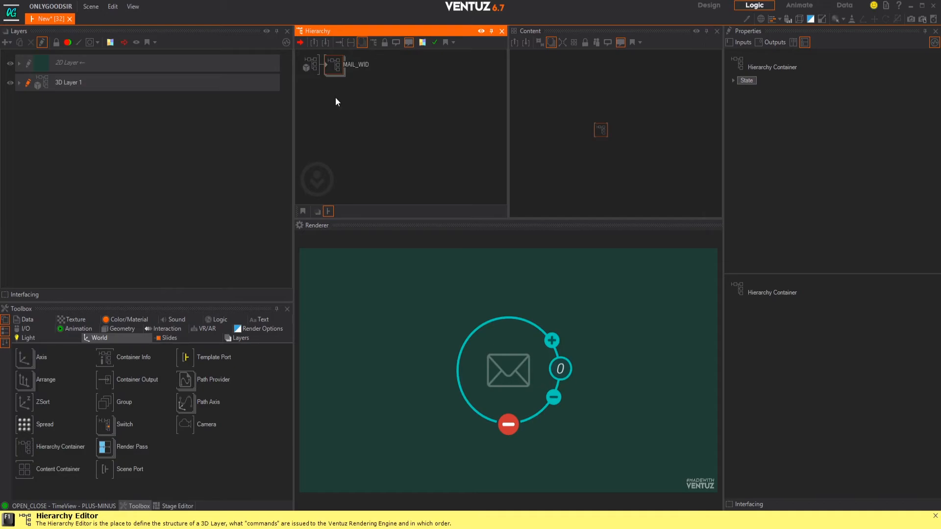
pyautogui.write('GET')
pyautogui.press('Return')
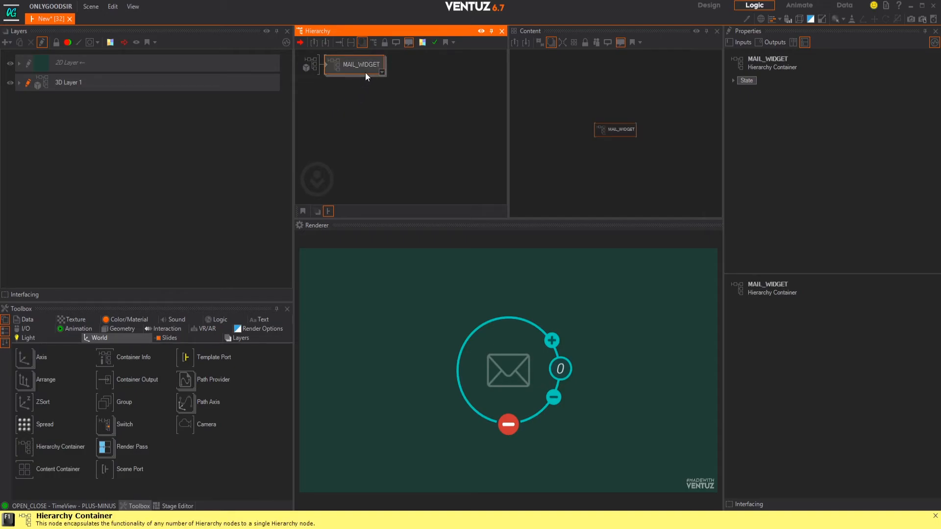
# - Insert an Axis node in front of MAIL_WIDGET and set its overall scaling factor to 0.65
pyautogui.click(354, 98)
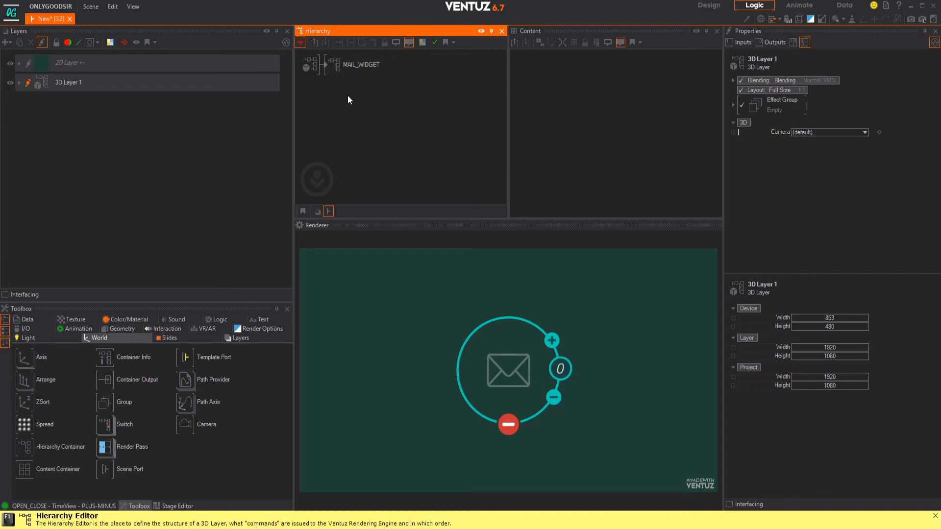
pyautogui.moveTo(25, 365); pyautogui.dragTo(317, 64)
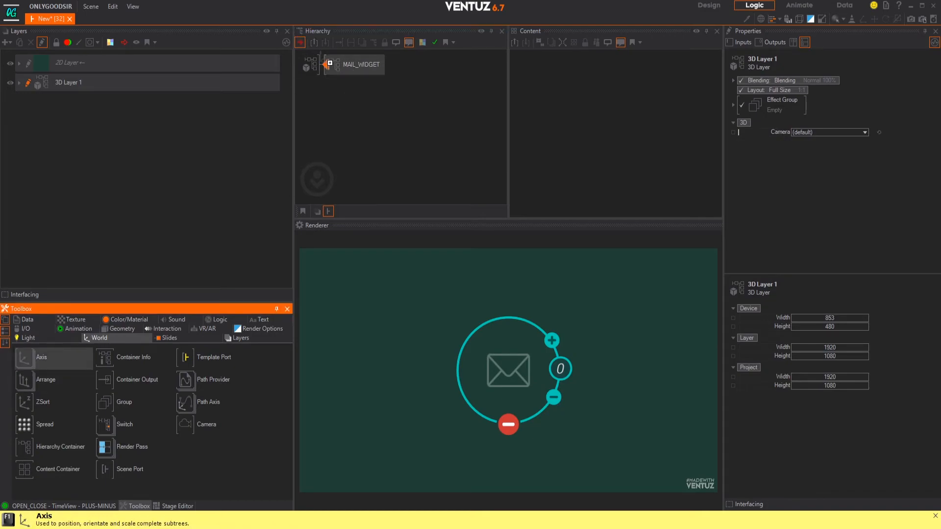
pyautogui.moveTo(833, 225)
pyautogui.mouseDown()
pyautogui.moveTo(843, 222)
pyautogui.moveTo(824, 223)
pyautogui.mouseUp()
pyautogui.click(348, 109)
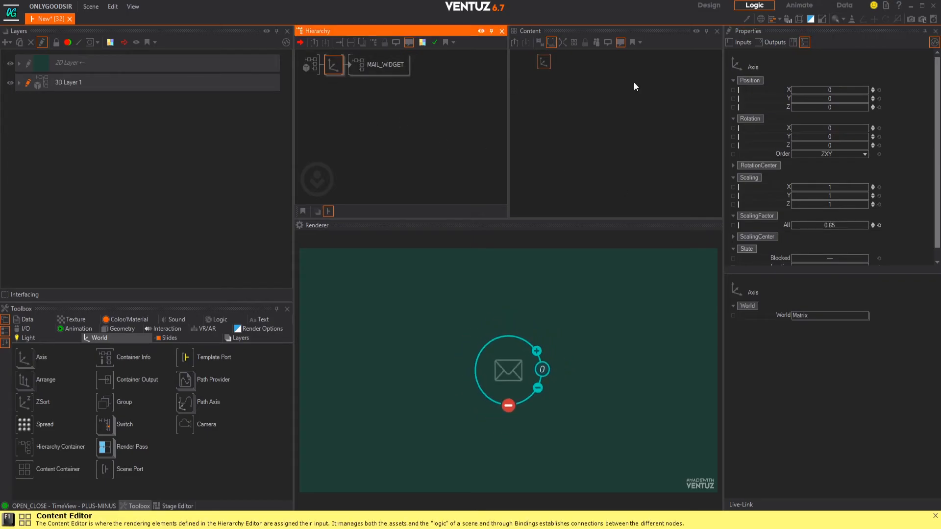
# - Examine the contents of the MAIL_WIDGET container, including the RING1 material and its connections
pyautogui.click(355, 63)
pyautogui.doubleClick(349, 64)
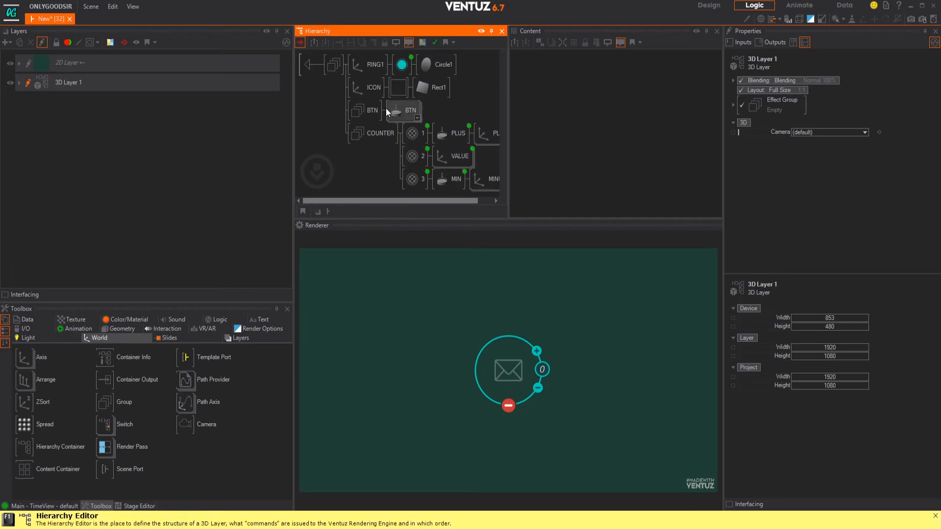
pyautogui.click(305, 63)
pyautogui.doubleClick(316, 67)
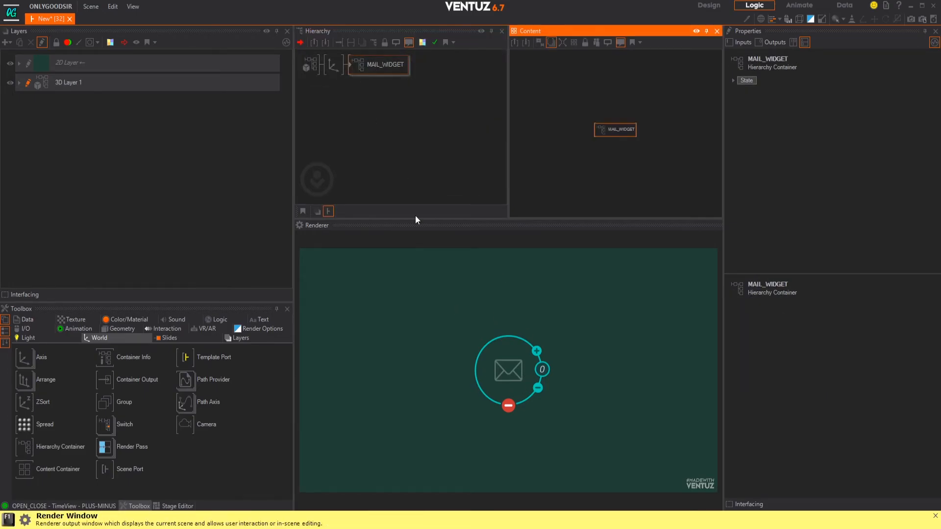
pyautogui.doubleClick(351, 66)
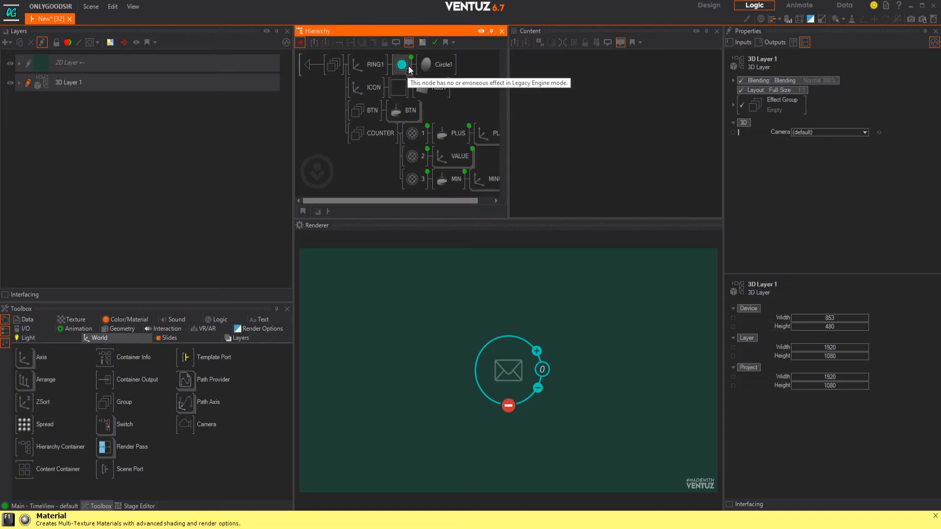
pyautogui.click(402, 65)
pyautogui.click(597, 162)
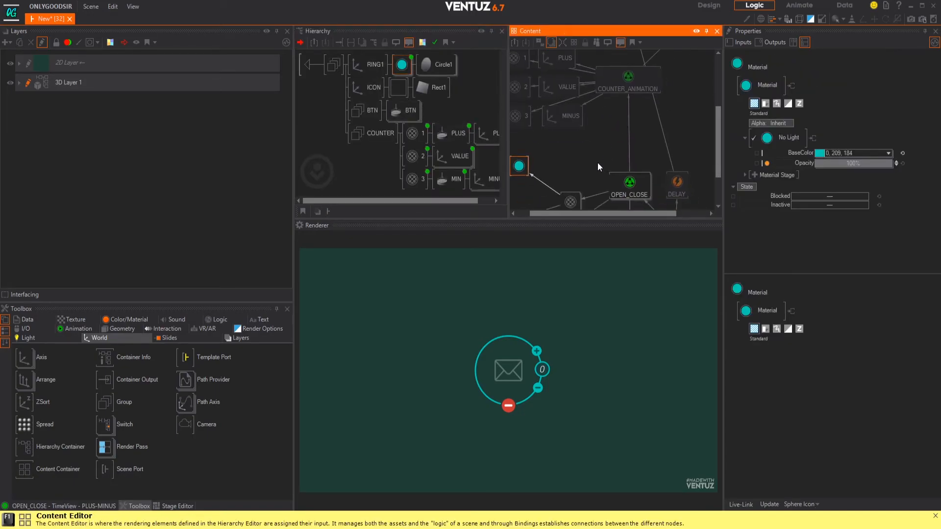
# - Examine the BTN and COUNTER branches inside the MAIL_WIDGET container, including the PLUS, VALUE and MINUS nodes
pyautogui.click(377, 102)
pyautogui.scroll(-2, 366, 133)
pyautogui.scroll(3, 394, 130)
pyautogui.scroll(-3, 400, 135)
pyautogui.click(419, 137)
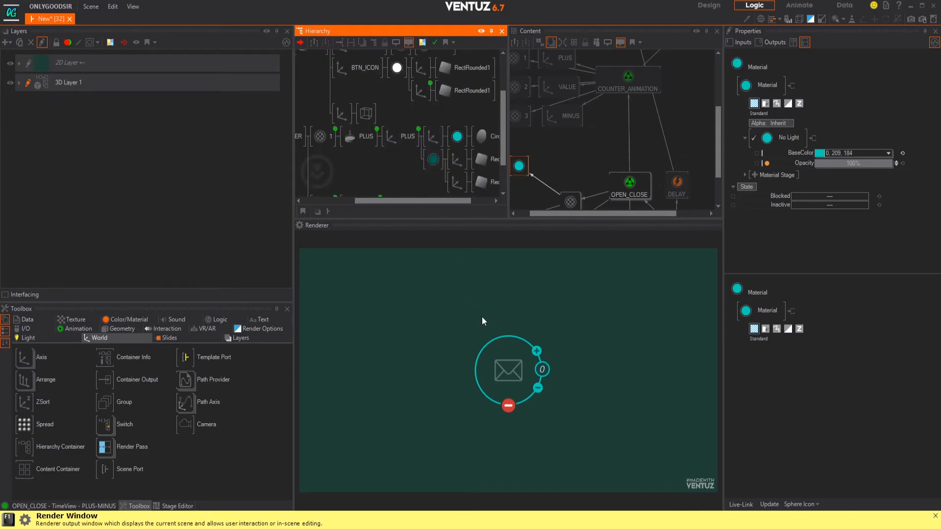
pyautogui.moveTo(437, 162); pyautogui.dragTo(408, 126, button='middle')
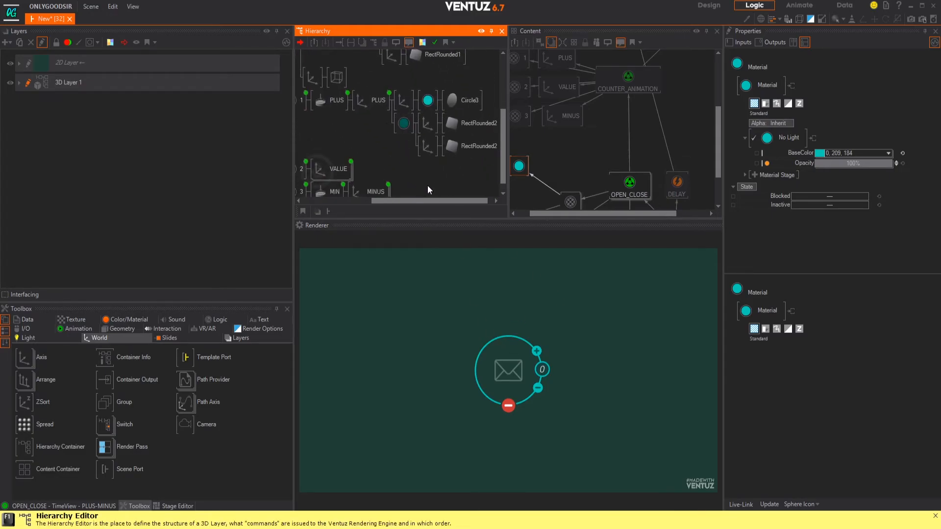
pyautogui.moveTo(654, 126); pyautogui.dragTo(612, 117, button='middle')
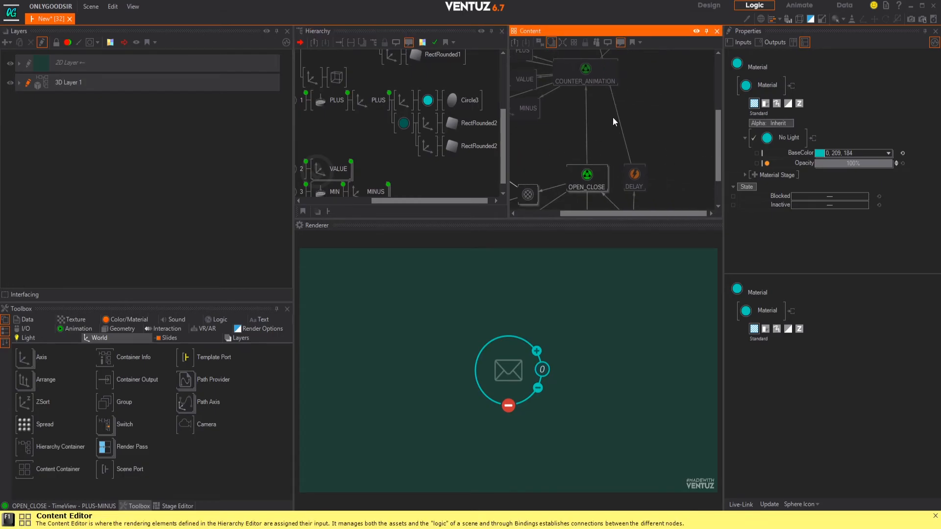
pyautogui.scroll(-2, 612, 117)
pyautogui.moveTo(354, 107); pyautogui.dragTo(416, 151, button='middle')
pyautogui.scroll(2, 417, 140)
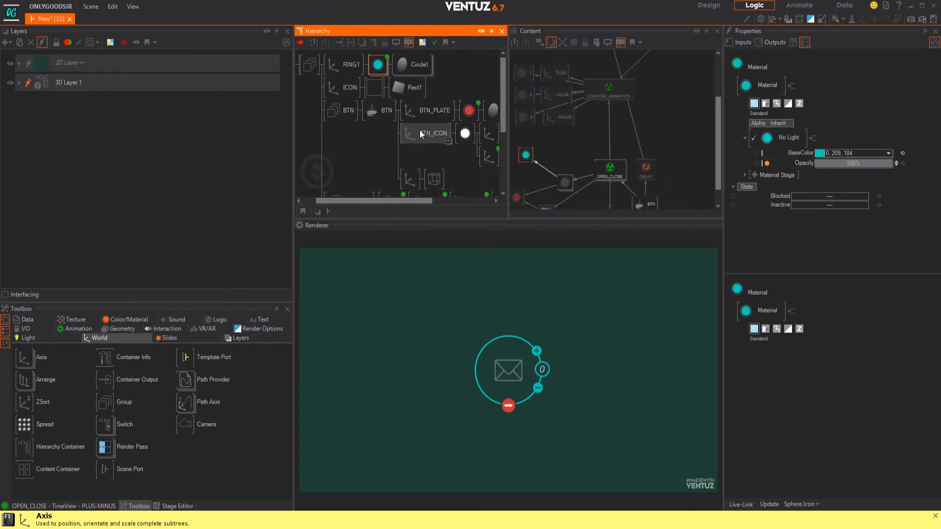
# - Expose the texture File property of the ICON branch's material under the custom name ICON and return to the parent hierarchy
pyautogui.click(382, 89)
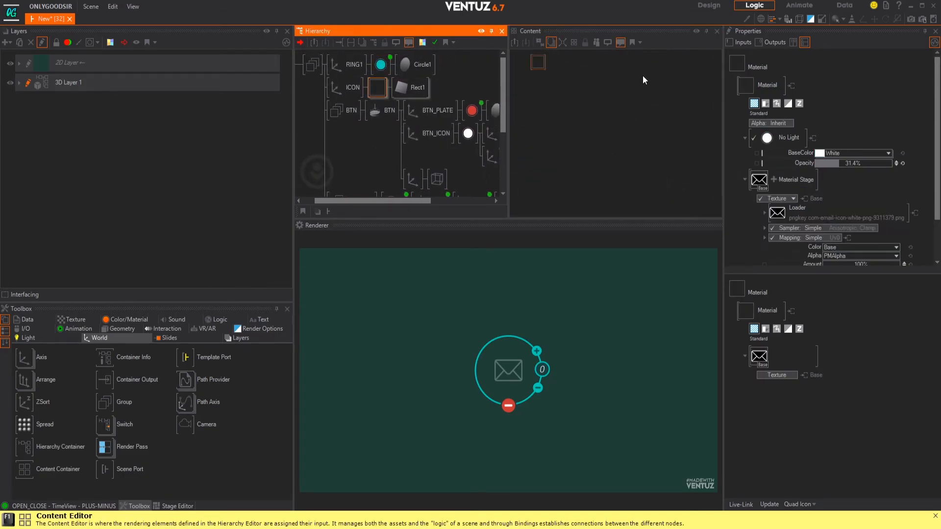
pyautogui.click(764, 213)
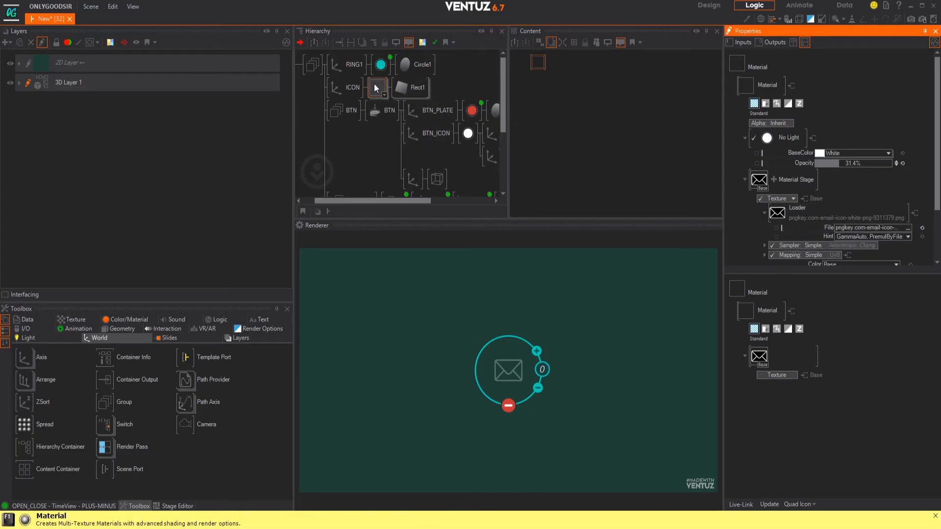
pyautogui.doubleClick(776, 228)
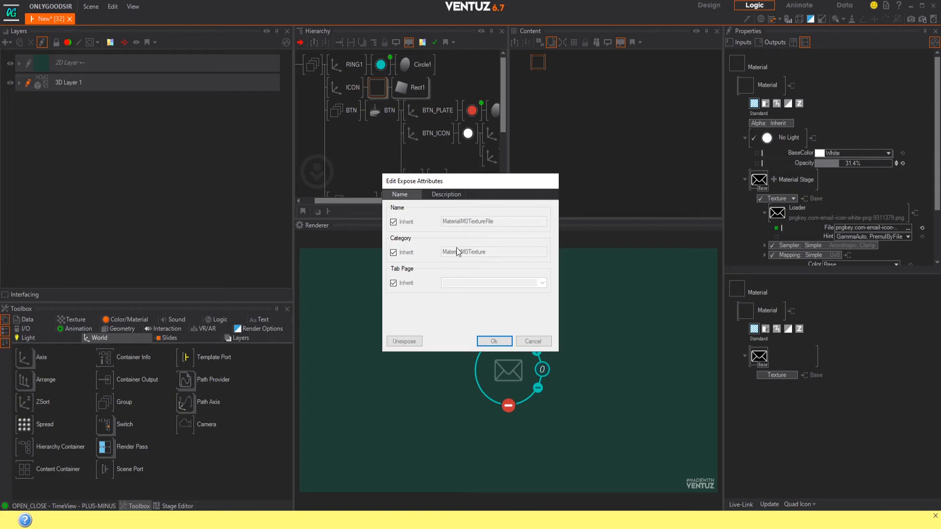
pyautogui.click(403, 223)
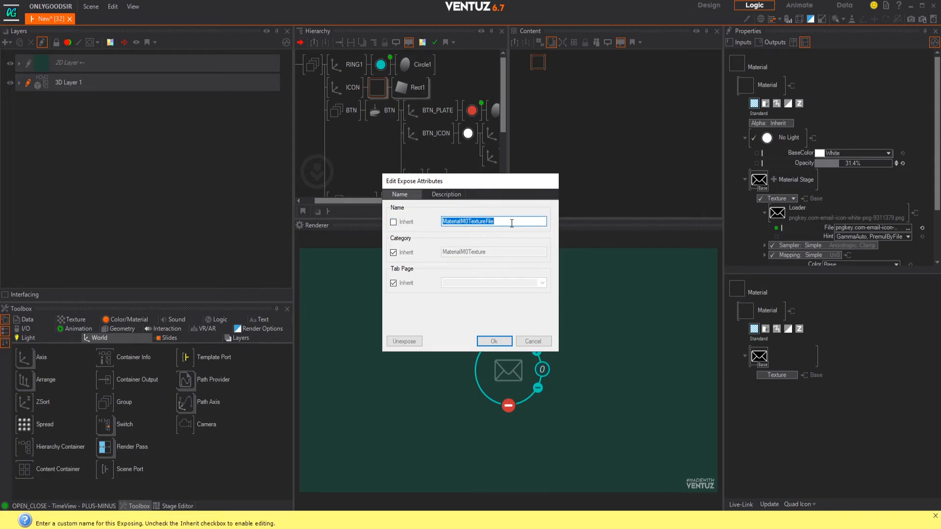
pyautogui.write('ICON')
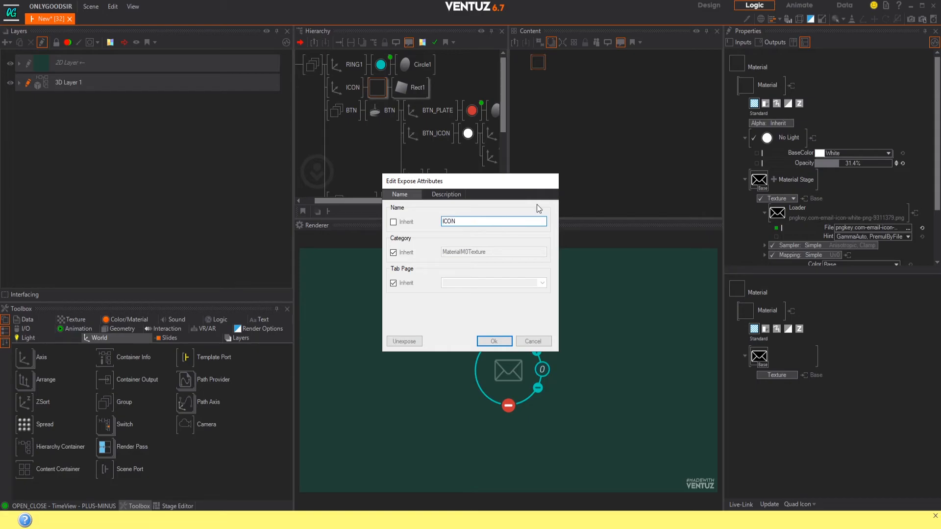
pyautogui.click(493, 341)
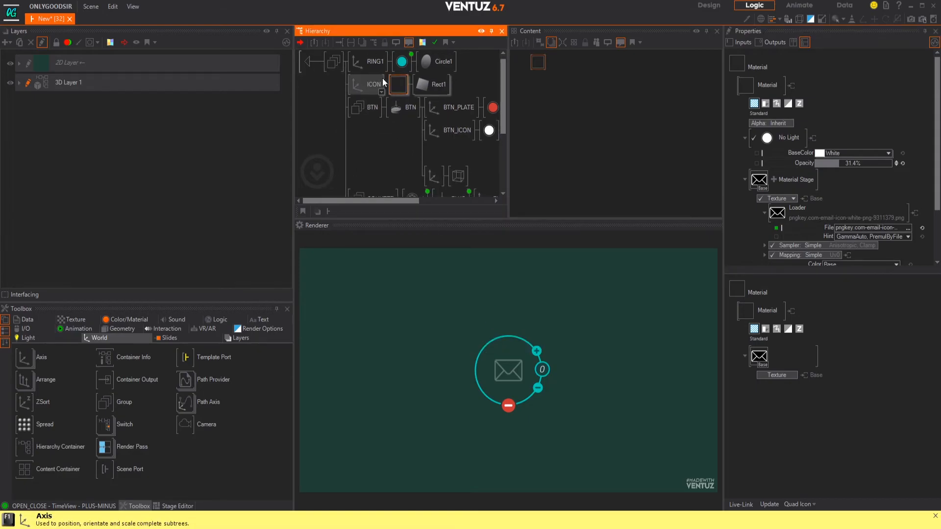
pyautogui.click(310, 63)
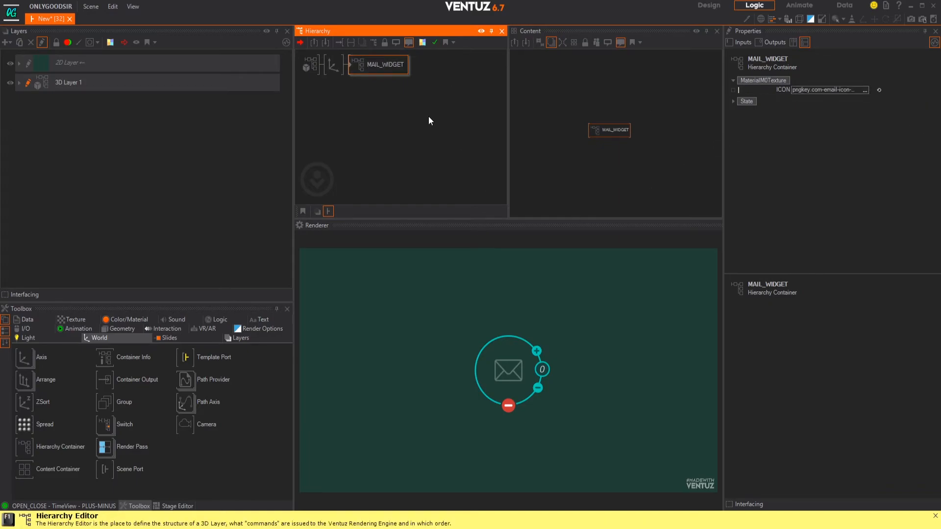
# - Duplicate the Axis with its MAIL_WIDGET container and shift the copy horizontally to the left of the original widget
pyautogui.click(332, 67)
pyautogui.hotkey('ctrl', 'c')
pyautogui.hotkey('ctrl', 'v')
pyautogui.click(333, 87)
pyautogui.moveTo(842, 91); pyautogui.dragTo(782, 90)
# - Rename the duplicated MAIL_WIDGET container as BAR_WIDGET
pyautogui.click(387, 92)
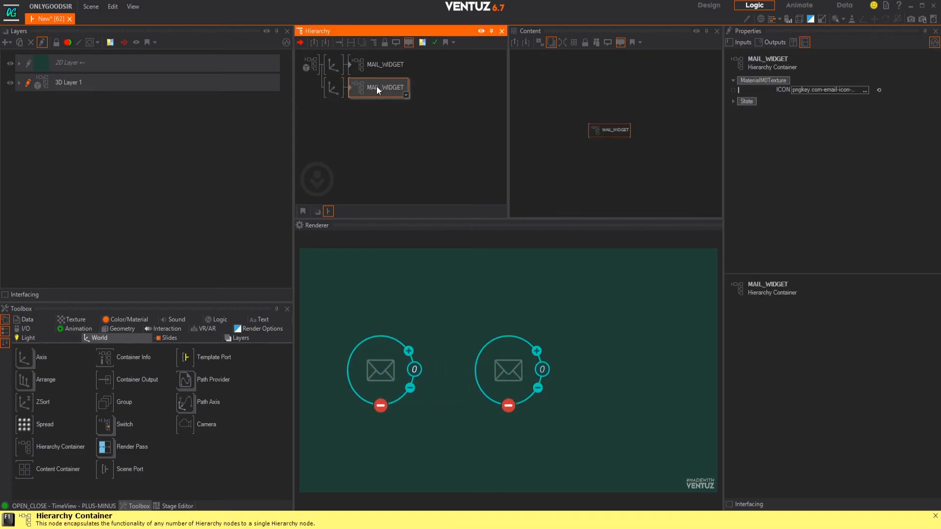
pyautogui.doubleClick(376, 86)
pyautogui.write('BAR')
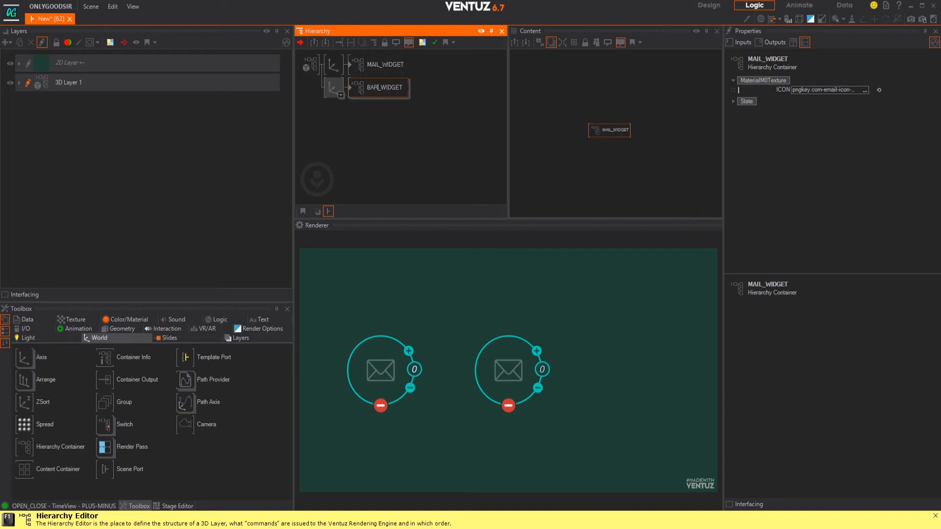
pyautogui.press('Return')
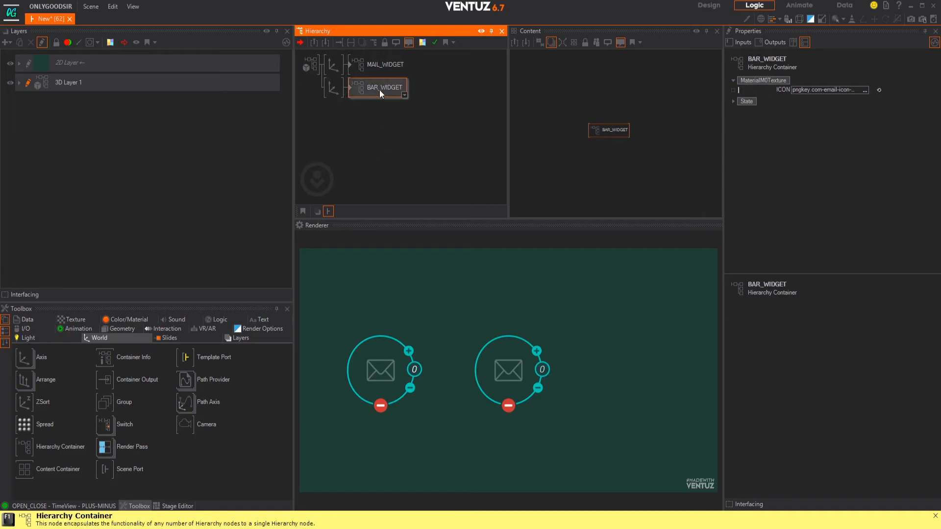
# - Switch to Chrome and download the white flat Discord icon PNG from the PNGBarn result of the "icons white png" image search
pyautogui.click(482, 528)
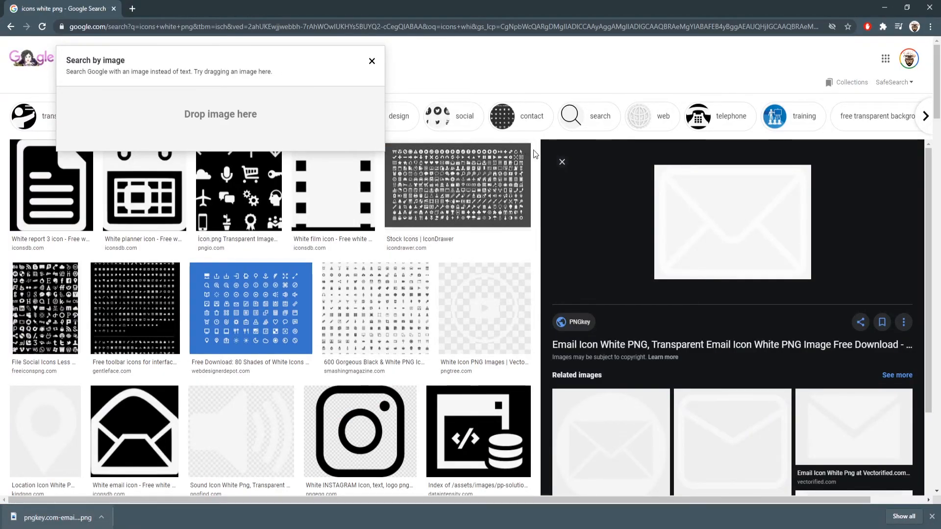
pyautogui.click(439, 83)
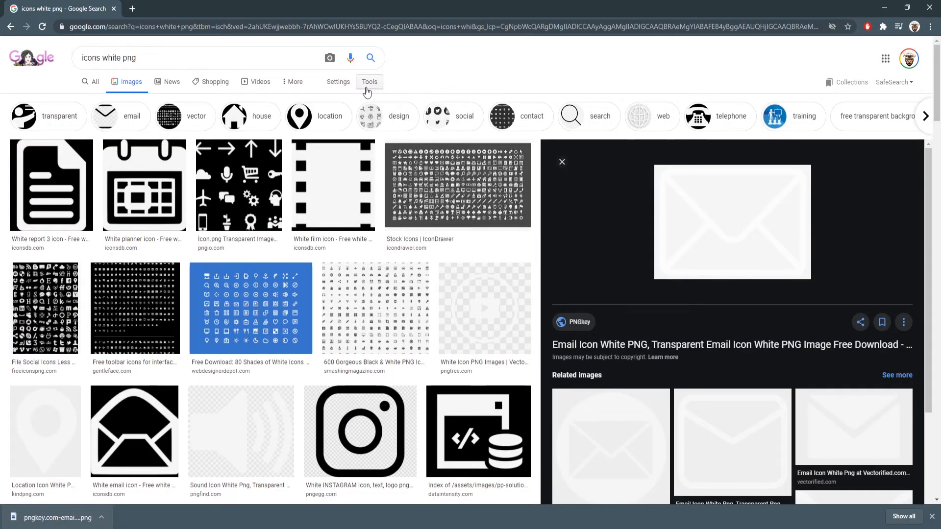
pyautogui.scroll(-3, 287, 316)
pyautogui.scroll(-4, 286, 316)
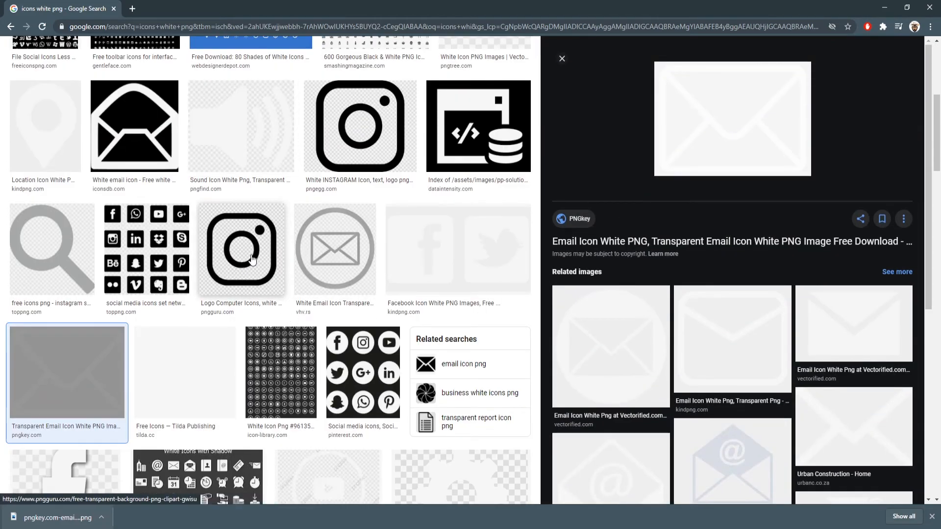
pyautogui.scroll(-4, 315, 363)
pyautogui.scroll(-2, 355, 322)
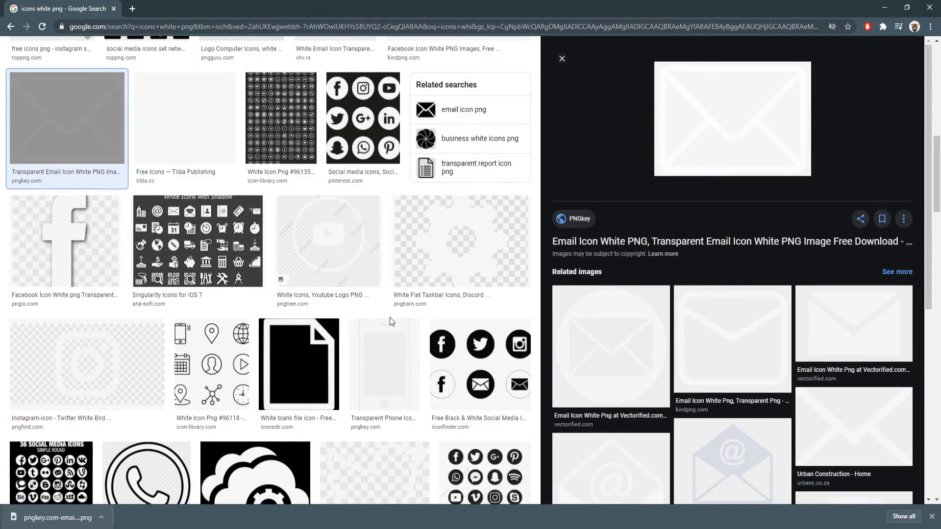
pyautogui.scroll(4, 388, 319)
pyautogui.click(485, 397)
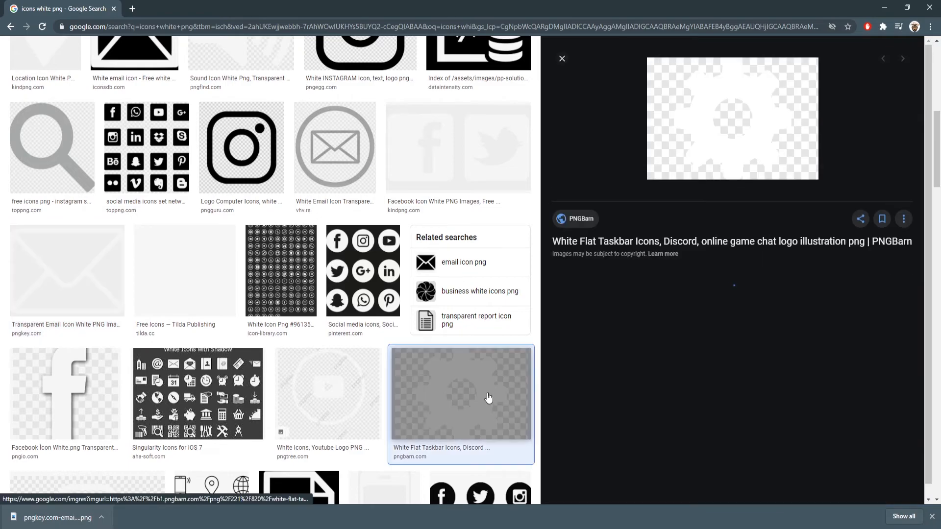
pyautogui.click(703, 135)
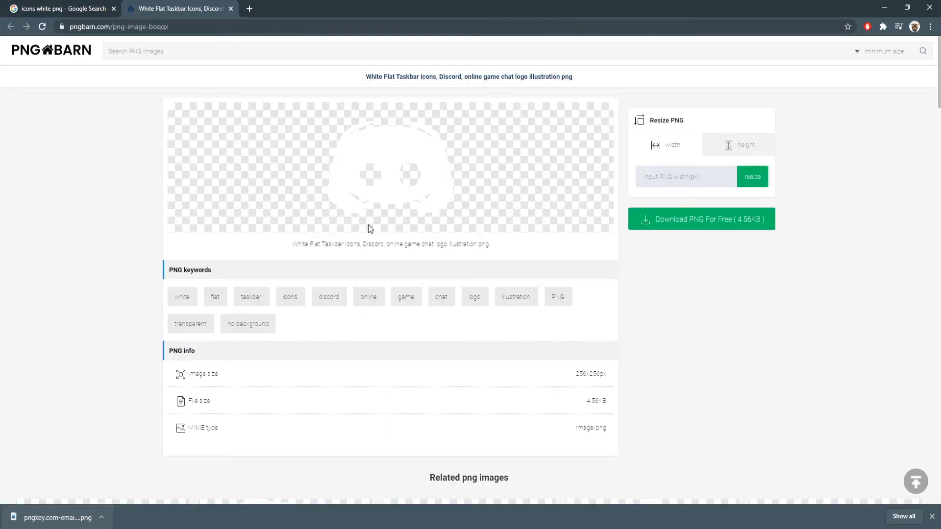
pyautogui.click(686, 220)
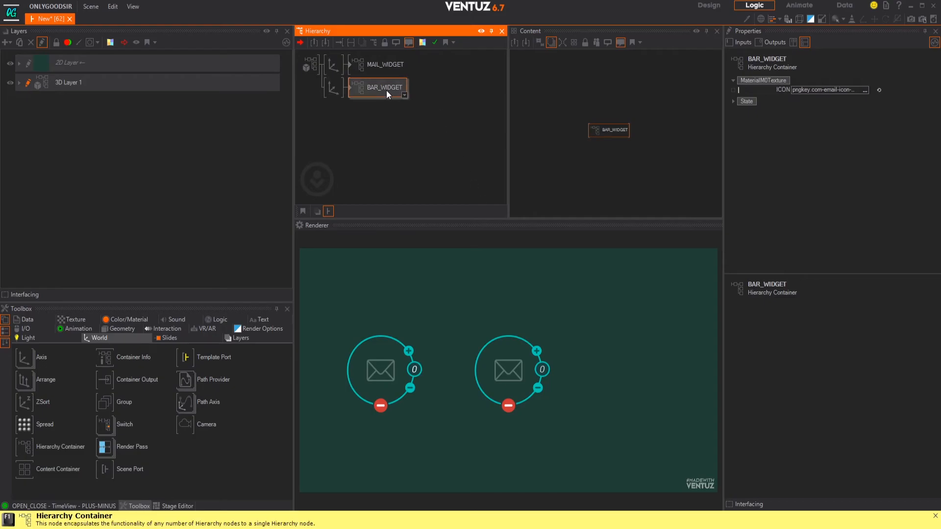
# - Copy the downloaded pngbarn.png into the project's Images folder and load it as the ICON image of BAR_WIDGET
pyautogui.click(863, 90)
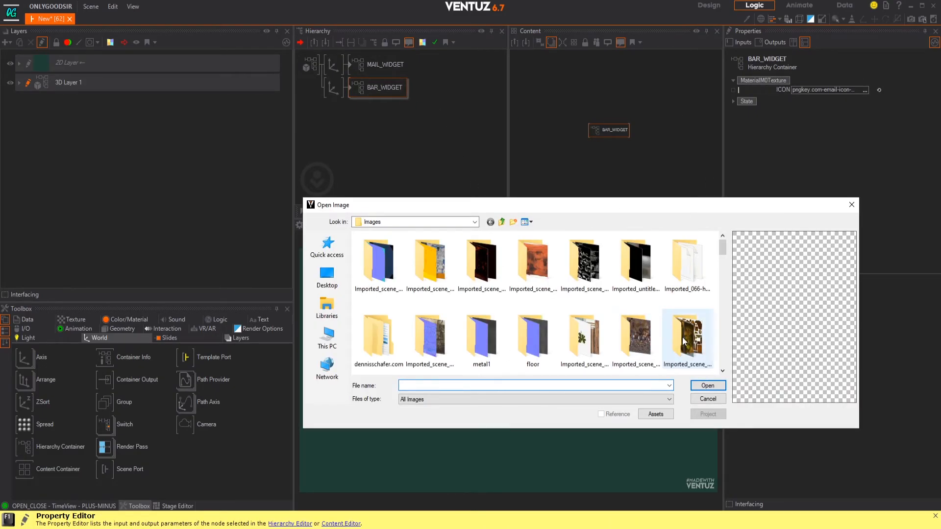
pyautogui.moveTo(725, 251); pyautogui.dragTo(721, 392)
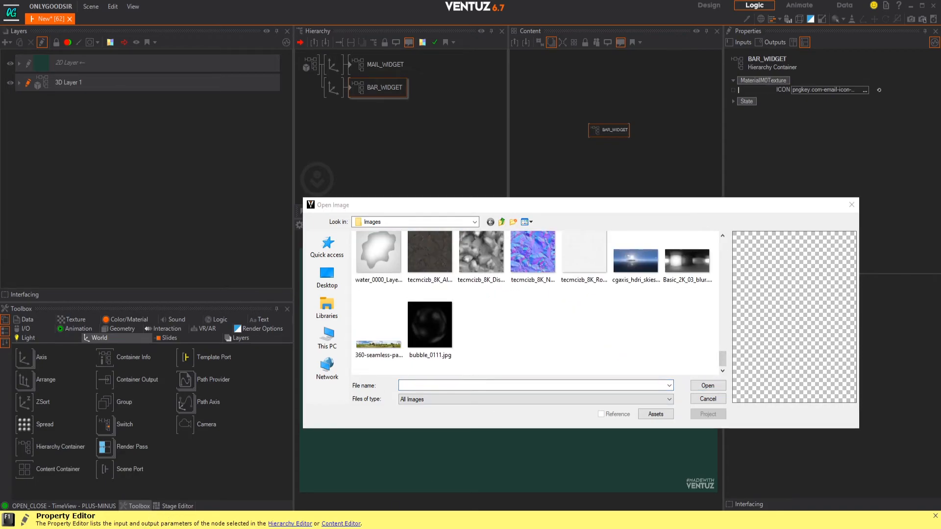
pyautogui.hotkey('alt', 'Tab')
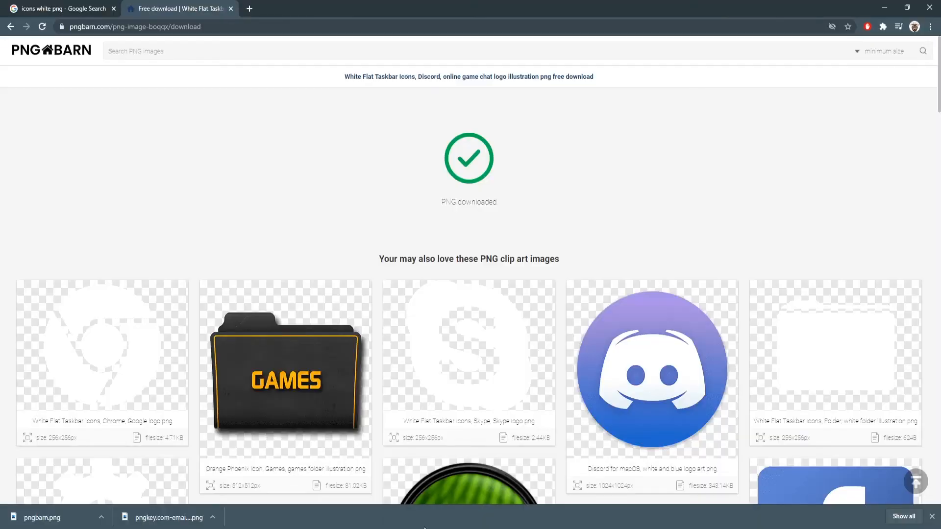
pyautogui.moveTo(72, 515); pyautogui.dragTo(487, 347)
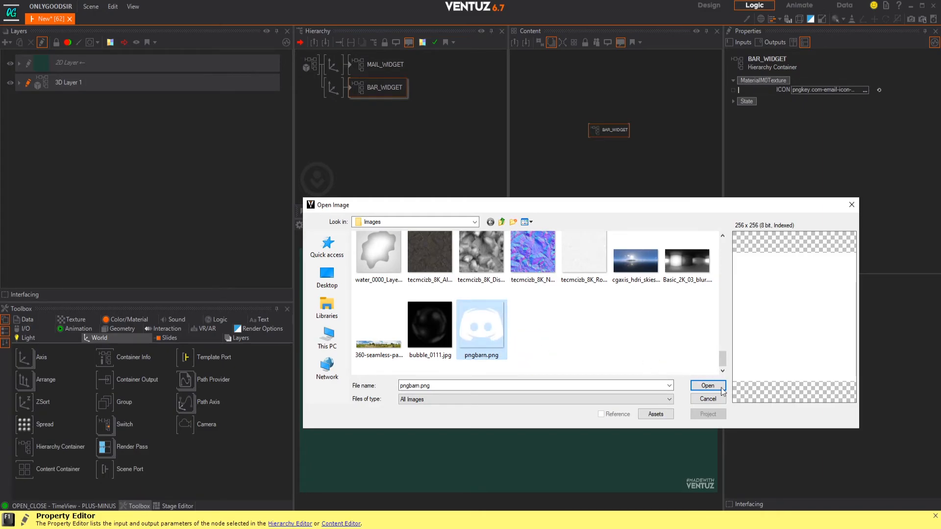
pyautogui.click(696, 388)
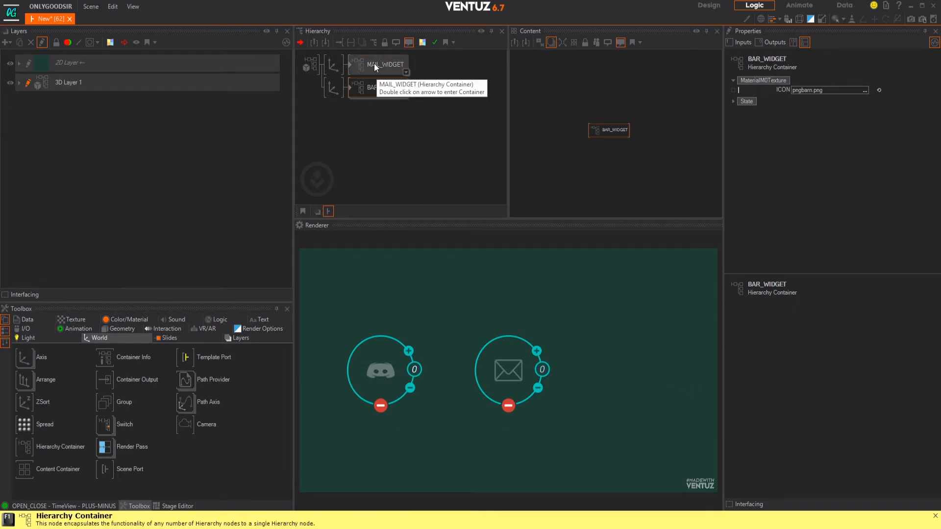
# - Inside BAR_WIDGET, set the icon rectangle Rect1's SizeY to 0.9 and return to the parent hierarchy
pyautogui.doubleClick(348, 84)
pyautogui.click(433, 88)
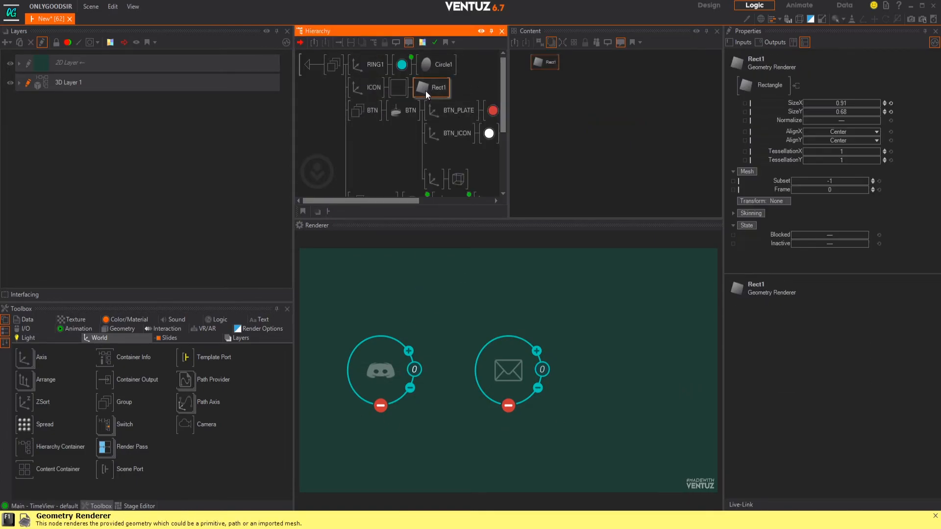
pyautogui.moveTo(843, 112); pyautogui.dragTo(853, 110)
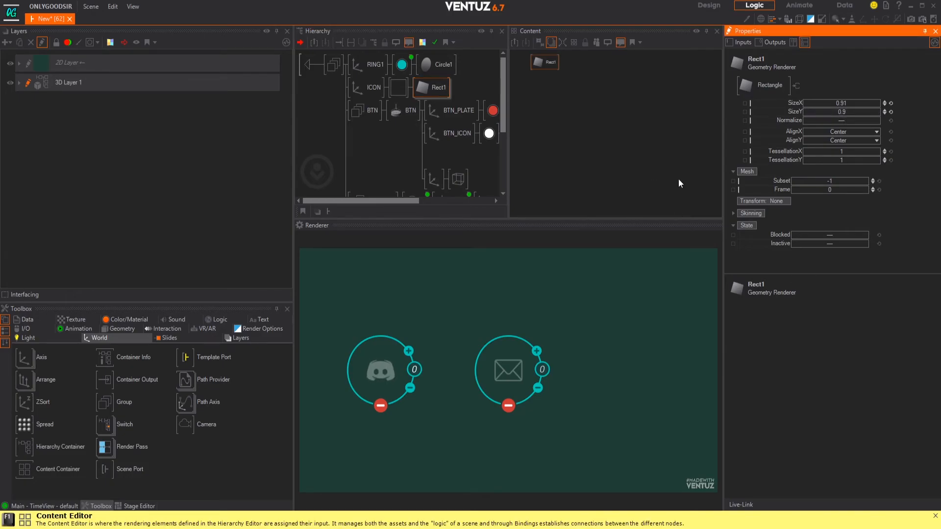
pyautogui.click(308, 66)
# - Test the open and close buttons of the Discord and mail widgets independently in the render output
pyautogui.click(380, 407)
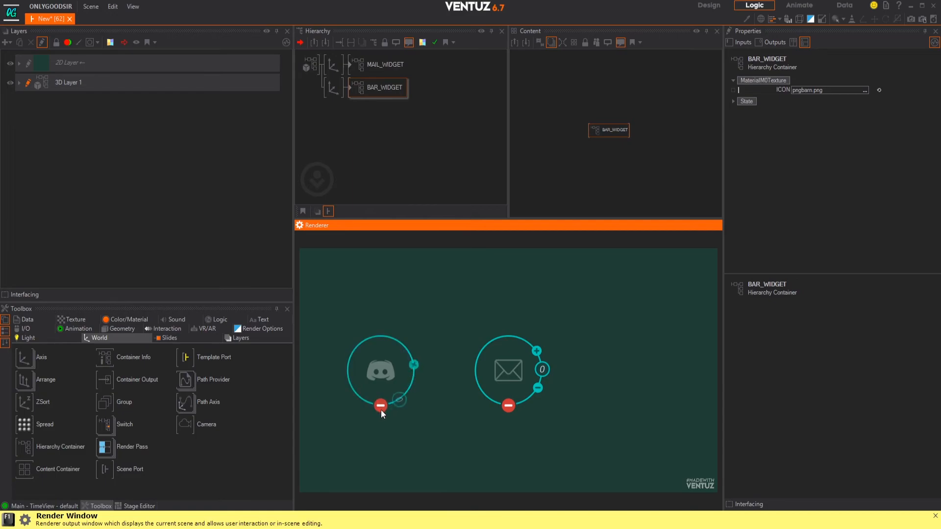
pyautogui.click(509, 404)
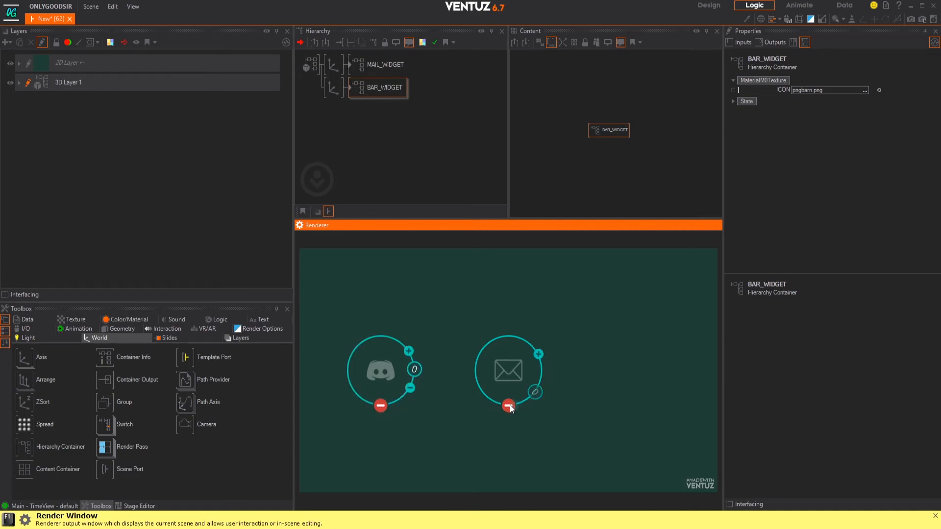
pyautogui.click(381, 407)
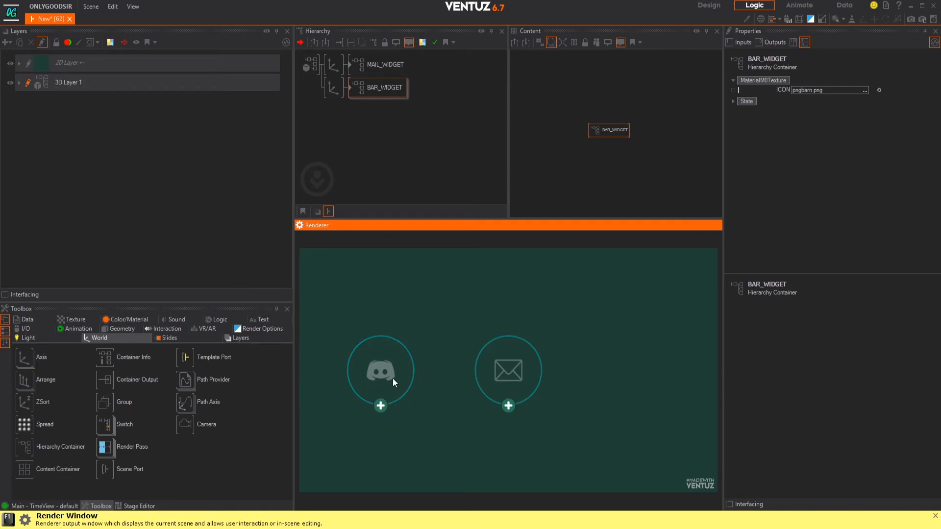
pyautogui.click(506, 404)
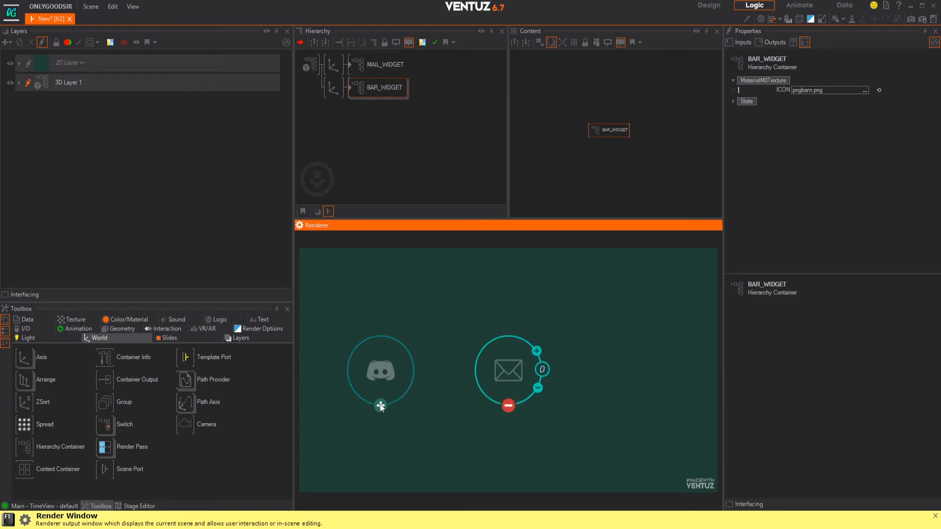
# - Rename the BAR_WIDGET container as DISCORD_WIDGET
pyautogui.click(388, 89)
pyautogui.press('F2')
pyautogui.moveTo(378, 88); pyautogui.dragTo(348, 88)
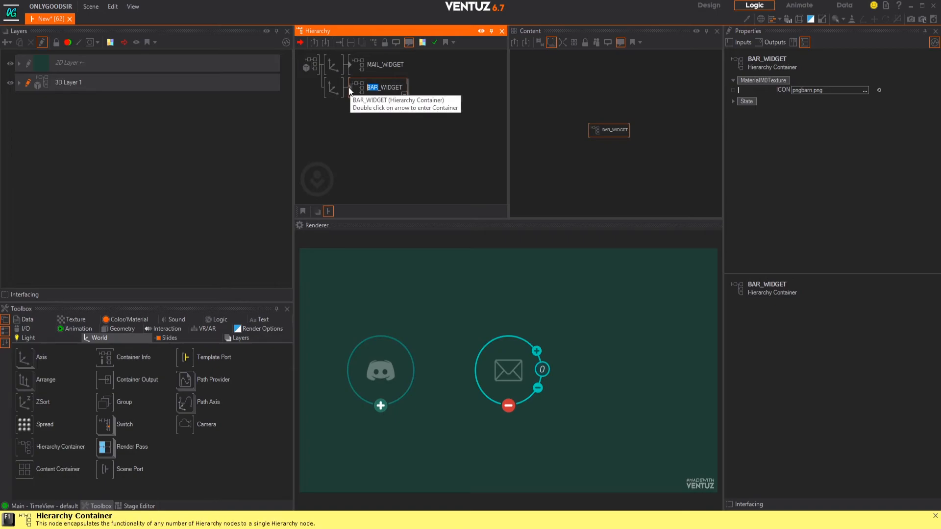
pyautogui.write('DISCORD')
pyautogui.press('Return')
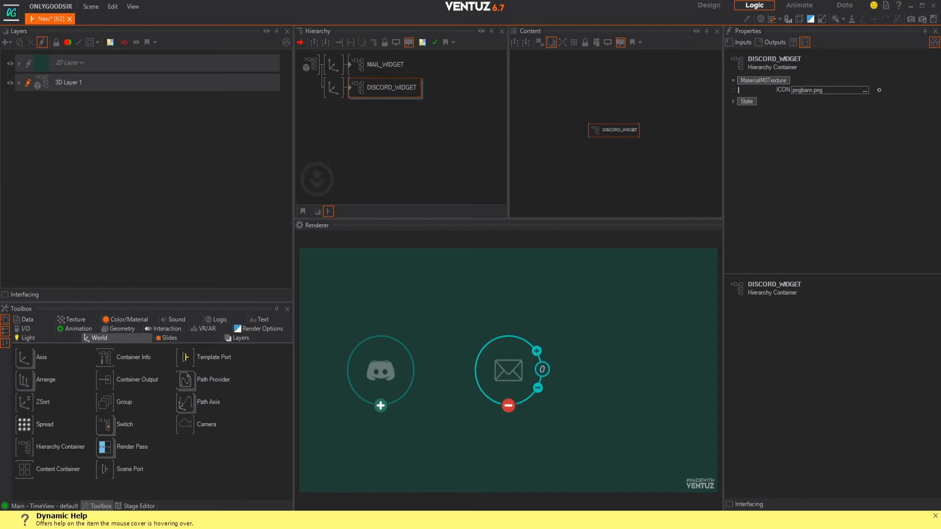
pyautogui.click(468, 527)
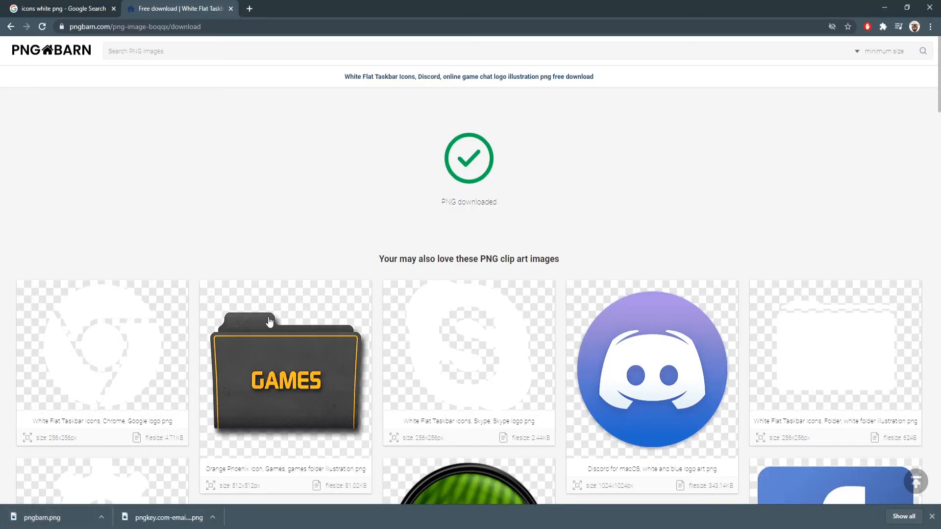
pyautogui.click(926, 6)
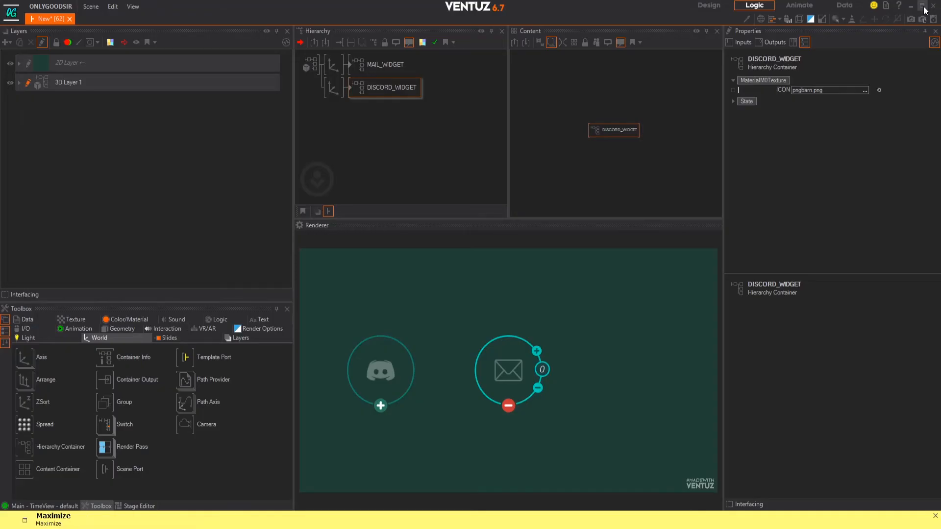
pyautogui.click(358, 203)
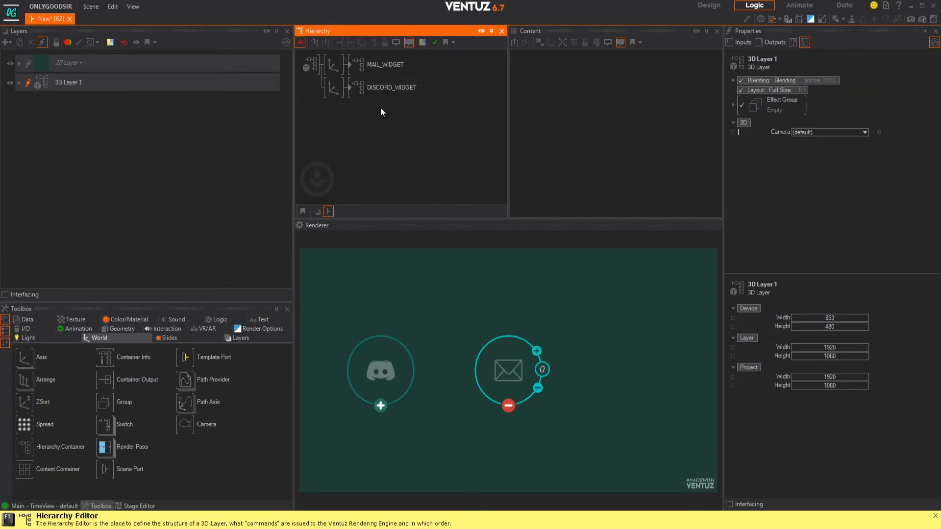
# - Move the Discord widget's axis to X -8.98, Y -3, and place a duplicate of its branch at X 8.89, Y about -3.65
pyautogui.click(335, 89)
pyautogui.moveTo(823, 90)
pyautogui.mouseDown()
pyautogui.moveTo(836, 89)
pyautogui.moveTo(823, 99)
pyautogui.mouseUp()
pyautogui.click(328, 92)
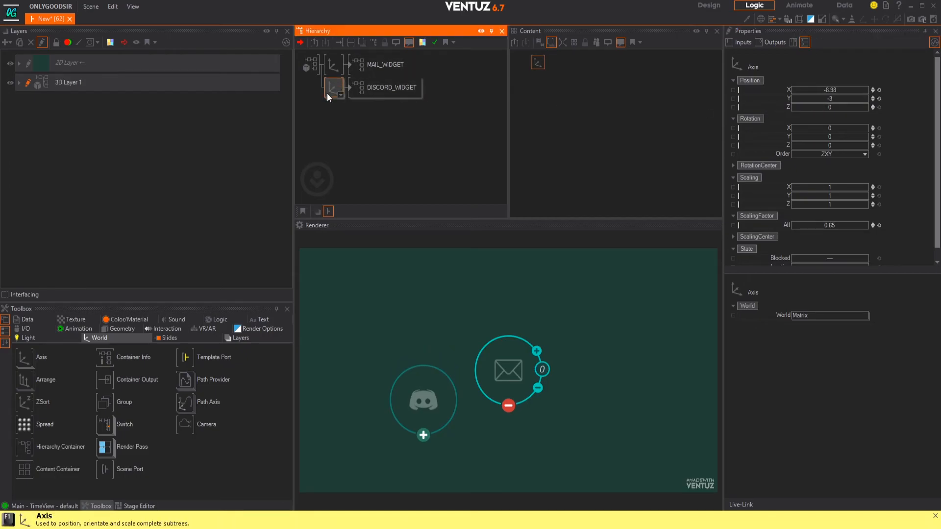
pyautogui.keyDown('ctrl'); pyautogui.moveTo(331, 101); pyautogui.dragTo(332, 107); pyautogui.keyUp('ctrl')
pyautogui.moveTo(833, 90)
pyautogui.mouseDown()
pyautogui.moveTo(855, 91)
pyautogui.moveTo(820, 98)
pyautogui.mouseUp()
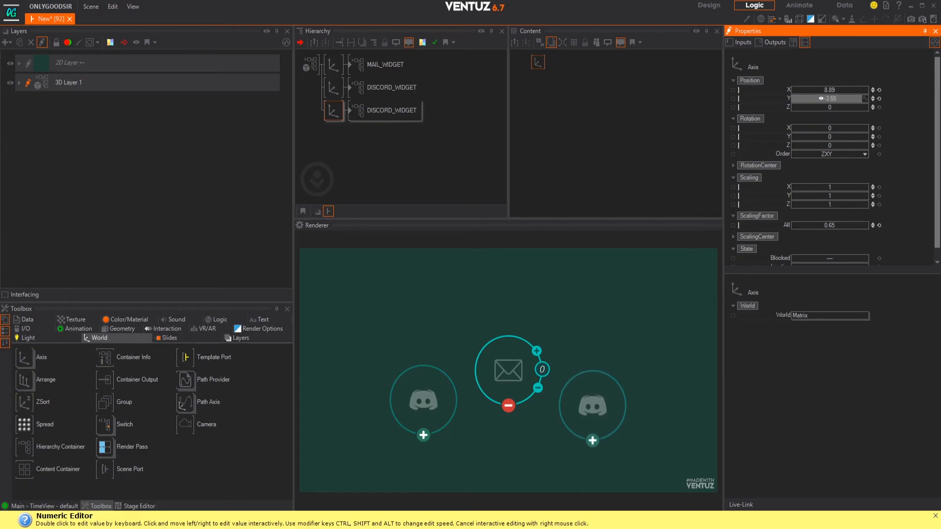
# - Enable Interfacing for MAIL_WIDGET and both DISCORD_WIDGET containers together, leaving only MAIL_WIDGET selected
pyautogui.click(373, 68)
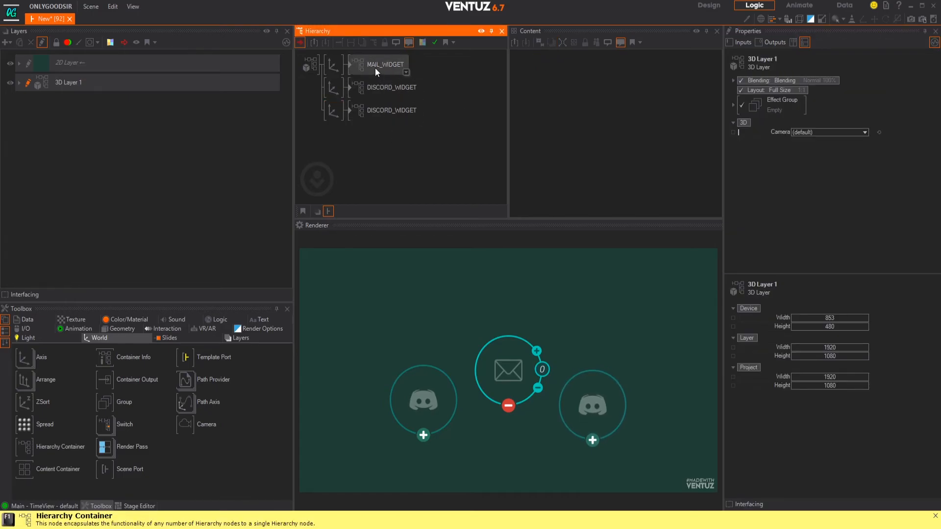
pyautogui.keyDown('shift'); pyautogui.click(375, 87); pyautogui.keyUp('shift')
pyautogui.keyDown('shift'); pyautogui.click(378, 114); pyautogui.keyUp('shift')
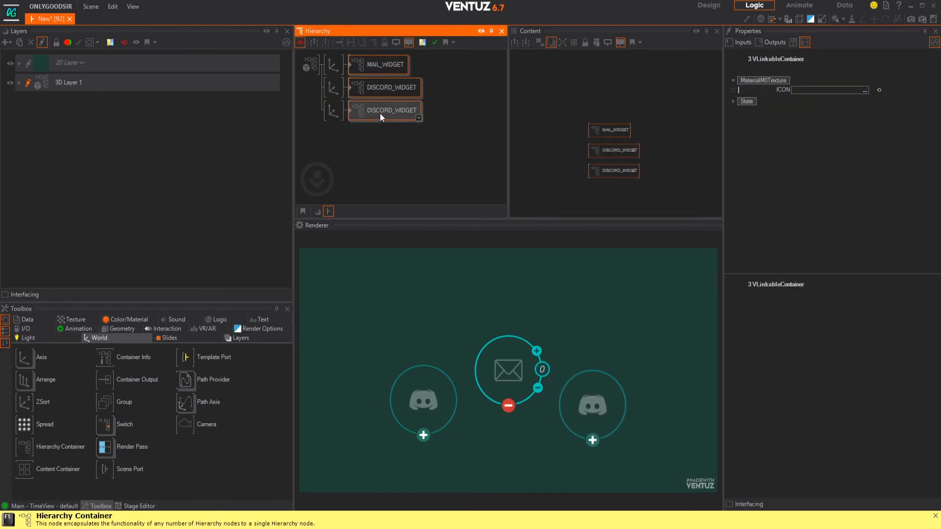
pyautogui.rightClick(381, 110)
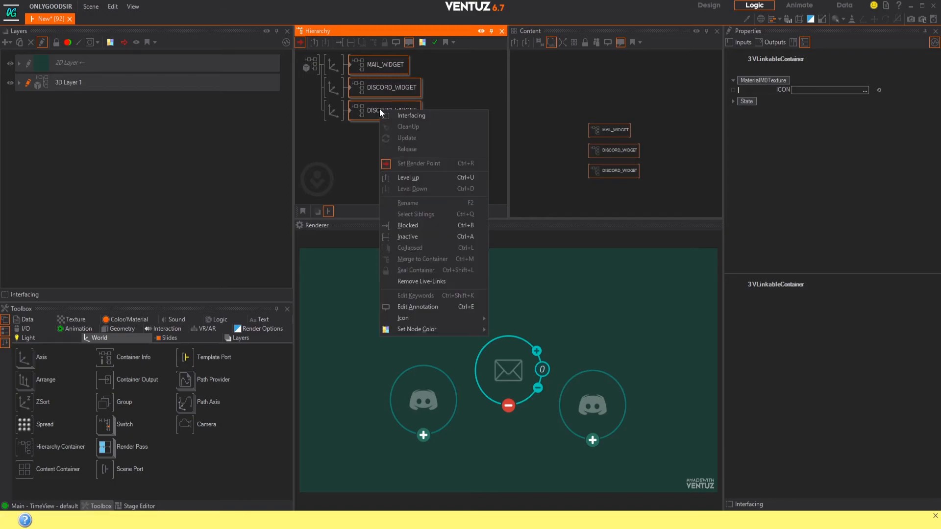
pyautogui.click(413, 115)
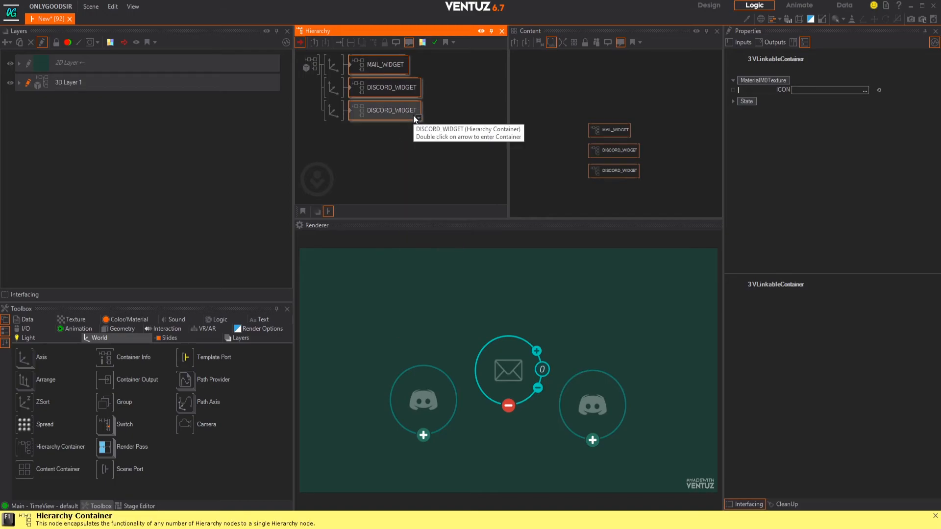
pyautogui.click(389, 67)
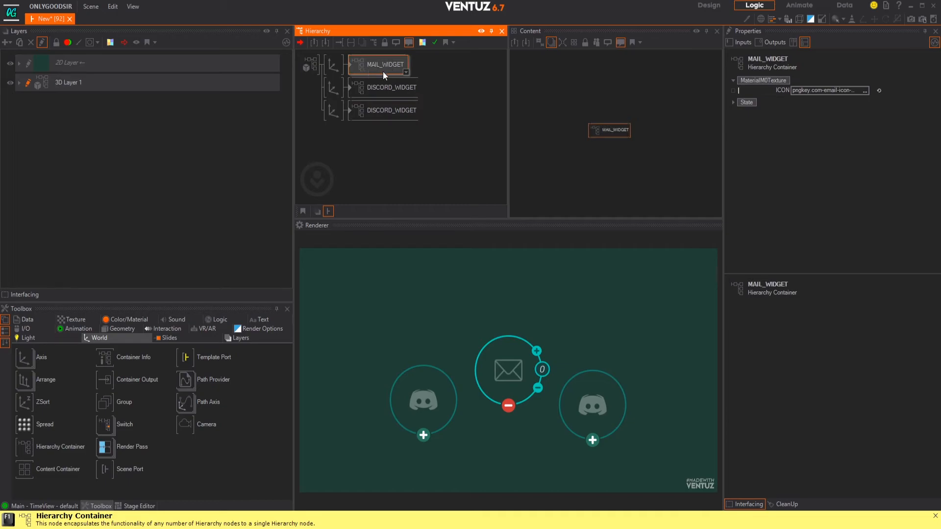
# - Close the mail widget in the render output and select the ICON material inside the MAIL_WIDGET container
pyautogui.click(508, 405)
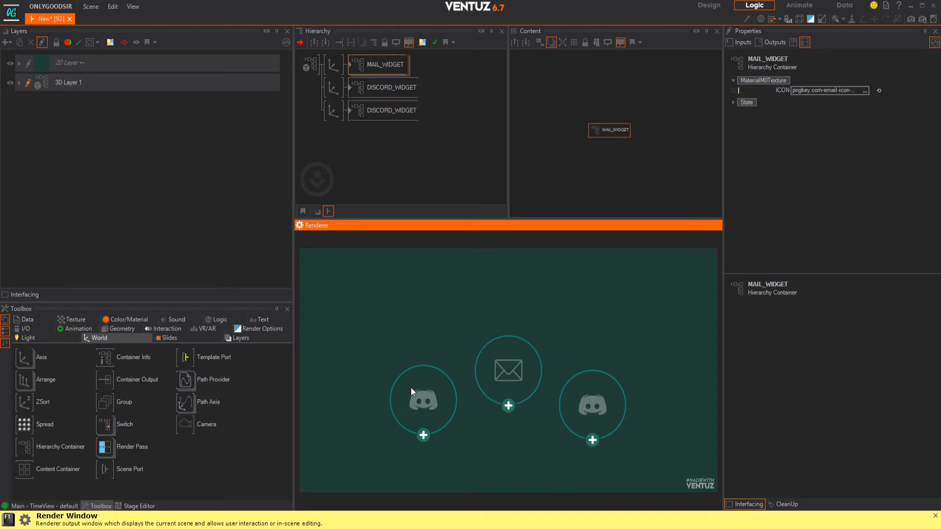
pyautogui.click(363, 67)
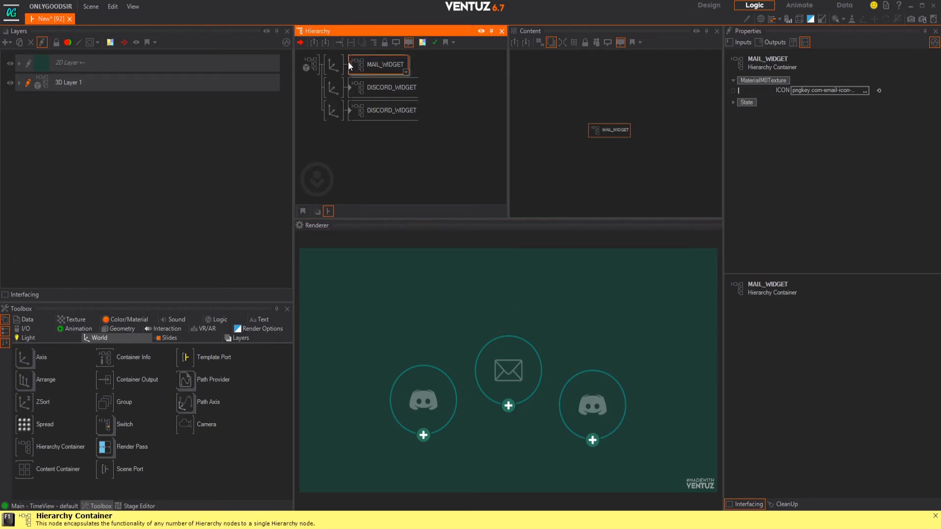
pyautogui.click(348, 64)
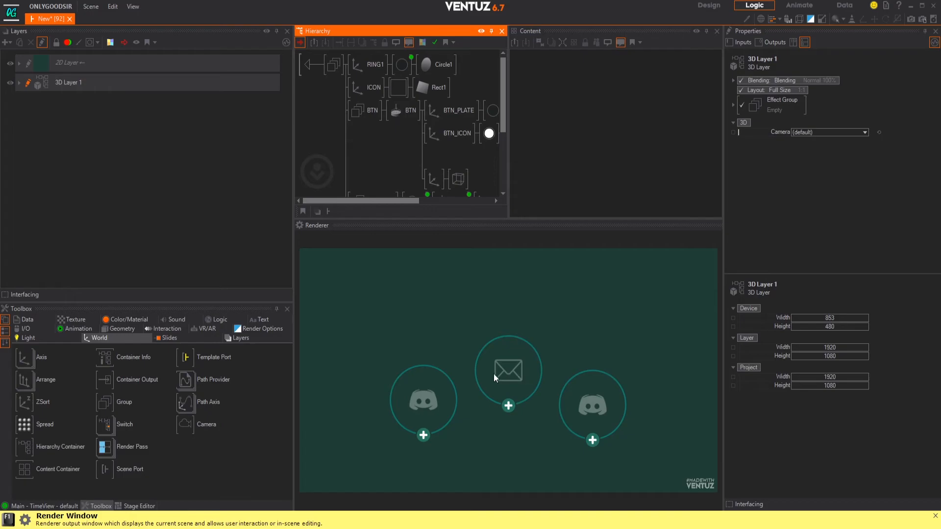
pyautogui.click(398, 88)
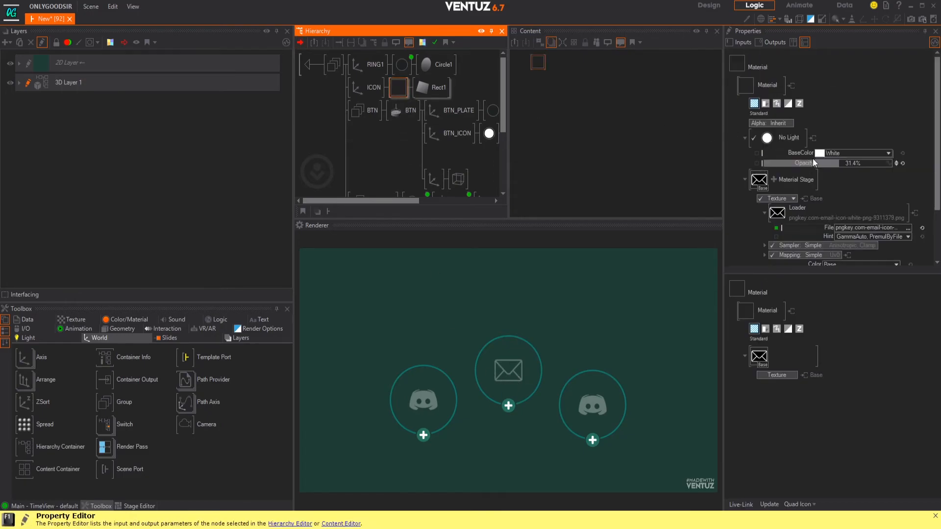
# - Enlarge the Hierarchy and Content editors and place the ICON material node beside the OPEN_CLOSE group in the content
pyautogui.moveTo(408, 124); pyautogui.dragTo(375, 81, button='middle')
pyautogui.moveTo(418, 191); pyautogui.dragTo(374, 125, button='middle')
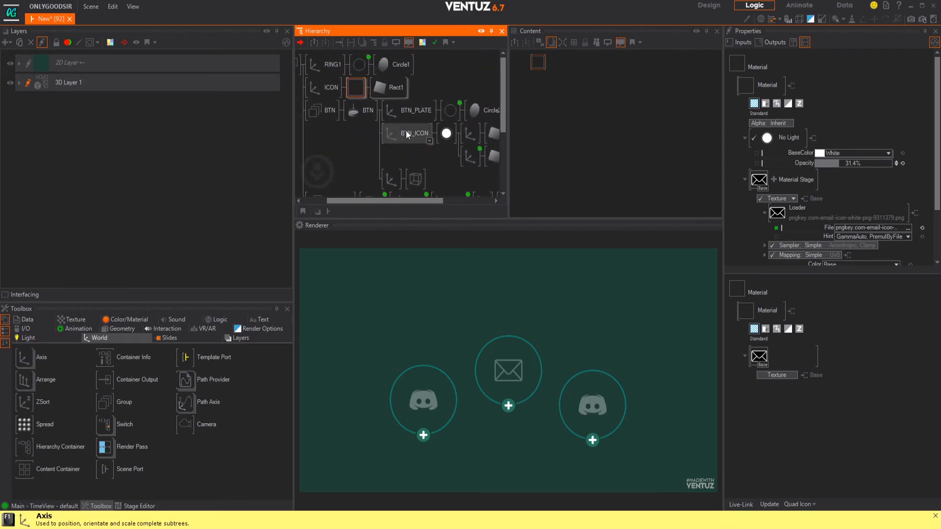
pyautogui.click(445, 107)
pyautogui.scroll(-5, 619, 106)
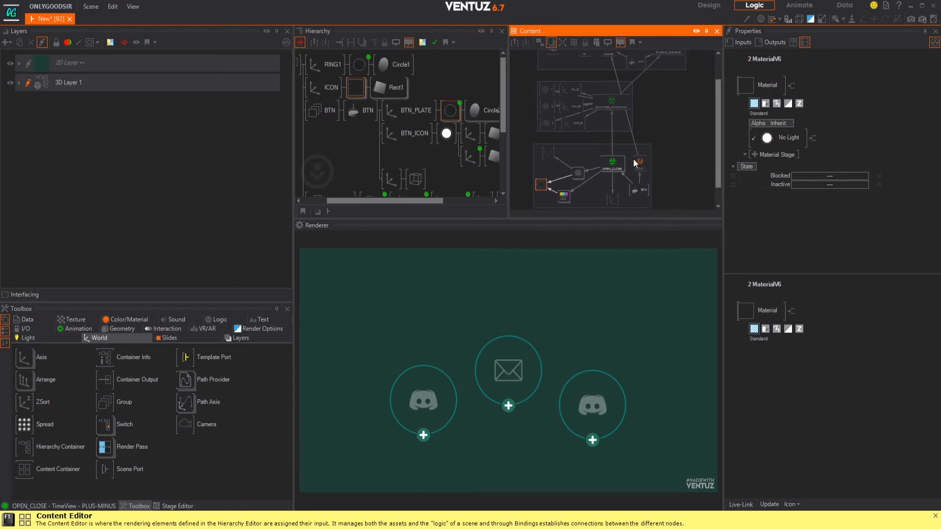
pyautogui.click(613, 212)
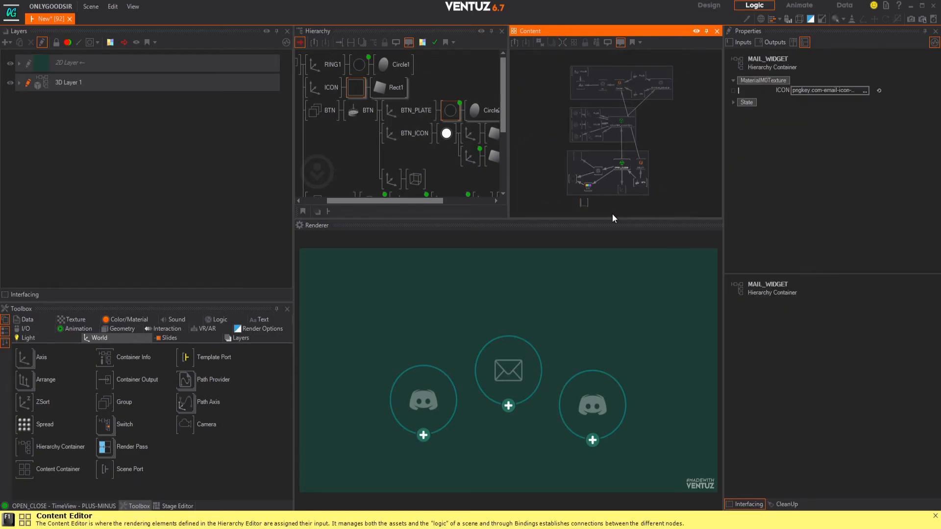
pyautogui.scroll(3, 610, 190)
pyautogui.moveTo(495, 219); pyautogui.dragTo(496, 292)
pyautogui.moveTo(293, 196); pyautogui.dragTo(179, 198)
pyautogui.scroll(1, 575, 249)
pyautogui.scroll(1, 622, 184)
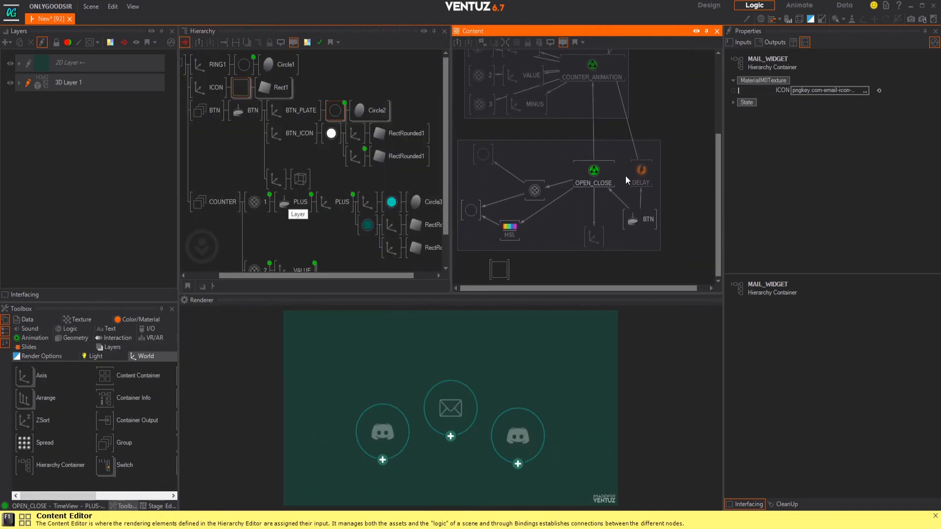
pyautogui.moveTo(503, 272); pyautogui.dragTo(705, 211)
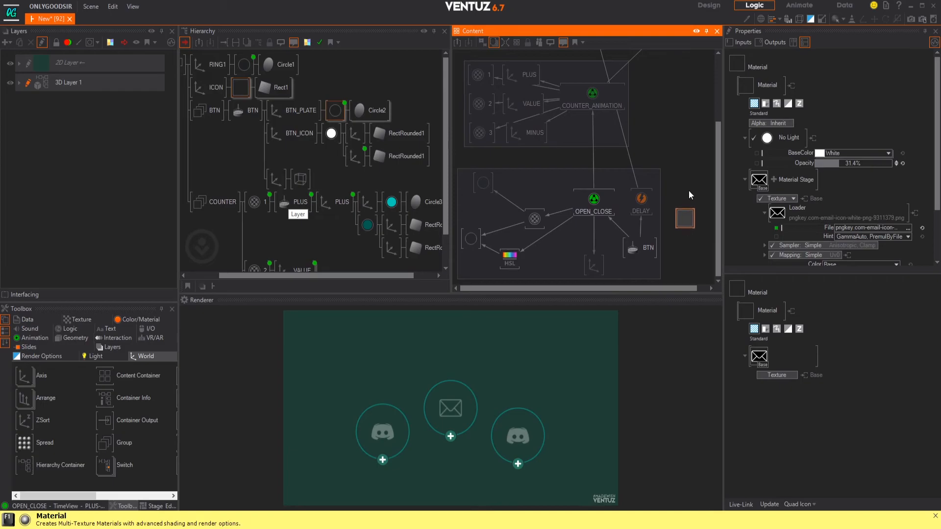
# - Add the ICON material node to the OPEN_CLOSE content group and move it closer to the DELAY and BTN nodes
pyautogui.click(695, 177)
pyautogui.moveTo(703, 172); pyautogui.dragTo(461, 279)
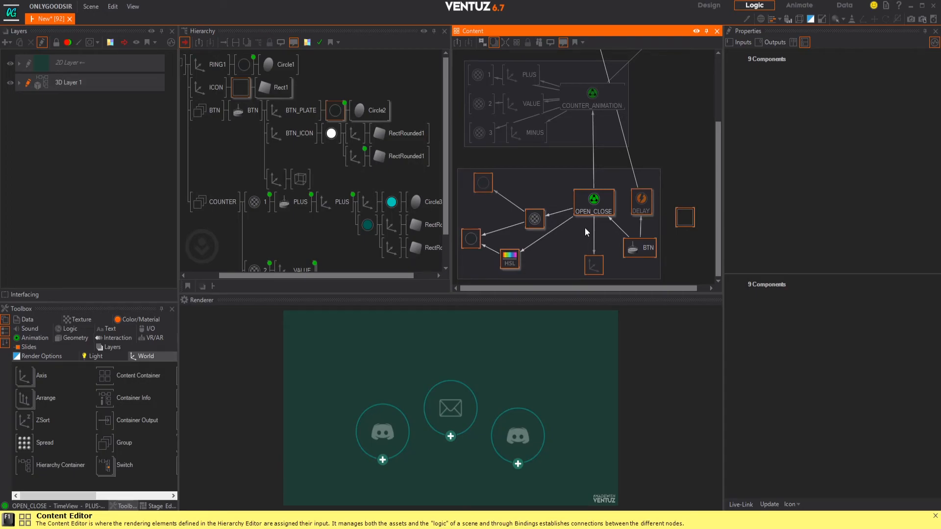
pyautogui.click(685, 219)
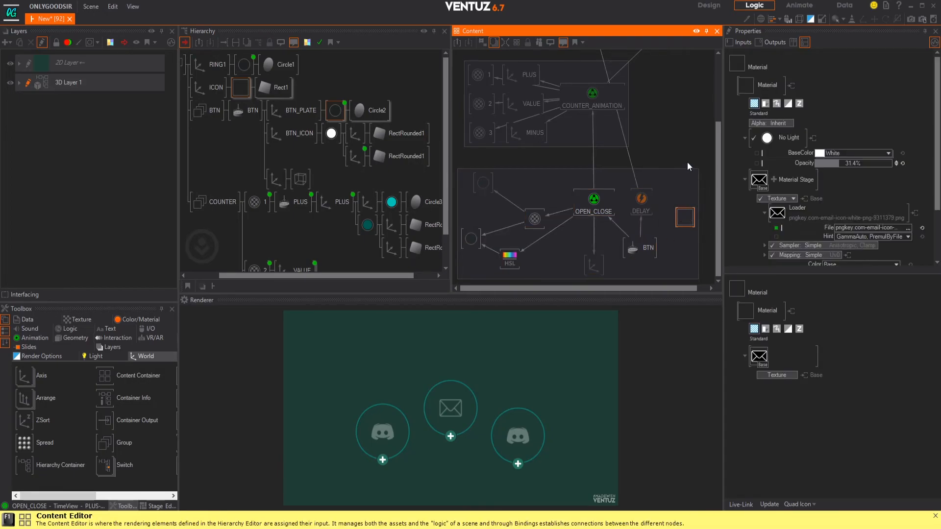
pyautogui.moveTo(682, 217); pyautogui.dragTo(673, 222)
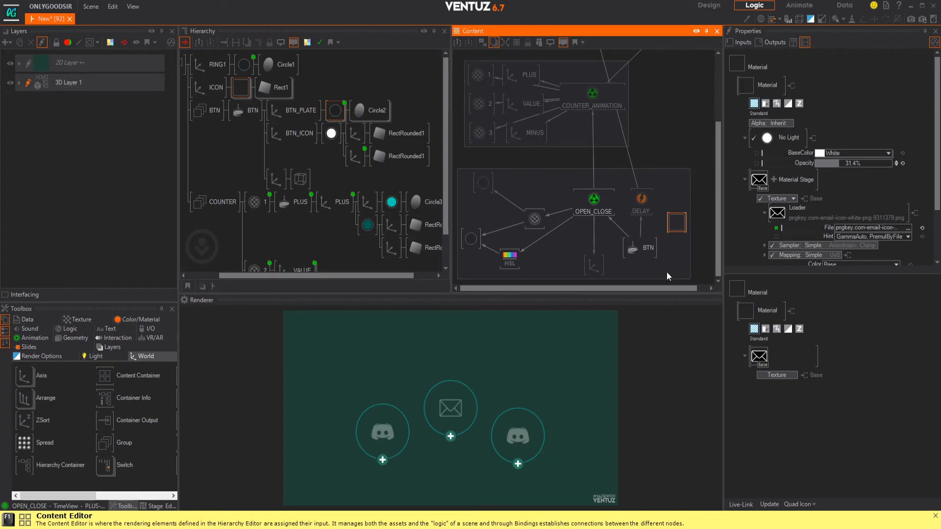
pyautogui.moveTo(696, 274); pyautogui.dragTo(462, 184)
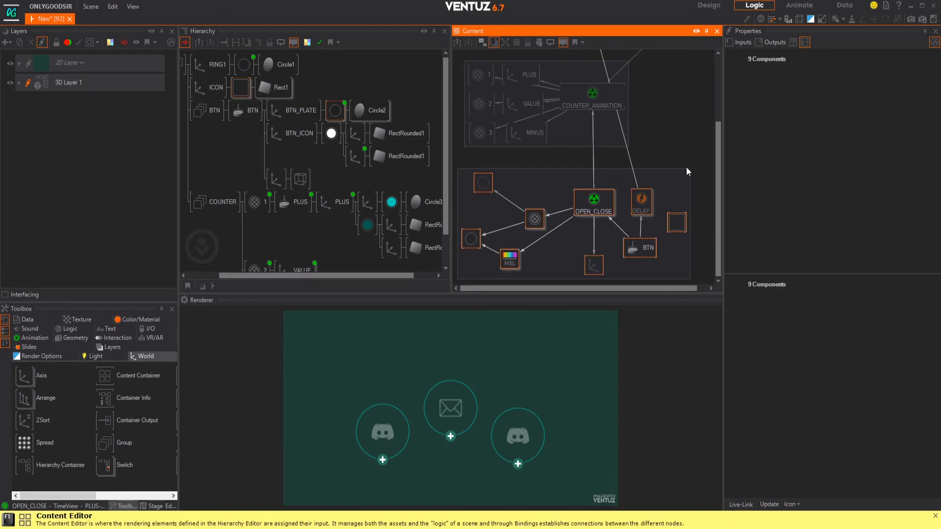
# - Bind the ICON material's Opacity to the OPEN_CLOSE keyframe animation and open that animation's timeline
pyautogui.click(676, 221)
pyautogui.moveTo(794, 163); pyautogui.dragTo(594, 207)
pyautogui.click(595, 207)
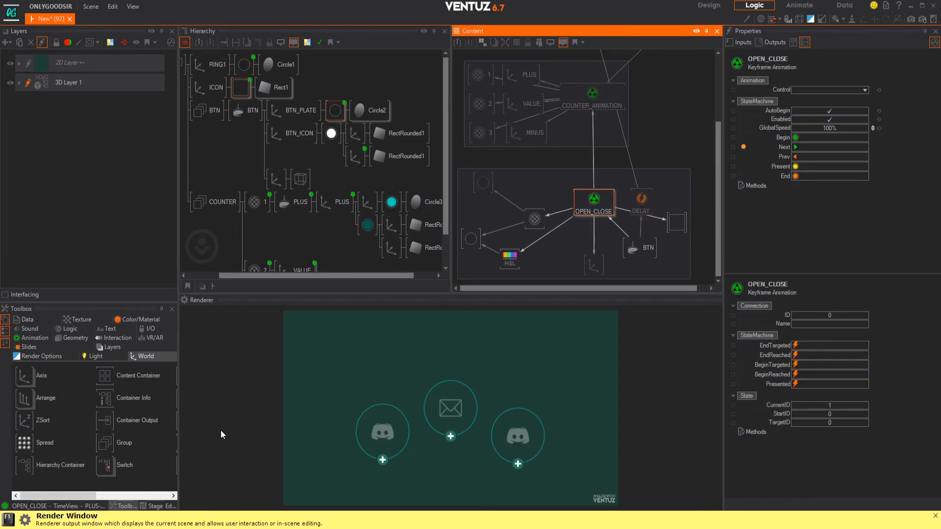
pyautogui.moveTo(178, 417); pyautogui.dragTo(278, 396)
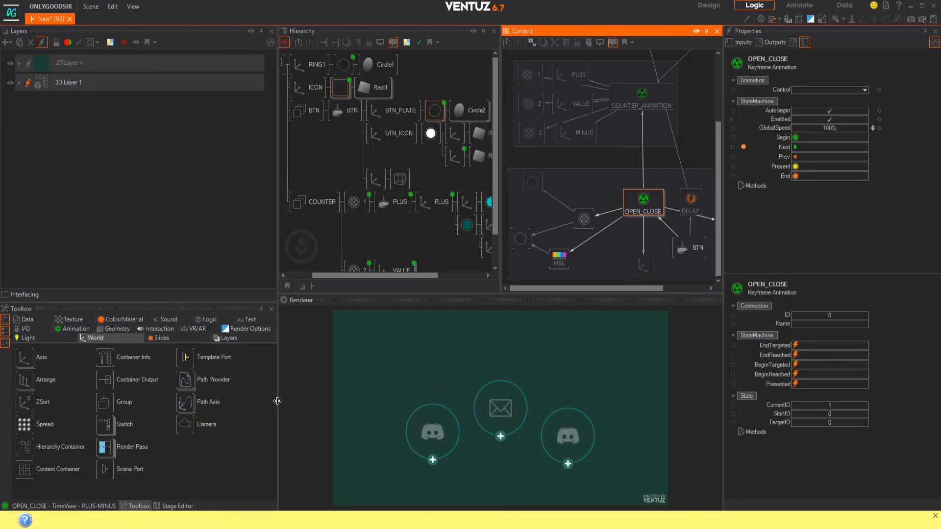
pyautogui.click(76, 505)
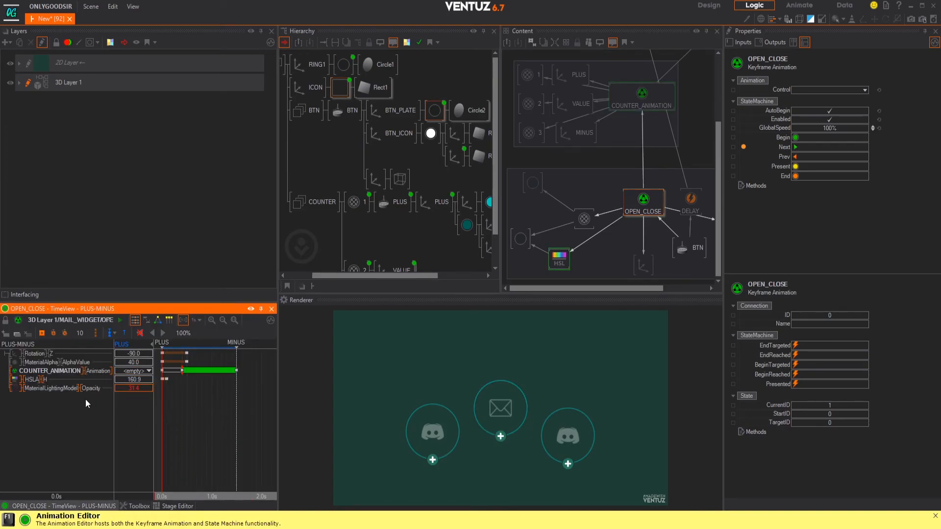
# - Add an Opacity keyframe for the ICON material at the PLUS state with the value 30
pyautogui.click(60, 389)
pyautogui.click(43, 333)
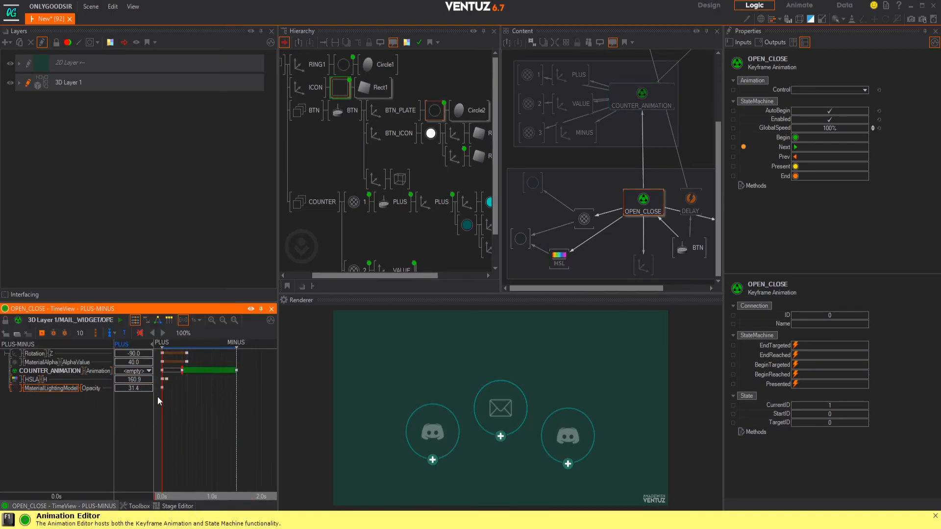
pyautogui.click(150, 389)
pyautogui.write('30')
# - Key the ICON material's Opacity at 80 on the MINUS state at 1.5 s and return the timeline to PLUS
pyautogui.moveTo(175, 409); pyautogui.dragTo(237, 415)
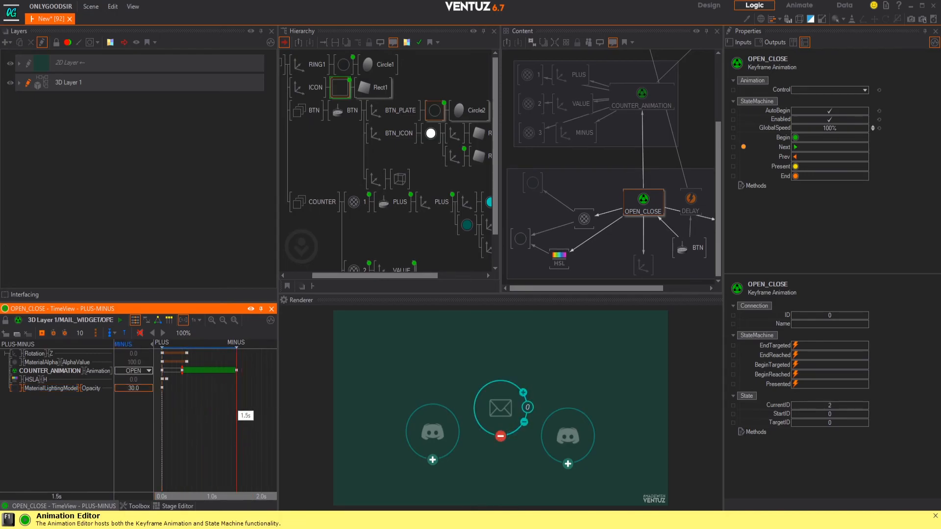
pyautogui.click(130, 387)
pyautogui.write('80')
pyautogui.press('Return')
pyautogui.click(42, 333)
pyautogui.moveTo(228, 417); pyautogui.dragTo(163, 428)
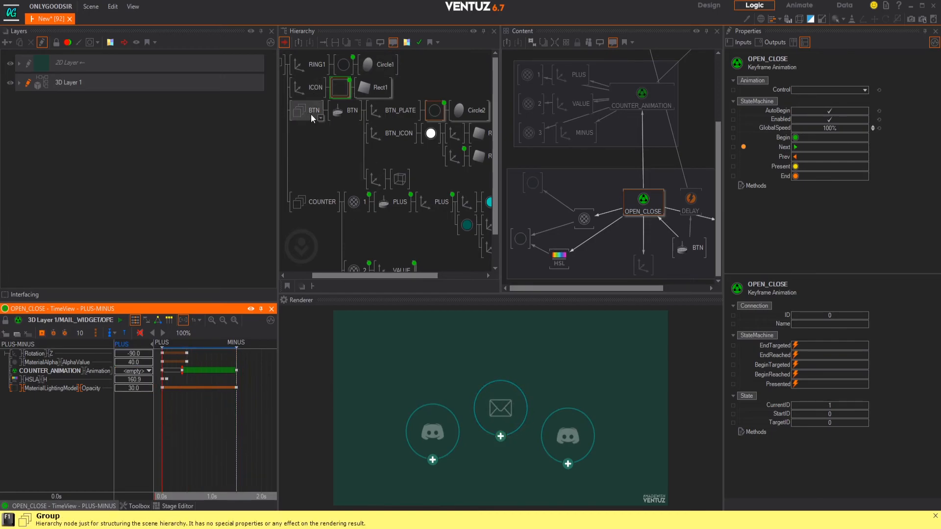
# - Return to the parent hierarchy and test the icon fade by operating the mail and first Discord widgets in an enlarged renderer
pyautogui.moveTo(307, 112); pyautogui.dragTo(351, 113, button='middle')
pyautogui.click(298, 67)
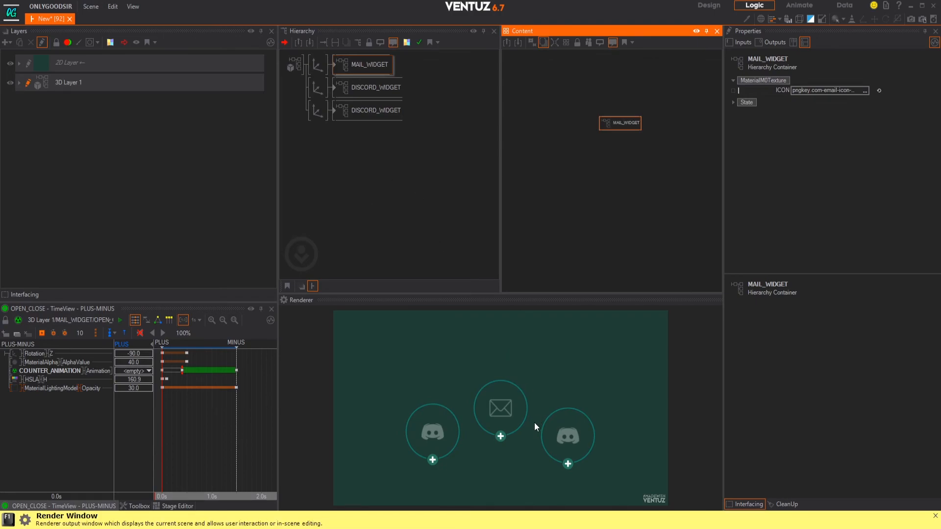
pyautogui.click(500, 436)
pyautogui.click(500, 436)
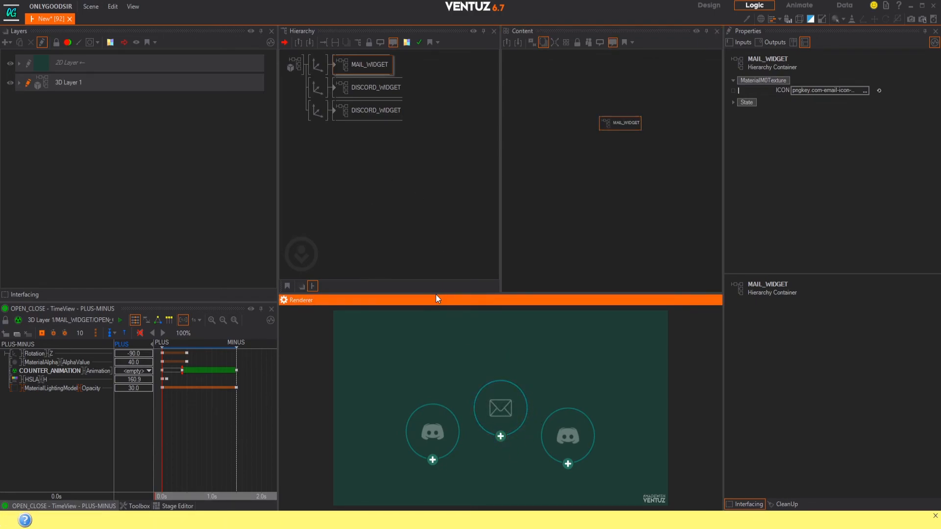
pyautogui.moveTo(435, 294); pyautogui.dragTo(436, 184)
pyautogui.click(500, 389)
pyautogui.click(500, 390)
pyautogui.click(411, 420)
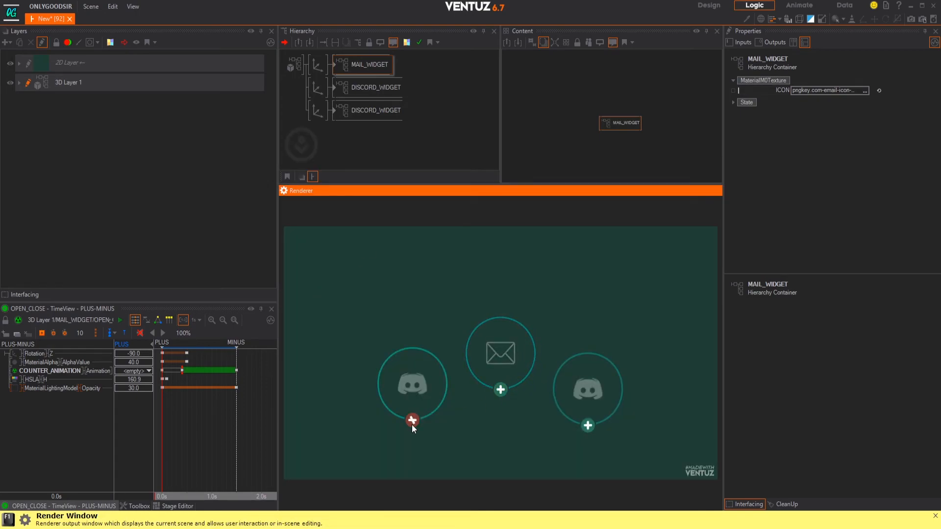
# - Inspect the MAIL_WIDGET and both DISCORD_WIDGET containers by selecting them one after another in the hierarchy
pyautogui.click(369, 77)
pyautogui.click(369, 79)
pyautogui.click(354, 66)
pyautogui.click(370, 87)
pyautogui.click(369, 111)
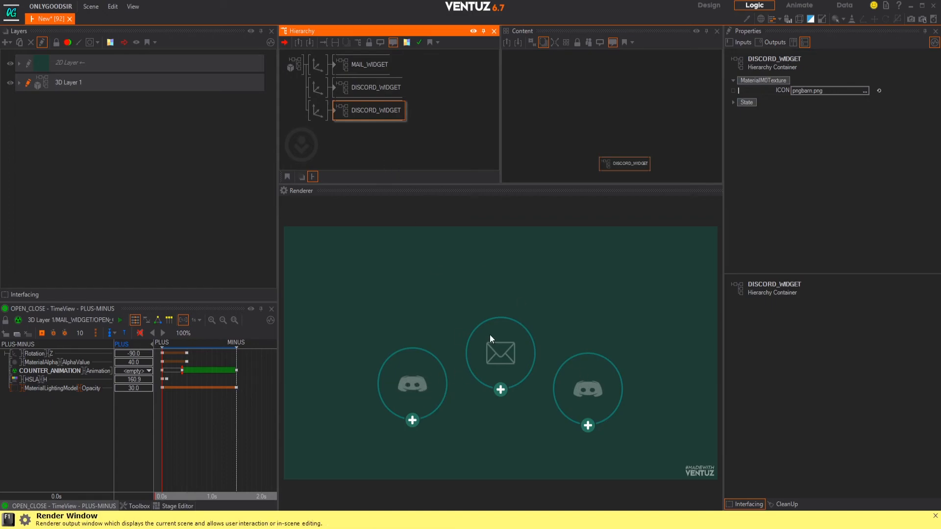
pyautogui.click(350, 88)
# - Test the updated animation by opening both Discord widgets and the mail widget in the render output
pyautogui.click(412, 421)
pyautogui.click(413, 420)
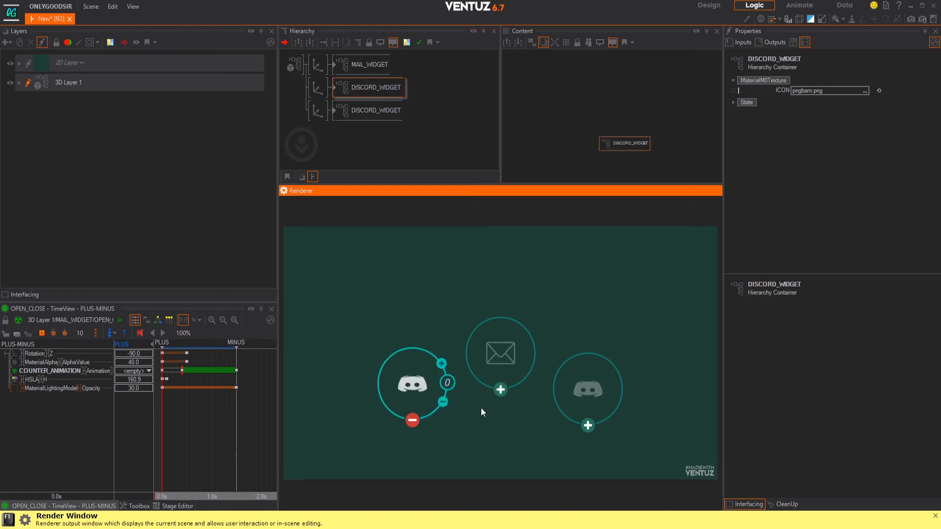
pyautogui.click(589, 425)
pyautogui.click(500, 390)
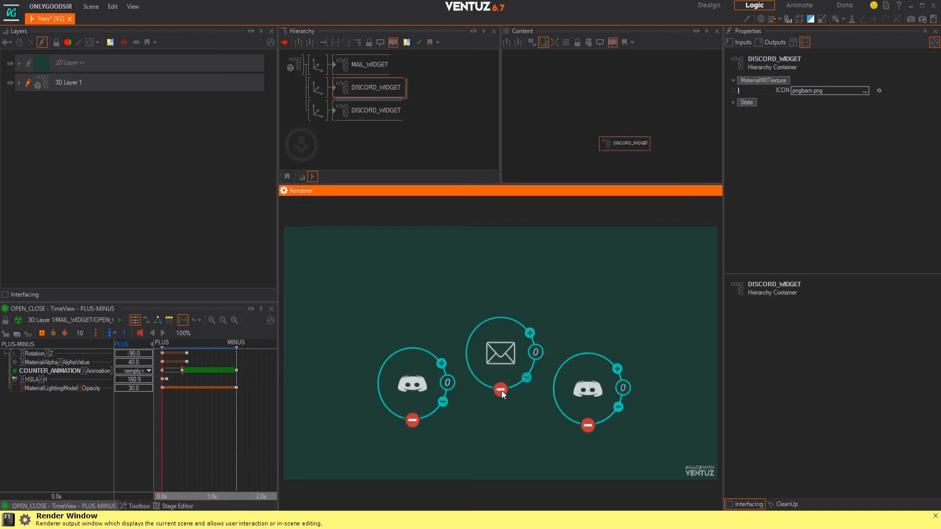
# - Set Rect1's SizeY to about 0.97 inside the first DISCORD_WIDGET and transfer that container's content to the second DISCORD_WIDGET
pyautogui.doubleClick(335, 66)
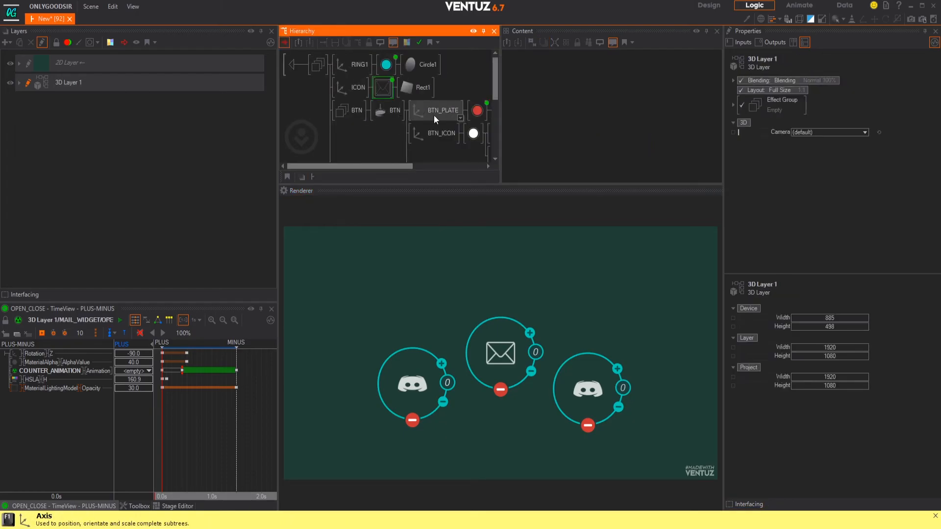
pyautogui.click(360, 87)
pyautogui.click(291, 64)
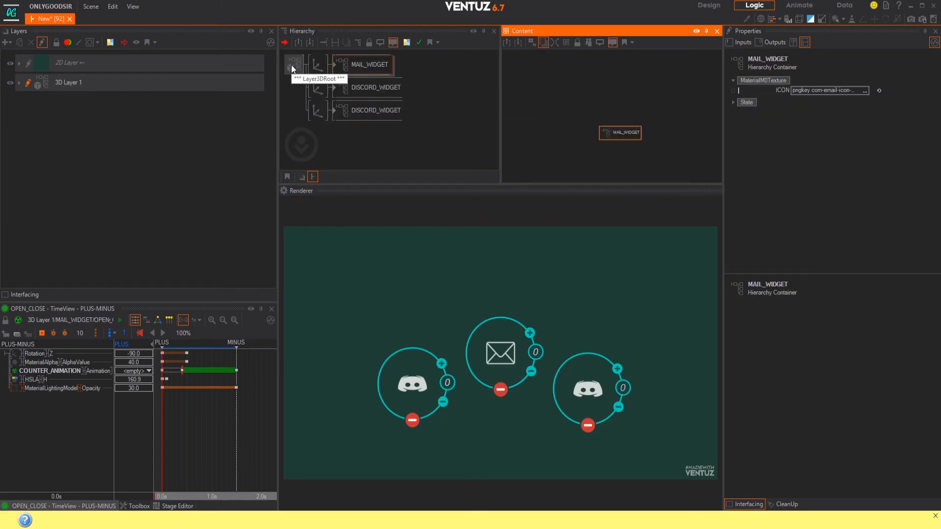
pyautogui.click(357, 86)
pyautogui.doubleClick(338, 87)
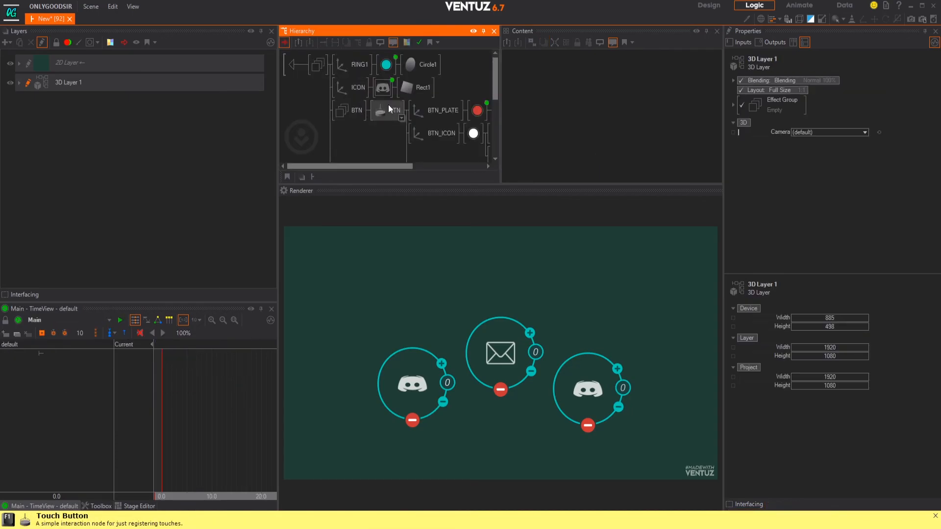
pyautogui.click(414, 88)
pyautogui.moveTo(846, 112); pyautogui.dragTo(822, 111)
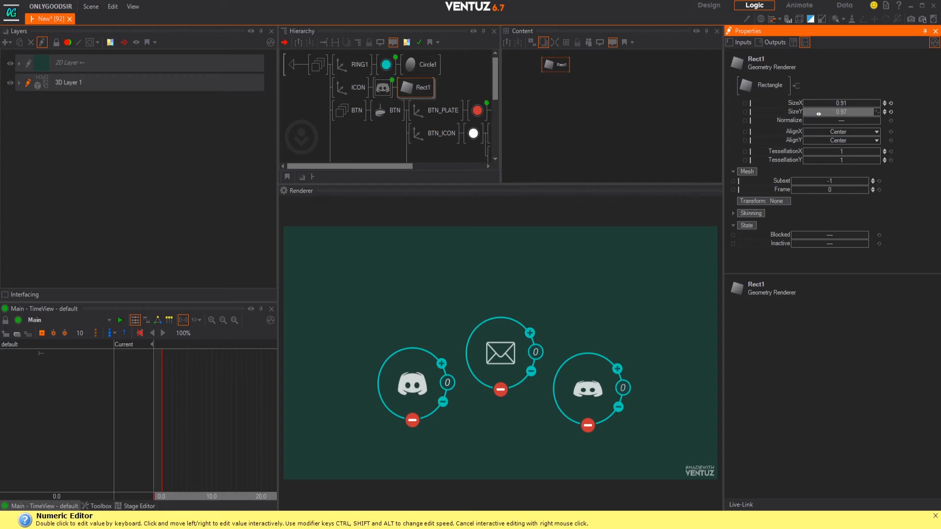
pyautogui.doubleClick(300, 66)
pyautogui.moveTo(359, 90); pyautogui.dragTo(371, 109)
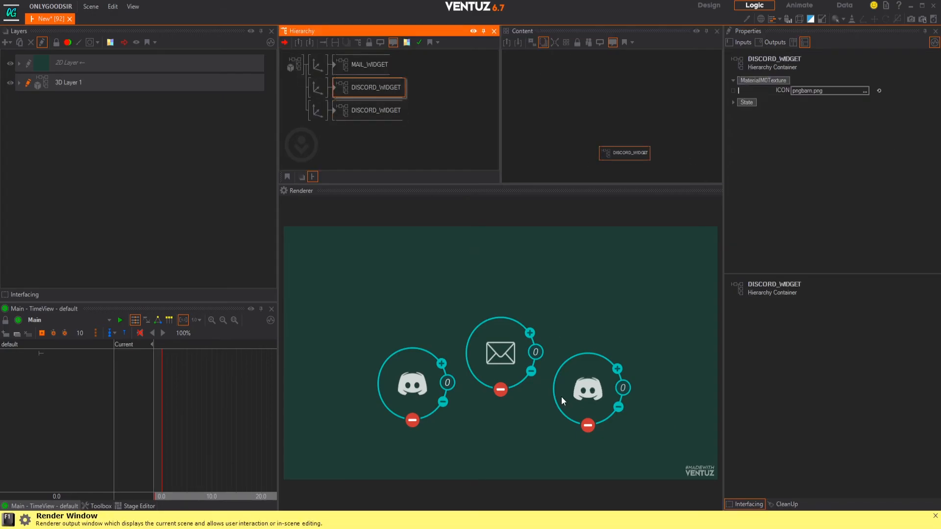
# - Test all three widgets in the render output by closing and reopening each one with its round toggle
pyautogui.click(423, 420)
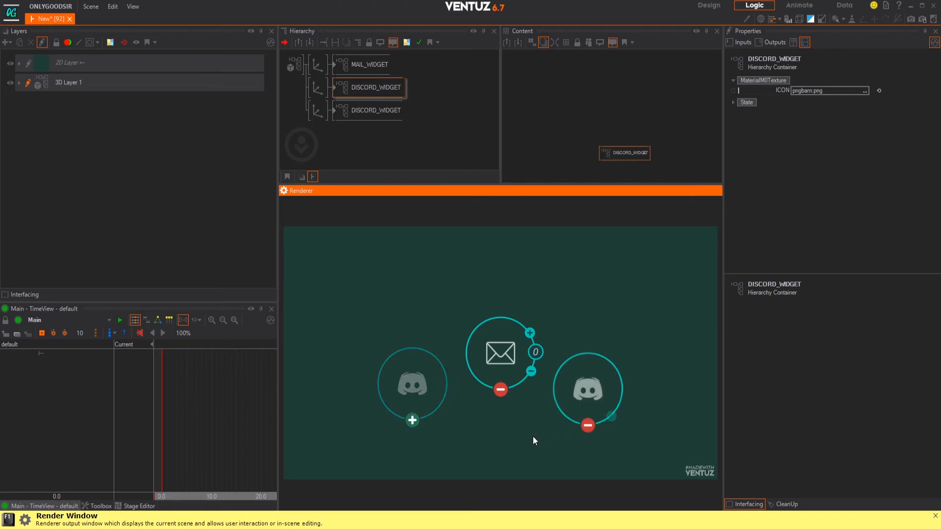
pyautogui.click(587, 427)
pyautogui.click(500, 390)
pyautogui.click(413, 421)
pyautogui.click(500, 390)
pyautogui.click(588, 426)
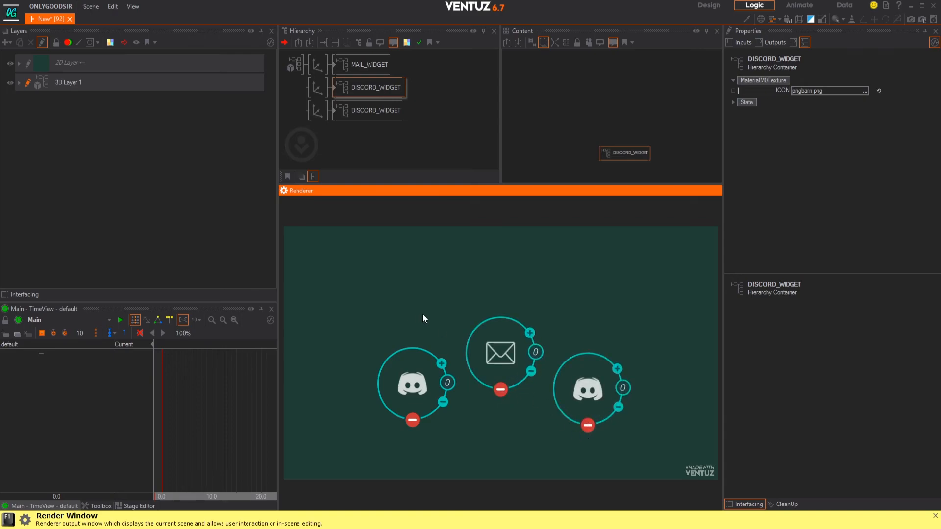
# - Insert a common Axis before all three widgets, setting its Position Y to 3.2 and its overall ScalingFactor to 1.13
pyautogui.click(300, 134)
pyautogui.write('ax')
pyautogui.moveTo(317, 169); pyautogui.dragTo(311, 65)
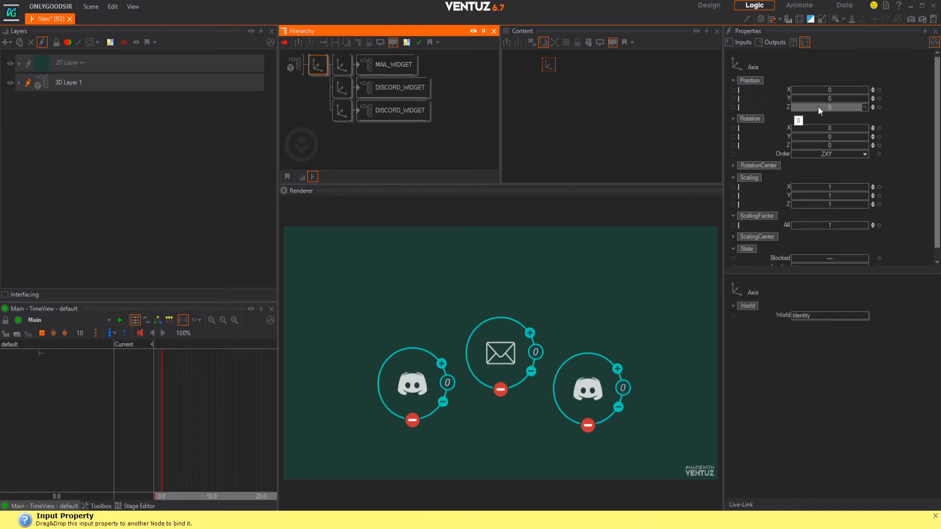
pyautogui.moveTo(828, 98)
pyautogui.mouseDown()
pyautogui.moveTo(849, 99)
pyautogui.moveTo(835, 101)
pyautogui.mouseUp()
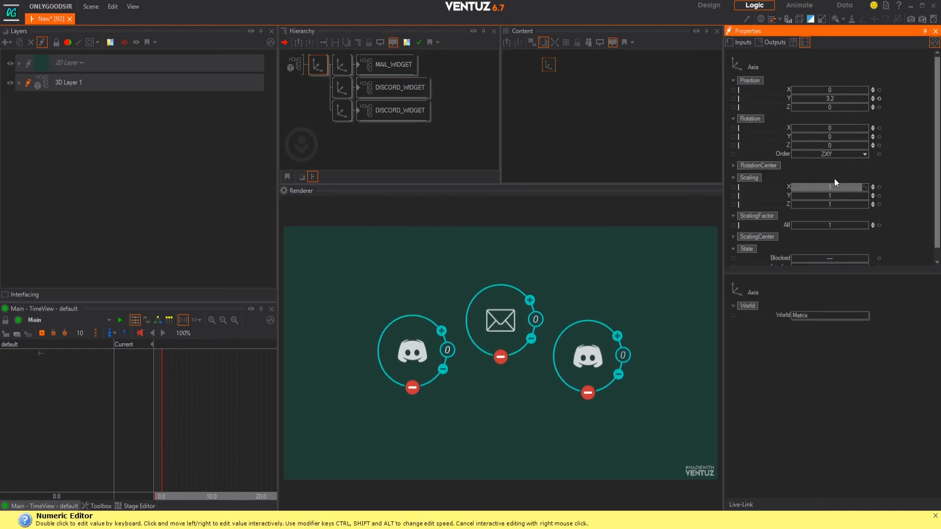
pyautogui.moveTo(830, 226); pyautogui.dragTo(835, 226)
# - Try rotating the common widget axis about Y to -32 and -11, and reset the rotation
pyautogui.moveTo(828, 137)
pyautogui.mouseDown()
pyautogui.moveTo(845, 137)
pyautogui.moveTo(813, 137)
pyautogui.mouseUp()
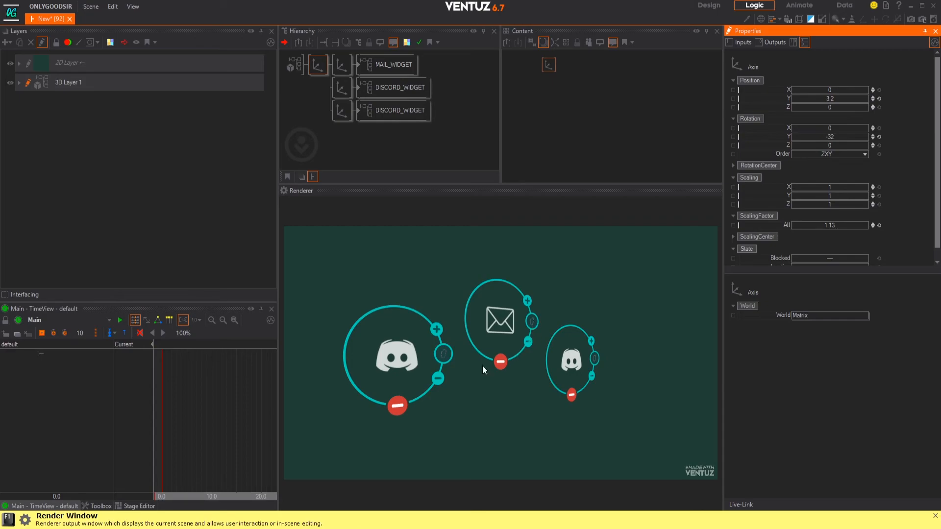
pyautogui.moveTo(829, 137)
pyautogui.mouseDown()
pyautogui.moveTo(852, 137)
pyautogui.moveTo(835, 138)
pyautogui.mouseUp()
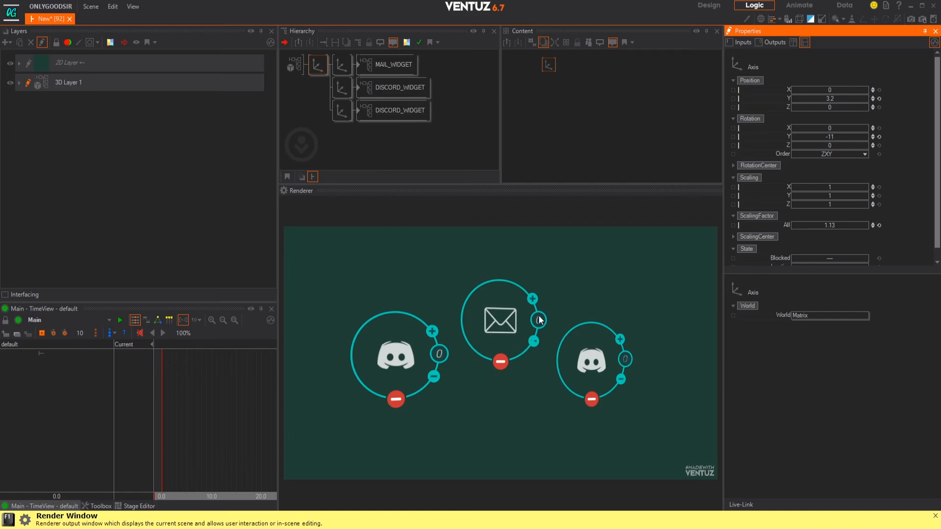
pyautogui.click(879, 137)
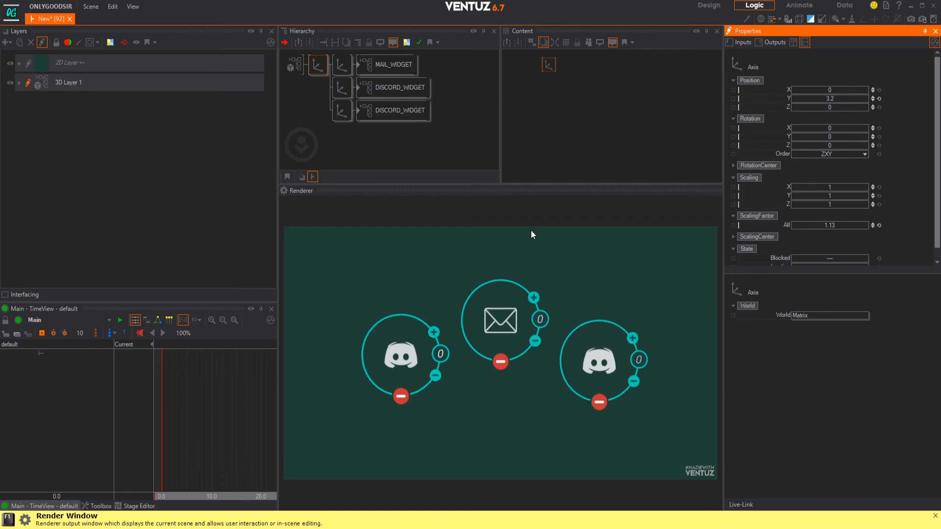
# - Enter MAIL_WIDGET and set Position Z to -0.1 on the axis holding the VALUE text
pyautogui.click(392, 64)
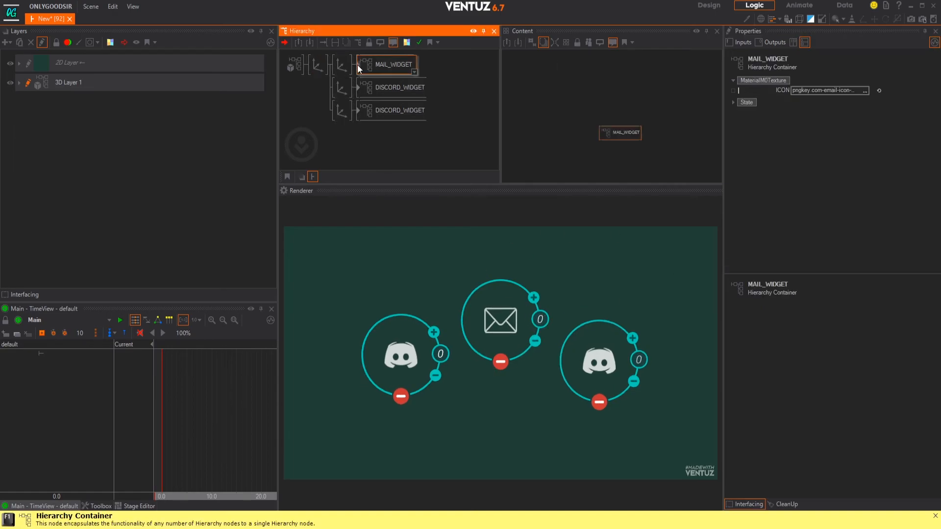
pyautogui.doubleClick(392, 65)
pyautogui.moveTo(468, 147); pyautogui.dragTo(375, 80, button='middle')
pyautogui.moveTo(383, 131); pyautogui.dragTo(359, 57, button='middle')
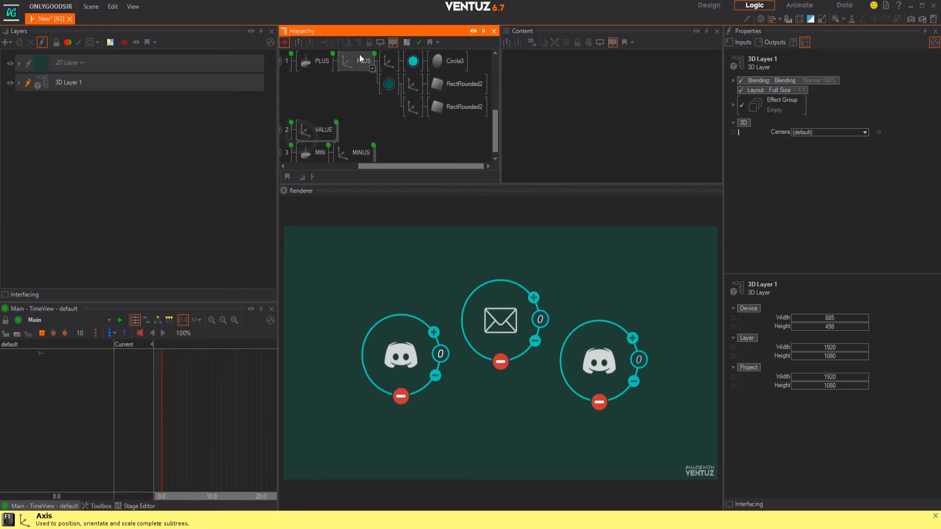
pyautogui.moveTo(370, 141); pyautogui.dragTo(332, 83, button='middle')
pyautogui.middleClick(341, 127)
pyautogui.click(351, 102)
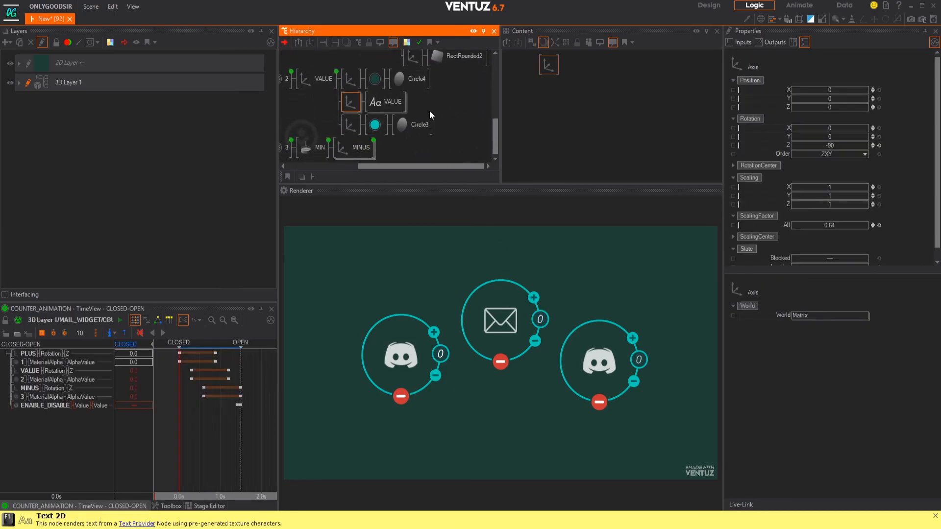
pyautogui.click(872, 110)
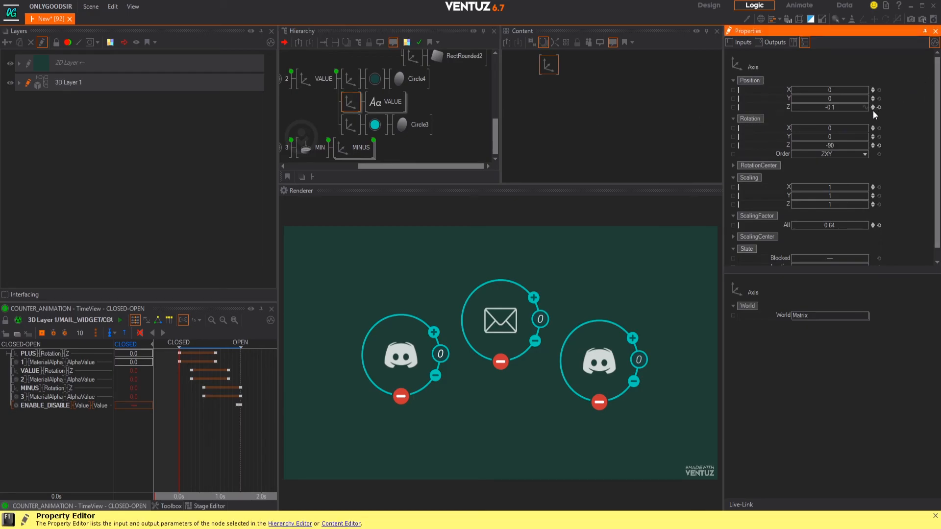
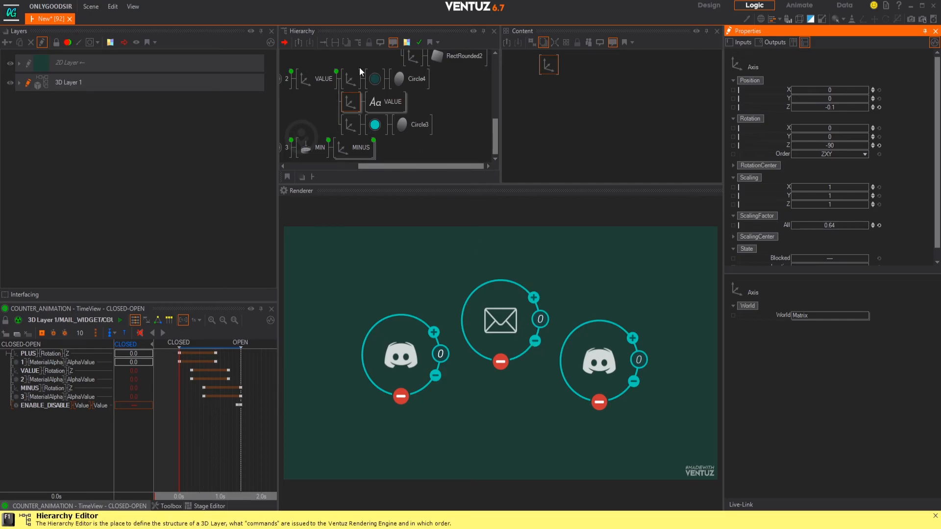
# - Set Position Z to -0.01 on the axis holding the rounded rectangle in the MINUS branch
pyautogui.click(361, 147)
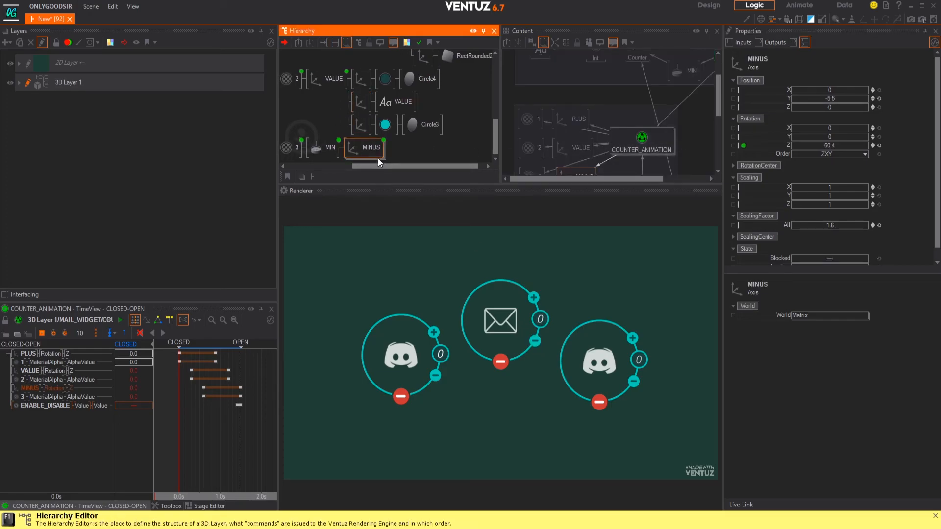
pyautogui.hotkey('ctrl', 'v')
pyautogui.moveTo(416, 147); pyautogui.dragTo(414, 93, button='middle')
pyautogui.click(423, 150)
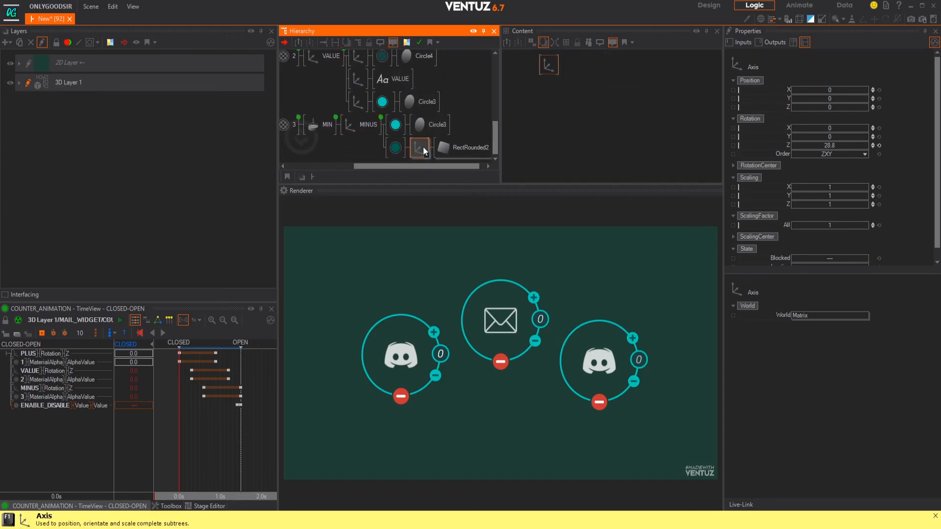
pyautogui.click(872, 109)
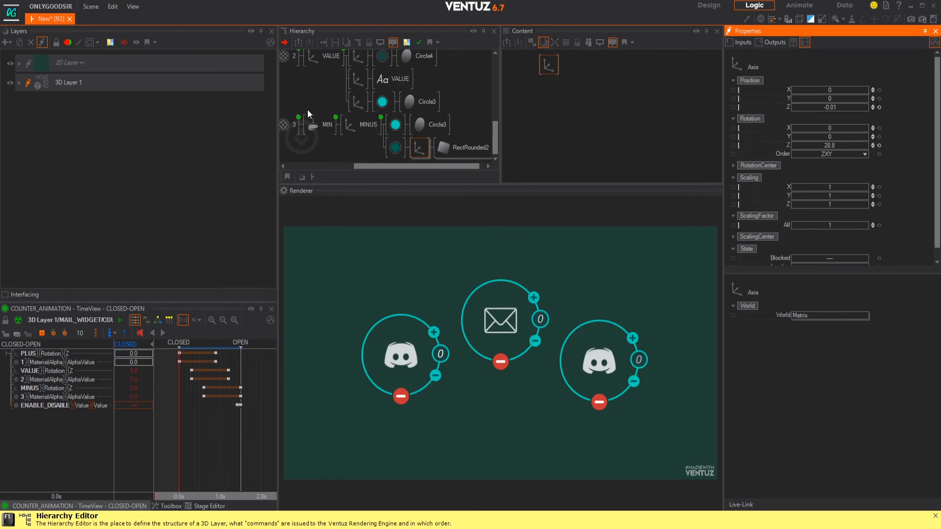
# - Return to the parent hierarchy and transfer the updated MAIL_WIDGET content to both DISCORD_WIDGET containers
pyautogui.moveTo(308, 115); pyautogui.dragTo(346, 138, button='middle')
pyautogui.moveTo(361, 71); pyautogui.dragTo(374, 154, button='middle')
pyautogui.moveTo(387, 90); pyautogui.dragTo(401, 78, button='middle')
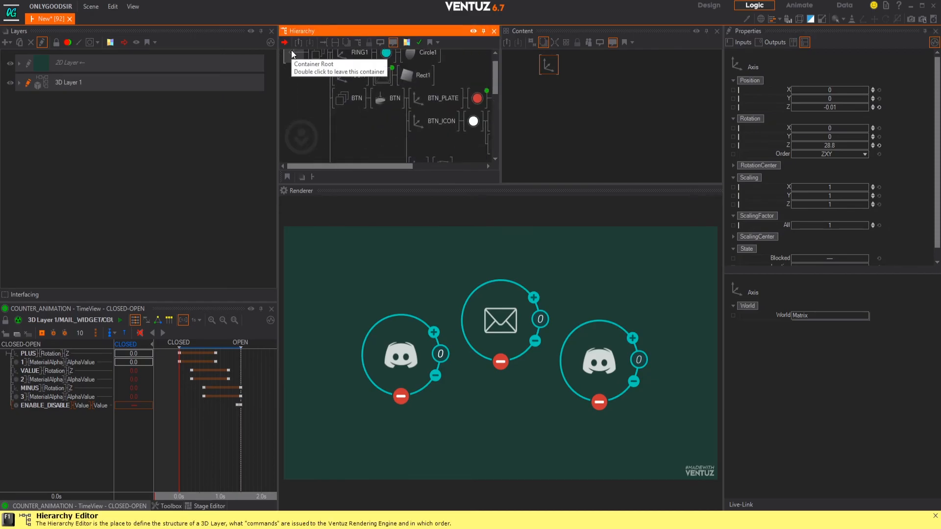
pyautogui.doubleClick(291, 50)
pyautogui.click(367, 65)
pyautogui.moveTo(368, 65); pyautogui.dragTo(391, 108)
pyautogui.click(375, 88)
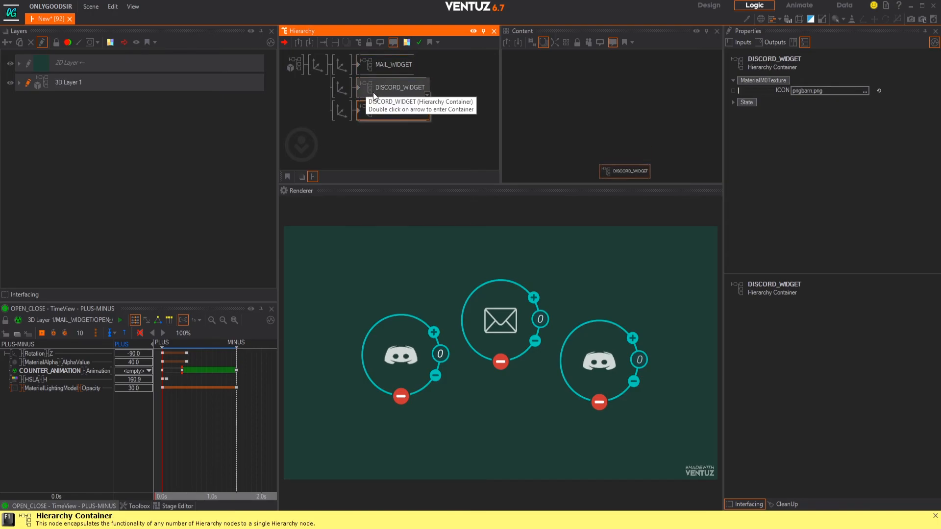
# - Check the widgets' depth by rotating the common axis to -24 about Y, and reset the rotation
pyautogui.click(317, 65)
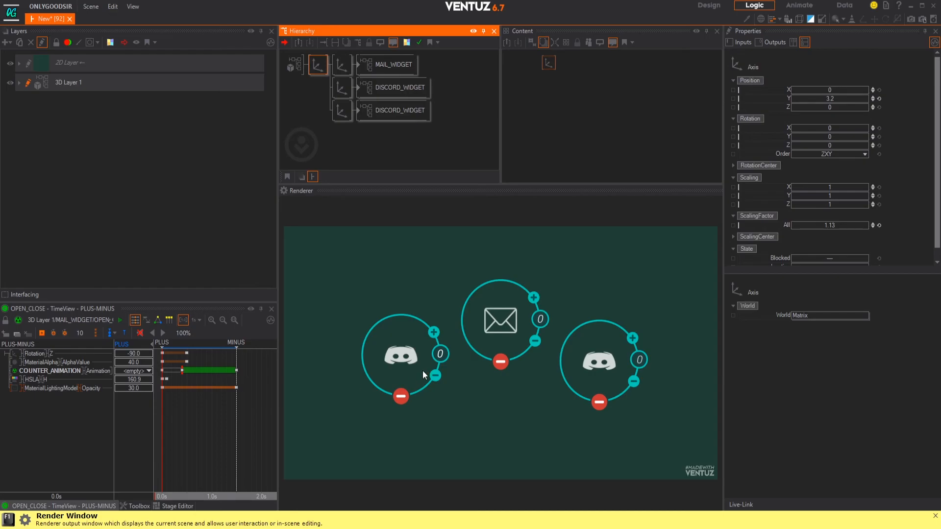
pyautogui.moveTo(829, 136); pyautogui.dragTo(818, 137)
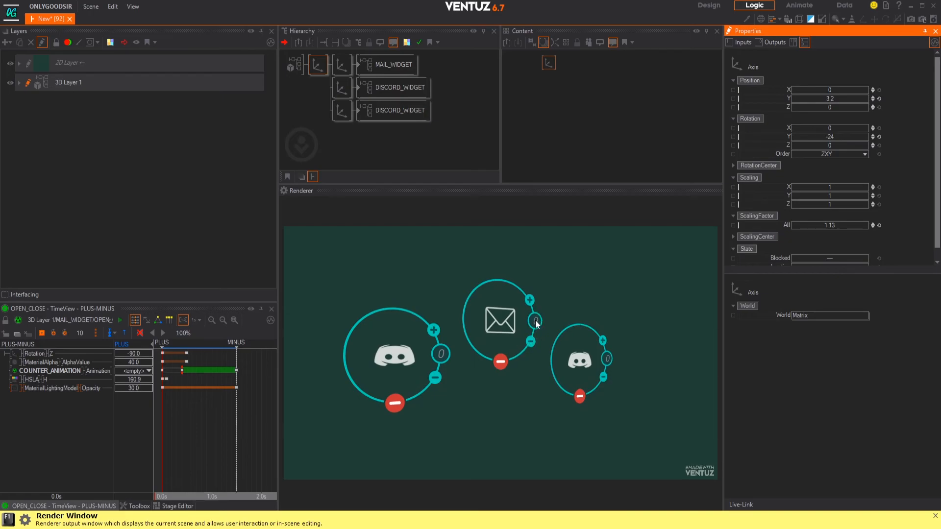
pyautogui.click(879, 137)
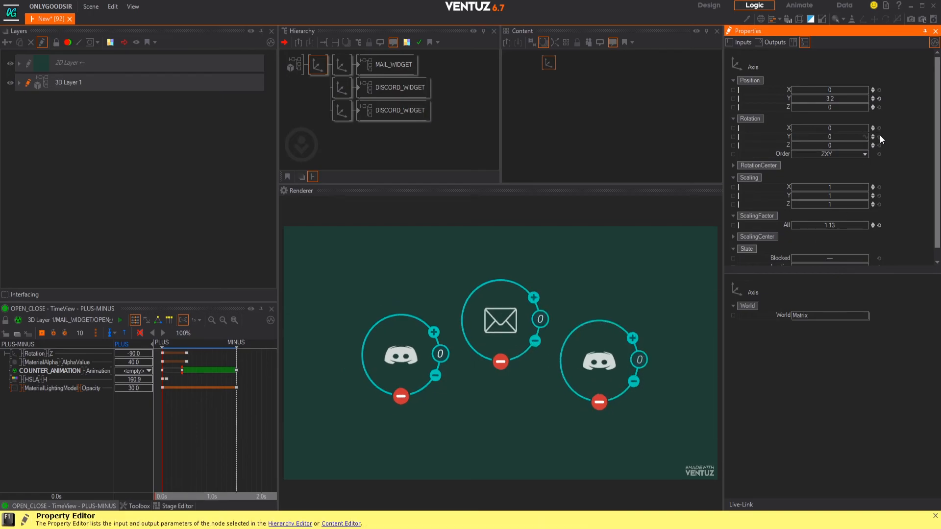
# - Enter MAIL_WIDGET and insert a white Material node in front of the VALUE text
pyautogui.doubleClick(357, 66)
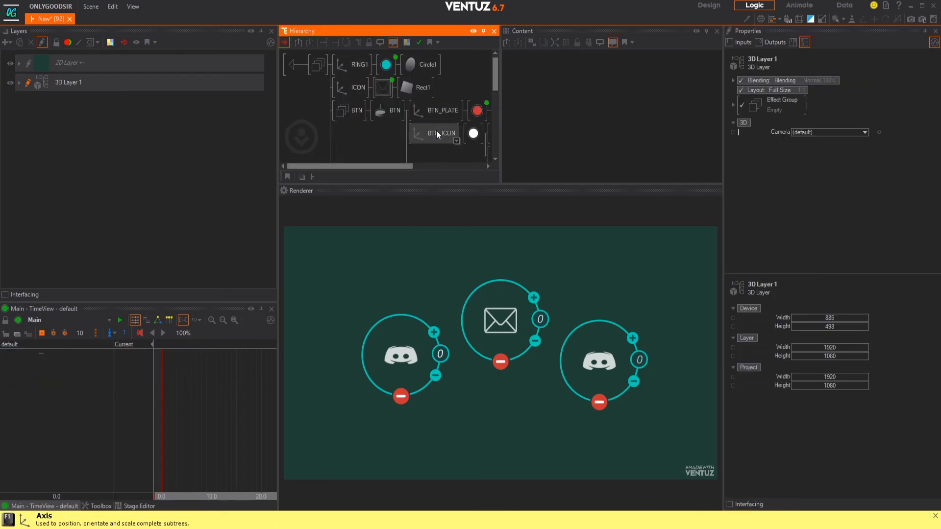
pyautogui.scroll(-2, 356, 97)
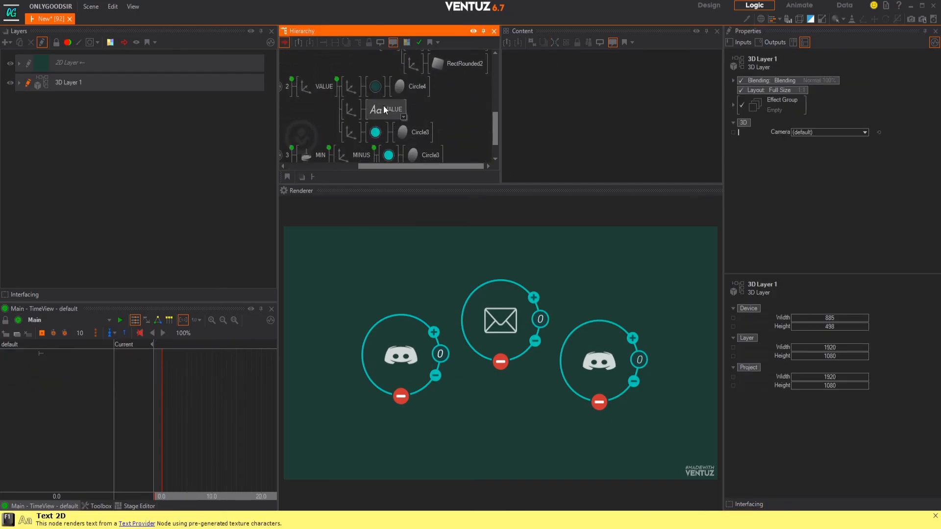
pyautogui.click(98, 506)
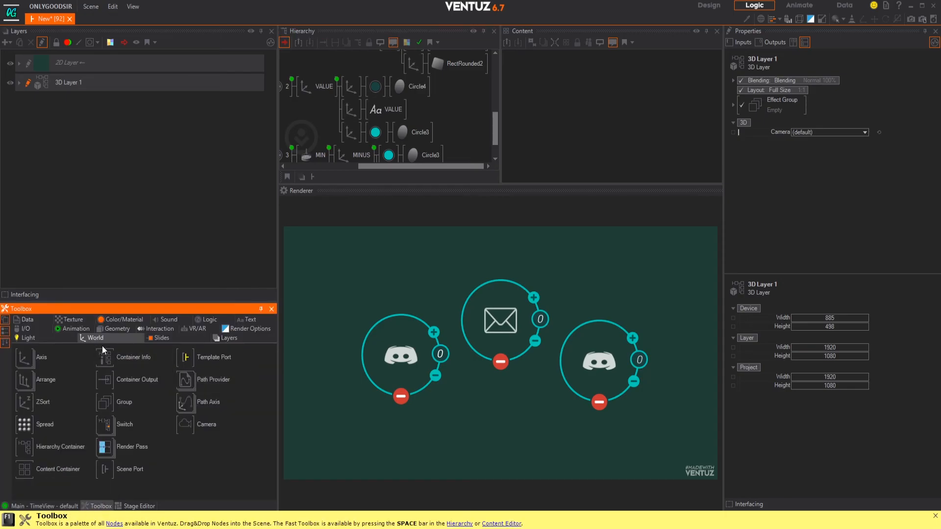
pyautogui.moveTo(29, 425); pyautogui.dragTo(368, 109)
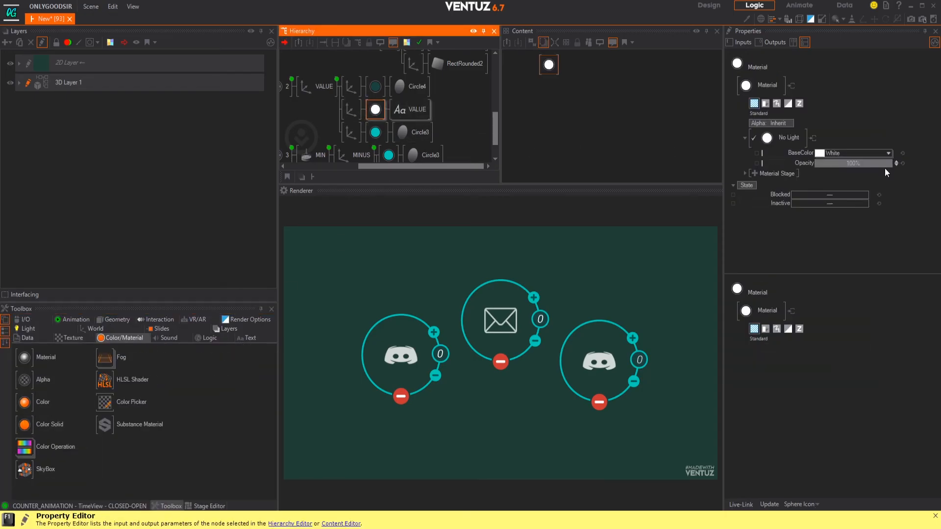
# - Expose SizeX and SizeY of the ICON branch's Rect1 on the MAIL_WIDGET container interface
pyautogui.scroll(5, 365, 101)
pyautogui.moveTo(348, 98); pyautogui.dragTo(375, 108, button='middle')
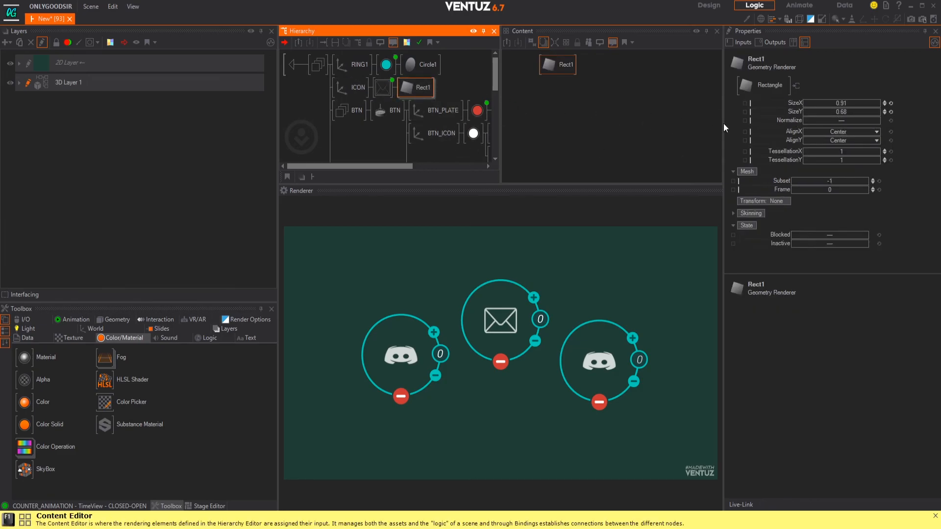
pyautogui.click(744, 103)
pyautogui.click(745, 112)
# - Return to the parent hierarchy and update both DISCORD_WIDGET containers with MAIL_WIDGET's text material and exposed size properties
pyautogui.click(293, 66)
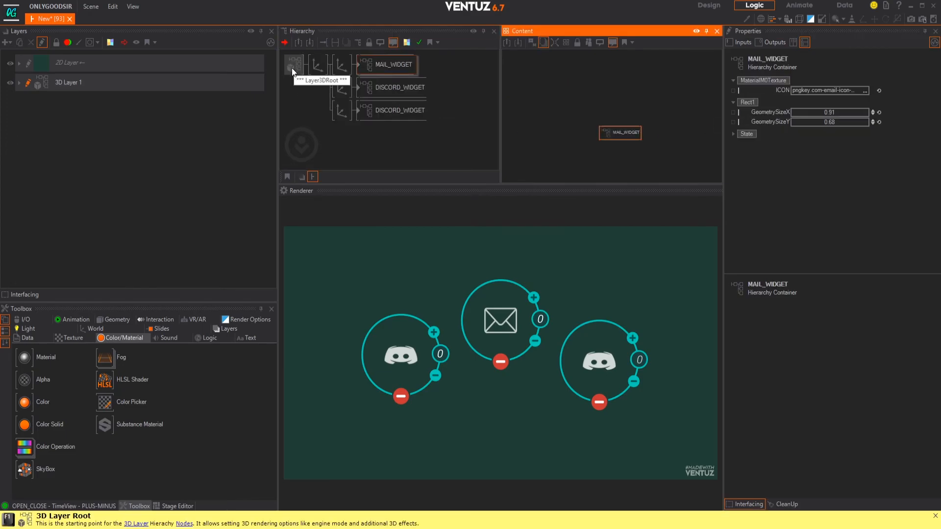
pyautogui.click(389, 86)
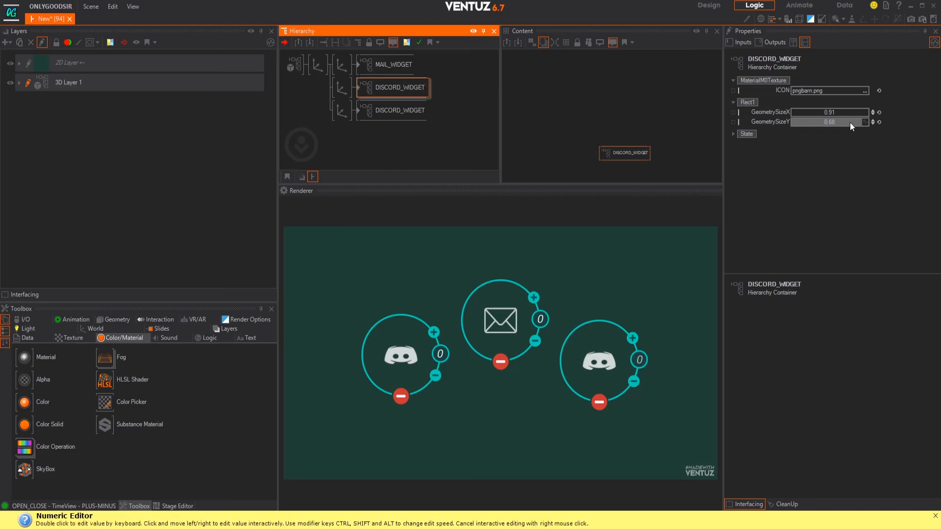
pyautogui.click(401, 111)
# - Set GeometrySizeY to 0.9 on both DISCORD_WIDGET containers together and check each container's properties
pyautogui.keyDown('ctrl'); pyautogui.click(403, 88); pyautogui.keyUp('ctrl')
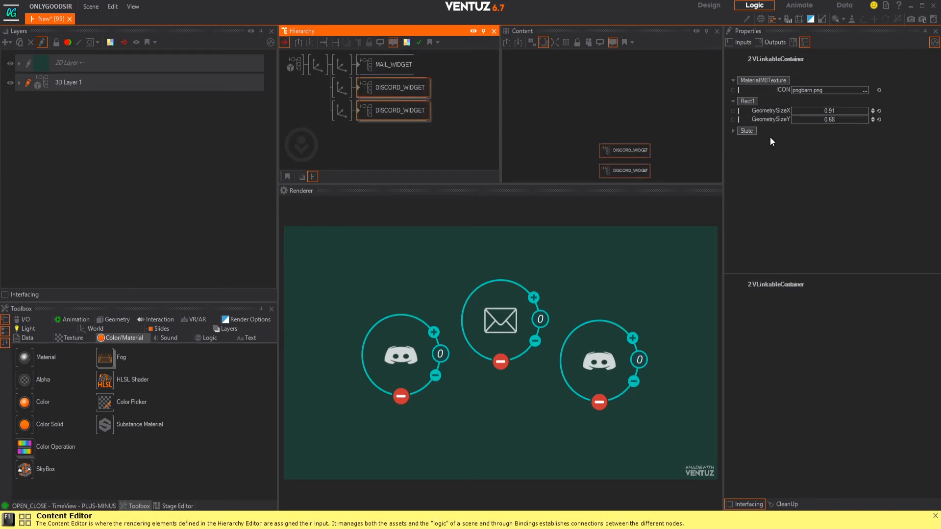
pyautogui.moveTo(839, 119); pyautogui.dragTo(840, 119)
pyautogui.click(351, 140)
pyautogui.click(375, 94)
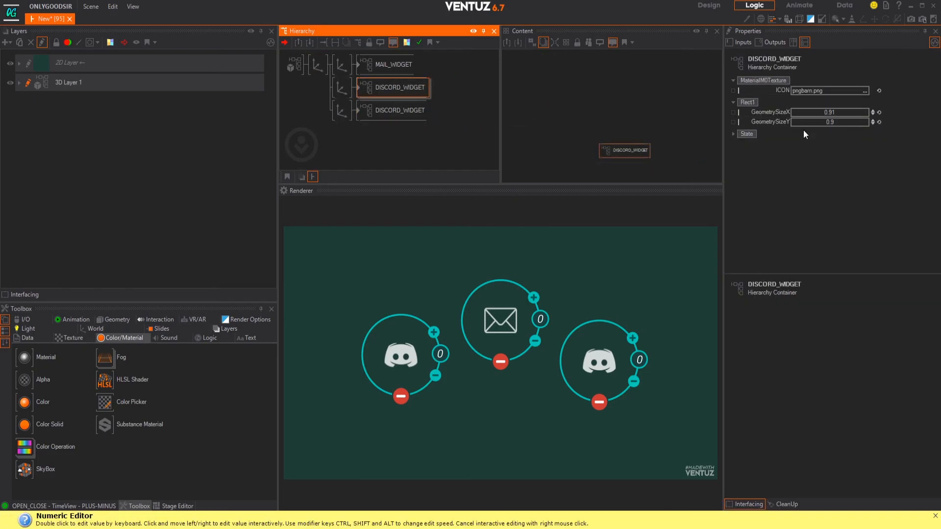
pyautogui.click(394, 112)
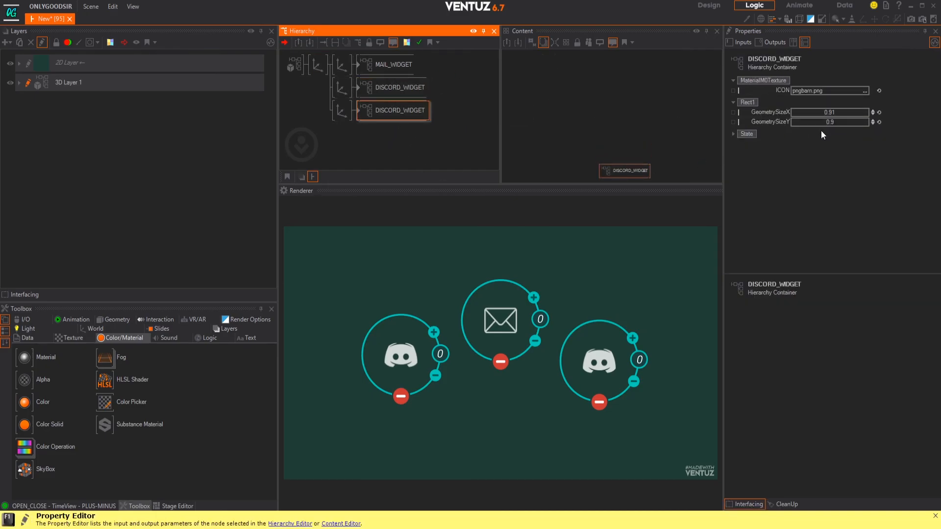
# - Set Rotation Y to 4 on the parent axis that holds all three widgets
pyautogui.click(407, 94)
pyautogui.click(405, 69)
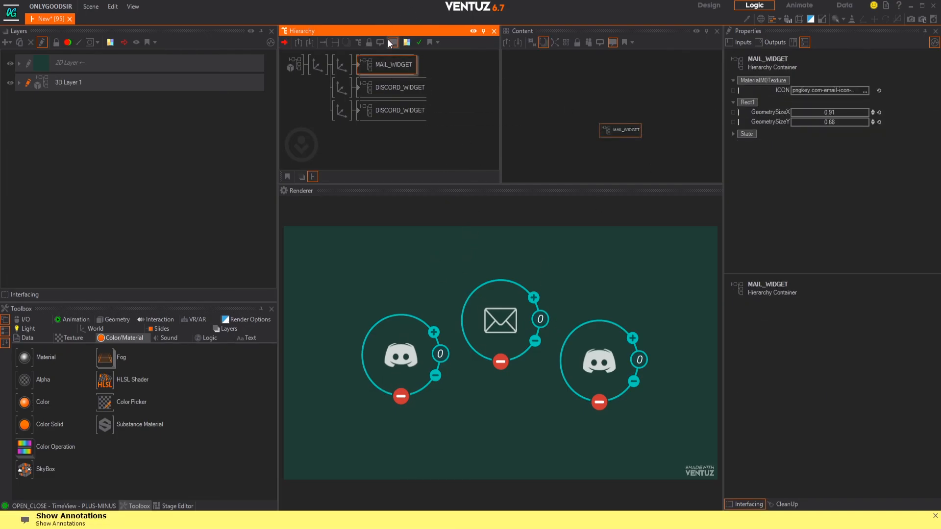
pyautogui.click(411, 140)
pyautogui.click(321, 64)
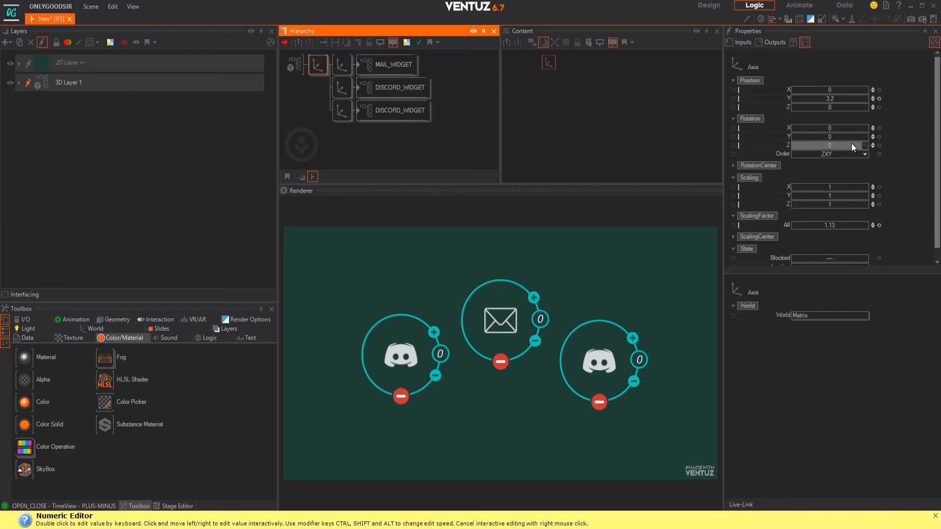
pyautogui.moveTo(833, 138)
pyautogui.mouseDown()
pyautogui.moveTo(846, 139)
pyautogui.moveTo(827, 138)
pyautogui.mouseUp()
# - Test the rotated widgets in the render by toggling the mail and both Discord widgets
pyautogui.click(502, 361)
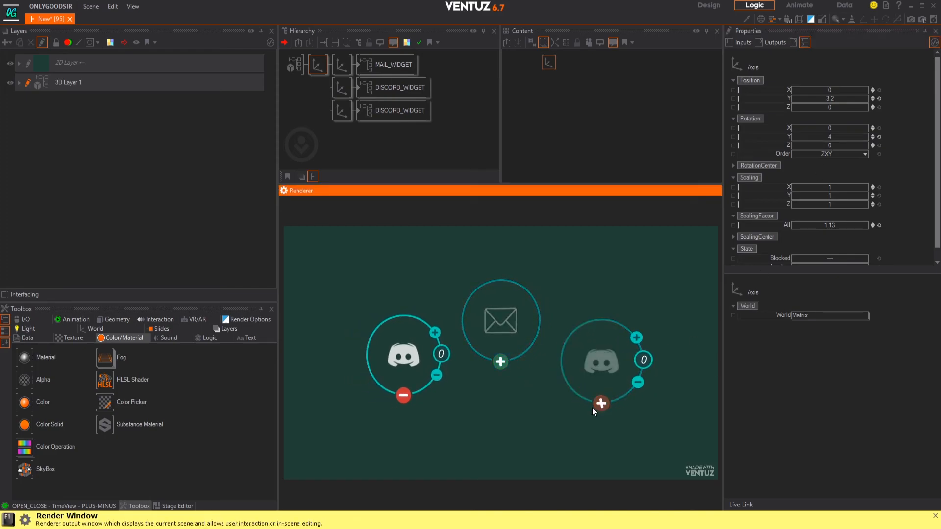
pyautogui.click(403, 394)
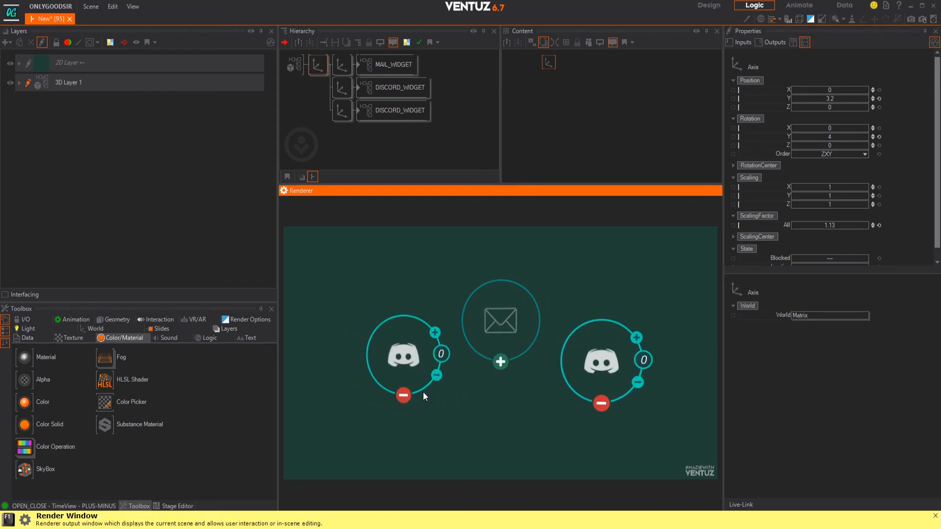
pyautogui.click(403, 395)
pyautogui.click(601, 402)
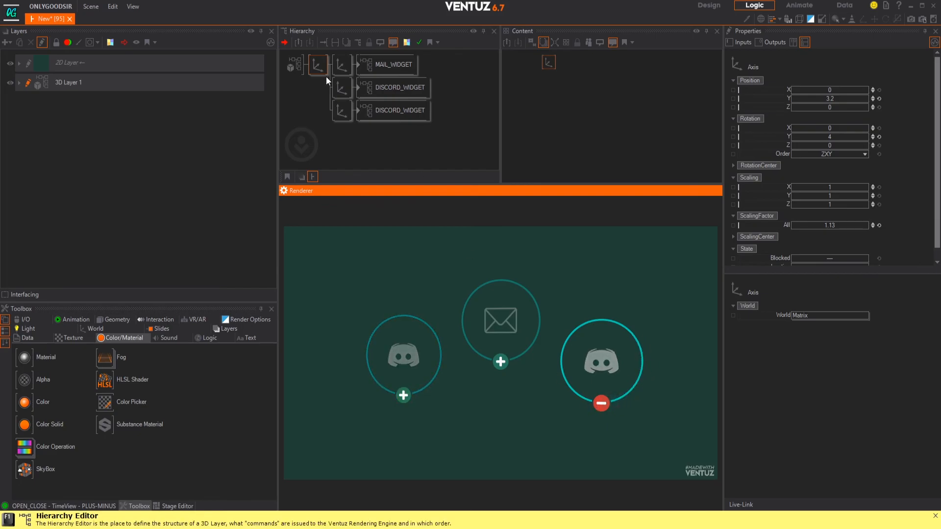
# - Set Rotation Y of the parent axis holding the three widgets to -3
pyautogui.click(316, 66)
pyautogui.moveTo(852, 137); pyautogui.dragTo(835, 140)
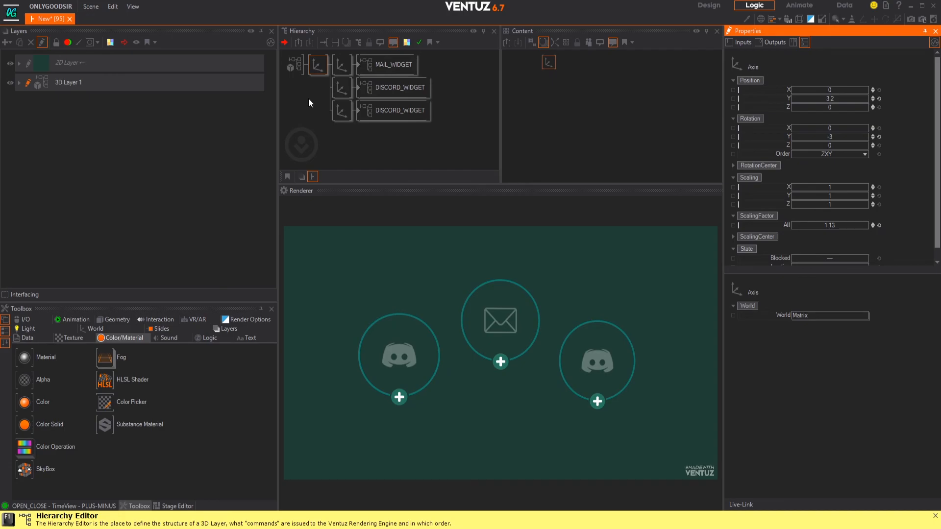
pyautogui.click(288, 115)
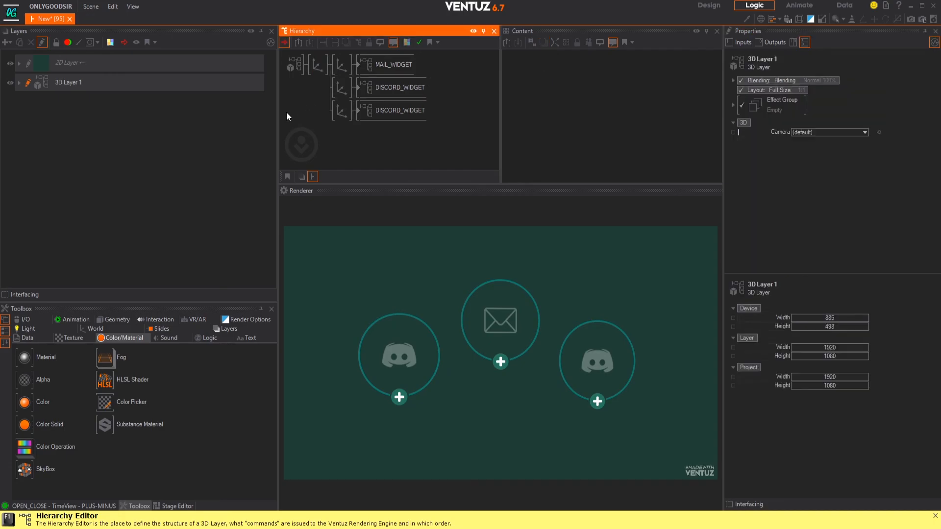
# - Change the 2D Layer's TextureColor to blue with RGB values 0, 113, 158
pyautogui.click(26, 62)
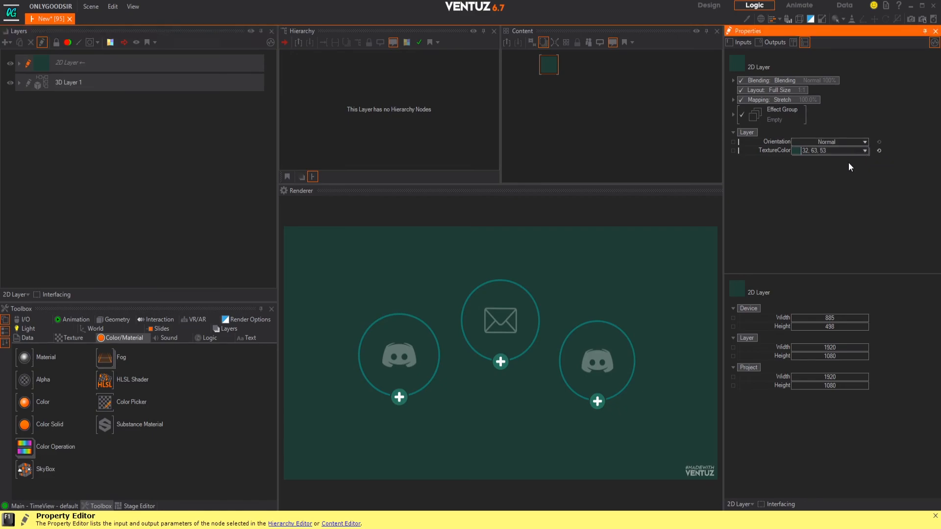
pyautogui.click(863, 152)
pyautogui.moveTo(802, 188); pyautogui.dragTo(883, 189)
# - Test all three widgets against the blue background by opening them, raising their counters and closing them again
pyautogui.click(501, 363)
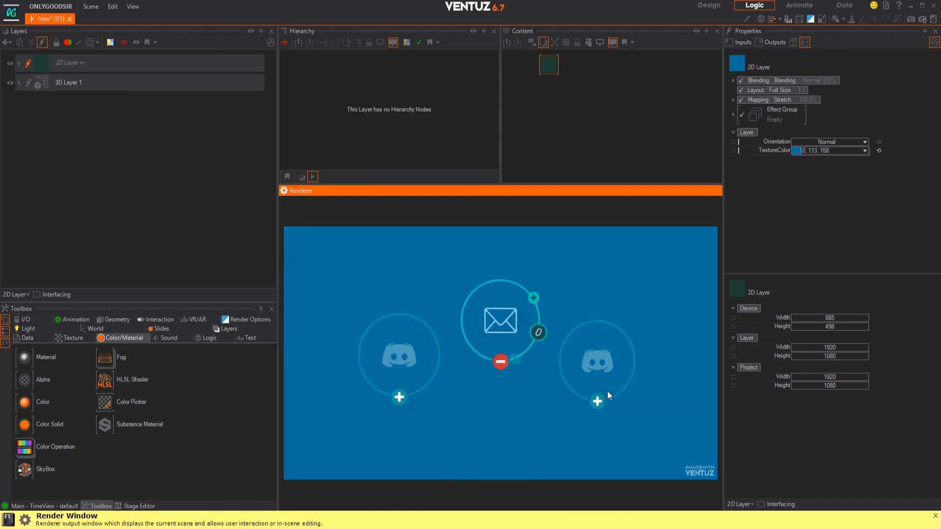
pyautogui.click(596, 402)
pyautogui.click(399, 397)
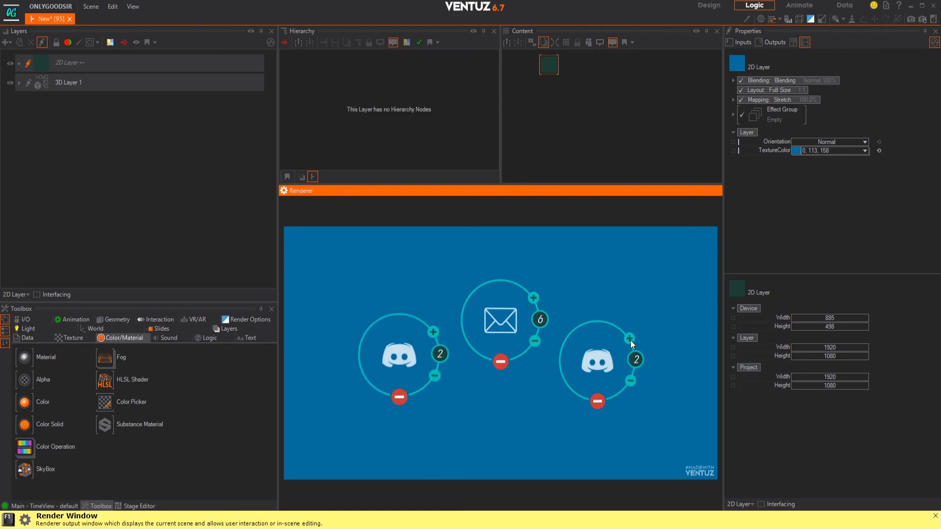
pyautogui.click(398, 398)
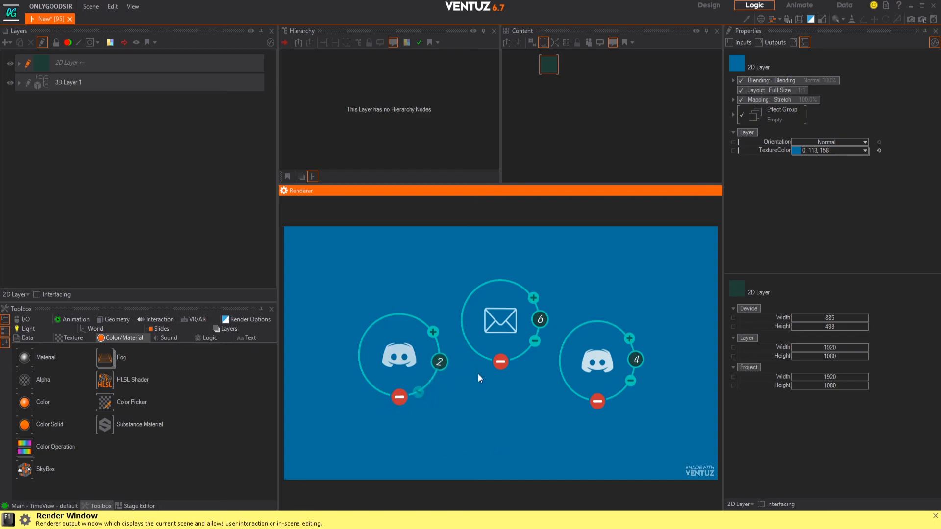
pyautogui.click(500, 363)
pyautogui.click(597, 402)
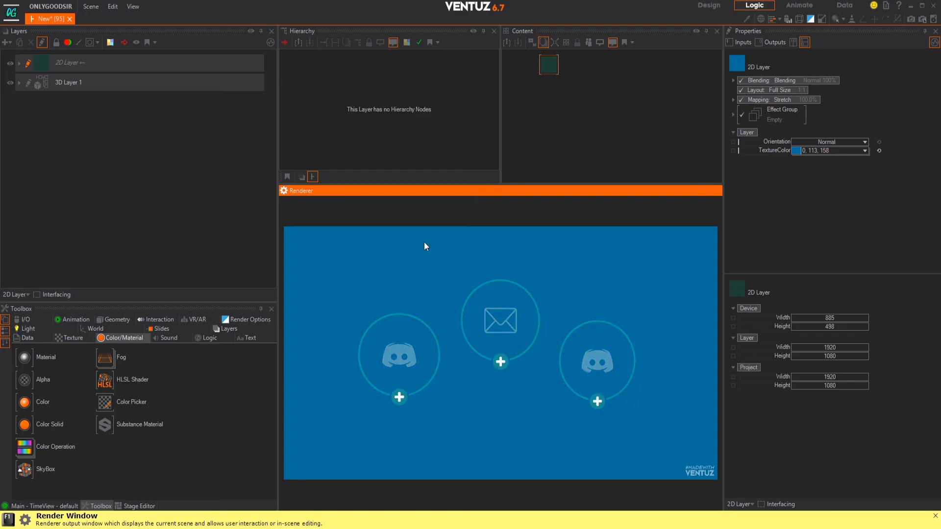
# - Enlarge the render view and open the mail widget and both Discord widgets
pyautogui.moveTo(479, 191); pyautogui.dragTo(477, 100)
pyautogui.moveTo(277, 200); pyautogui.dragTo(182, 208)
pyautogui.click(332, 362)
pyautogui.click(448, 322)
pyautogui.click(571, 369)
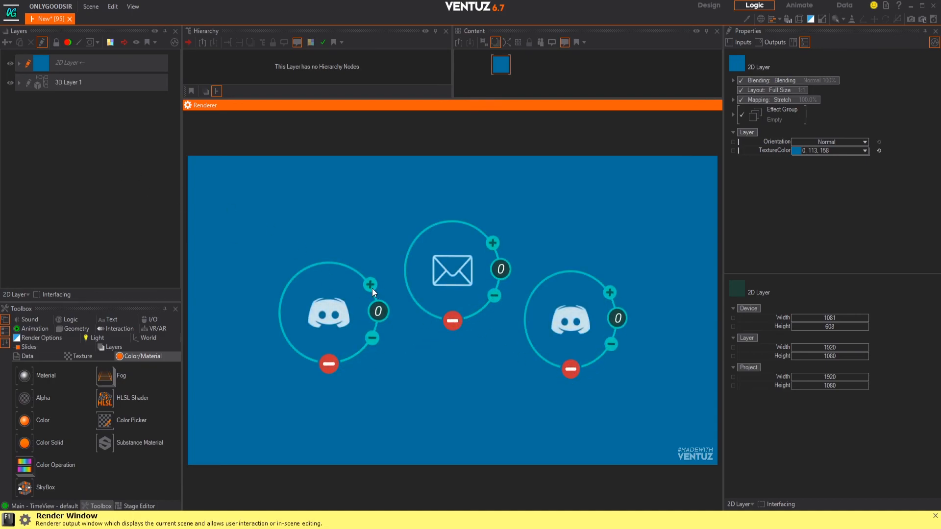
# - Raise the first Discord counter to 4 and the mail and second Discord counters to 3 each
pyautogui.click(492, 243)
pyautogui.click(492, 242)
pyautogui.click(492, 243)
pyautogui.click(609, 293)
pyautogui.click(609, 292)
pyautogui.click(610, 293)
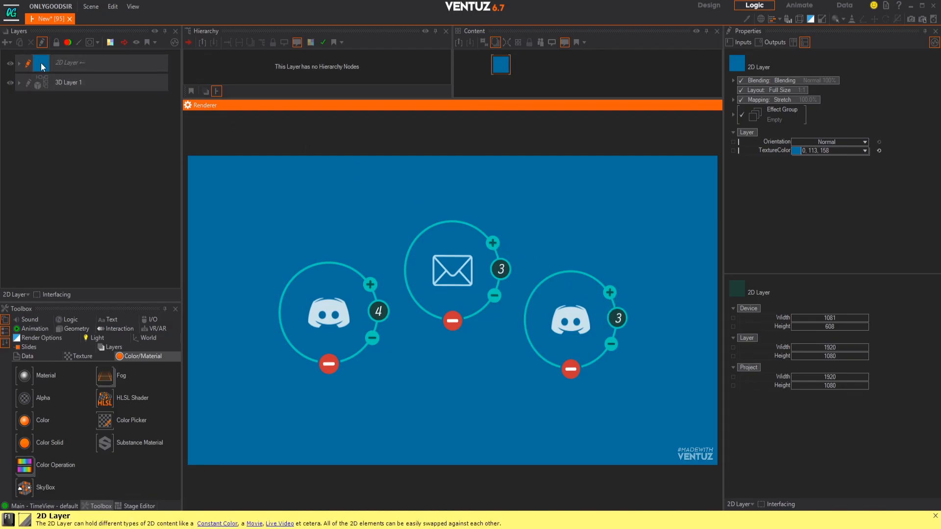
# - Try green and other hues for the 2D Layer's TextureColor, settling on blue 0, 124, 153
pyautogui.click(865, 151)
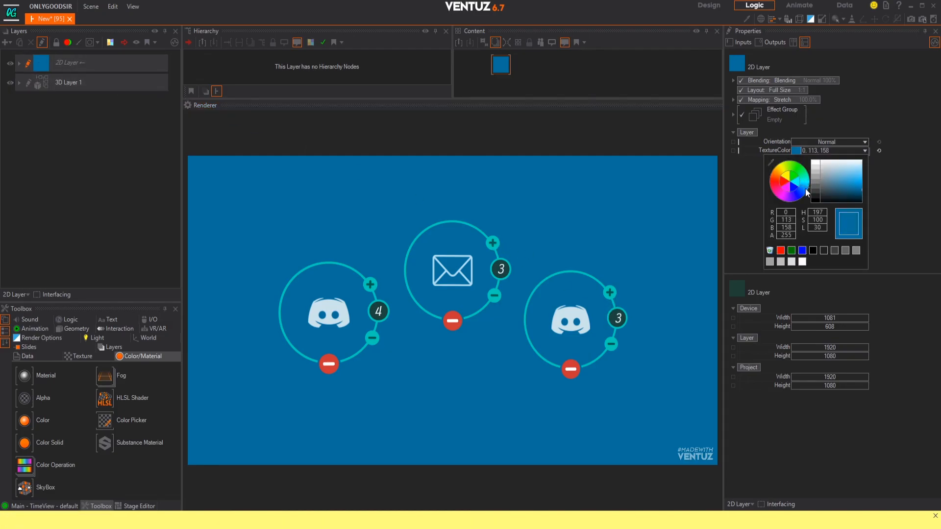
pyautogui.moveTo(807, 192); pyautogui.dragTo(806, 183)
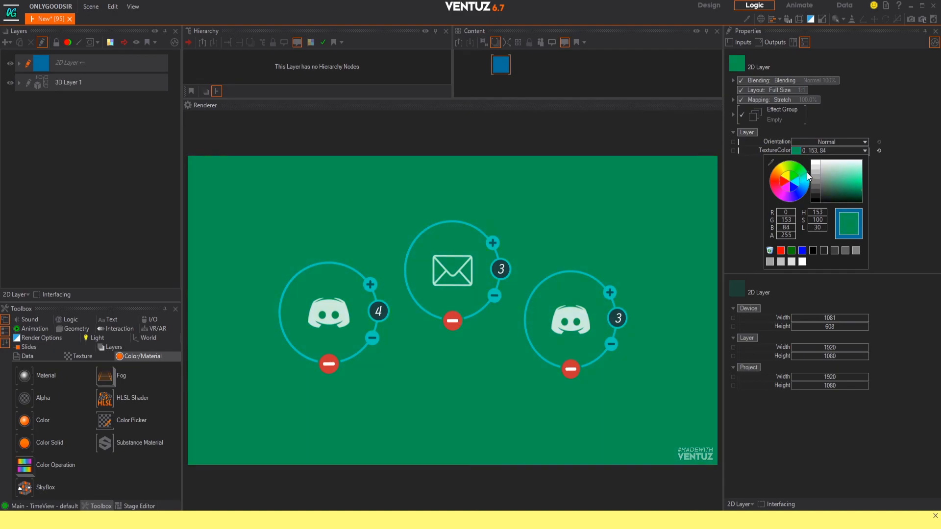
pyautogui.moveTo(772, 168)
pyautogui.mouseDown()
pyautogui.moveTo(786, 200)
pyautogui.moveTo(809, 188)
pyautogui.mouseUp()
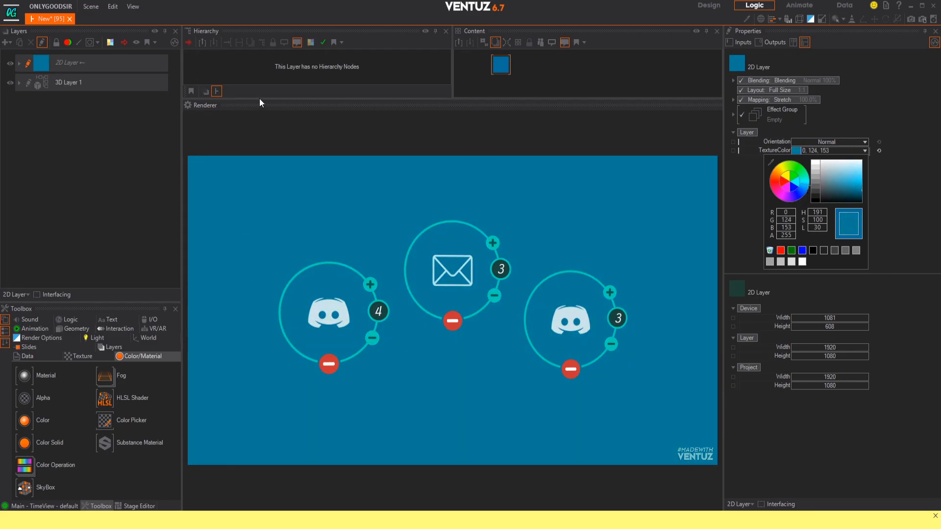
# - Enlarge the hierarchy view, enter 3D Layer 1 and reset Position X and Y on all three widgets' axes
pyautogui.moveTo(260, 96); pyautogui.dragTo(264, 210)
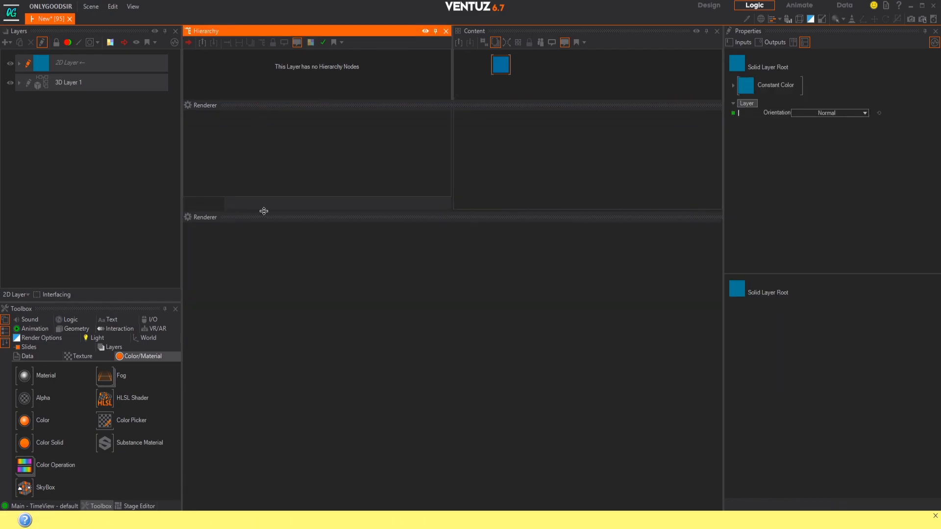
pyautogui.click(30, 81)
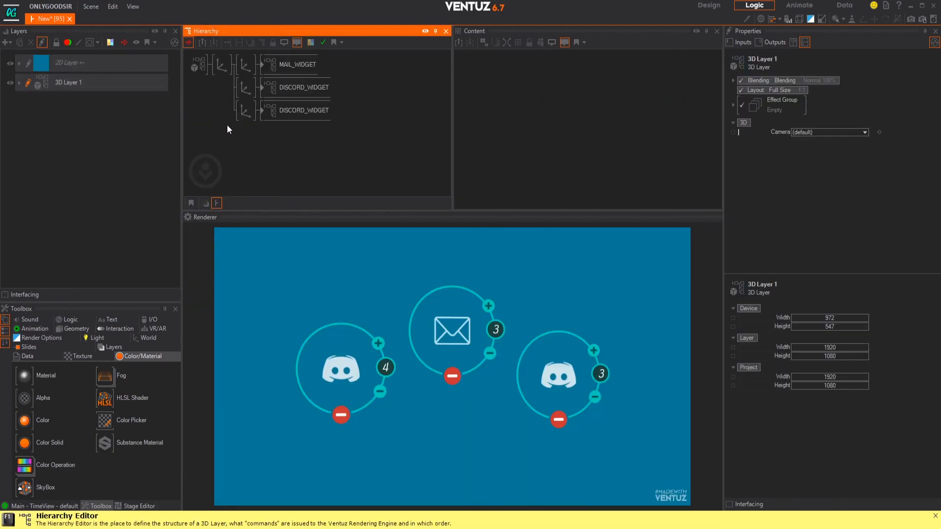
pyautogui.click(245, 88)
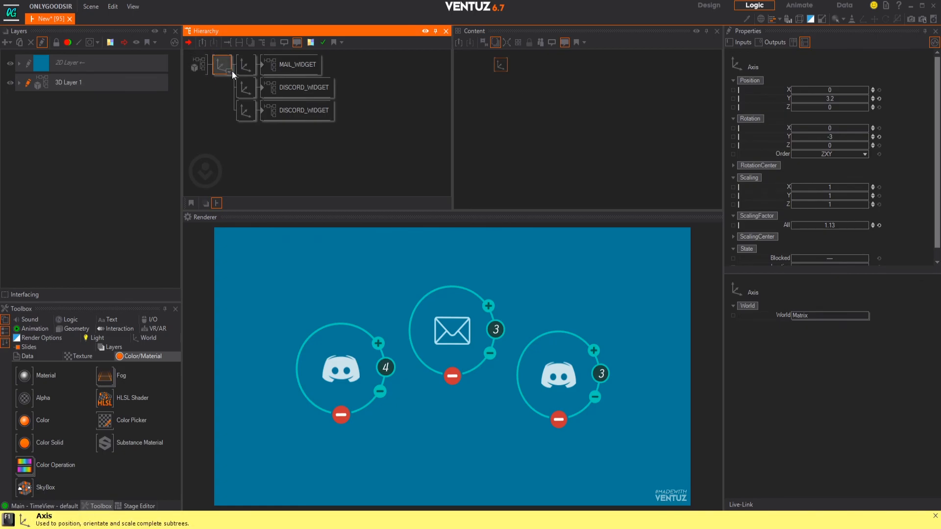
pyautogui.click(879, 99)
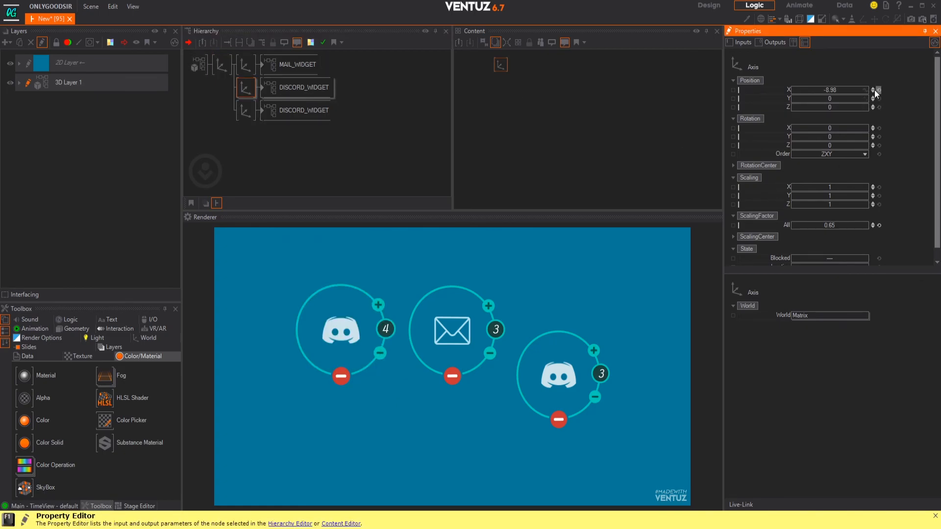
pyautogui.click(252, 70)
pyautogui.keyDown('ctrl'); pyautogui.click(248, 88); pyautogui.keyUp('ctrl')
pyautogui.keyDown('ctrl'); pyautogui.click(247, 108); pyautogui.keyUp('ctrl')
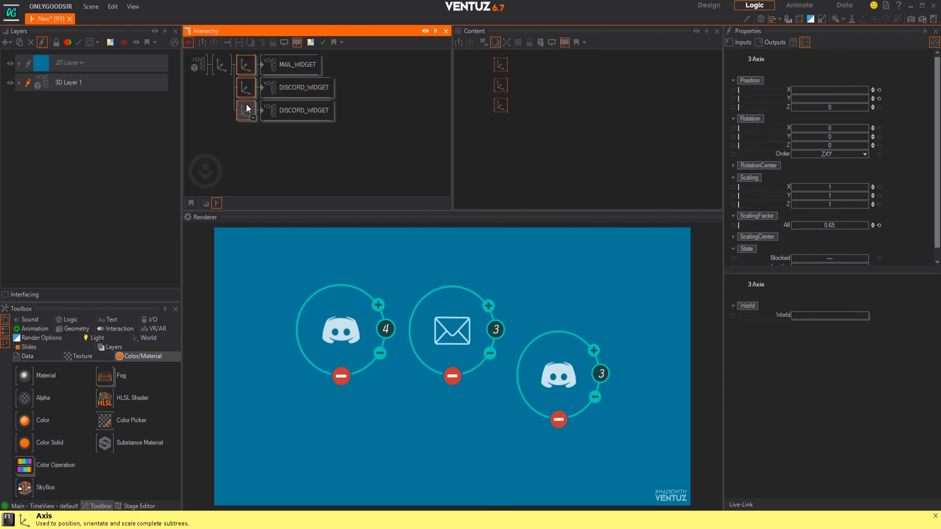
pyautogui.click(880, 99)
pyautogui.click(879, 89)
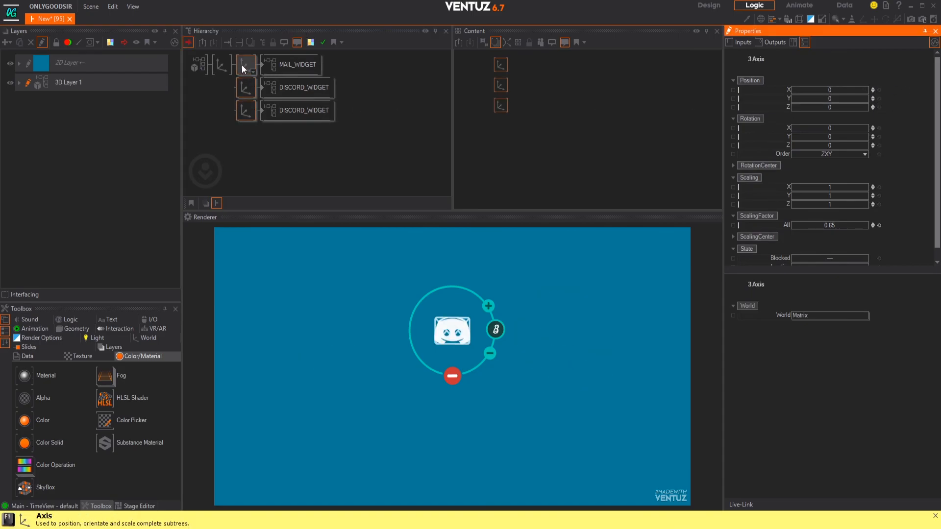
# - Lower the whole widget group in the render by reducing the parent axis's Position Y
pyautogui.click(222, 64)
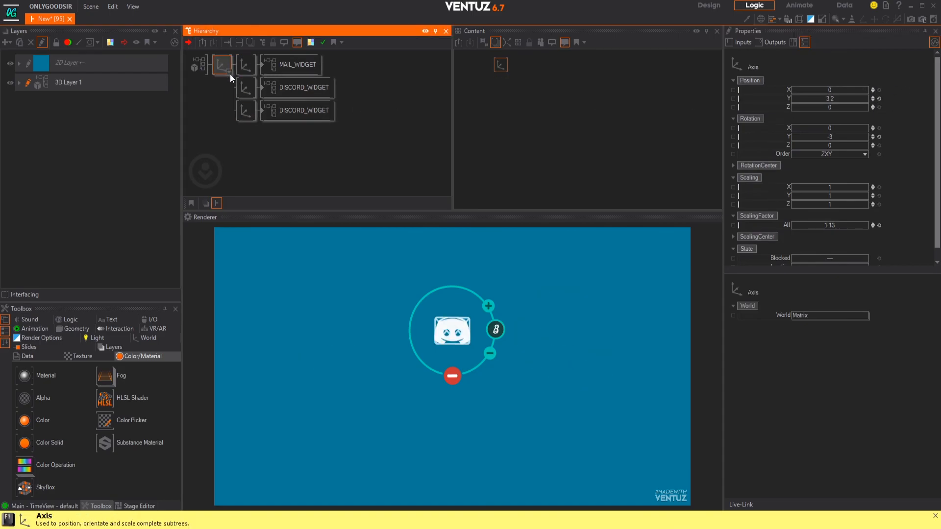
pyautogui.click(877, 100)
pyautogui.moveTo(839, 99); pyautogui.dragTo(823, 99)
pyautogui.click(220, 169)
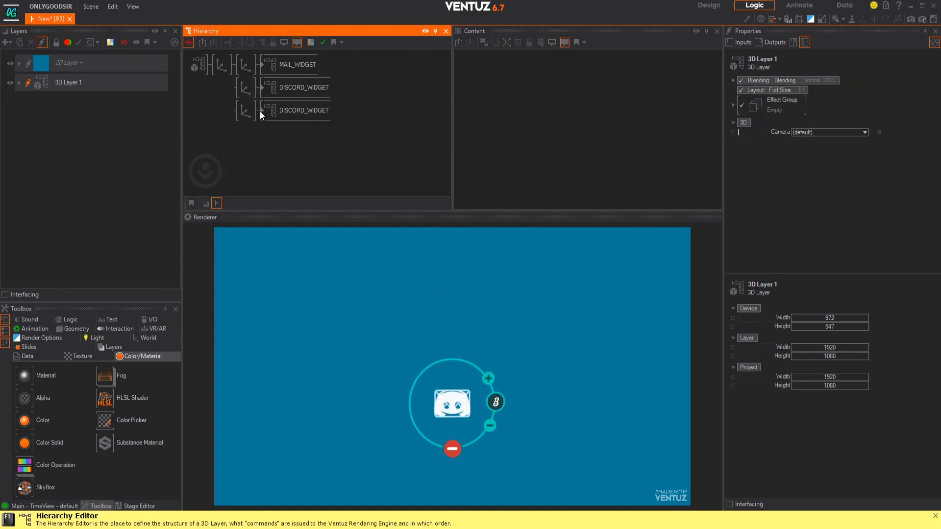
# - Spread the widgets in a row by setting Position X to -8.07 on MAIL_WIDGET's axis and 8.46 on the last DISCORD_WIDGET's axis
pyautogui.click(242, 66)
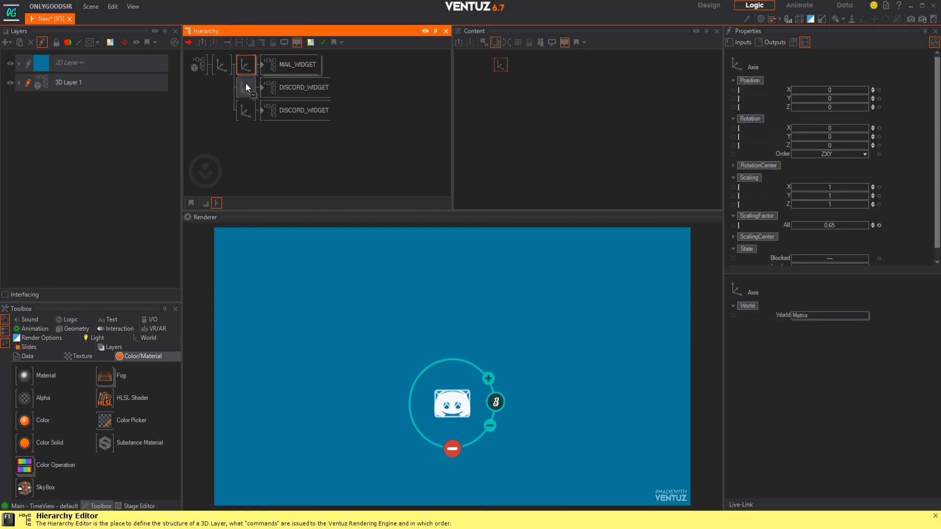
pyautogui.moveTo(828, 90); pyautogui.dragTo(848, 92)
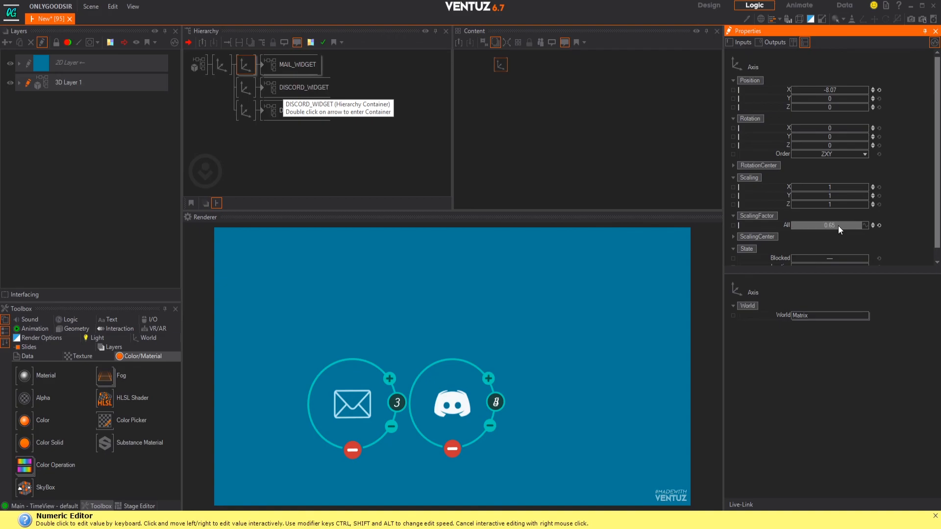
pyautogui.click(246, 110)
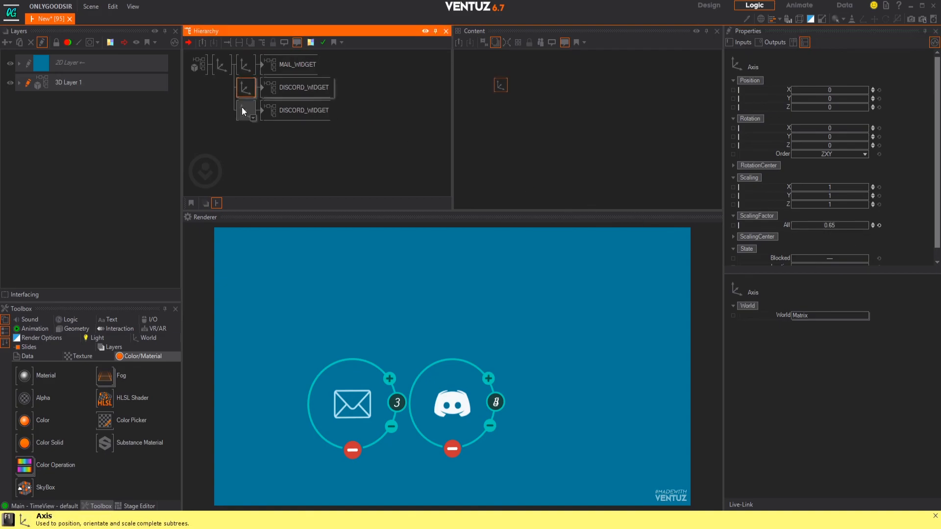
pyautogui.moveTo(832, 90); pyautogui.dragTo(806, 93)
pyautogui.click(275, 137)
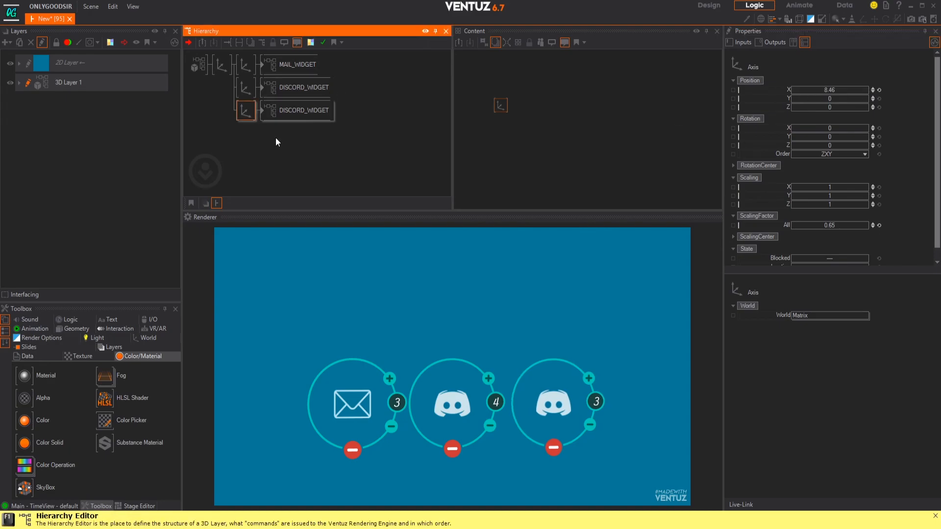
# - Arrange MAIL_WIDGET's axis node in the content view and add a Keyframe Animation node beside it
pyautogui.click(248, 61)
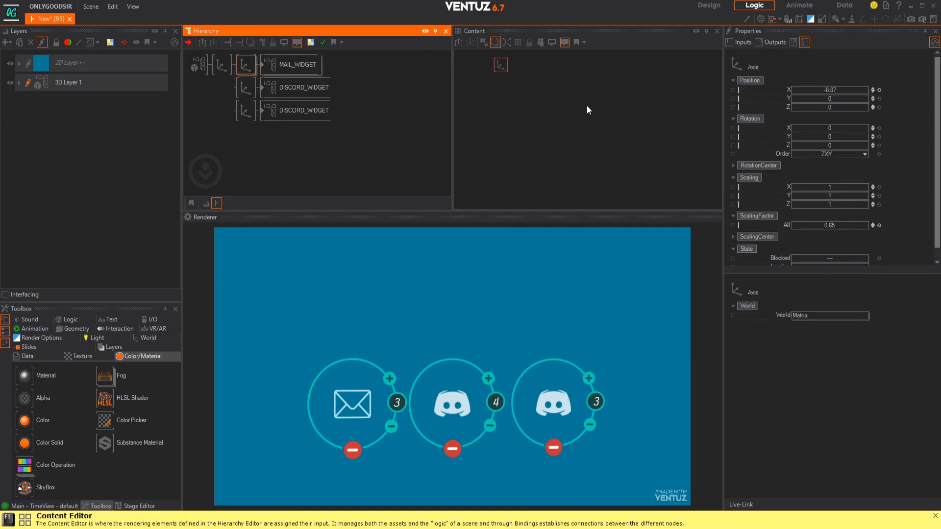
pyautogui.click(504, 90)
pyautogui.click(246, 72)
pyautogui.click(494, 77)
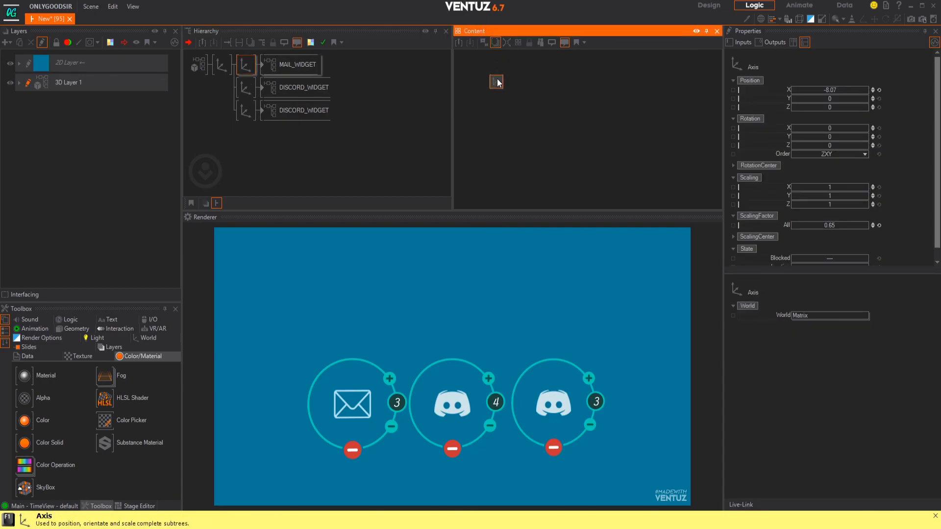
pyautogui.click(550, 120)
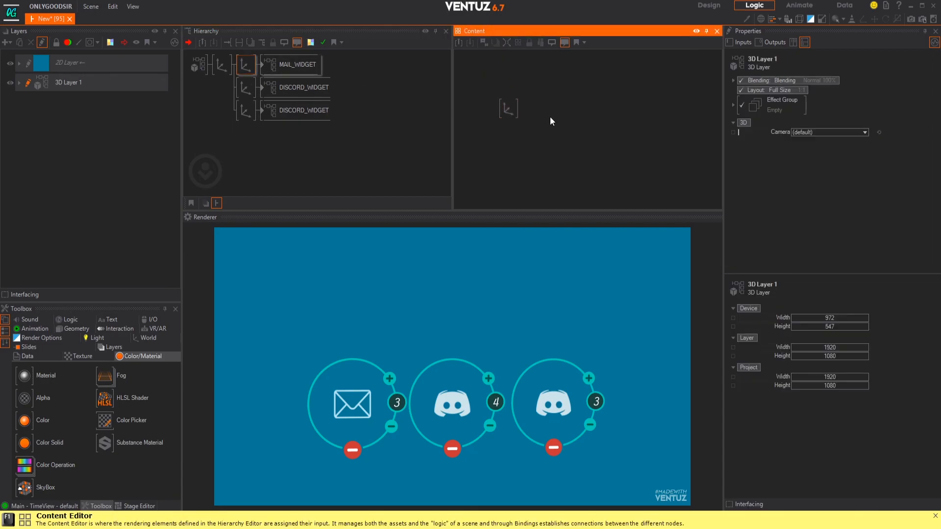
pyautogui.press('Tab')
pyautogui.write('key')
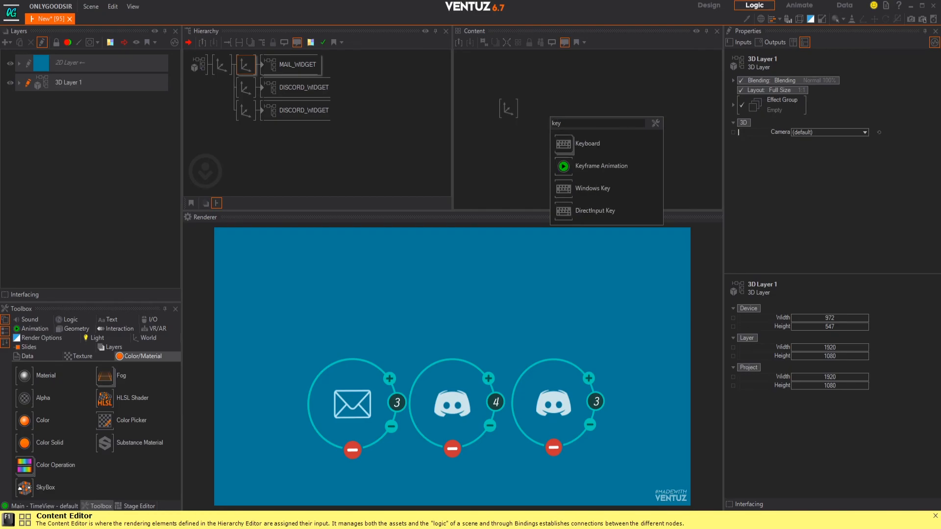
pyautogui.click(568, 168)
# - Bind the ScalingFactor All of MAIL_WIDGET's axis to the keyframe animation and widen the Toolbox area
pyautogui.click(558, 109)
pyautogui.click(512, 110)
pyautogui.moveTo(782, 227); pyautogui.dragTo(561, 110)
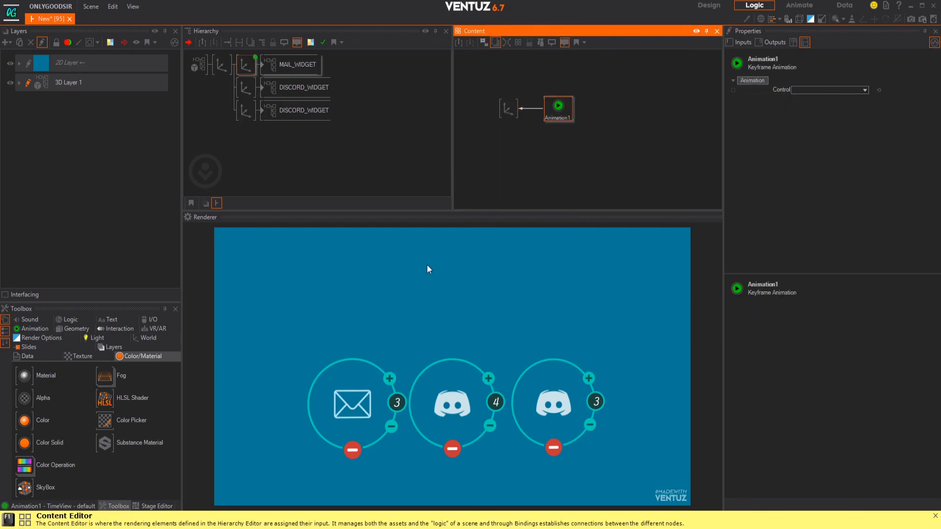
pyautogui.moveTo(181, 391); pyautogui.dragTo(272, 391)
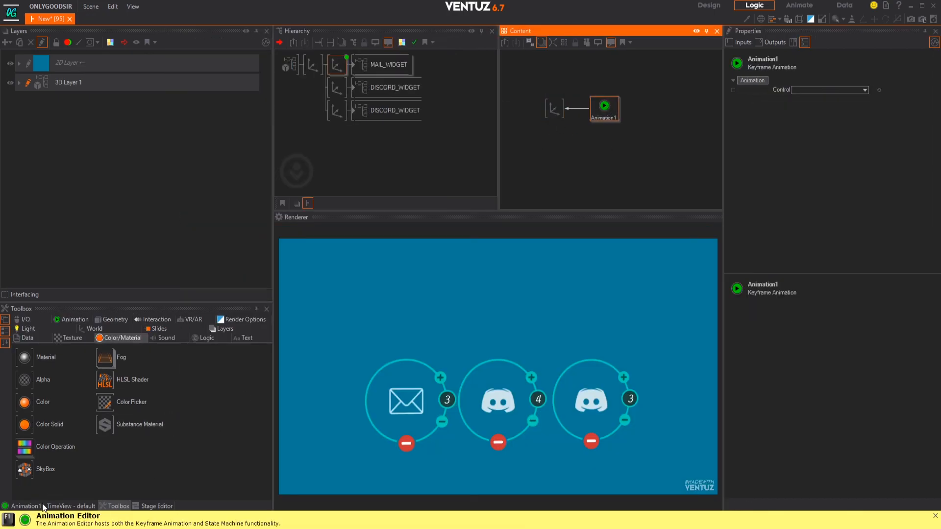
# - Open Animation1's timeline and add keyframes for ScalingFactor All at 0.0 s and about 0.8 s
pyautogui.click(49, 506)
pyautogui.click(42, 333)
pyautogui.moveTo(189, 414); pyautogui.dragTo(207, 415)
pyautogui.click(197, 320)
pyautogui.click(206, 341)
pyautogui.moveTo(209, 449)
pyautogui.mouseDown()
pyautogui.moveTo(190, 451)
pyautogui.moveTo(217, 450)
pyautogui.mouseUp()
pyautogui.click(43, 333)
pyautogui.moveTo(206, 397); pyautogui.dragTo(226, 392, button='middle')
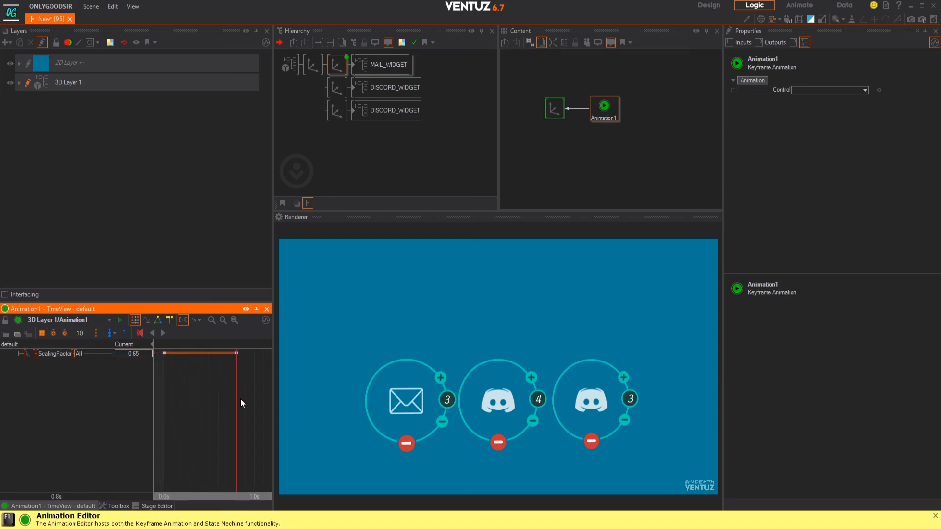
# - Set the ScalingFactor All value of the first keyframe at 0.0 s to 0.5
pyautogui.moveTo(204, 378); pyautogui.dragTo(164, 382)
pyautogui.moveTo(137, 351)
pyautogui.mouseDown()
pyautogui.moveTo(123, 354)
pyautogui.moveTo(137, 354)
pyautogui.mouseUp()
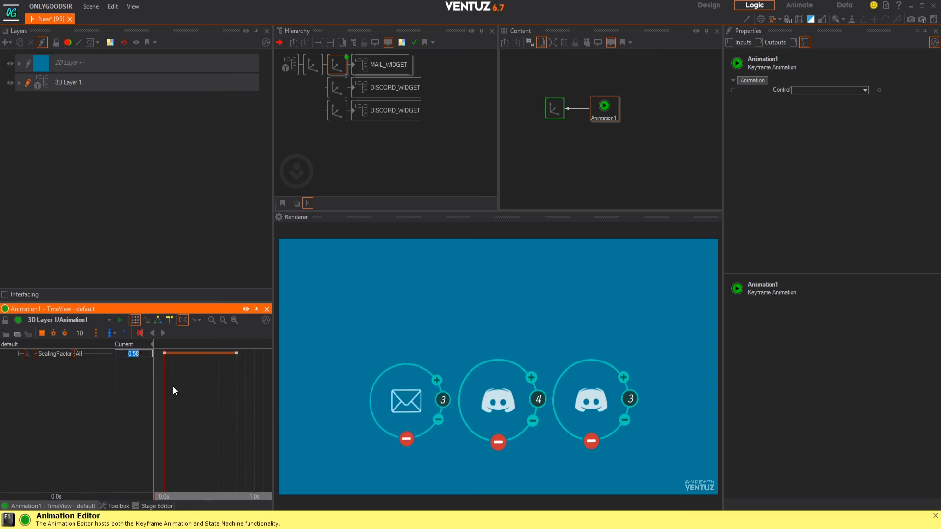
pyautogui.write('0.6')
pyautogui.press('Return')
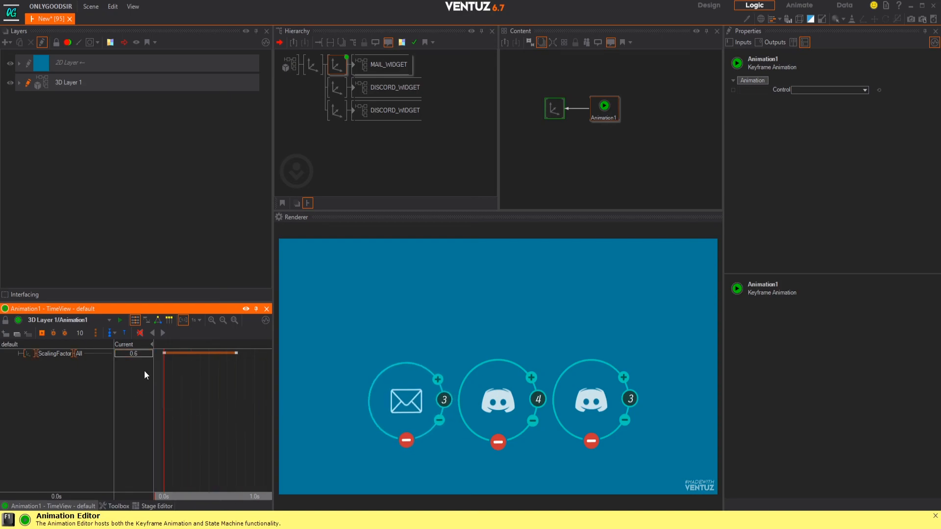
pyautogui.click(134, 355)
pyautogui.moveTo(162, 387)
pyautogui.mouseDown()
pyautogui.moveTo(196, 412)
pyautogui.moveTo(182, 405)
pyautogui.moveTo(274, 404)
pyautogui.moveTo(163, 398)
pyautogui.mouseUp()
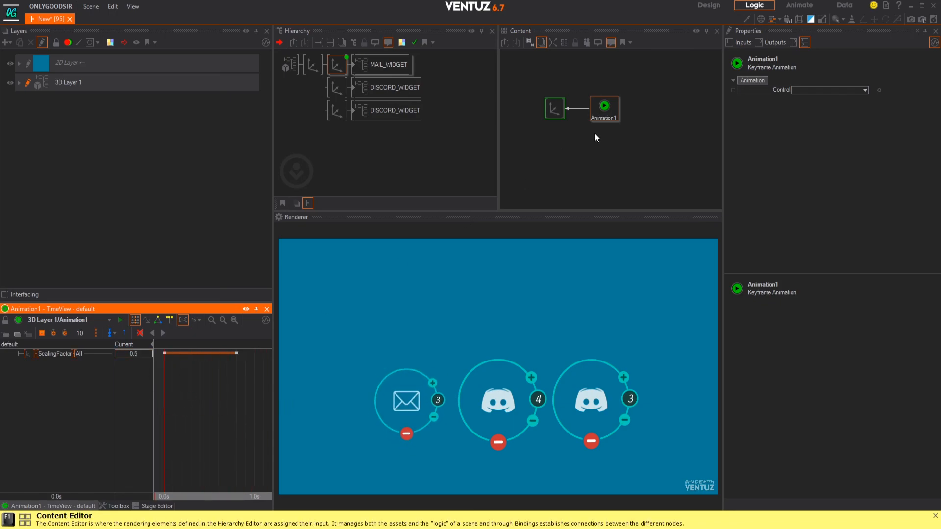
# - Insert a Touch Button node between MAIL_WIDGET's axis and the MAIL_WIDGET container in the hierarchy
pyautogui.click(338, 135)
pyautogui.press('space')
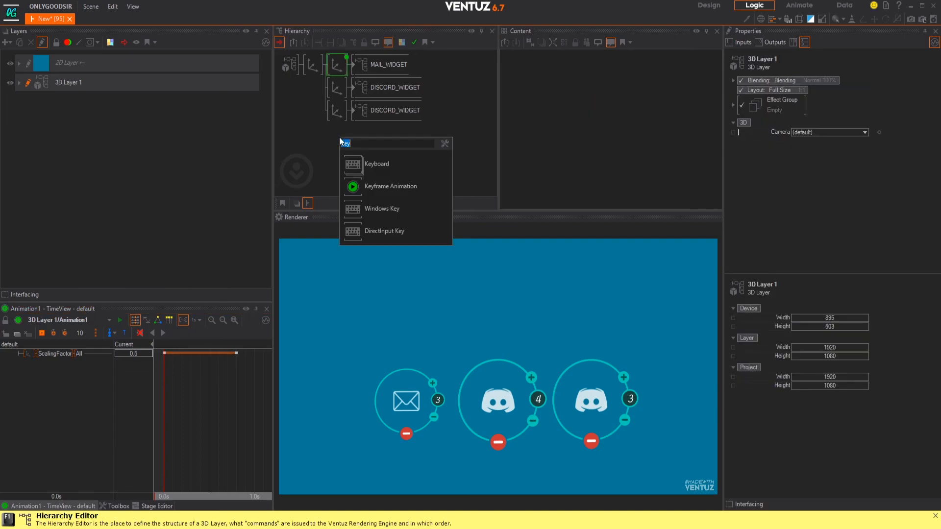
pyautogui.write('to')
pyautogui.scroll(-1, 392, 240)
pyautogui.click(379, 166)
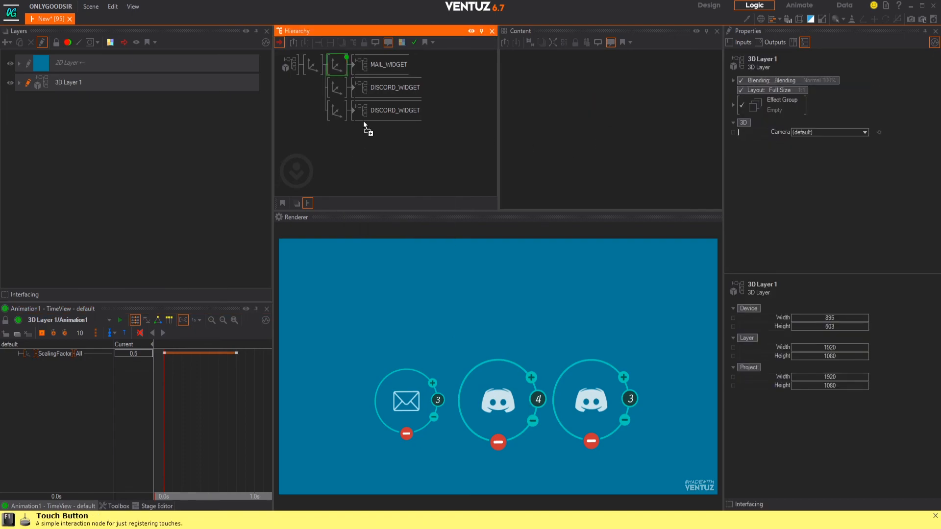
pyautogui.click(357, 68)
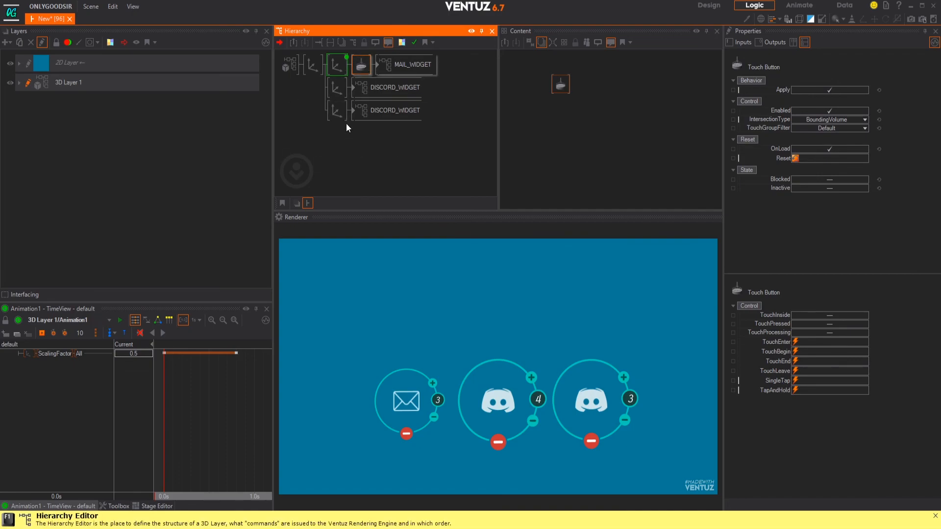
pyautogui.click(337, 64)
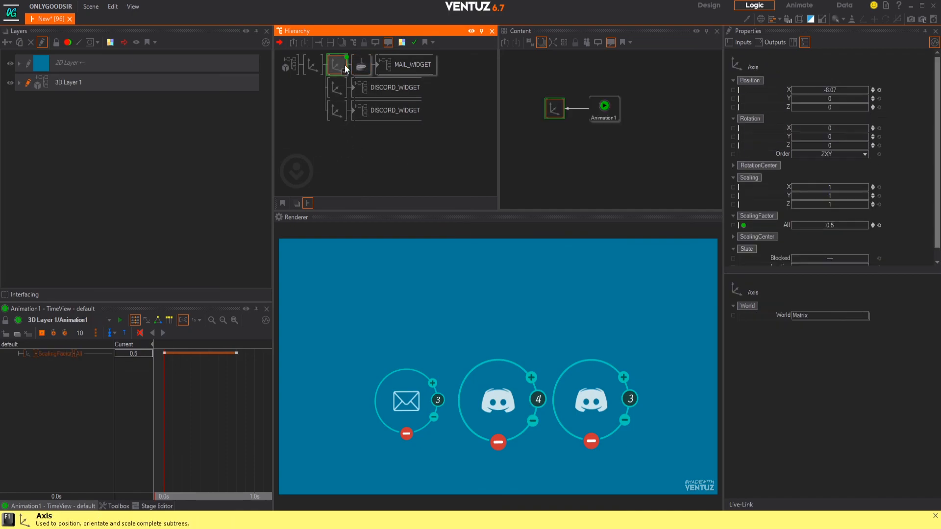
pyautogui.click(560, 130)
pyautogui.click(556, 114)
pyautogui.click(604, 109)
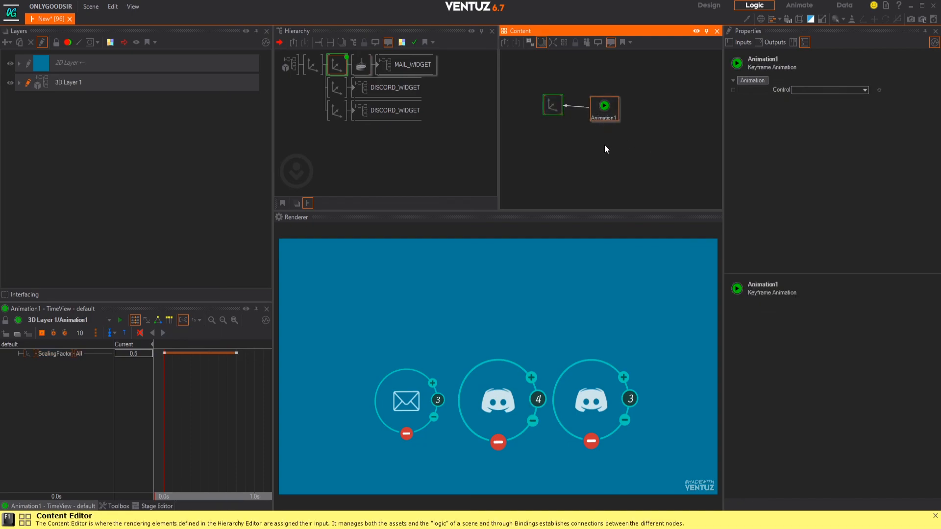
pyautogui.write('tou')
pyautogui.click(556, 142)
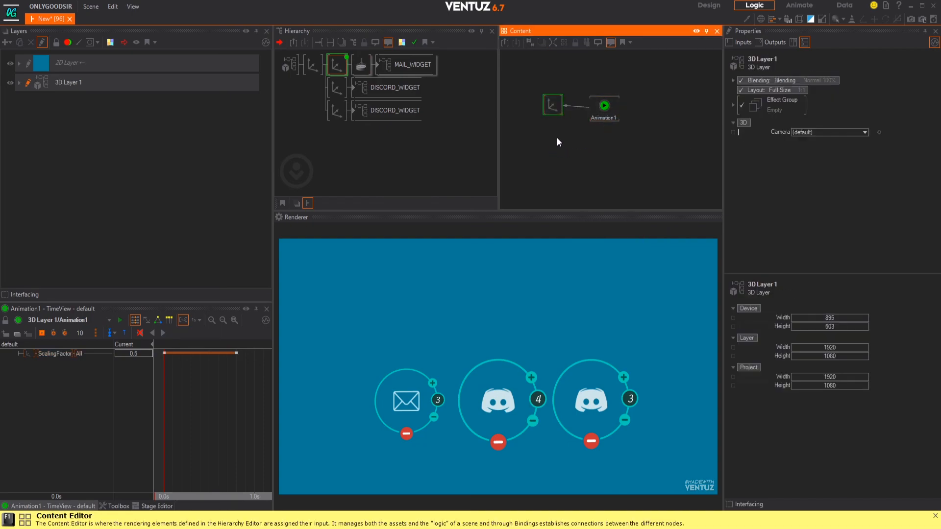
pyautogui.doubleClick(565, 142)
pyautogui.click(559, 137)
# - Add states S1 and S2 at the first and last keyframes of Animation1 and return the timeline to S1
pyautogui.click(603, 109)
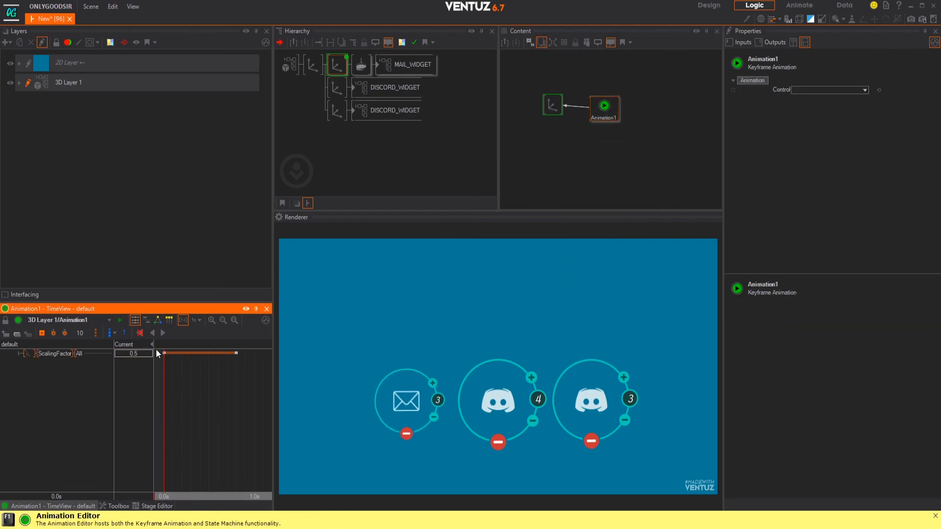
pyautogui.click(157, 320)
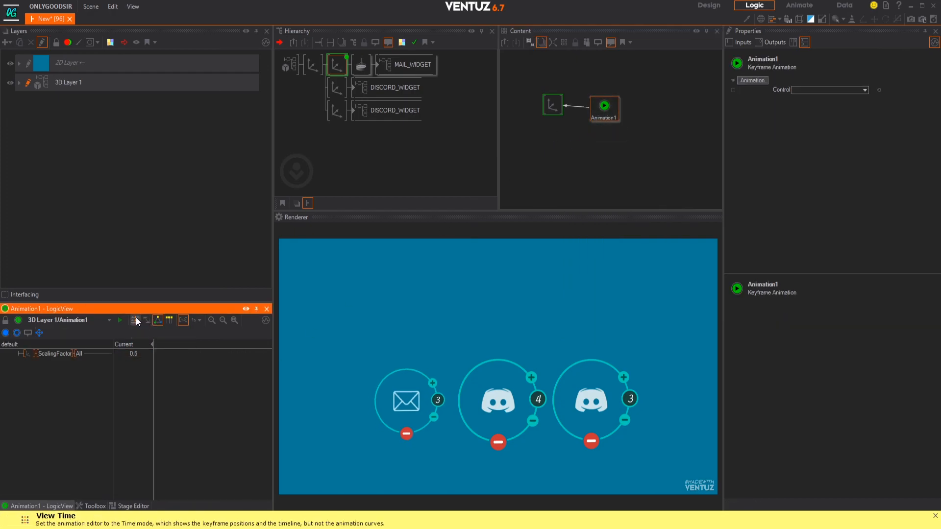
pyautogui.click(135, 320)
pyautogui.click(113, 333)
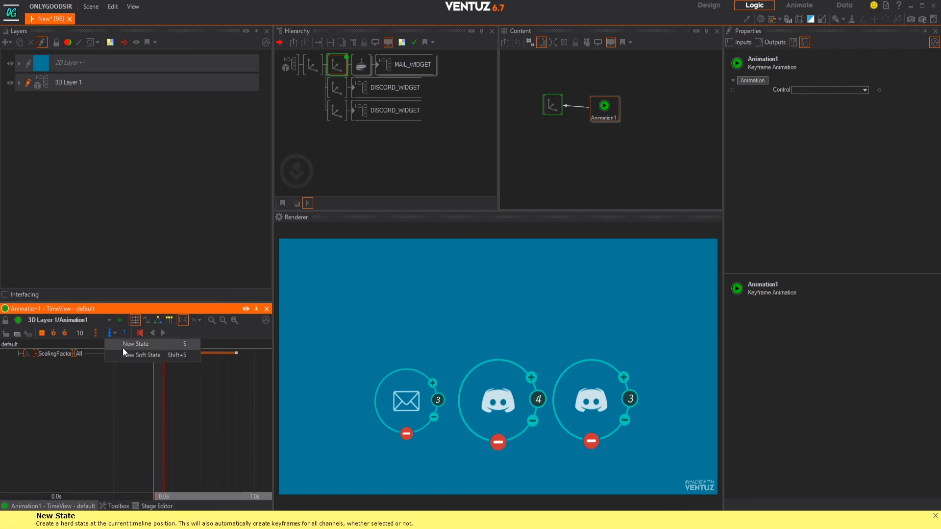
pyautogui.click(127, 354)
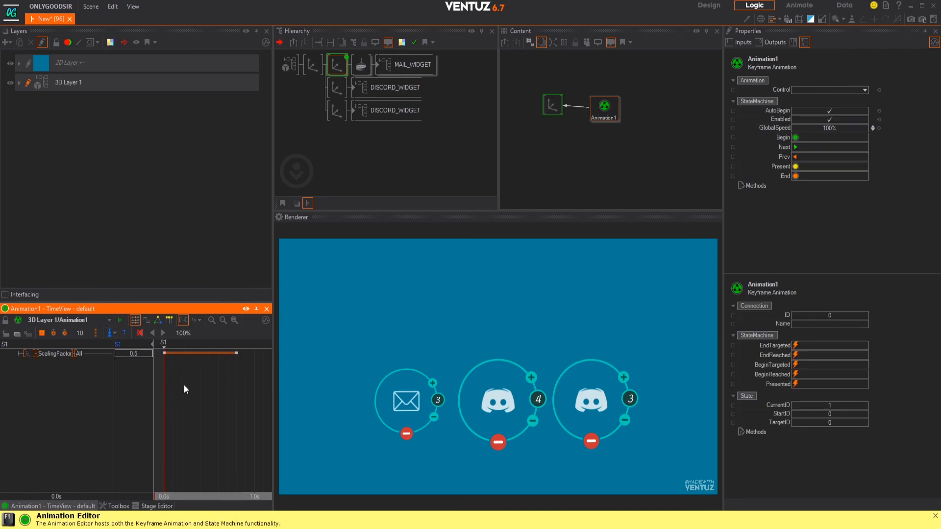
pyautogui.rightClick(125, 356)
pyautogui.click(132, 359)
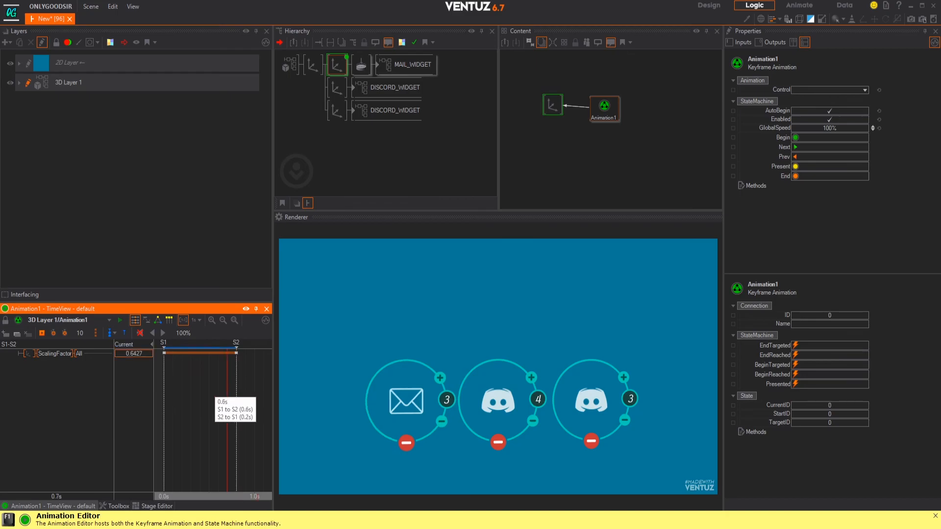
pyautogui.moveTo(227, 395); pyautogui.dragTo(160, 398)
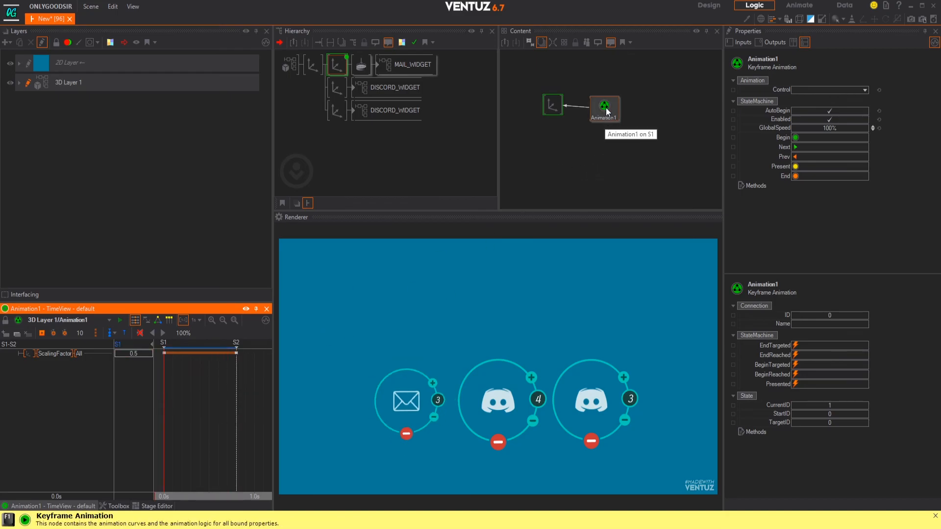
# - Test the Next and Prev methods of Animation1's state machine
pyautogui.click(606, 110)
pyautogui.click(795, 147)
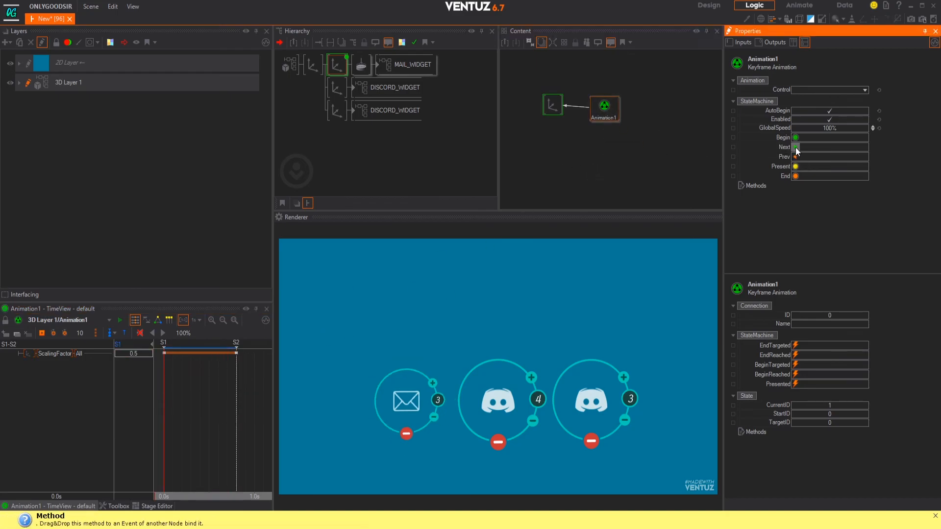
pyautogui.click(796, 157)
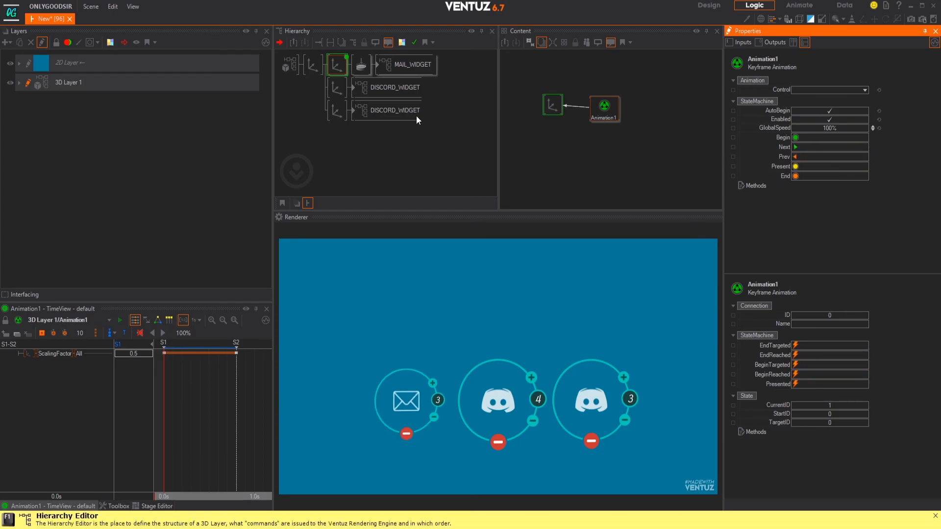
# - Show MAIL_WIDGET's axis and Touch Button together in the content view and move the Touch Button above the axis node
pyautogui.click(337, 64)
pyautogui.keyDown('ctrl'); pyautogui.click(361, 65); pyautogui.keyUp('ctrl')
pyautogui.click(590, 139)
pyautogui.click(560, 84)
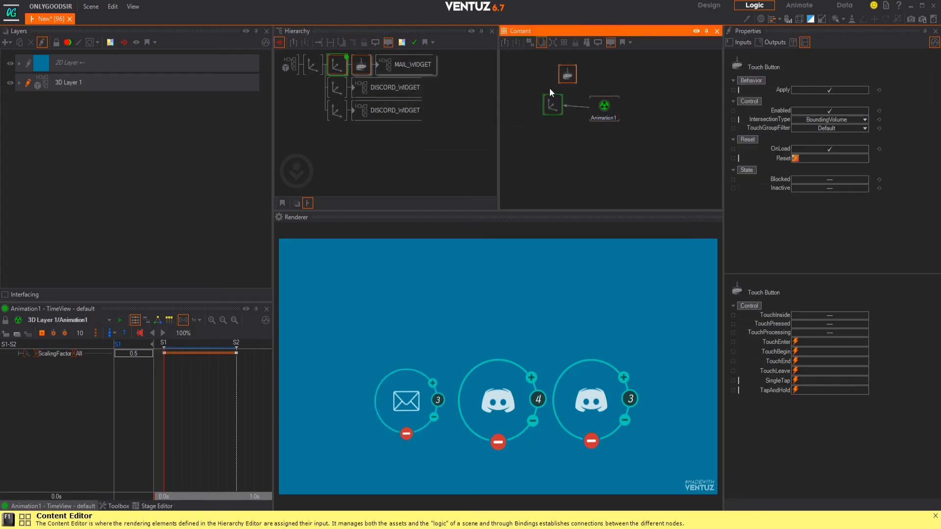
# - Replace the axes of both DISCORD_WIDGET containers with copies of MAIL_WIDGET's animated axis
pyautogui.click(331, 72)
pyautogui.moveTo(337, 67); pyautogui.dragTo(351, 91)
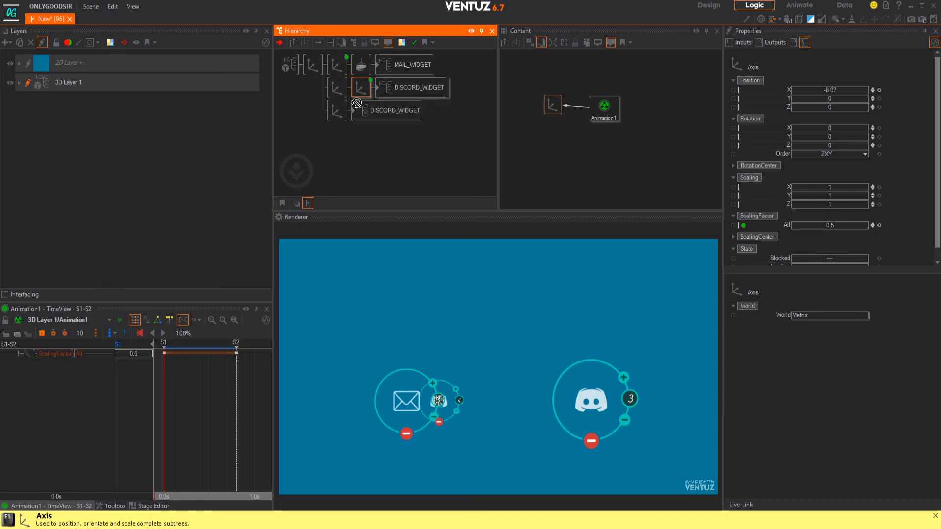
pyautogui.moveTo(352, 107)
pyautogui.mouseDown()
pyautogui.moveTo(361, 93)
pyautogui.moveTo(355, 122)
pyautogui.mouseUp()
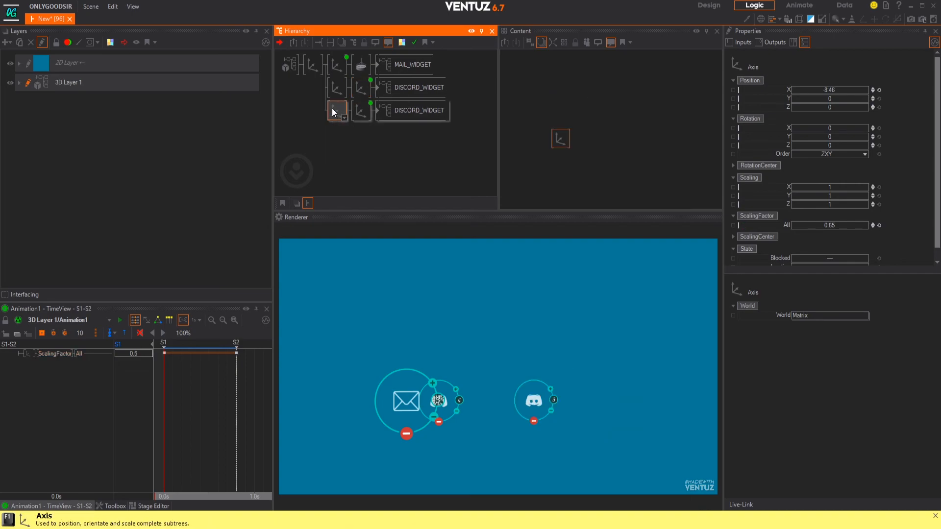
pyautogui.keyDown('ctrl'); pyautogui.click(334, 89); pyautogui.keyUp('ctrl')
pyautogui.press('Delete')
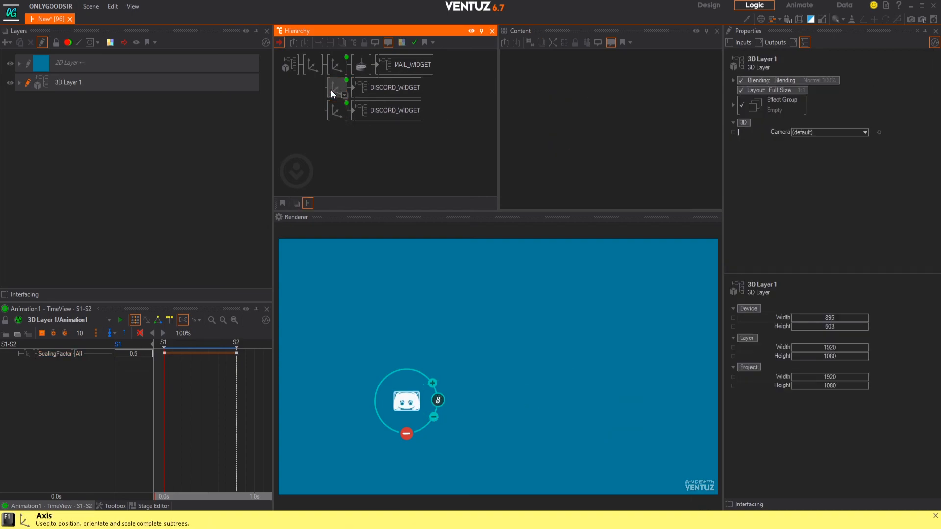
# - Reset Position X to 0 on both DISCORD_WIDGET axes and on MAIL_WIDGET's axis
pyautogui.click(337, 83)
pyautogui.keyDown('ctrl'); pyautogui.click(335, 110); pyautogui.keyUp('ctrl')
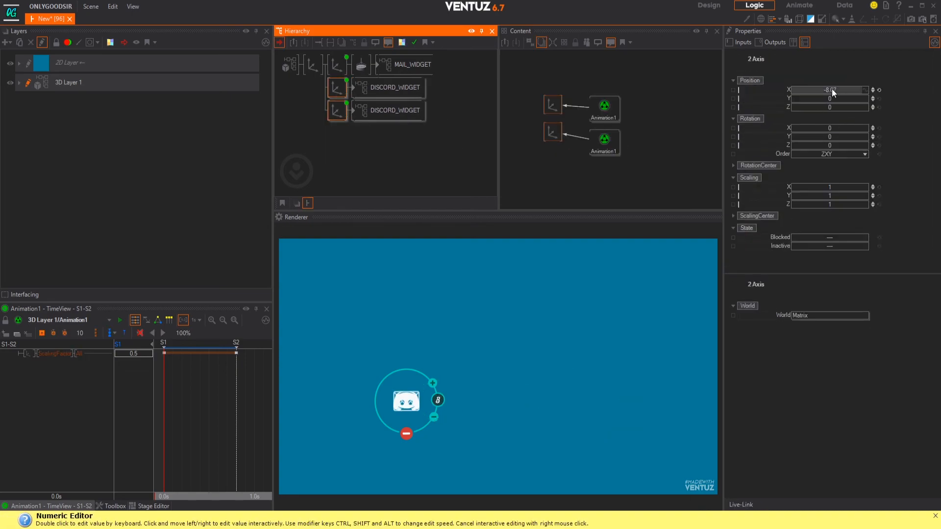
pyautogui.click(878, 90)
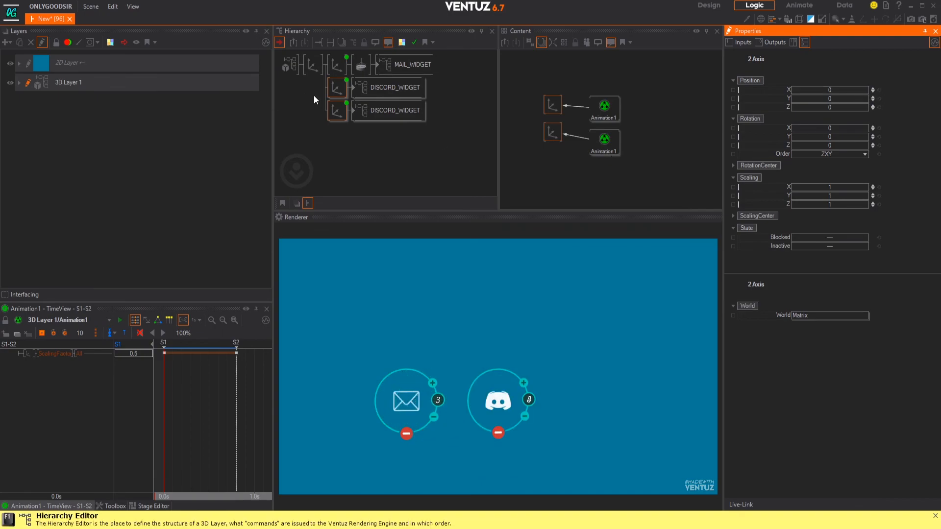
pyautogui.moveTo(827, 90); pyautogui.dragTo(843, 89)
pyautogui.keyDown('ctrl'); pyautogui.click(335, 105); pyautogui.keyUp('ctrl')
pyautogui.keyDown('ctrl'); pyautogui.click(335, 106); pyautogui.keyUp('ctrl')
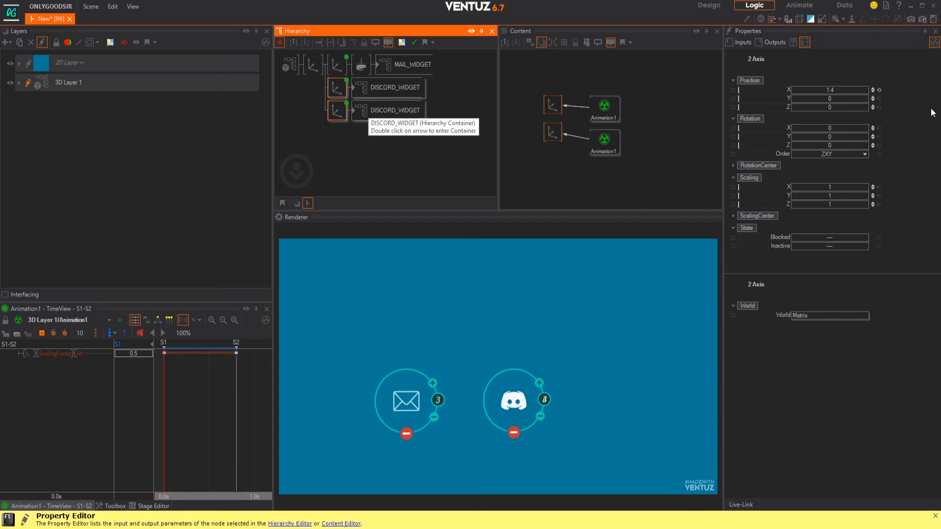
pyautogui.click(879, 89)
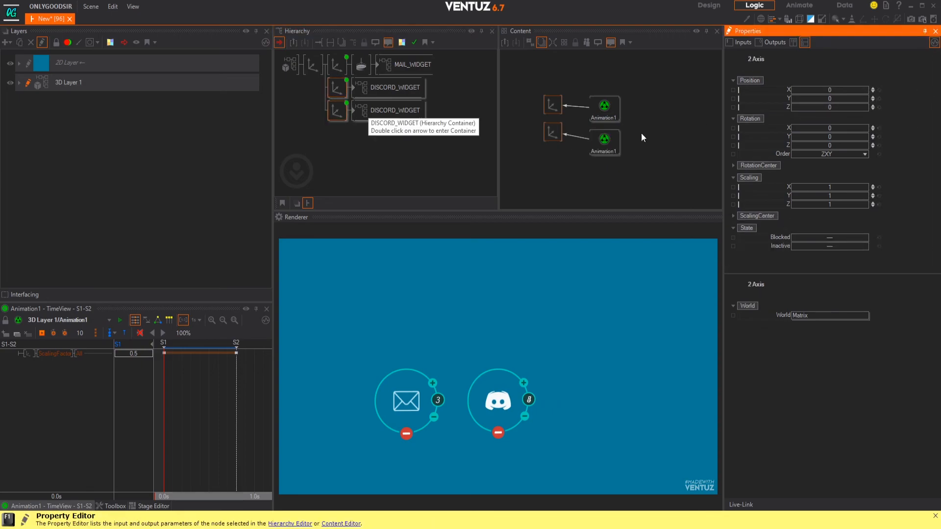
pyautogui.click(328, 107)
pyautogui.click(337, 62)
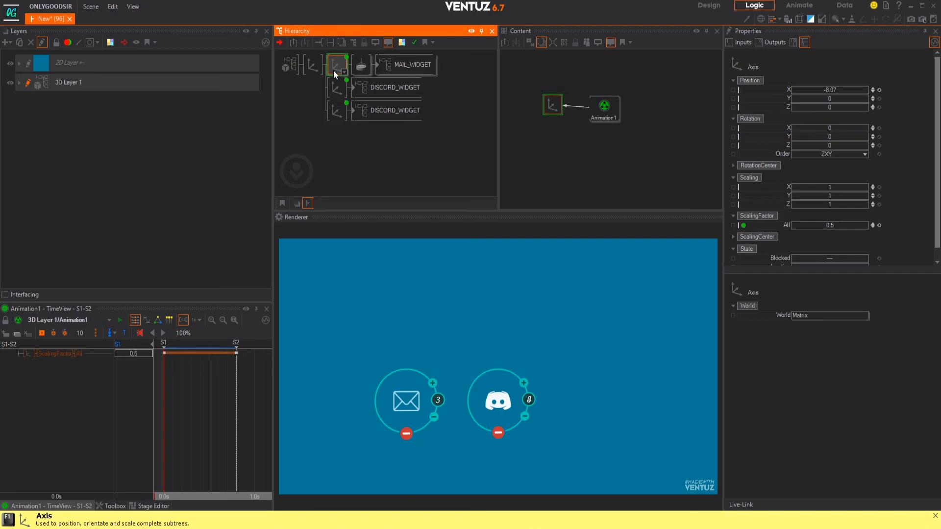
pyautogui.click(882, 91)
pyautogui.click(879, 90)
# - Adjust Position X of the two DISCORD_WIDGET axes so they sit on opposite sides of MAIL_WIDGET
pyautogui.click(337, 88)
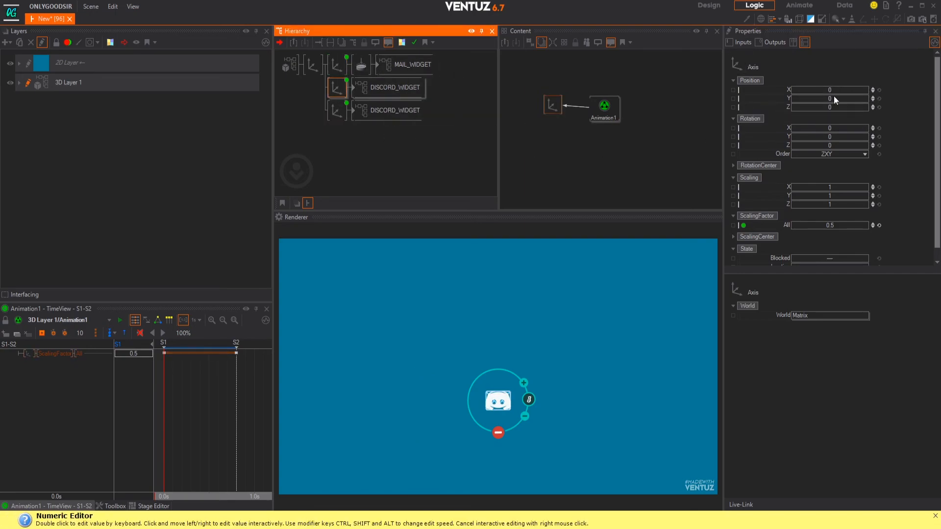
pyautogui.moveTo(847, 91)
pyautogui.mouseDown()
pyautogui.moveTo(805, 91)
pyautogui.moveTo(862, 90)
pyautogui.moveTo(852, 91)
pyautogui.mouseUp()
pyautogui.click(337, 110)
# - Copy MAIL_WIDGET's Touch Button in front of both DISCORD_WIDGET containers
pyautogui.click(345, 127)
pyautogui.click(359, 66)
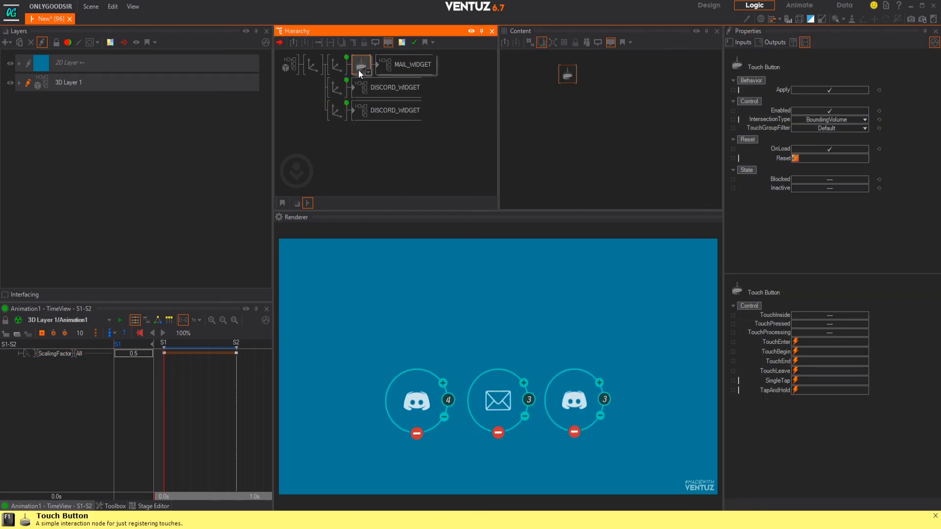
pyautogui.keyDown('ctrl'); pyautogui.moveTo(357, 69); pyautogui.dragTo(354, 112); pyautogui.keyUp('ctrl')
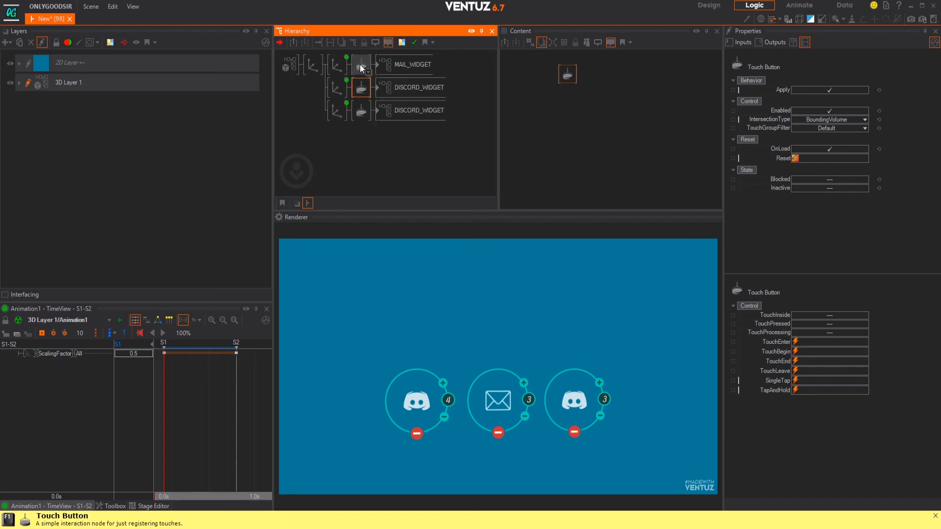
# - Show all three axes and Touch Buttons in the content view and line up one Touch Button beside each animation node
pyautogui.click(337, 63)
pyautogui.keyDown('ctrl'); pyautogui.click(357, 67); pyautogui.keyUp('ctrl')
pyautogui.keyDown('ctrl'); pyautogui.click(337, 90); pyautogui.keyUp('ctrl')
pyautogui.keyDown('ctrl'); pyautogui.click(357, 87); pyautogui.keyUp('ctrl')
pyautogui.keyDown('ctrl'); pyautogui.click(335, 106); pyautogui.keyUp('ctrl')
pyautogui.keyDown('ctrl'); pyautogui.click(359, 112); pyautogui.keyUp('ctrl')
pyautogui.click(549, 187)
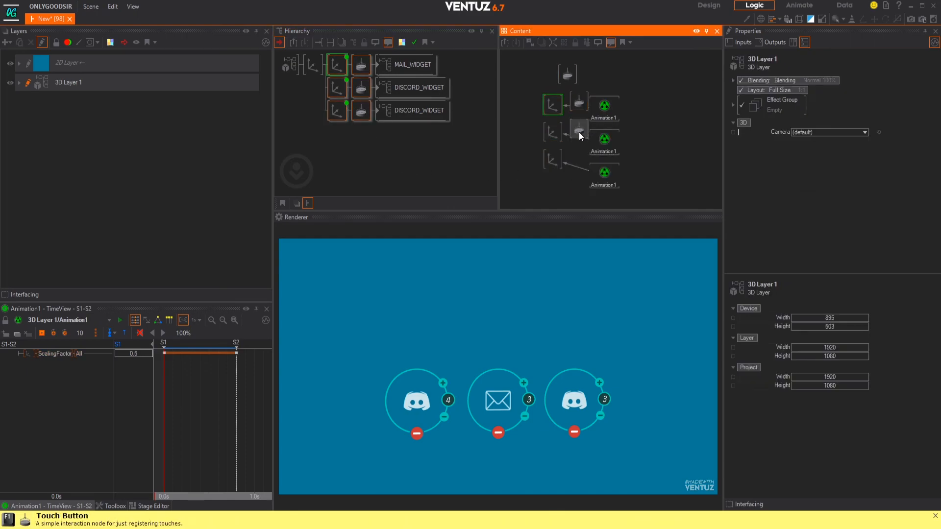
pyautogui.moveTo(578, 131); pyautogui.dragTo(643, 178)
pyautogui.moveTo(594, 99); pyautogui.dragTo(659, 141)
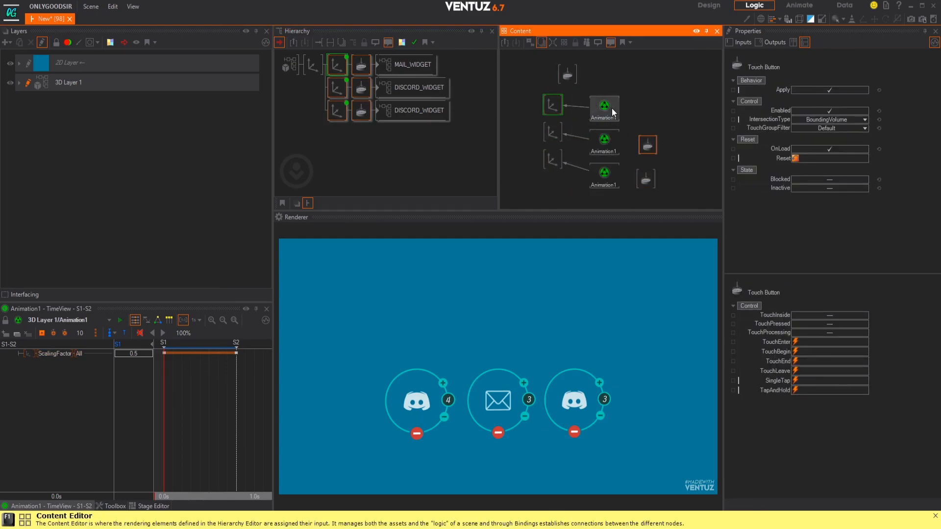
pyautogui.moveTo(628, 85); pyautogui.dragTo(627, 85)
pyautogui.moveTo(567, 68); pyautogui.dragTo(644, 97)
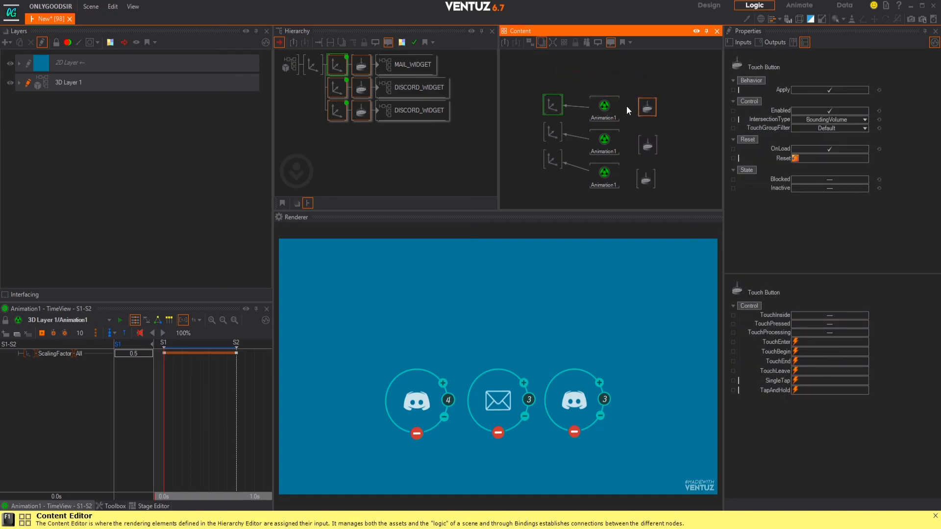
# - Bind the MAIL_WIDGET animation's Next method to its Touch Button's TouchEnter event and Prev to TouchLeave
pyautogui.click(610, 103)
pyautogui.click(796, 148)
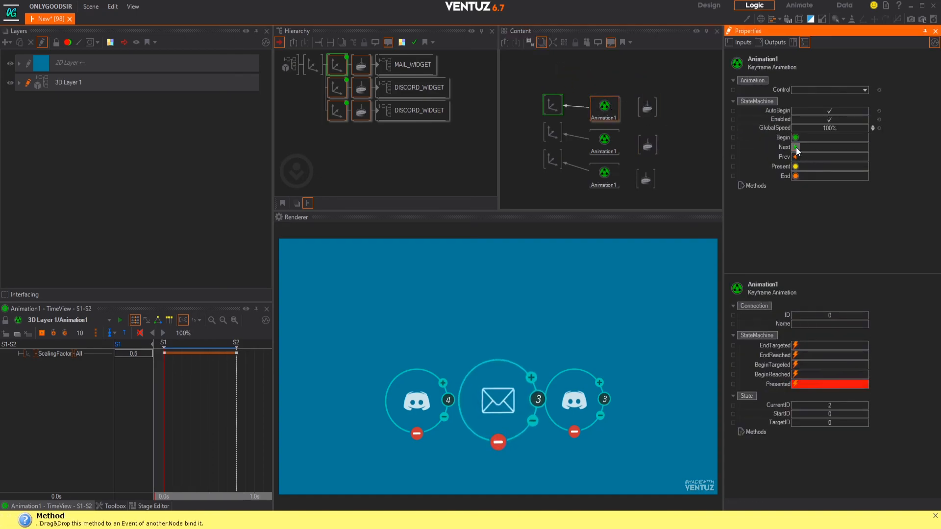
pyautogui.moveTo(602, 112); pyautogui.dragTo(609, 114)
pyautogui.moveTo(766, 146); pyautogui.dragTo(649, 103)
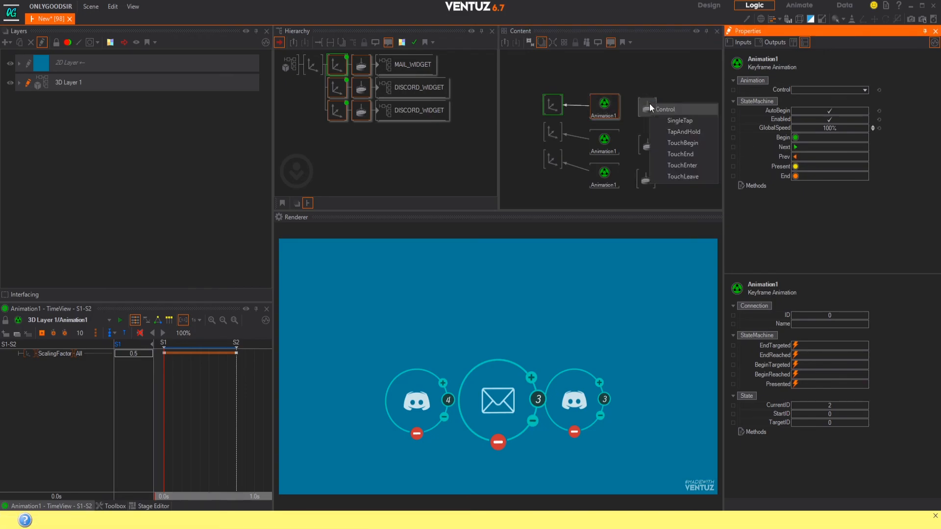
pyautogui.click(700, 165)
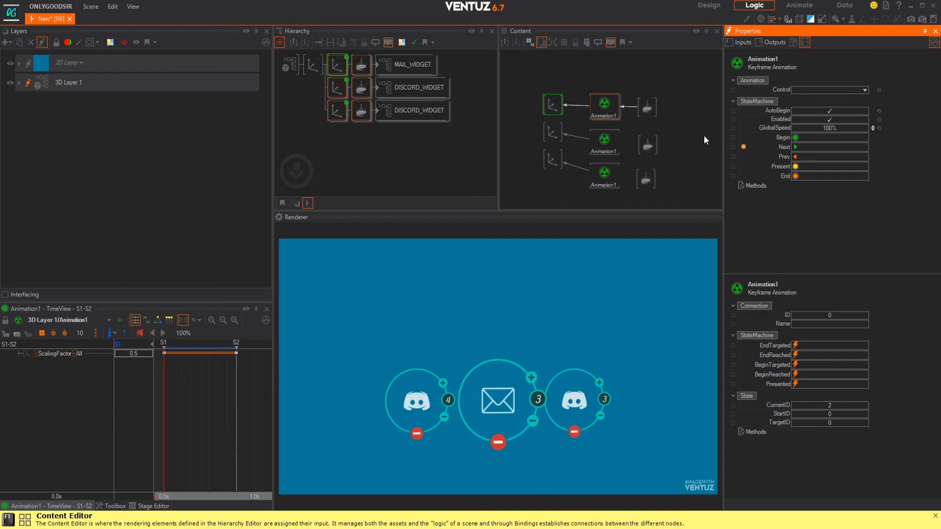
pyautogui.moveTo(782, 156); pyautogui.dragTo(647, 107)
pyautogui.click(688, 180)
# - Bind the middle animation node's Next method to TouchEnter and Prev to TouchLeave on the Touch Button beside it
pyautogui.click(615, 145)
pyautogui.moveTo(776, 147); pyautogui.dragTo(647, 145)
pyautogui.click(684, 206)
pyautogui.moveTo(796, 167); pyautogui.dragTo(647, 146)
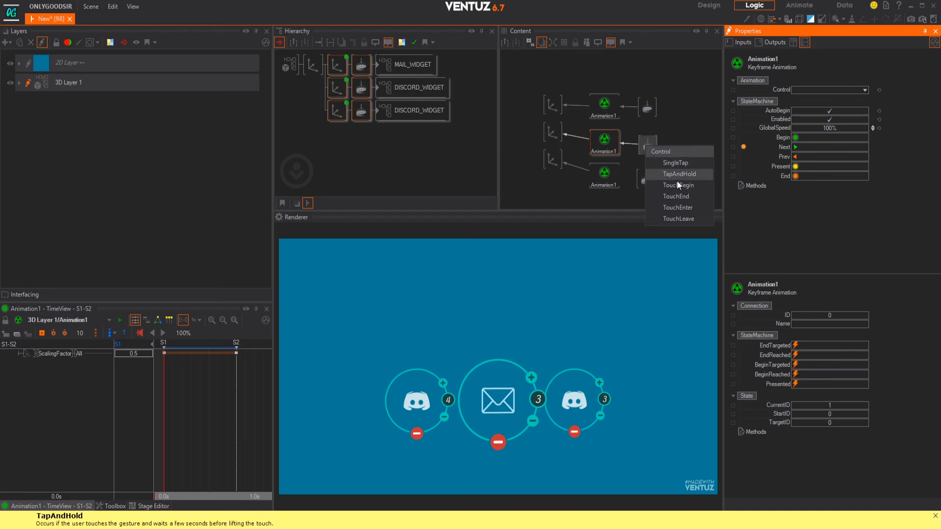
pyautogui.click(686, 219)
# - Bind the lowest animation node's Next method to TouchEnter and Prev to TouchLeave on its own Touch Button
pyautogui.click(615, 179)
pyautogui.moveTo(795, 157); pyautogui.dragTo(646, 179)
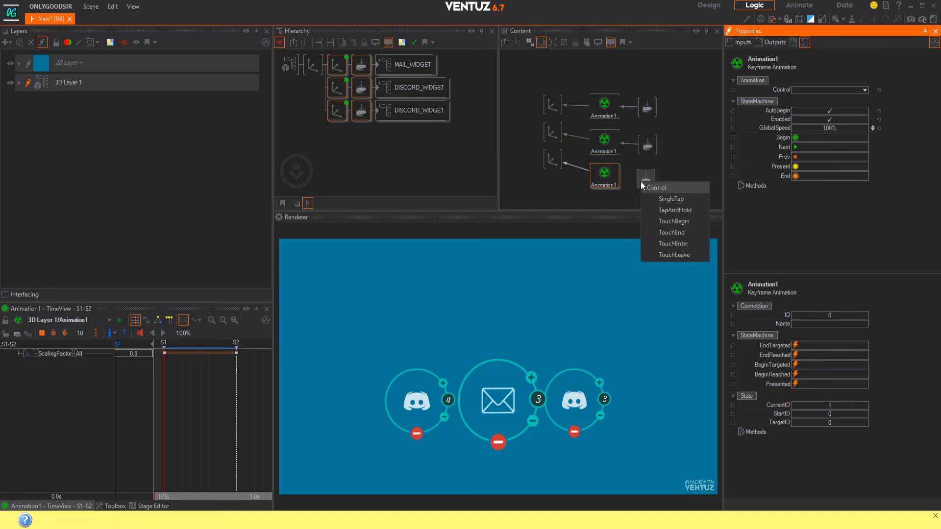
pyautogui.click(684, 245)
pyautogui.moveTo(780, 167); pyautogui.dragTo(646, 180)
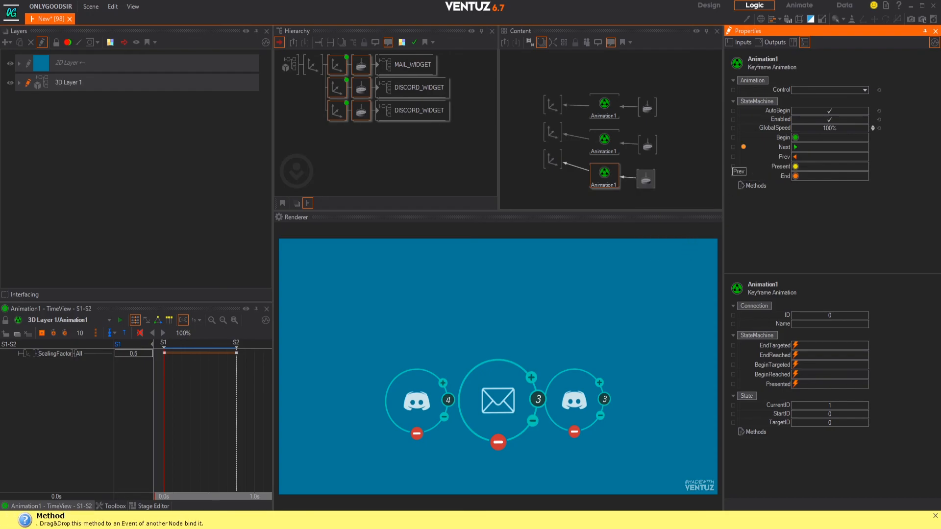
pyautogui.click(680, 251)
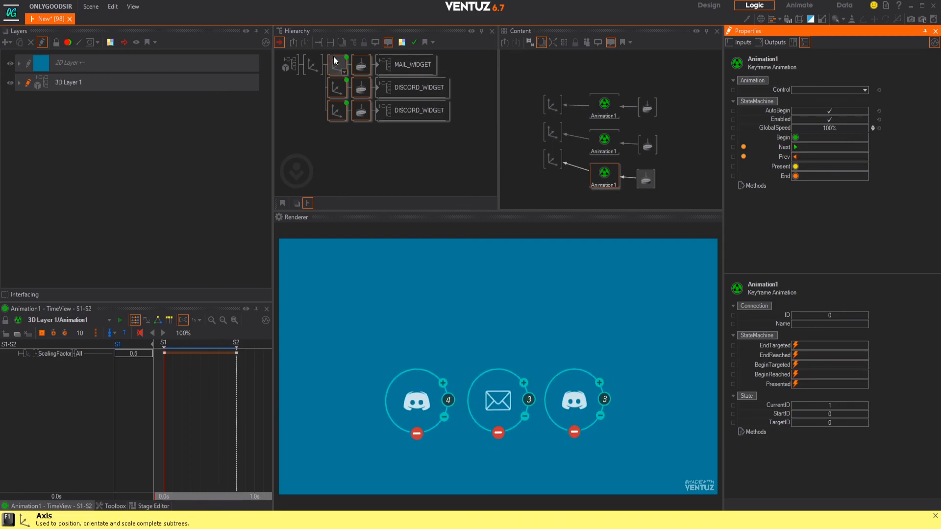
# - Test the touch scaling in the render output while using the mail widget's counter and on/off toggle and the left Discord widget's counter
pyautogui.click(533, 421)
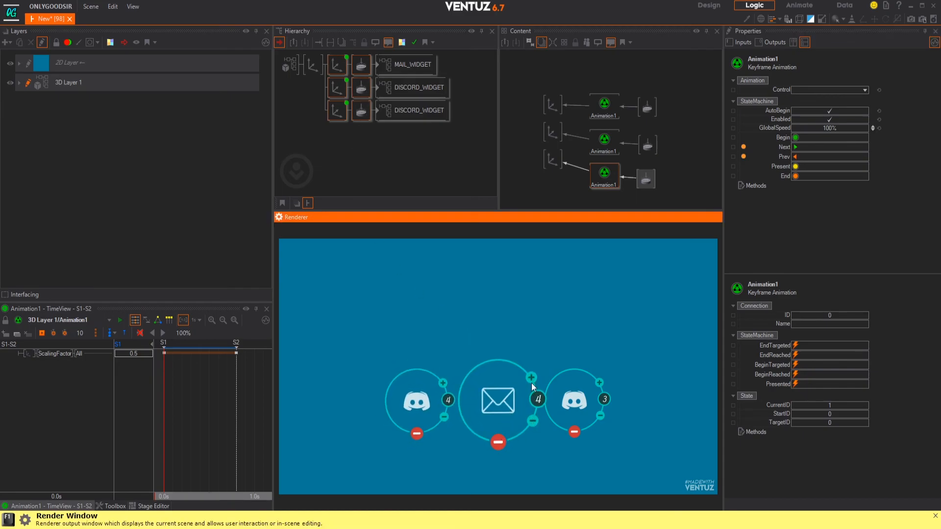
pyautogui.click(497, 442)
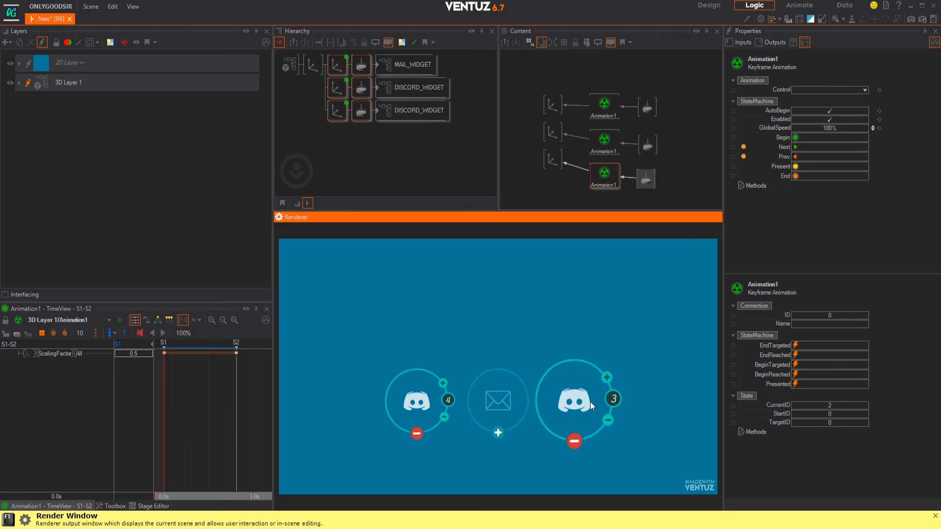
pyautogui.click(496, 441)
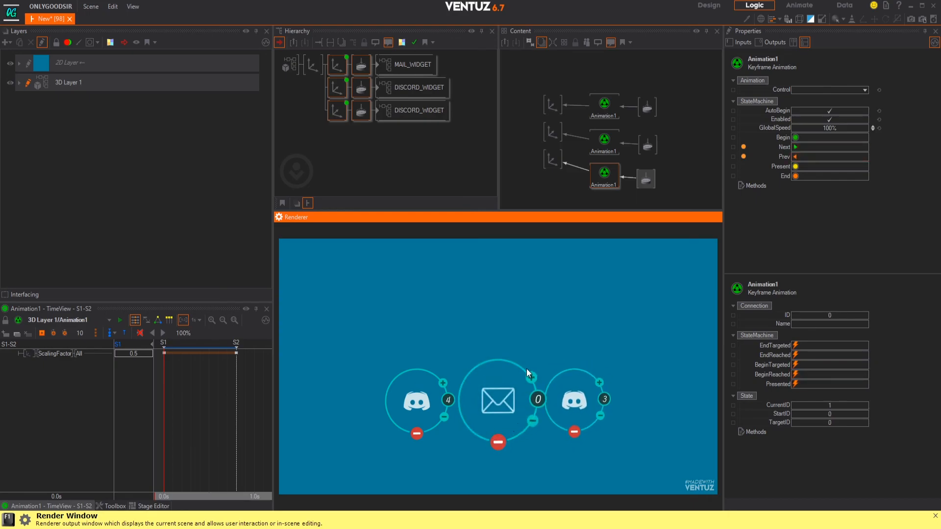
pyautogui.click(531, 377)
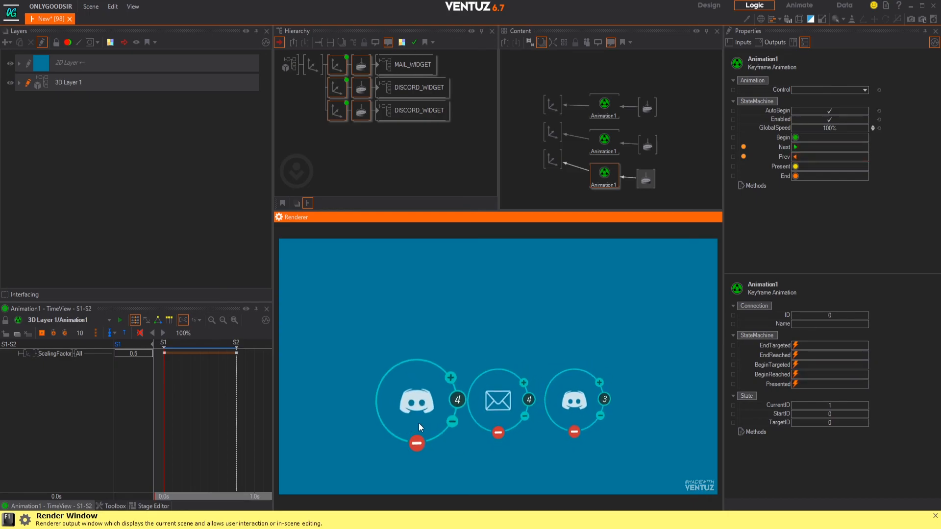
pyautogui.click(451, 381)
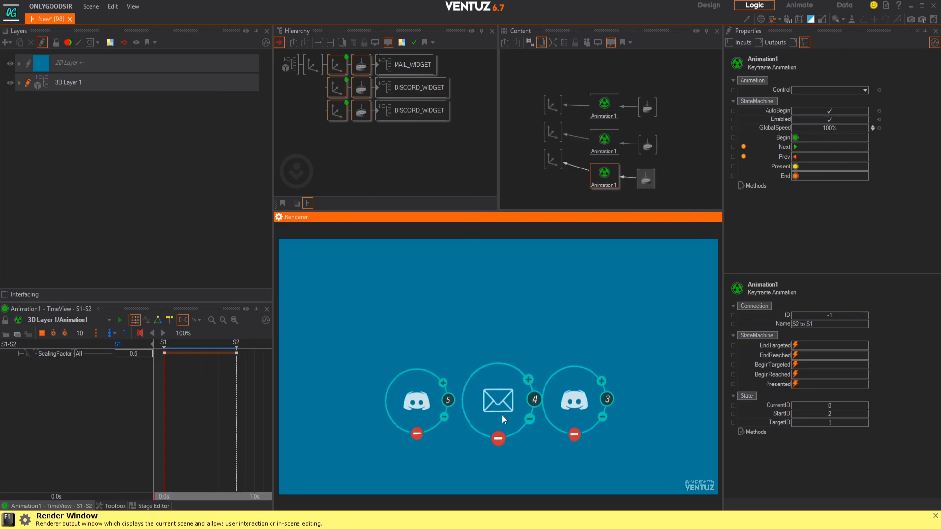
# - Test the on/off toggles by deactivating all three widgets and reactivating the mail widget
pyautogui.click(417, 436)
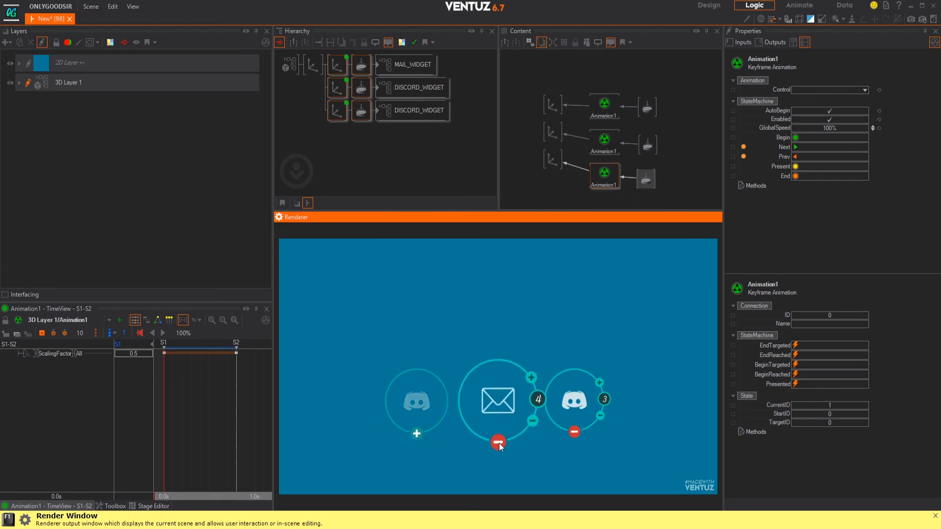
pyautogui.click(574, 439)
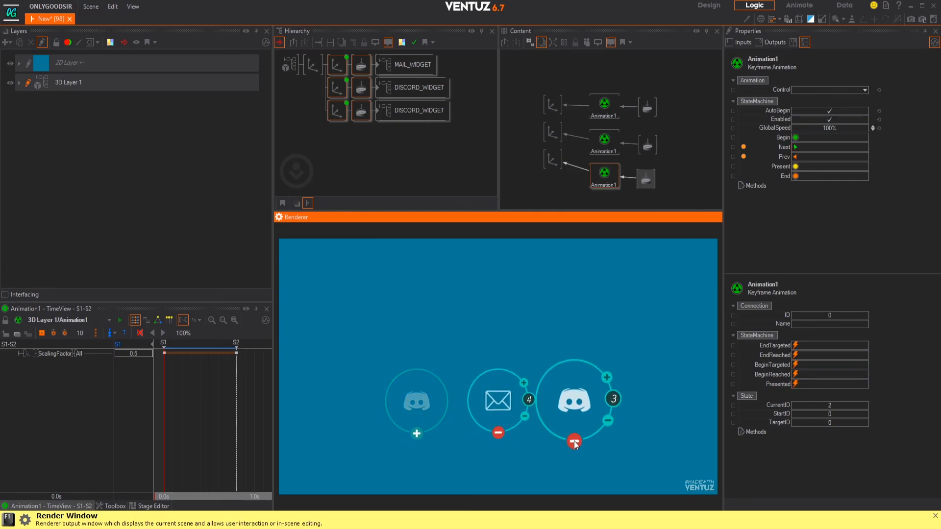
pyautogui.click(498, 441)
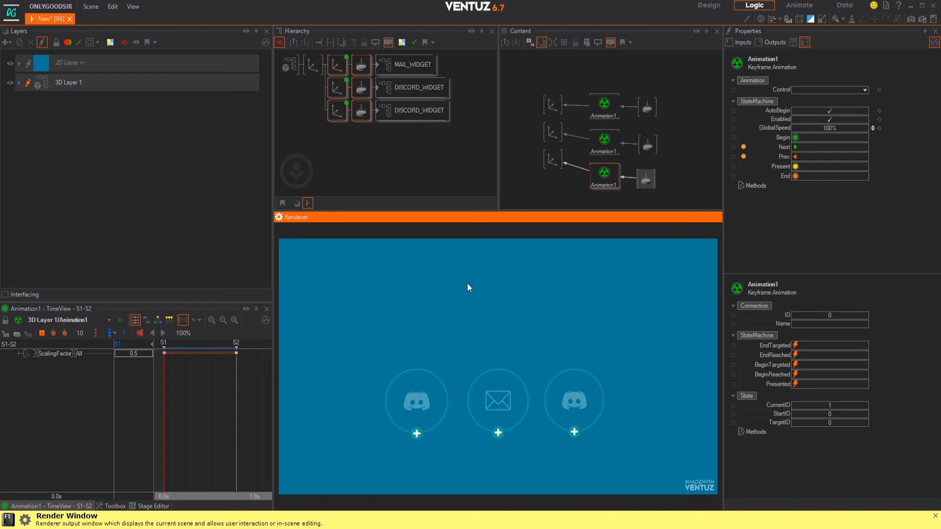
pyautogui.click(498, 433)
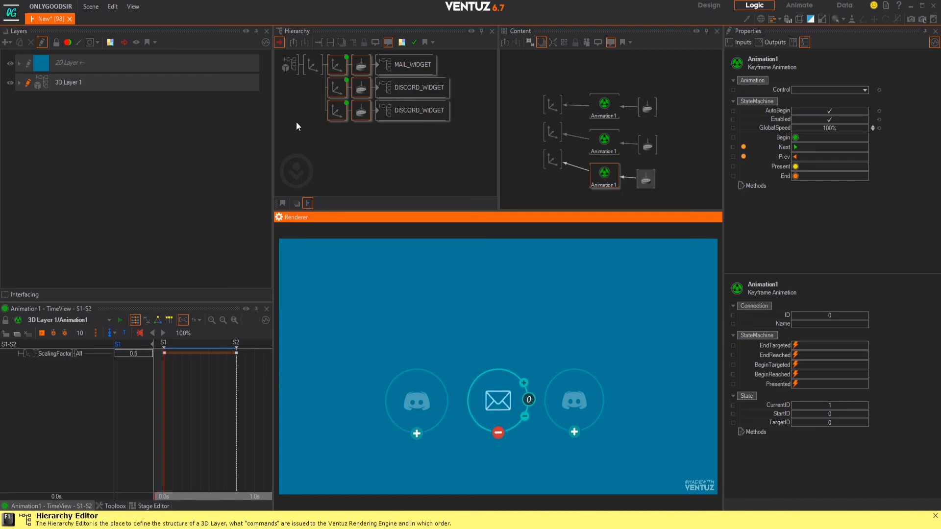